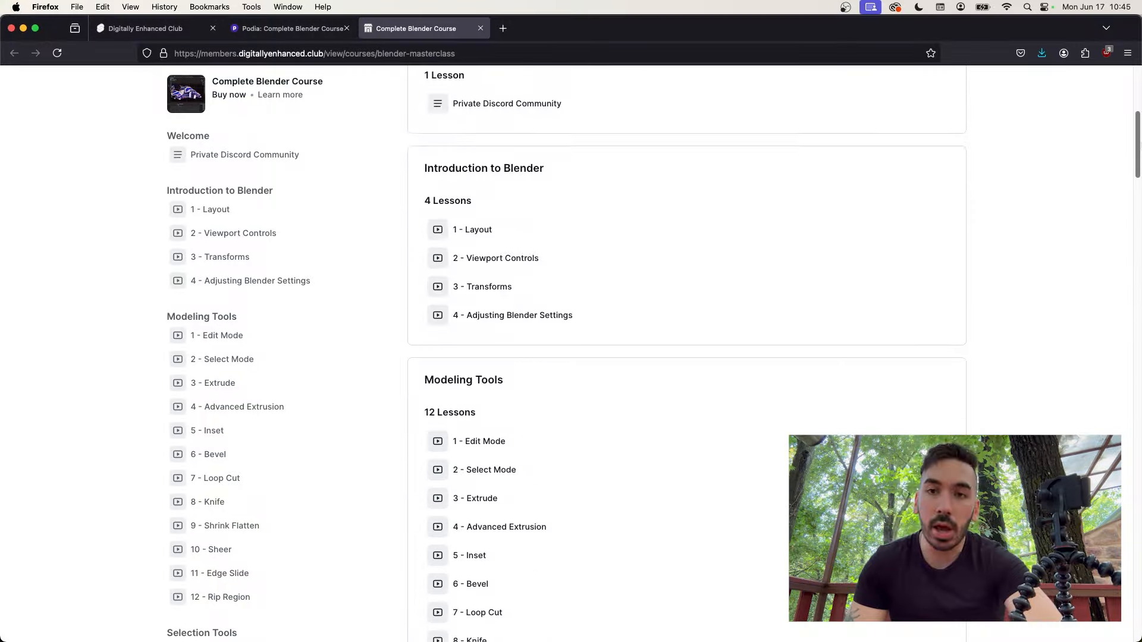
drag(1136, 197, 1136, 556)
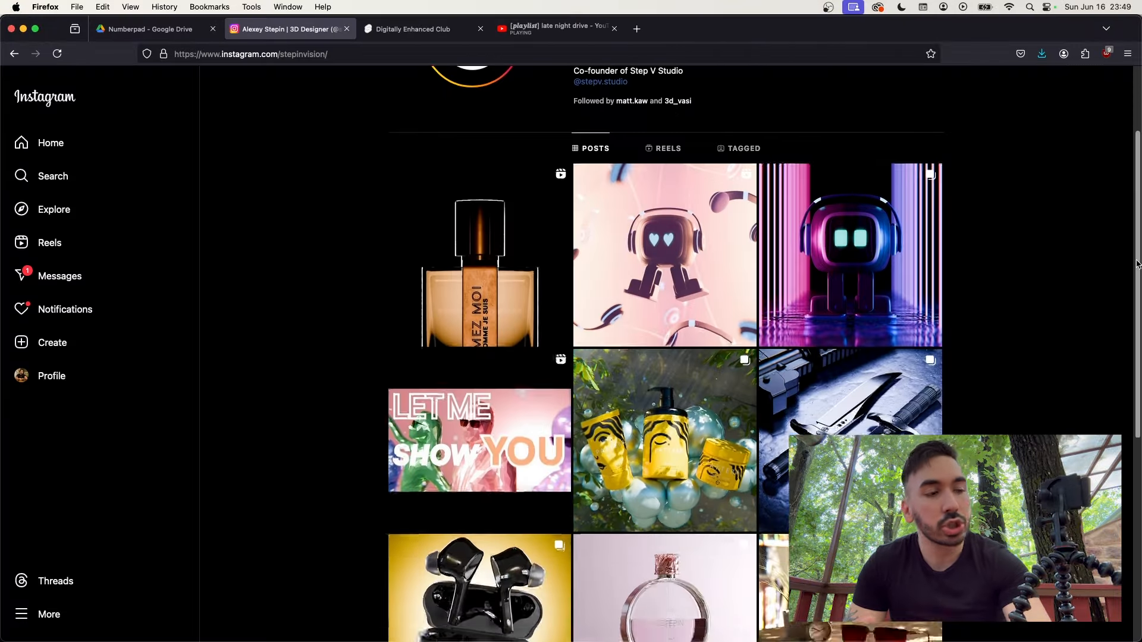
drag(1137, 327, 1137, 369)
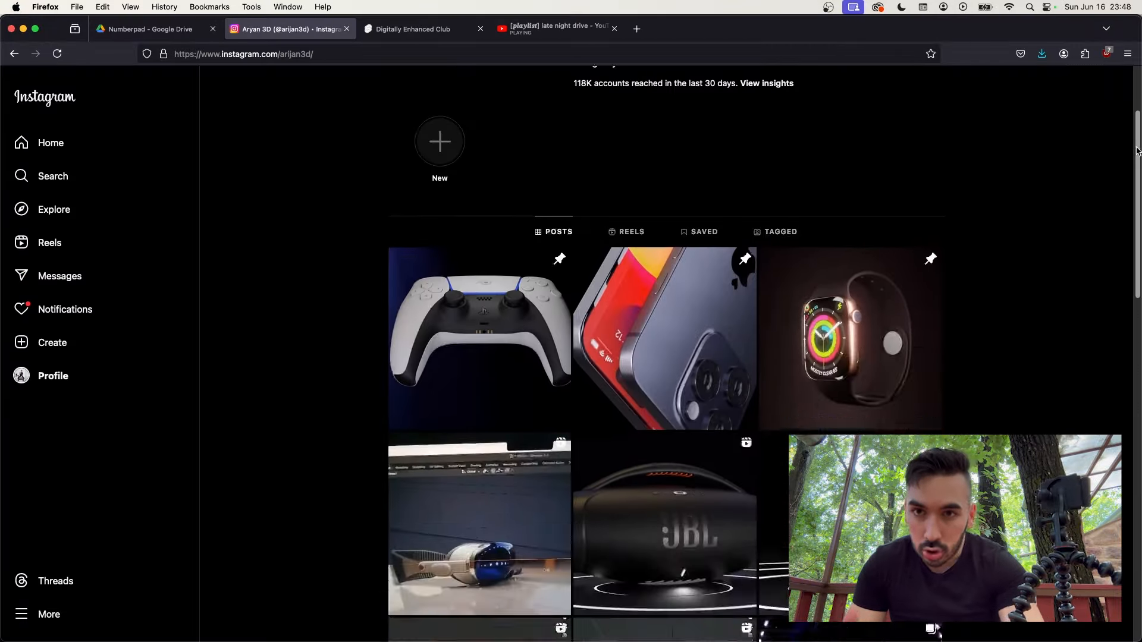
drag(1137, 238, 1137, 324)
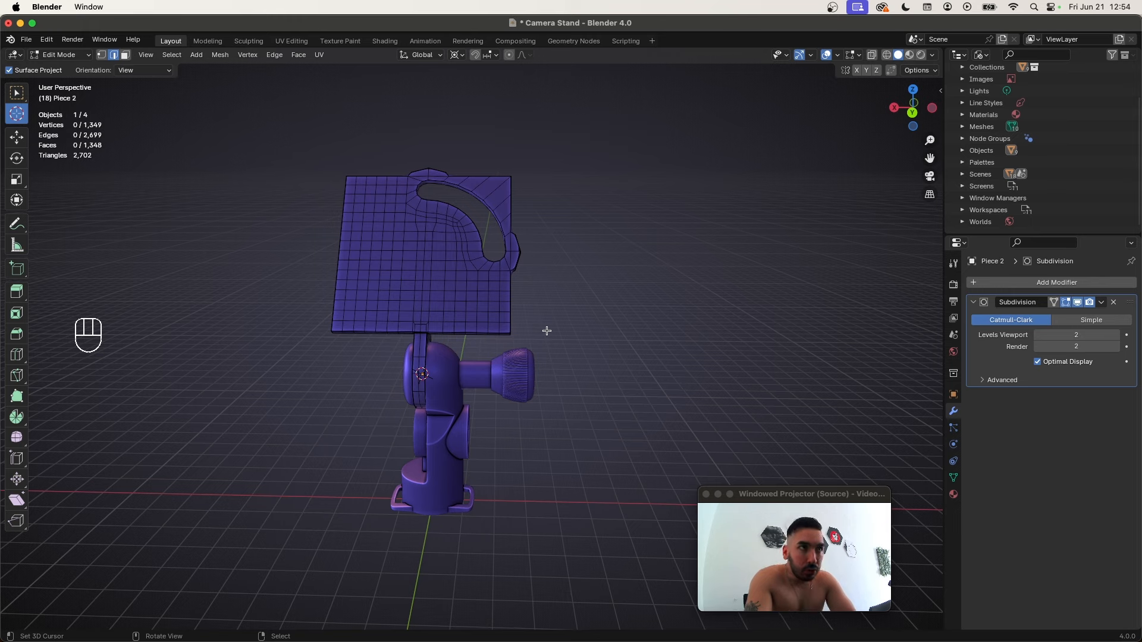
middle_drag(481, 263, 499, 286)
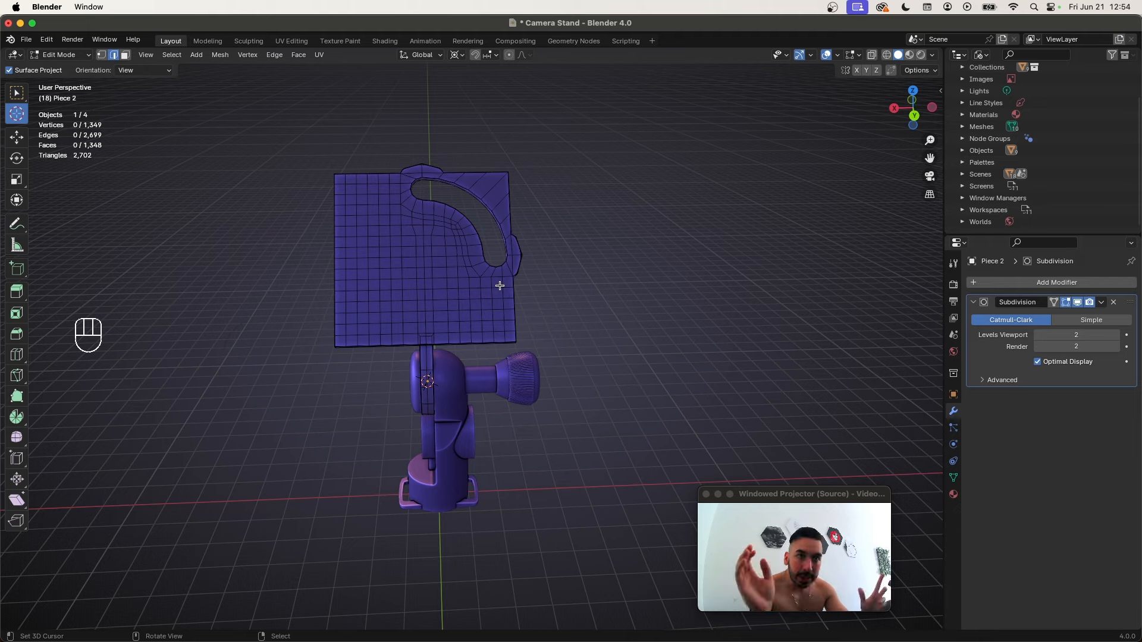
key(Tab)
middle_drag(500, 286, 451, 255)
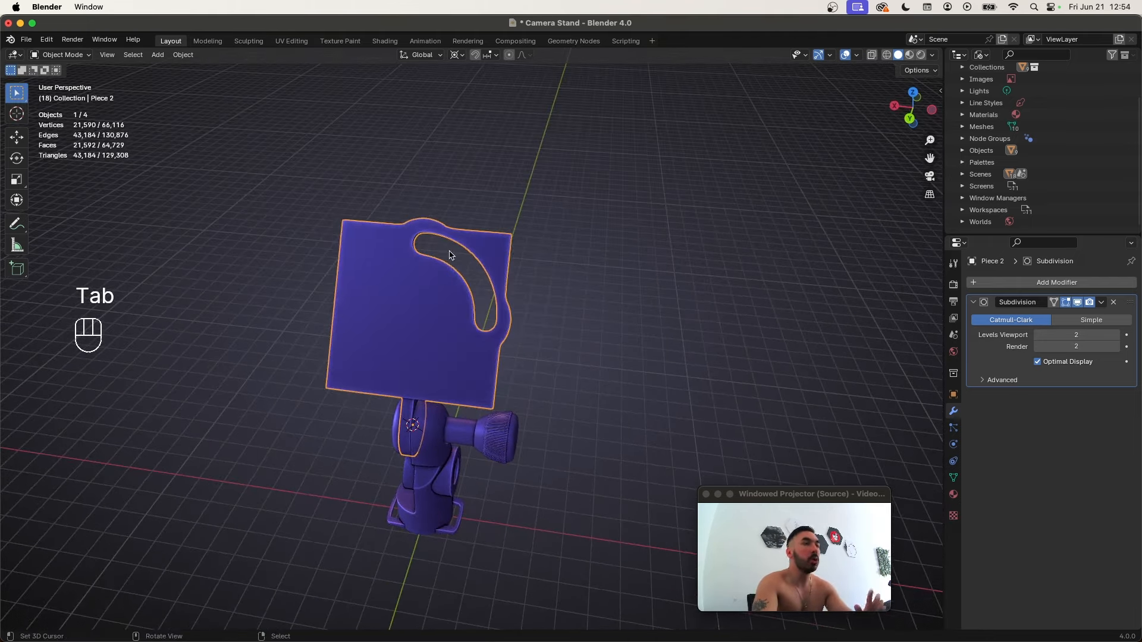
key(Tab)
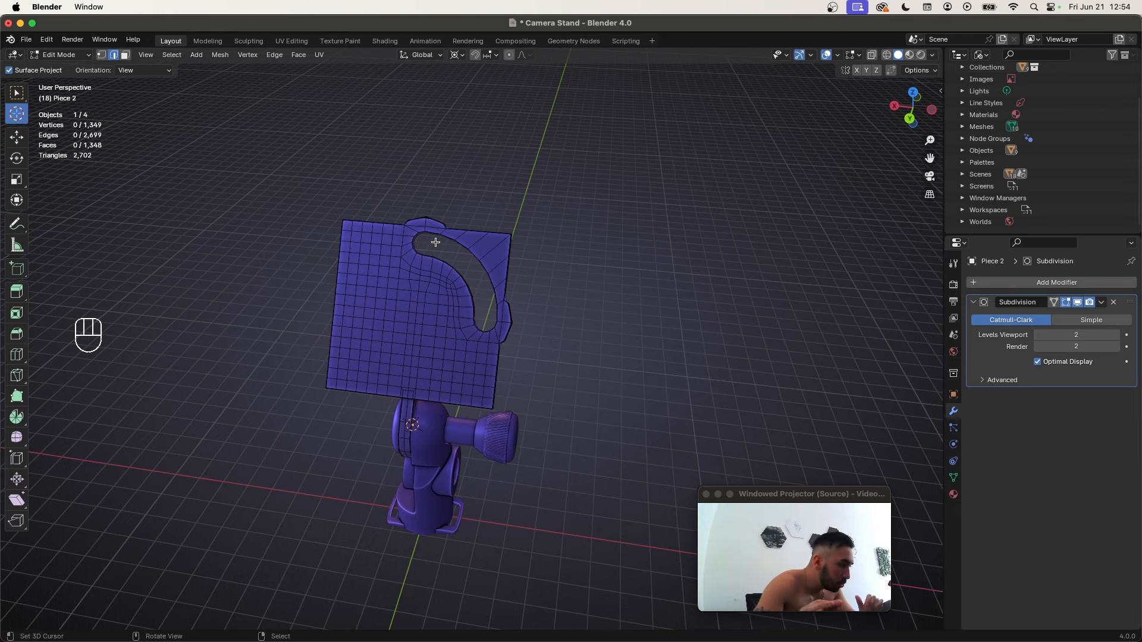
middle_drag(425, 239, 489, 371)
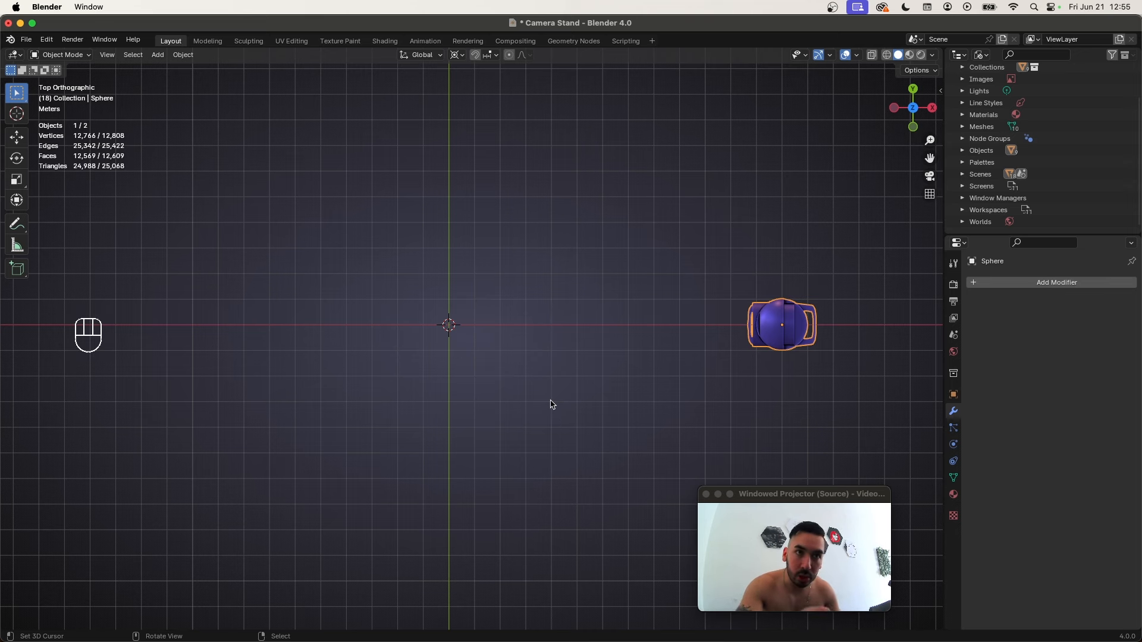
Reset the 3D cursor to the world origin and add a 12-vertex mesh circle there
scroll(552, 405, up, 1)
key(shift+s)
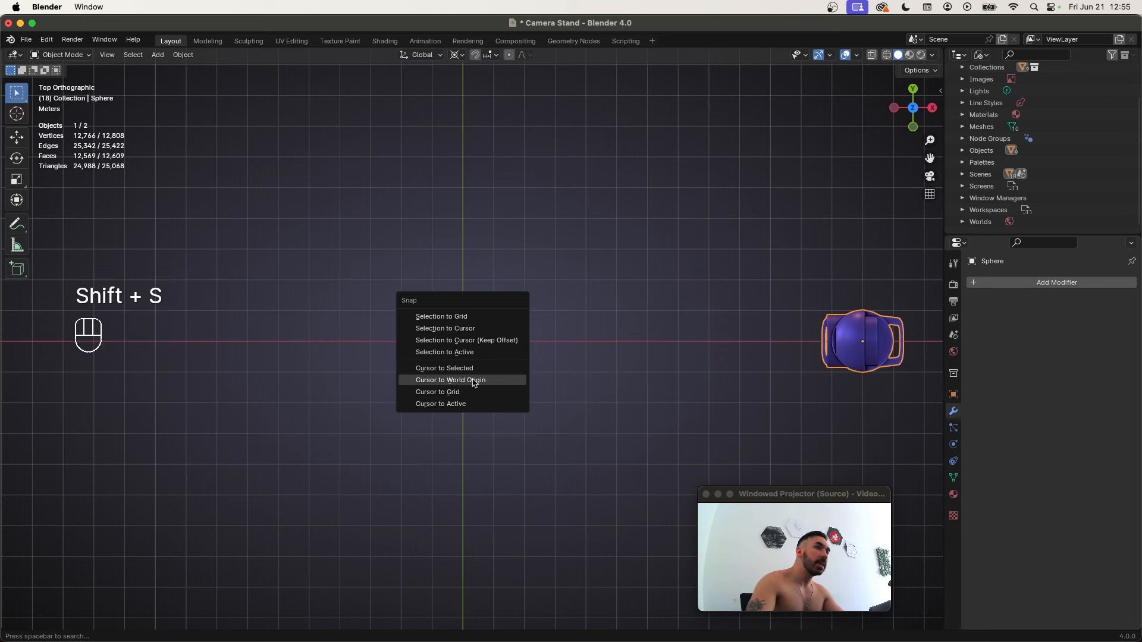
click(503, 379)
key(shift+a)
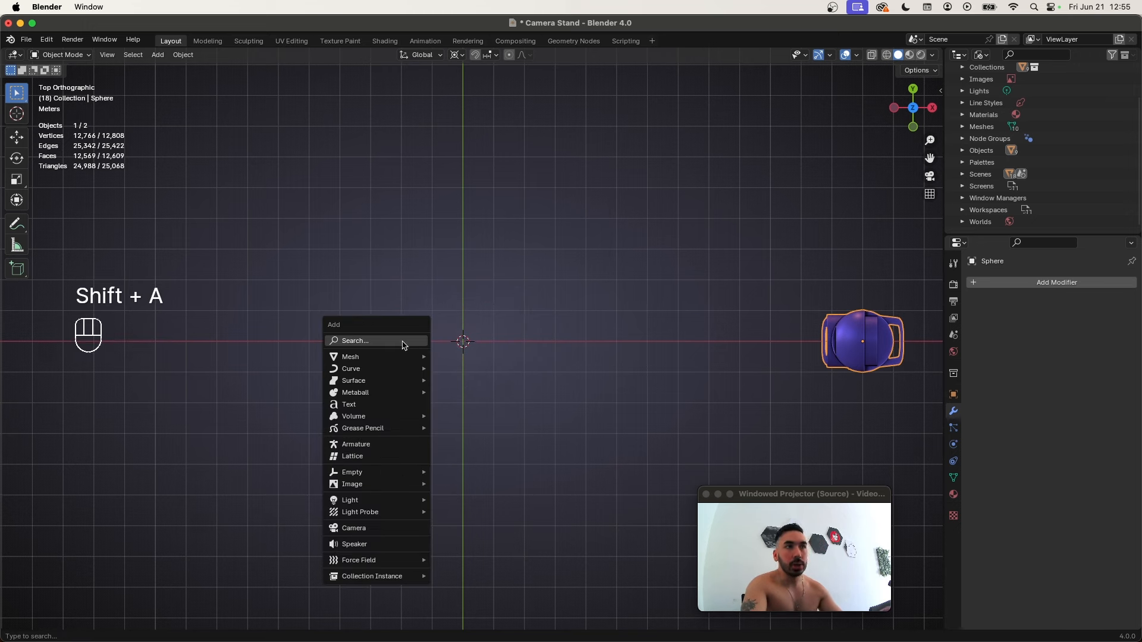
mouse_move(387, 357)
click(450, 381)
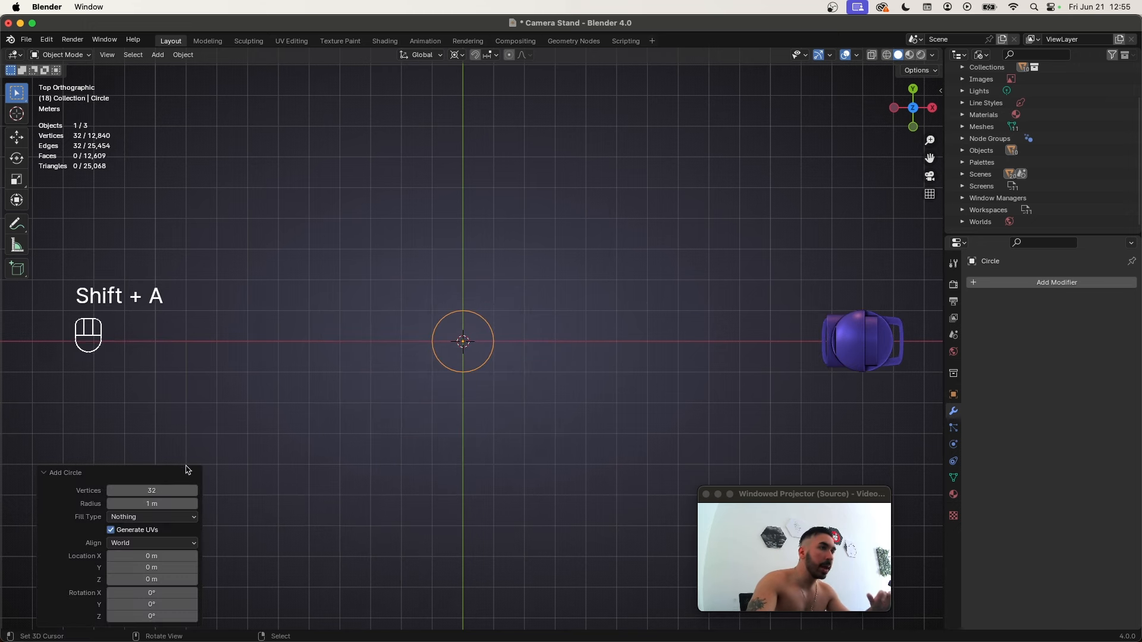
click(155, 490)
text(12)
key(Return)
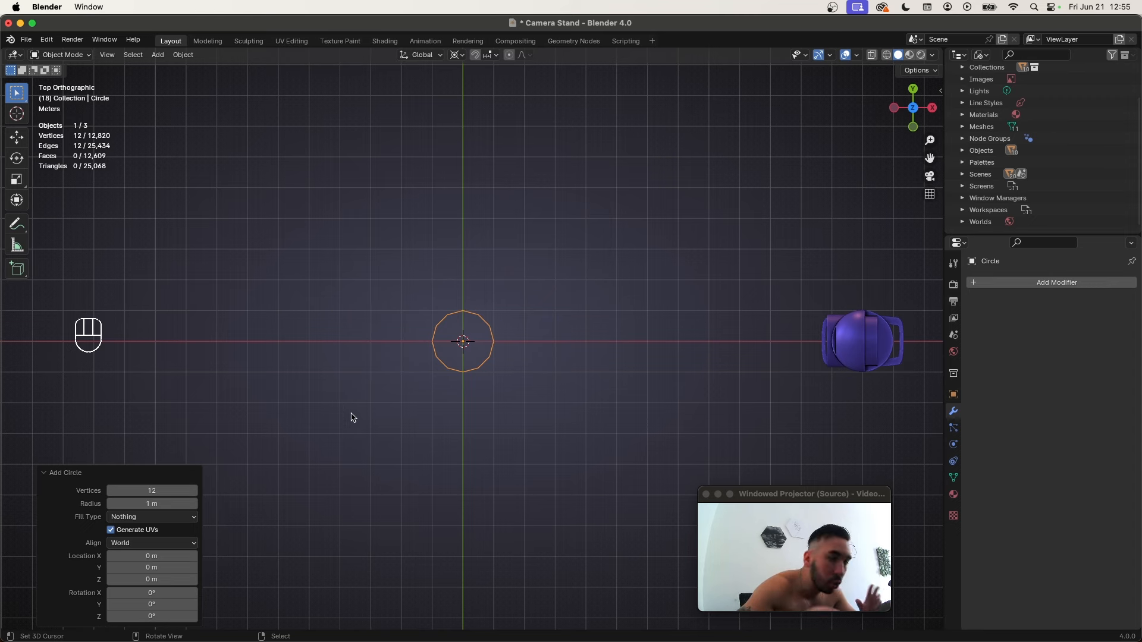
In Edit Mode with vertex selection, move all of the circle's vertices -6 m along the X axis
key(Tab)
key(1)
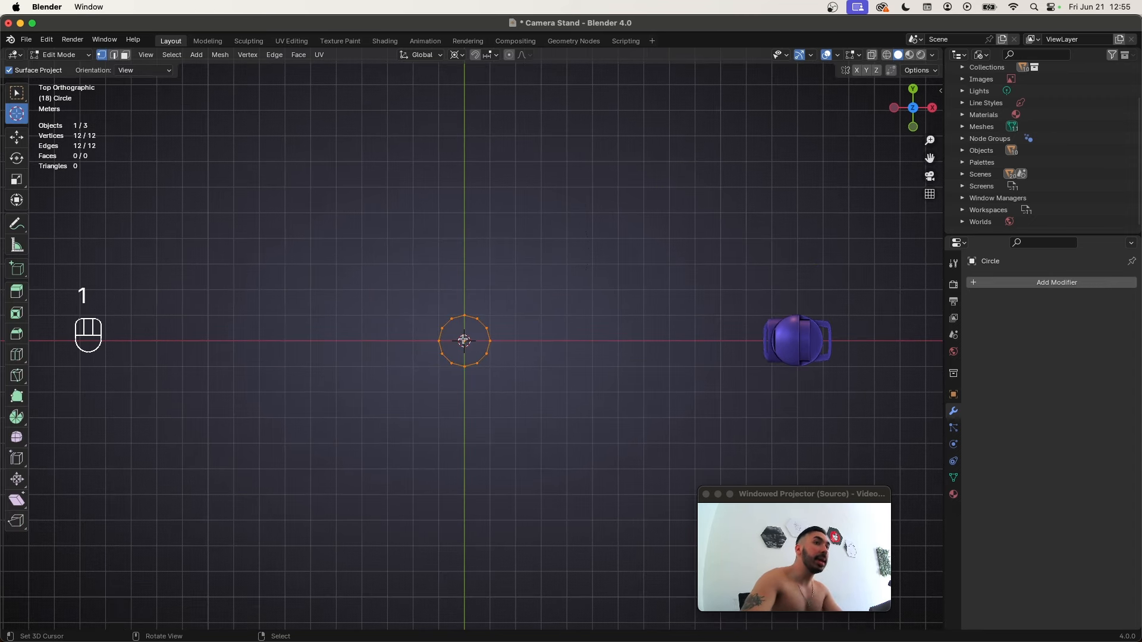
text(gx-6)
key(Return)
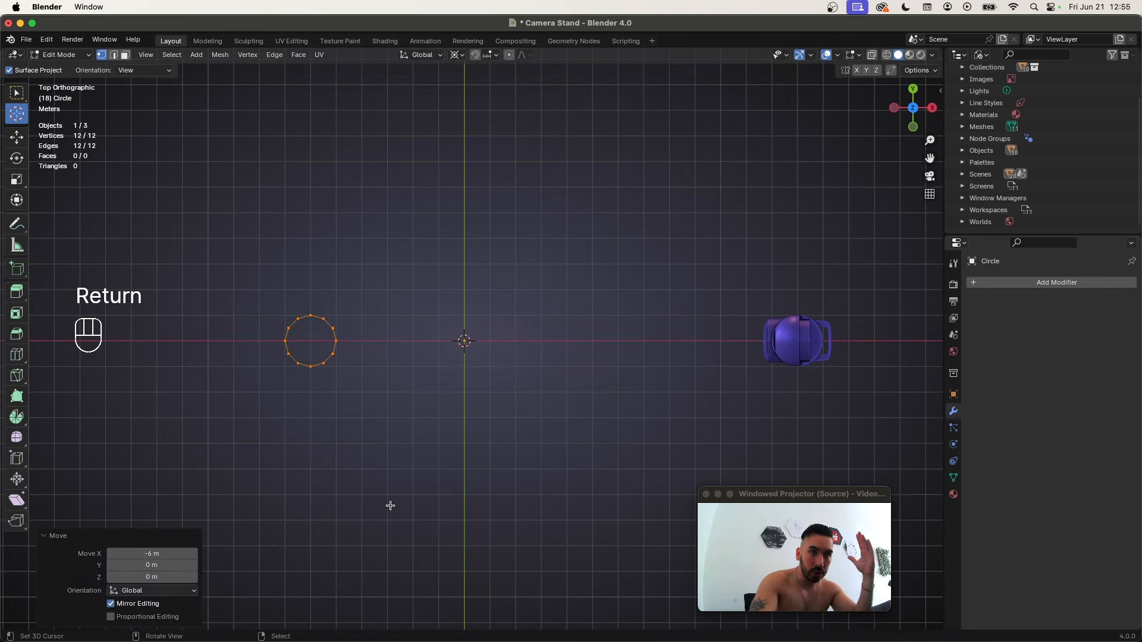
Set the pivot point to the 3D cursor and duplicate the circle rotated 90° around it
click(457, 55)
click(469, 98)
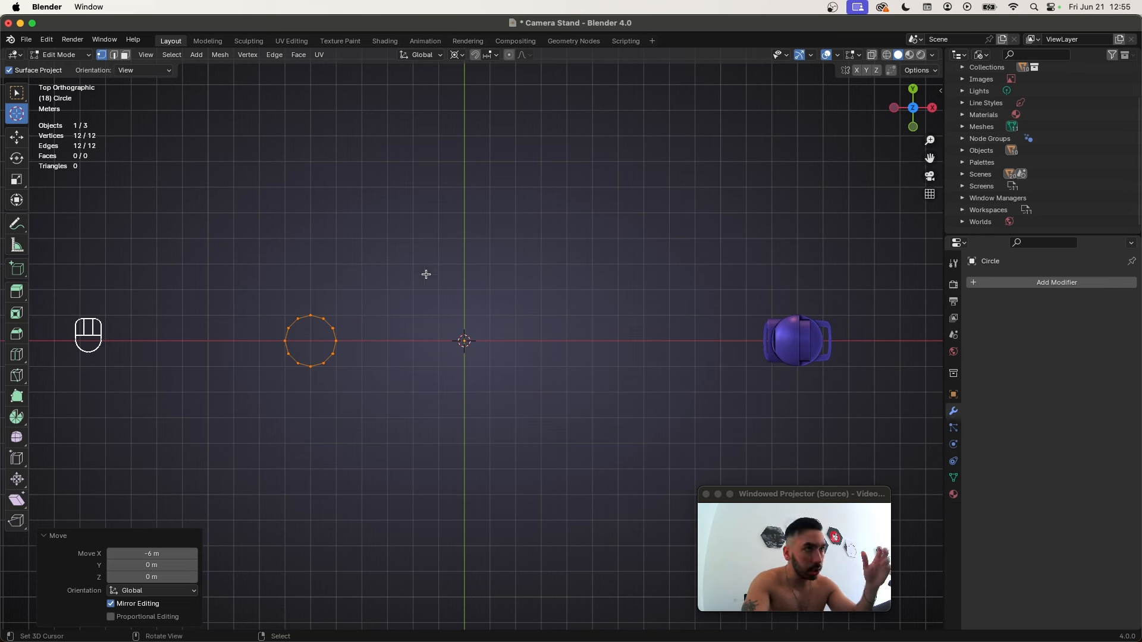
key(shift+d)
key(r)
key(9)
key(0)
key(Return)
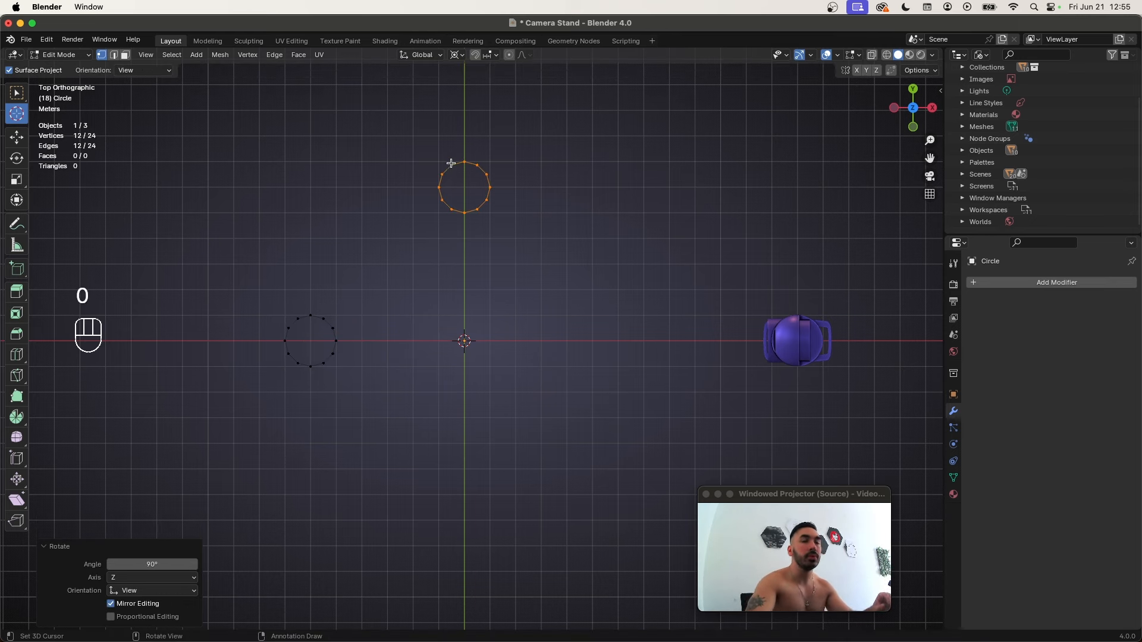
Delete the vertices on the left half of the upper circle and the upper half of the left circle
key(alt+a)
key(b)
drag(387, 127, 459, 275)
scroll(454, 152, up, 2)
key(b)
drag(176, 246, 298, 336)
key(x)
click(361, 245)
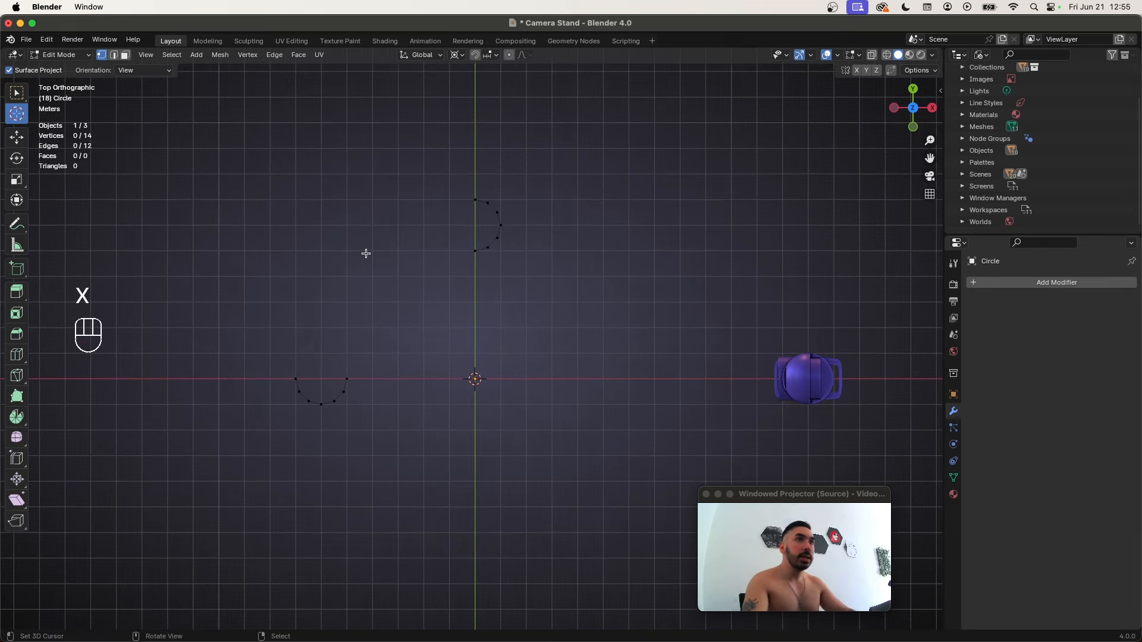
Spin the two end vertices of the left half-circle around the 3D cursor with 8 steps and a 90° angle
shift+middle_drag(377, 351, 355, 354)
click(343, 362)
shift+click(269, 362)
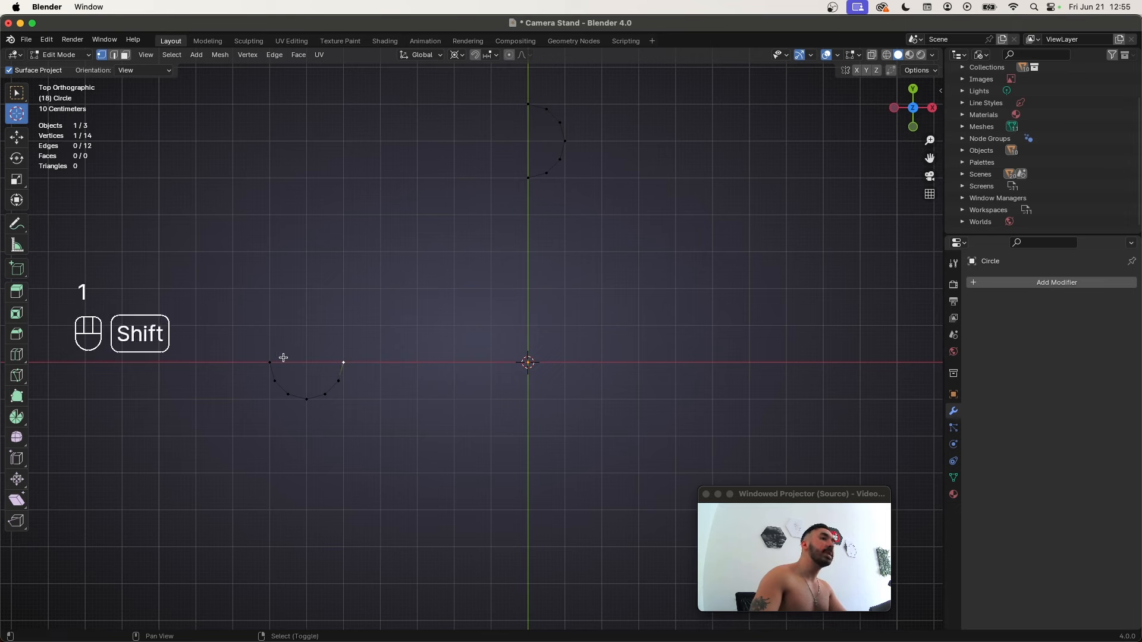
scroll(326, 364, down, 1)
key(alt+e)
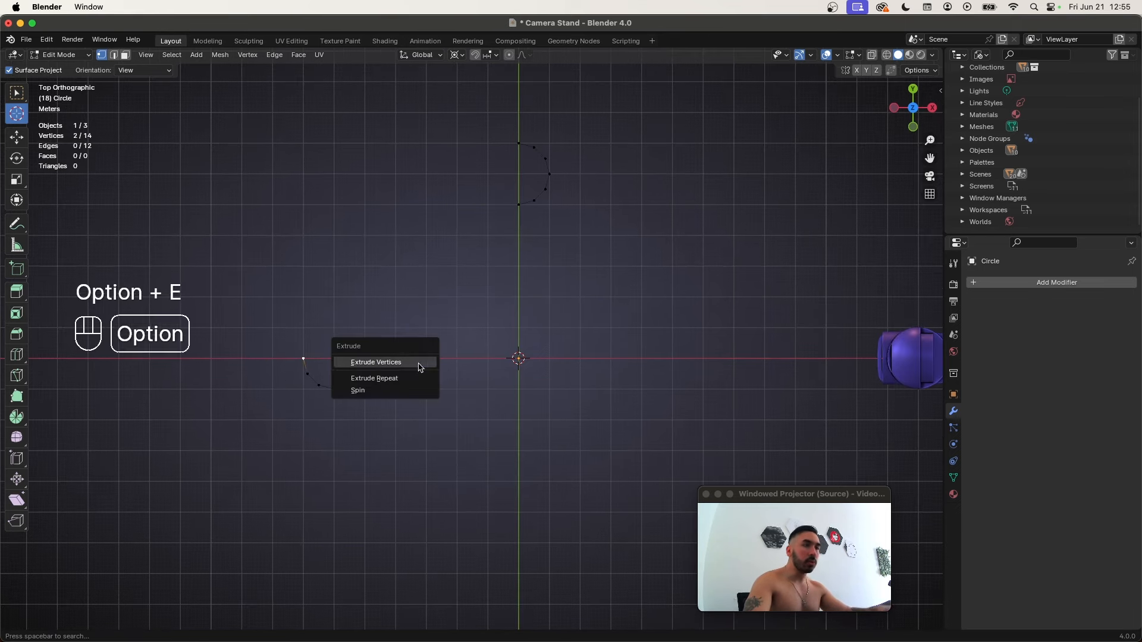
click(381, 392)
click(118, 491)
text(8)
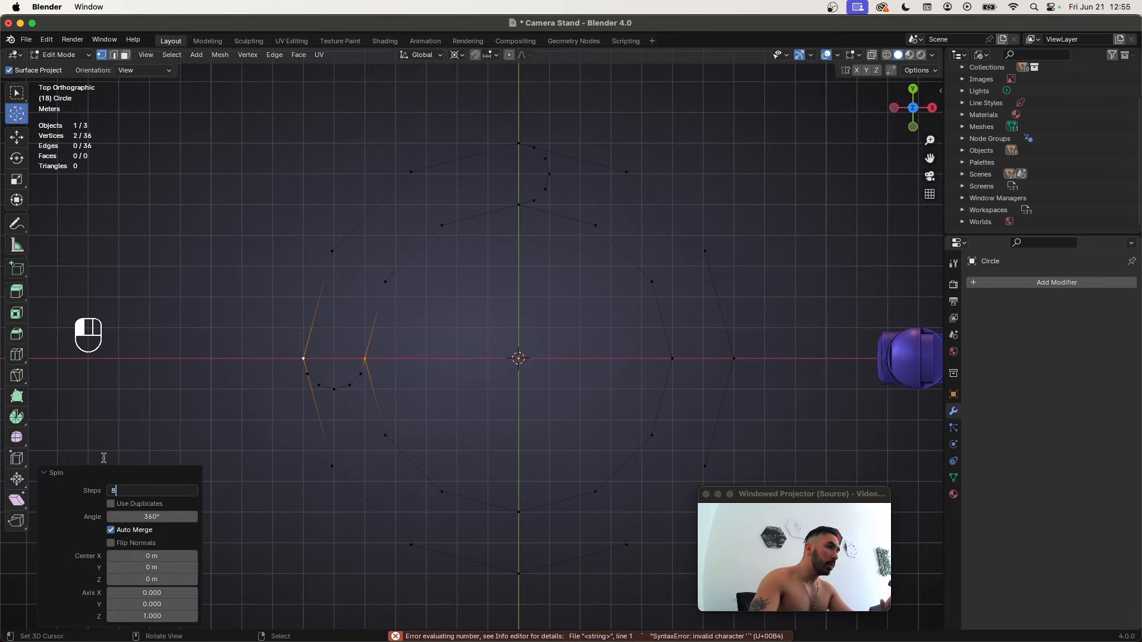
key(Return)
click(133, 517)
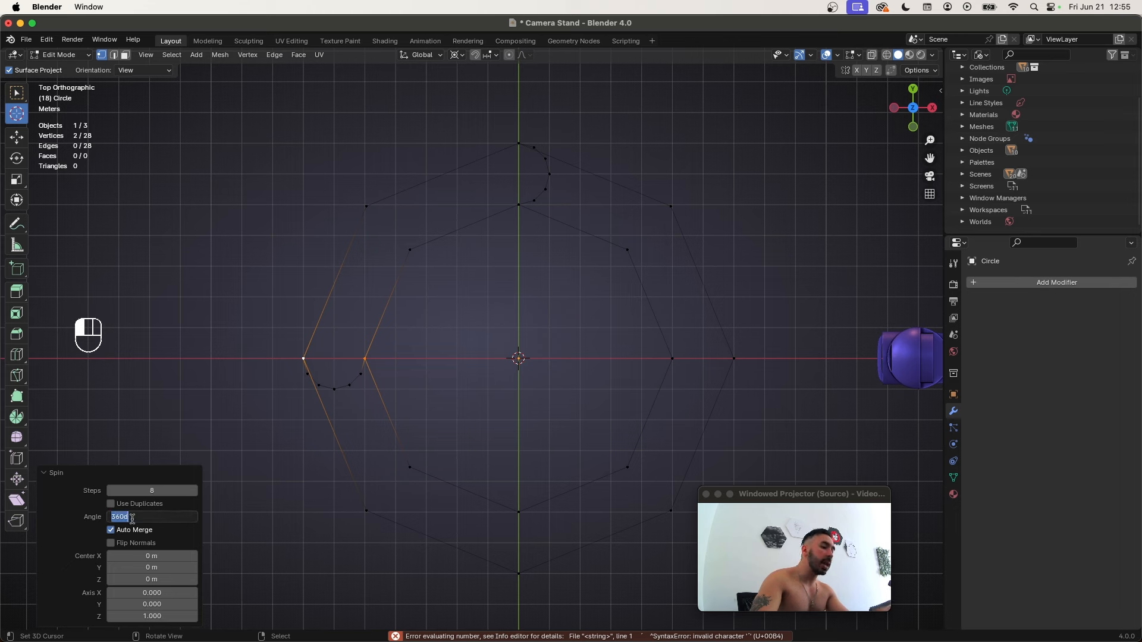
text(90)
key(Return)
Merge all of the slot outline's vertices by distance and enable Auto Merge
scroll(333, 353, down, 1)
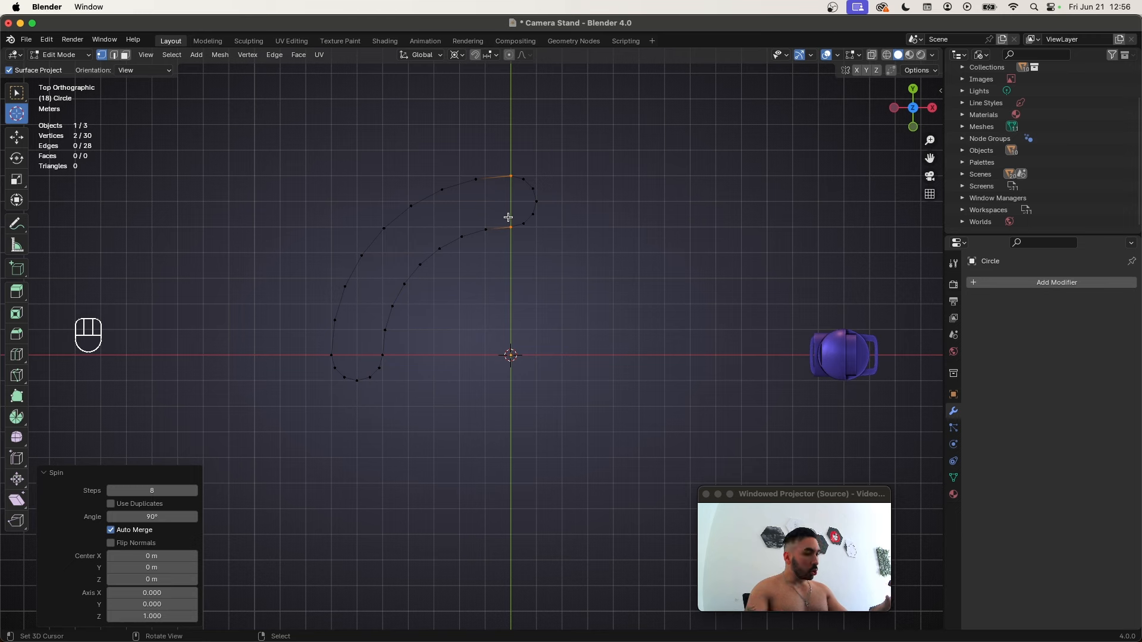
scroll(474, 239, down, 1)
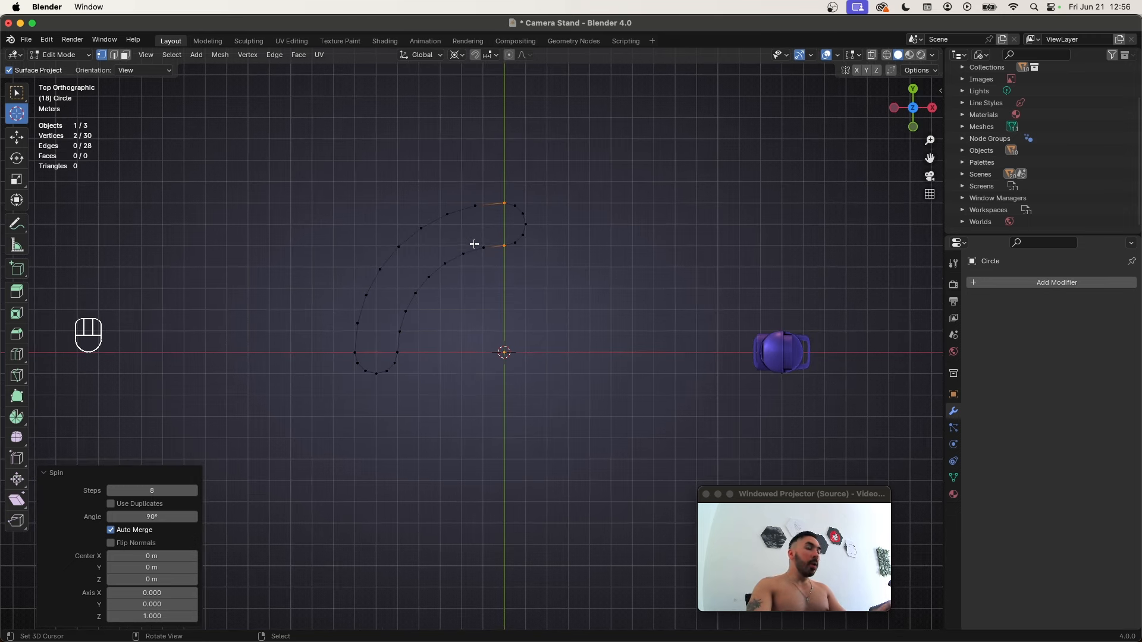
key(a)
key(a)
key(shift+w)
shift+middle_drag(474, 247, 384, 309)
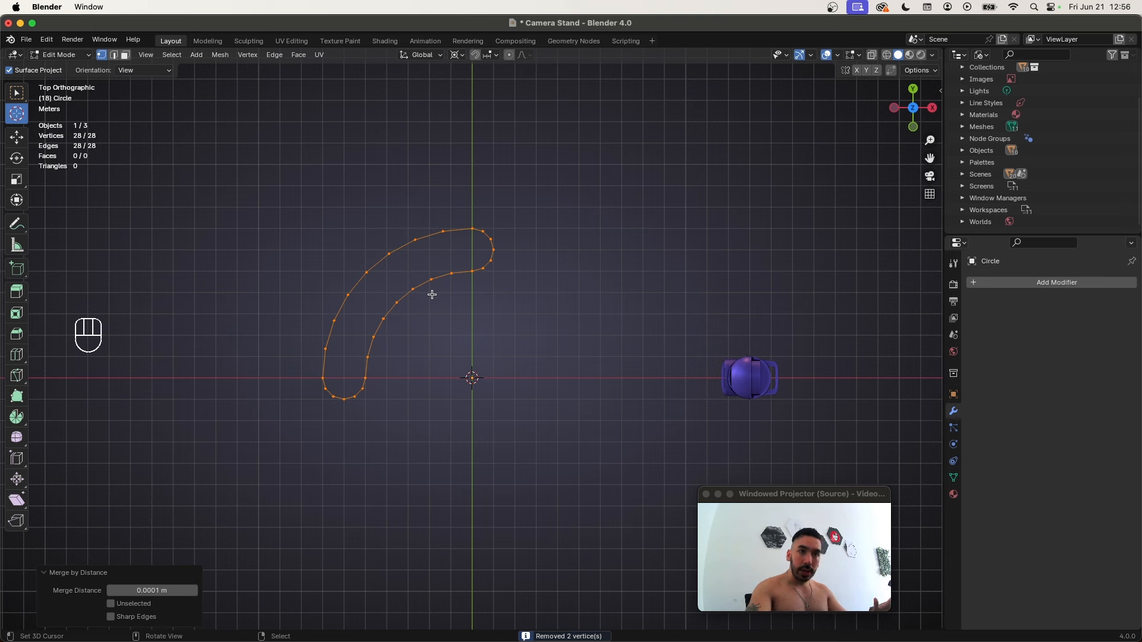
click(892, 72)
click(918, 71)
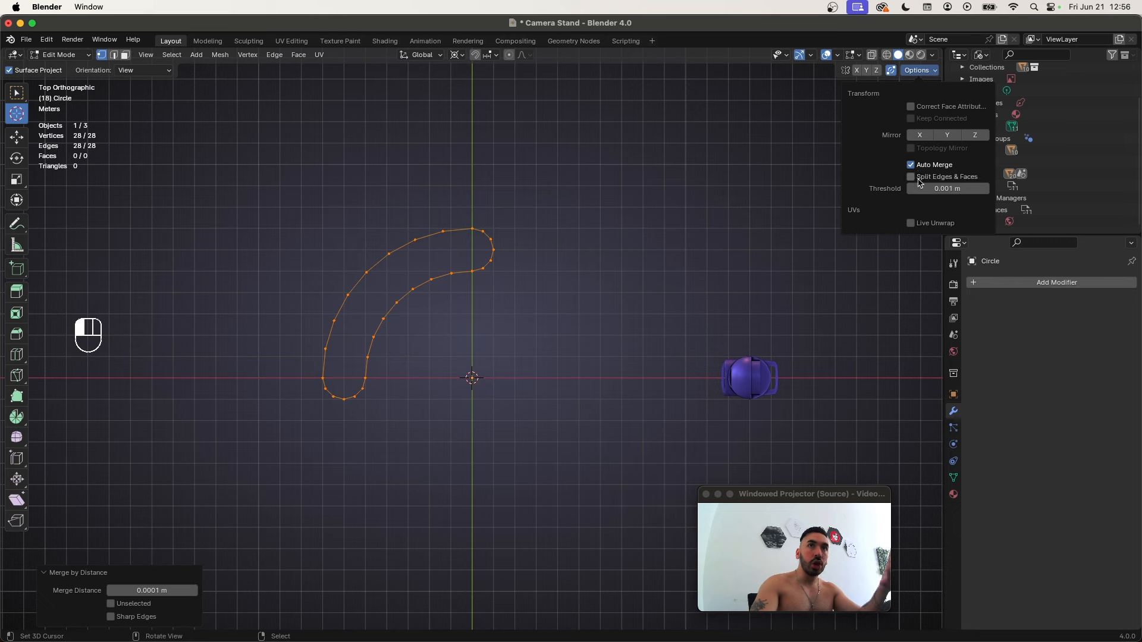
Switch to edge selection and select the whole inner arc of the slot outline
key(2)
key(2)
scroll(337, 354, up, 3)
click(289, 390)
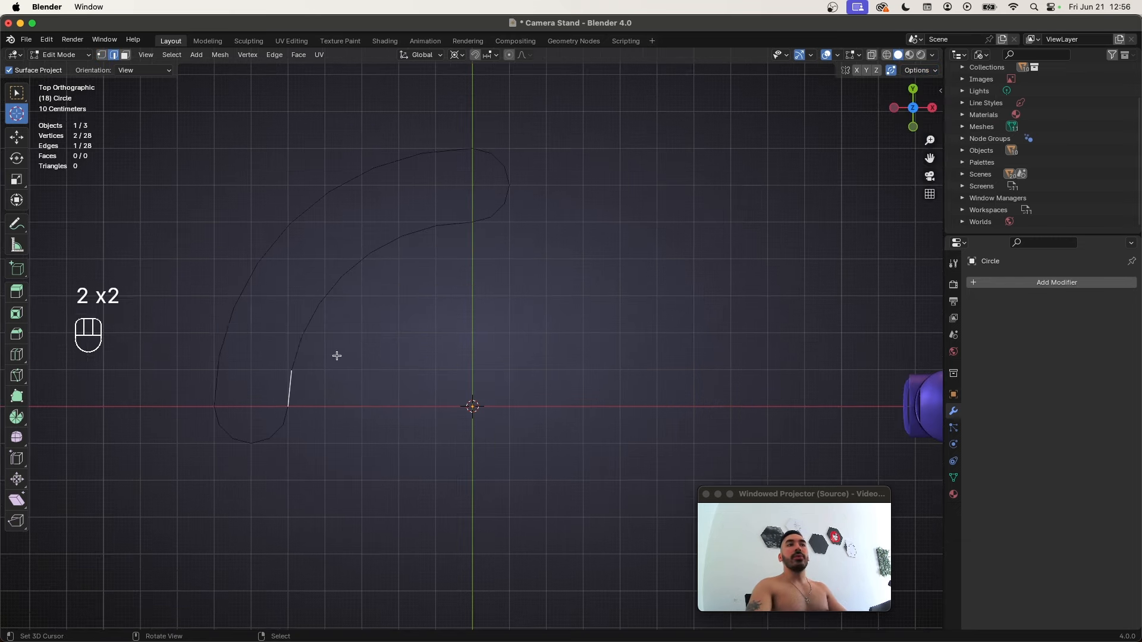
shift+super+click(454, 223)
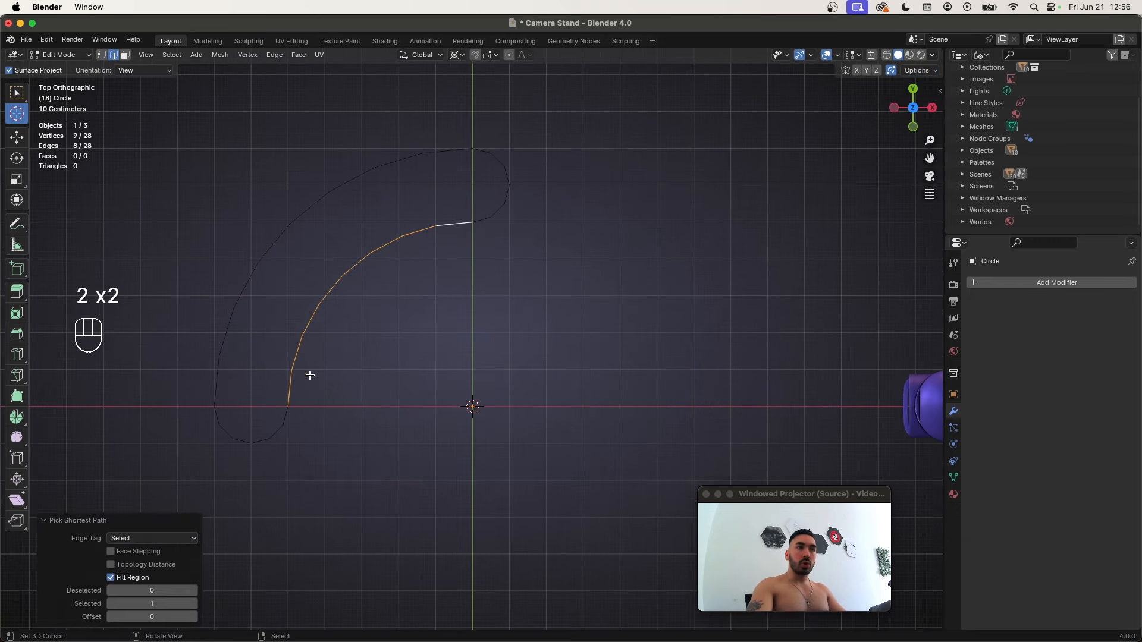
scroll(416, 280, down, 2)
scroll(416, 300, up, 1)
Extrude the upper four edges of the inner arc and scale them to 0 along Y, flattening them onto the X axis
click(374, 274)
shift+super+click(456, 240)
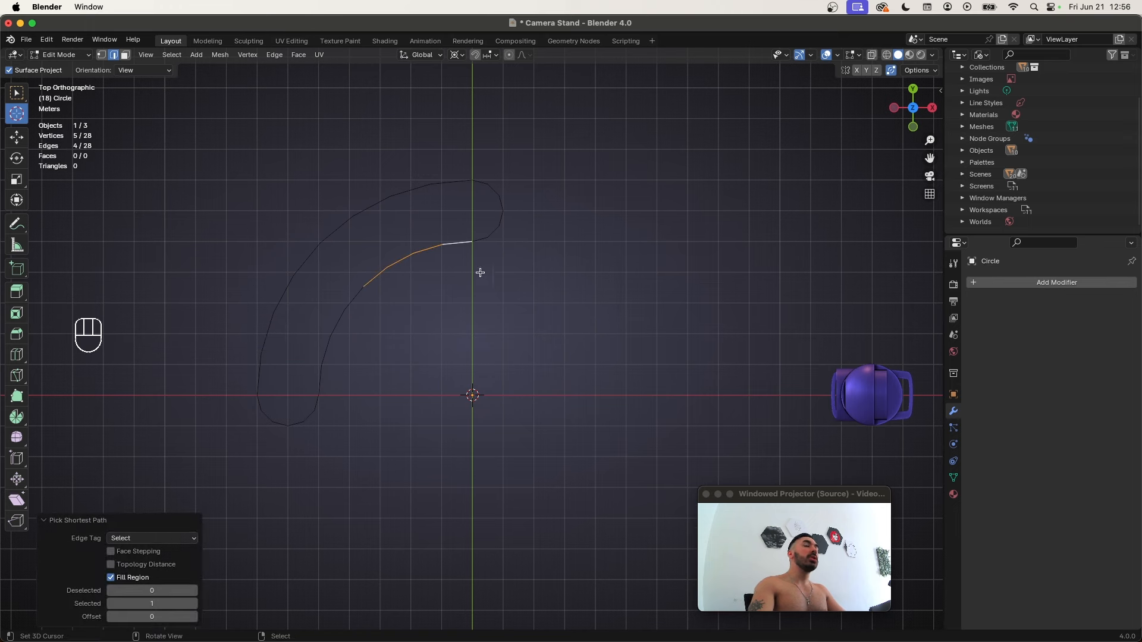
key(e)
right_click(581, 273)
key(s)
key(y)
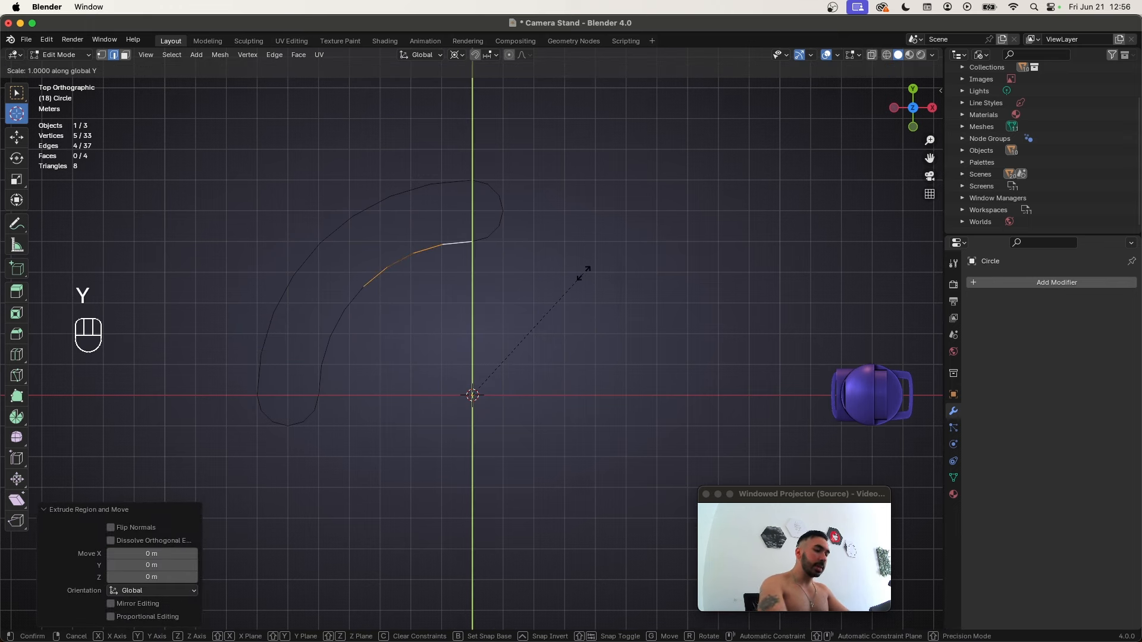
key(0)
key(Return)
Extrude the lower four edges of the inner arc and scale them to 0 along X, flattening them onto the Y axis
shift+click(342, 329)
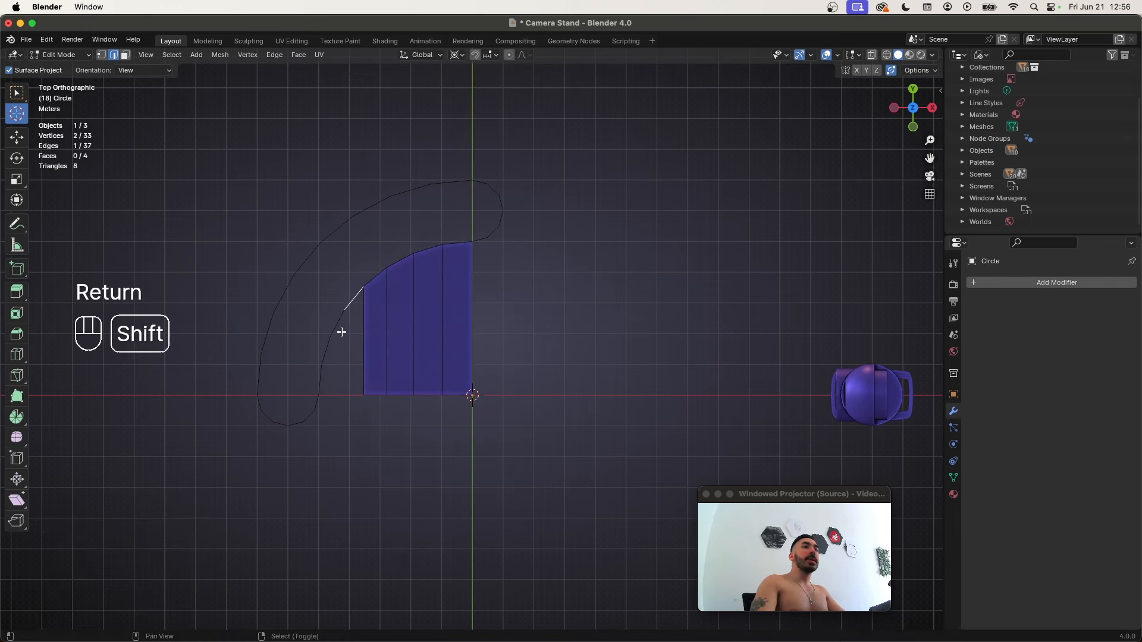
shift+super+click(321, 378)
key(e)
right_click(430, 288)
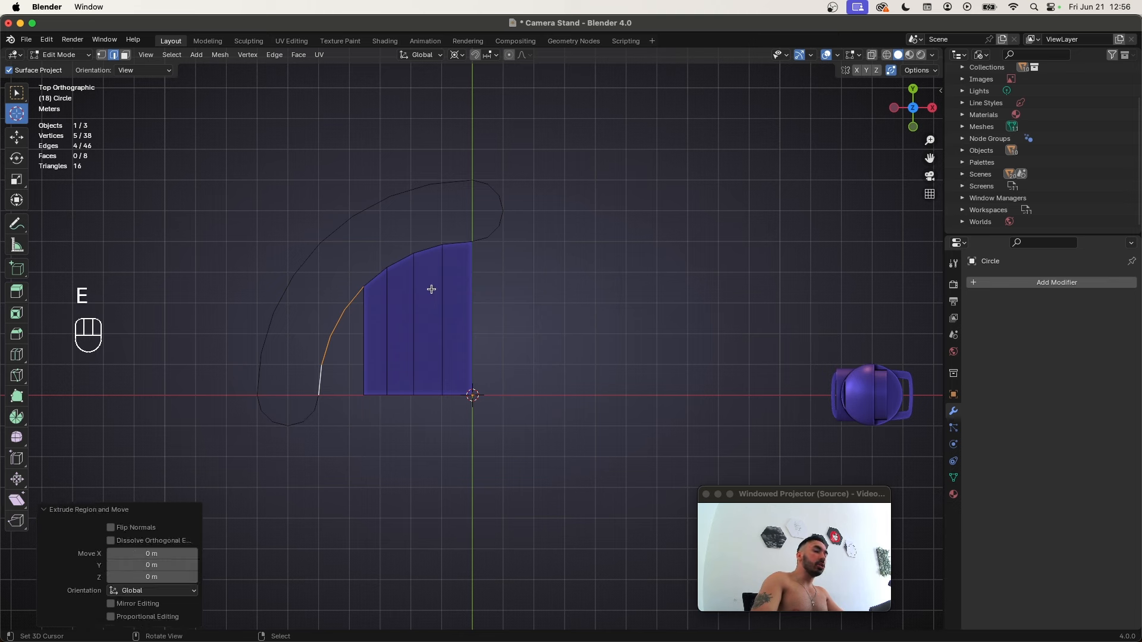
key(s)
key(x)
key(0)
key(Return)
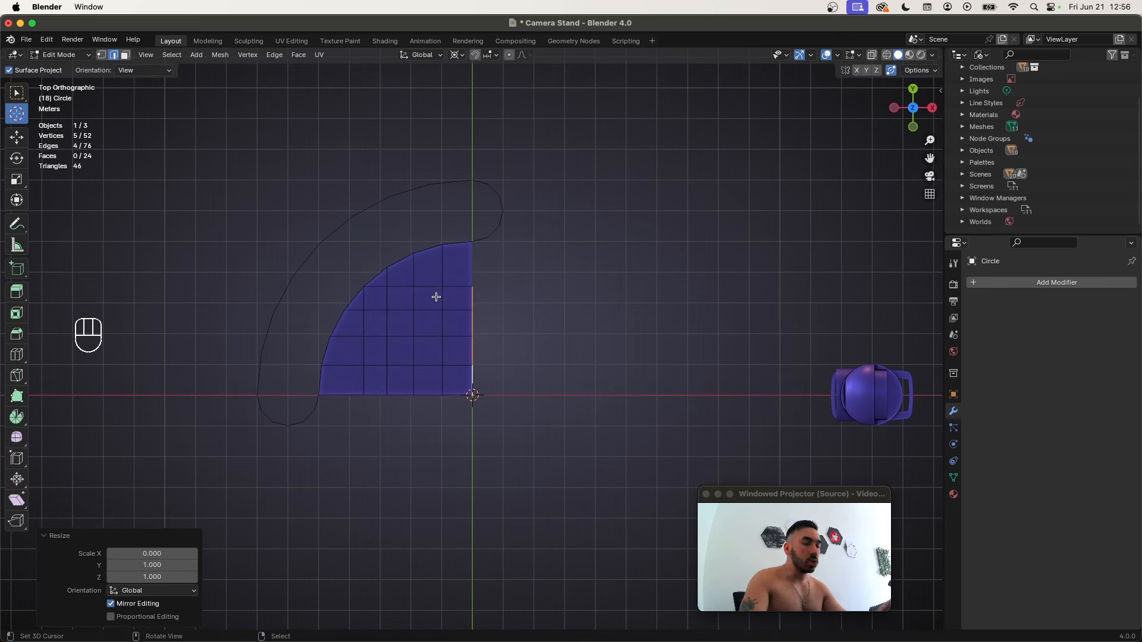
scroll(453, 322, up, 1)
key(1)
right_click(438, 277)
key(g)
key(g)
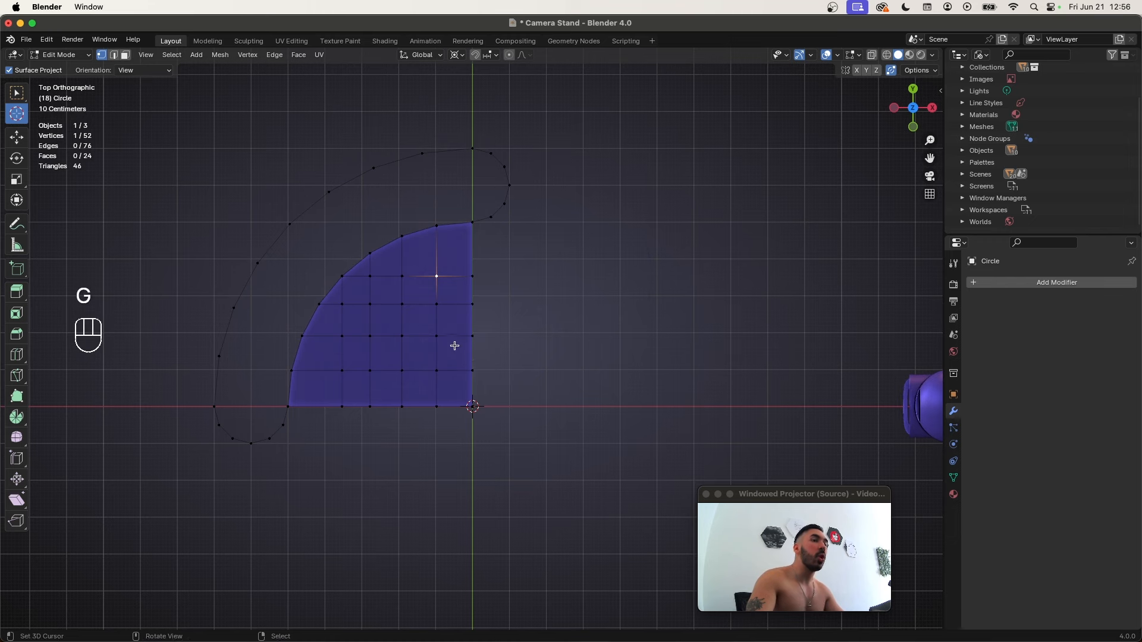
key(Escape)
Edge Slide the short topmost horizontal row of the quarter-circle grid fully up into the arc so it merges away
key(a)
key(2)
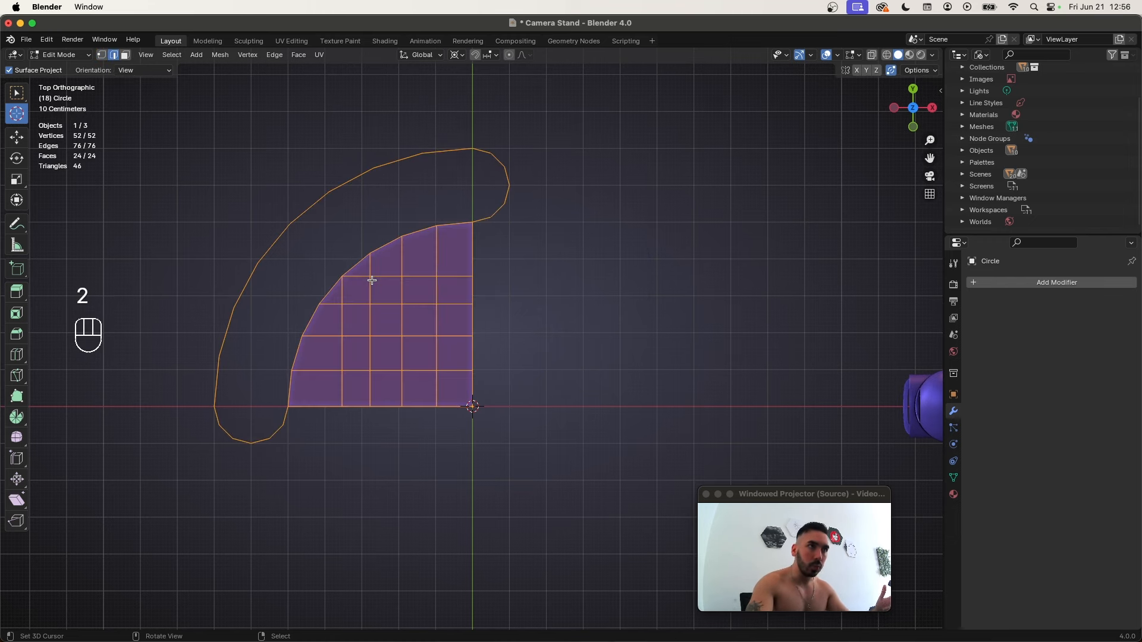
shift+super+click(461, 298)
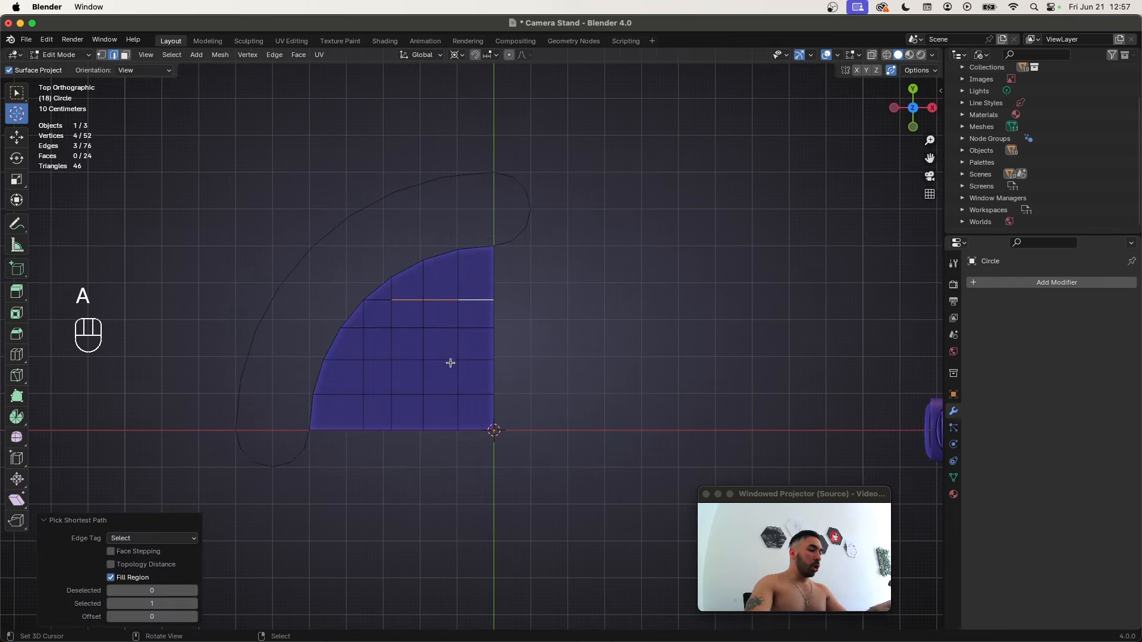
key(g)
key(g)
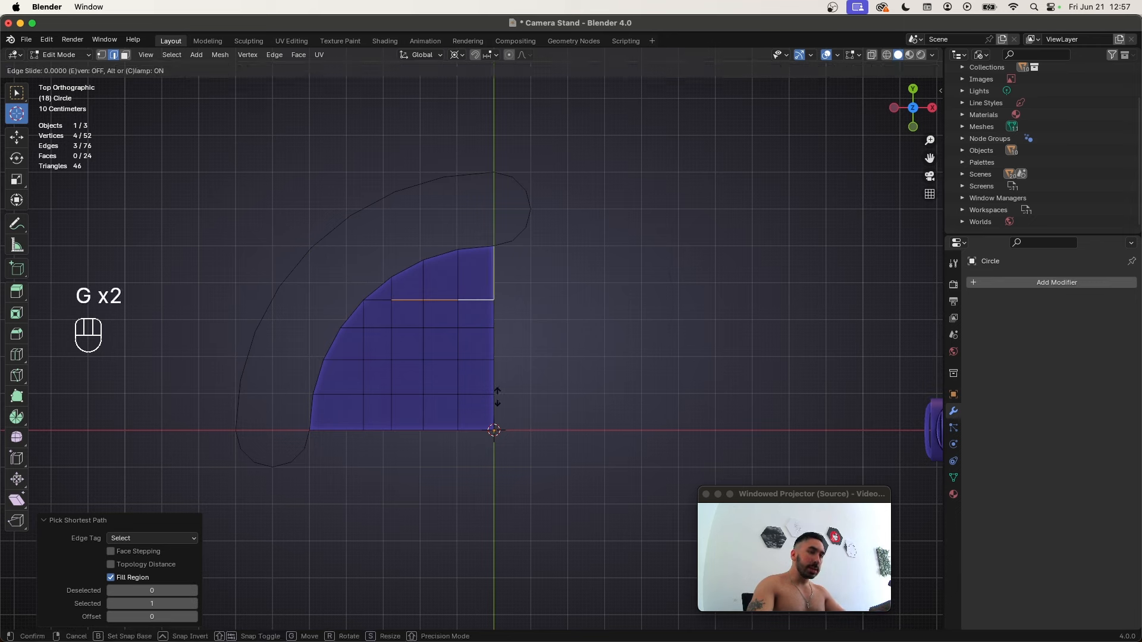
click(444, 285)
Edge Slide the outermost interior vertical column of the grid fully outward into the arc so it merges away
click(361, 342)
shift+super+click(361, 410)
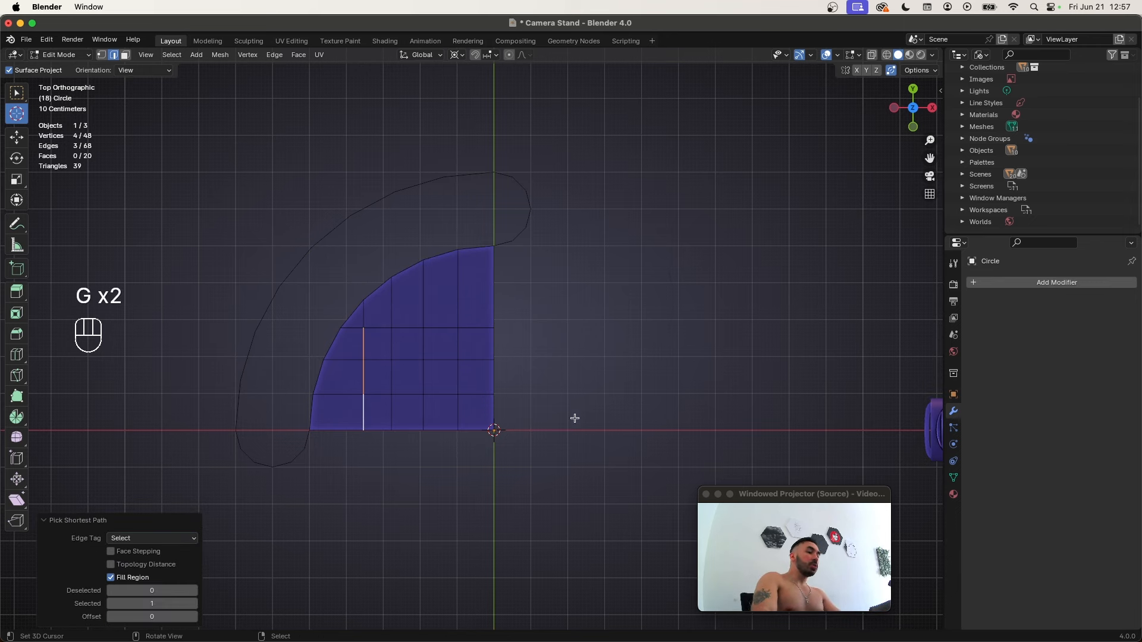
key(g)
key(g)
click(416, 402)
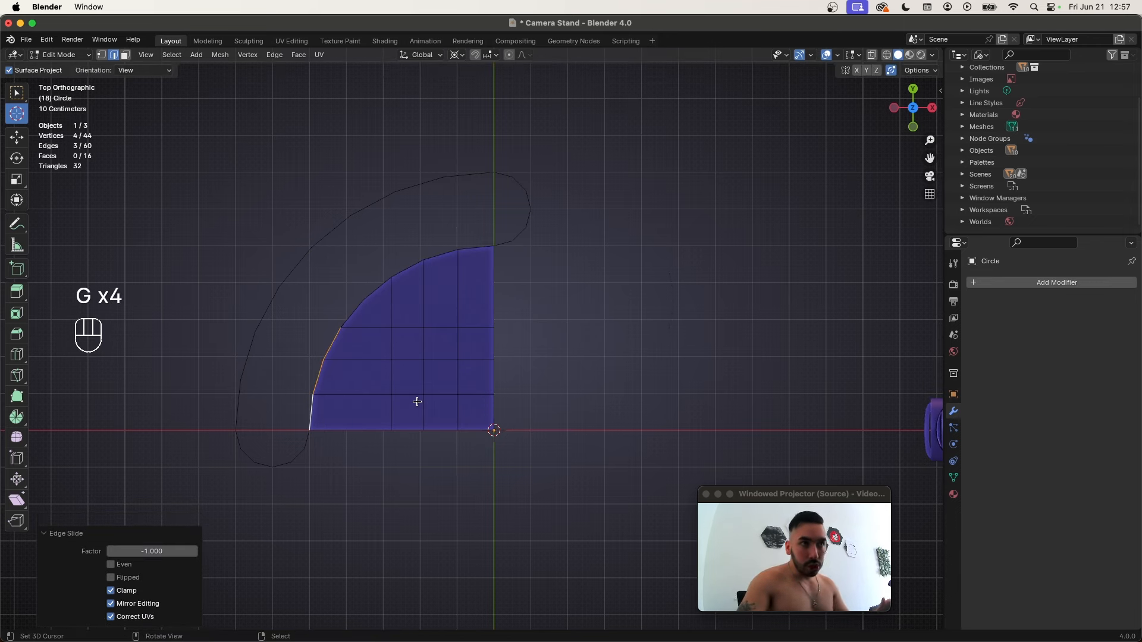
Add a centred loop cut through the grid's outer column and another through its uppermost row
key(super+r)
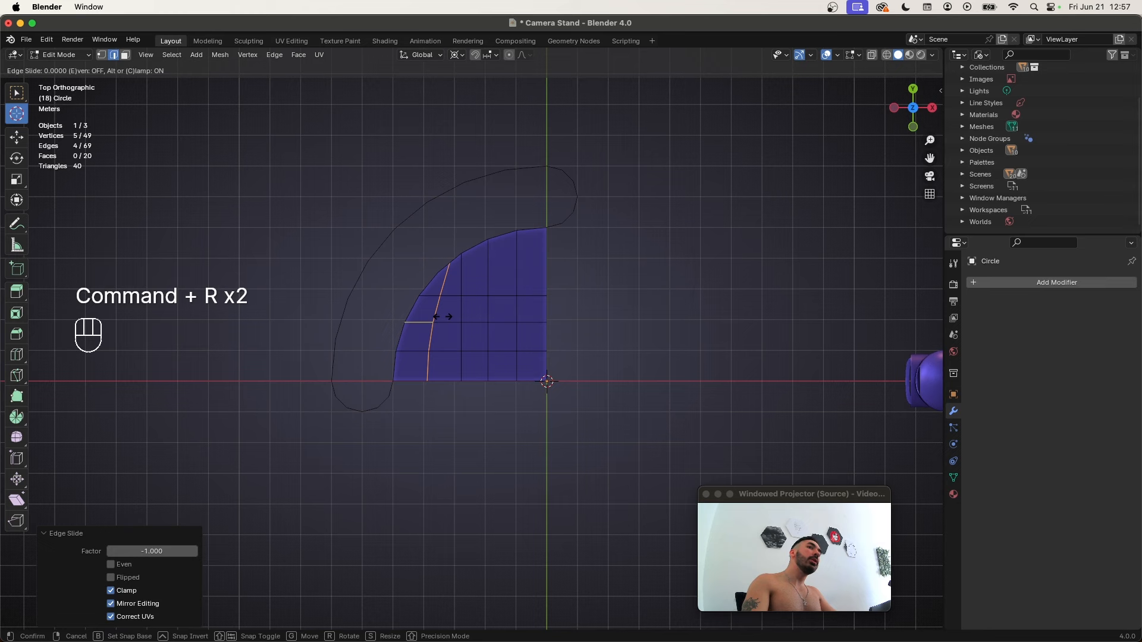
click(438, 315)
key(super+r)
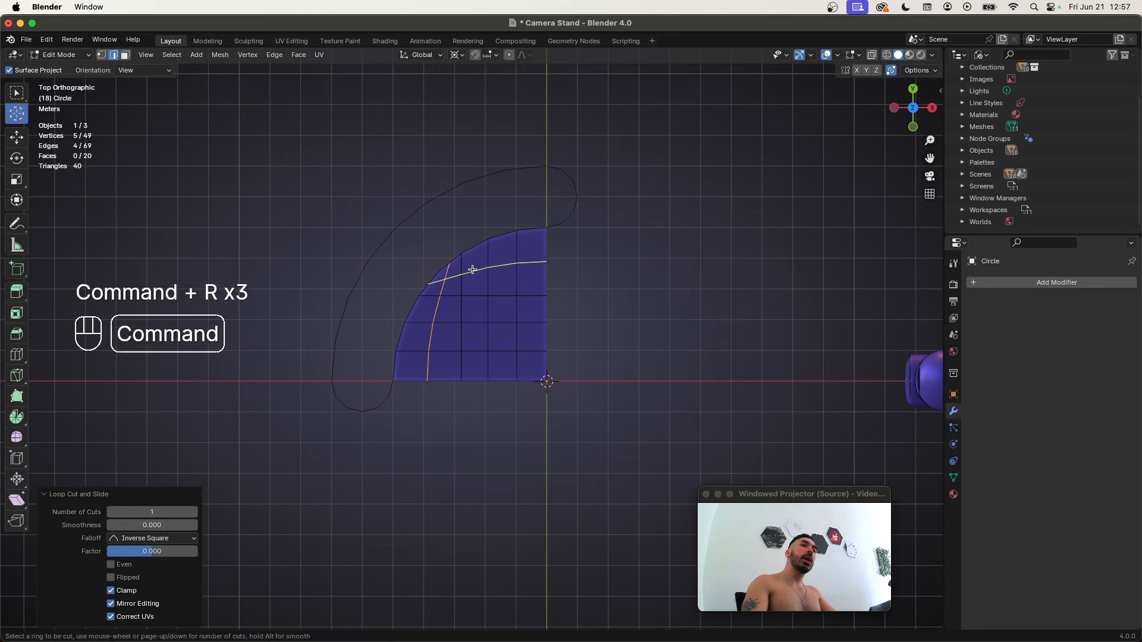
click(472, 270)
scroll(465, 333, up, 1)
Select the two short edges that run past the crossing of the new loops to the arc and dissolve them
alt+click(446, 388)
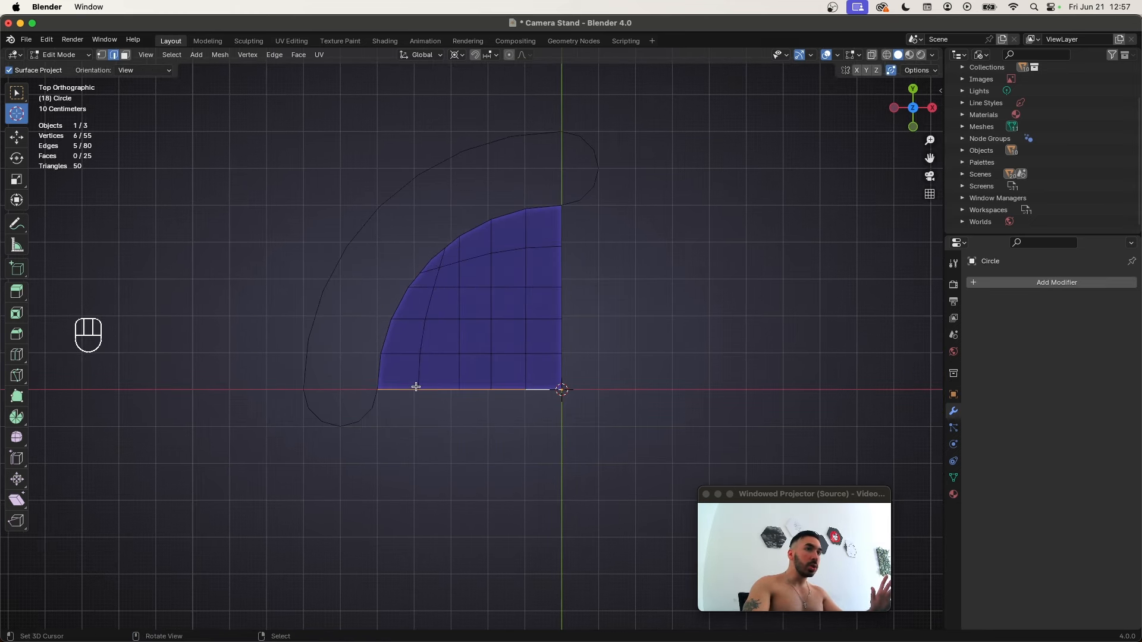
scroll(410, 395, up, 1)
alt+shift+right_click(443, 291)
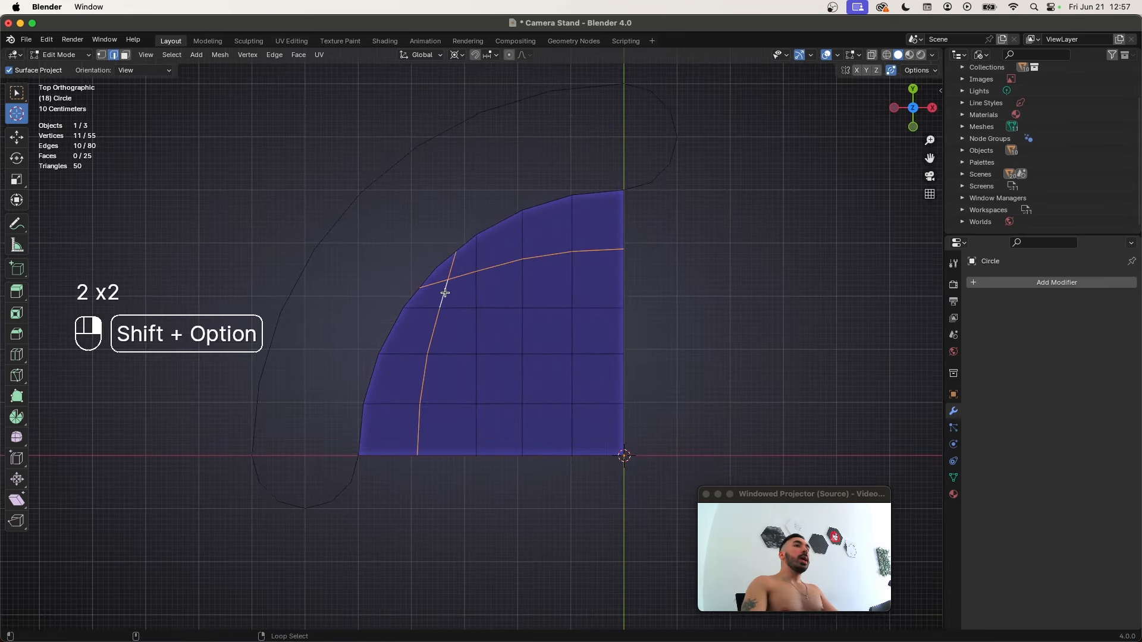
key(1)
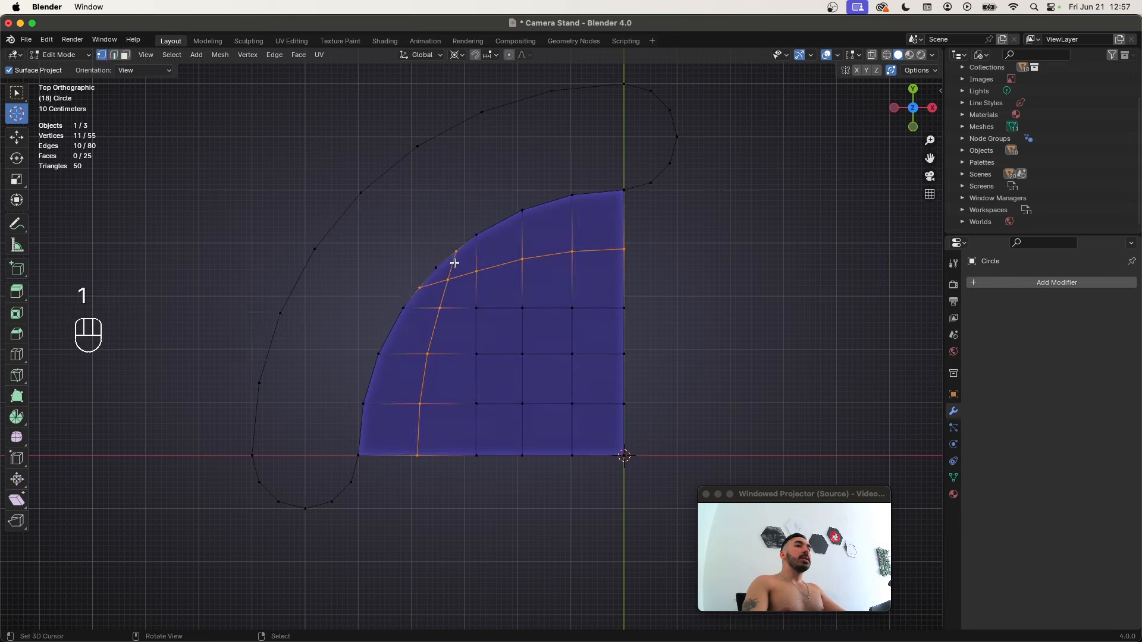
right_click(423, 276)
key(Tab)
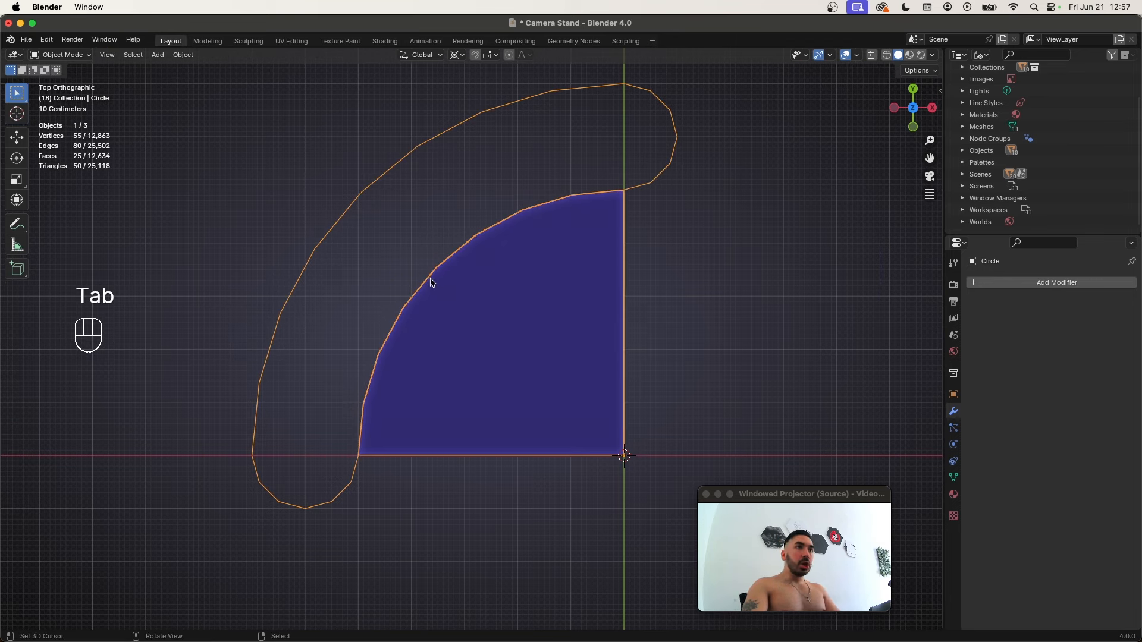
key(Tab)
key(1)
key(2)
shift+right_click(452, 265)
key(x)
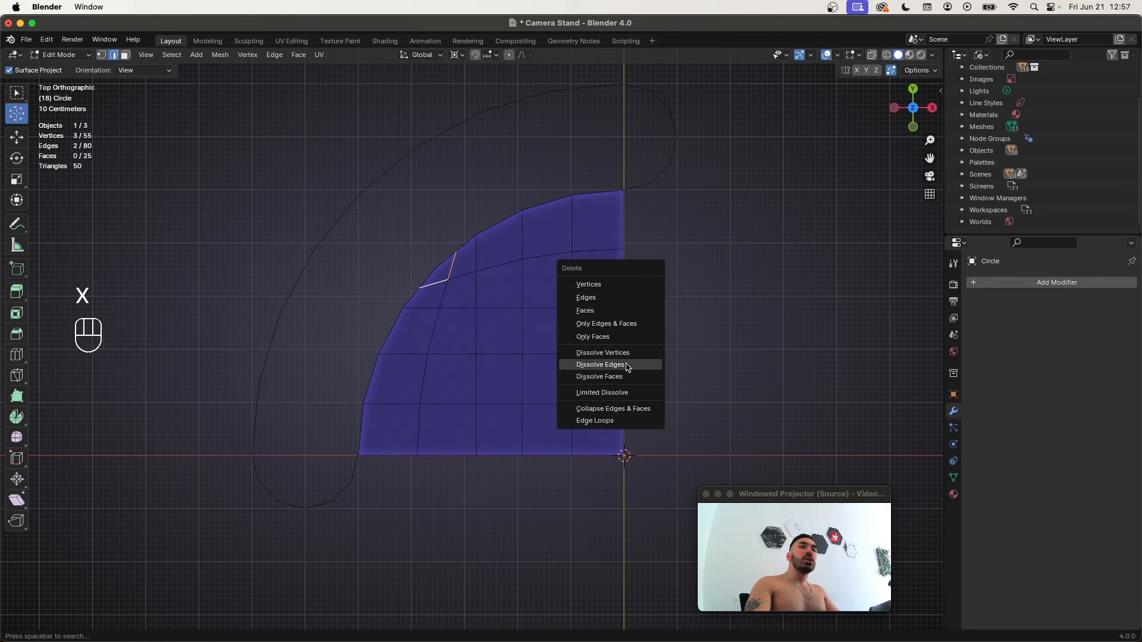
click(626, 365)
Add a midpoint vertex to the diagonal edge at the grid's corner with a single loop cut
scroll(445, 297, up, 2)
key(super+r)
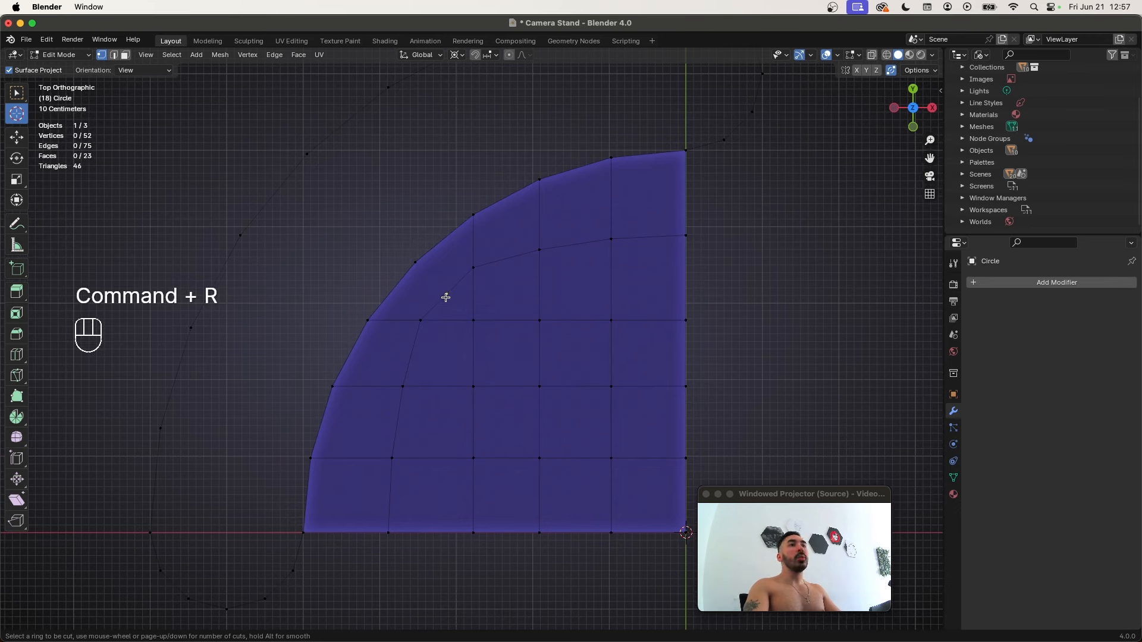
double_click(446, 296)
key(1)
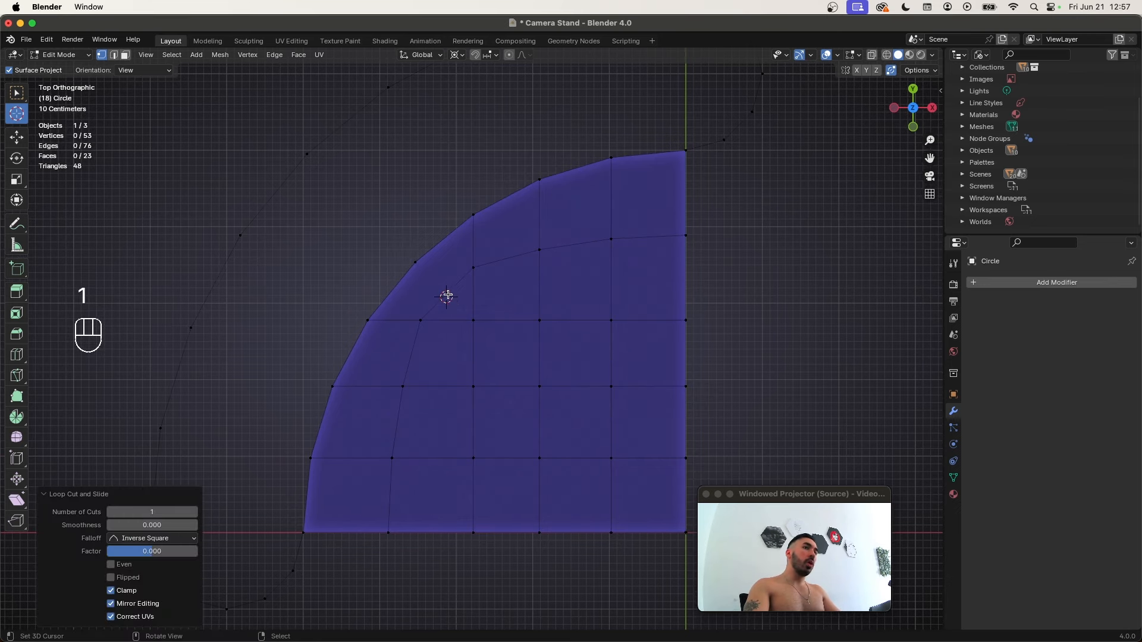
Snap the 3D cursor to the inner grid corner vertex and scale the diagonal's midpoint vertex outward from it
key(shift+s)
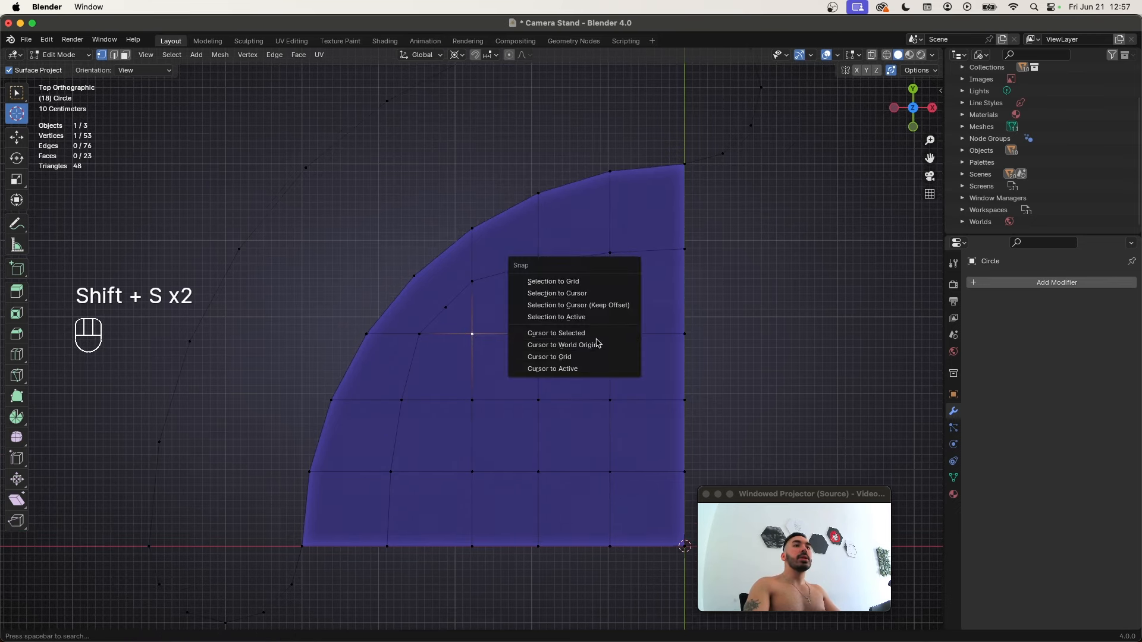
click(589, 335)
key(s)
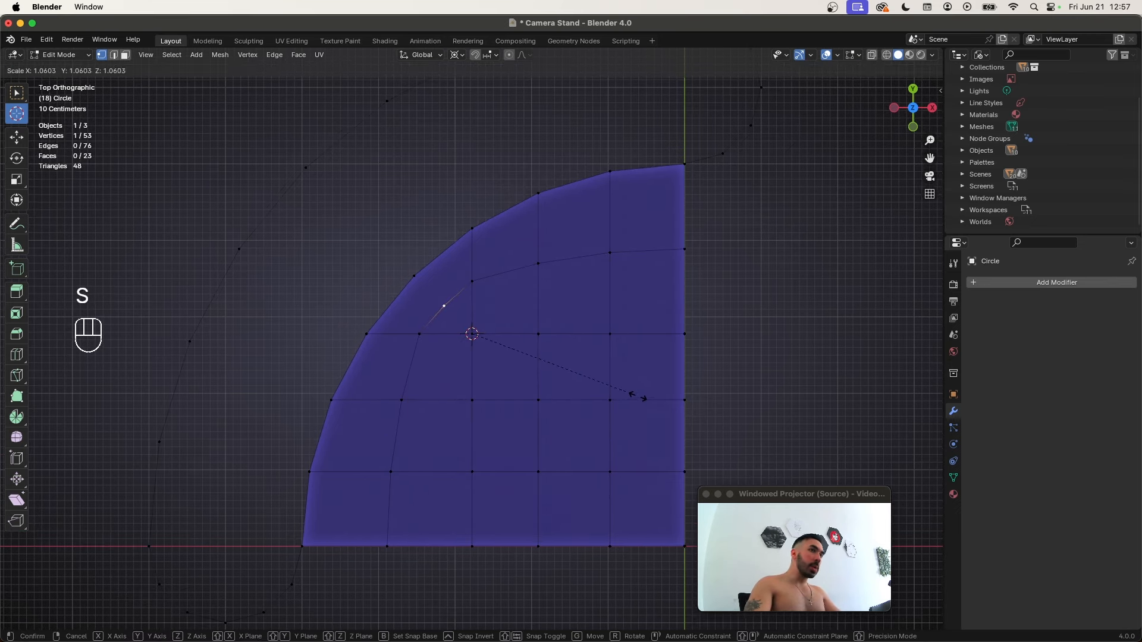
shift+click(451, 302)
Connect the midpoint vertex to the arc's middle vertex and select the outer face loop to check its flow
shift+click(415, 277)
key(j)
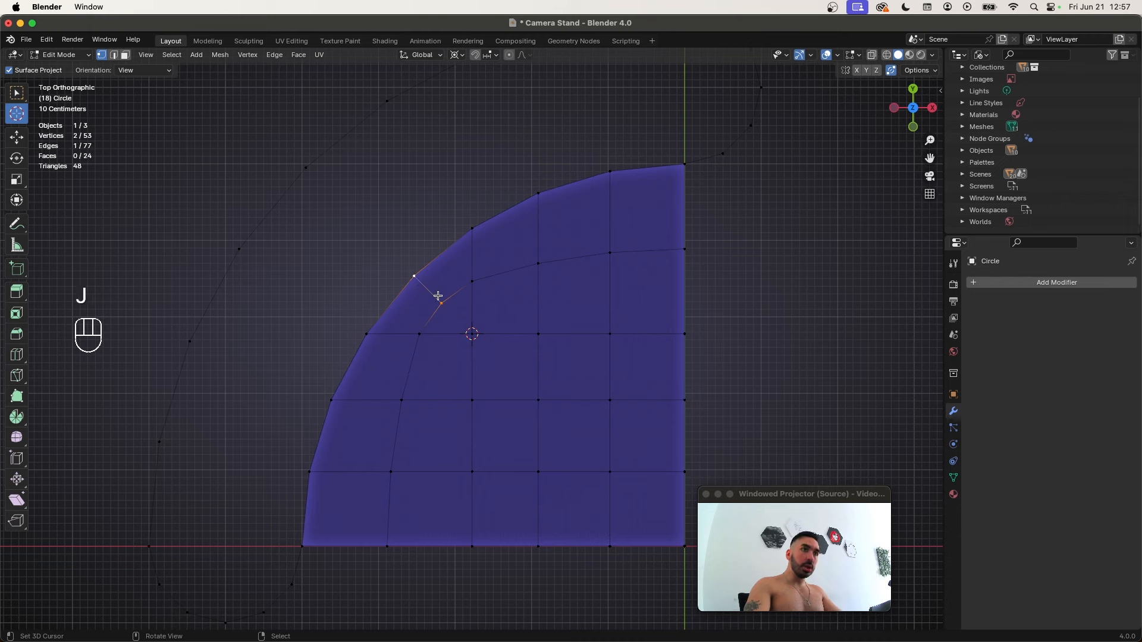
scroll(466, 330, down, 1)
key(3)
scroll(443, 310, down, 1)
alt+click(443, 309)
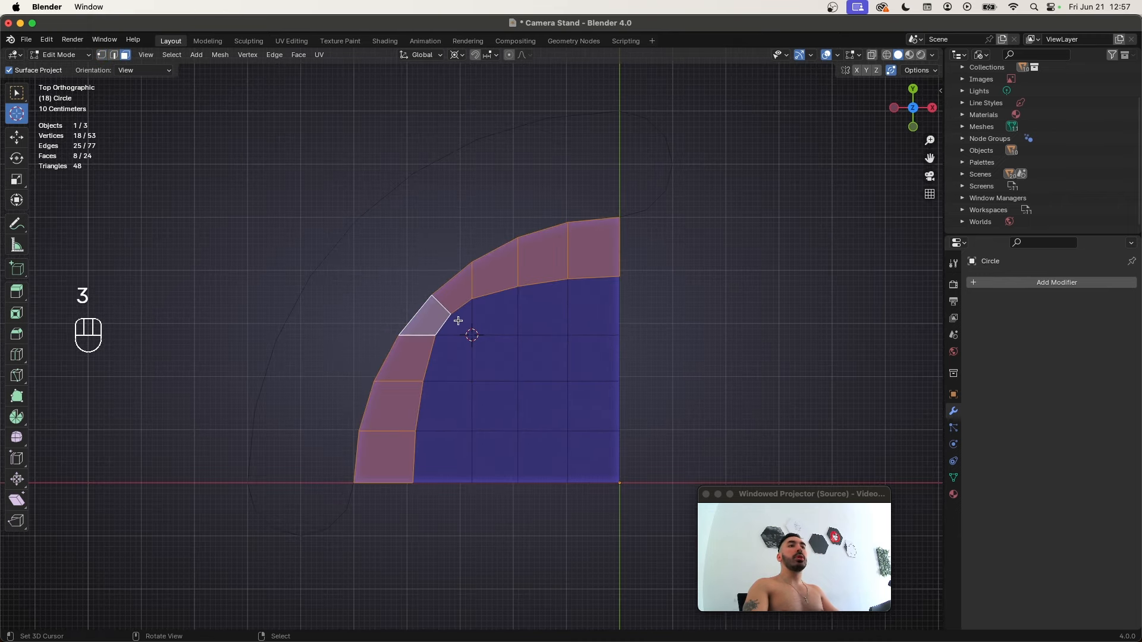
Scale the diagonal's corner vertex slightly farther outward from the 3D cursor
key(1)
right_click(453, 315)
key(s)
click(558, 393)
shift+middle_drag(513, 411, 519, 387)
Select the grid's five boundary edges along the Y axis and distribute their vertices evenly with LoopTools Space
key(2)
right_click(397, 456)
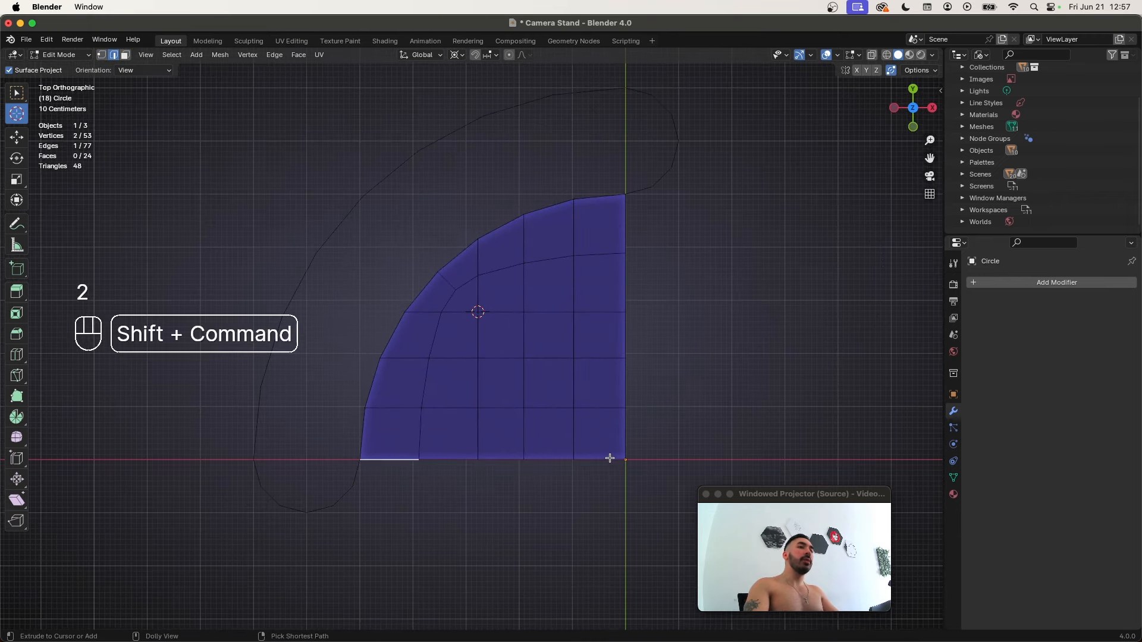
shift+super+right_click(609, 457)
right_click(617, 439)
shift+super+right_click(625, 235)
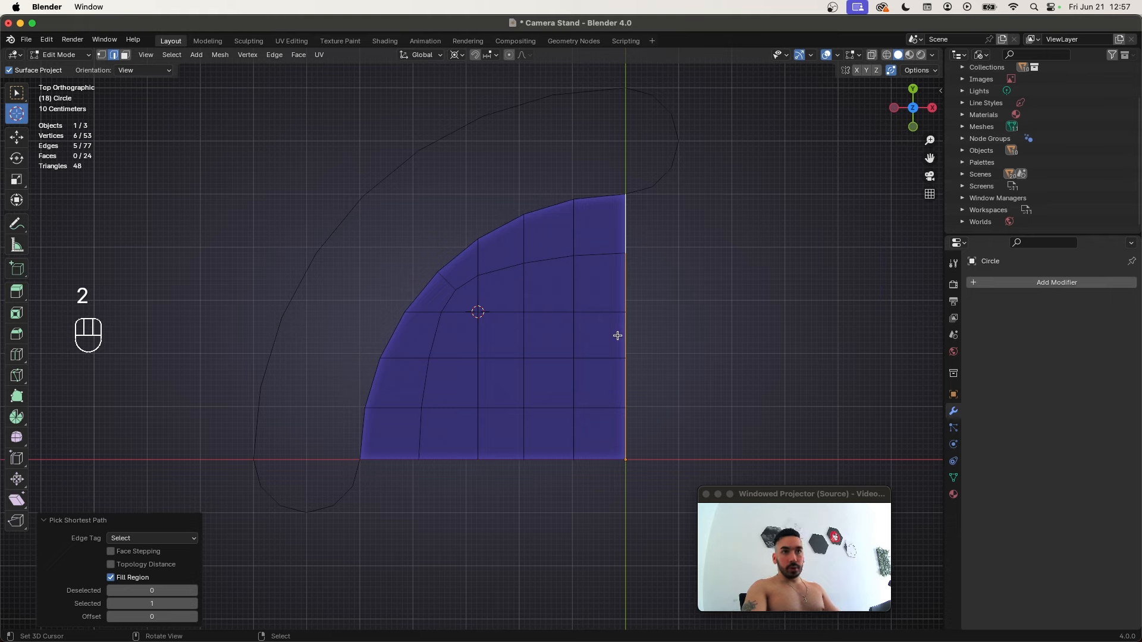
middle_drag(617, 335, 578, 242)
key(w)
mouse_move(295, 258)
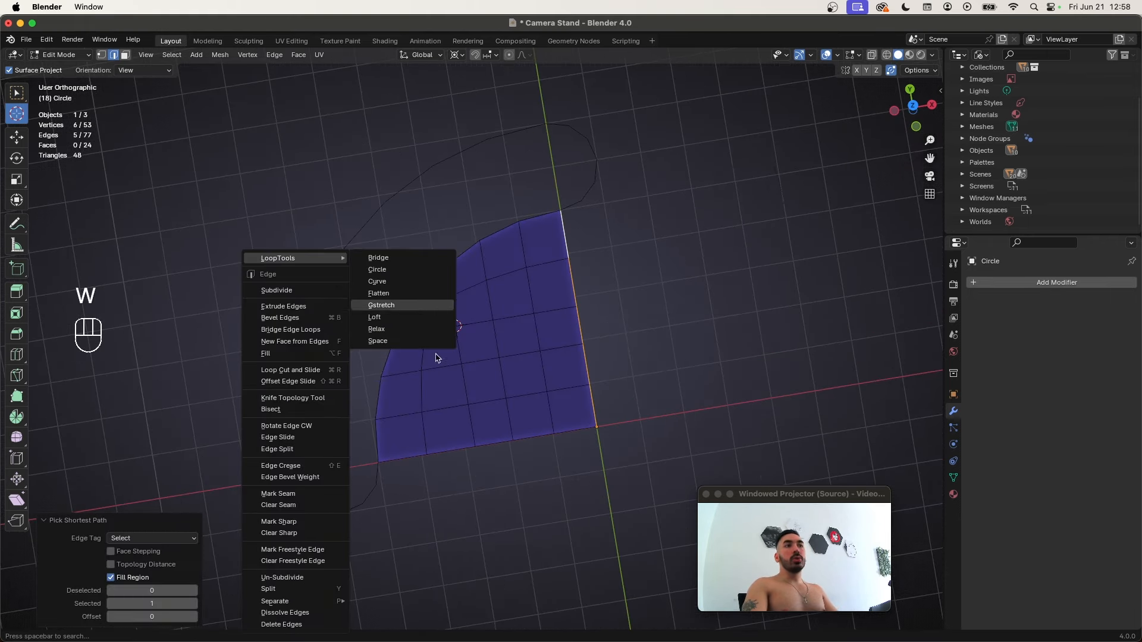
click(417, 342)
Search the add-on preferences for "loop" to check that the LoopTools add-on is enabled
key(w)
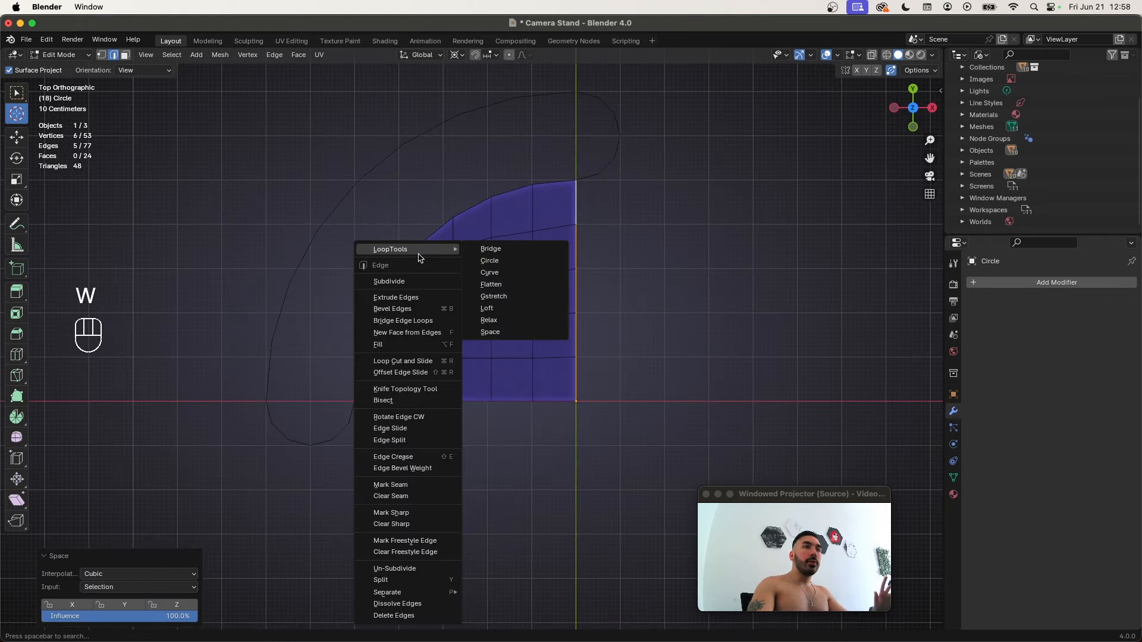
click(47, 39)
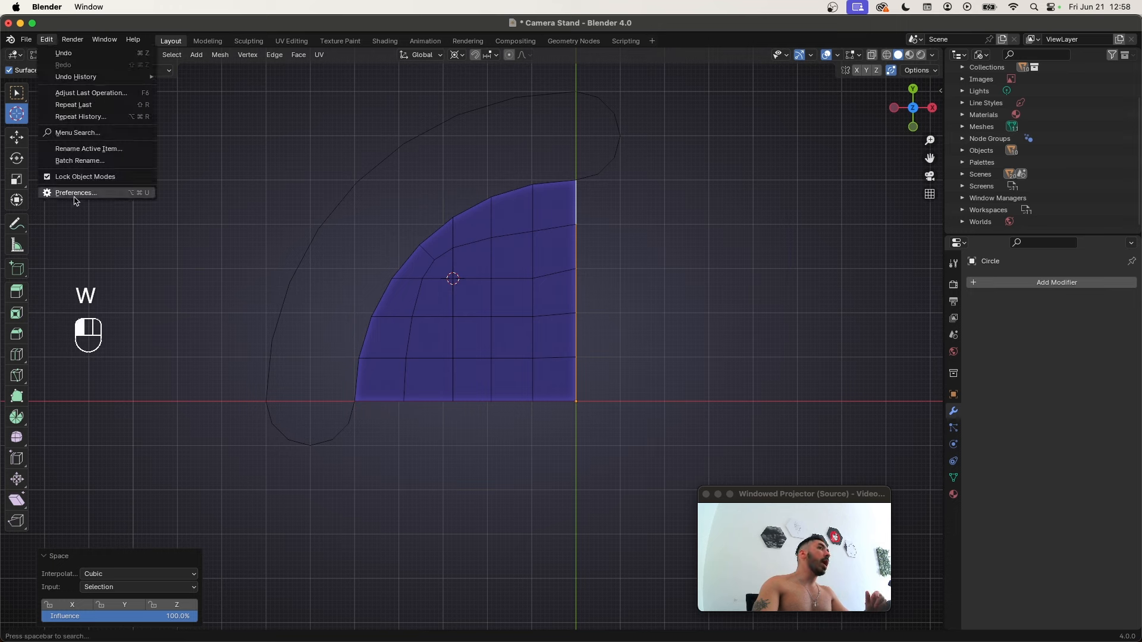
click(77, 196)
click(334, 359)
text(loop)
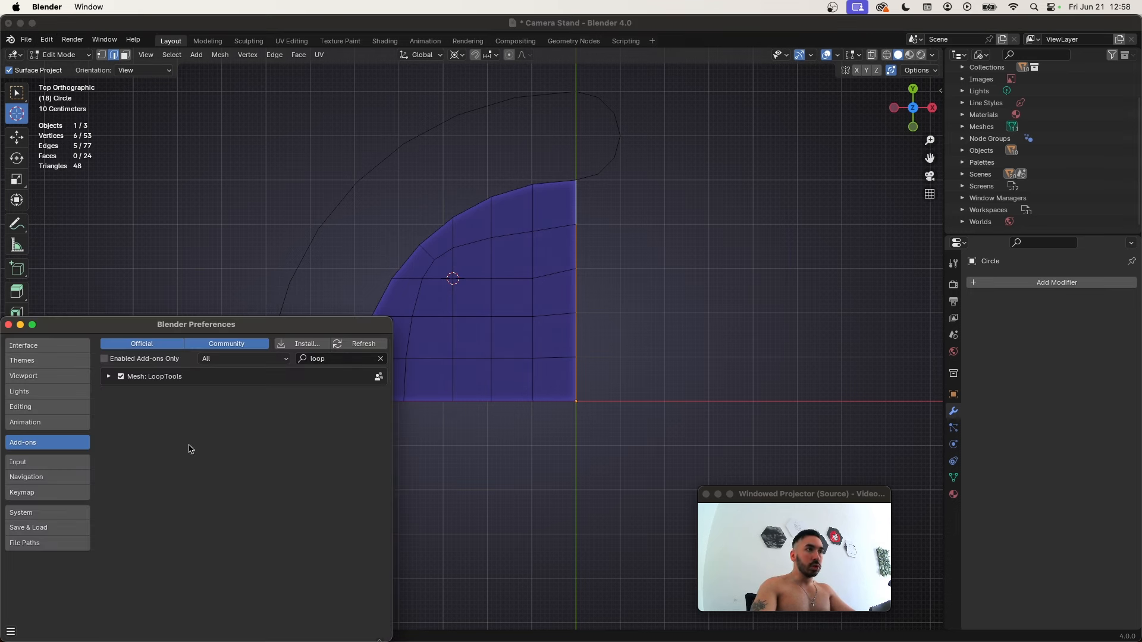
click(120, 377)
click(493, 401)
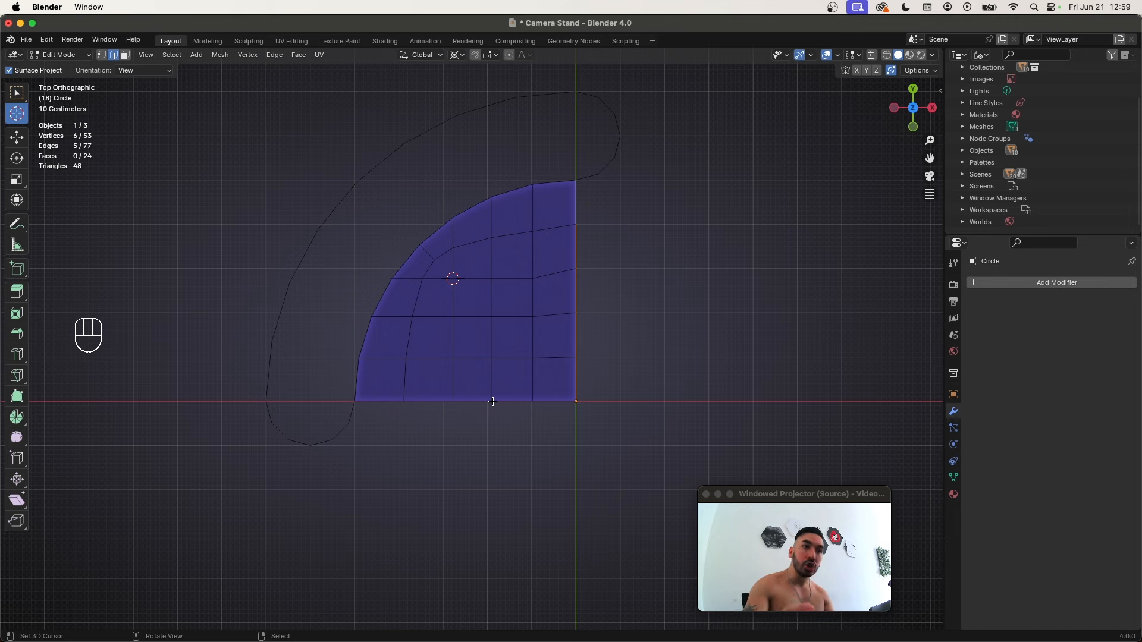
Select the grid's five boundary edges along the X axis and distribute their vertices evenly with LoopTools Space
key(2)
right_click(547, 402)
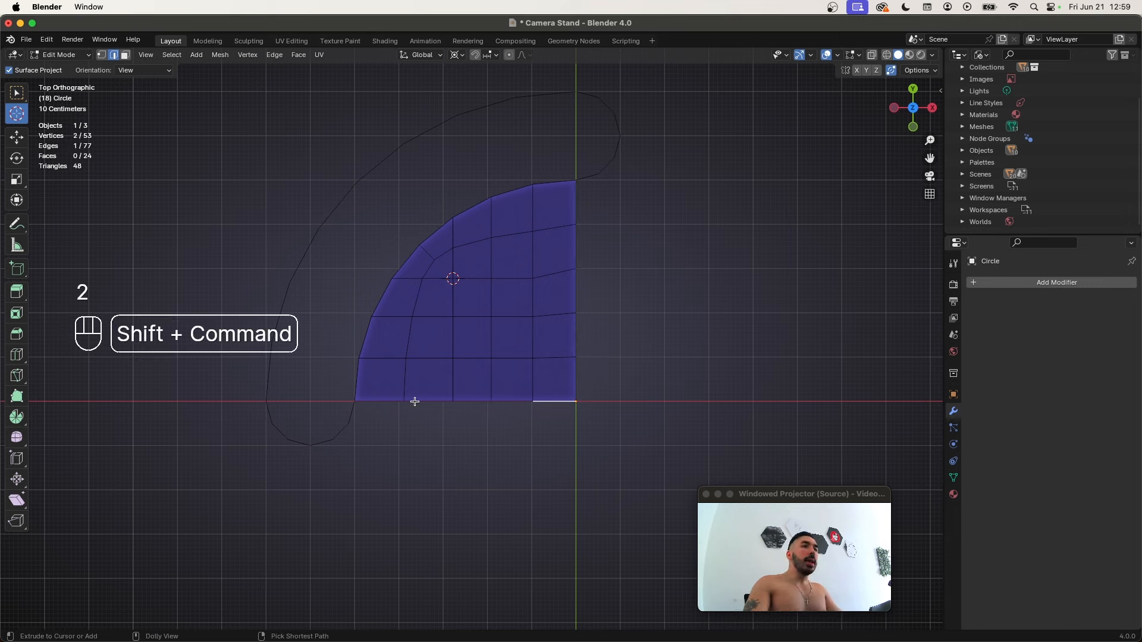
shift+super+right_click(363, 403)
key(w)
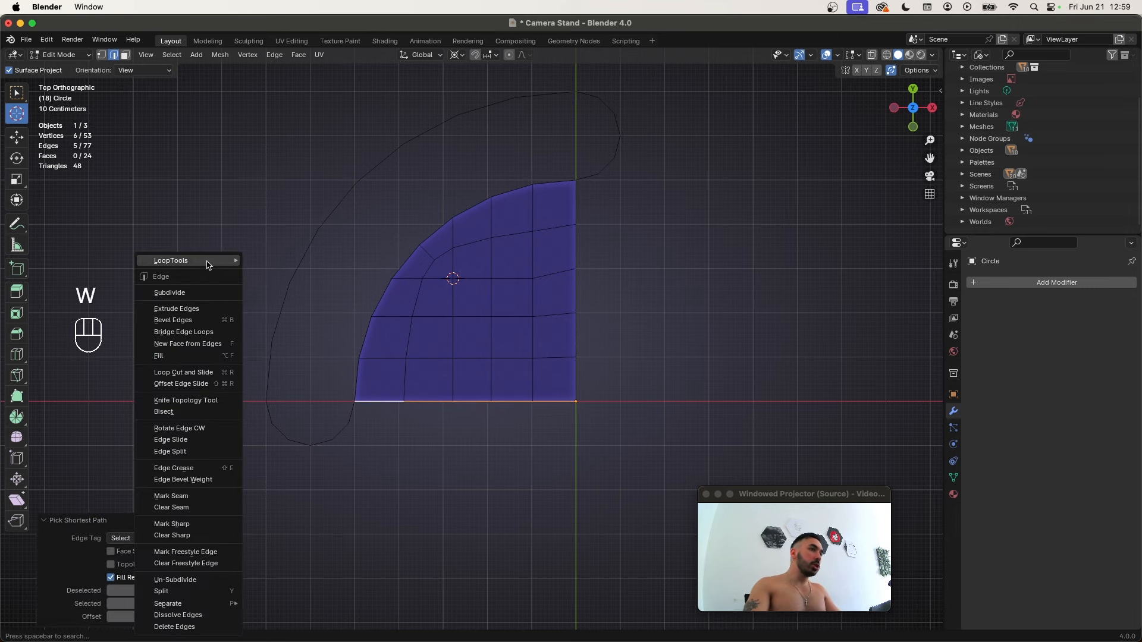
mouse_move(210, 266)
click(275, 339)
Try LoopTools Gstretch on the horizontal edge row directly above the X axis
key(2)
alt+right_click(390, 361)
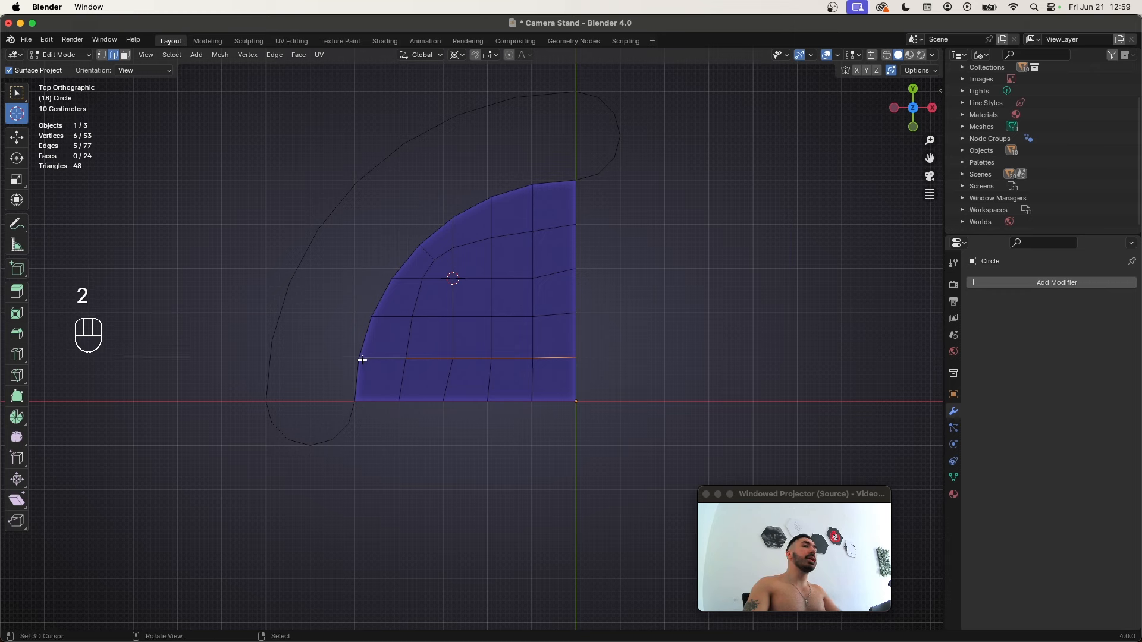
key(w)
mouse_move(196, 264)
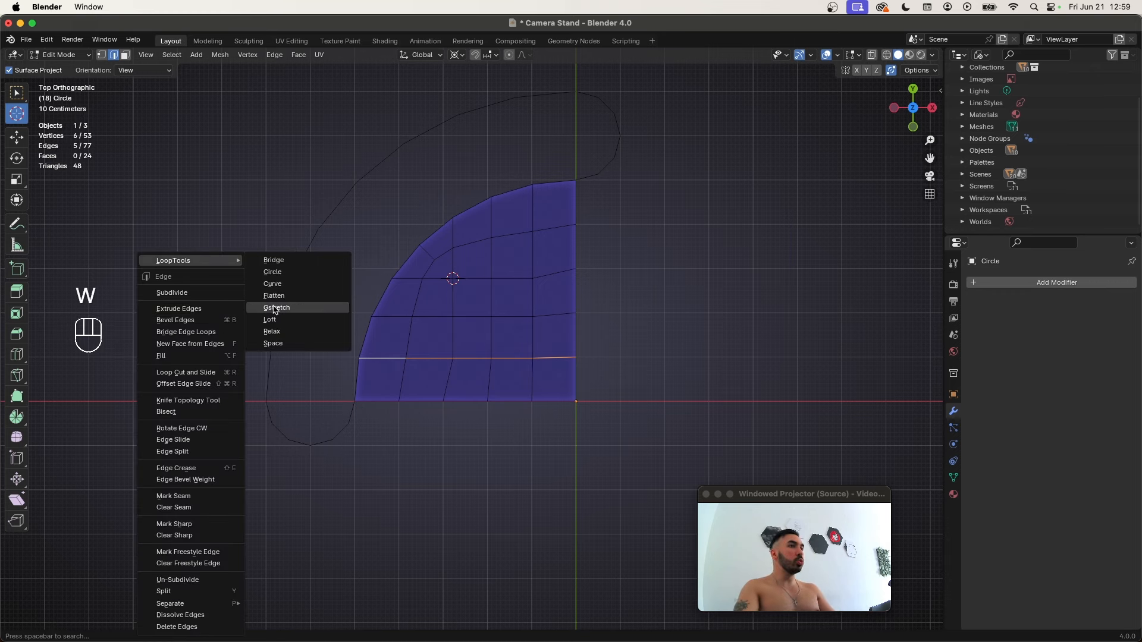
click(275, 304)
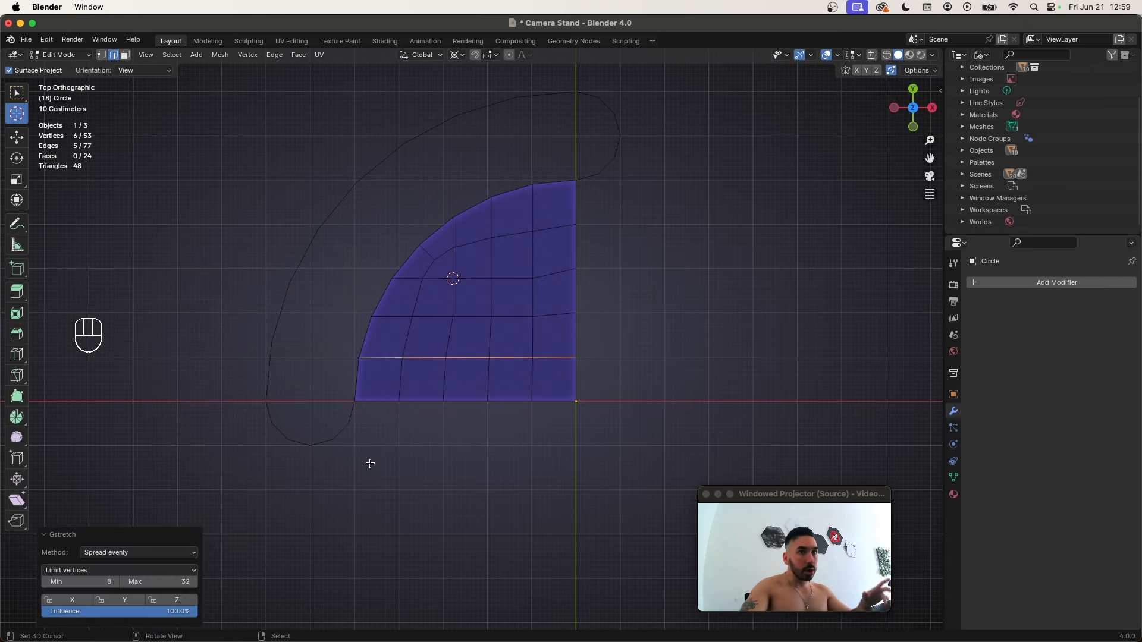
Try LoopTools Gstretch on the vertical edge column nearest the Y axis, and clear the selection
key(w)
mouse_move(701, 226)
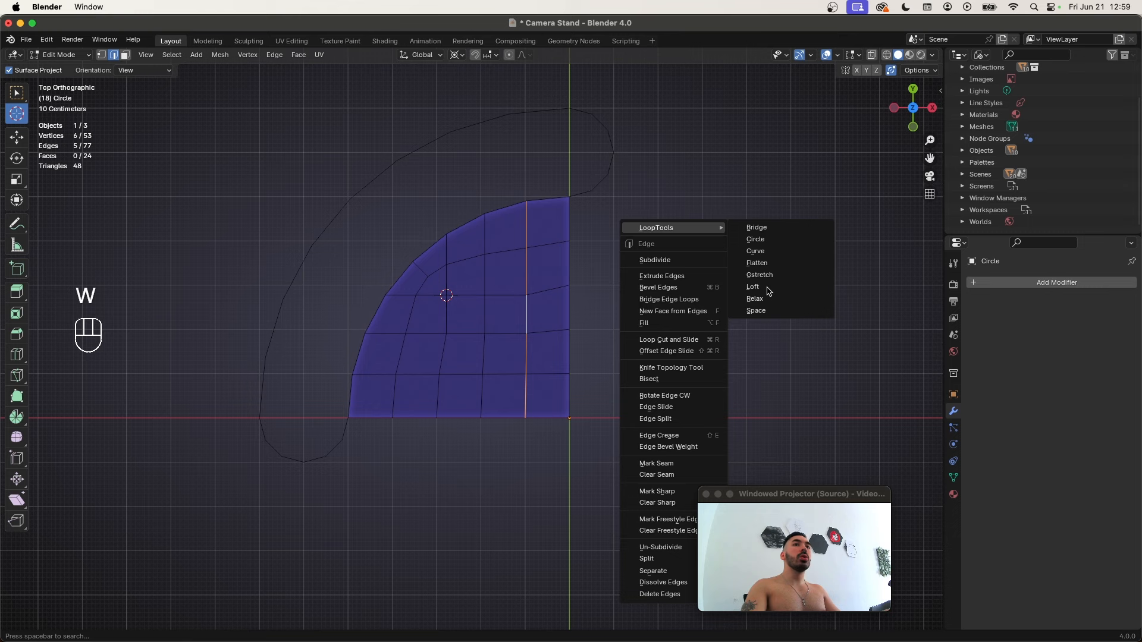
click(761, 275)
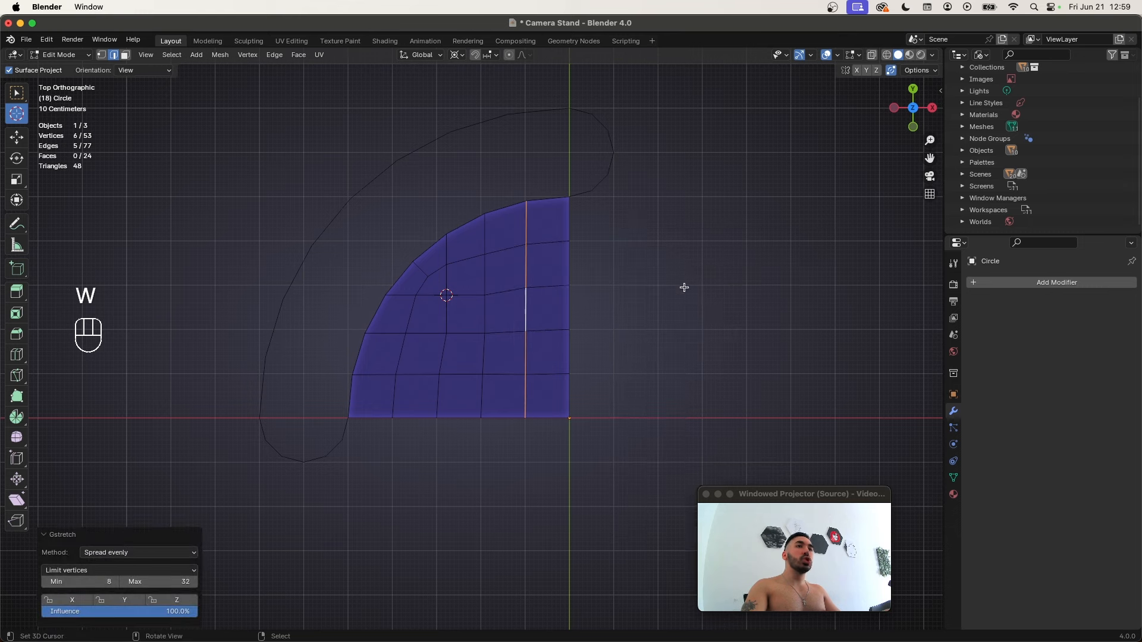
key(2)
key(w)
alt+click(468, 347)
key(alt+a)
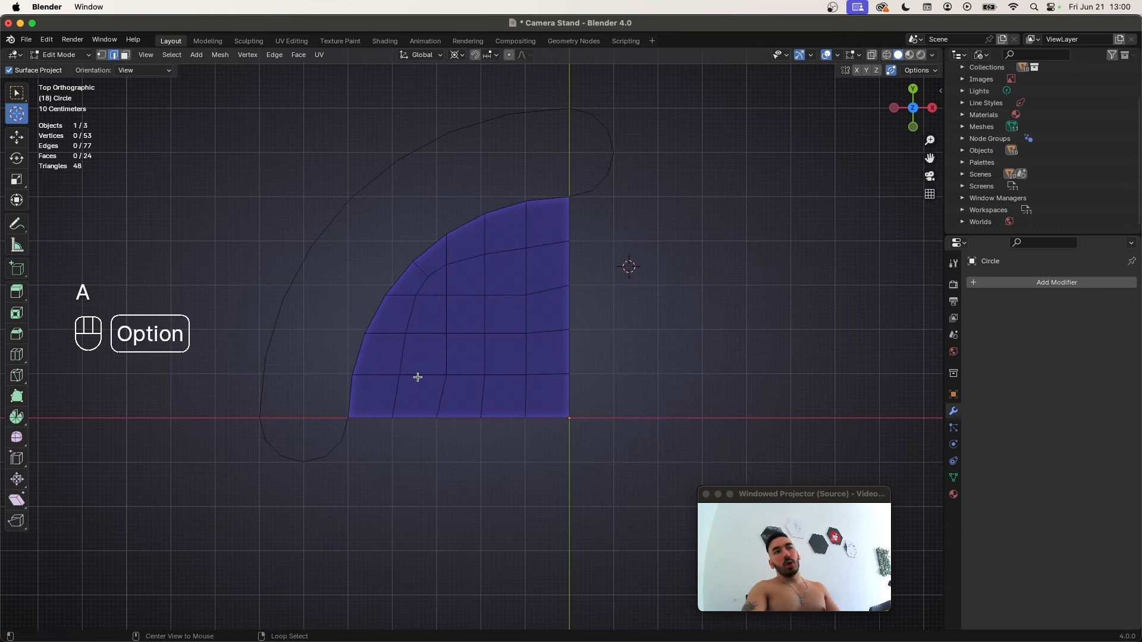
Evenly distribute the vertices of the row directly above the X axis and the column nearest the Y axis with LoopTools Space
alt+click(451, 376)
key(w)
mouse_move(710, 262)
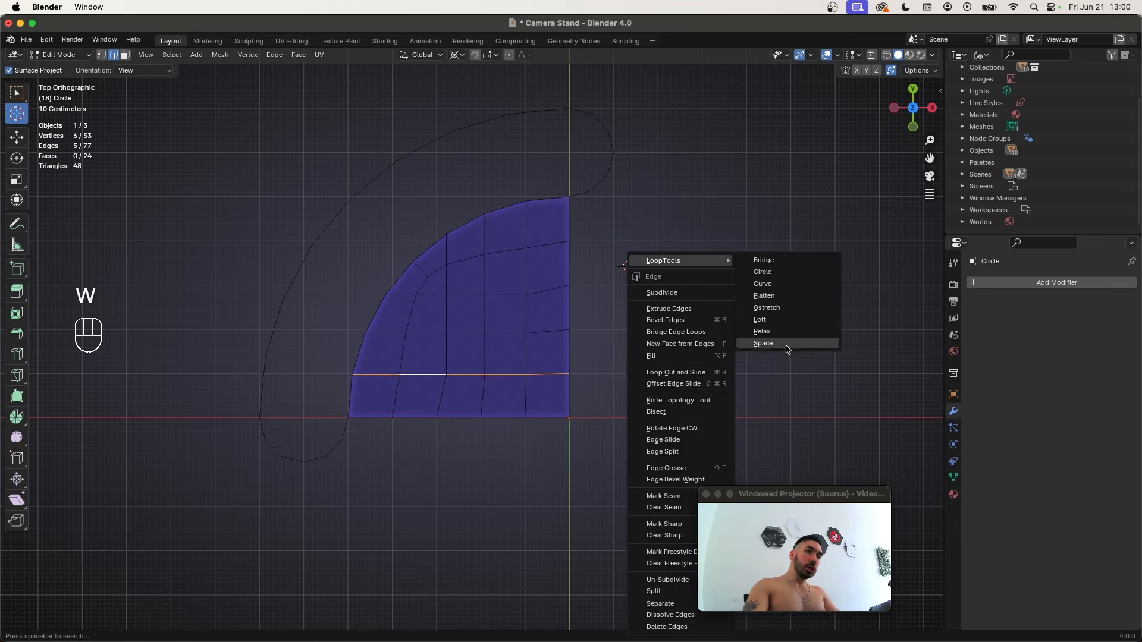
click(784, 340)
alt+click(525, 357)
key(w)
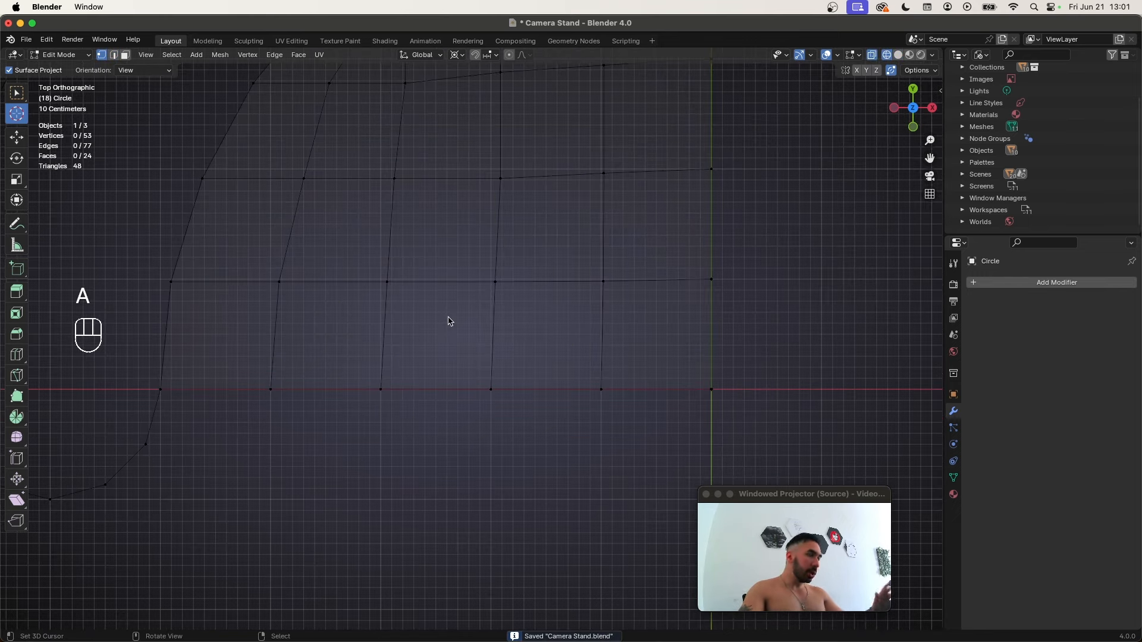
Snap the 3D cursor to the midpoint of the two X-axis vertices of the slot's lower rounded end
scroll(452, 321, down, 6)
scroll(449, 313, up, 1)
click(437, 343)
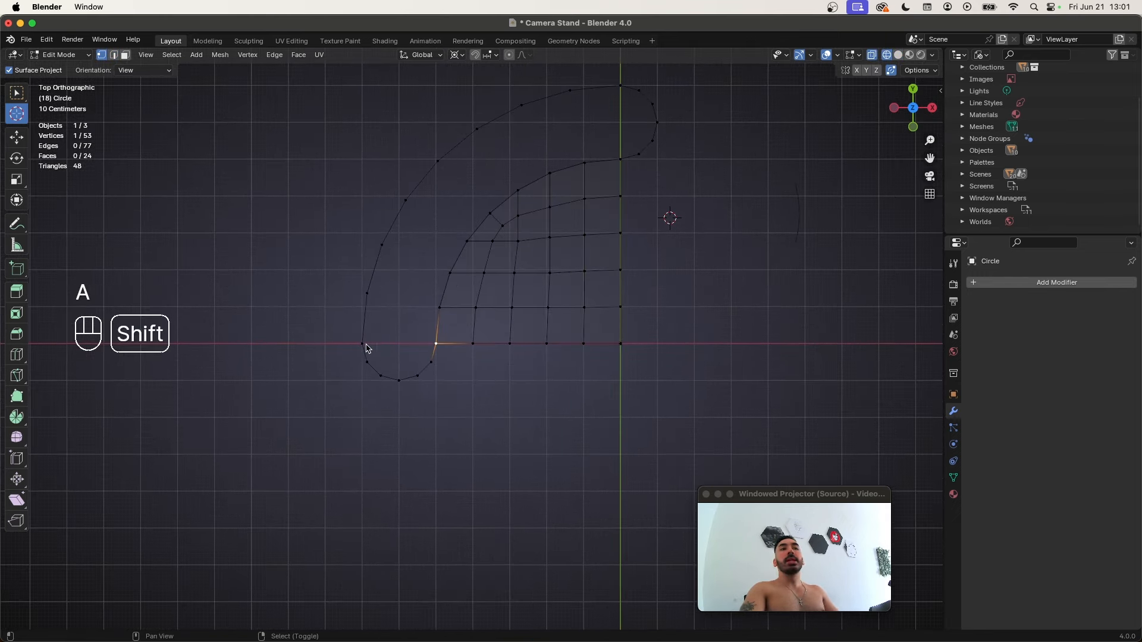
shift+click(365, 348)
key(shift+s)
click(376, 362)
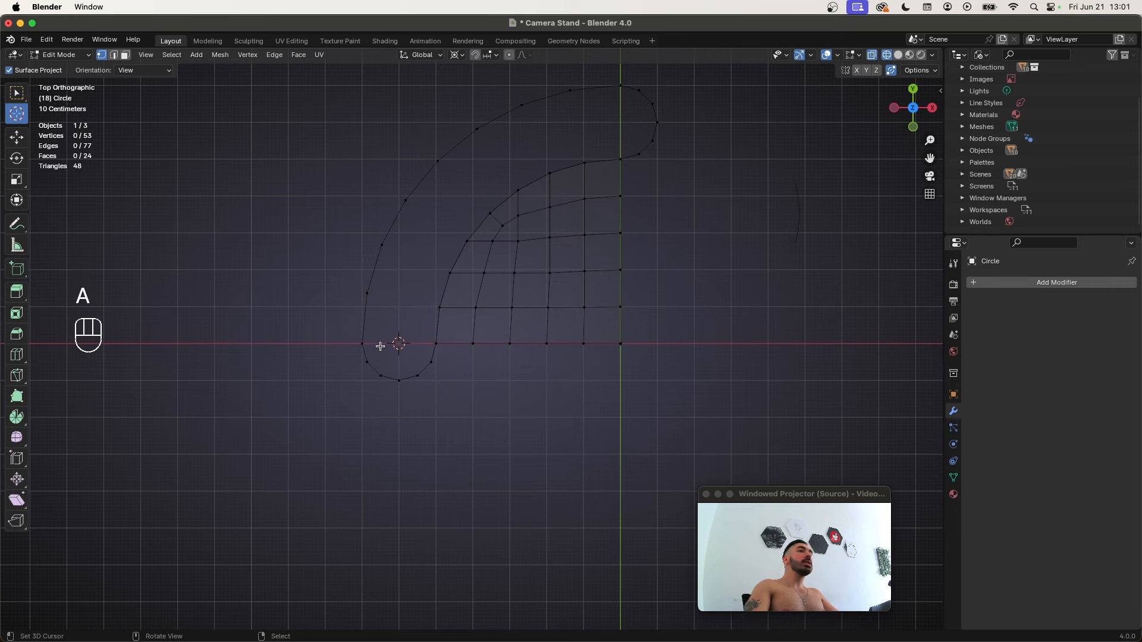
Spin the X-axis edge beside the slot's inner arc 180° around the cursor in 6 steps, forming a band around the lower end
key(b)
drag(347, 331, 437, 346)
key(g)
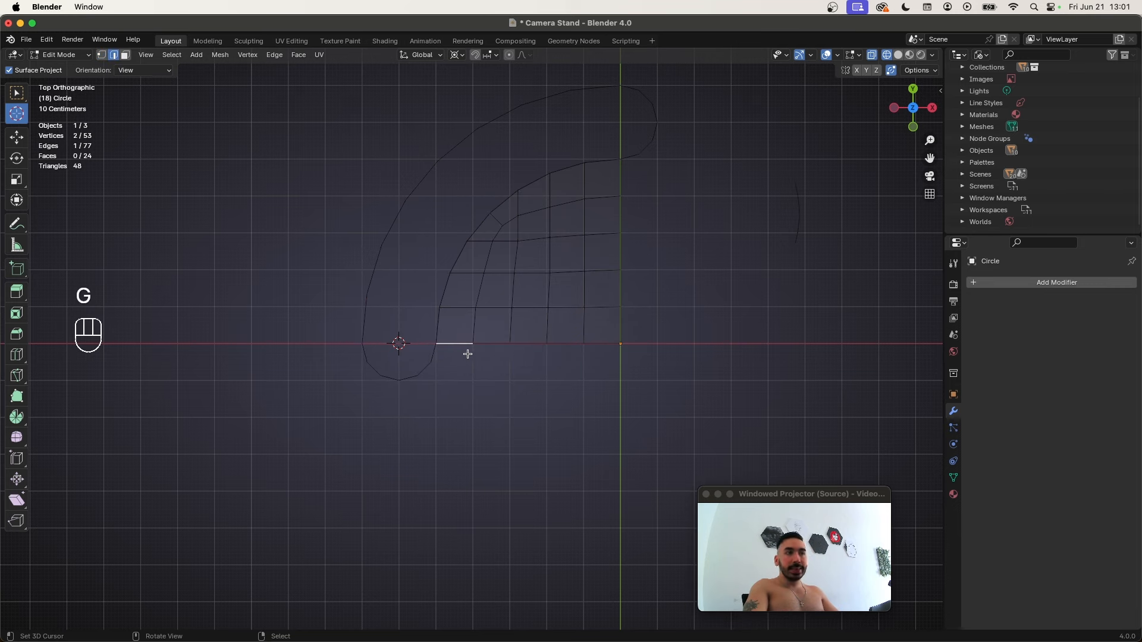
key(alt+e)
click(481, 359)
double_click(126, 517)
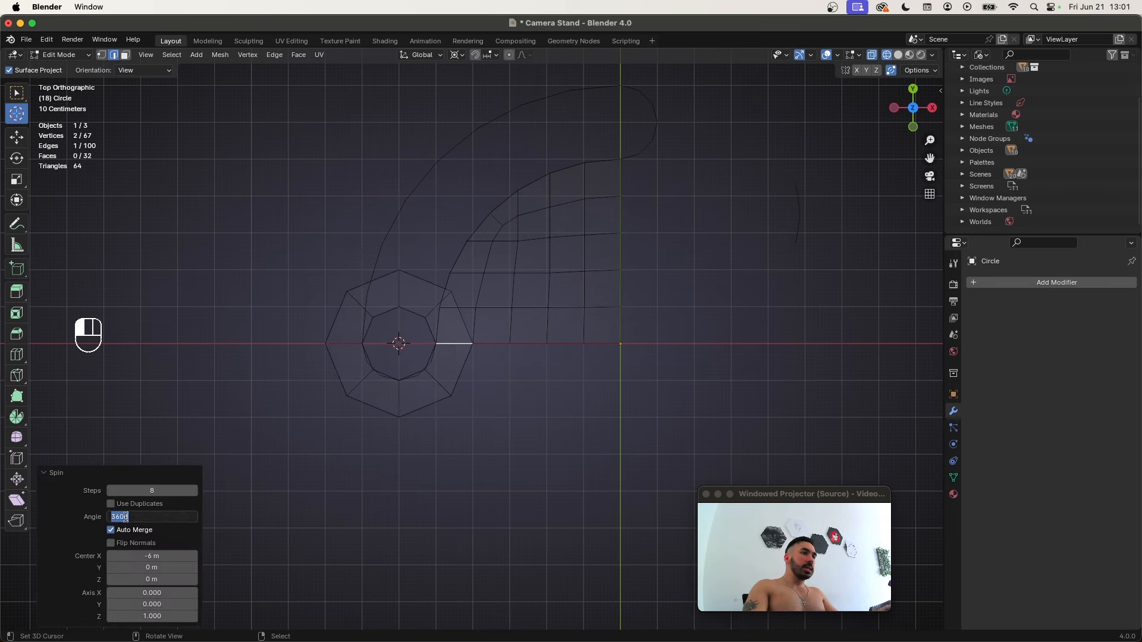
text(1)
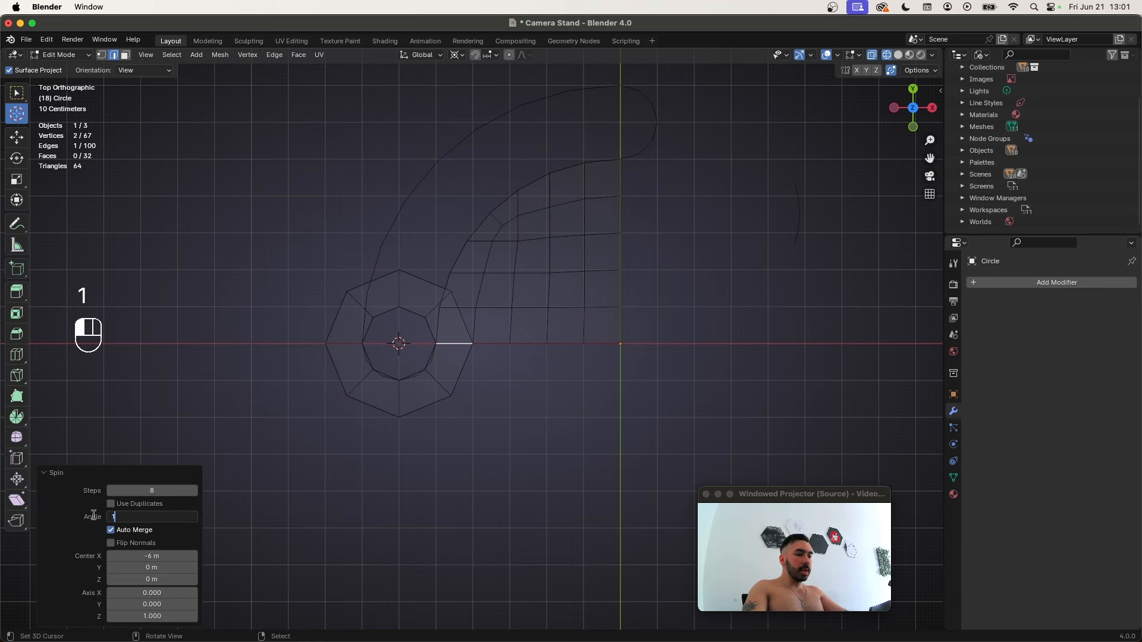
text(80)
key(Return)
click(110, 491)
click(110, 490)
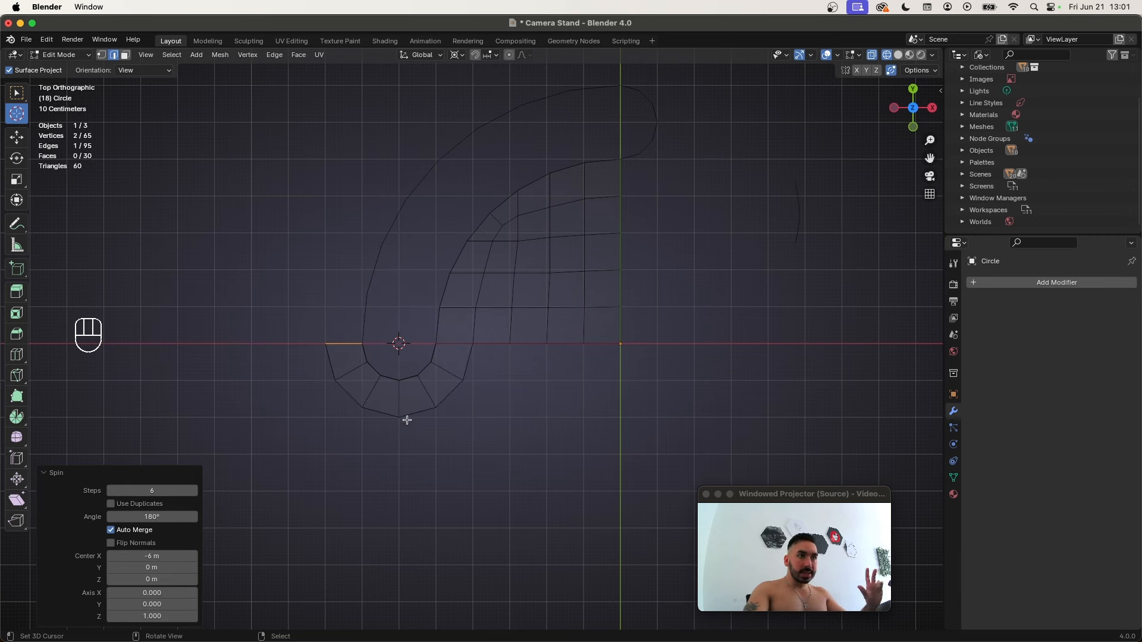
Snap the 3D cursor to the midpoint of the two Y-axis vertices of the slot's upper rounded end
scroll(447, 346, up, 2)
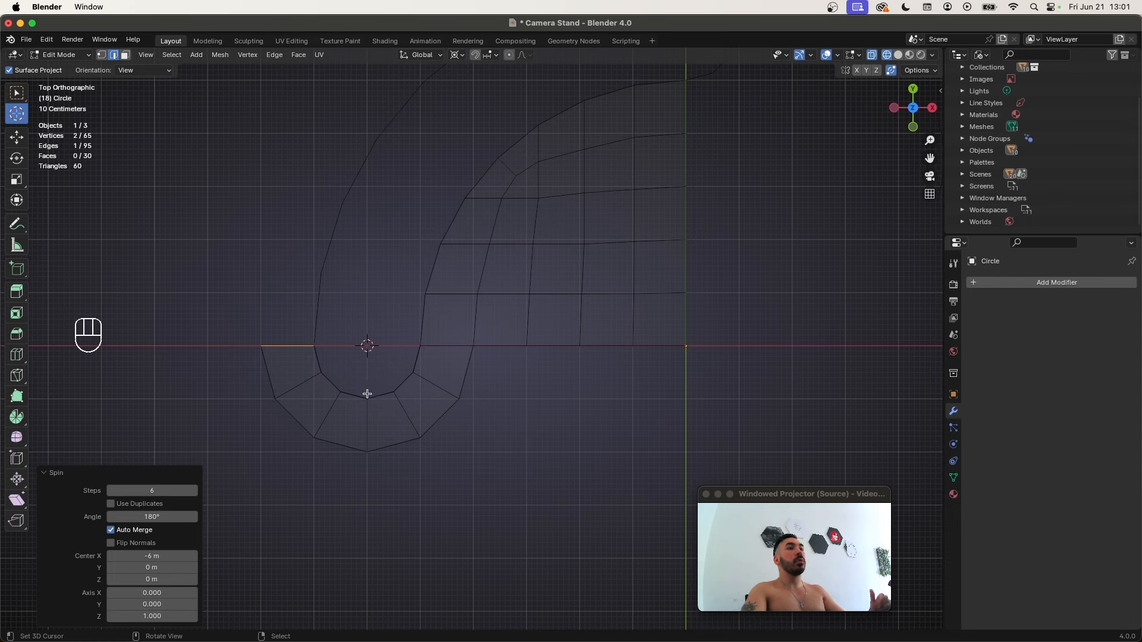
scroll(514, 319, down, 1)
key(1)
shift+middle_drag(515, 319, 421, 476)
click(555, 270)
shift+click(556, 194)
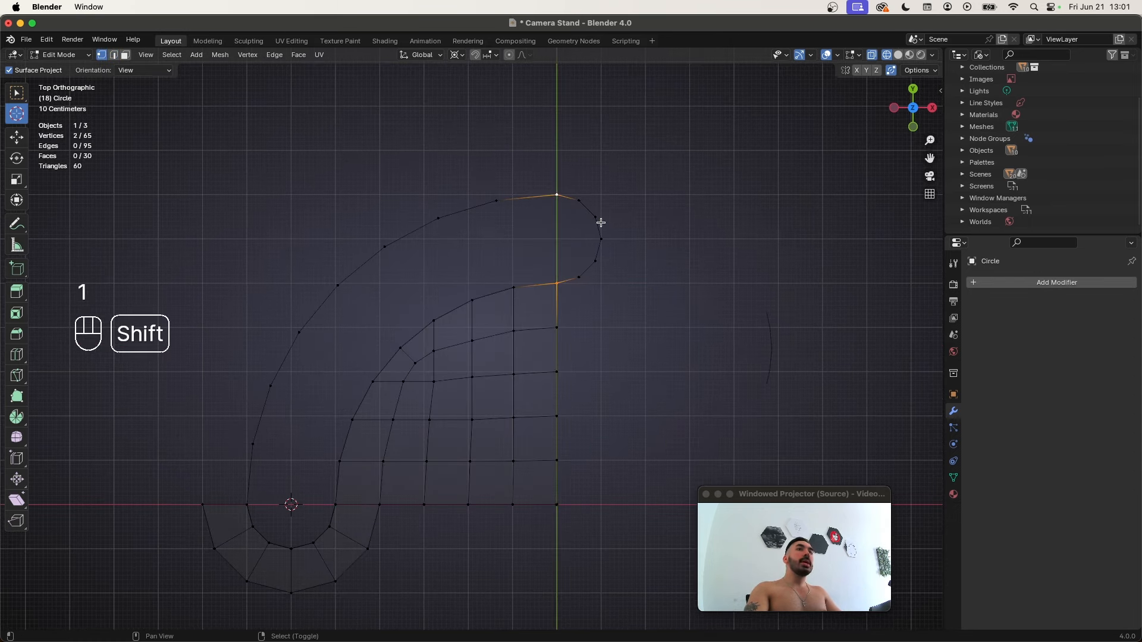
key(shift+s)
click(616, 283)
Spin the Y-axis edge beneath the slot's upper end -180° around the cursor in 6 steps
key(2)
click(600, 309)
key(alt+e)
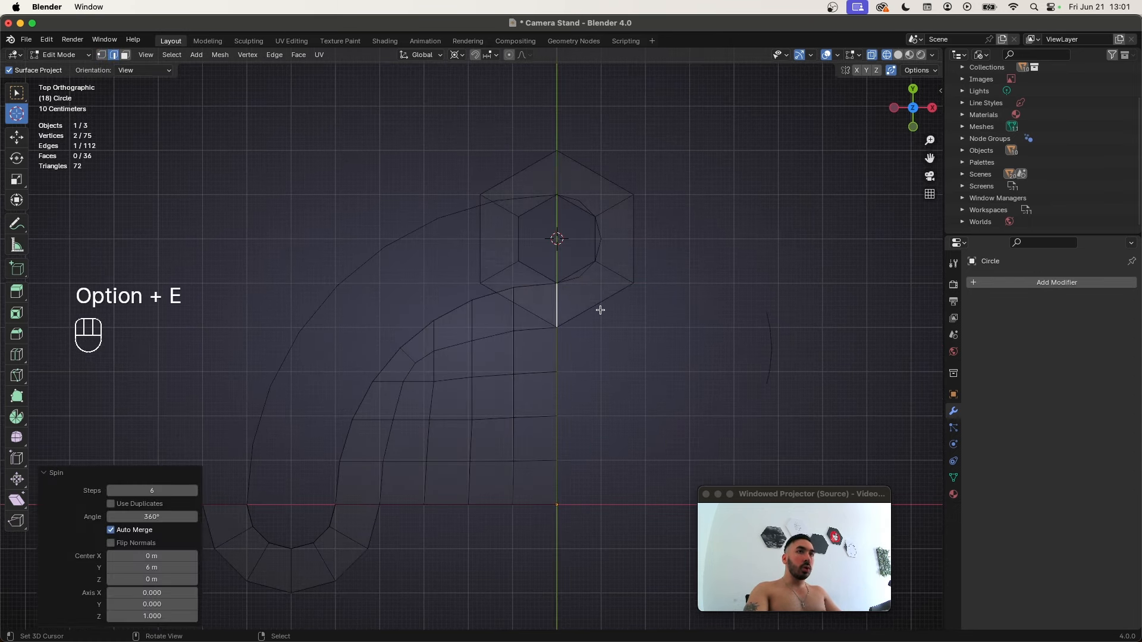
click(160, 514)
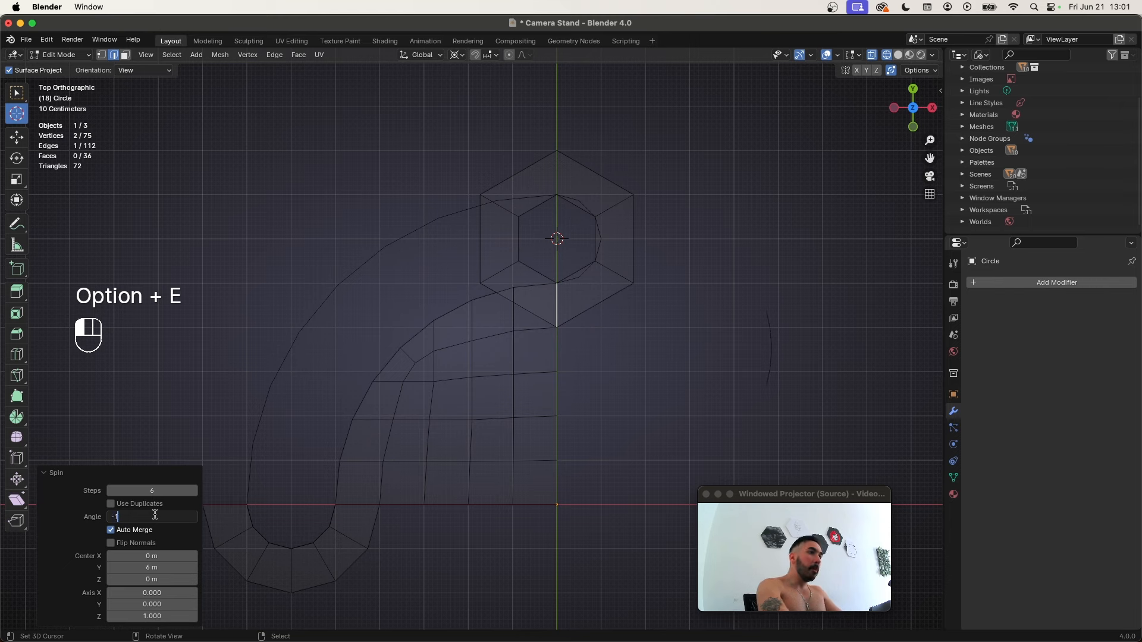
key(Return)
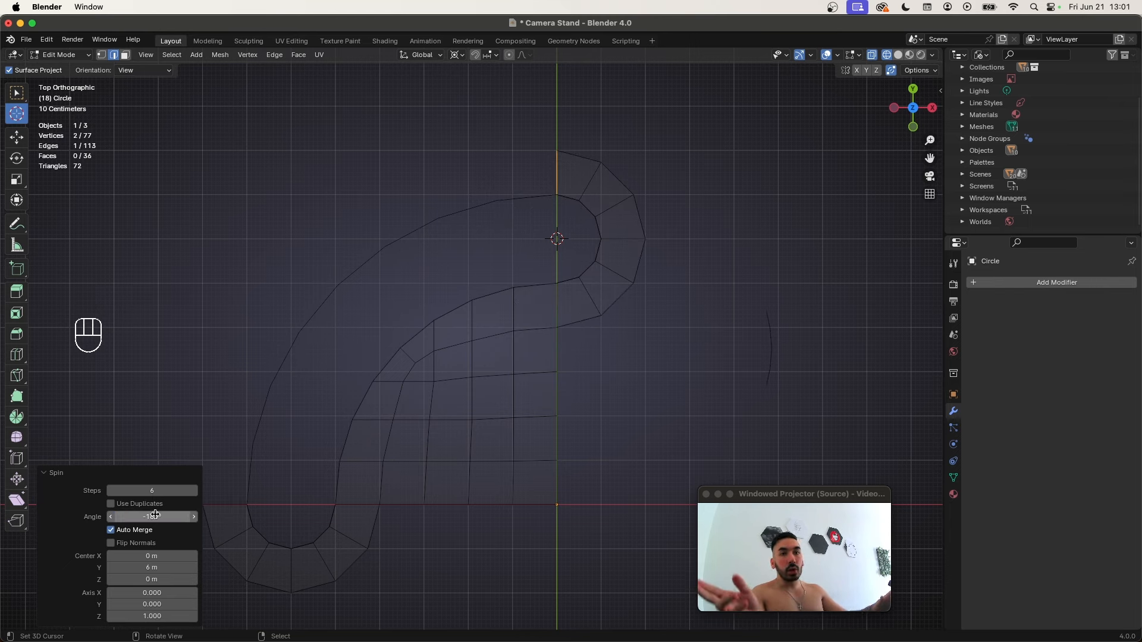
Select the whole mesh and merge its overlapping vertices by distance
key(a)
scroll(484, 319, down, 3)
key(m)
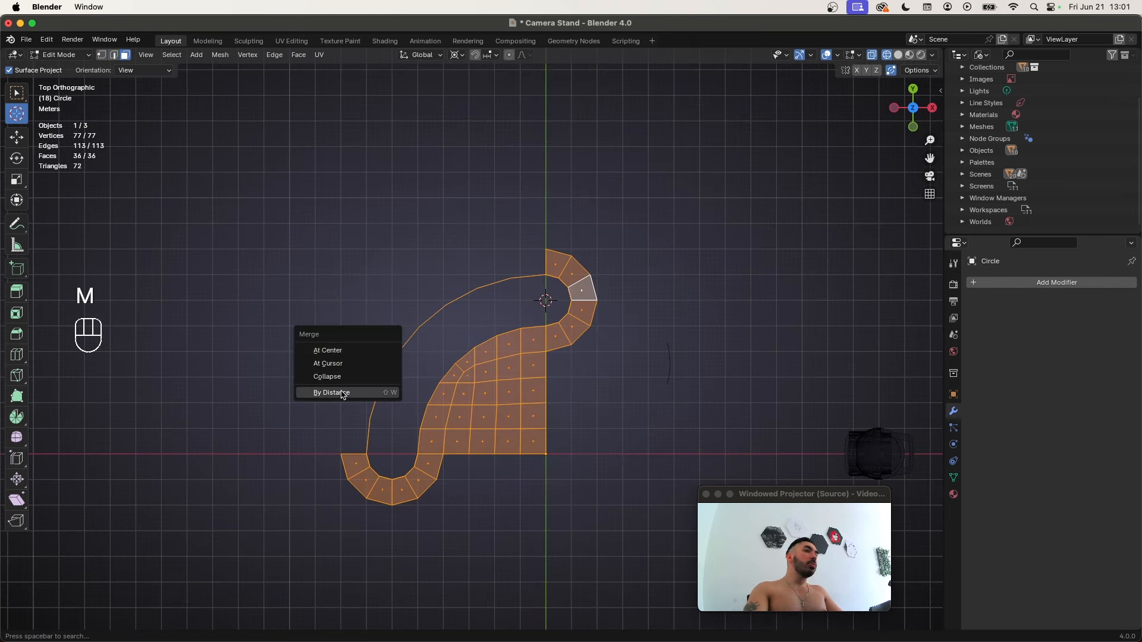
click(340, 391)
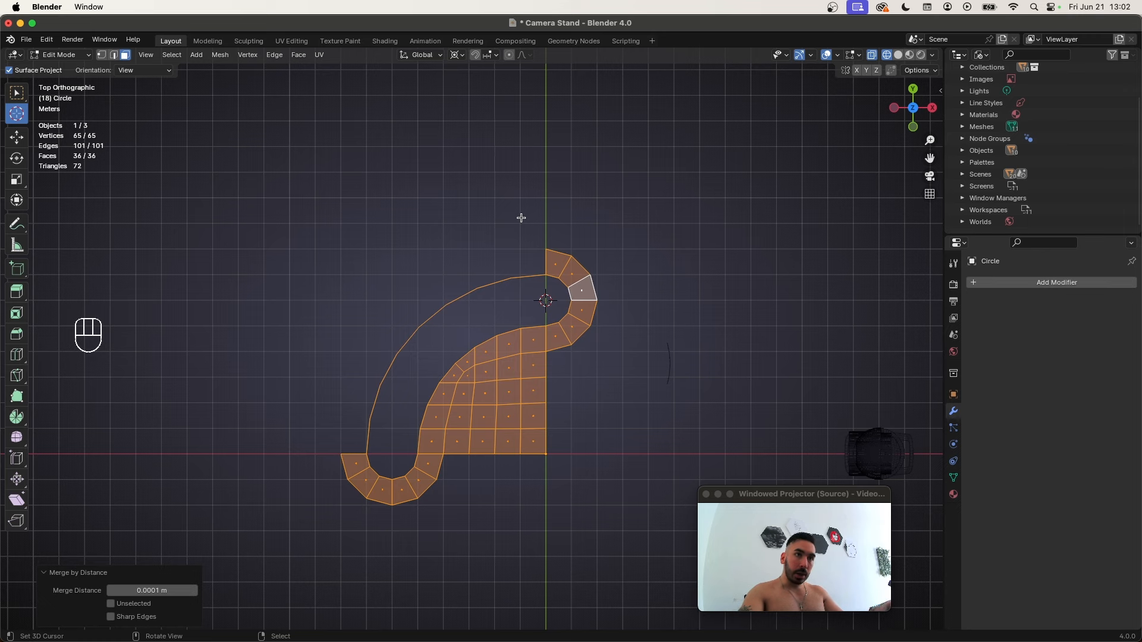
Extrude the lower band's outer X-axis vertex and flatten it along Y with scale 0 to the level of the upper band's outermost vertex
key(1)
right_click(545, 249)
key(shift+s)
click(639, 287)
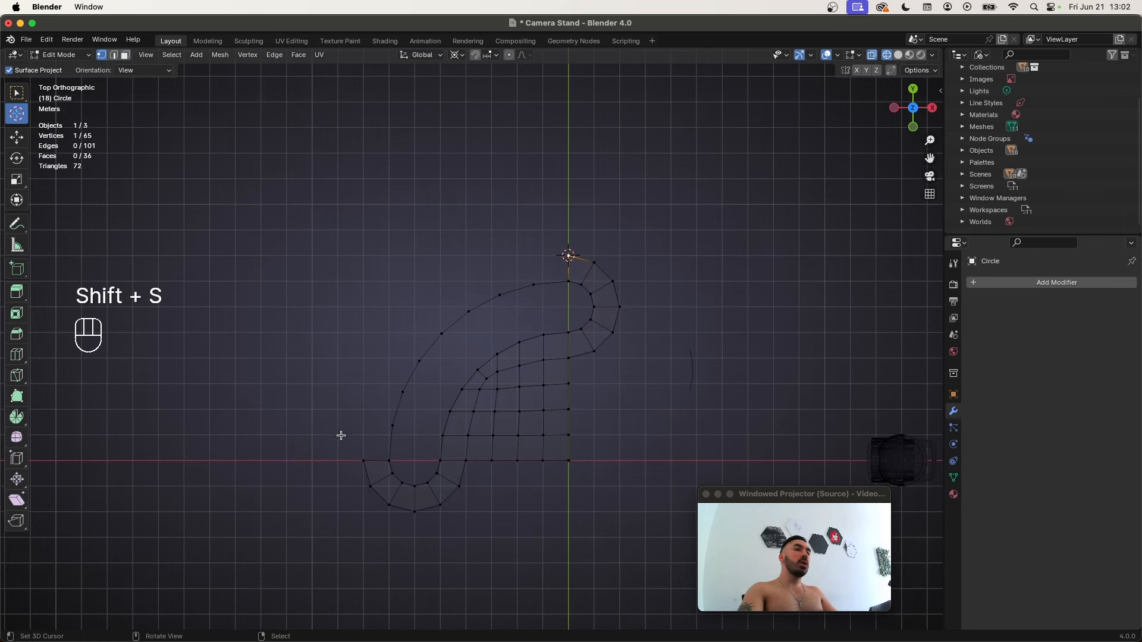
key(e)
key(s)
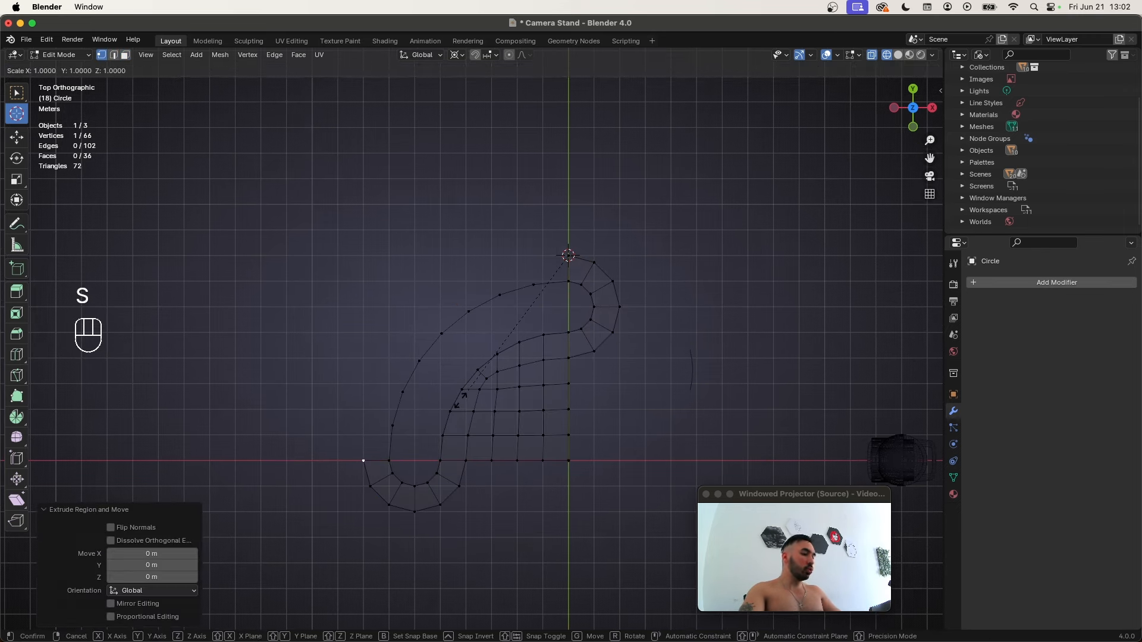
key(y)
key(0)
key(Return)
Snap the cursor to the new corner vertex and connect that vertex to the upper band's outer vertex with an edge
key(shift+s)
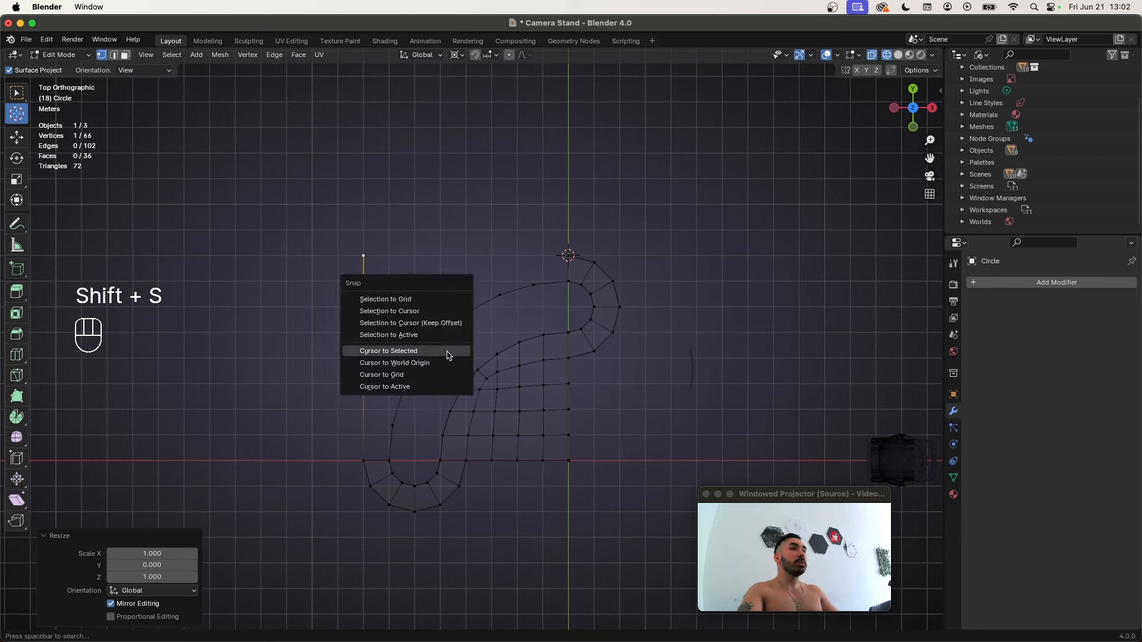
click(449, 351)
key(super+z)
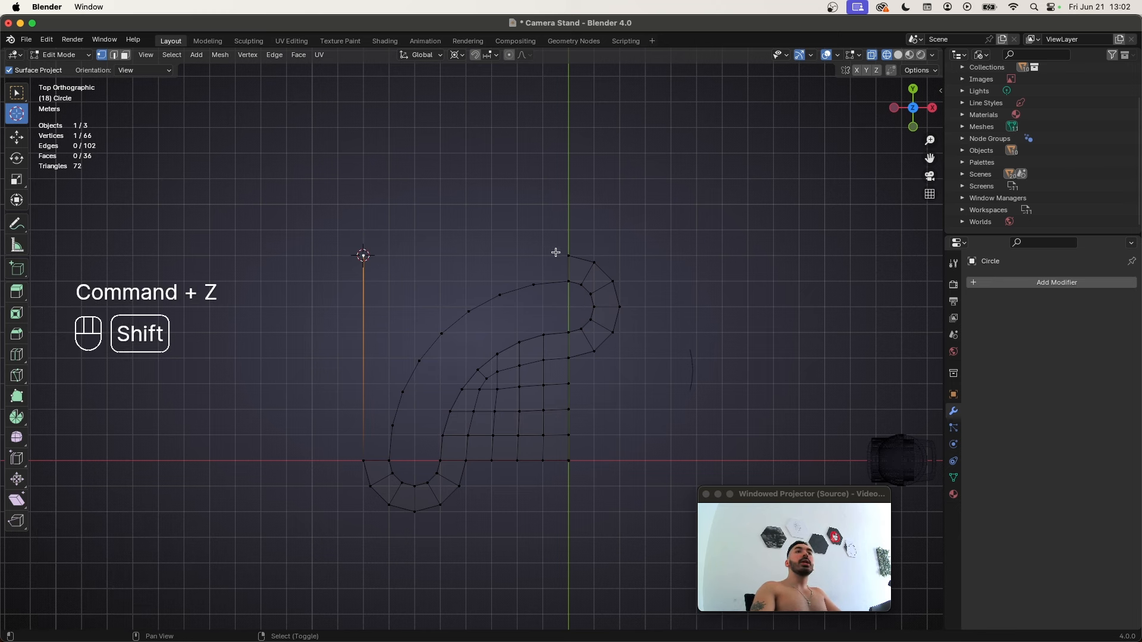
key(f)
Add three evenly spaced cuts to each of the two long outer edges that meet at the corner
key(super+r)
click(454, 257)
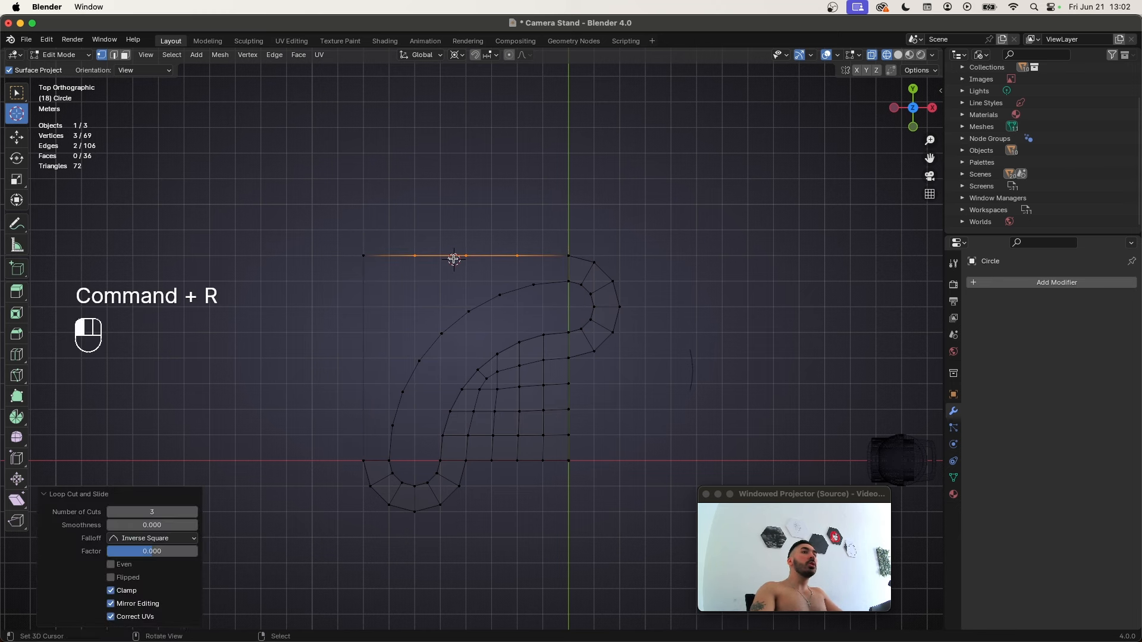
key(super+r)
click(364, 381)
Bridge the subdivided outer corner edges with the slot's outer arc edges using Bridge Edge Loops
key(2)
alt+click(368, 336)
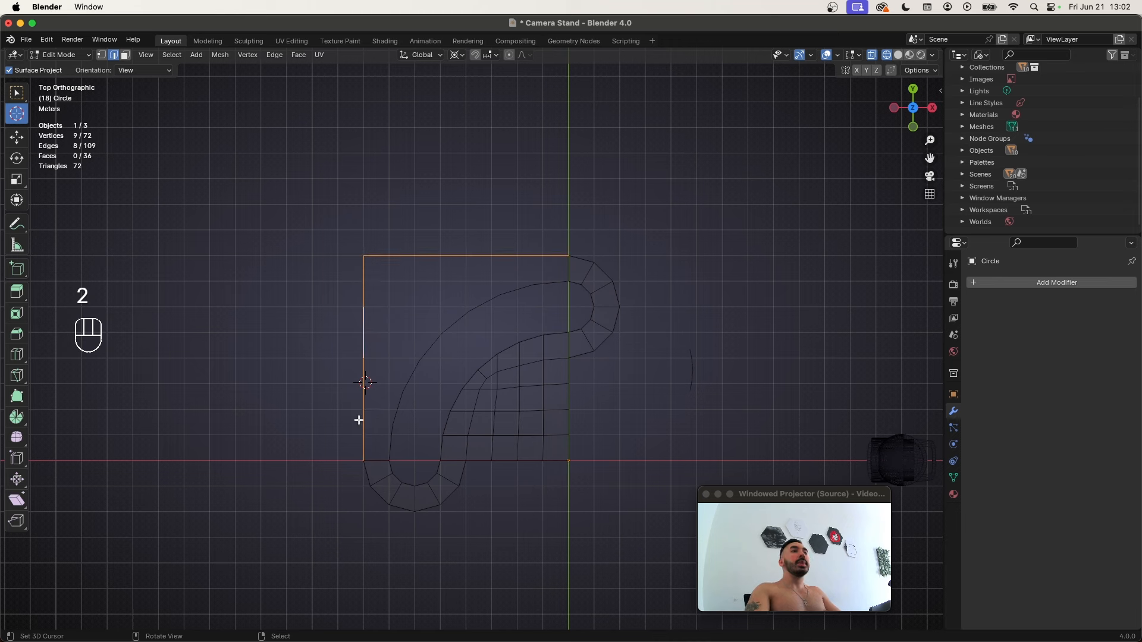
shift+click(553, 283)
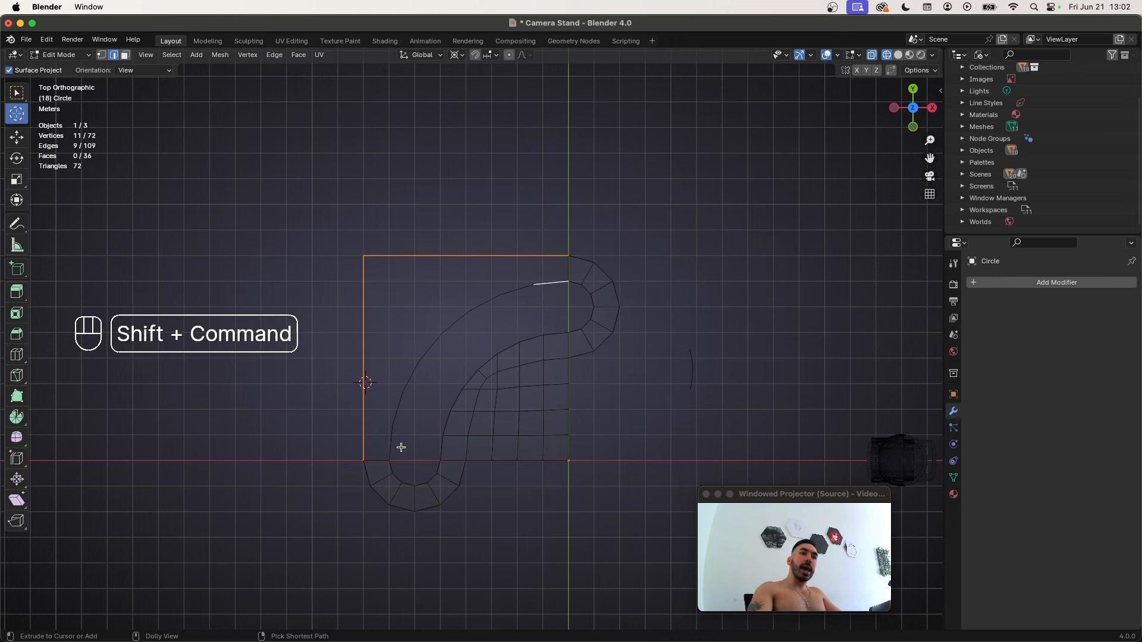
shift+super+click(389, 446)
key(w)
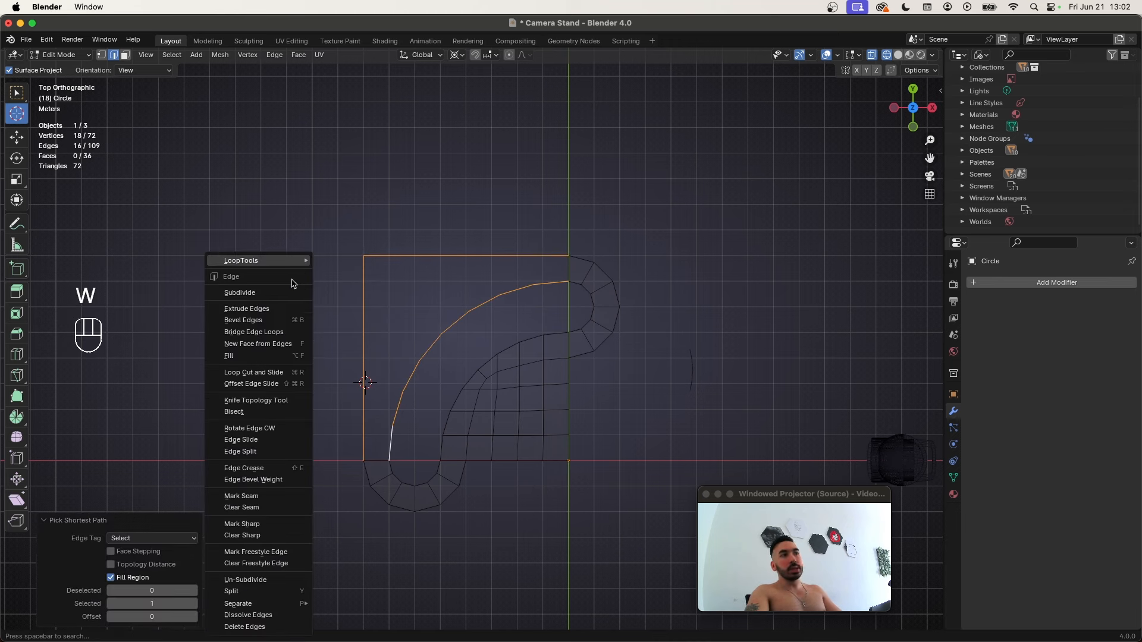
click(275, 332)
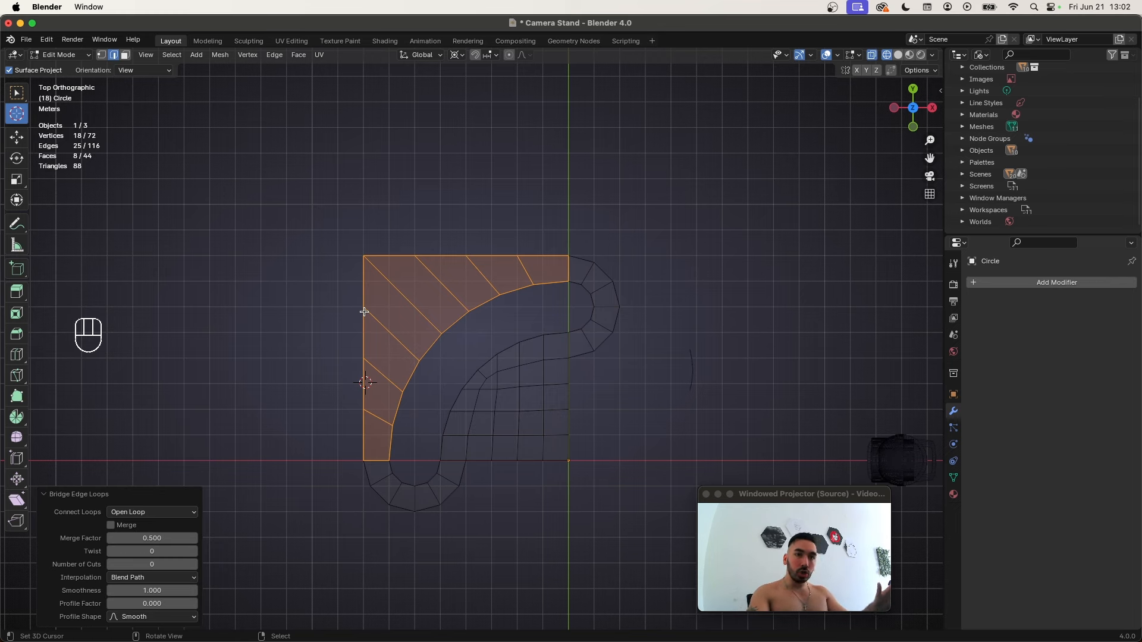
Align the lower band's first outer vertex below the X axis with the plate's outer vertical edge, and lower it along Y to the band's lowest level
key(a)
key(a)
scroll(392, 306, up, 4)
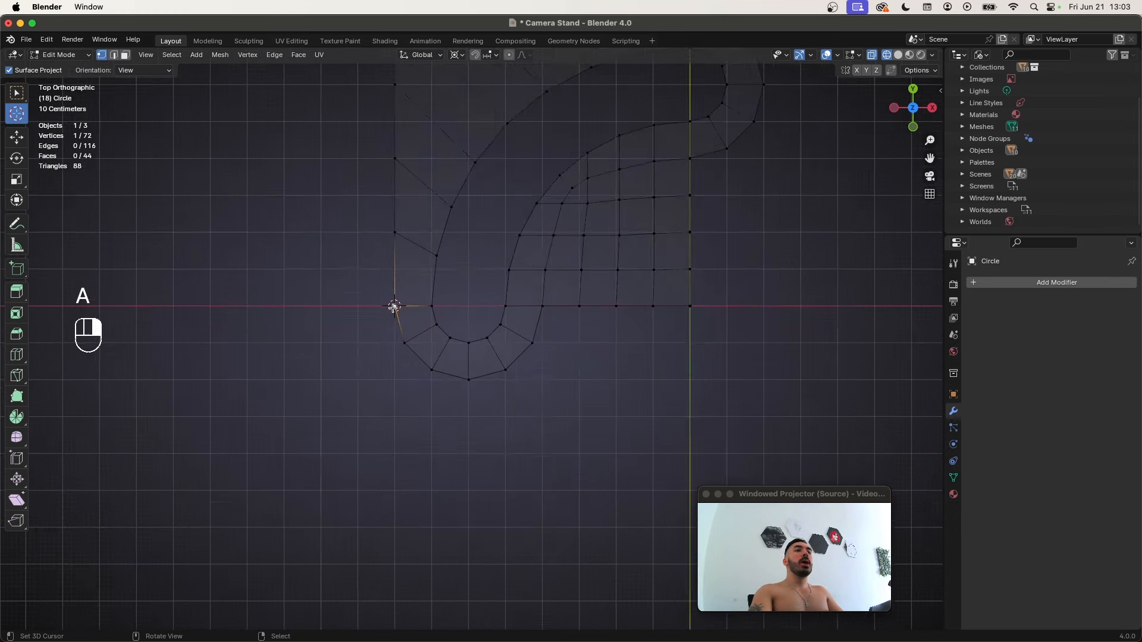
click(361, 291)
scroll(373, 348, up, 2)
key(s)
key(x)
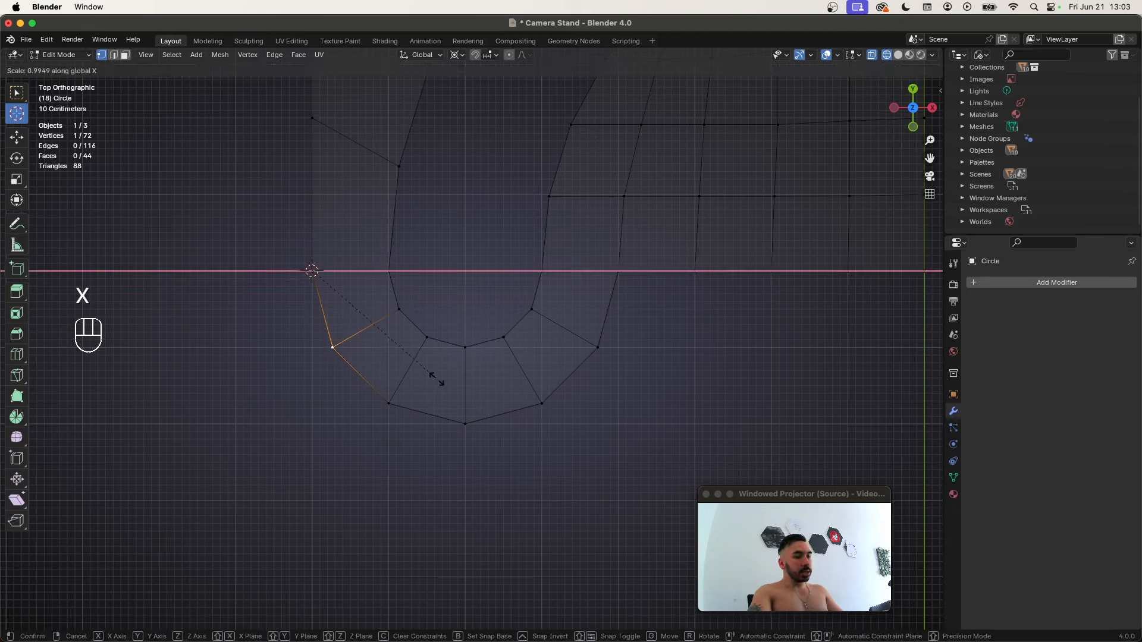
key(0)
key(Return)
key(g)
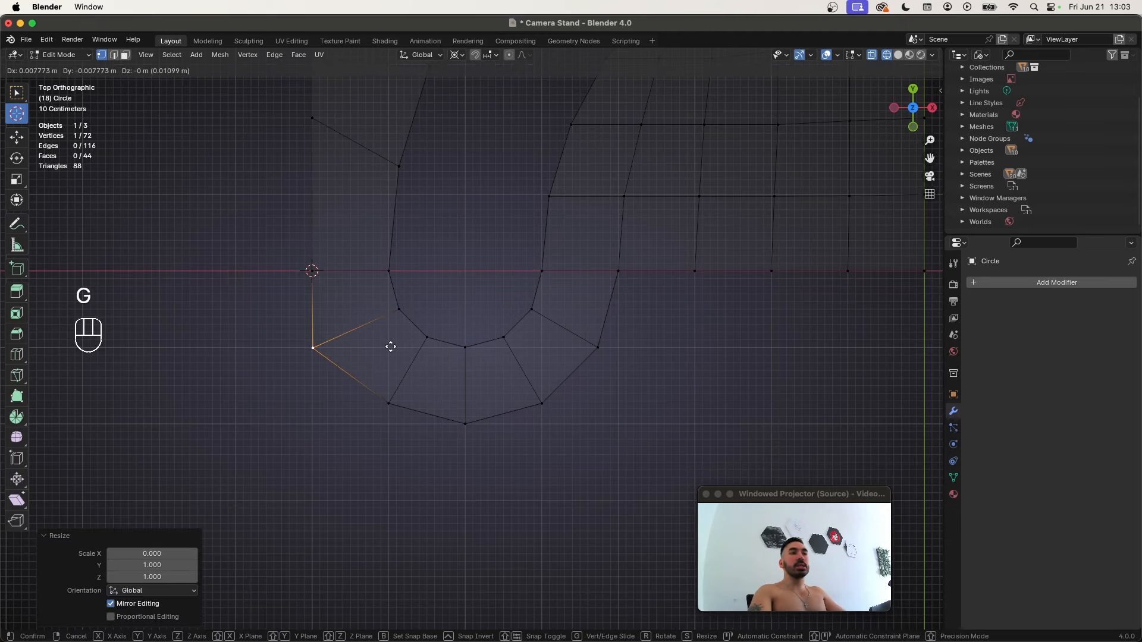
key(y)
click(390, 421)
Snap the cursor to the new lower corner vertex and flatten the adjacent outer band vertex to its level with a Y scale of 0
scroll(389, 422, down, 1)
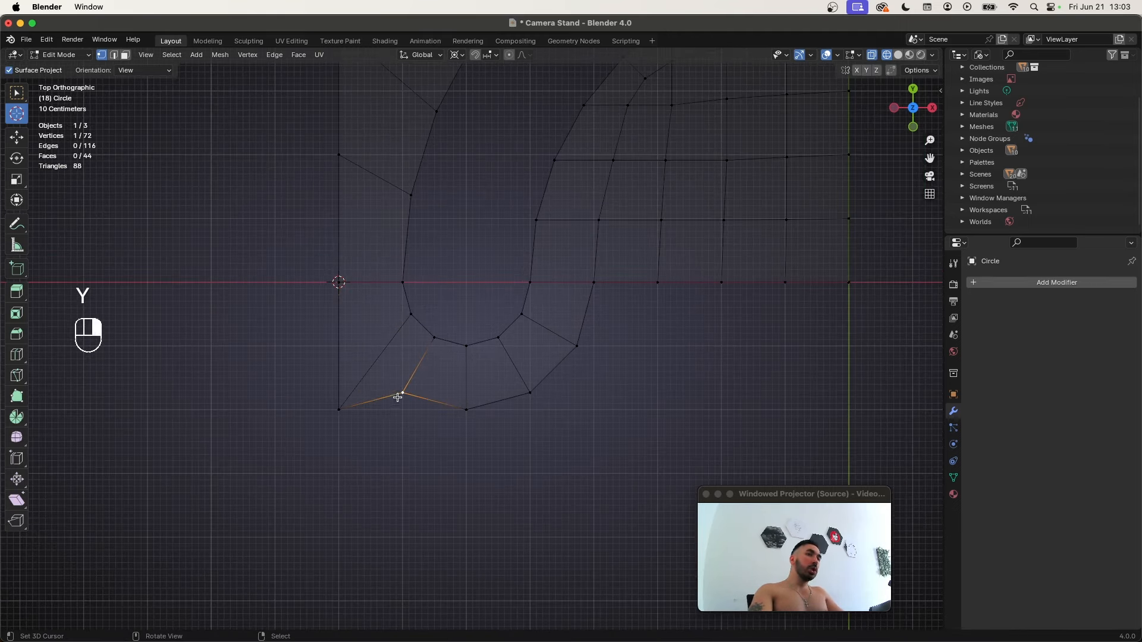
key(shift+s)
click(550, 437)
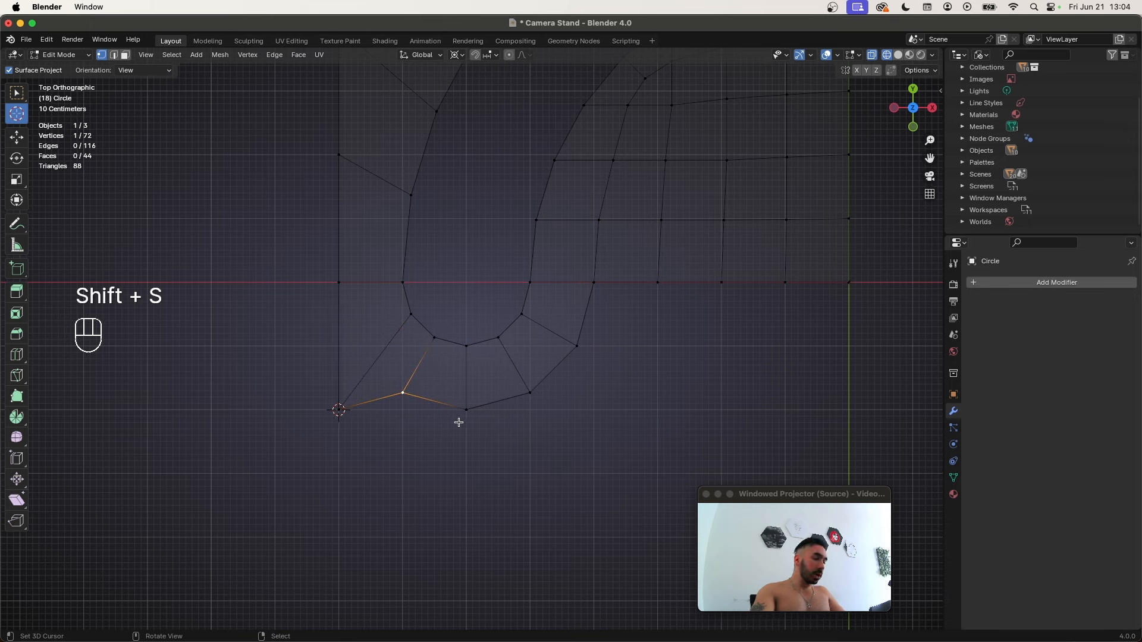
key(s)
key(y)
key(0)
key(Return)
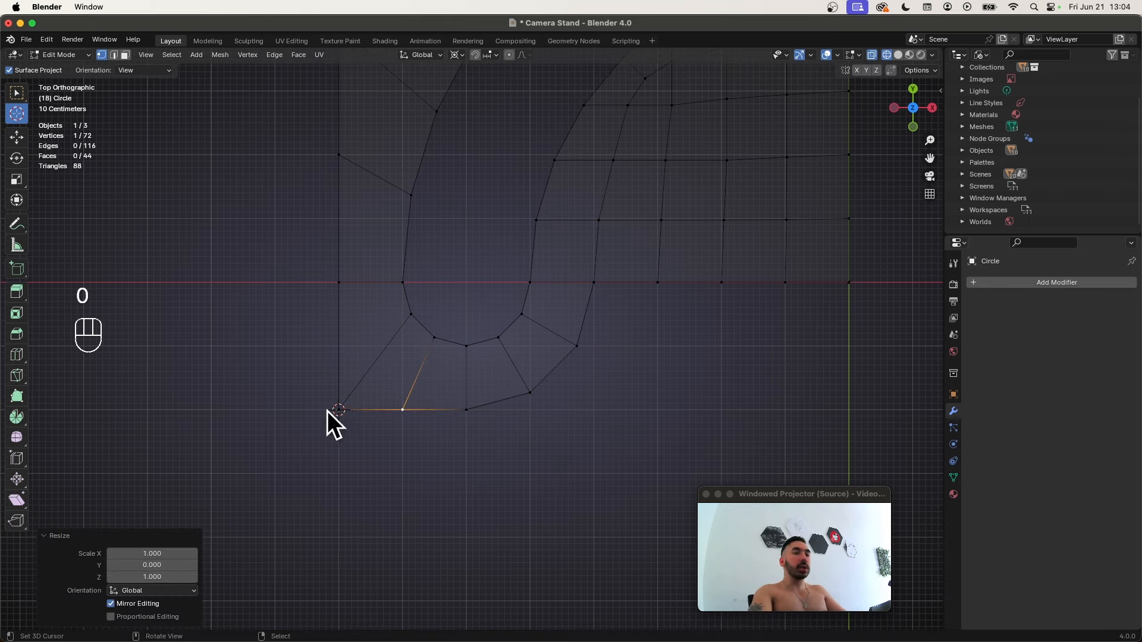
Flatten the outer band vertex just beyond the lower end's center to the cursor's level with a Y scale of 0
shift+middle_drag(328, 412, 377, 413)
scroll(410, 405, down, 1)
click(438, 390)
key(s)
key(y)
key(0)
key(Return)
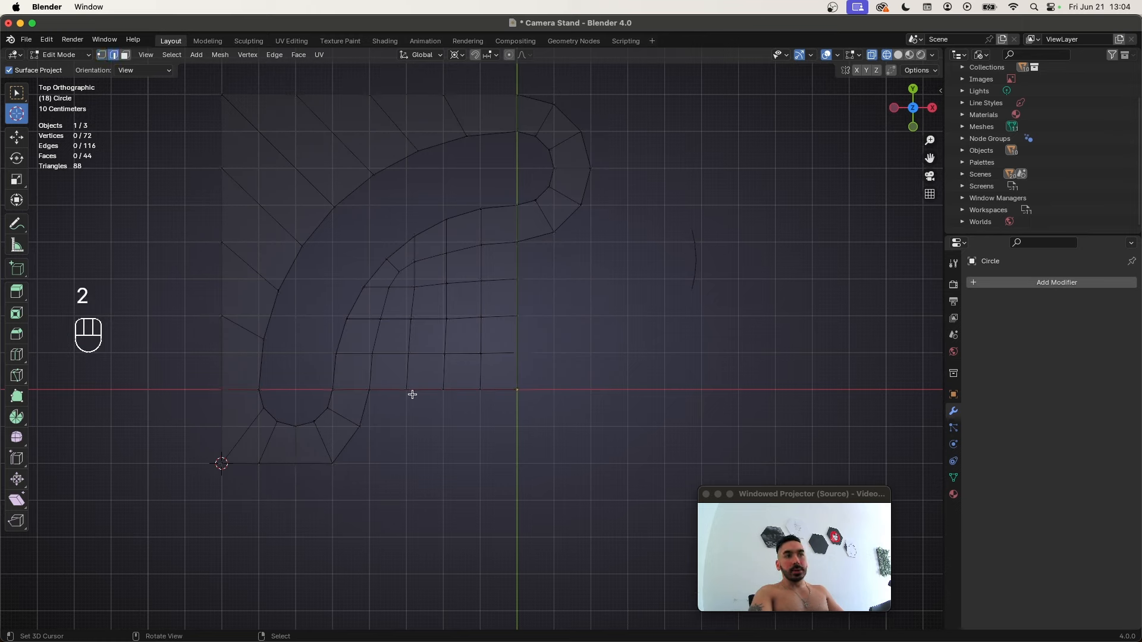
Extrude the grid's four remaining X-axis boundary edges down to the cursor's level with a Y scale of 0
click(393, 389)
shift+click(496, 390)
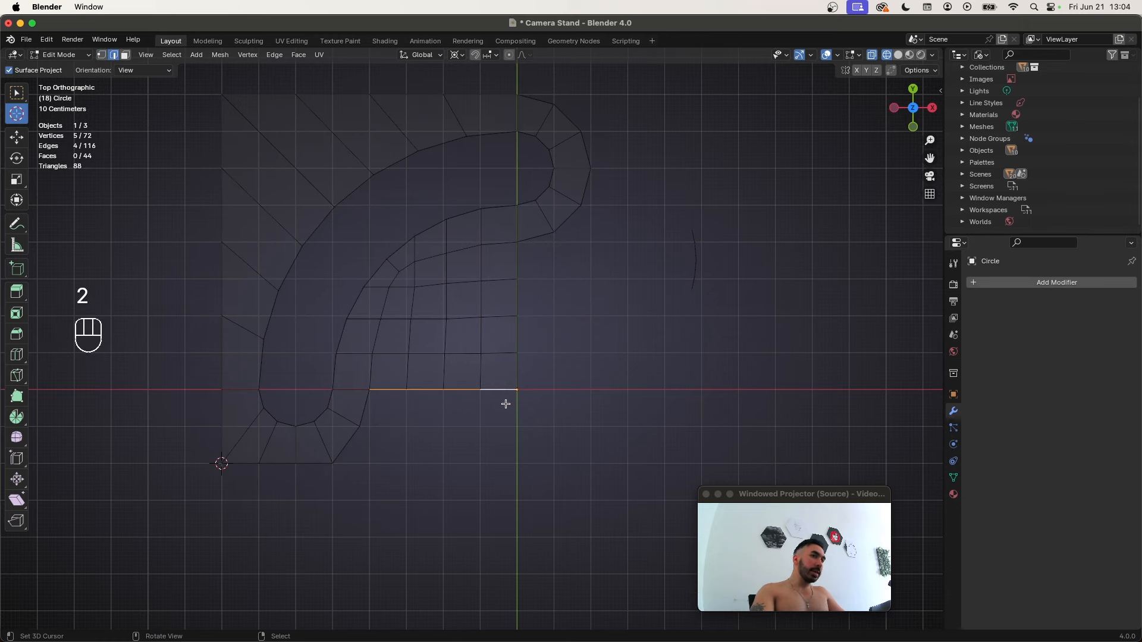
key(e)
right_click(515, 429)
key(s)
key(y)
key(0)
click(535, 443)
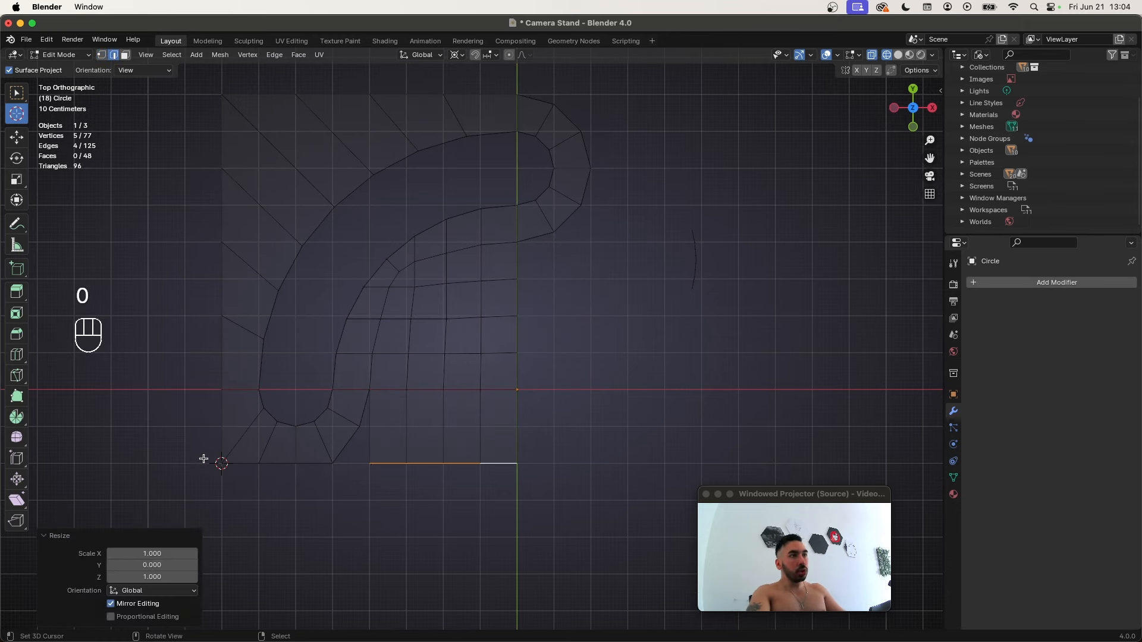
Add one centered horizontal loop cut across the newly extruded faces below the X axis
scroll(385, 433, up, 2)
key(super+r)
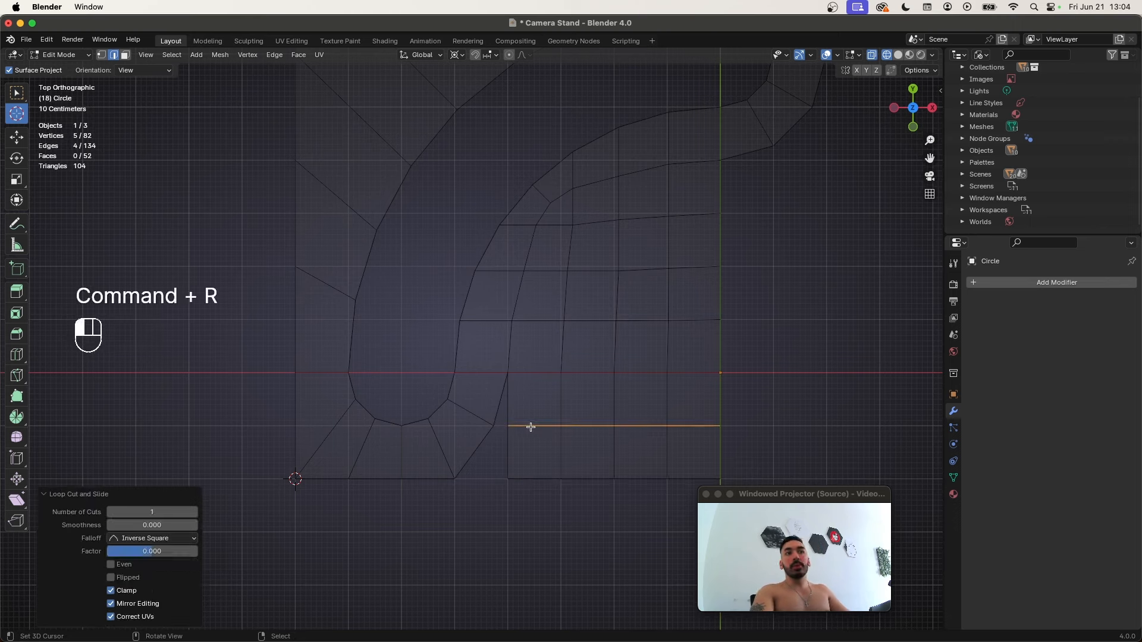
click(543, 431)
right_click(543, 431)
Snap the extruded grid's two outer side vertices onto the matching outer vertices of the slot's lower band using the 3D cursor
key(1)
click(454, 479)
key(shift+s)
key(shift+s)
click(467, 431)
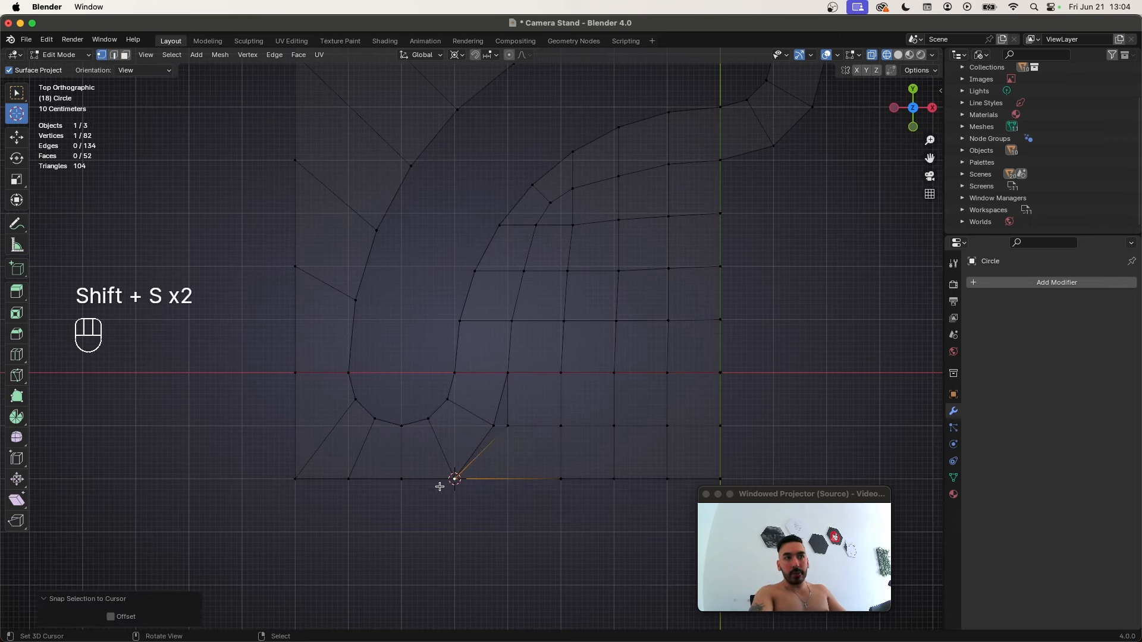
key(shift+s)
click(516, 451)
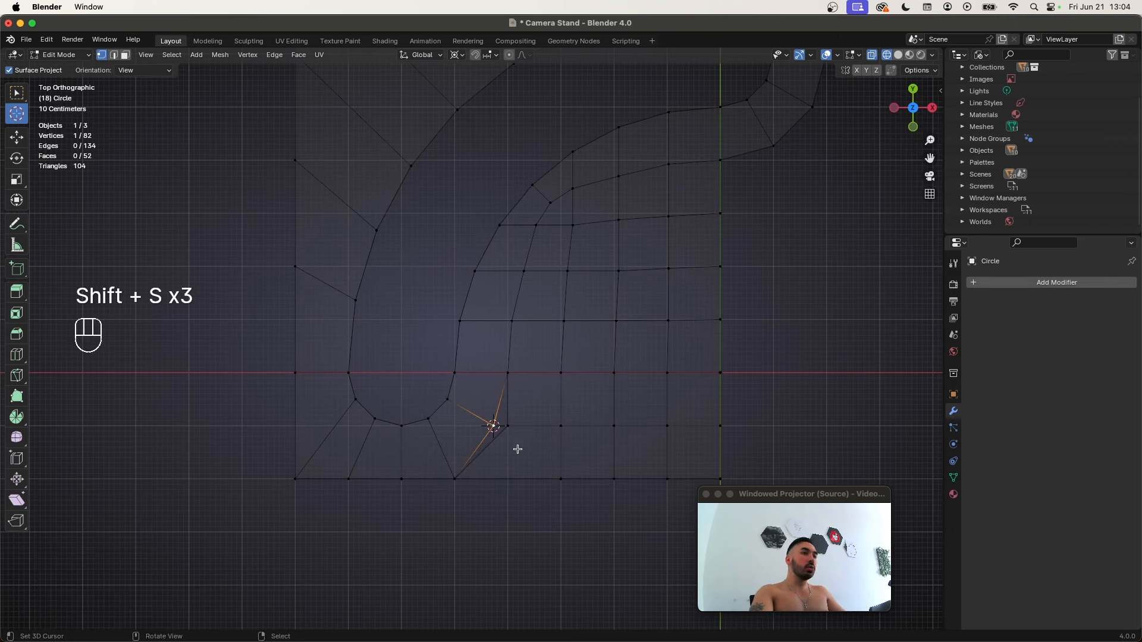
key(shift+s)
click(521, 402)
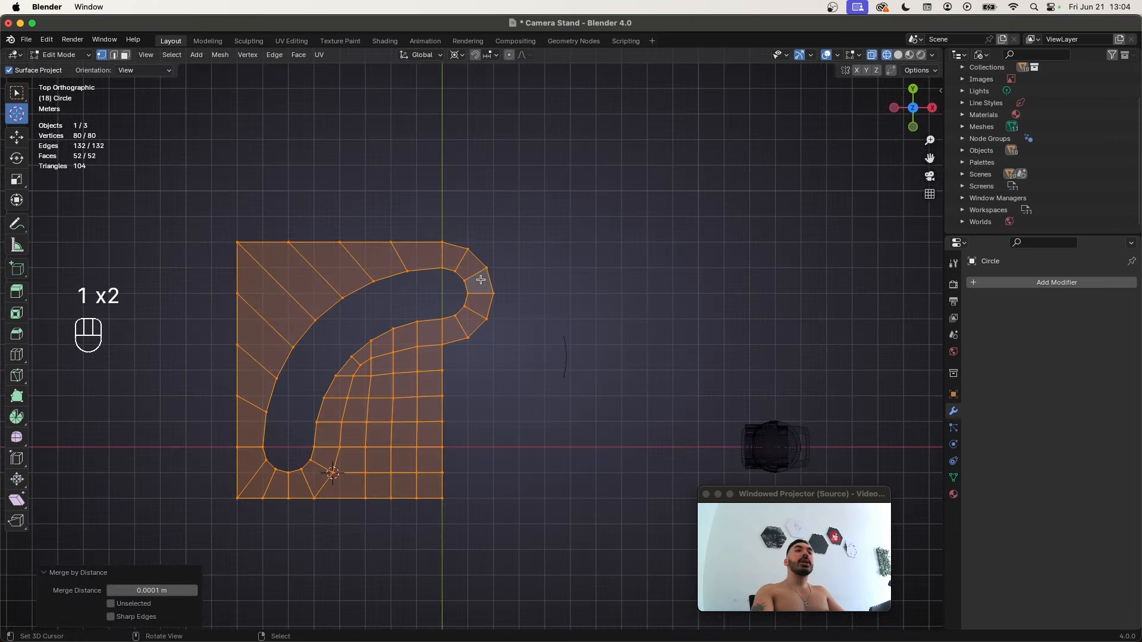
Flatten the outer band vertex just right of the slot's upper end to the Y-axis vertex's level with a Y scale of 0 about the 3D cursor
scroll(479, 278, up, 2)
click(430, 198)
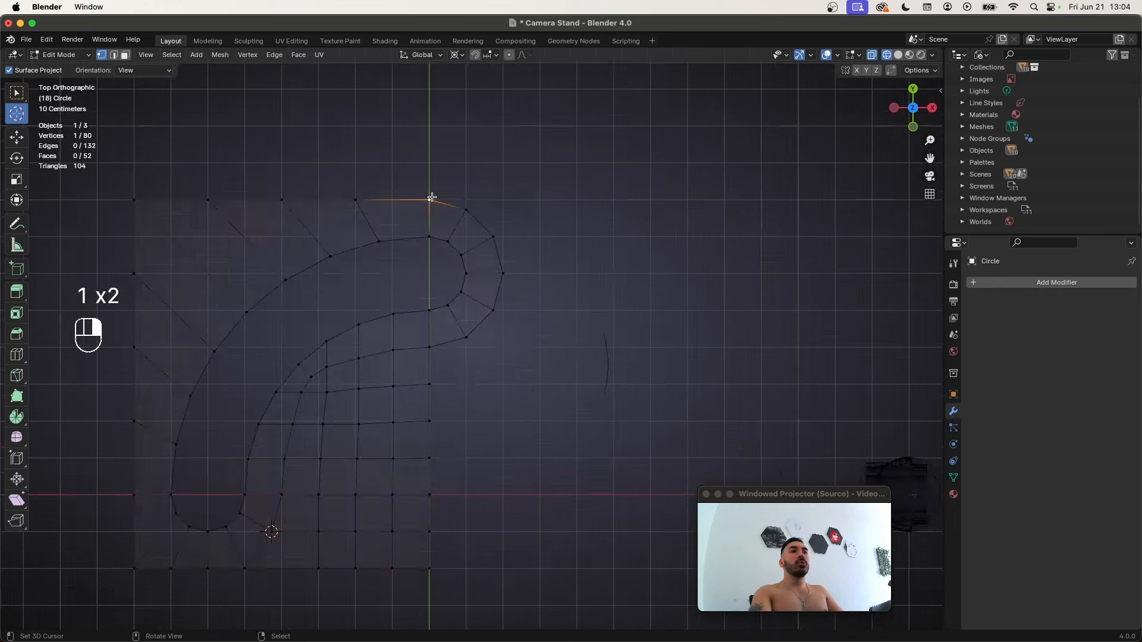
key(shift+s)
click(657, 385)
scroll(425, 303, up, 2)
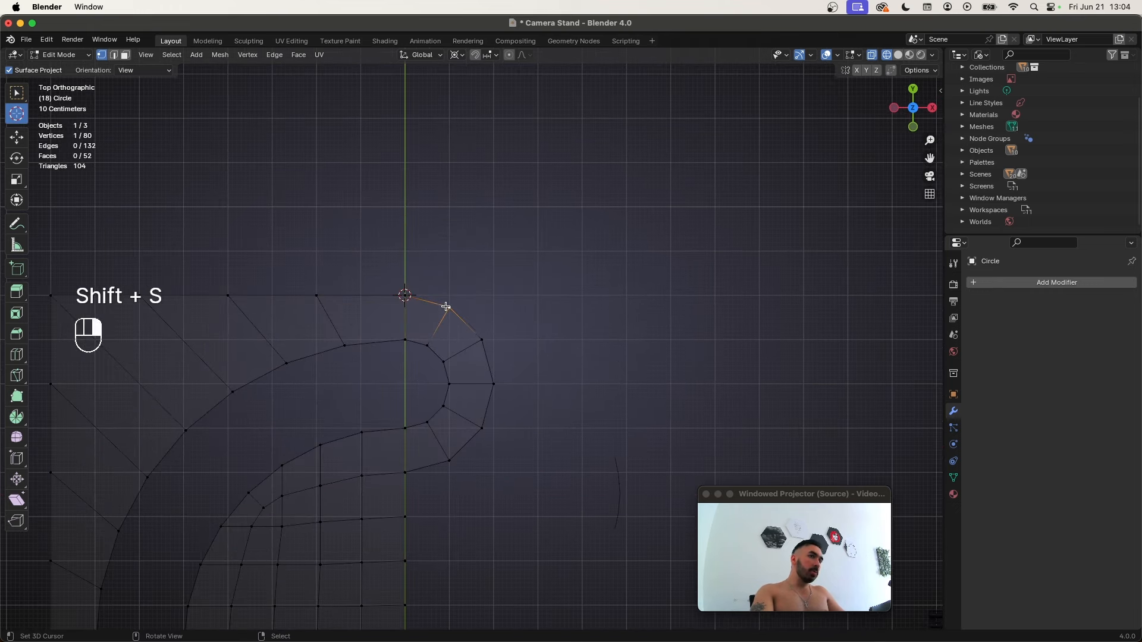
key(s)
key(y)
key(0)
key(Return)
Move the flattened outer band vertex 1 m along X to form the plate's upper-right corner
key(g)
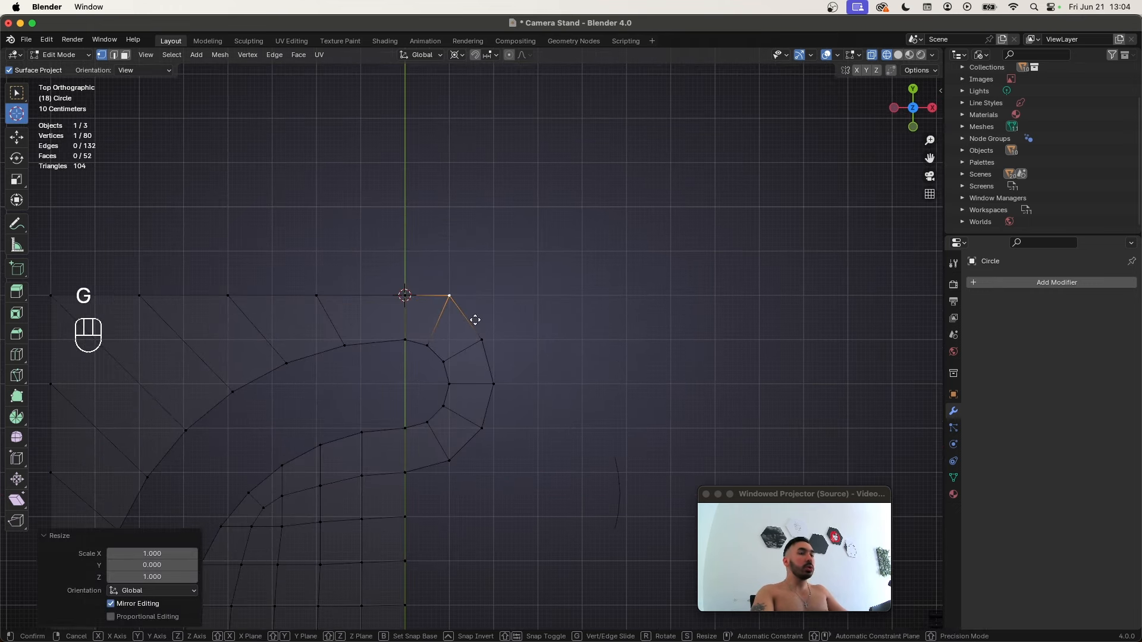
key(x)
click(521, 315)
Snap the 3D cursor to the new corner vertex and align two outer vertices below it with an X scale of 0
key(shift+s)
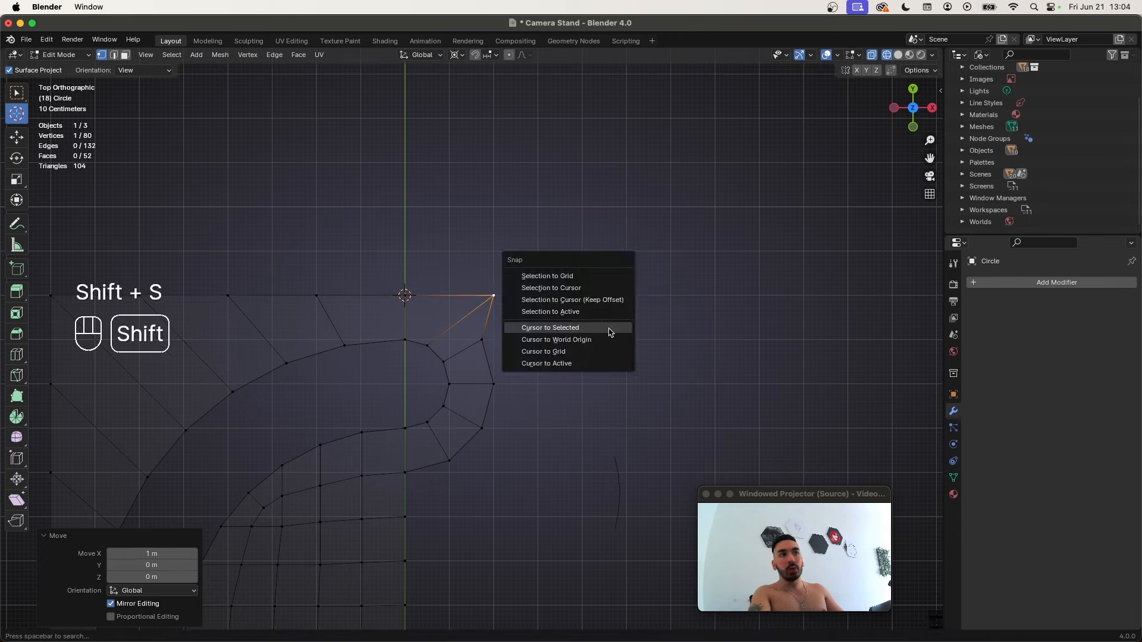
click(607, 328)
key(super+z)
click(482, 340)
shift+click(482, 428)
key(s)
key(x)
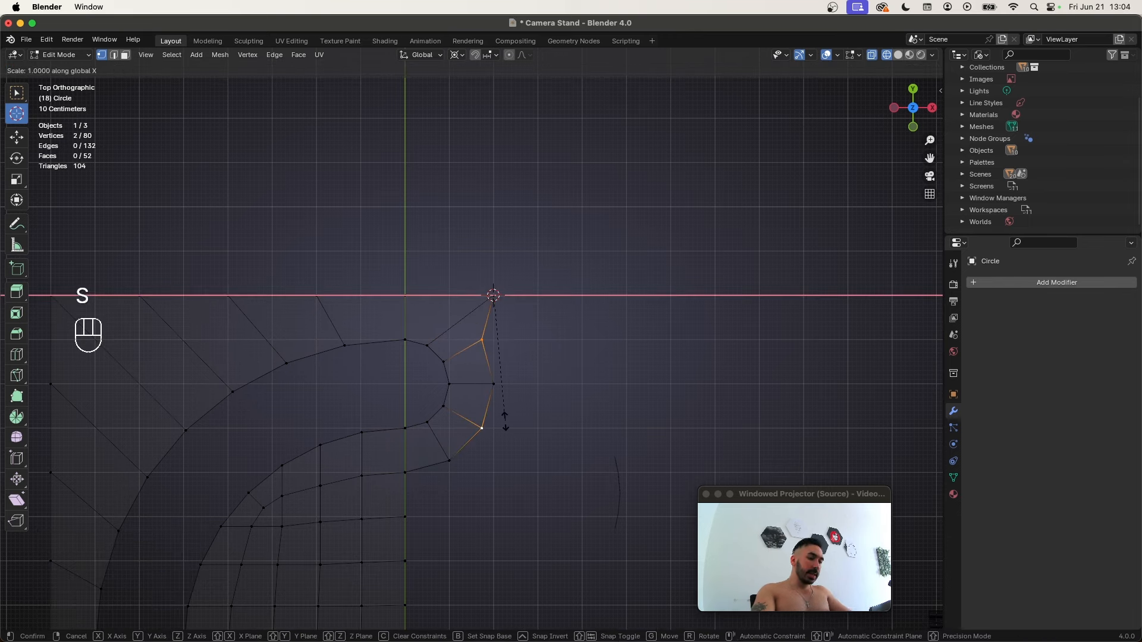
key(0)
key(Return)
Snap the 3D cursor to the grid vertex where the X and Y axes cross
shift+middle_drag(478, 462, 497, 309)
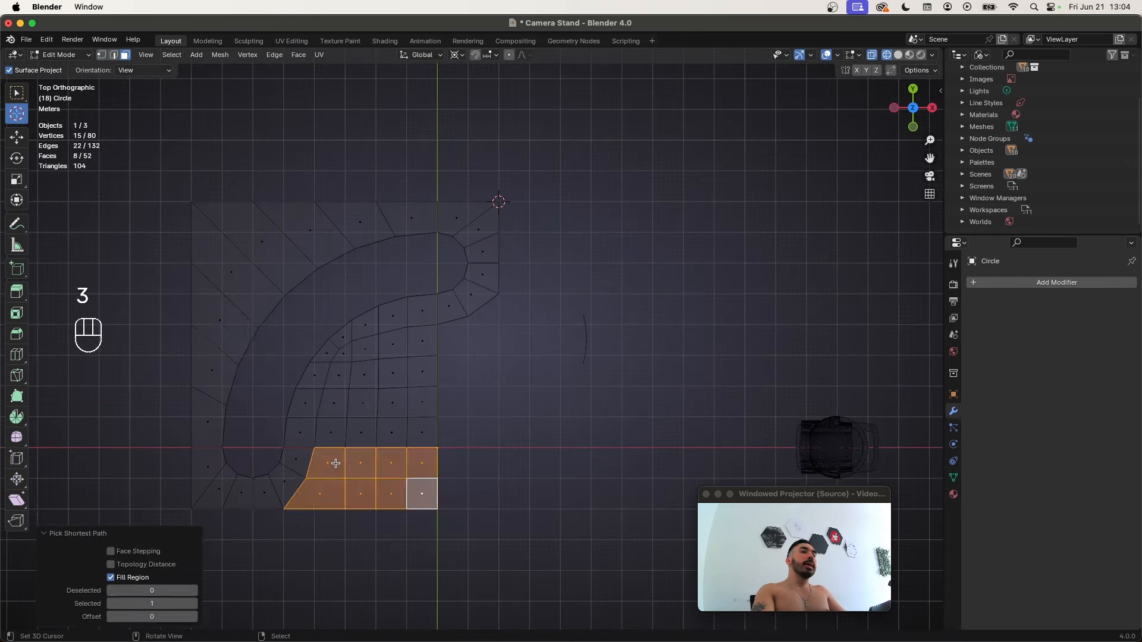
right_click(334, 461)
shift+super+right_click(430, 489)
key(1)
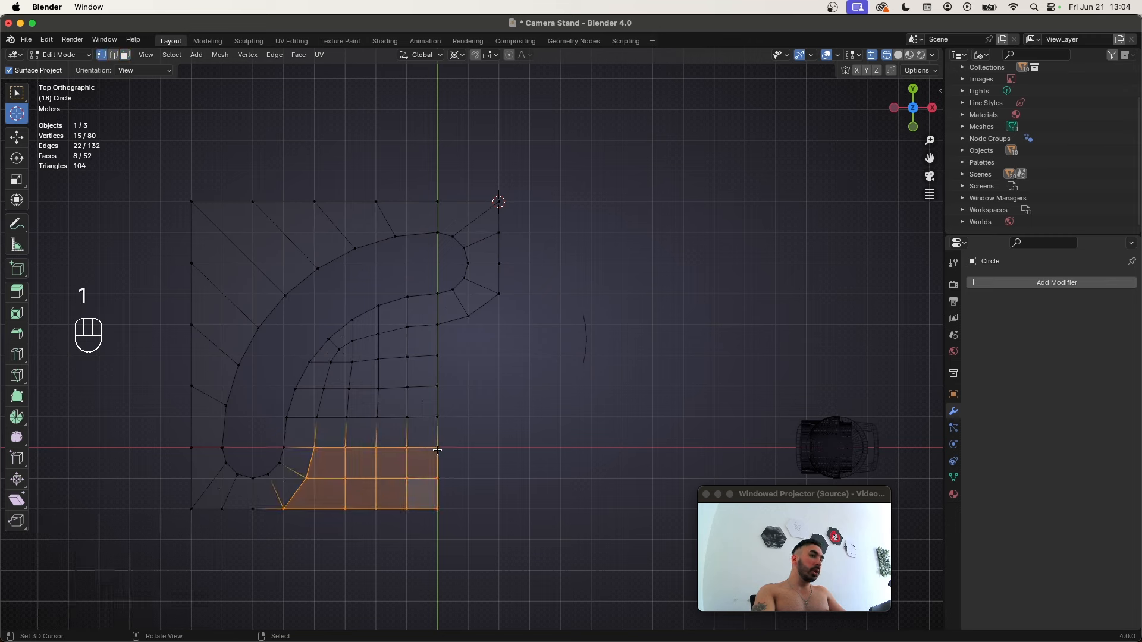
right_click(437, 447)
key(shift+s)
click(525, 458)
Duplicate the eight grid faces below the X axis in place and rotate the copy 90° about the 3D cursor
key(3)
shift+right_click(420, 462)
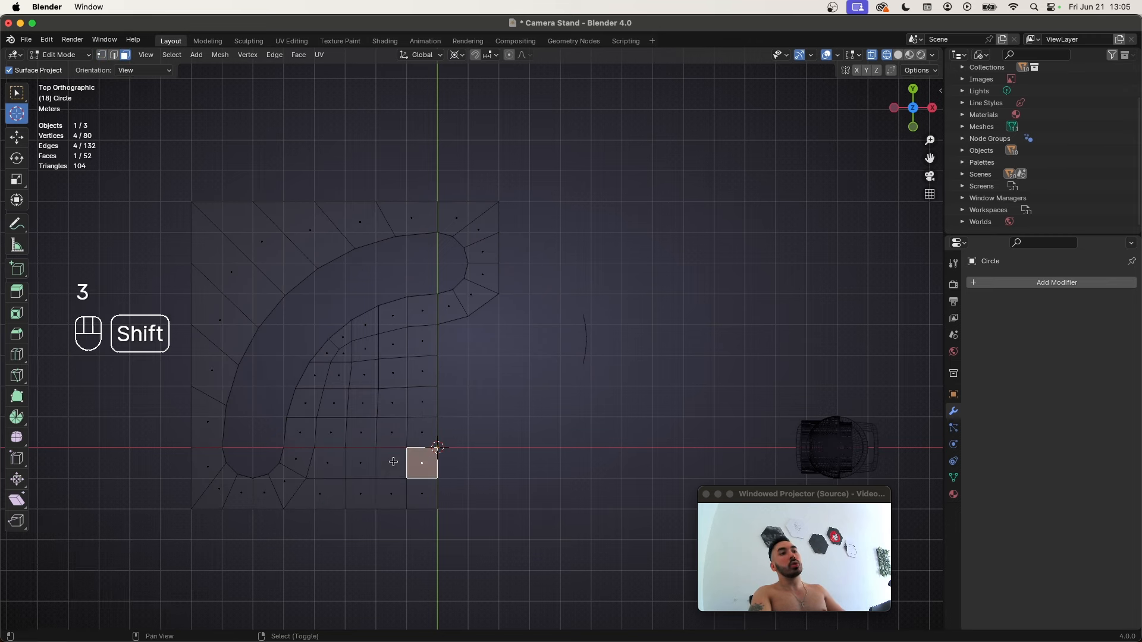
shift+super+right_click(316, 494)
key(shift+d)
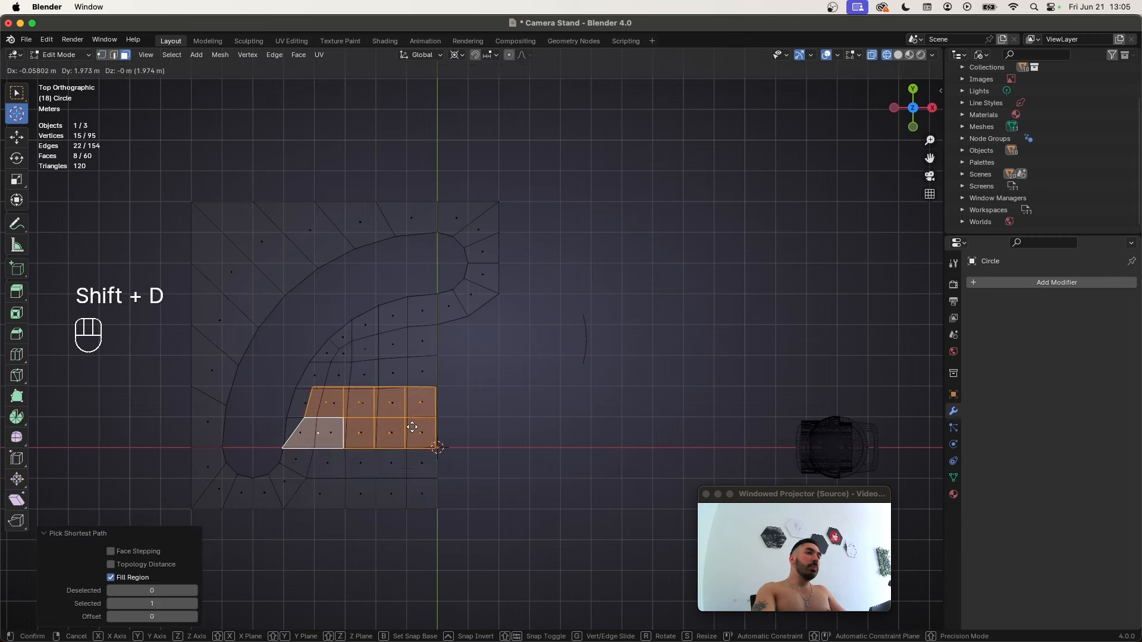
right_click(436, 446)
key(r)
key(9)
key(0)
key(Return)
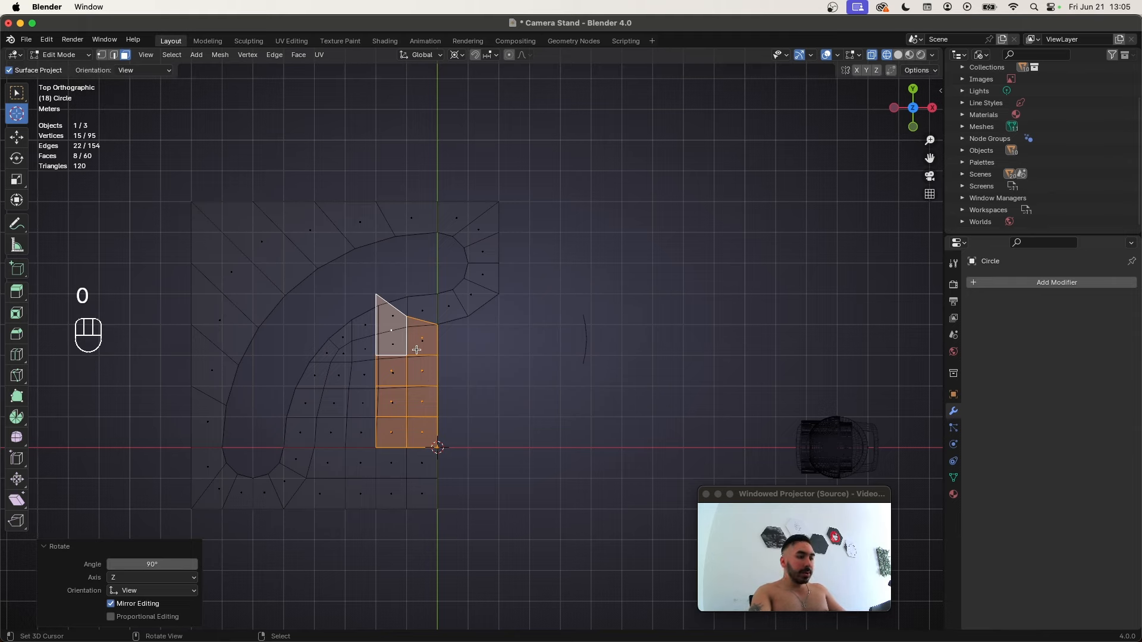
Mirror the rotated faces across the cursor with an X scale of -1, and merge the whole mesh by distance
key(s)
key(x)
key(minus)
key(1)
key(Return)
key(a)
key(a)
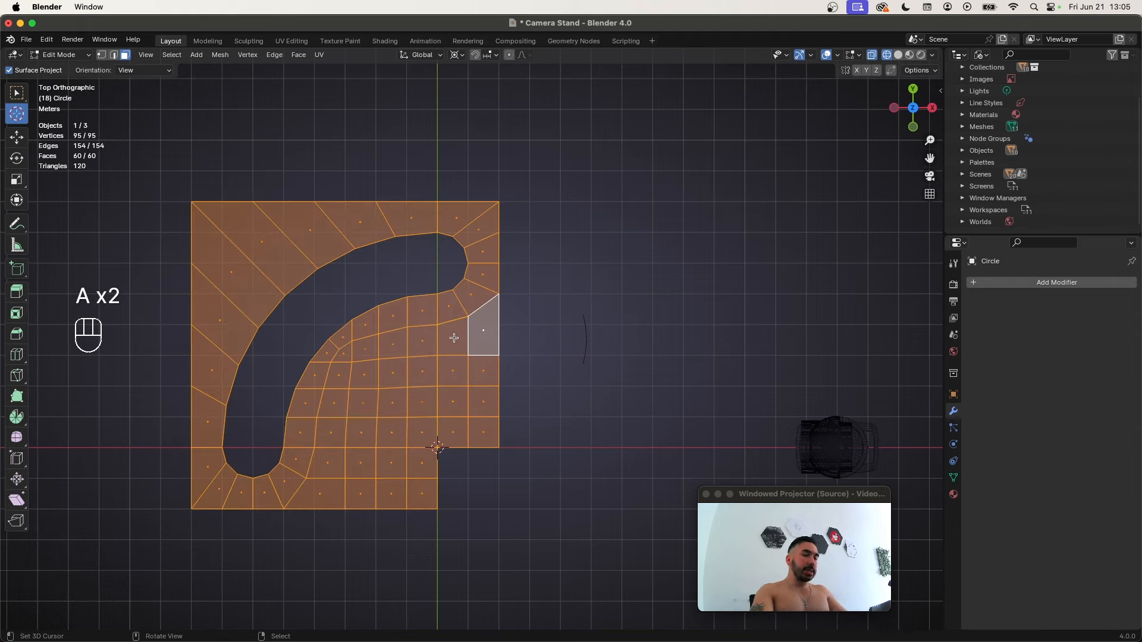
key(shift+w)
Extrude the mirrored block's two lower boundary edges down twice by 1 m each to reach the plate's lower edge
scroll(507, 349, up, 6)
key(2)
right_click(471, 395)
key(g)
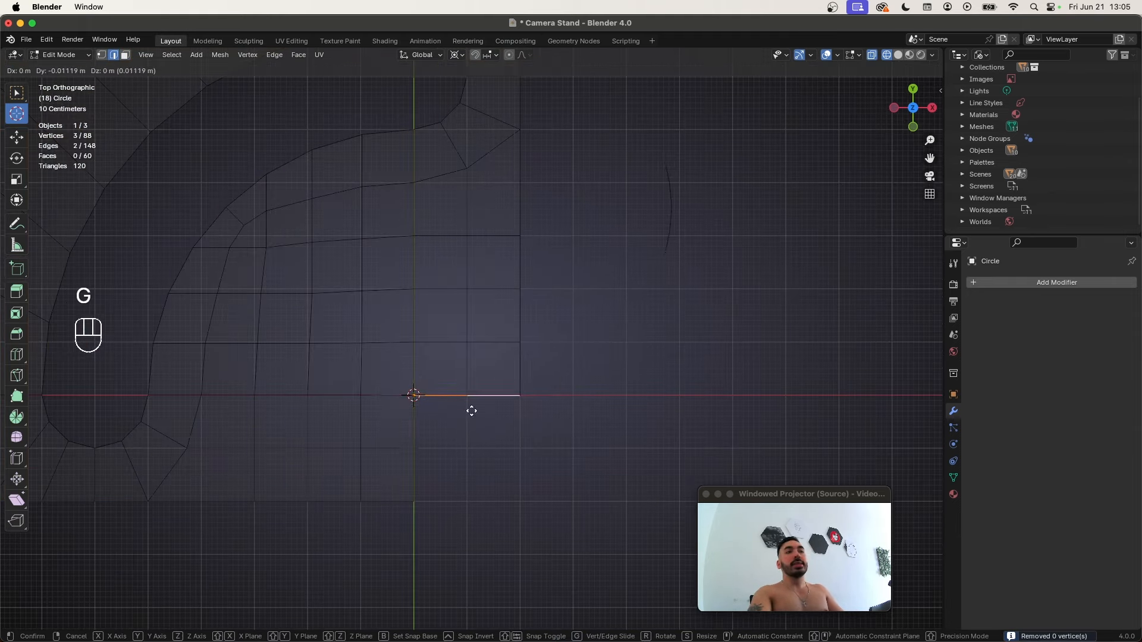
right_click(472, 409)
key(e)
ctrl+click(481, 450)
key(e)
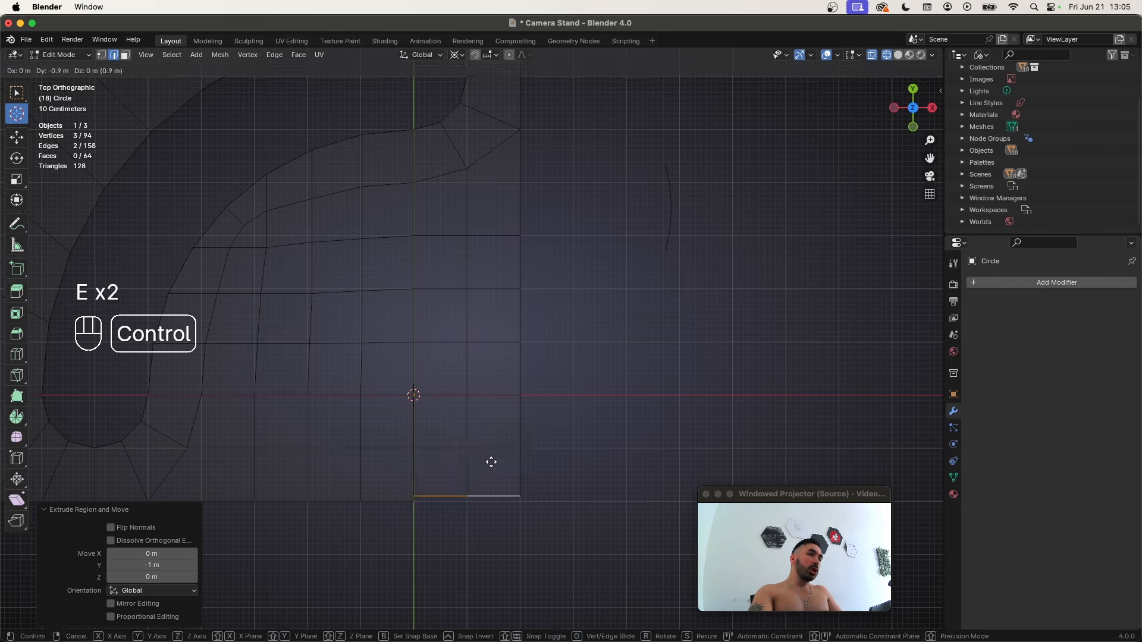
right_click(491, 467)
Merge all vertices by distance to weld the extruded faces filling the plate's lower-right corner
scroll(485, 458, down, 4)
key(a)
scroll(480, 450, down, 3)
key(a)
key(shift+w)
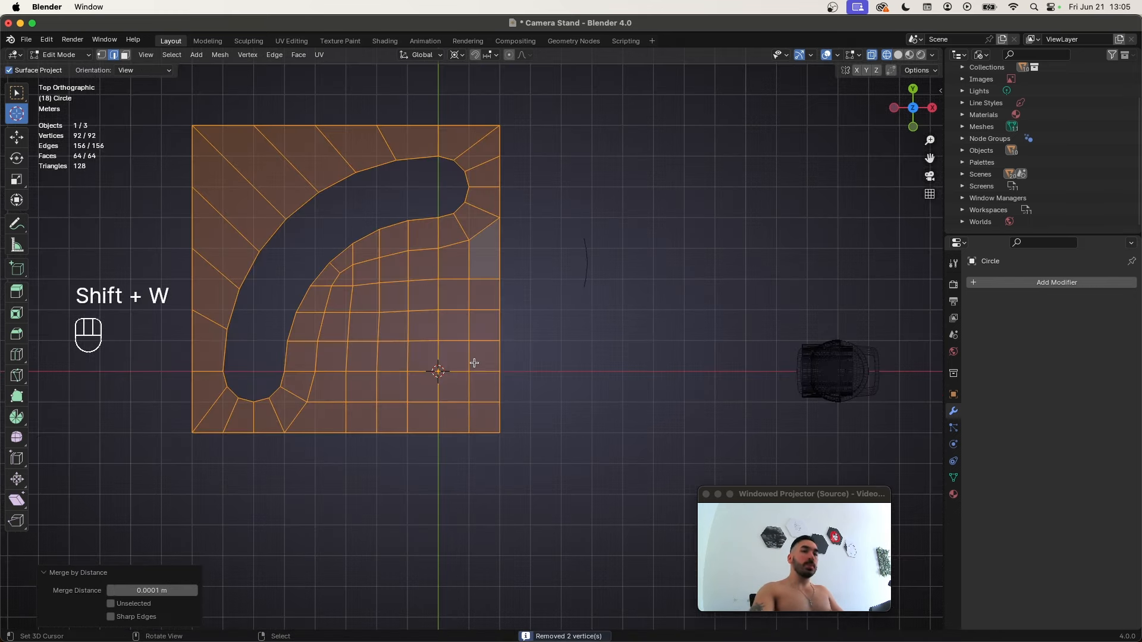
scroll(452, 348, down, 4)
scroll(400, 273, up, 2)
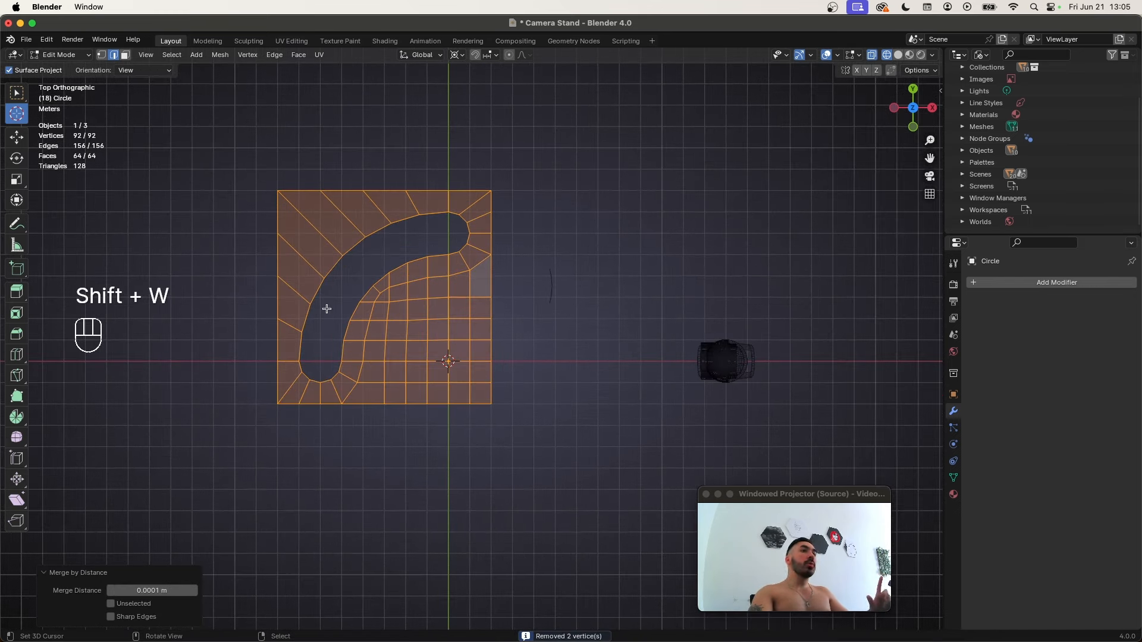
scroll(473, 285, down, 3)
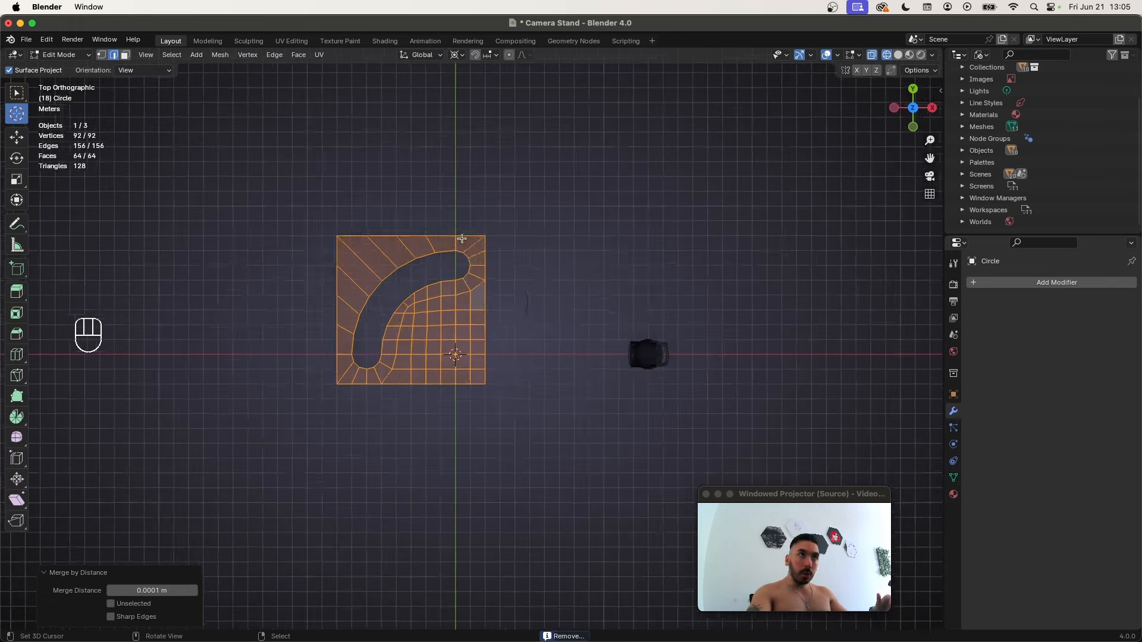
scroll(507, 267, up, 2)
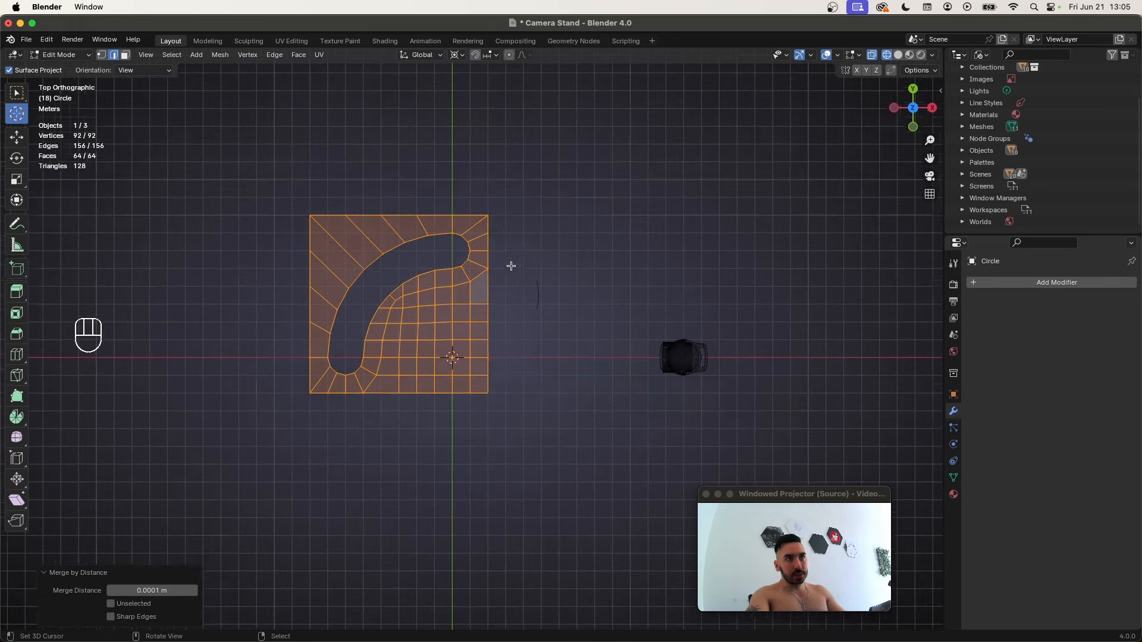
Duplicate the plate's upper-left corner vertex in place, rotate the copy 180° about the 3D cursor, and snap the cursor to it
click(459, 397)
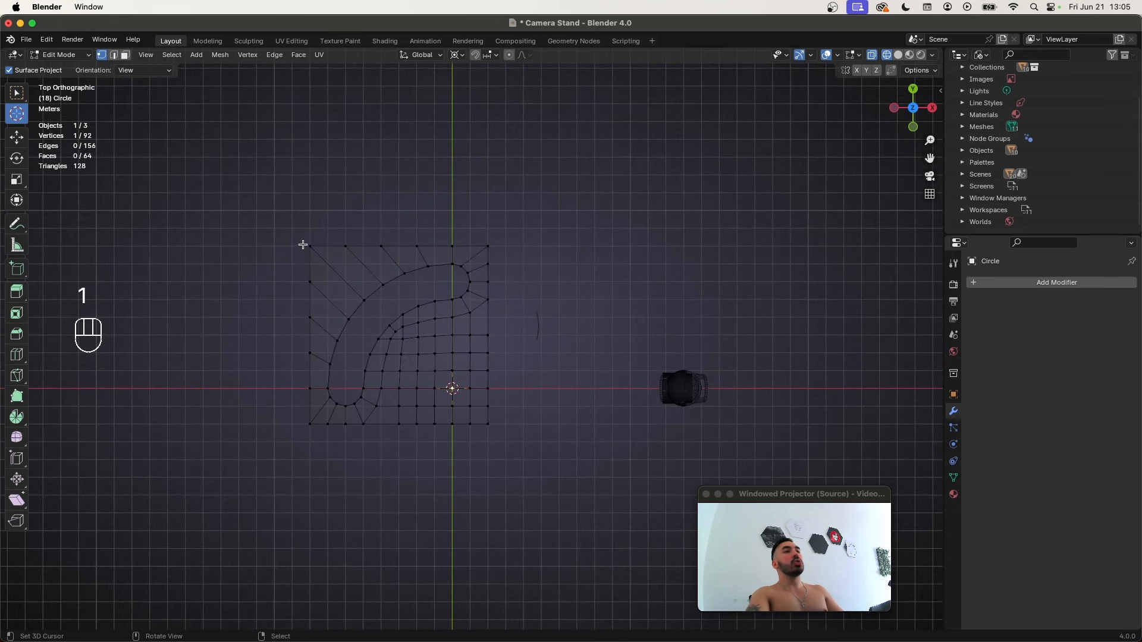
key(shift+d)
right_click(364, 247)
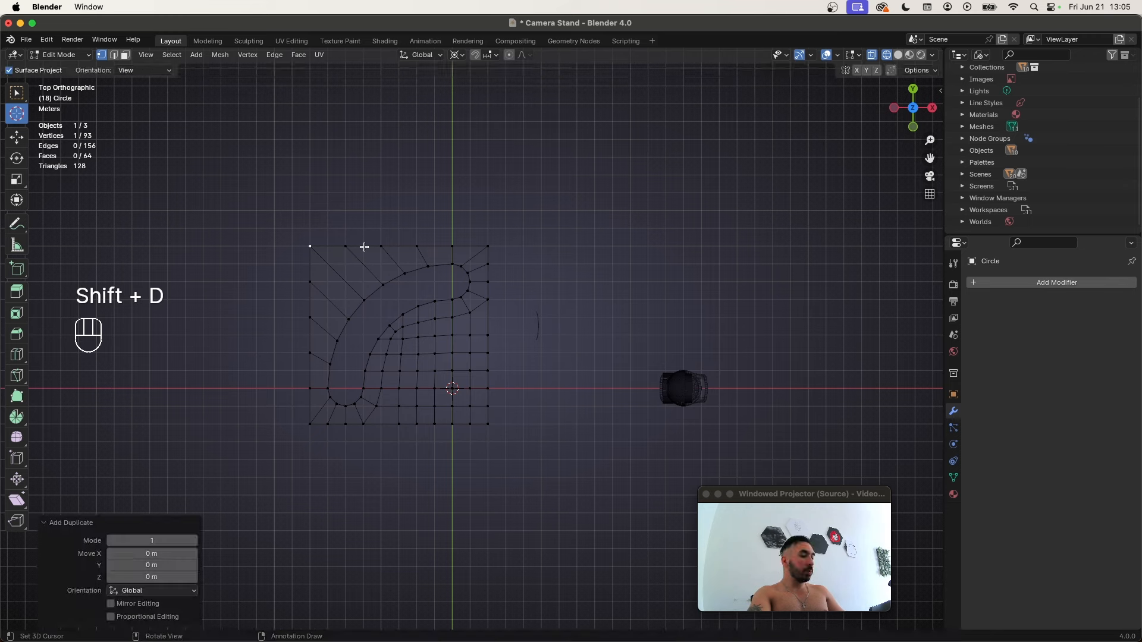
key(r)
key(1)
key(Return)
scroll(440, 380, down, 1)
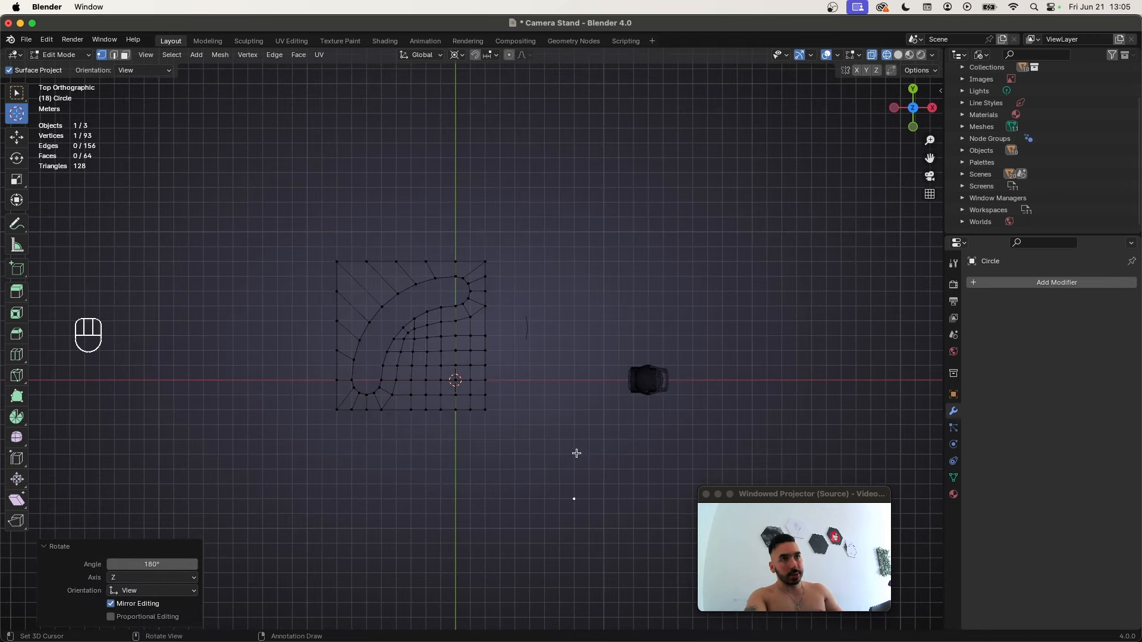
key(shift+s)
key(2)
Extrude the plate's whole right boundary to the cursor's X position with an X scale of 0
click(485, 262)
shift+super+click(486, 410)
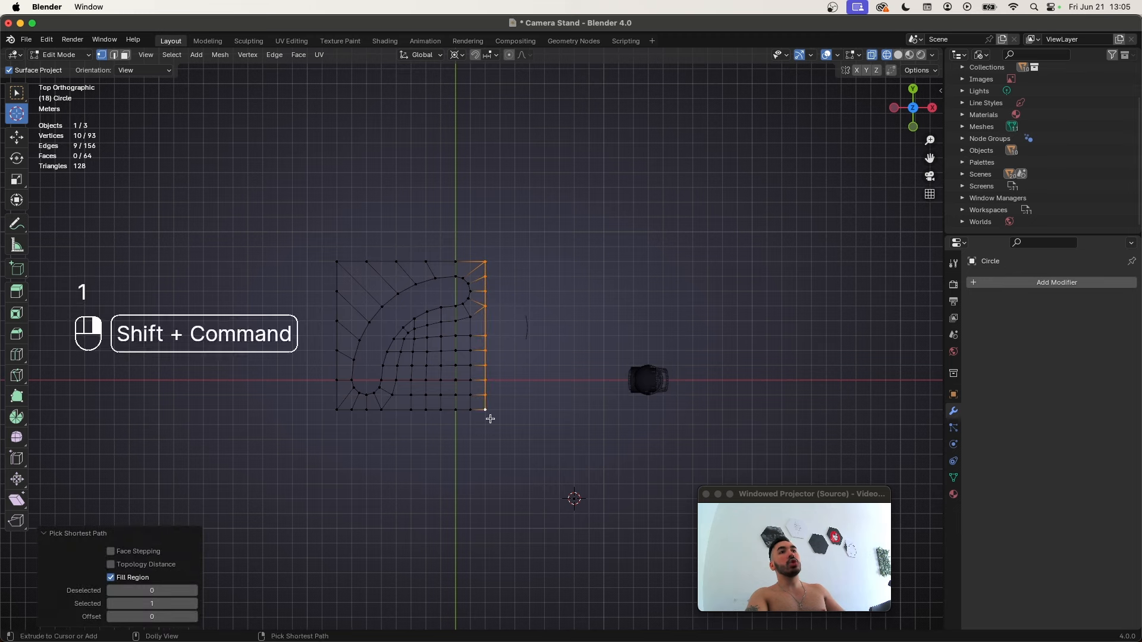
key(e)
right_click(556, 442)
key(s)
key(x)
key(0)
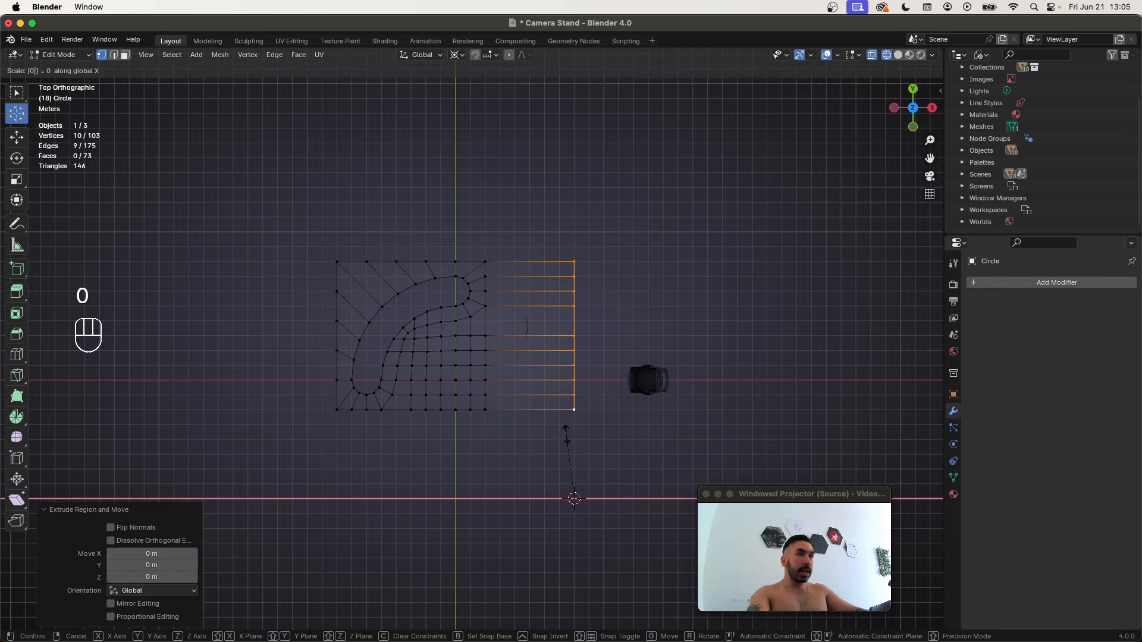
click(566, 435)
Add five evenly spaced vertical loop cuts across the newly extruded right section
shift+middle_drag(569, 466, 545, 466)
scroll(507, 418, up, 1)
key(super+r)
scroll(490, 402, up, 4)
click(490, 400)
right_click(490, 395)
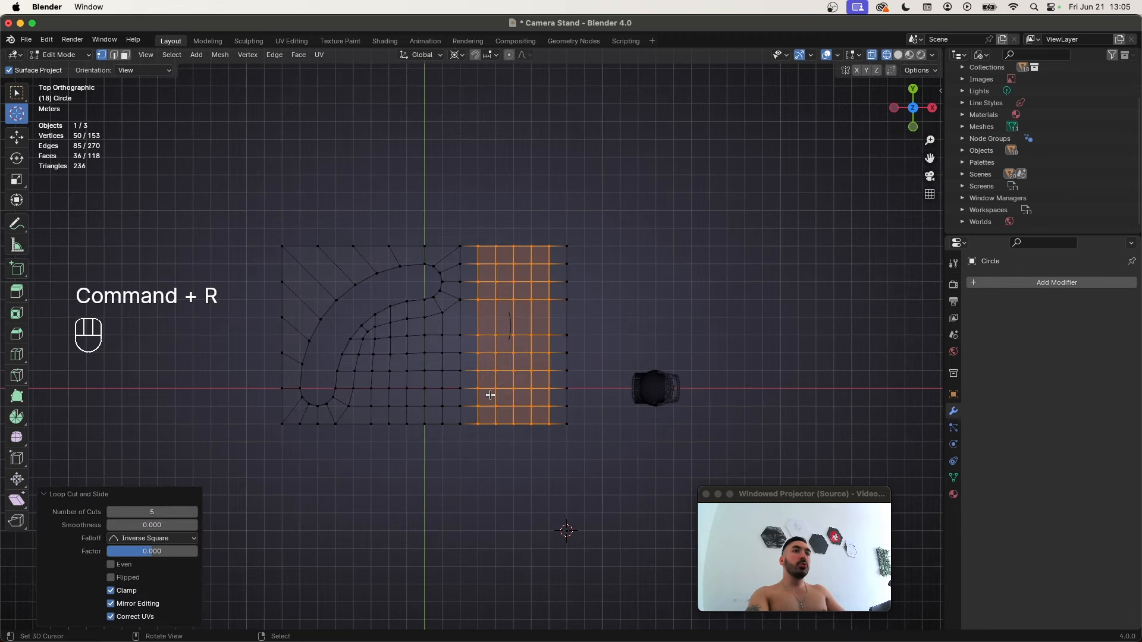
Add one centered horizontal loop cut through the taller face row below the slot's upper end
shift+middle_drag(494, 342, 510, 359)
scroll(509, 359, up, 1)
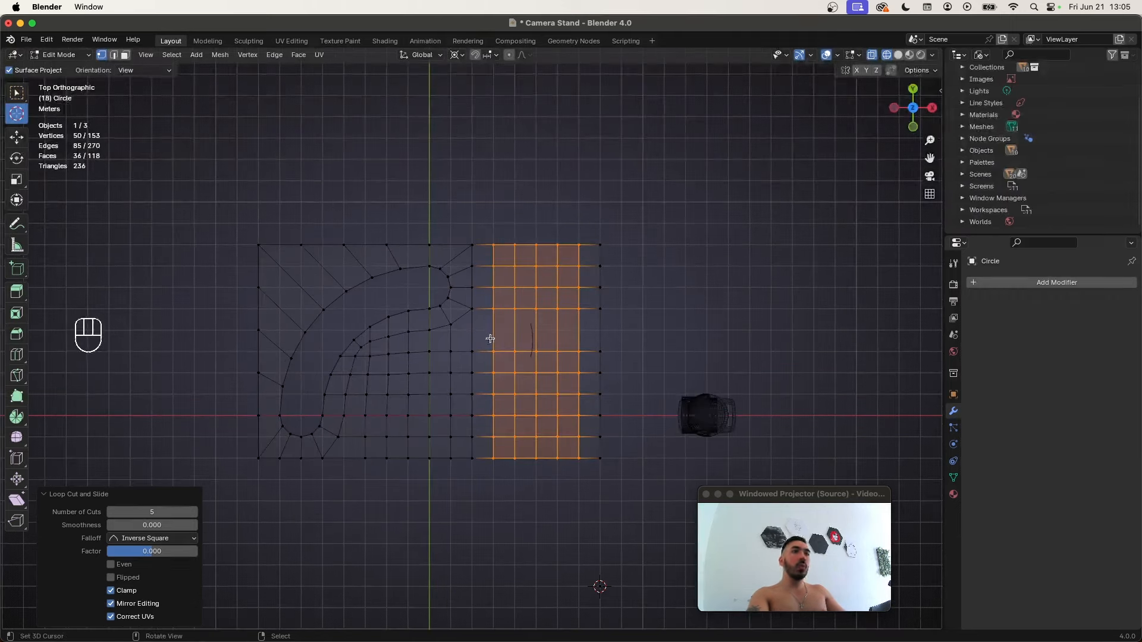
key(super+r)
click(541, 330)
right_click(543, 330)
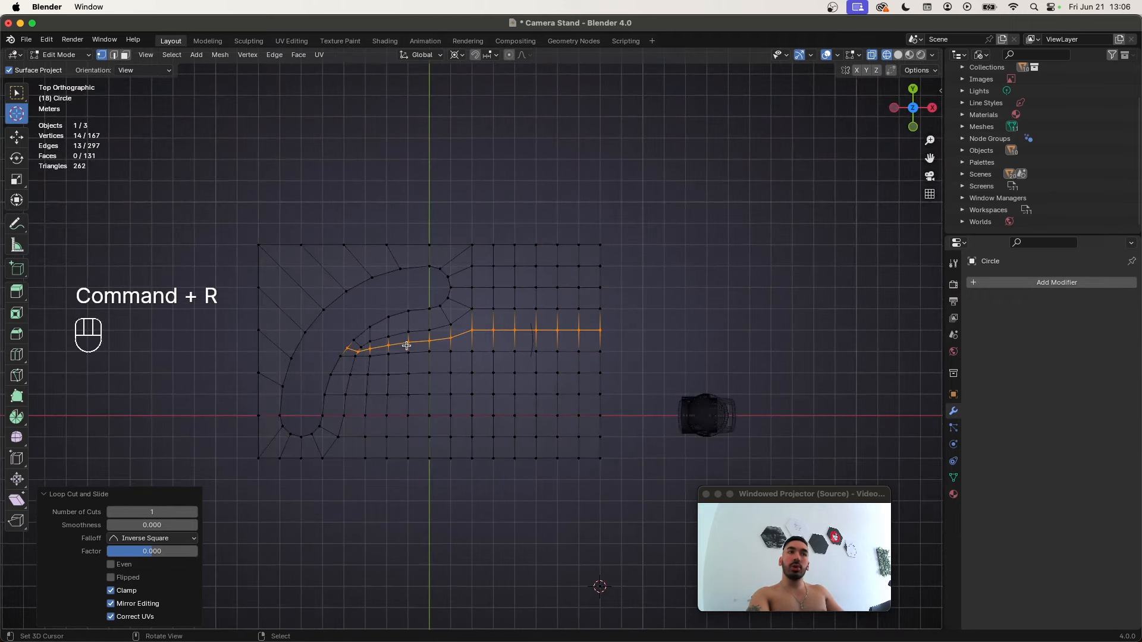
Dissolve the horizontal cut's short end edge that meets the slot's inner bend
scroll(406, 345, up, 2)
shift+middle_drag(406, 345, 387, 332)
scroll(387, 331, up, 2)
key(2)
click(408, 394)
key(x)
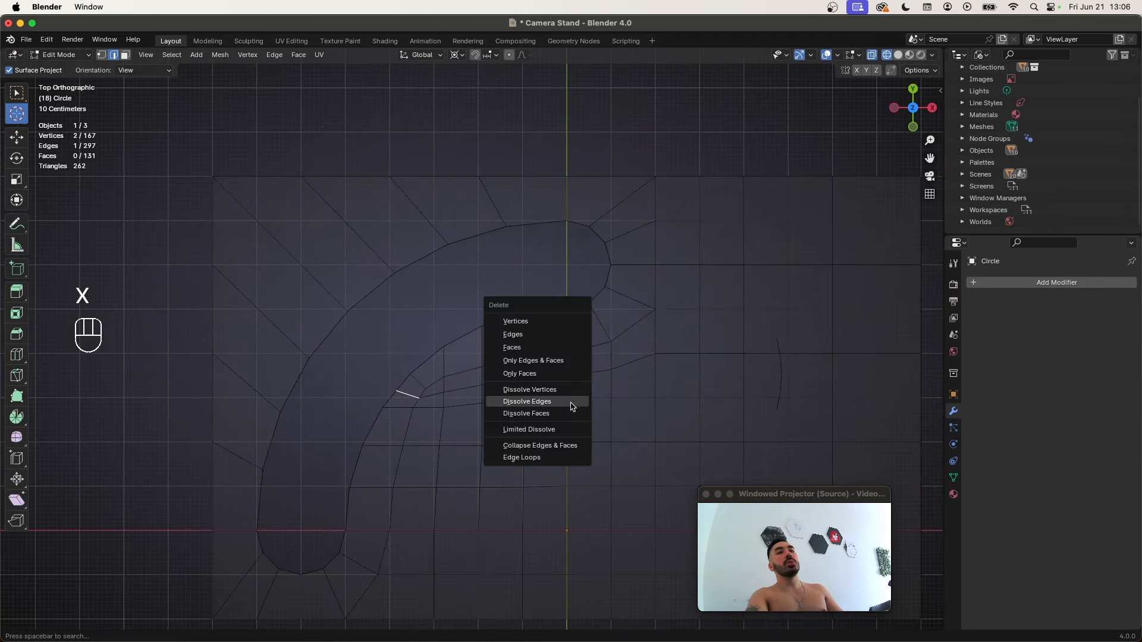
click(571, 406)
Add one centered vertical loop cut through the tapering face column between the slot's inner bend and the plate's lower edge
shift+middle_drag(530, 418, 449, 372)
scroll(448, 372, down, 3)
key(super+r)
click(446, 452)
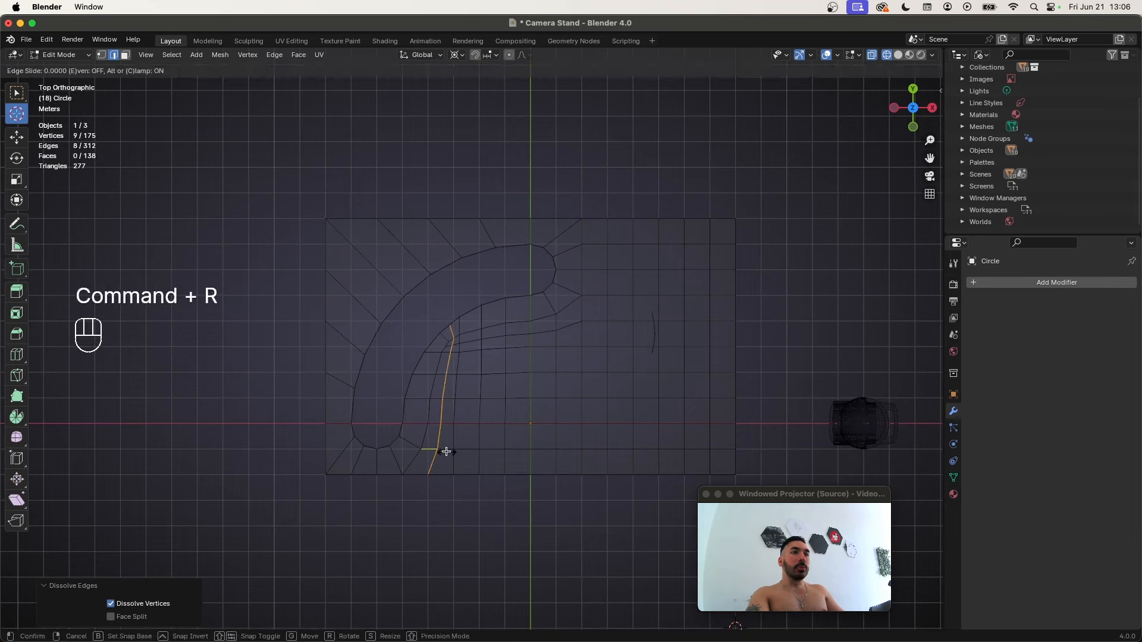
right_click(446, 452)
Dissolve the vertical cut's short end edge that meets the slot's inner bend
key(1)
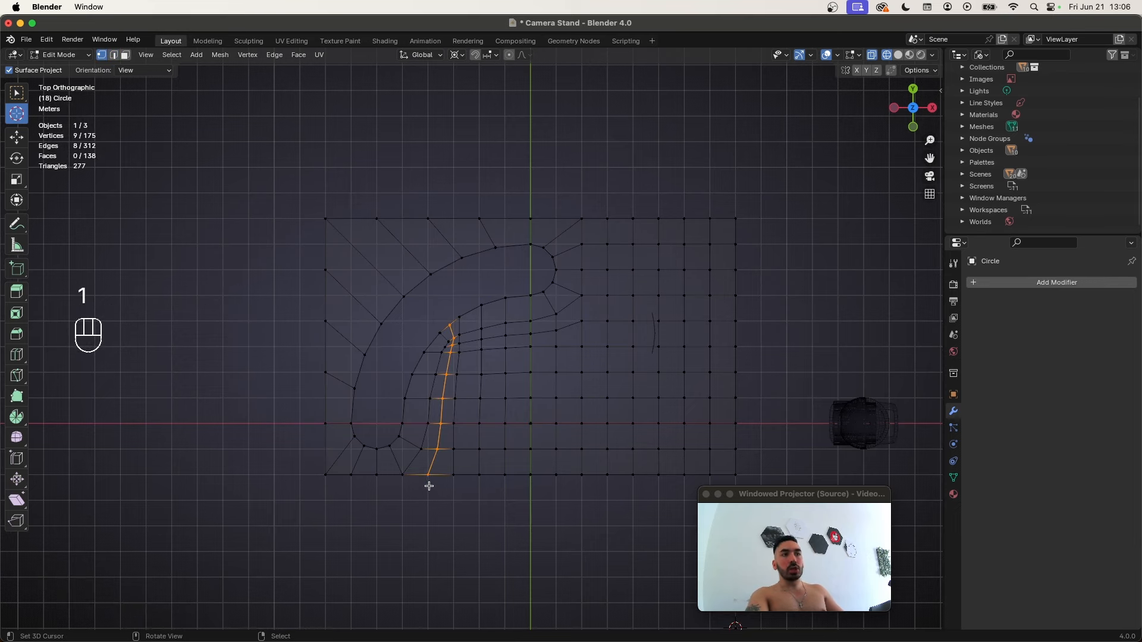
scroll(444, 349, up, 3)
key(2)
key(x)
click(502, 362)
Slide the two leftover vertices at the slot's inner bend along their edges onto the adjacent band corner vertex
scroll(438, 359, up, 3)
key(1)
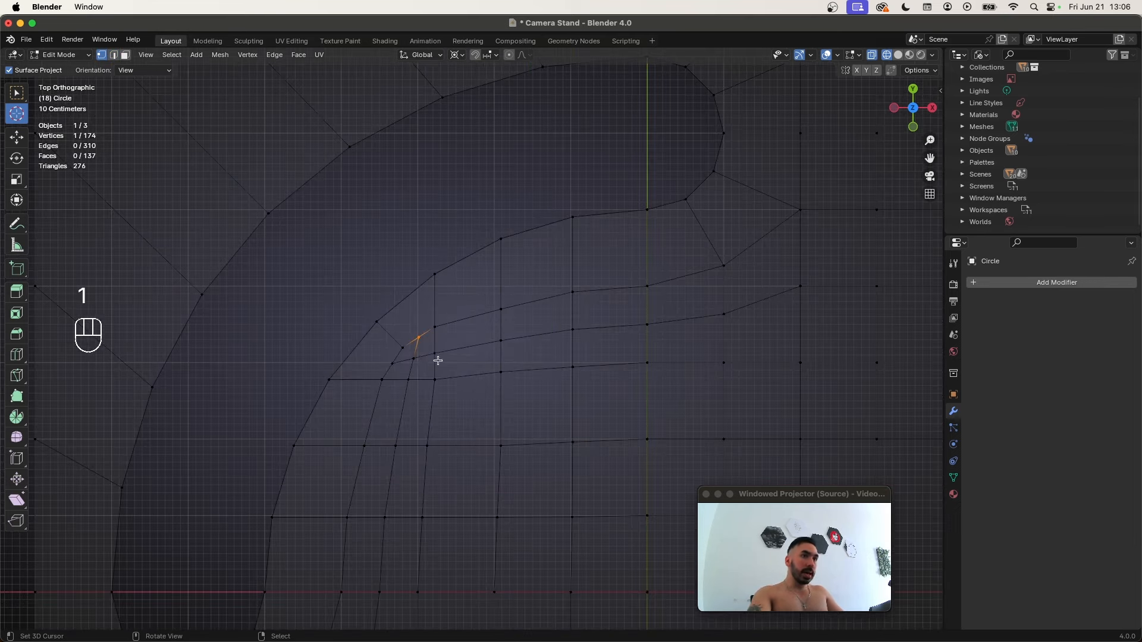
scroll(417, 368, up, 2)
click(364, 393)
key(g)
key(g)
click(385, 370)
key(g)
key(g)
click(367, 387)
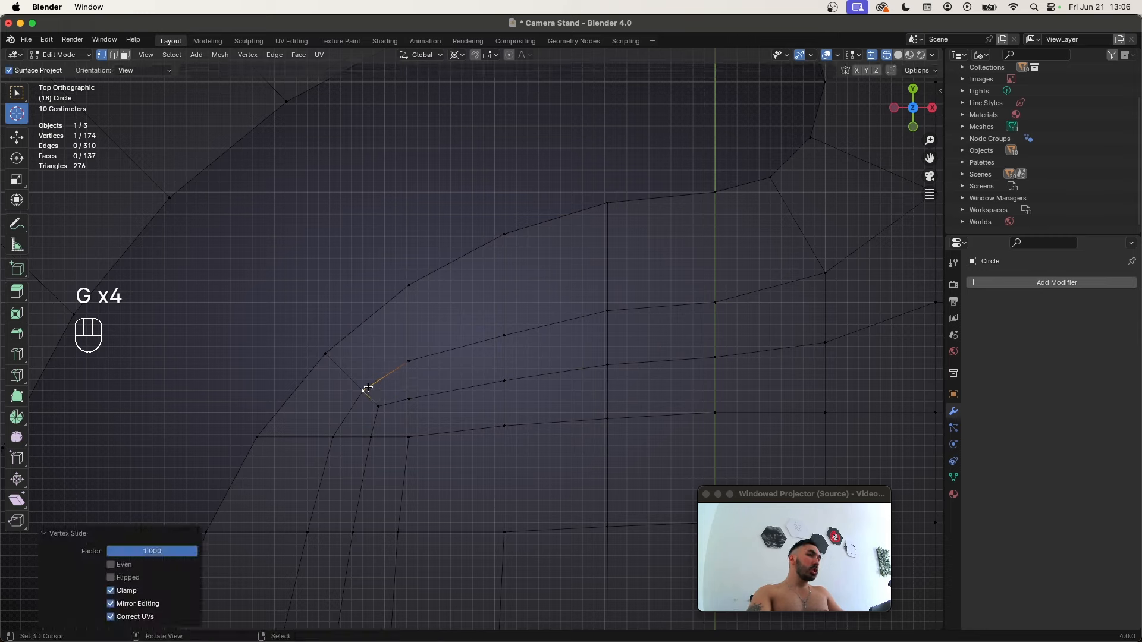
Merge all vertices by distance to weld the overlapping vertices at the slot's inner bend
scroll(386, 388, down, 4)
key(a)
key(a)
key(shift+w)
Check the face loop running from the slot's inner bend through the right section, and clear the selection
scroll(417, 387, down, 5)
key(3)
alt+click(451, 353)
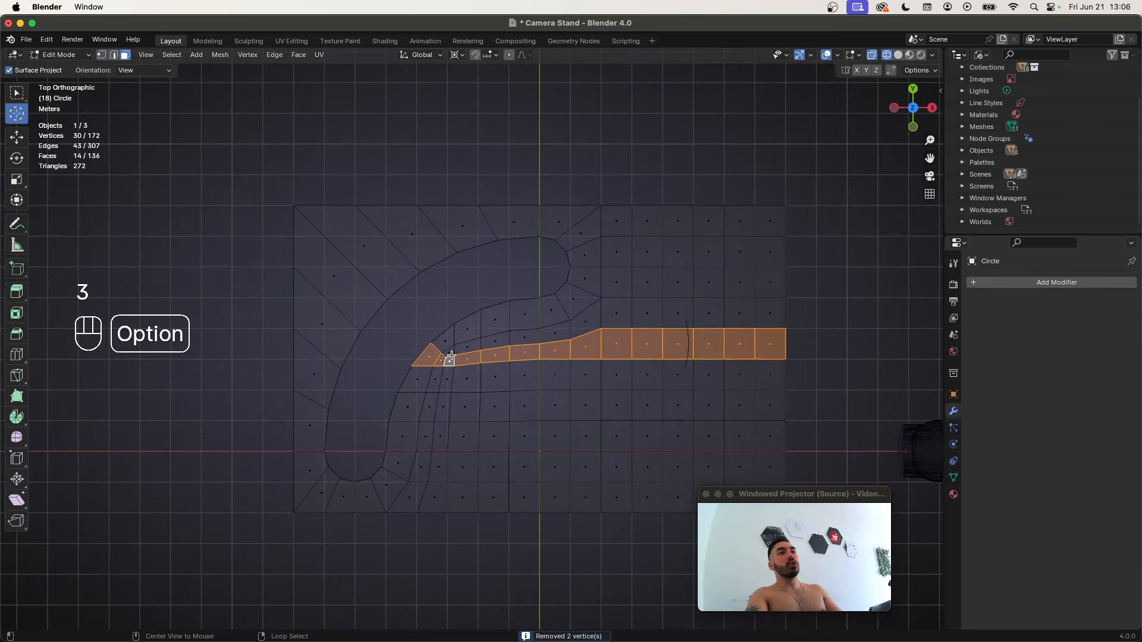
key(1)
scroll(611, 485, down, 3)
key(a)
key(a)
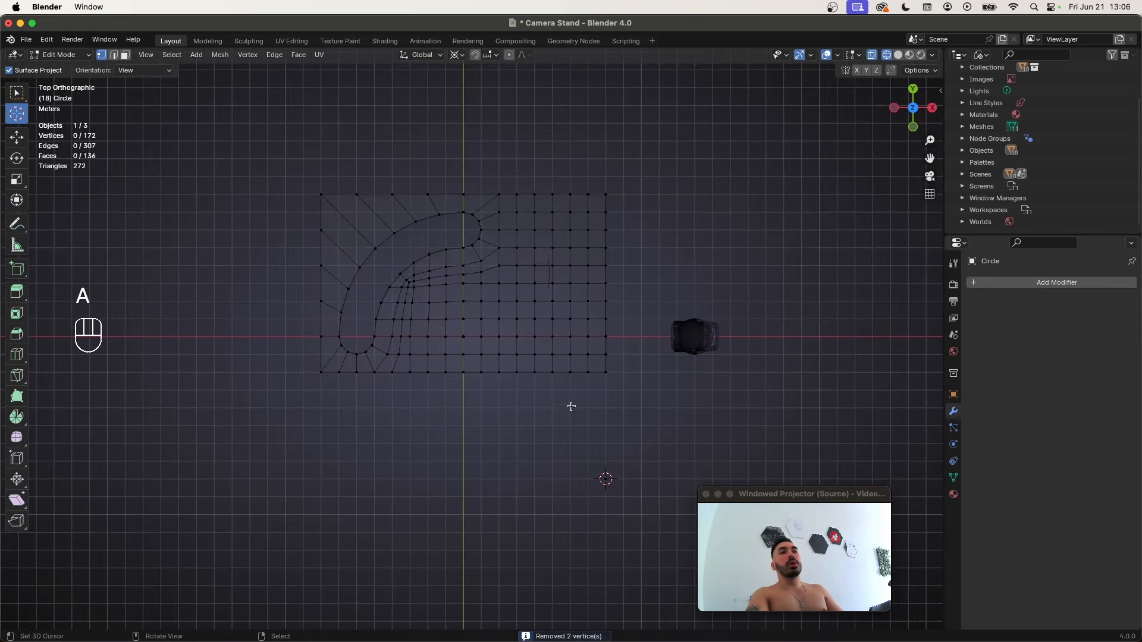
Extrude the plate's entire lower boundary down to the cursor's level with a Y scale of 0
key(2)
alt+click(560, 379)
key(1)
right_click(316, 377)
shift+super+right_click(606, 375)
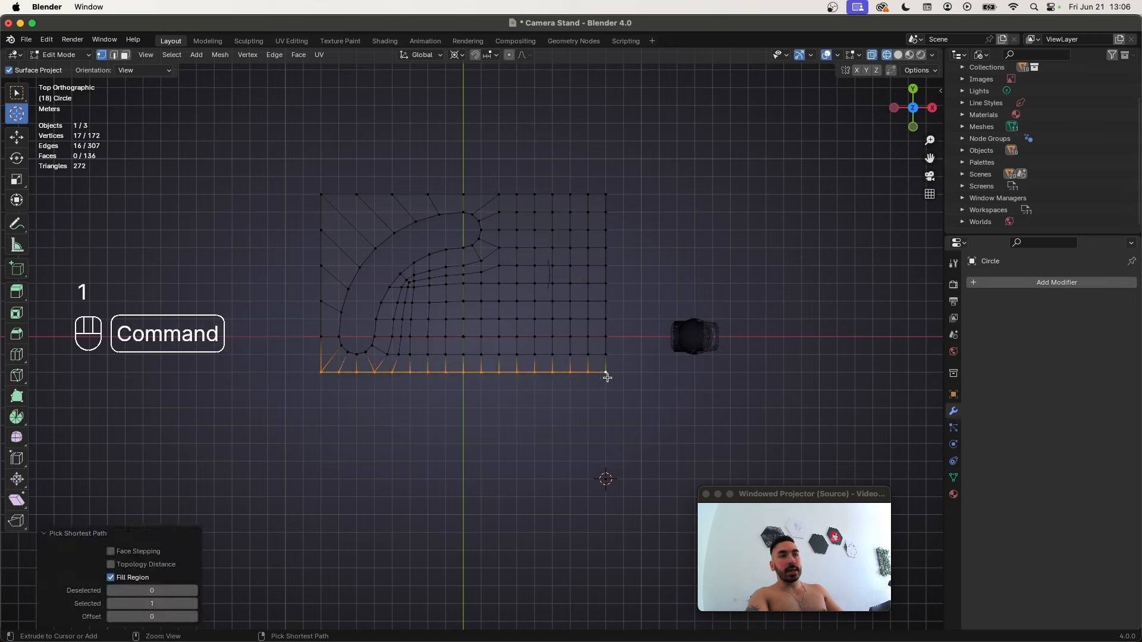
key(e)
right_click(621, 397)
key(s)
key(y)
key(0)
click(590, 407)
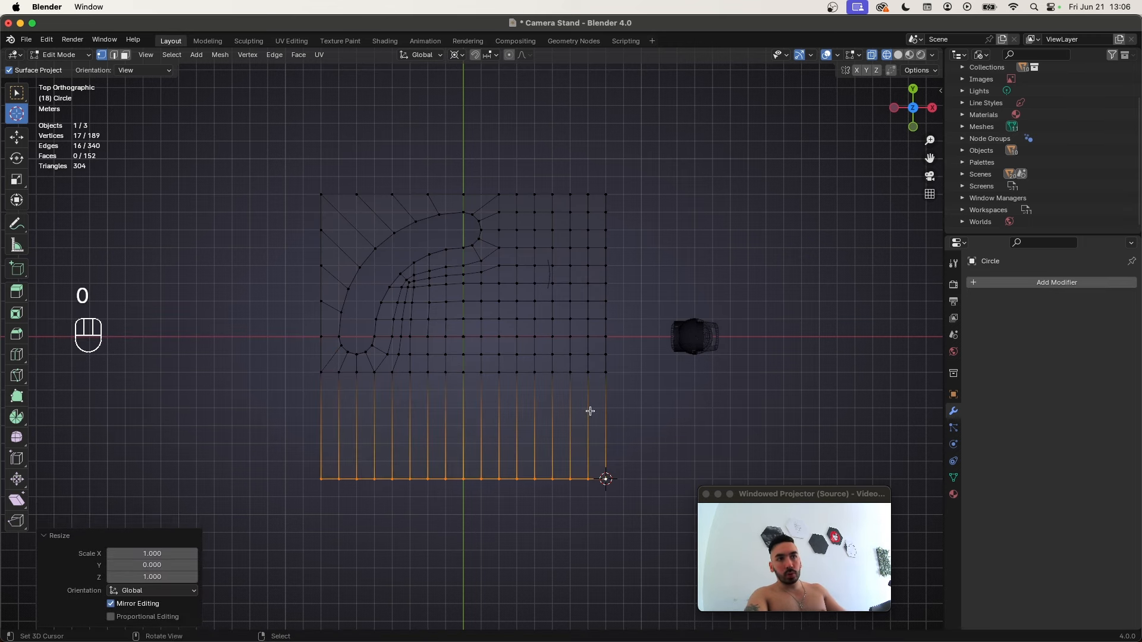
Add five evenly spaced horizontal loop cuts across the newly extruded lower section
key(super+r)
scroll(605, 428, up, 4)
click(548, 421)
right_click(547, 422)
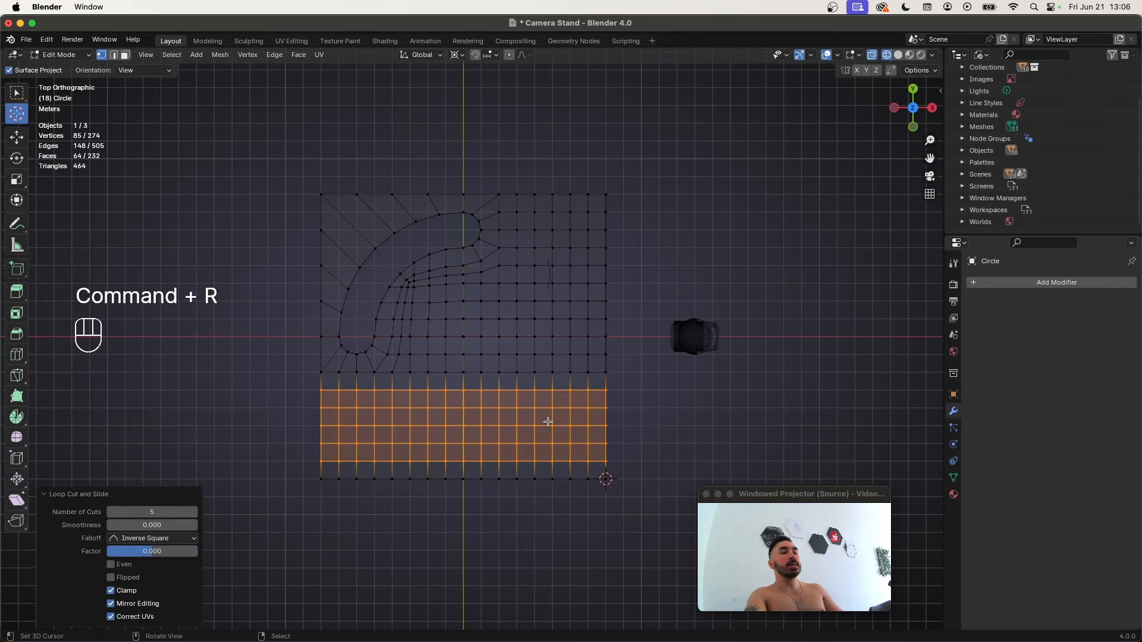
Extrude the whole flat plate mesh upward by 0.6 m to give it thickness
key(a)
key(KP_Decimal)
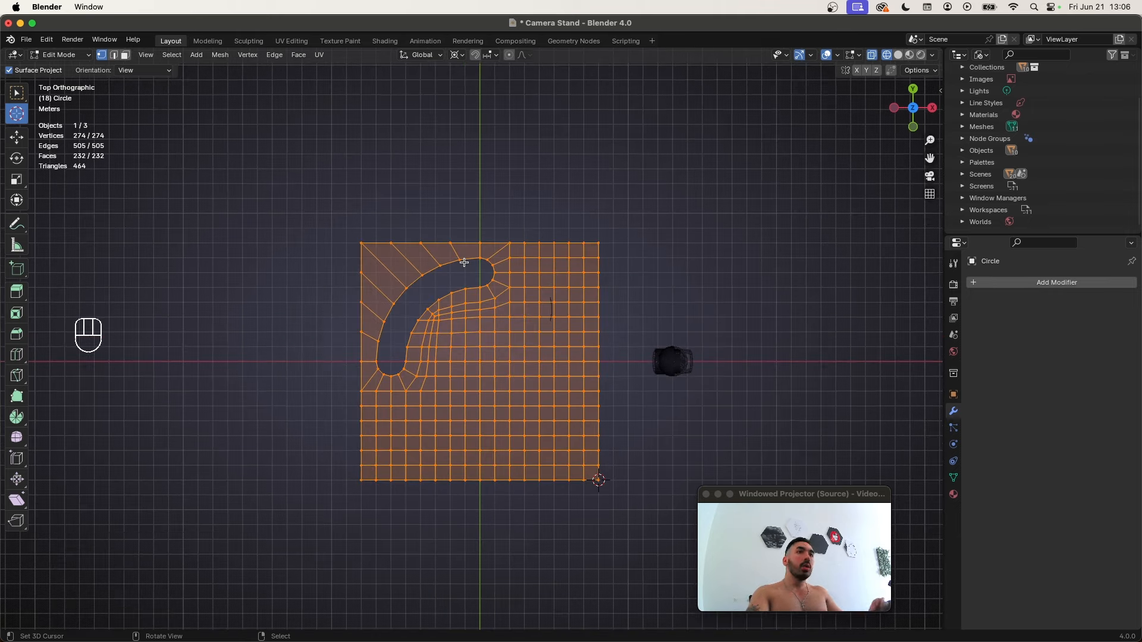
scroll(464, 262, down, 4)
middle_drag(464, 262, 450, 247)
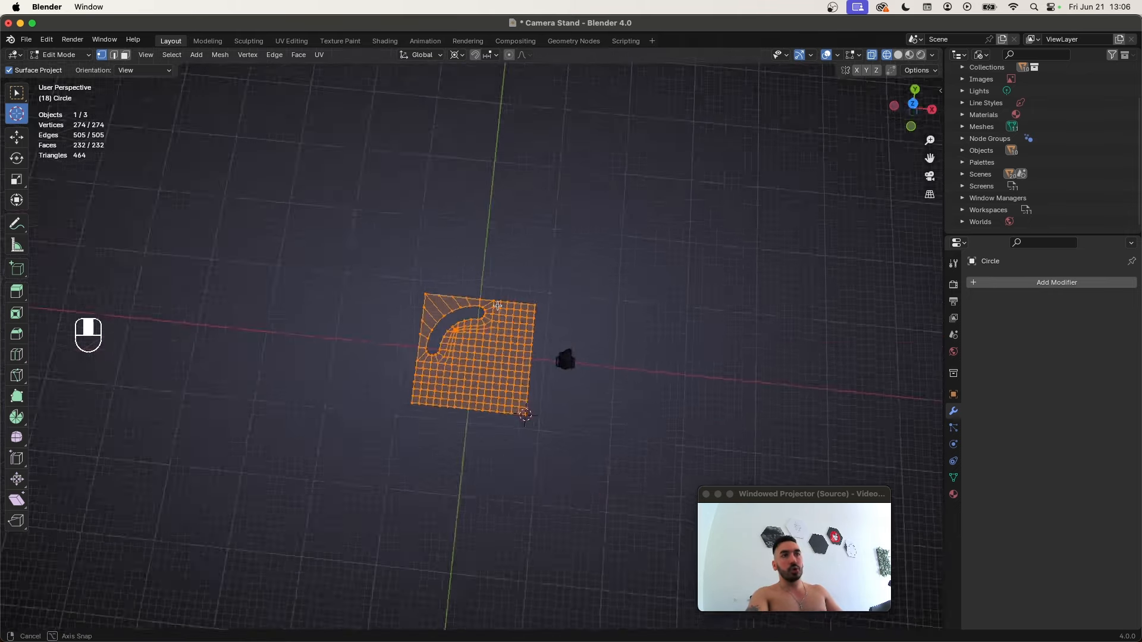
key(e)
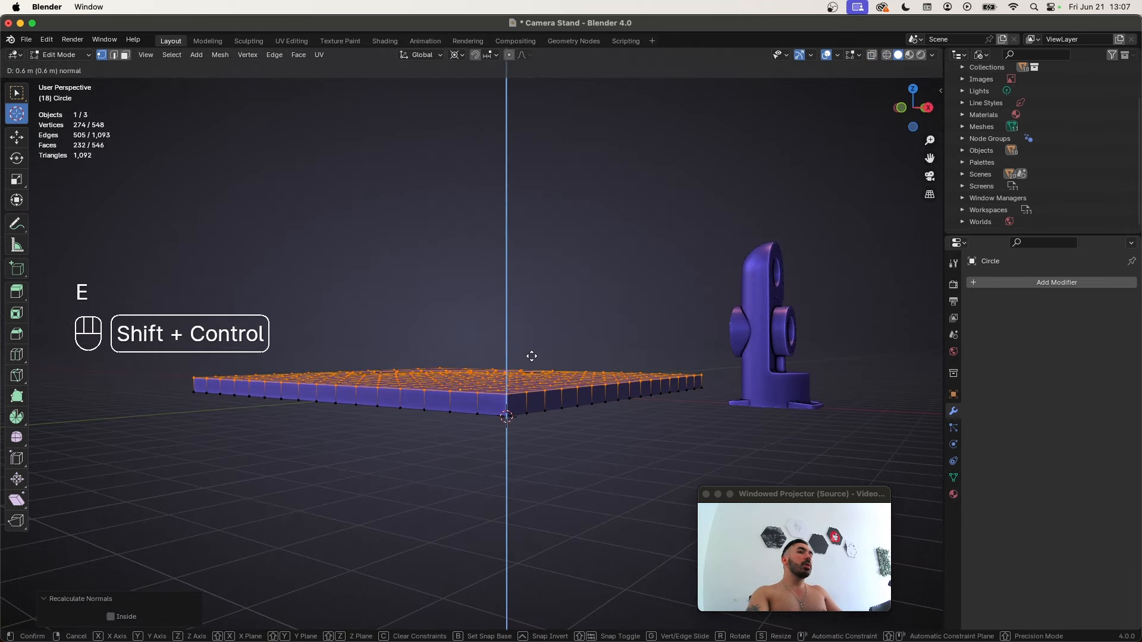
click(531, 344)
Extrude the two side faces next to the arc slot's lower end outward by about 0.36 m
middle_drag(530, 333, 625, 369)
key(3)
right_click(467, 381)
shift+right_click(509, 376)
middle_drag(511, 377, 530, 389)
scroll(507, 370, up, 4)
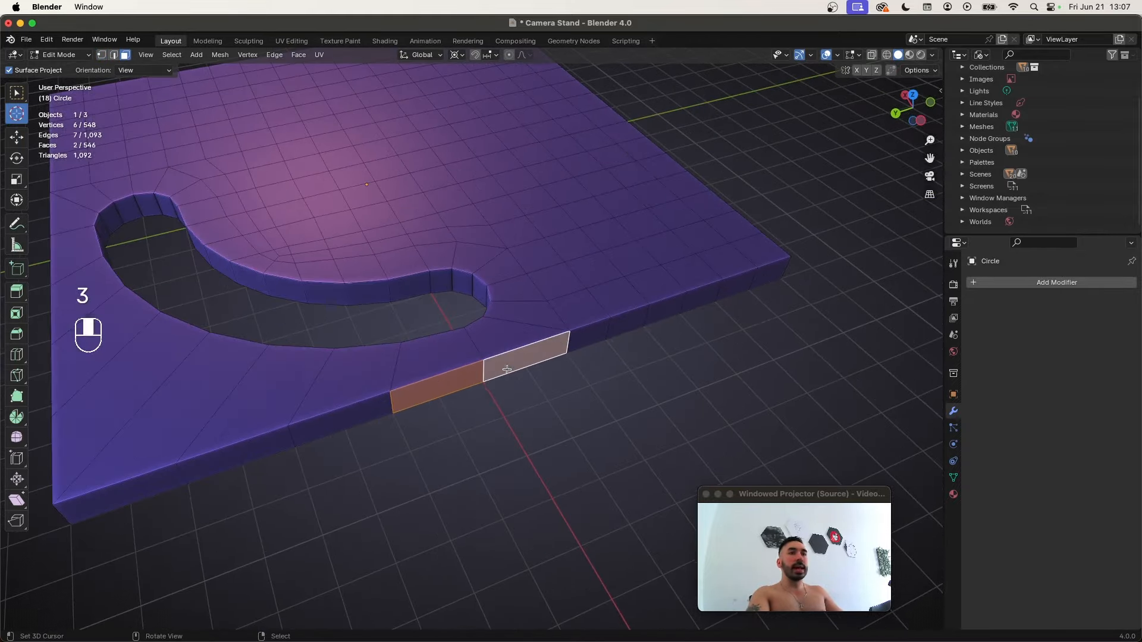
key(e)
click(499, 388)
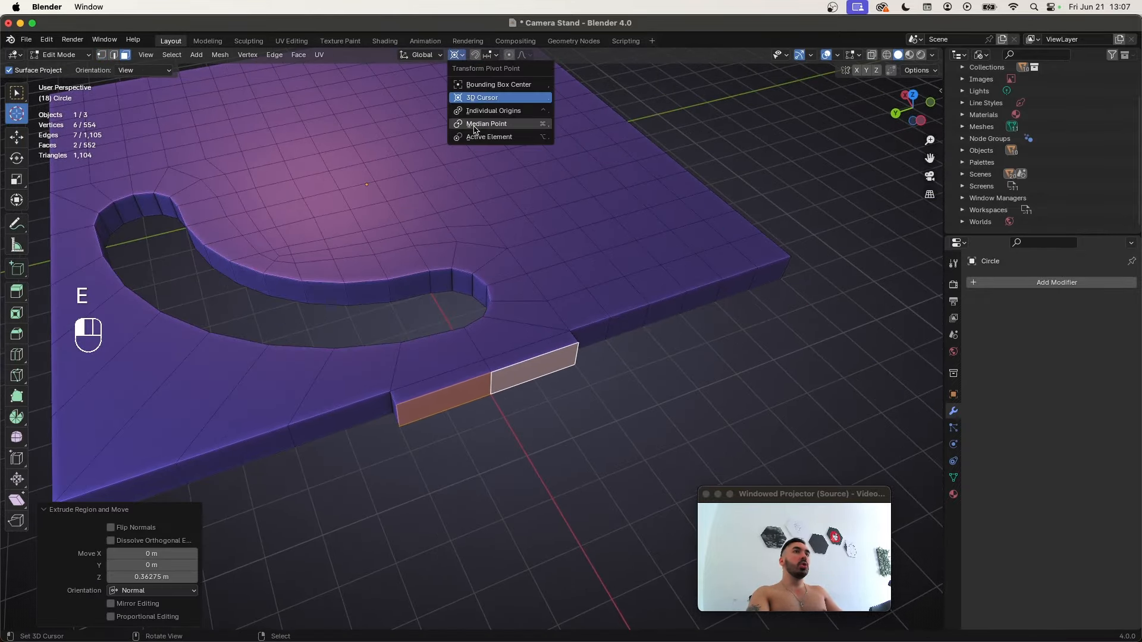
Set the pivot point to Median Point and scale the extruded faces along Y to about 0.86
scroll(593, 396, up, 2)
key(s)
key(y)
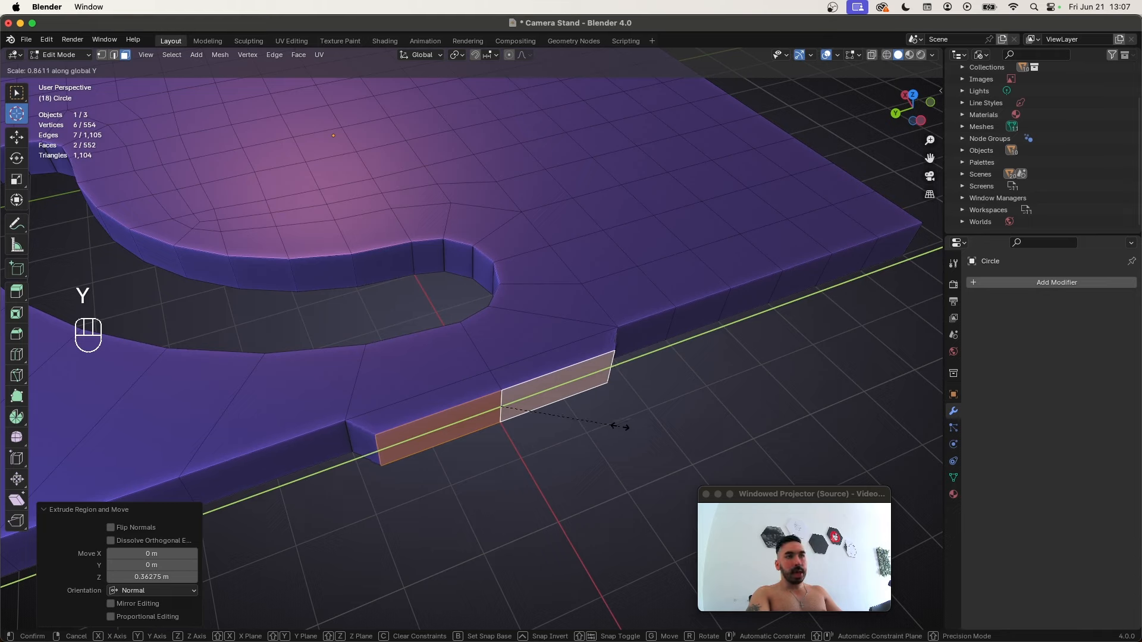
click(617, 425)
Move the middle vertical edge of the extruded bump outward along X to give it a pointed profile
key(2)
right_click(502, 404)
key(g)
middle_drag(503, 404, 553, 415)
key(y)
right_click(536, 420)
key(g)
key(x)
click(561, 449)
Add a Subdivision modifier to the plate and set its viewport level to 3
key(Tab)
scroll(559, 434, down, 2)
key(KP_7)
key(Tab)
key(super+2)
key(Tab)
key(super+2)
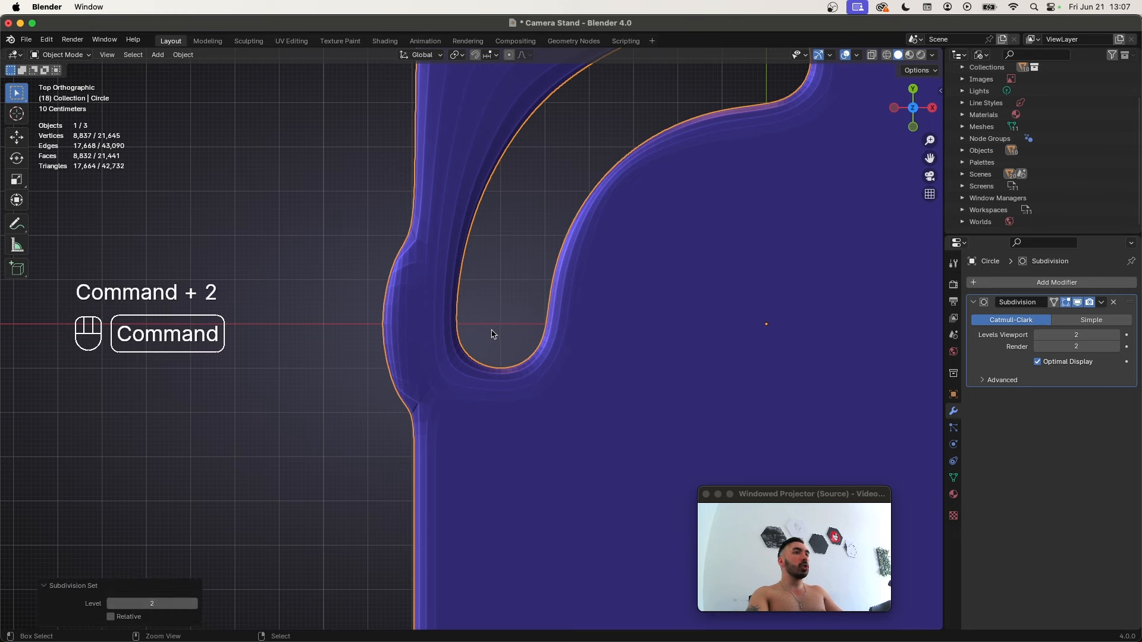
key(super+3)
scroll(452, 286, down, 2)
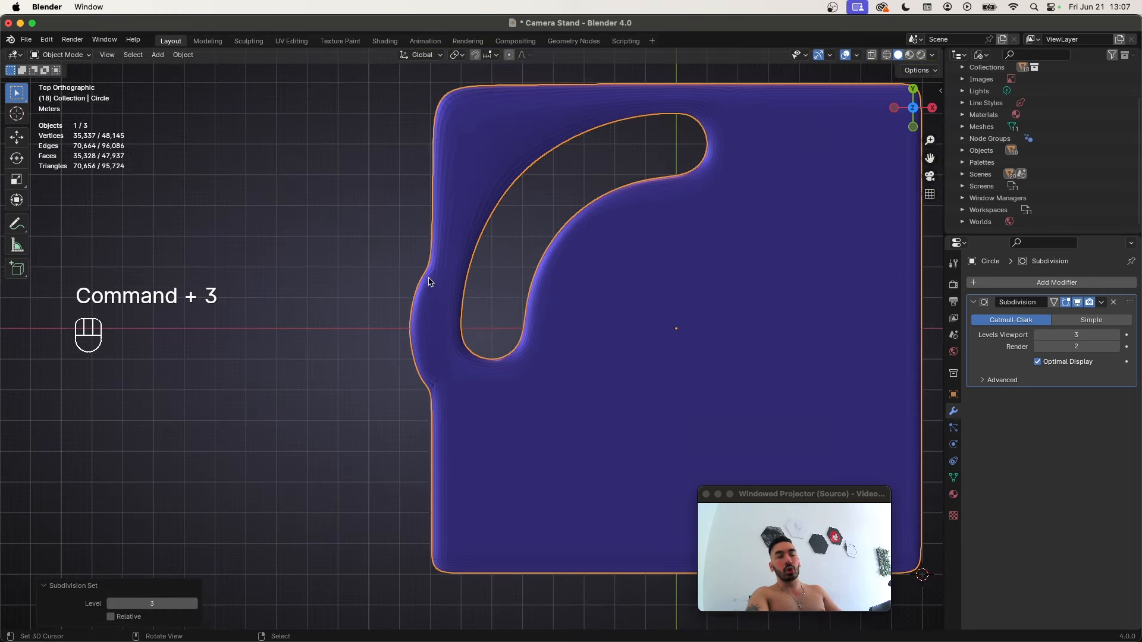
Duplicate the bump's faces, place the copy away from the plate, and separate it into its own object
shift+middle_drag(437, 309, 444, 350)
key(Tab)
middle_drag(429, 416, 452, 345)
key(3)
alt+right_click(433, 357)
key(1)
scroll(425, 358, down, 1)
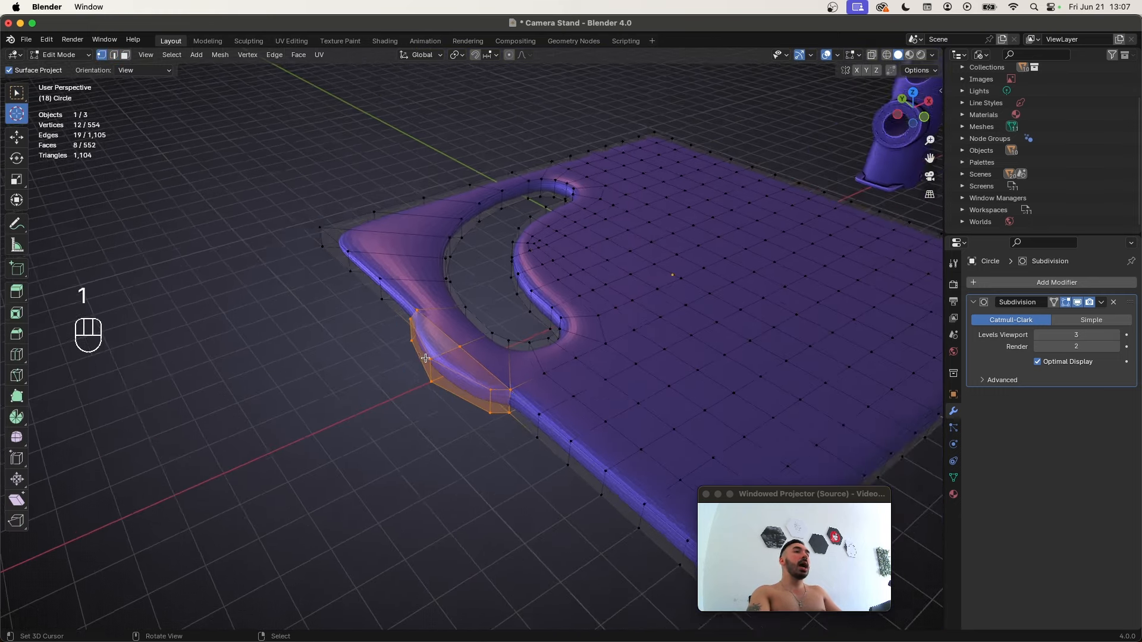
scroll(425, 357, down, 2)
key(shift+d)
click(304, 264)
key(p)
click(389, 332)
key(Tab)
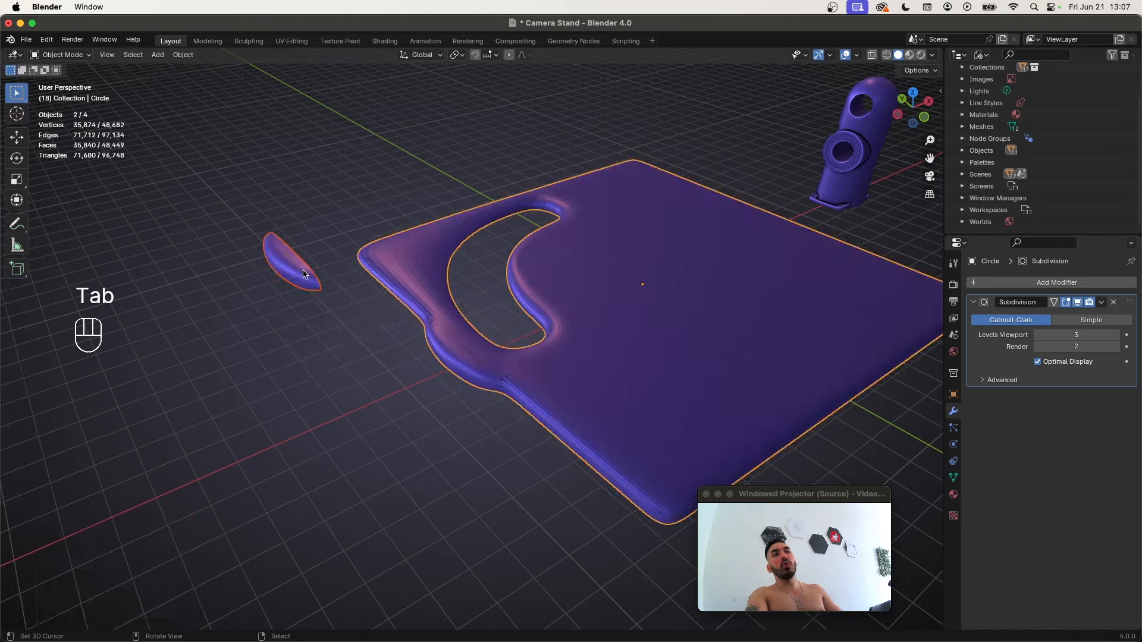
Snap the 3D cursor between the separated bump's two inner middle vertices and set the object's origin to the cursor
right_click(304, 274)
key(Tab)
middle_drag(357, 270, 324, 266)
right_click(330, 223)
shift+right_click(340, 254)
key(shift+s)
click(455, 333)
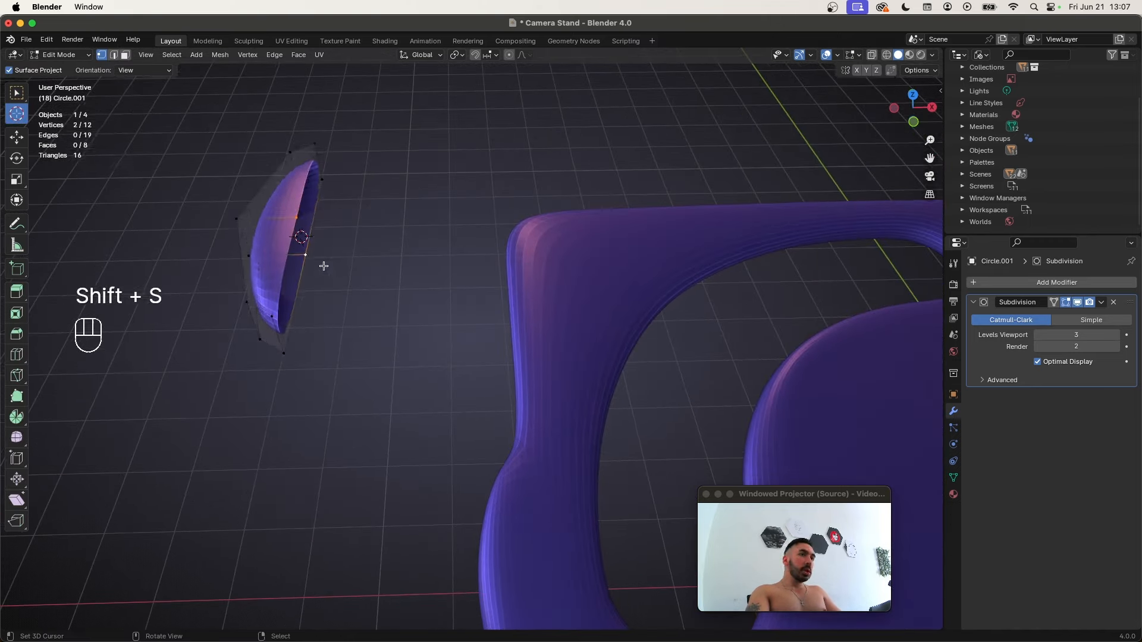
key(Tab)
click(183, 54)
mouse_move(204, 80)
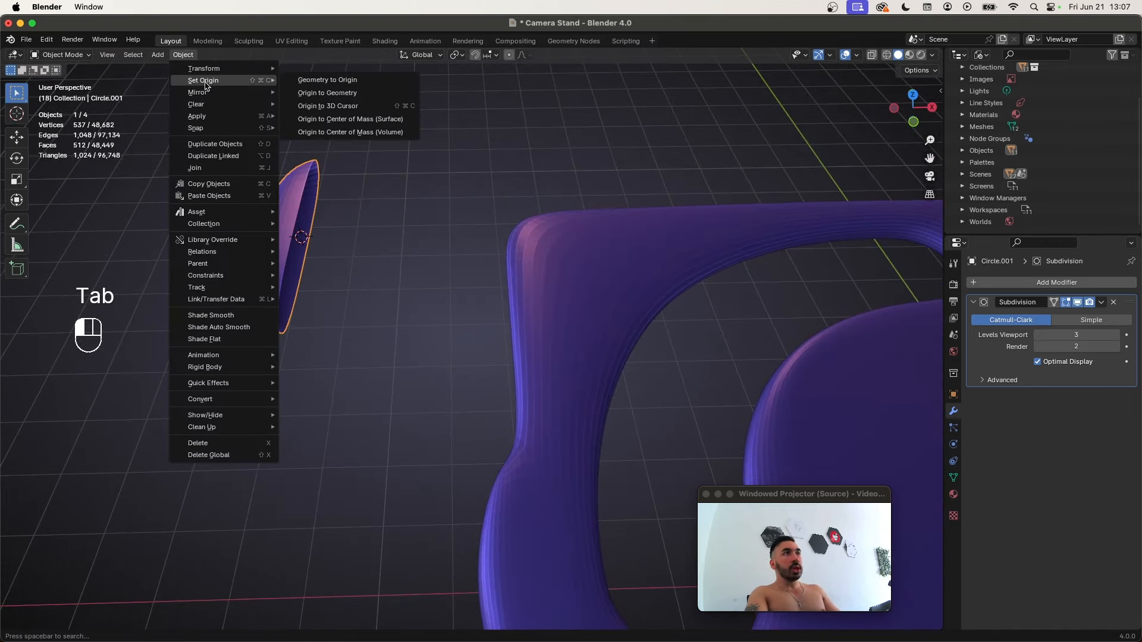
click(352, 106)
Delete the two plate side faces beside the slot's other end using Only Edges & Faces
scroll(701, 292, down, 1)
shift+middle_drag(711, 295, 479, 357)
right_click(637, 340)
key(Tab)
scroll(479, 358, down, 2)
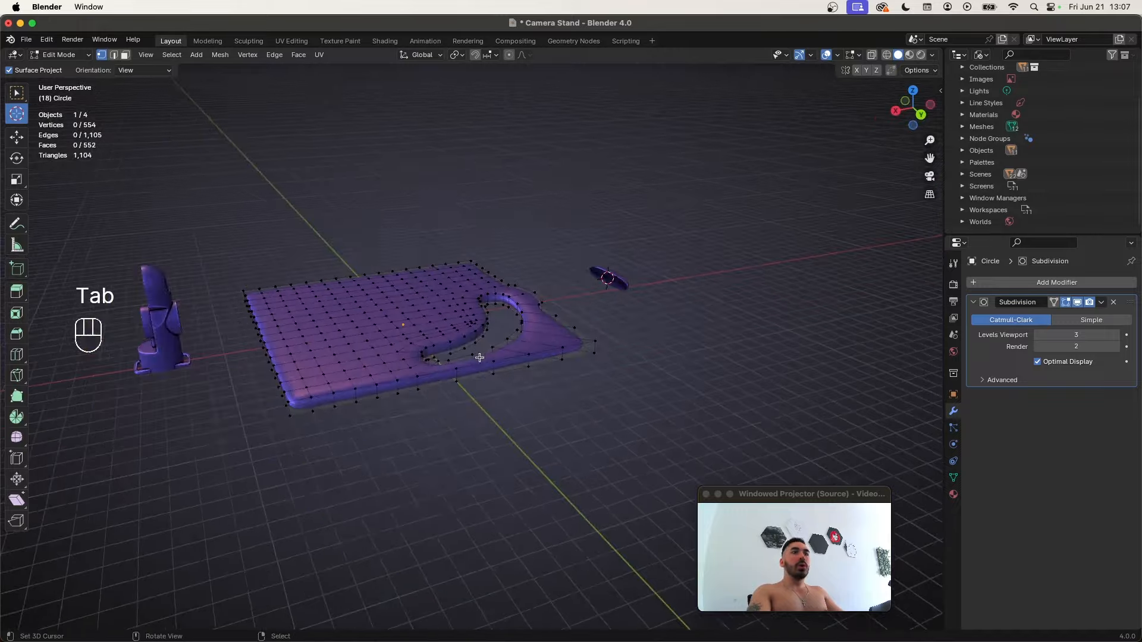
key(3)
scroll(479, 357, up, 3)
right_click(428, 407)
shift+right_click(485, 393)
key(x)
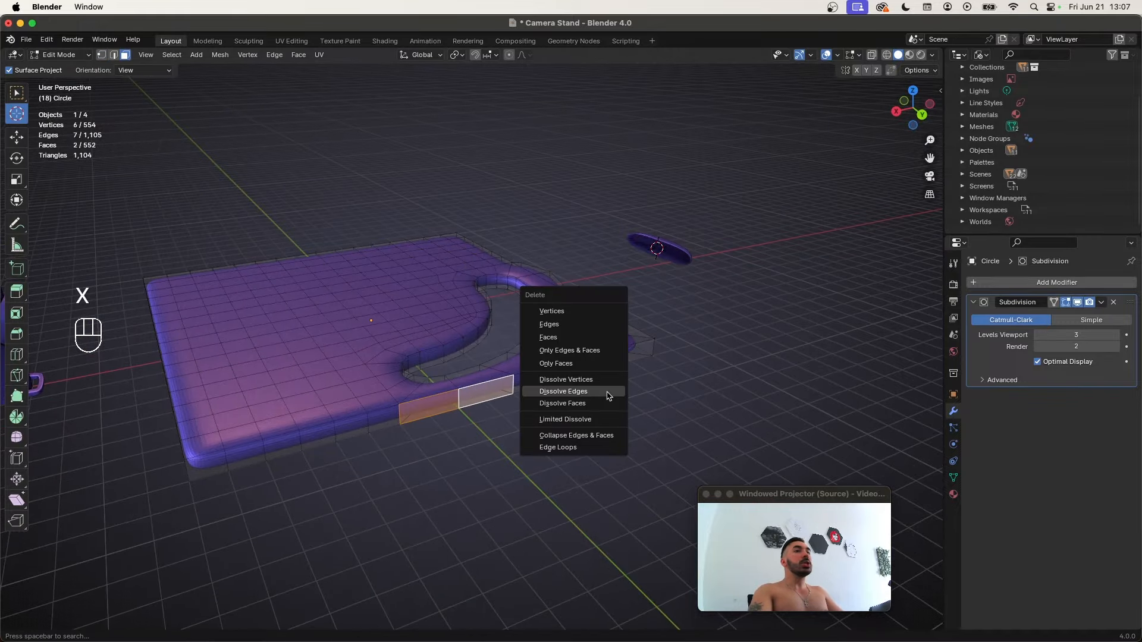
click(560, 350)
Snap the 3D cursor to the midpoint between the two middle vertices of the new side opening
key(1)
shift+right_click(460, 408)
scroll(587, 459, up, 2)
key(shift+s)
click(586, 459)
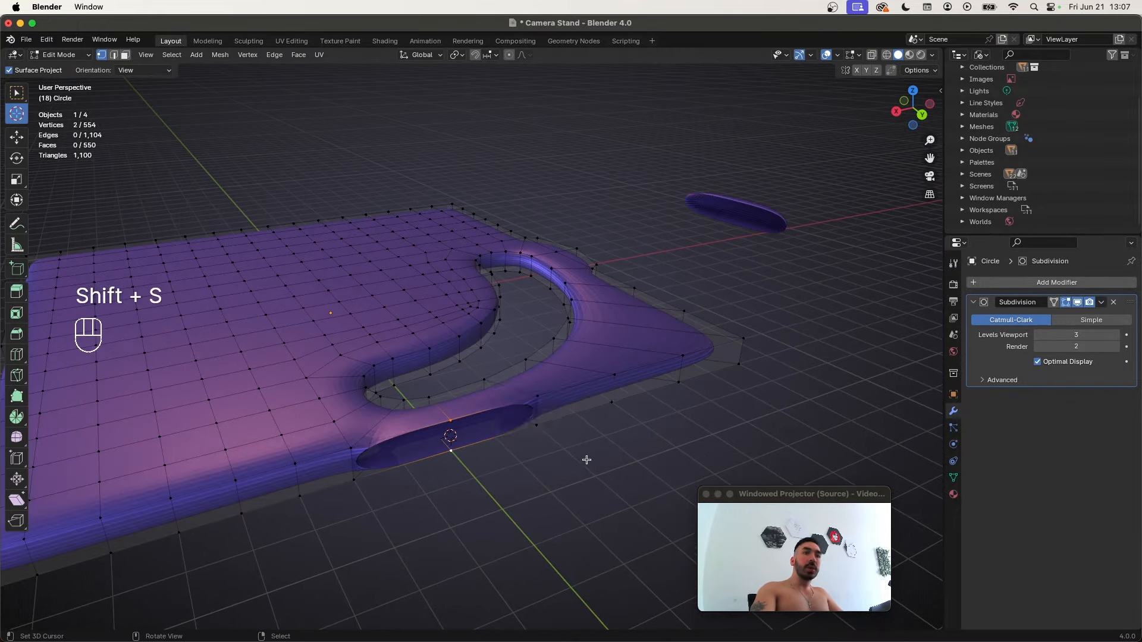
Snap the separated bump object to the 3D cursor at the side opening
key(Tab)
right_click(748, 228)
key(shift+s)
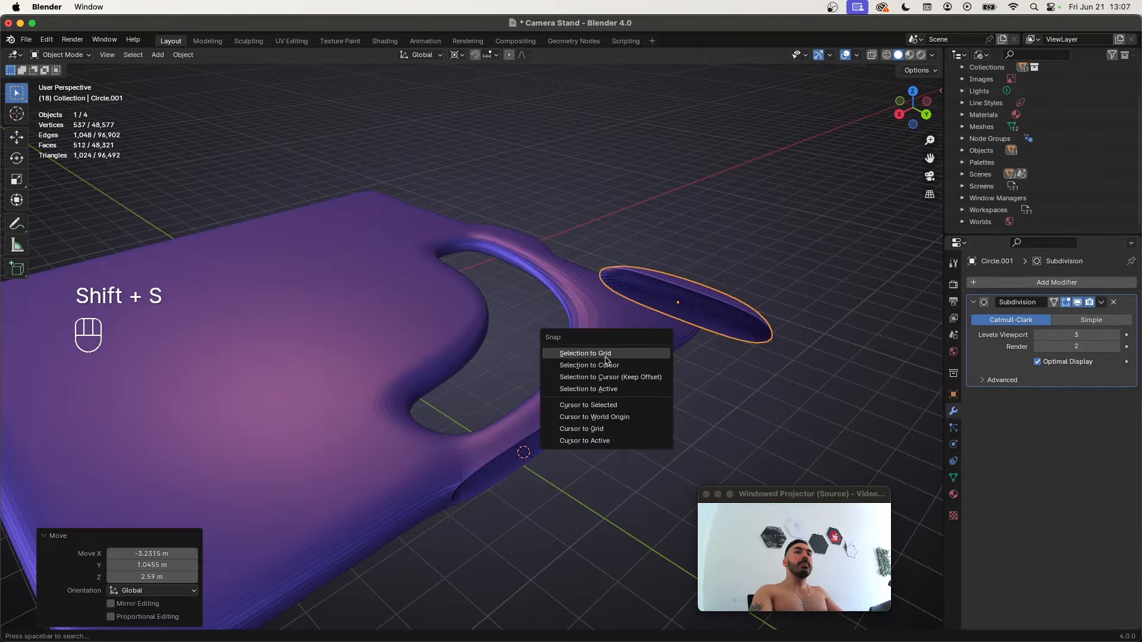
click(600, 366)
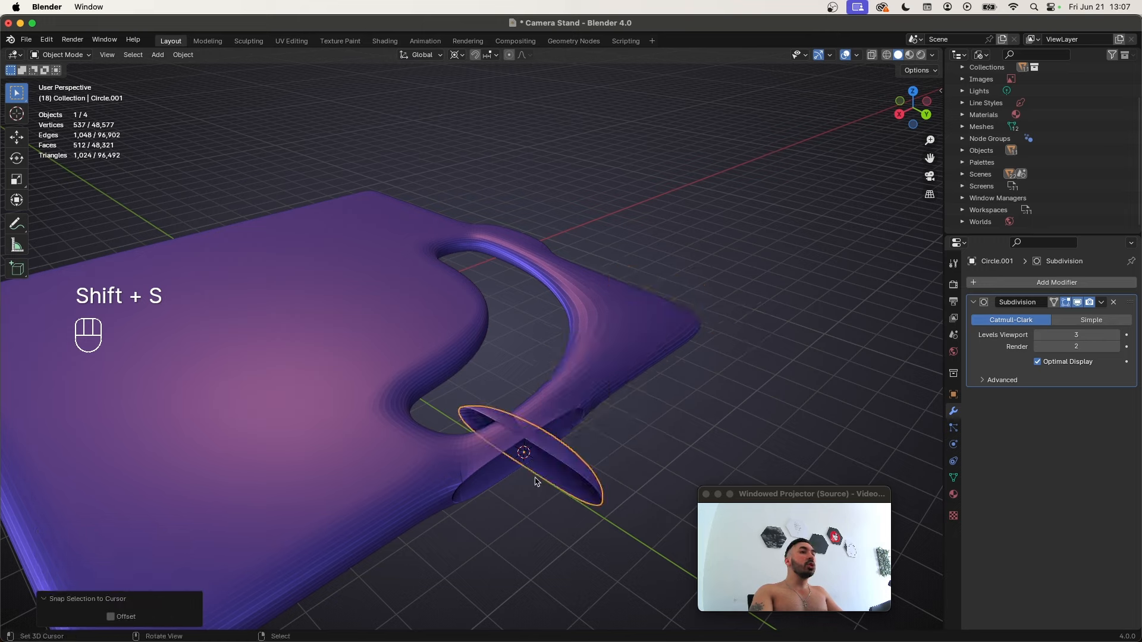
Rotate the bump's mesh by -90° around Z so it fits the side opening
key(Tab)
key(r)
key(z)
key(9)
key(0)
key(Return)
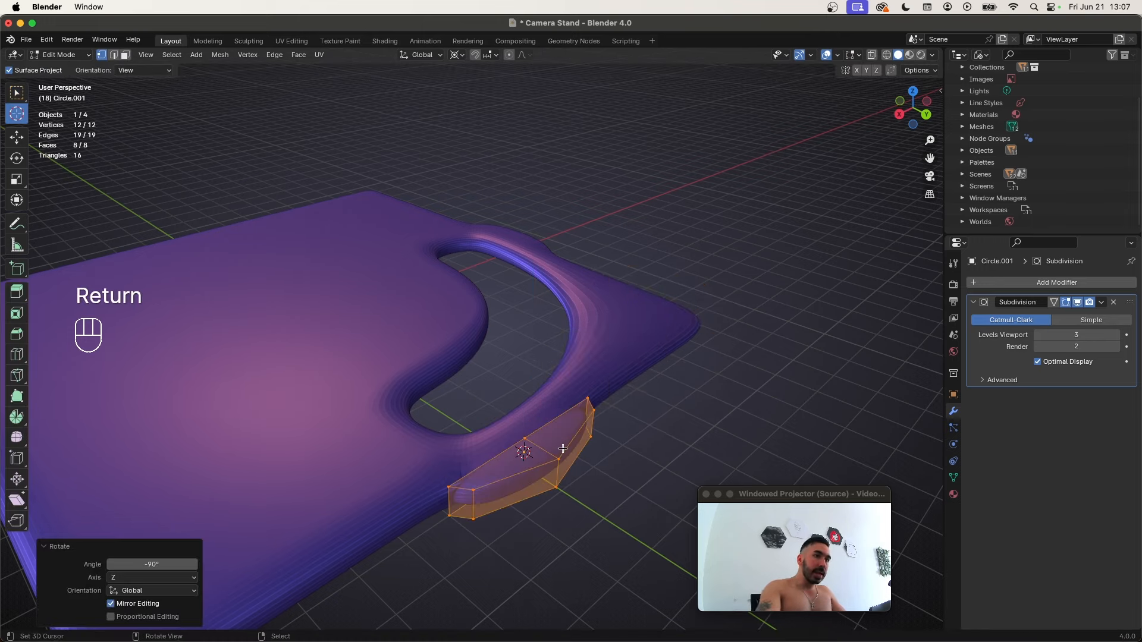
Join the bump with the plate and merge all overlapping vertices by distance
key(Tab)
shift+click(400, 421)
key(super+j)
key(Tab)
key(a)
key(a)
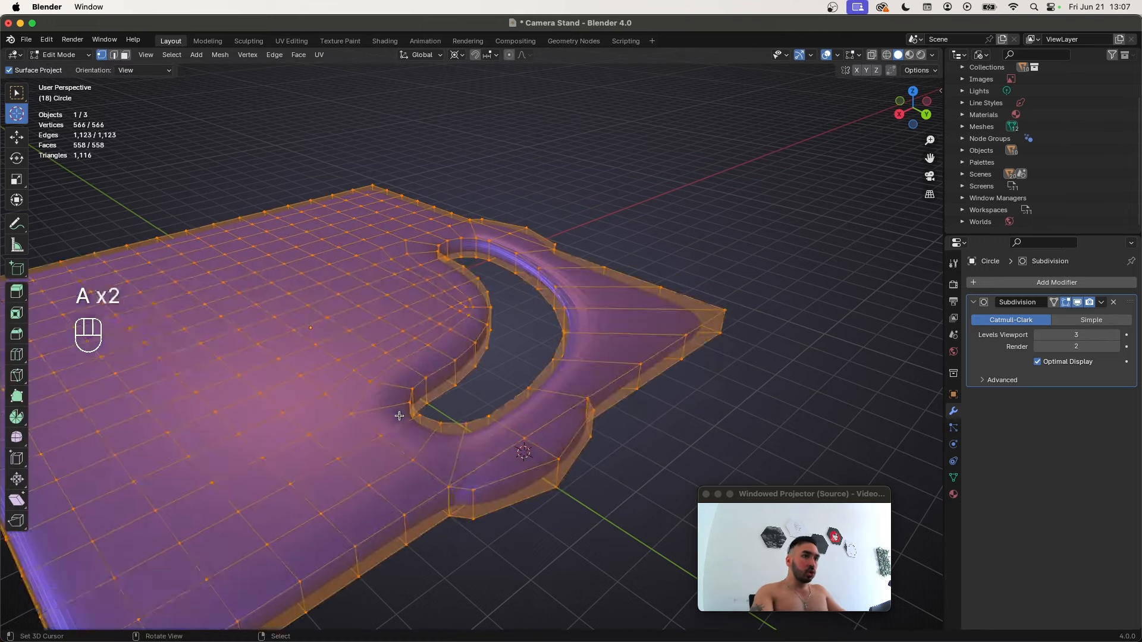
key(shift+w)
key(Tab)
middle_drag(561, 502, 451, 436)
scroll(476, 439, down, 2)
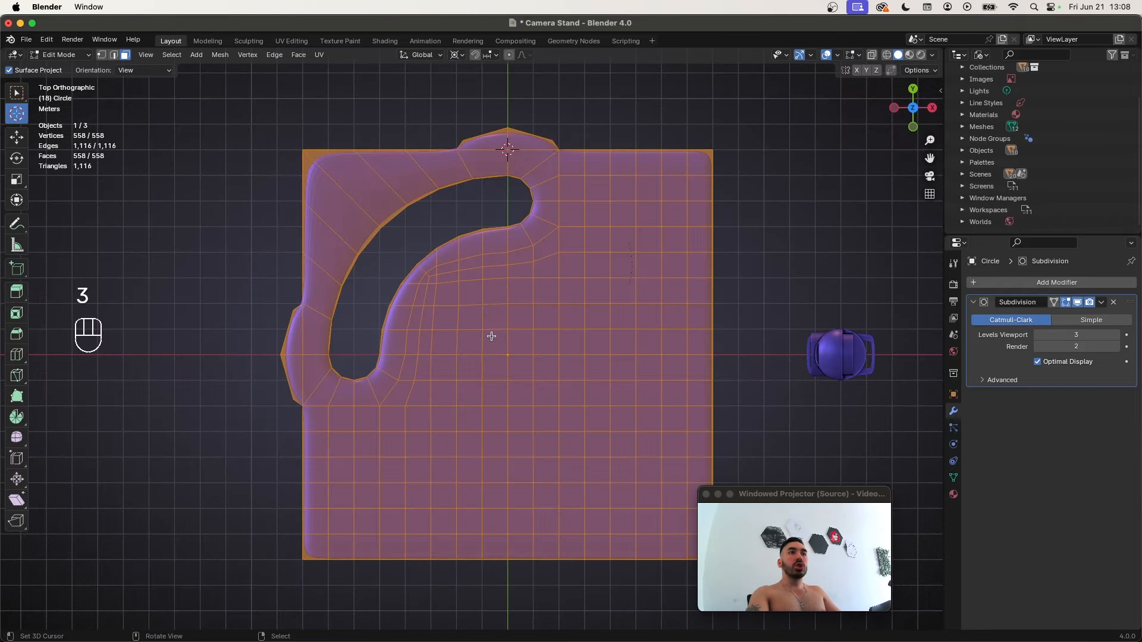
Select the two-face-wide strip of top faces from the plate's centre to the edge opposite the slot
right_click(493, 325)
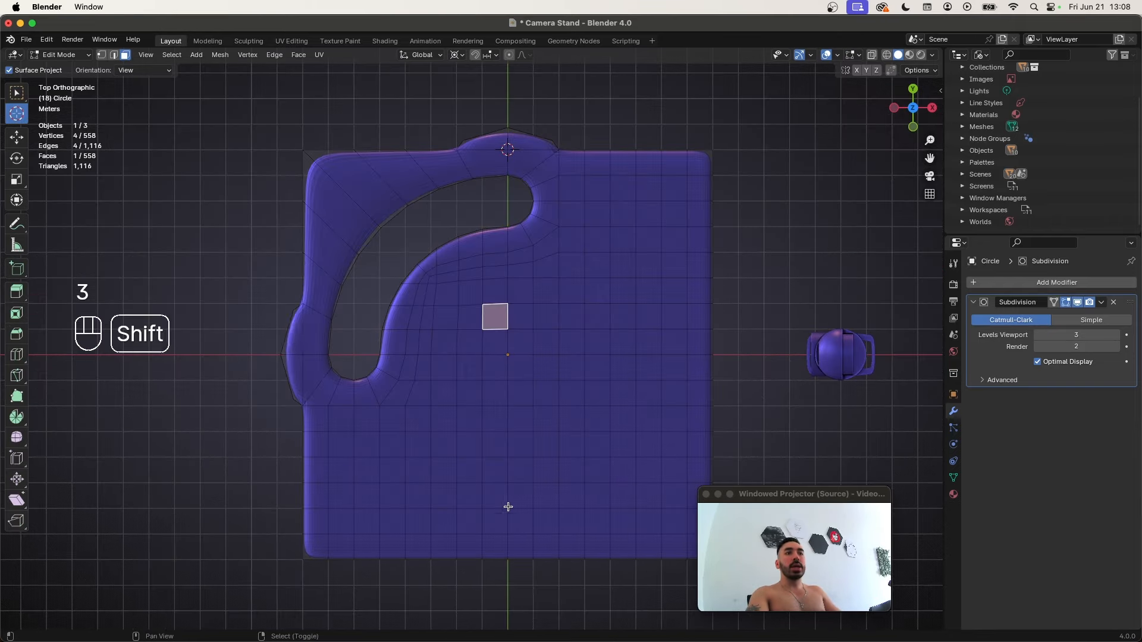
shift+super+right_click(520, 547)
shift+middle_drag(521, 548, 487, 459)
middle_drag(488, 458, 482, 446)
middle_drag(418, 272, 378, 253)
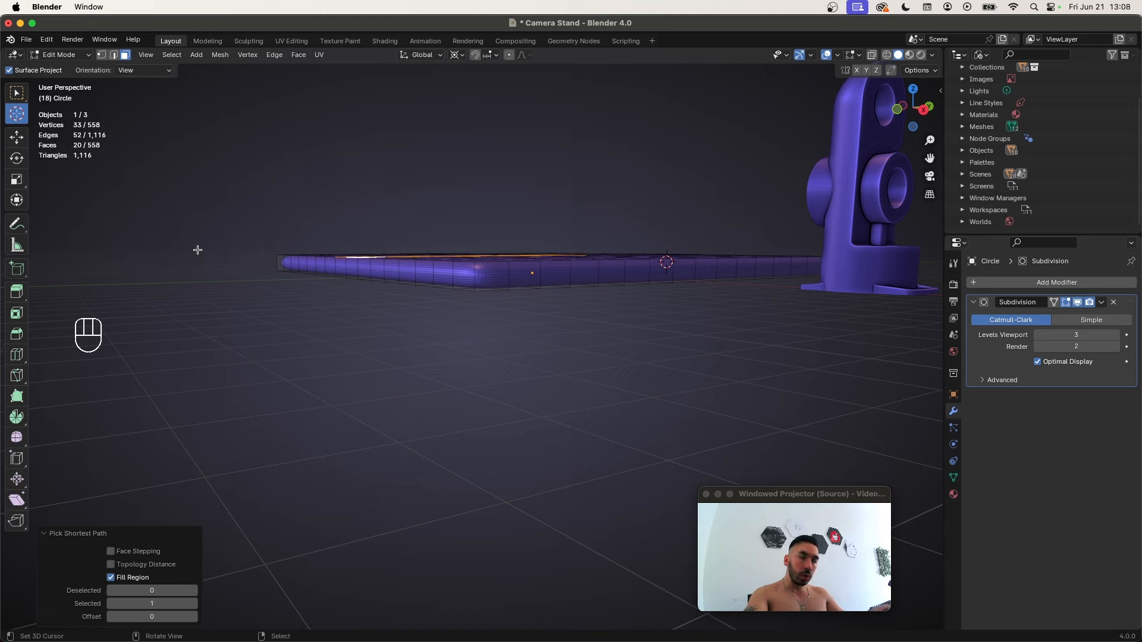
middle_drag(232, 249, 463, 443)
Snap the 3D cursor to the strip's left front vertex and flatten the left vertex column with an X scale of 0
key(1)
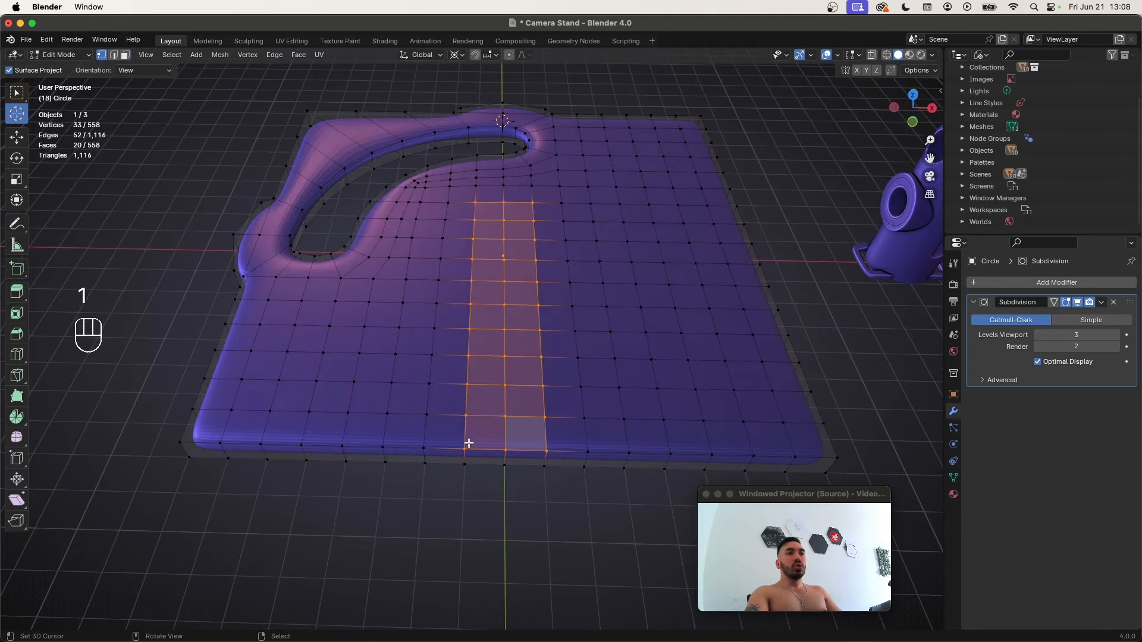
click(463, 446)
key(shift+s)
click(493, 525)
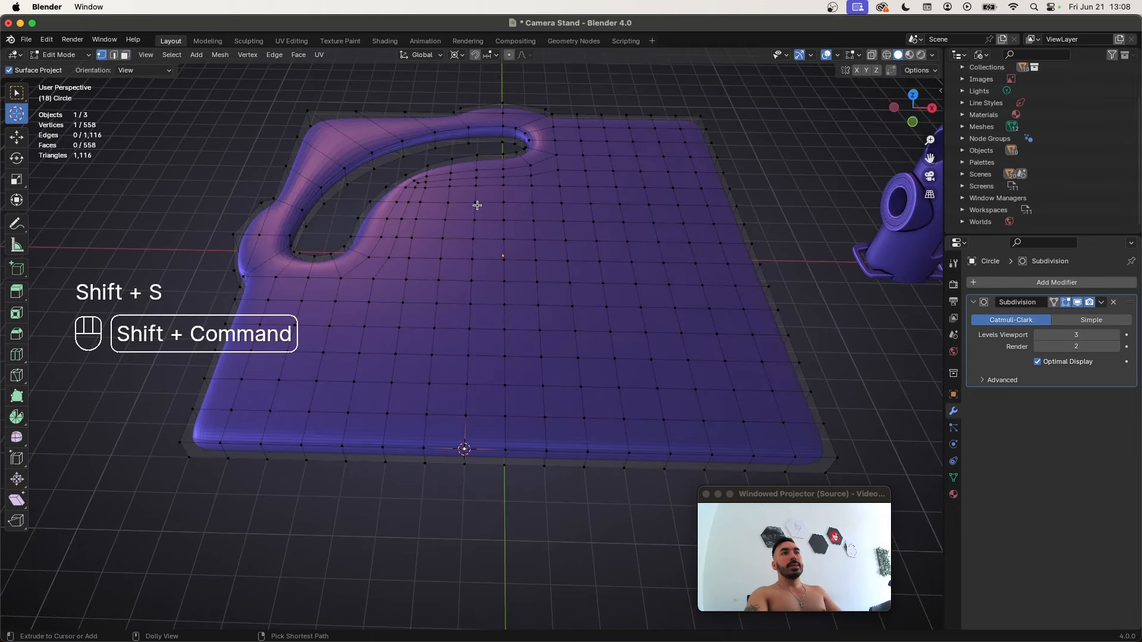
shift+super+click(476, 201)
key(s)
key(x)
key(0)
key(Return)
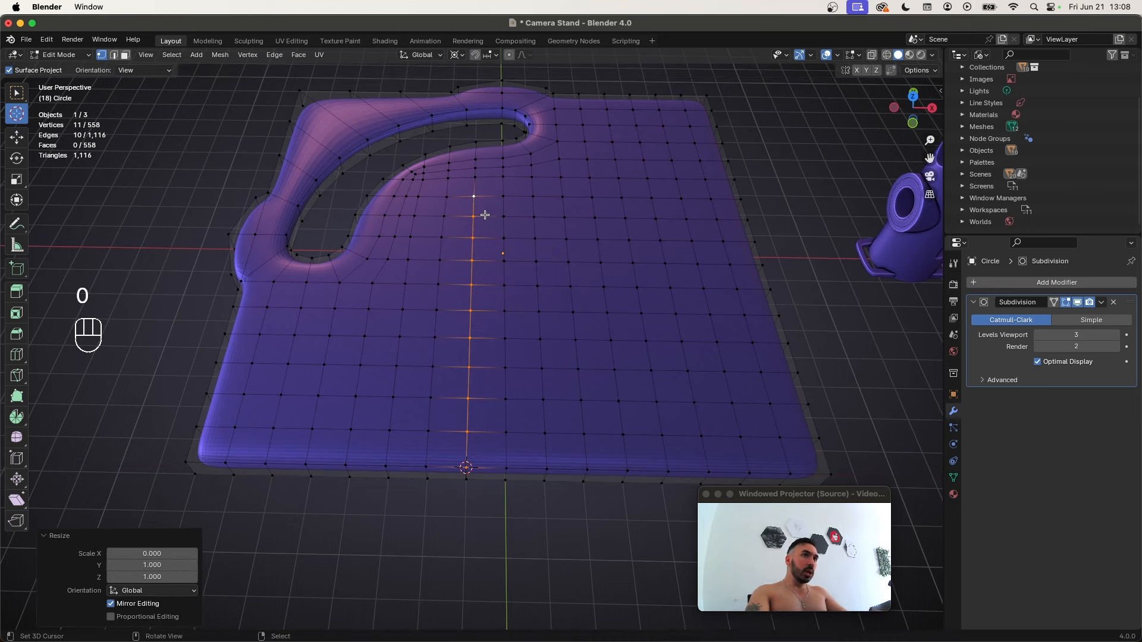
Try to align the strip's right vertex column along X with its front vertex, and undo the attempt
click(546, 468)
key(shift+s)
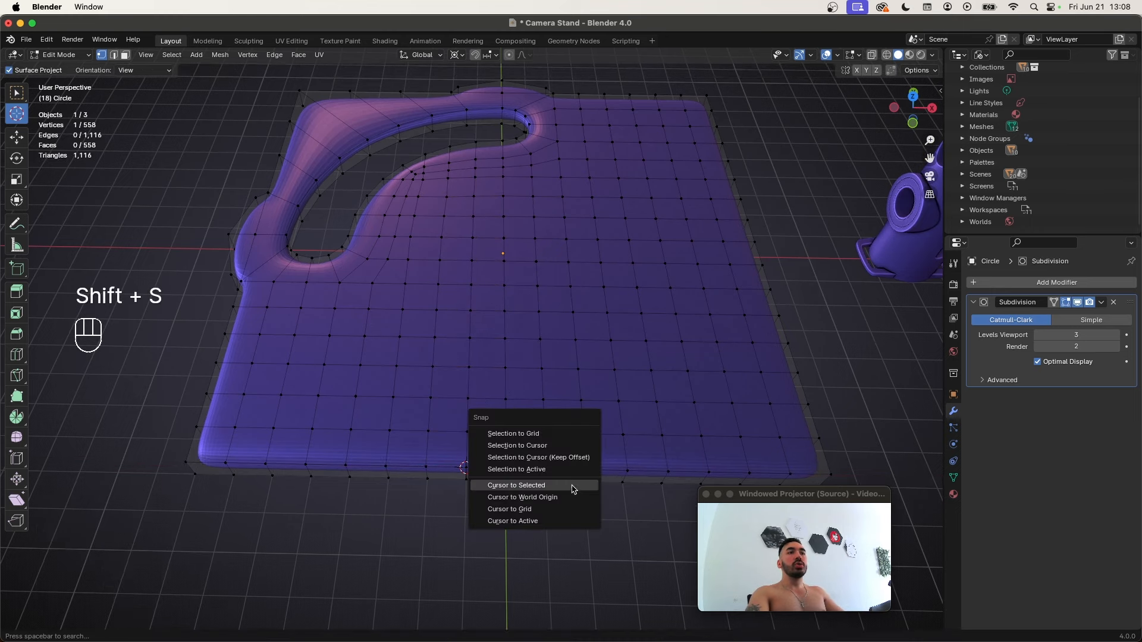
click(573, 481)
shift+super+click(533, 197)
key(s)
key(x)
key(super+z)
key(super+z)
Align the three vertices across the strip's inner end to the 3D cursor with a Y scale of 0
middle_drag(575, 235, 538, 294)
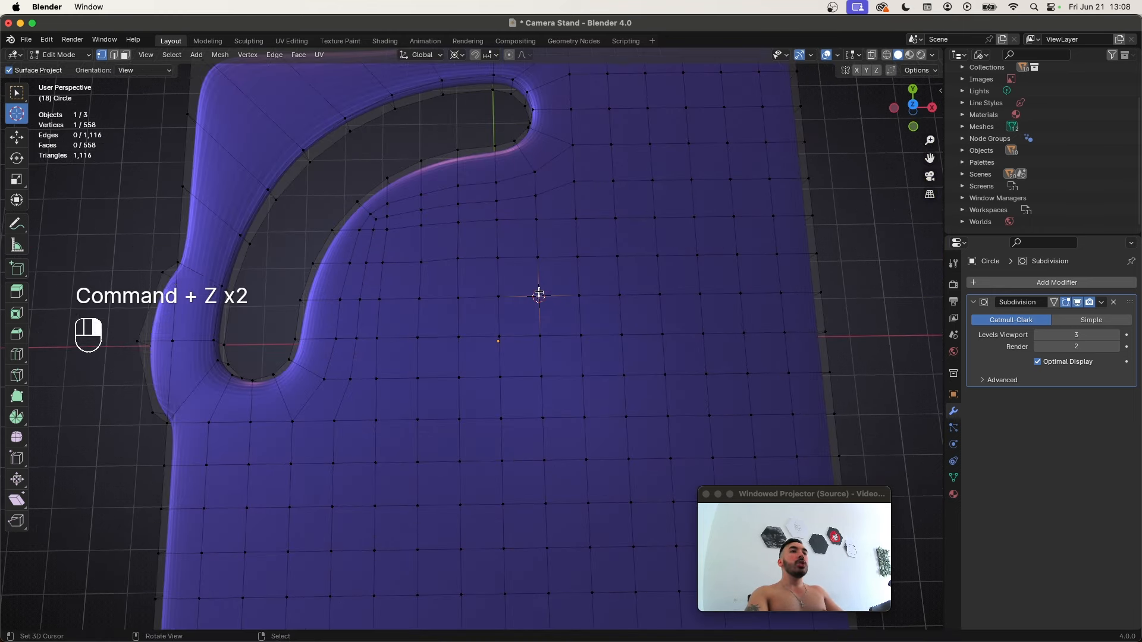
shift+super+click(458, 297)
key(s)
key(y)
key(0)
key(Return)
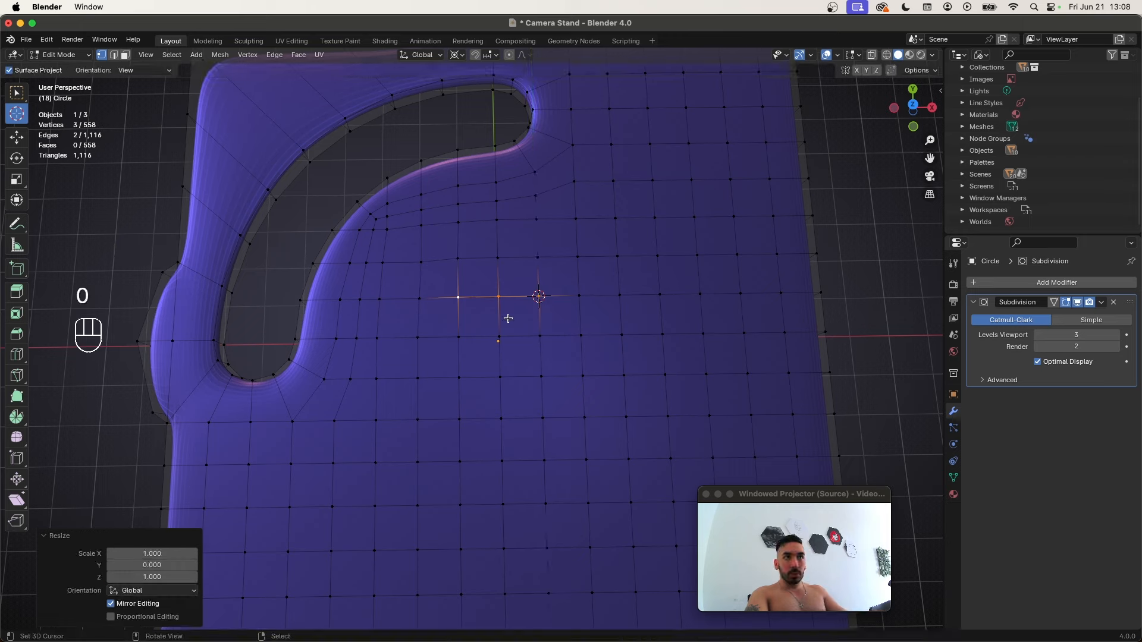
Select the two-face-wide strip from the plate's centre down over its front side and inset it
scroll(492, 320, down, 5)
key(3)
click(471, 297)
middle_drag(471, 298, 509, 458)
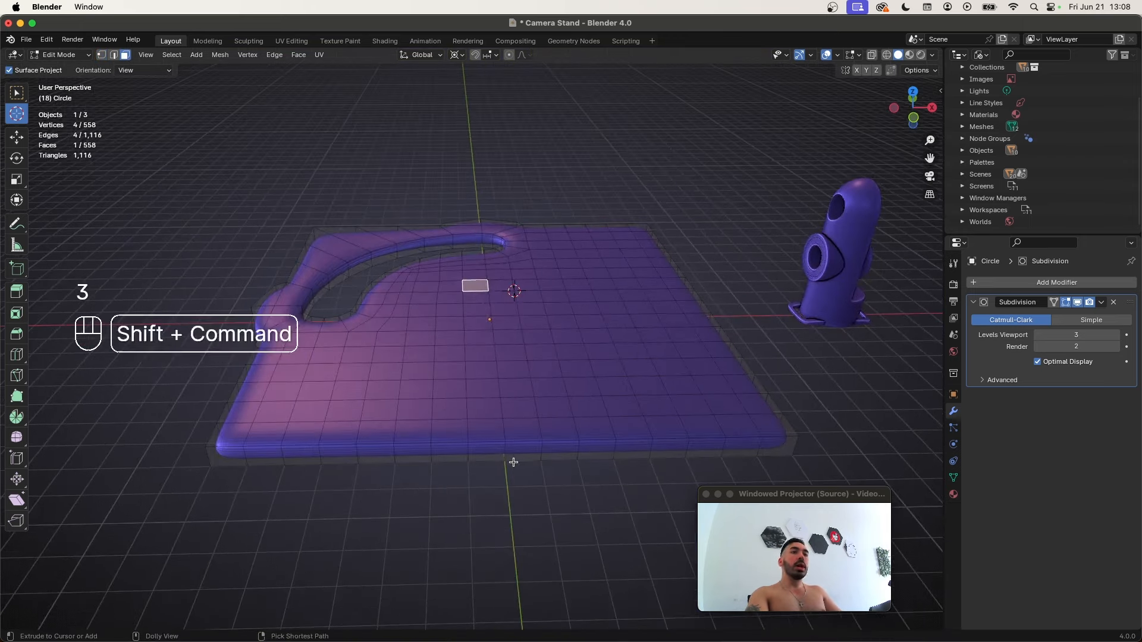
shift+super+click(509, 459)
scroll(502, 438, up, 4)
key(i)
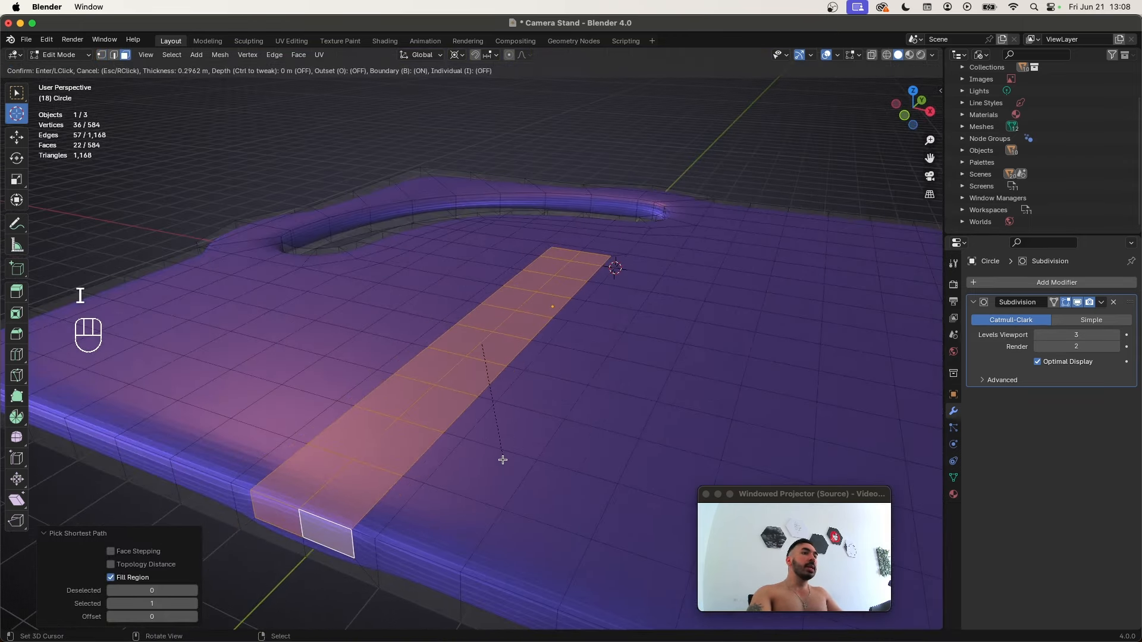
click(475, 473)
Narrow the inset strip by scaling it along X to about 0.86
middle_drag(475, 472, 654, 422)
key(s)
key(x)
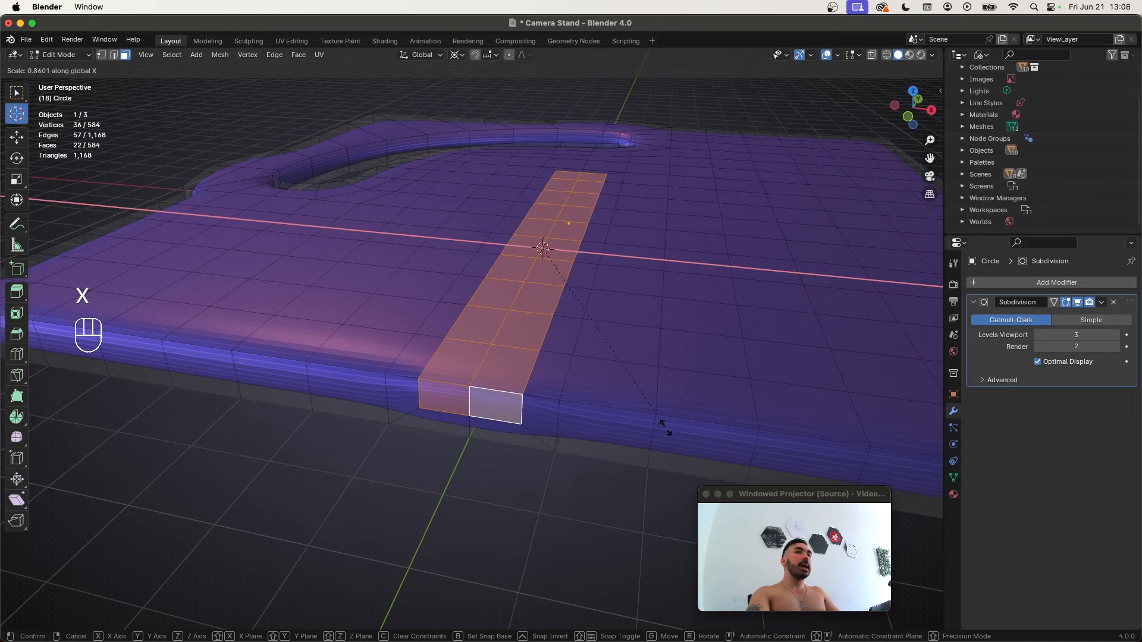
click(666, 427)
Select only the top faces of the inset strip and extrude them upward into a ridge
scroll(591, 354, down, 3)
middle_drag(591, 354, 611, 401)
key(3)
shift+super+click(681, 309)
scroll(612, 384, up, 2)
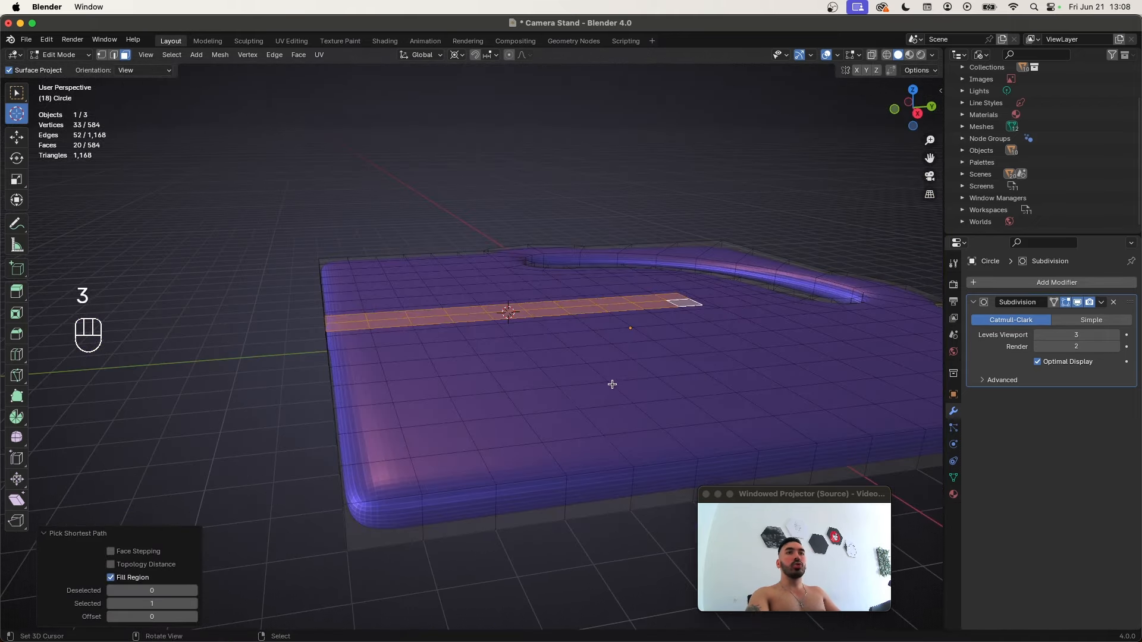
key(e)
click(612, 357)
Raise the edges at the ridge's outer end along Z to start a slope
key(2)
key(2)
scroll(500, 375, up, 2)
middle_drag(500, 375, 375, 324)
key(g)
key(z)
click(399, 342)
Raise the three outermost vertices at the ridge's end further along Z to form a peak
key(1)
drag(311, 278, 332, 253)
key(g)
key(z)
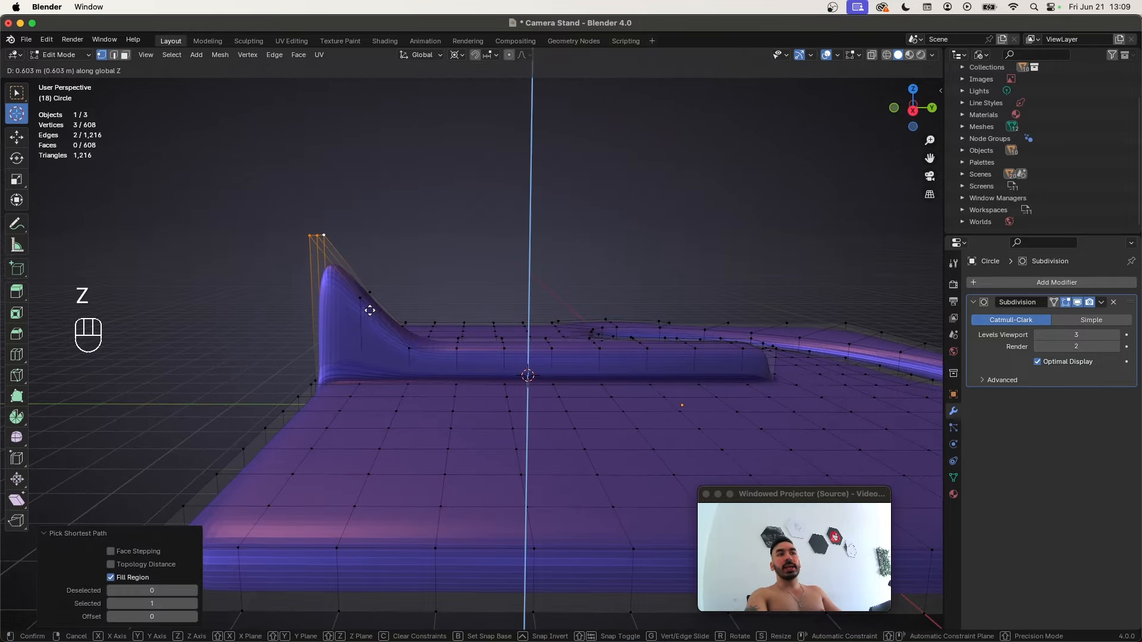
click(338, 239)
Select the three lengthwise edge rows running along the top of the sloped ridge
right_click(408, 353)
middle_drag(408, 353, 401, 382)
shift+super+right_click(400, 382)
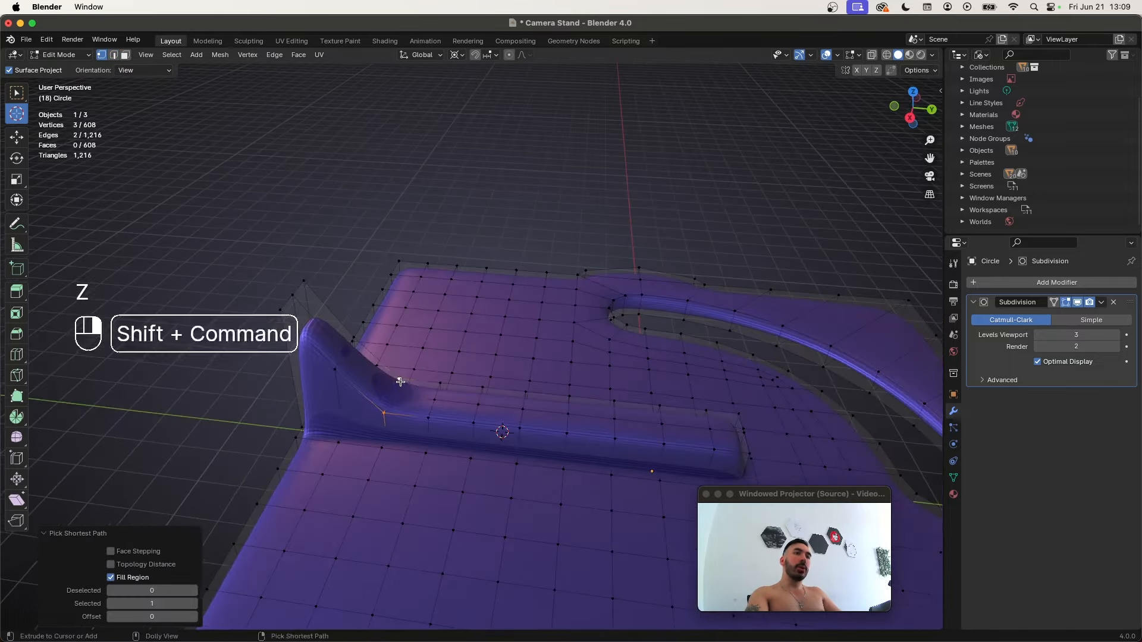
key(2)
alt+right_click(354, 327)
middle_drag(316, 297, 324, 316)
key(1)
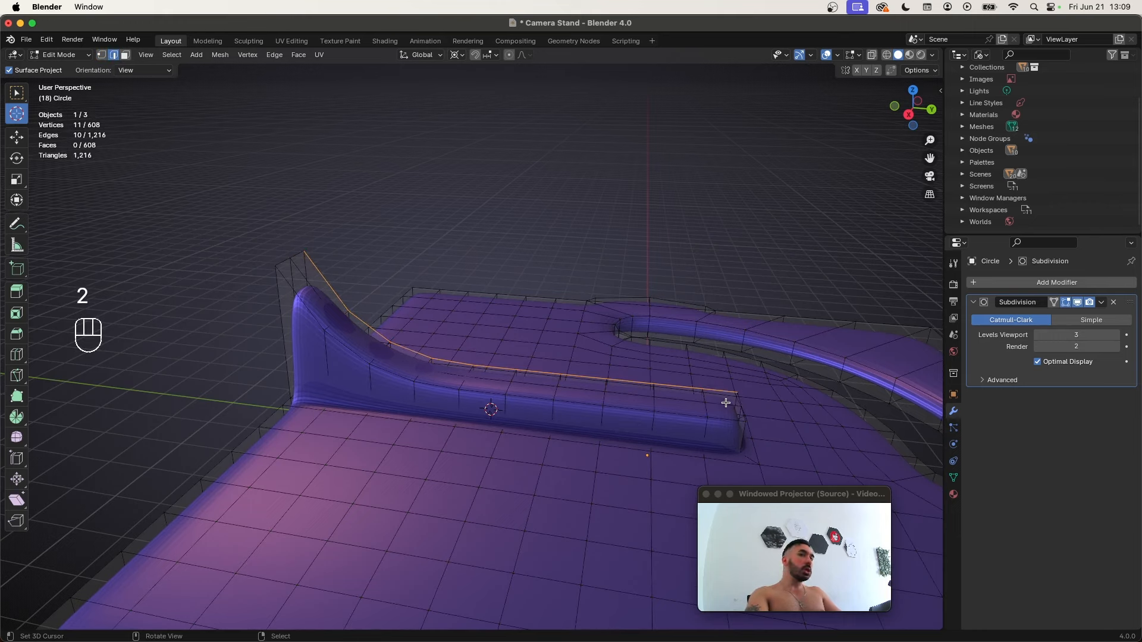
shift+super+right_click(304, 279)
shift+right_click(297, 294)
shift+super+right_click(717, 426)
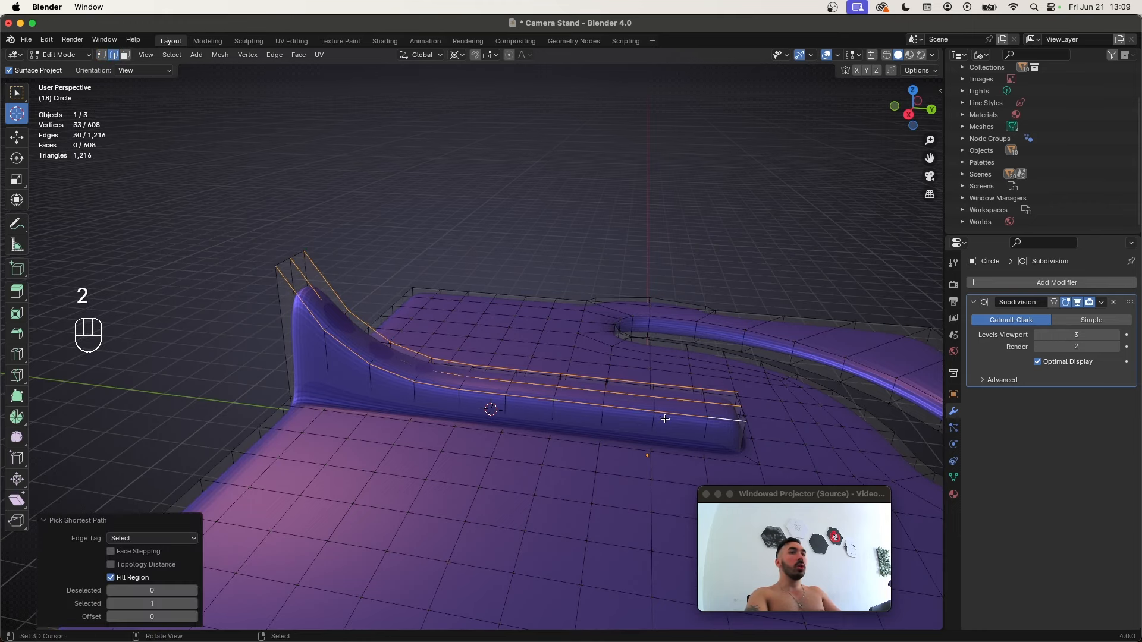
Relax the ridge's selected top edge rows with LoopTools, using 10 iterations
middle_drag(654, 416, 624, 409)
key(w)
mouse_move(238, 260)
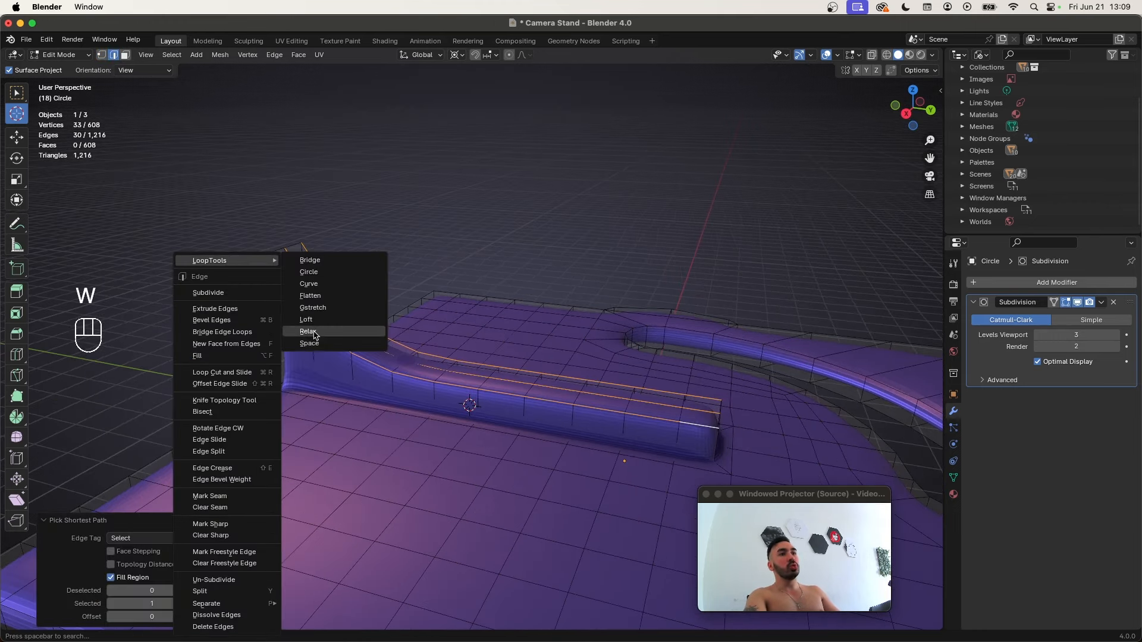
click(314, 335)
middle_drag(374, 376, 403, 366)
click(119, 577)
click(109, 604)
click(120, 605)
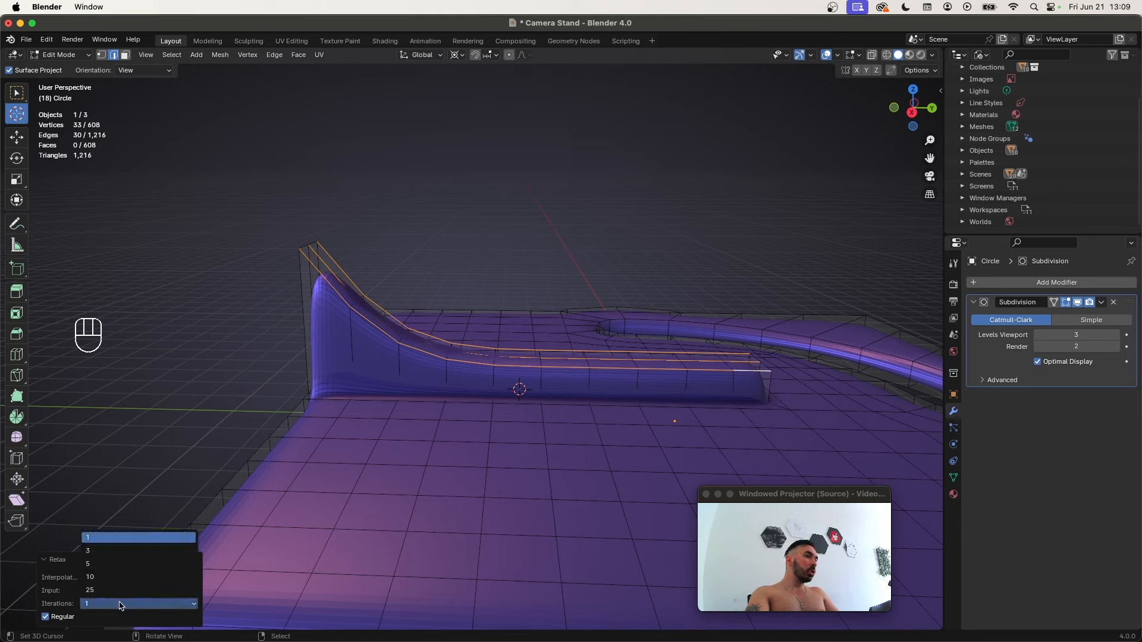
click(113, 577)
Rescale the ridge's top edge rows along Z and lower them by about 0.23 m
middle_drag(571, 428, 585, 440)
key(s)
key(z)
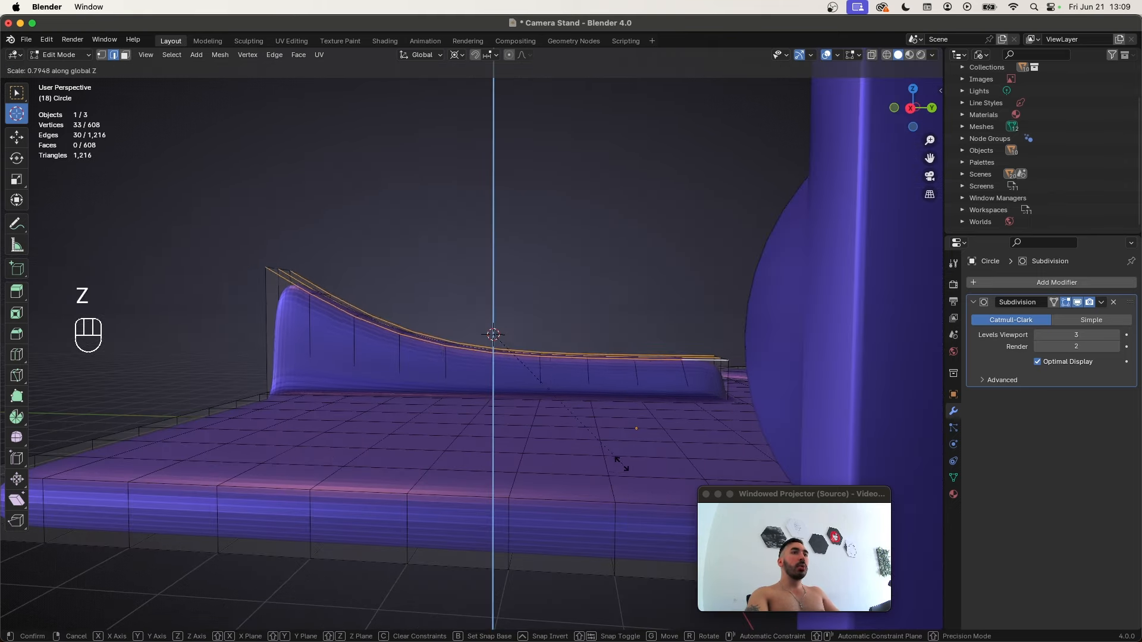
click(586, 441)
key(s)
key(z)
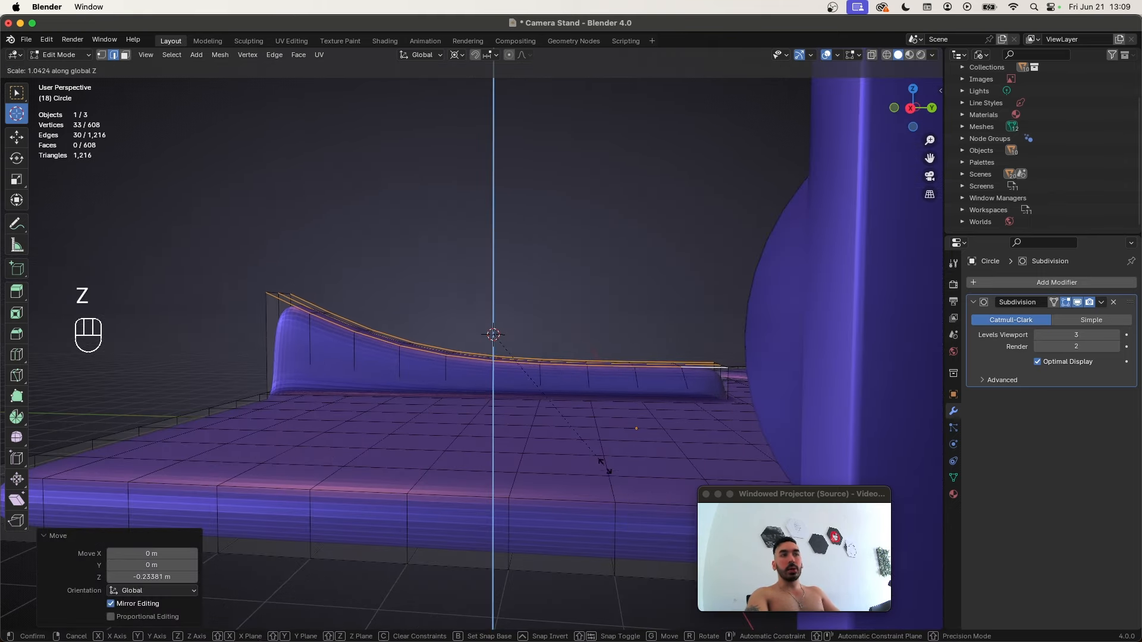
click(604, 462)
Slide a short path of vertices on the ridge along its adjoining edges
key(Tab)
middle_drag(616, 474, 470, 432)
key(Tab)
key(1)
right_click(530, 387)
ctrl+right_click(538, 358)
key(g)
key(g)
middle_drag(587, 392, 499, 388)
click(577, 393)
key(Tab)
key(Tab)
Snap the 3D cursor to the edge at the ridge's outer end and add a 12-vertex circle of 1 m radius there
key(2)
right_click(485, 339)
key(shift+s)
click(556, 418)
key(shift+a)
click(513, 413)
Rotate the circle 90° about Y and move it outward along Y, away from the ridge's end
scroll(513, 413, down, 4)
key(r)
key(y)
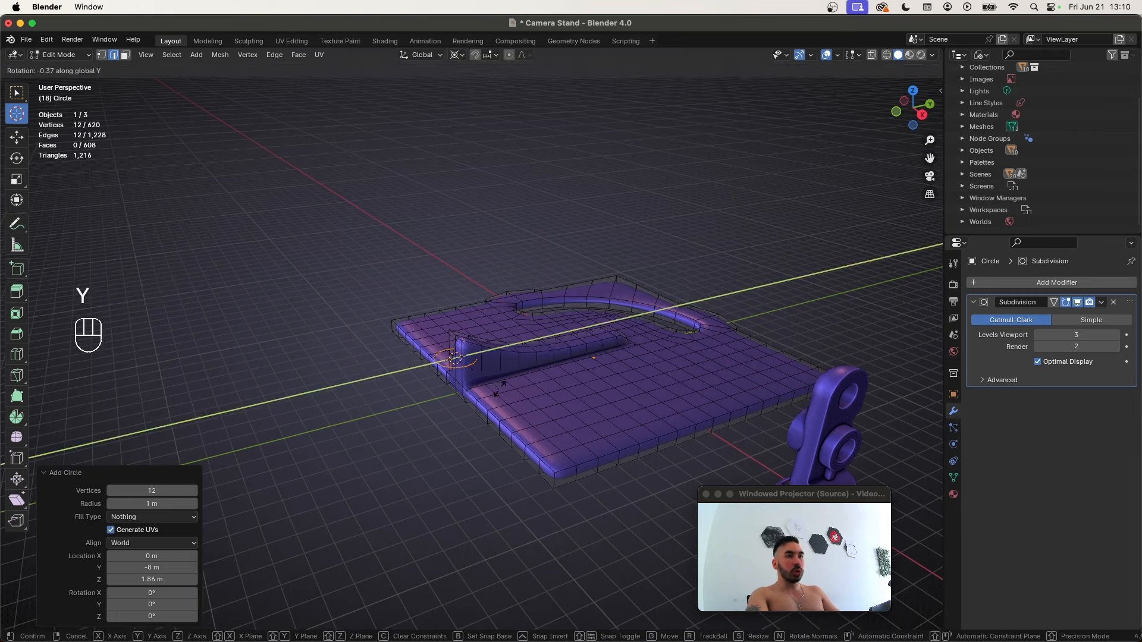
key(0)
key(Return)
key(g)
key(x)
key(y)
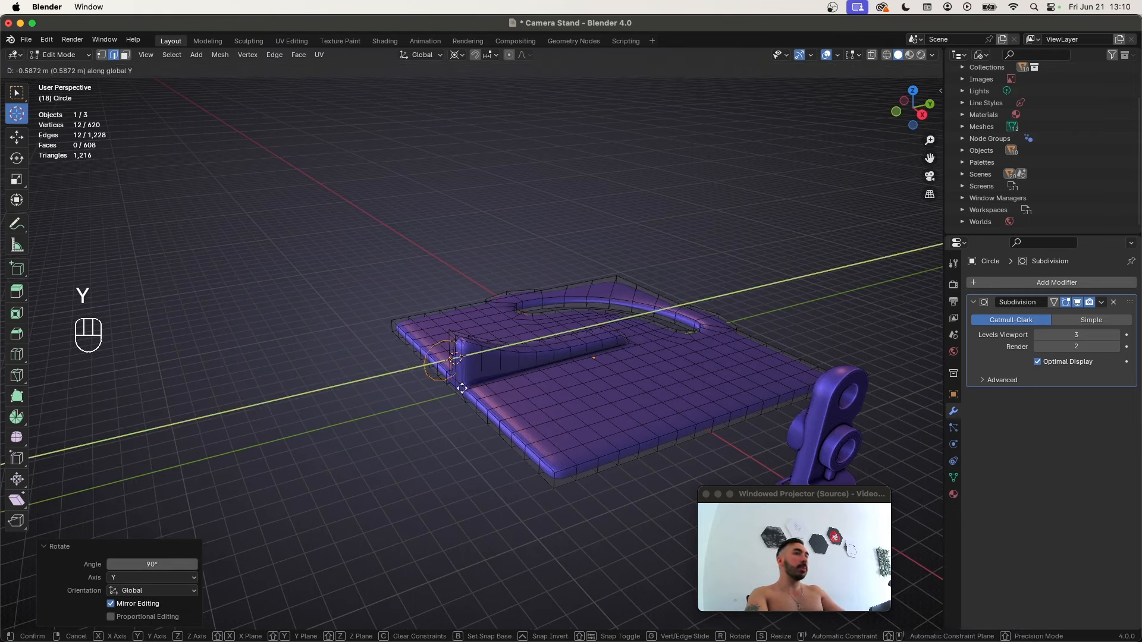
click(460, 399)
Snap the 3D cursor to the circle's centre and scale the circle up by about 2.2
key(shift+s)
click(460, 396)
middle_drag(459, 395, 410, 384)
key(s)
click(475, 416)
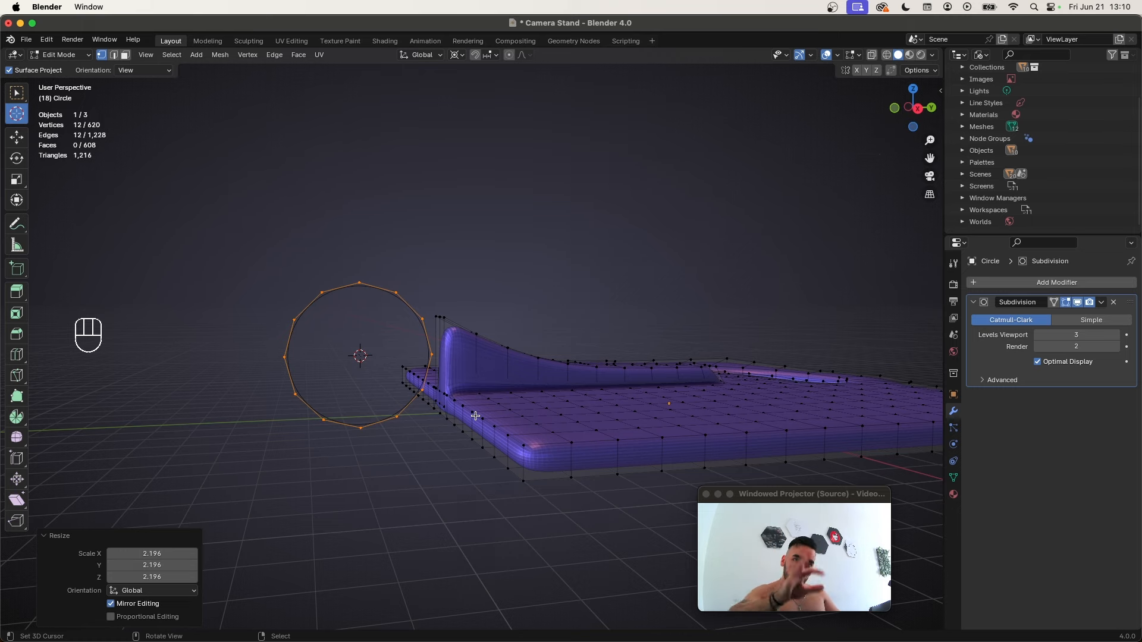
Rotate the circle in the side view so its segments lie flat towards the ridge and base, and reposition it along Y
key(KP_3)
key(r)
click(517, 451)
scroll(518, 364, up, 2)
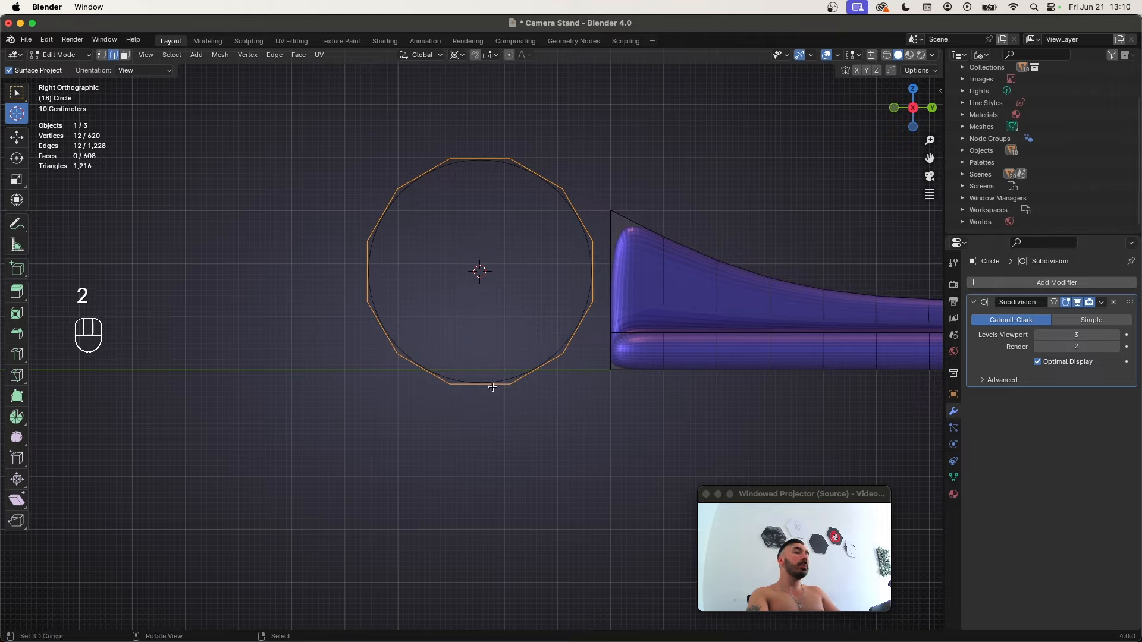
key(1)
scroll(492, 387, up, 1)
shift+middle_drag(522, 384, 484, 426)
key(g)
key(z)
key(y)
click(461, 381)
Recentre the 3D cursor on the moved circle and scale the circle by about 1.03
middle_drag(467, 372, 523, 395)
key(shift+s)
click(523, 395)
key(s)
click(535, 395)
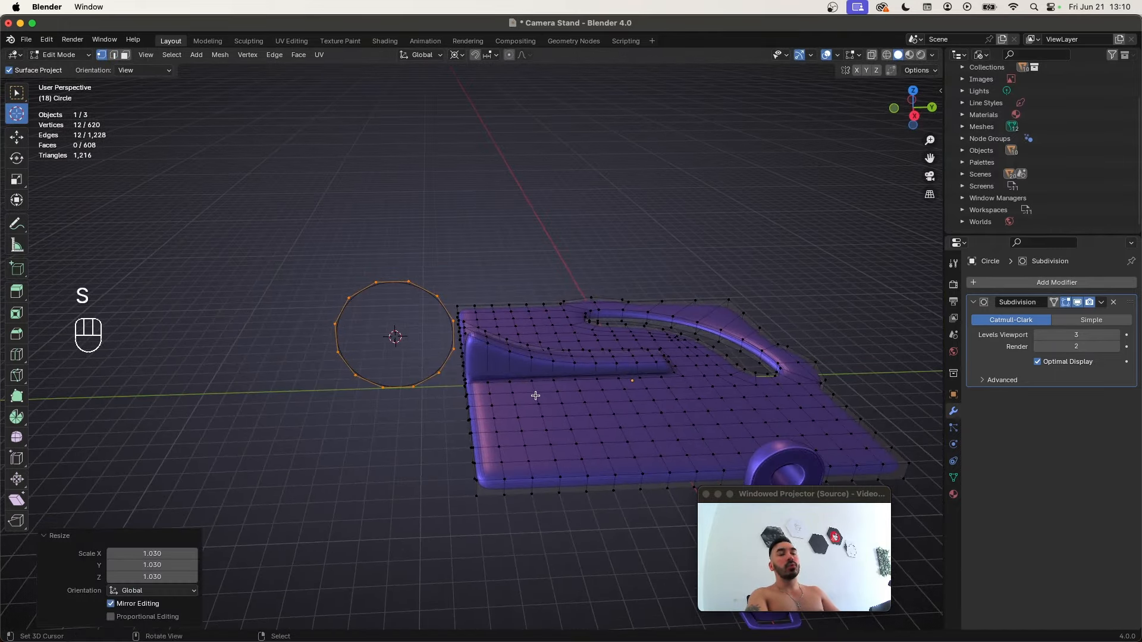
Extrude the circle in place and scale the new loop outward by about 1.15 to form a flat ring
key(KP_1)
key(KP_3)
key(e)
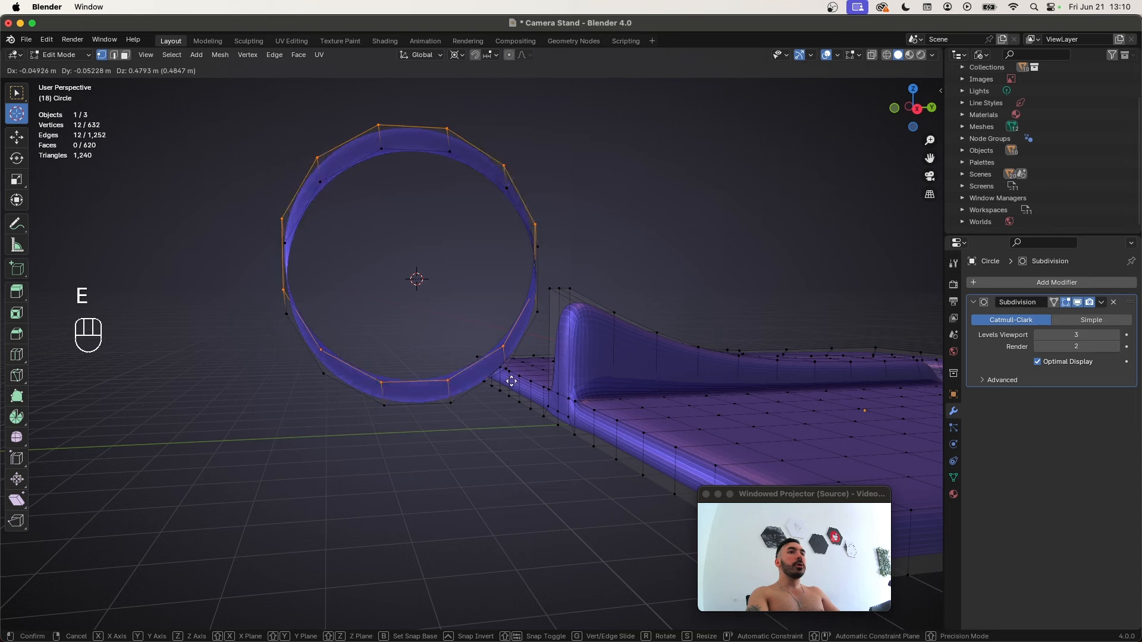
right_click(532, 387)
key(s)
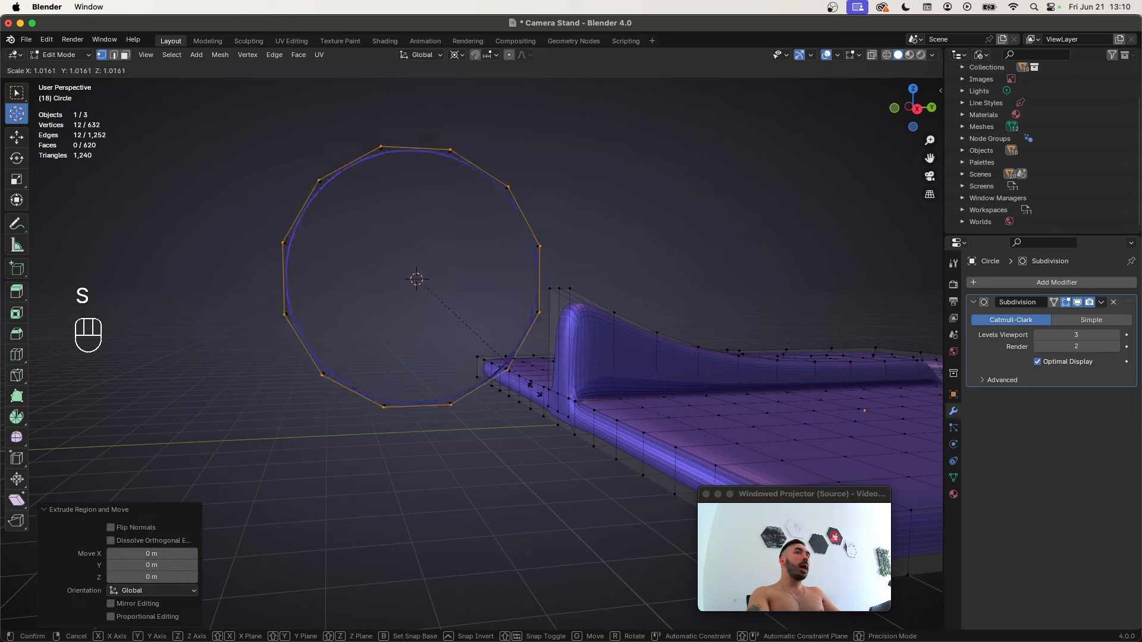
click(553, 406)
middle_drag(553, 405, 320, 353)
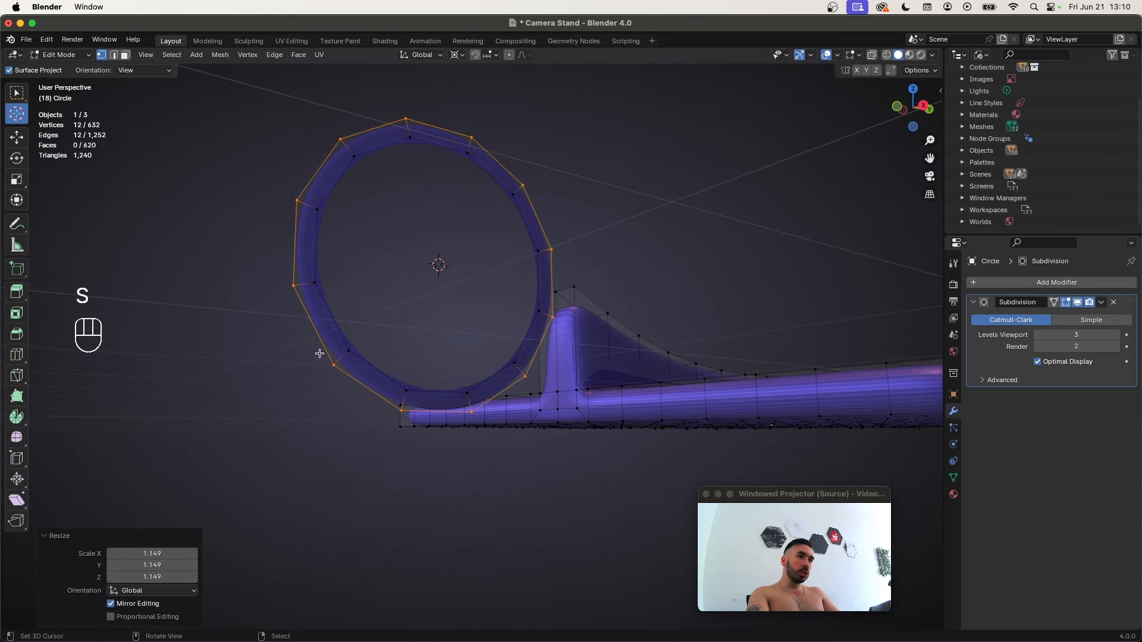
Snap the 3D cursor to the ring's bottom edge and align the edges below the ridge's end to it with Z scale 0
middle_drag(481, 314, 470, 389)
scroll(469, 390, up, 3)
key(2)
right_click(410, 458)
key(shift+s)
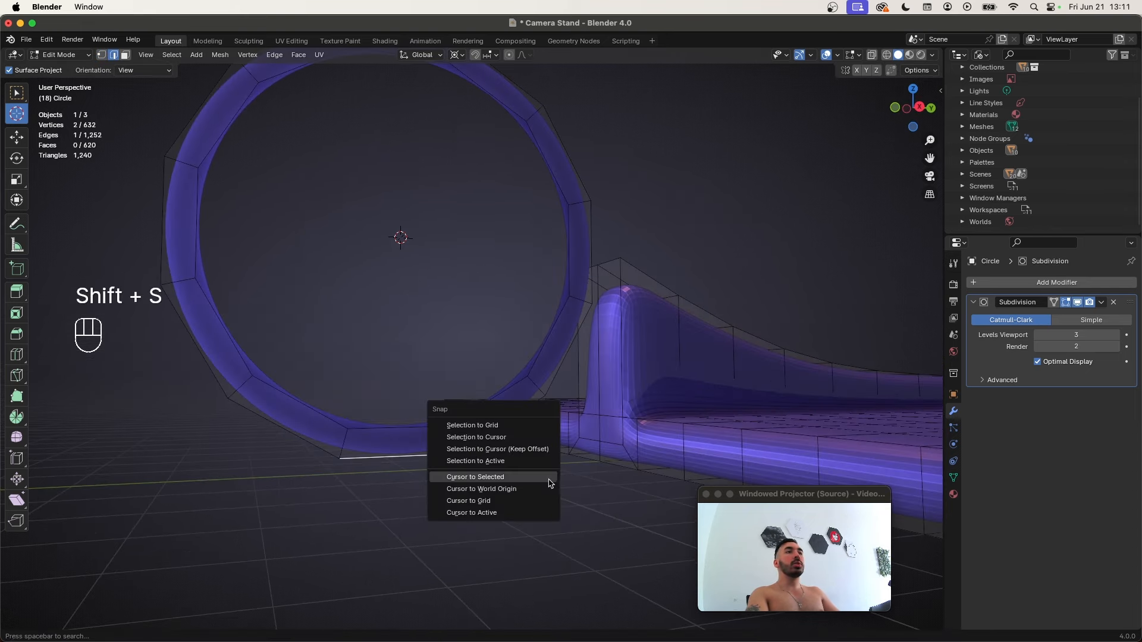
click(549, 481)
key(s)
key(z)
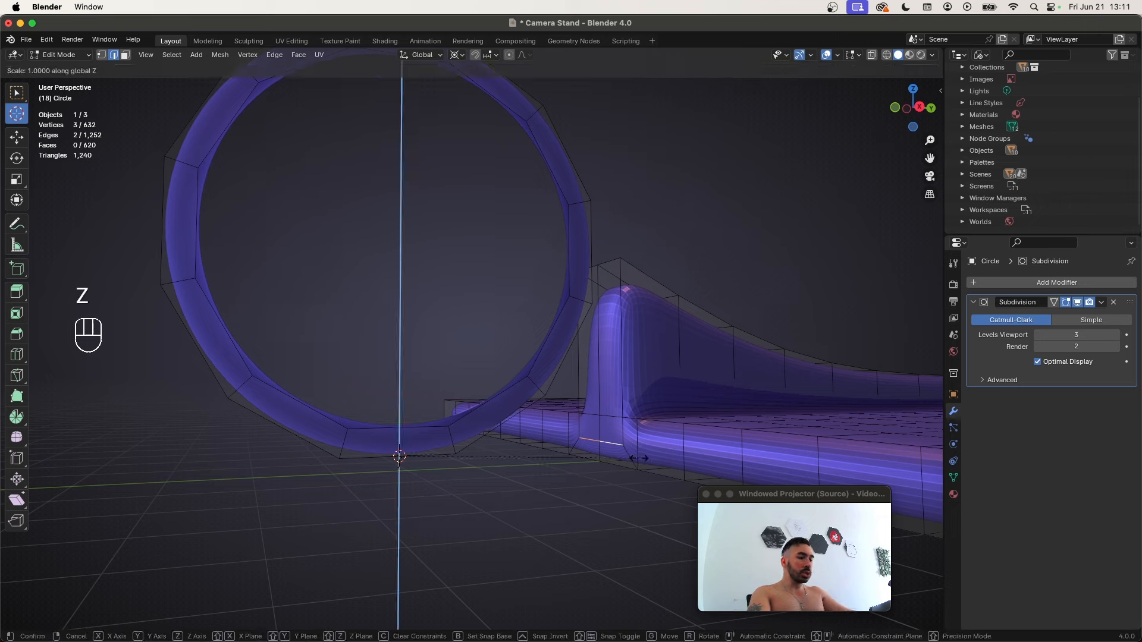
key(0)
click(573, 440)
Delete the middle vertex on the ridge's outer end to open that end
middle_drag(573, 440, 420, 443)
key(1)
right_click(547, 382)
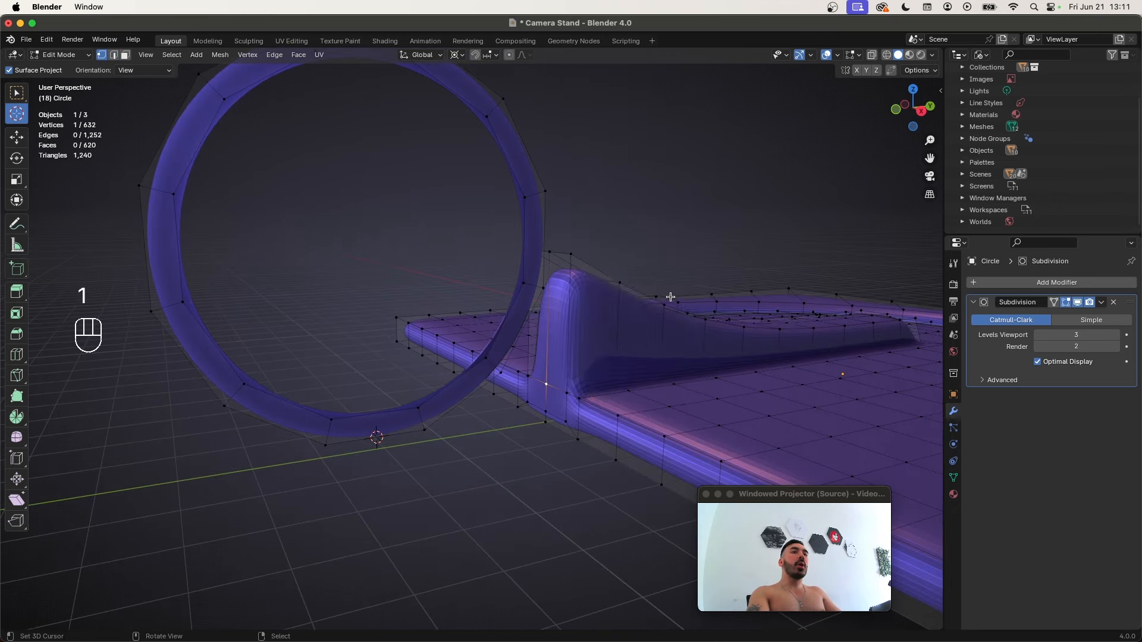
key(x)
click(658, 273)
Snap the 3D cursor to the ridge's top side corner and align the ring's faces to it with X scale 0
key(1)
middle_drag(533, 288, 475, 380)
key(shift+s)
click(599, 290)
key(3)
alt+click(452, 387)
key(s)
key(x)
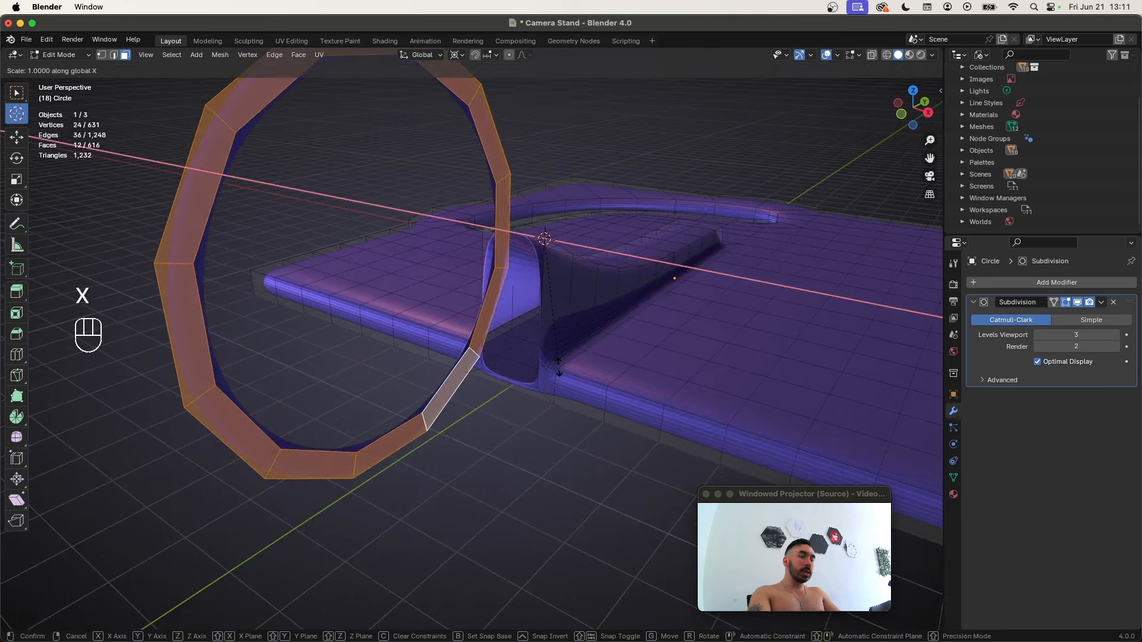
key(0)
click(558, 366)
Add a lengthwise loop cut along the ridge's side and widen the flat ring around its centre
middle_drag(559, 366, 458, 417)
key(1)
key(super+r)
click(461, 428)
Fill the gap between the ring's outer edges and the ridge's end with faces, and save the file
key(2)
click(436, 396)
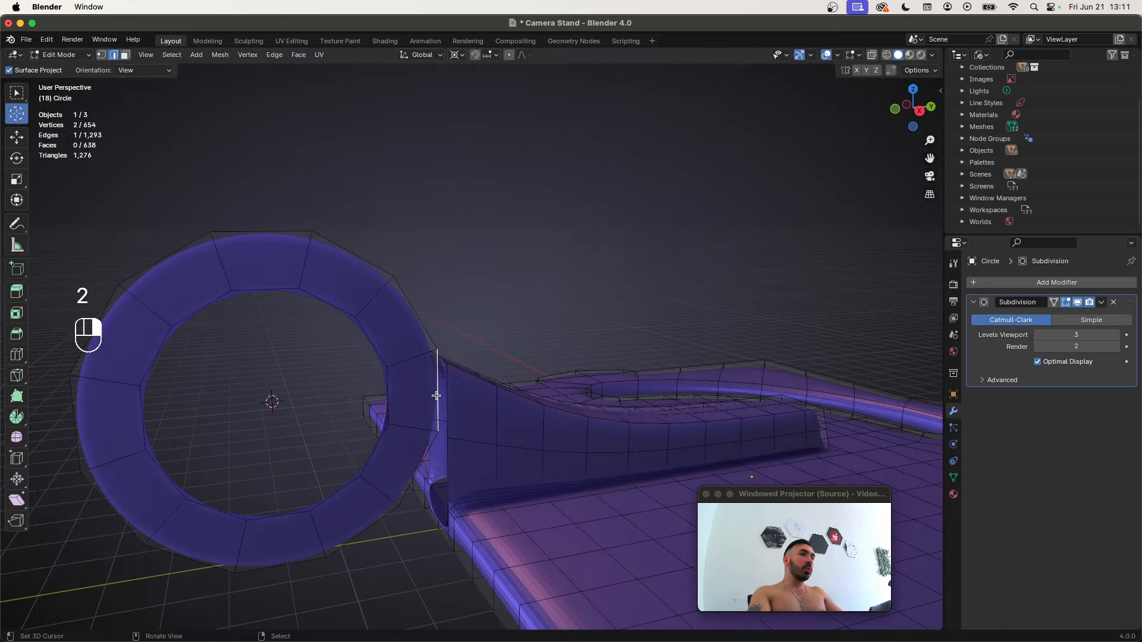
key(f)
middle_drag(437, 379, 484, 334)
key(2)
click(408, 441)
key(f)
key(super+s)
Place the 3D cursor at the middle of the ridge's outer end
key(a)
key(a)
key(a)
scroll(486, 333, up, 3)
click(488, 336)
mouse_move(435, 274)
middle_down()
mouse_move(484, 390)
mouse_move(476, 357)
middle_up()
Extrude the ring's outer and inner border edges to the ridge's centre plane using X scale 0
key(z)
key(c)
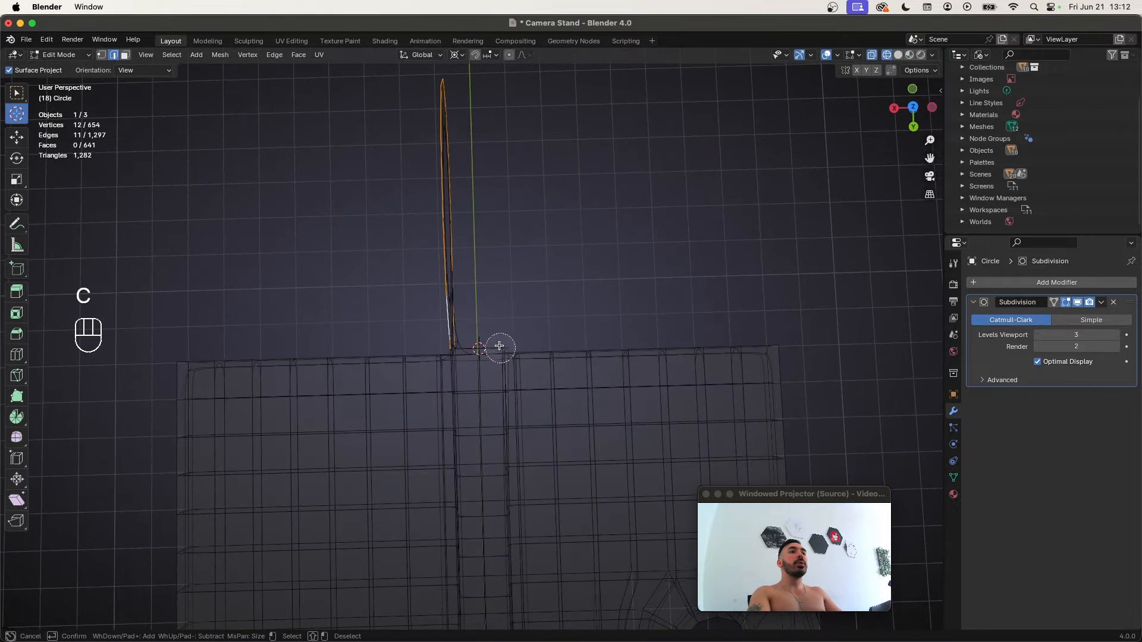
key(z)
mouse_move(440, 136)
middle_down()
mouse_move(612, 364)
mouse_move(601, 334)
mouse_move(608, 359)
mouse_move(443, 336)
middle_up()
key(e)
key(s)
key(x)
key(0)
key(Return)
Duplicate the half ring's geometry in place and mirror the copy across the ridge's centre plane with X scale -1
key(3)
key(z)
key(z)
alt+right_click(476, 351)
alt+shift+right_click(434, 331)
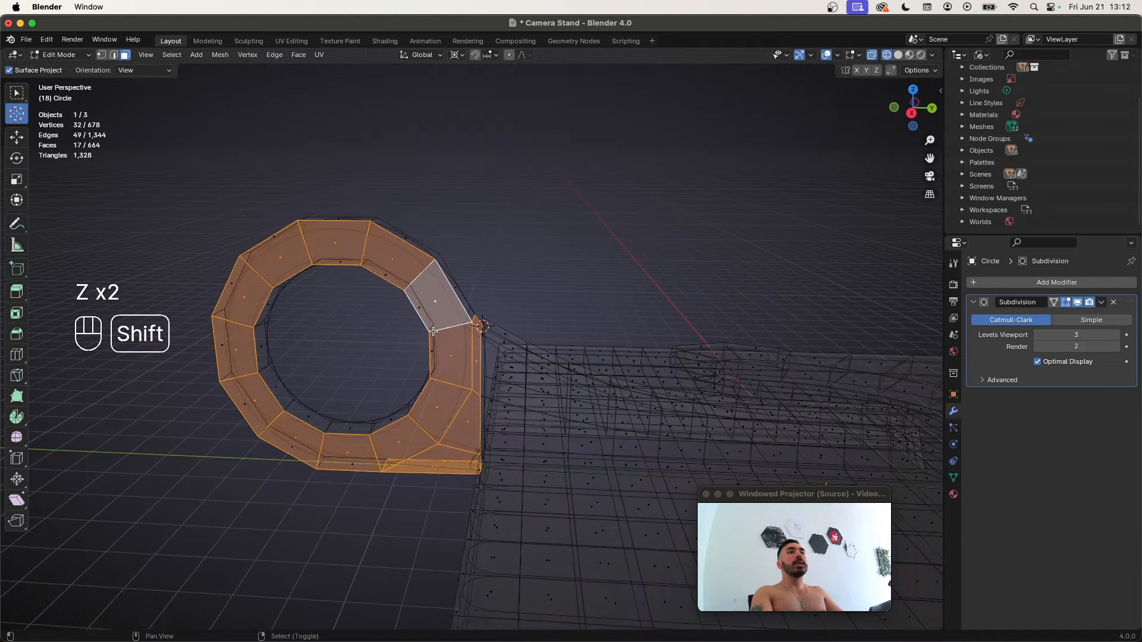
alt+shift+right_click(432, 331)
key(1)
key(b)
drag(95, 170, 465, 496)
middle_drag(720, 416, 582, 446)
key(shift+d)
right_click(559, 373)
key(s)
key(x)
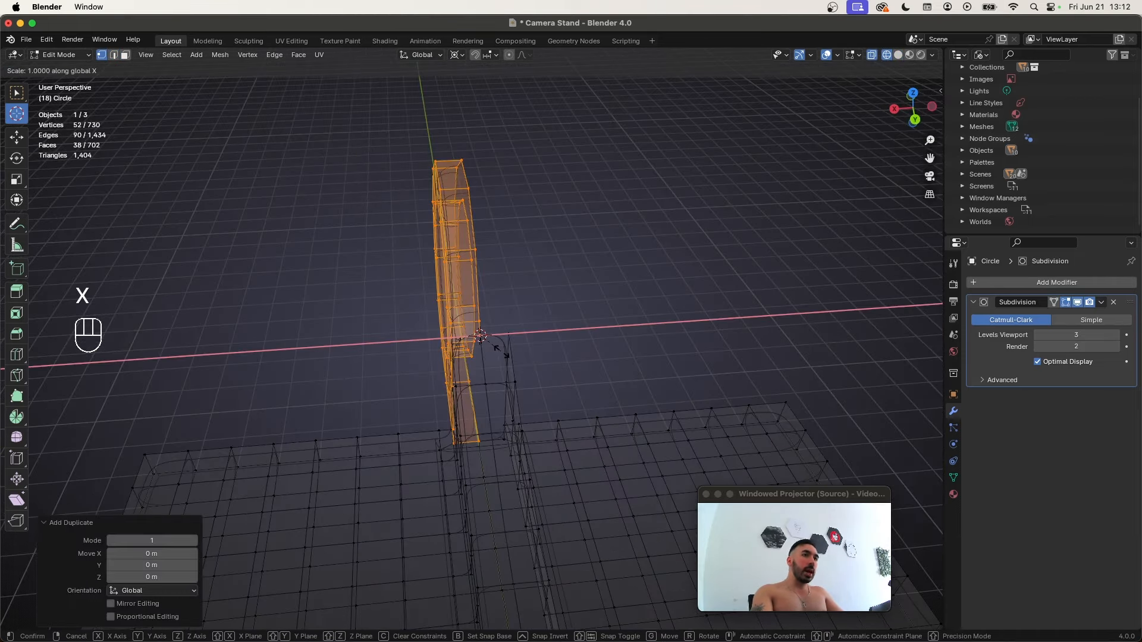
key(minus)
key(1)
key(Return)
Select the whole mesh, recalculate its normals and merge the overlapping vertices along the ring's centre seam
key(z)
mouse_move(510, 349)
middle_down()
mouse_move(464, 342)
mouse_move(512, 342)
middle_up()
scroll(463, 342, up, 4)
key(a)
key(a)
key(super+n)
key(shift+w)
key(Tab)
key(Tab)
Slide the two edges where the ring meets the ridge, check the joint in wireframe and save the file
key(2)
right_click(474, 338)
shift+right_click(496, 332)
key(g)
key(g)
click(535, 355)
key(1)
key(shift+z)
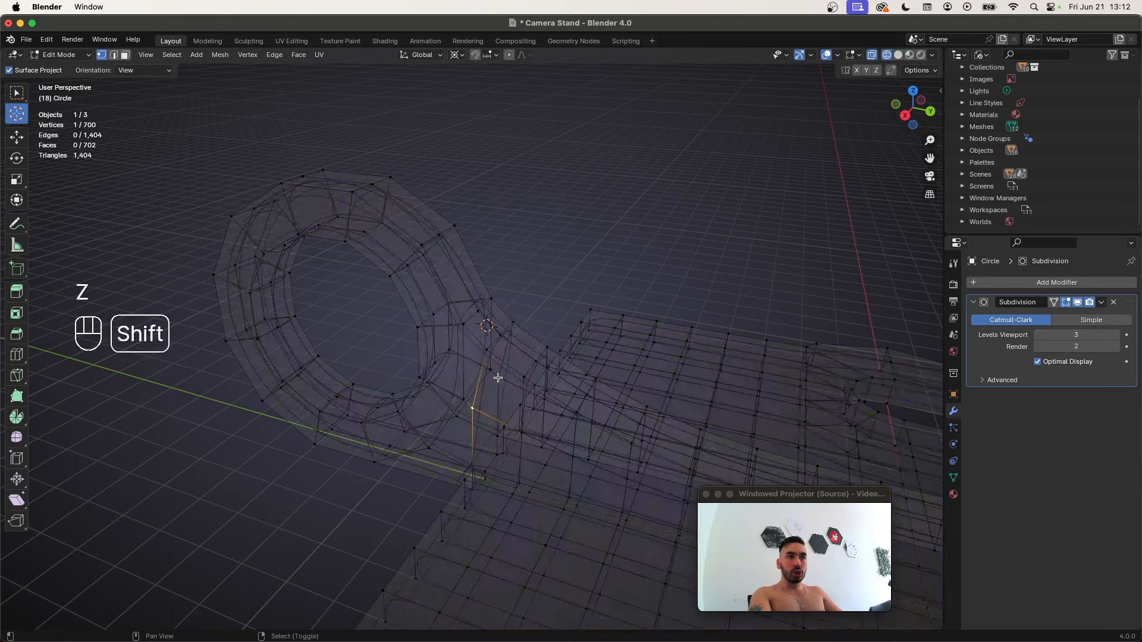
key(shift+z)
key(shift+z)
key(super+s)
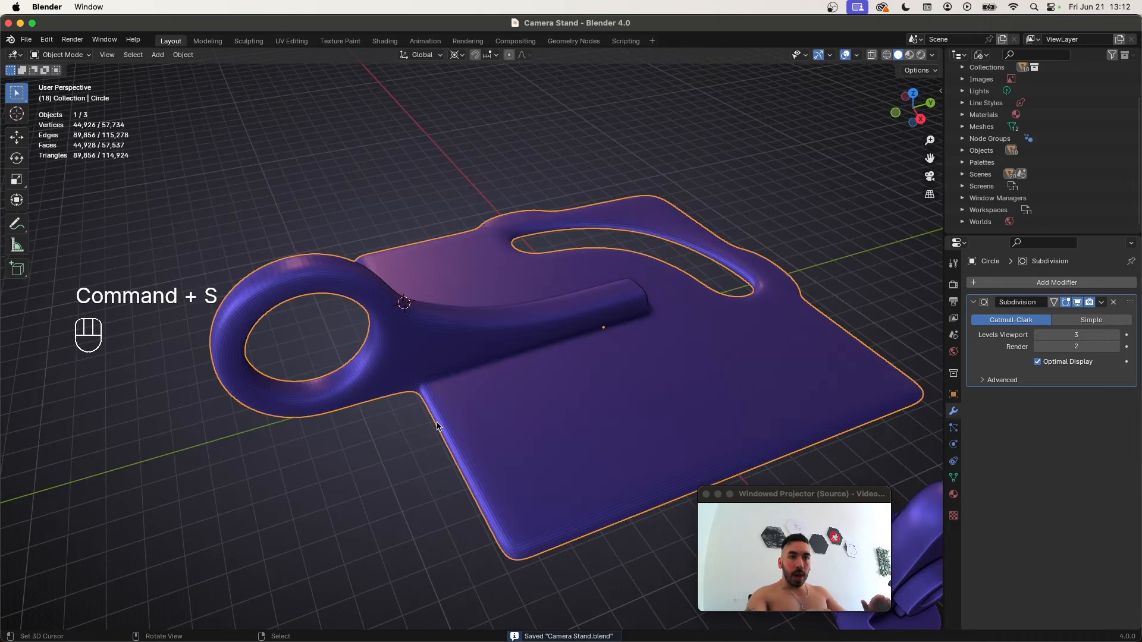
Select all the model's sharp edges by similar Face Angles and bevel them about 0.093 m with 2 segments and shape 1.000
key(Tab)
middle_drag(437, 427, 414, 359)
alt+click(400, 374)
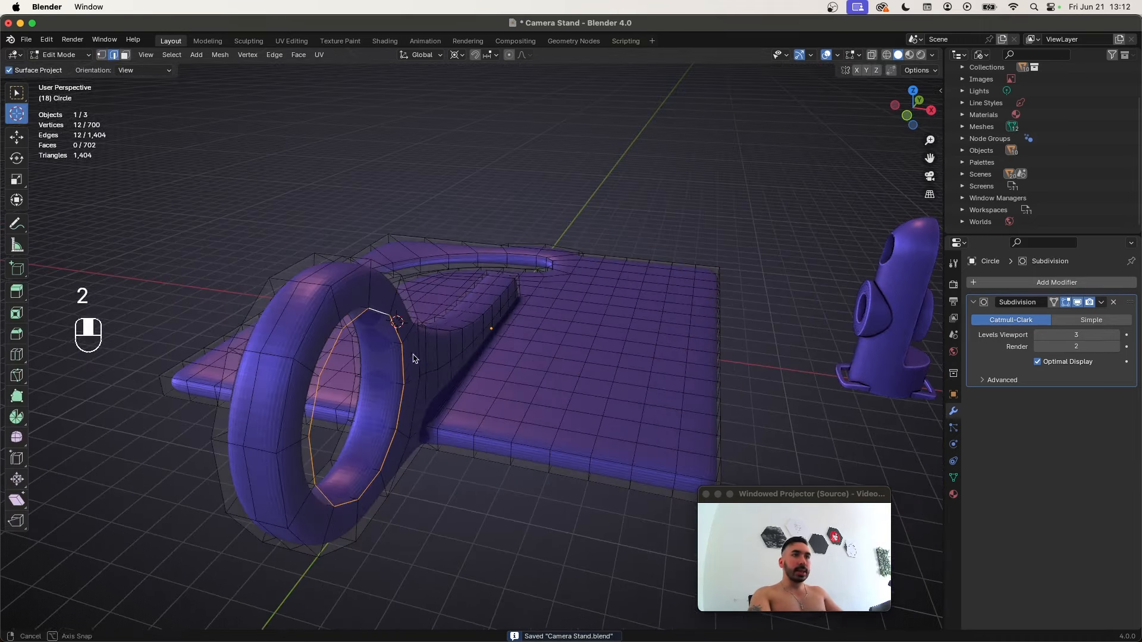
key(shift+g)
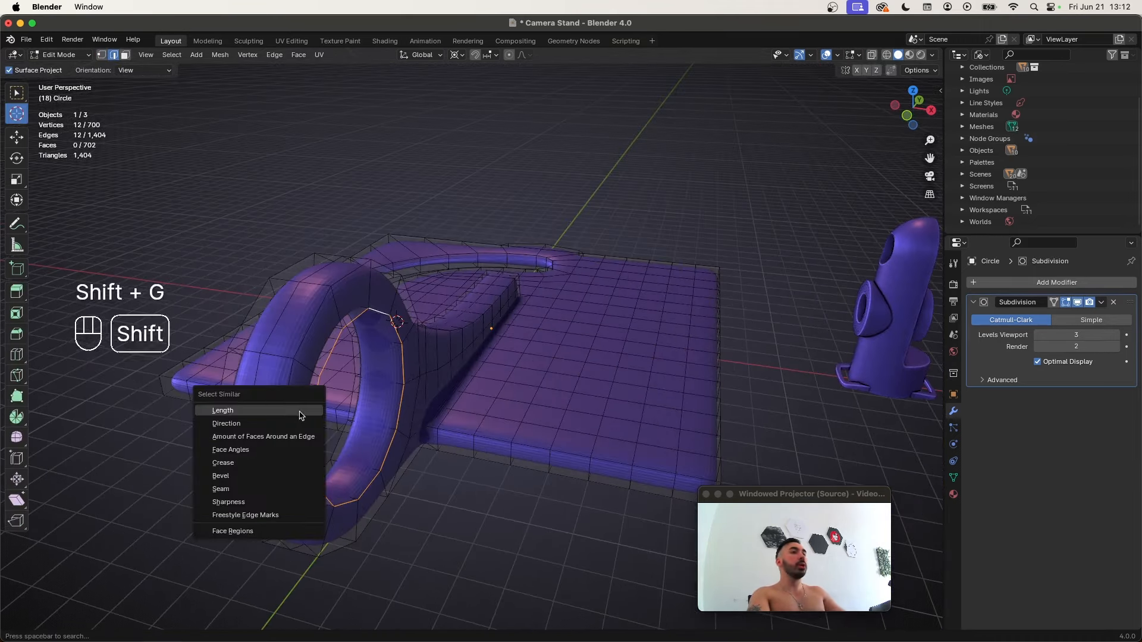
click(256, 452)
middle_drag(473, 456, 396, 455)
key(z)
mouse_move(624, 382)
middle_down()
mouse_move(420, 357)
mouse_move(541, 383)
middle_up()
mouse_move(541, 383)
middle_down()
mouse_move(507, 404)
mouse_move(565, 443)
mouse_move(479, 478)
mouse_move(584, 458)
mouse_move(617, 436)
mouse_move(504, 458)
mouse_move(460, 450)
middle_up()
scroll(616, 435, up, 3)
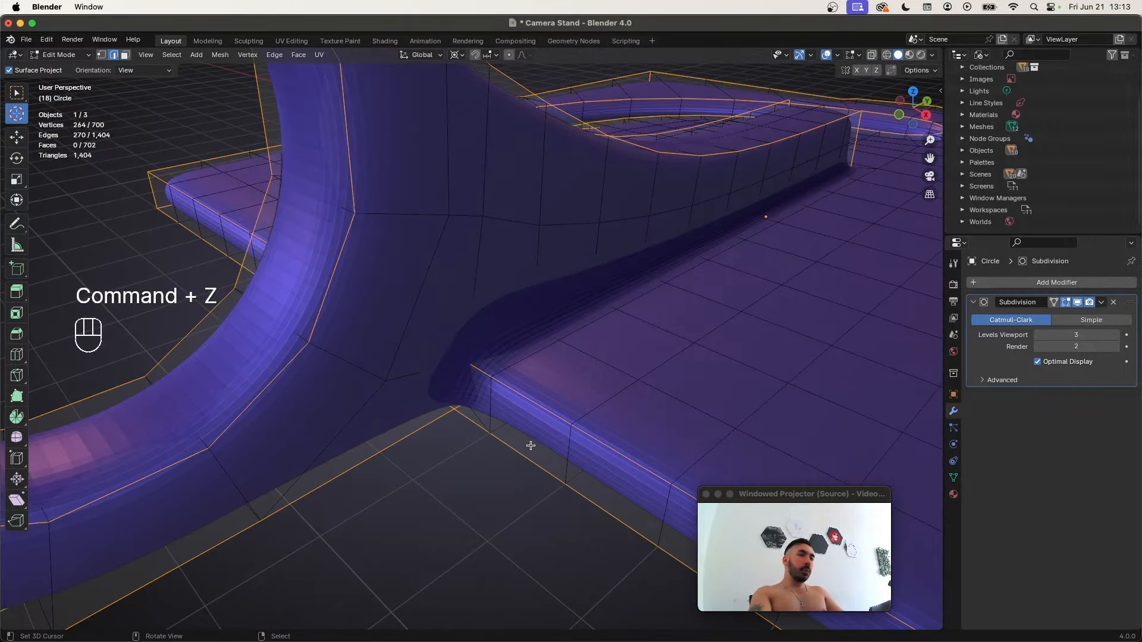
key(super+b)
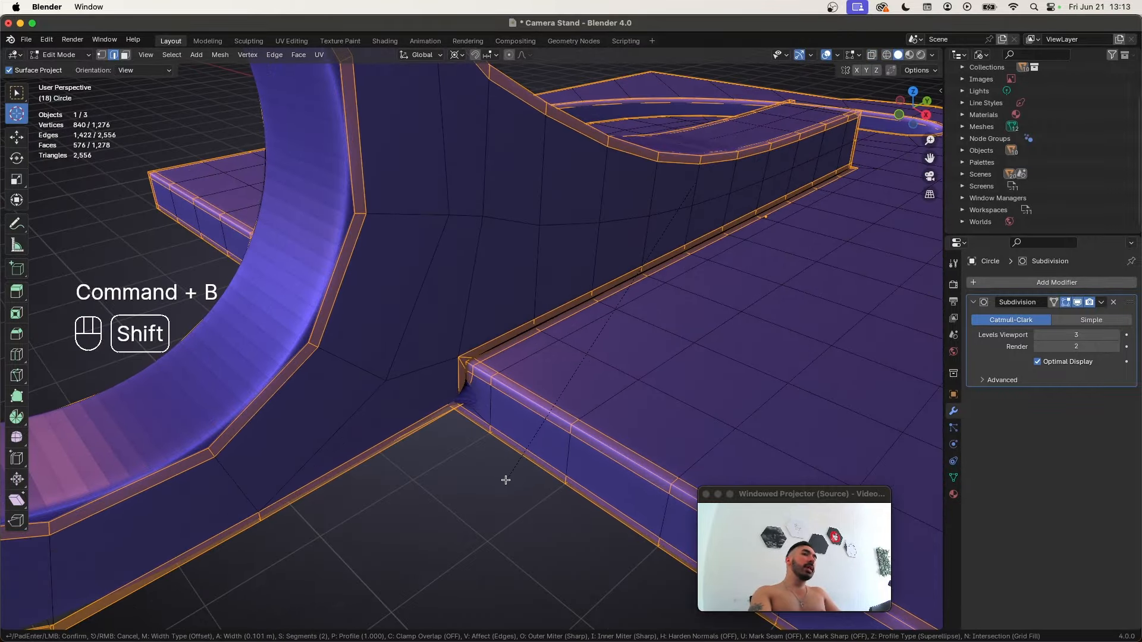
click(507, 476)
Try other shape values for the edge bevel and undo them
middle_drag(507, 477, 470, 526)
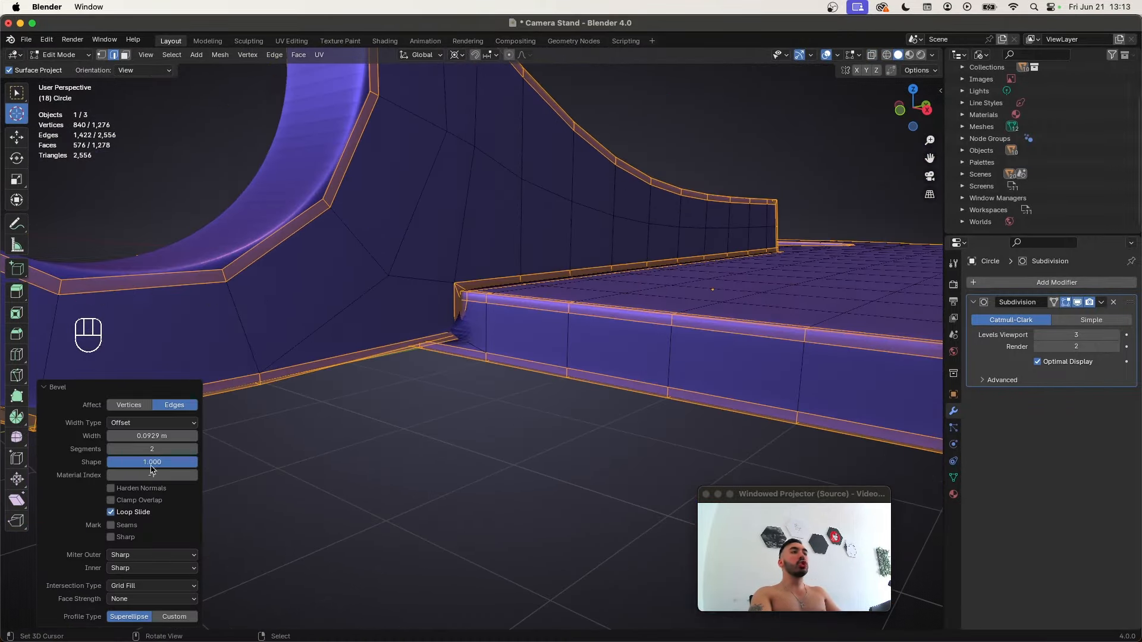
mouse_move(160, 462)
mouse_down()
mouse_move(136, 462)
mouse_move(172, 462)
mouse_up()
middle_drag(470, 342, 500, 374)
scroll(499, 374, up, 3)
shift+middle_drag(499, 374, 441, 347)
mouse_move(159, 464)
mouse_down()
mouse_move(141, 464)
mouse_move(178, 463)
mouse_up()
scroll(324, 375, down, 4)
shift+middle_drag(324, 376, 379, 365)
scroll(305, 369, up, 4)
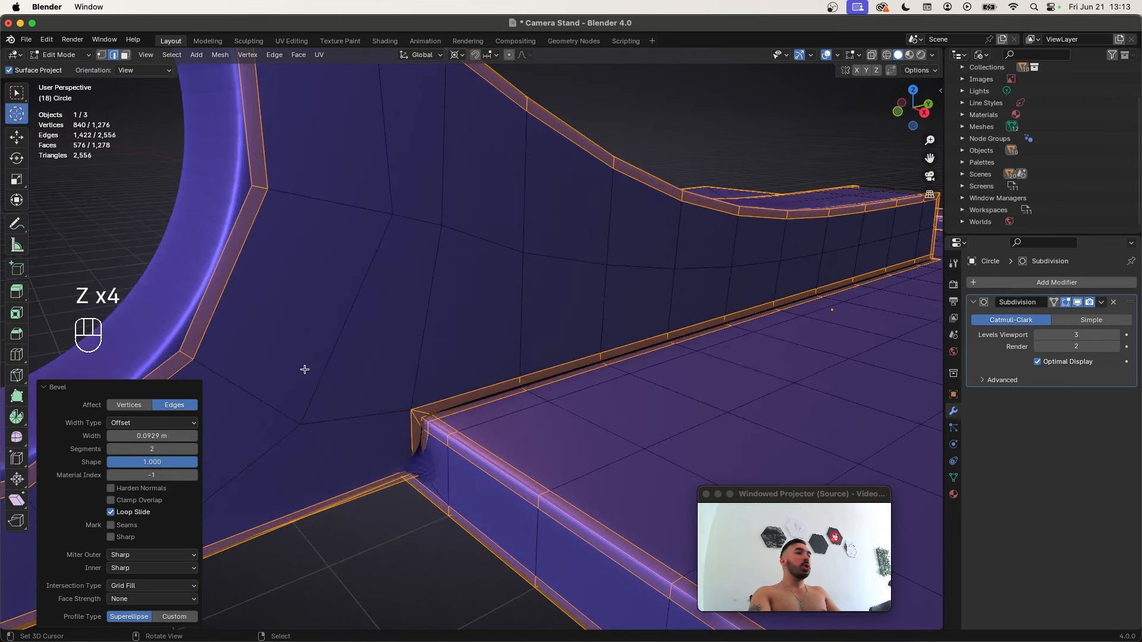
Set the bevel's outer miter to Arc and inspect the corner between ring and plate in wireframe
click(129, 555)
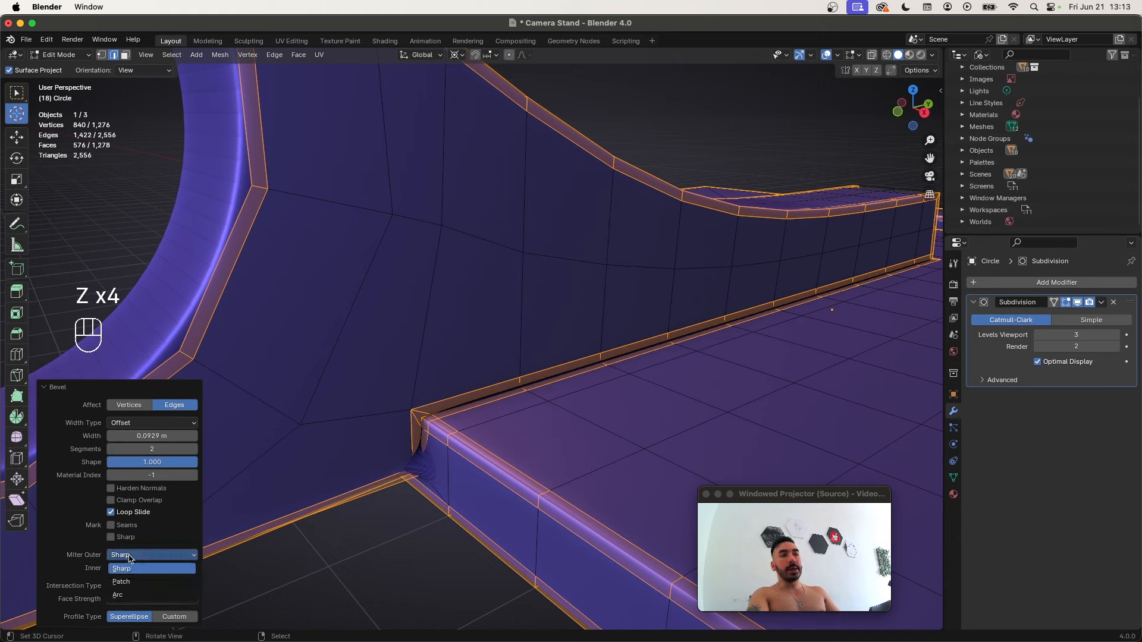
click(129, 595)
key(shift+z)
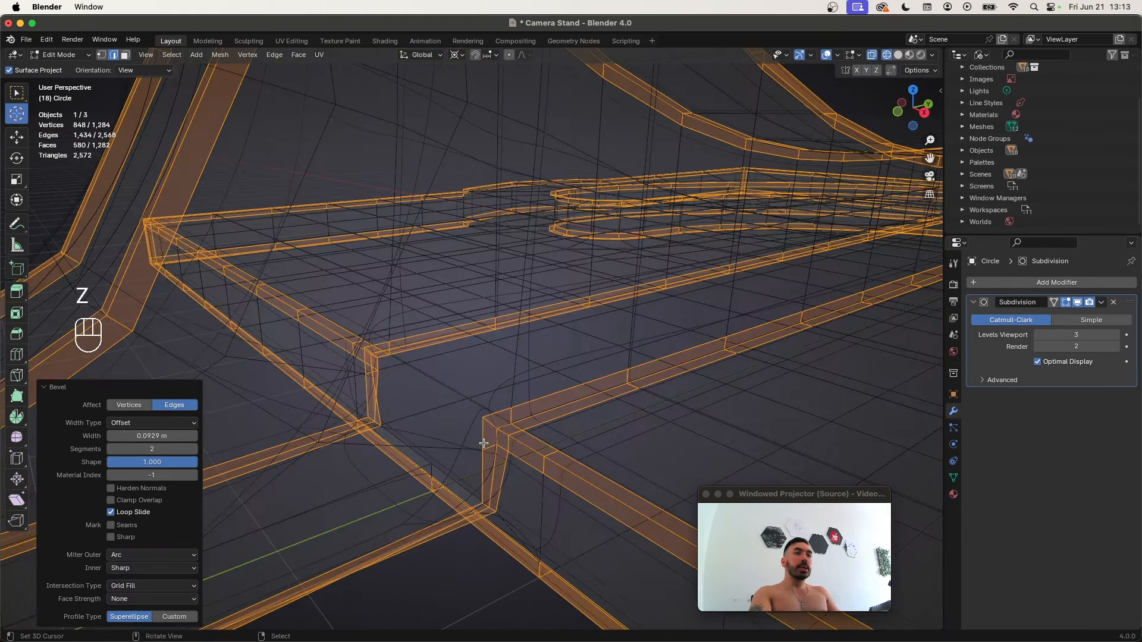
scroll(495, 418, down, 3)
scroll(501, 402, up, 2)
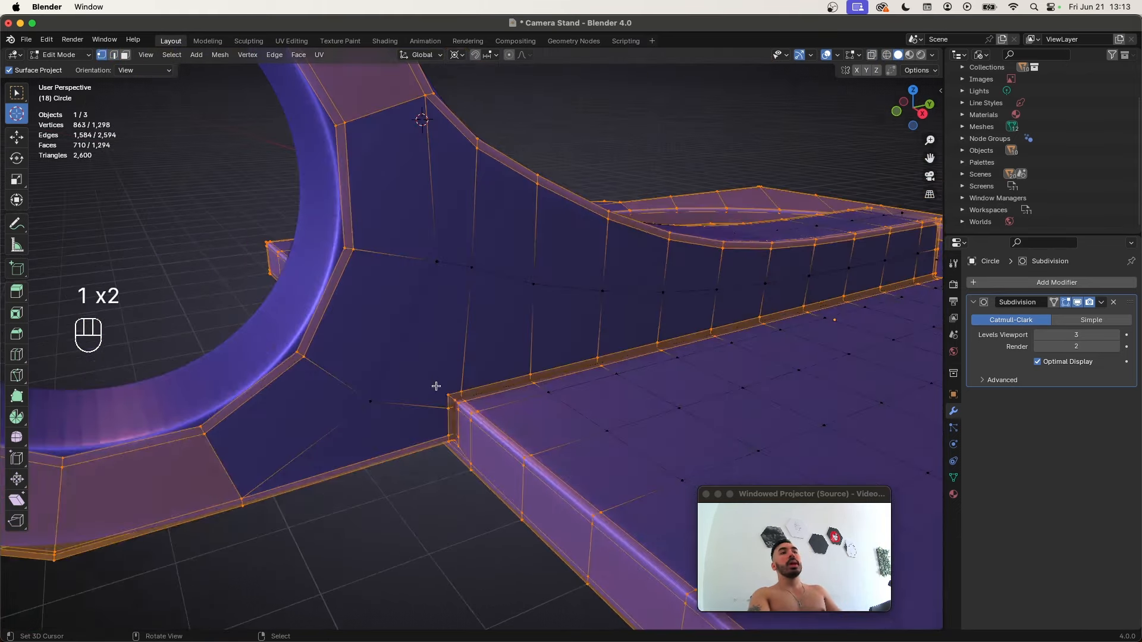
Connect the plate-corner vertex to the junction vertex below the ring on both sides of the ridge, and save the file
scroll(450, 414, up, 3)
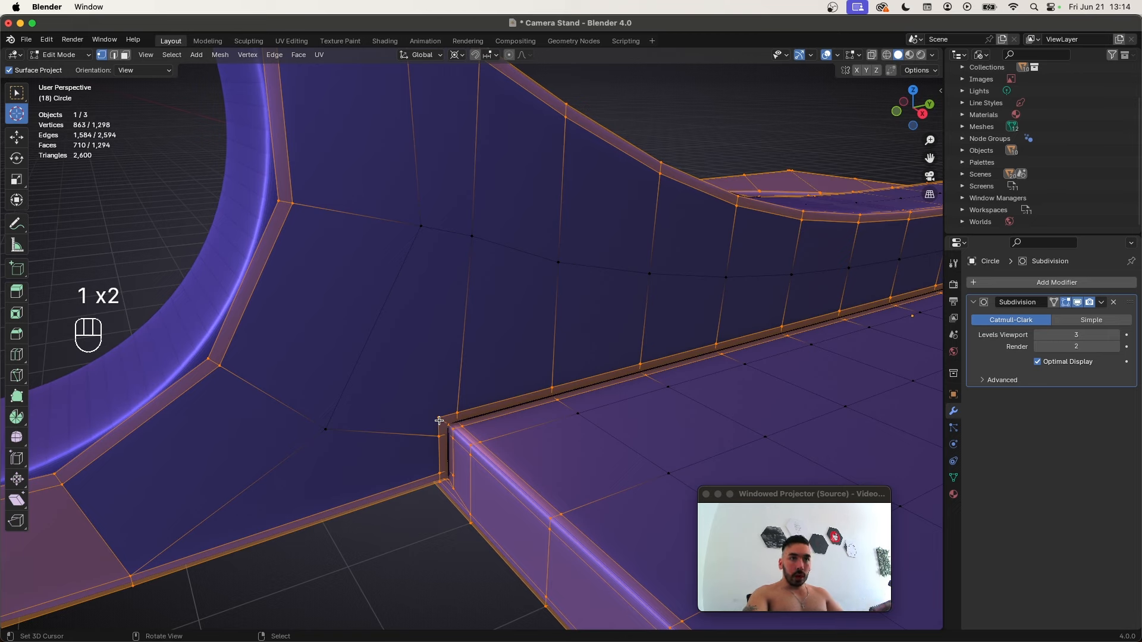
click(434, 418)
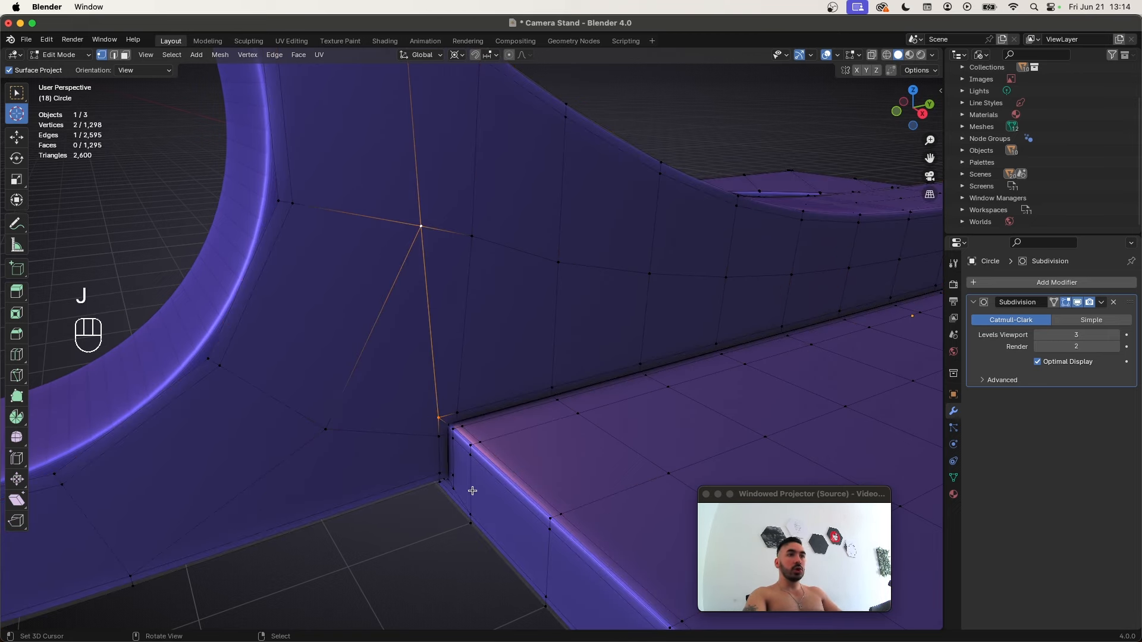
middle_drag(447, 370, 522, 400)
key(1)
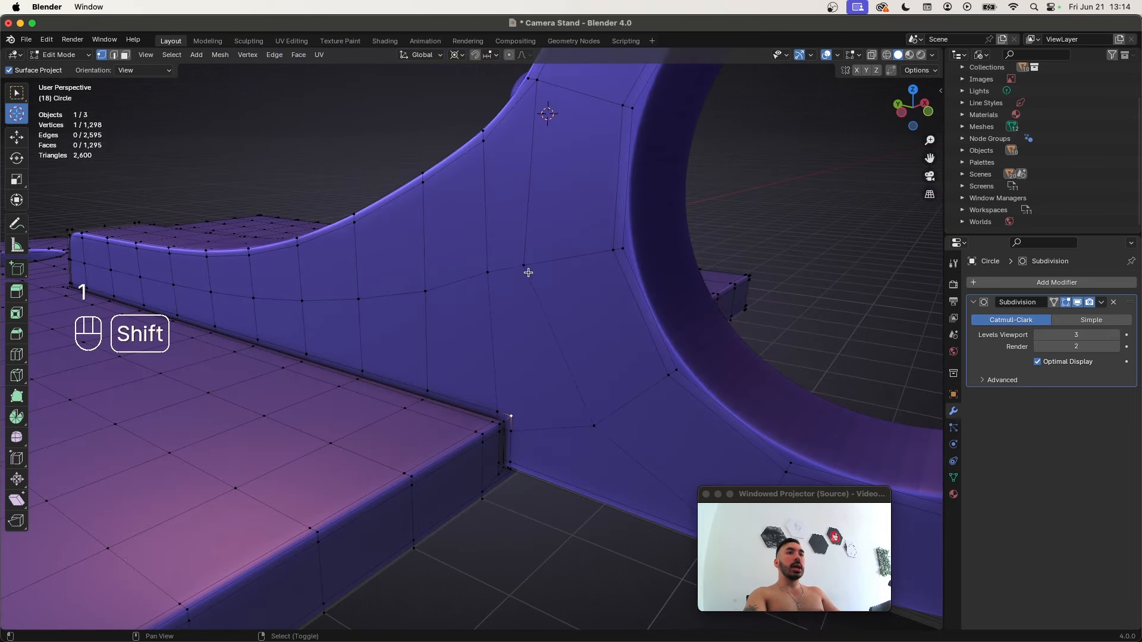
key(a)
middle_drag(533, 339, 501, 419)
key(super+s)
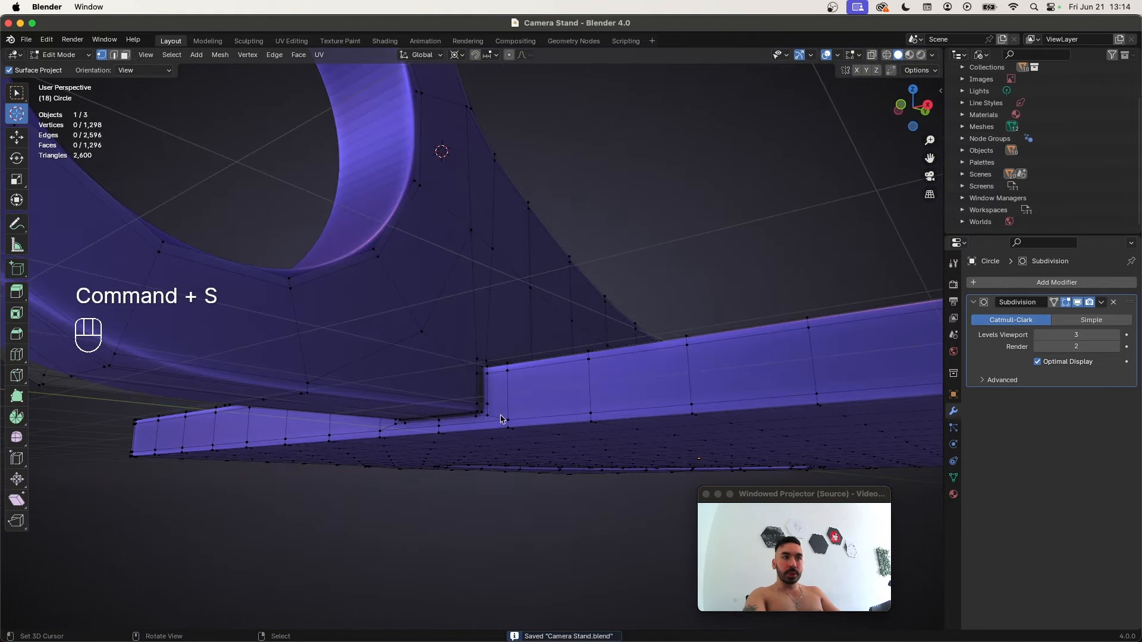
Add one horizontal loop cut around the plate's side faces and connect its end vertices to the ridge's corners on both sides
key(super+r)
click(596, 393)
click(591, 396)
scroll(561, 410, up, 2)
key(1)
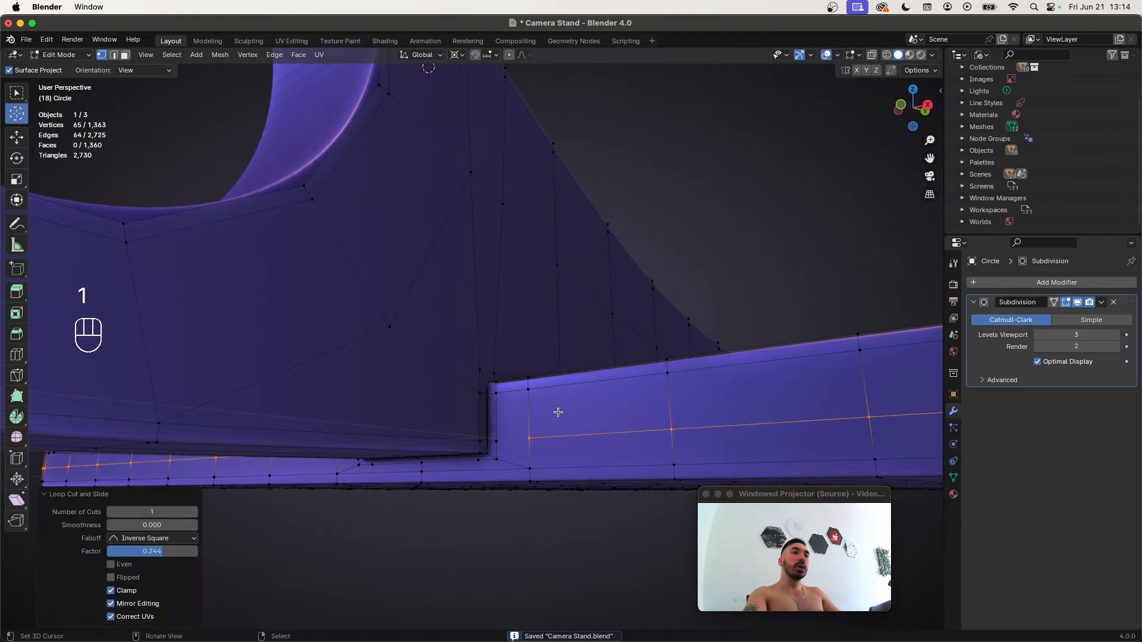
right_click(535, 437)
key(j)
middle_drag(484, 443, 410, 426)
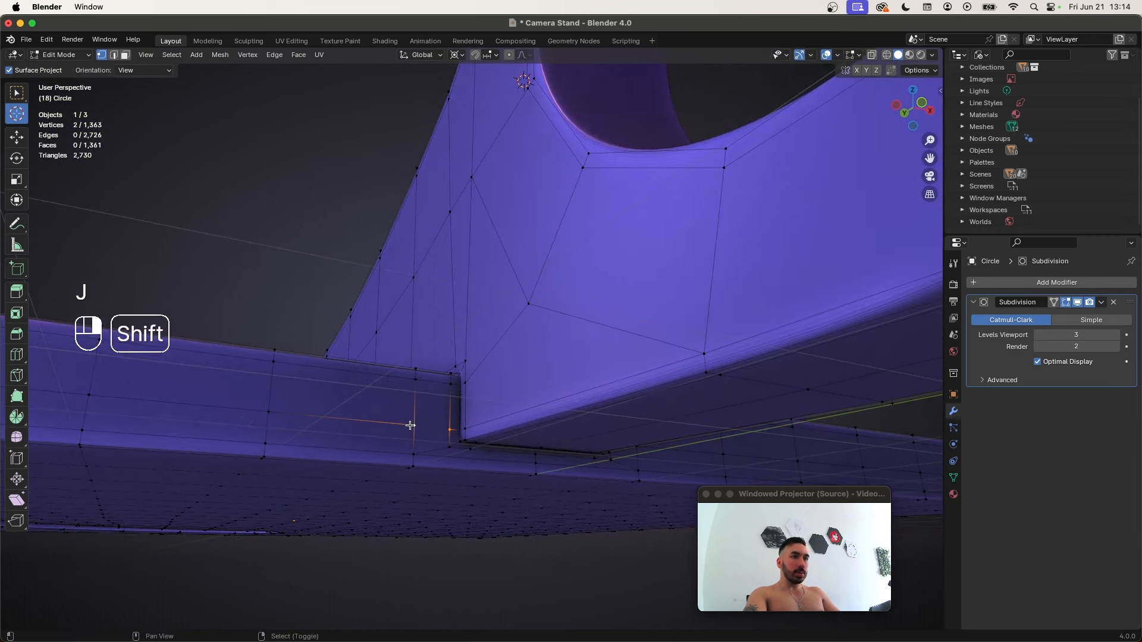
Delete the two narrow faces on the plate's edge directly beneath the ring's base
key(3)
middle_drag(490, 447, 422, 402)
click(423, 401)
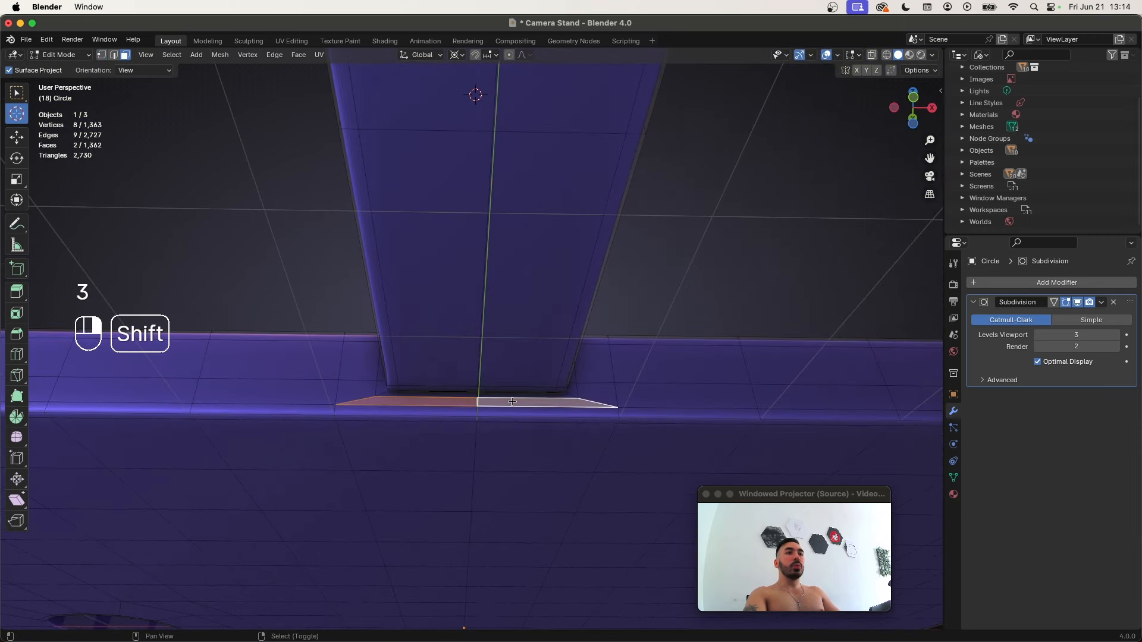
key(x)
click(605, 448)
Inset the faces on the plate's underside beside the gap by about 0.42 m with Boundary off
click(453, 418)
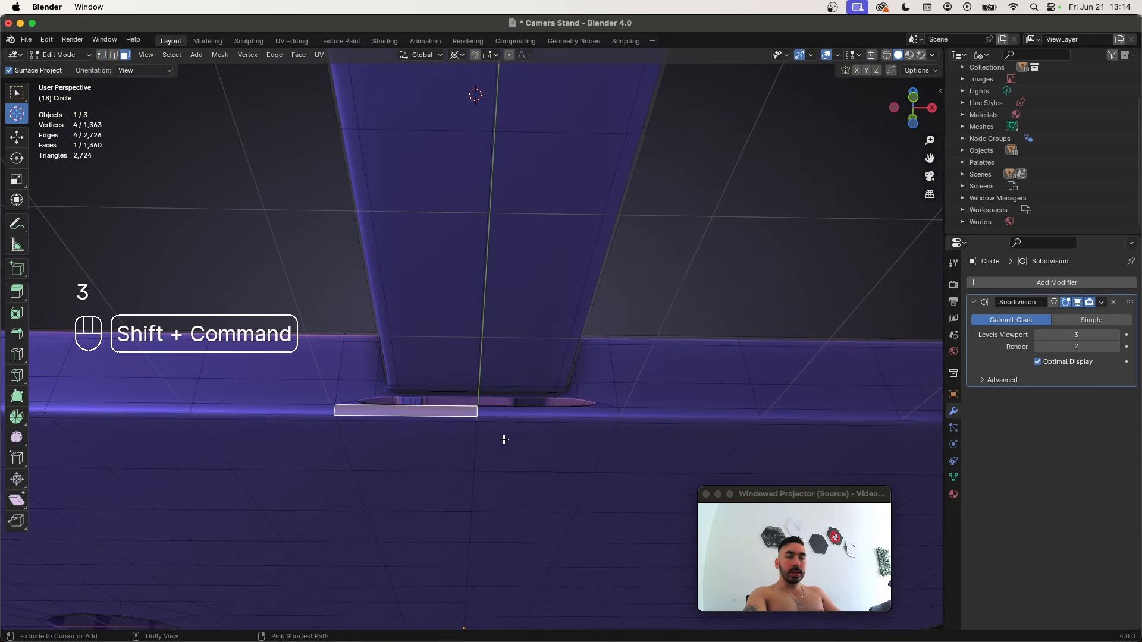
shift+super+click(506, 441)
middle_drag(507, 441, 579, 461)
key(i)
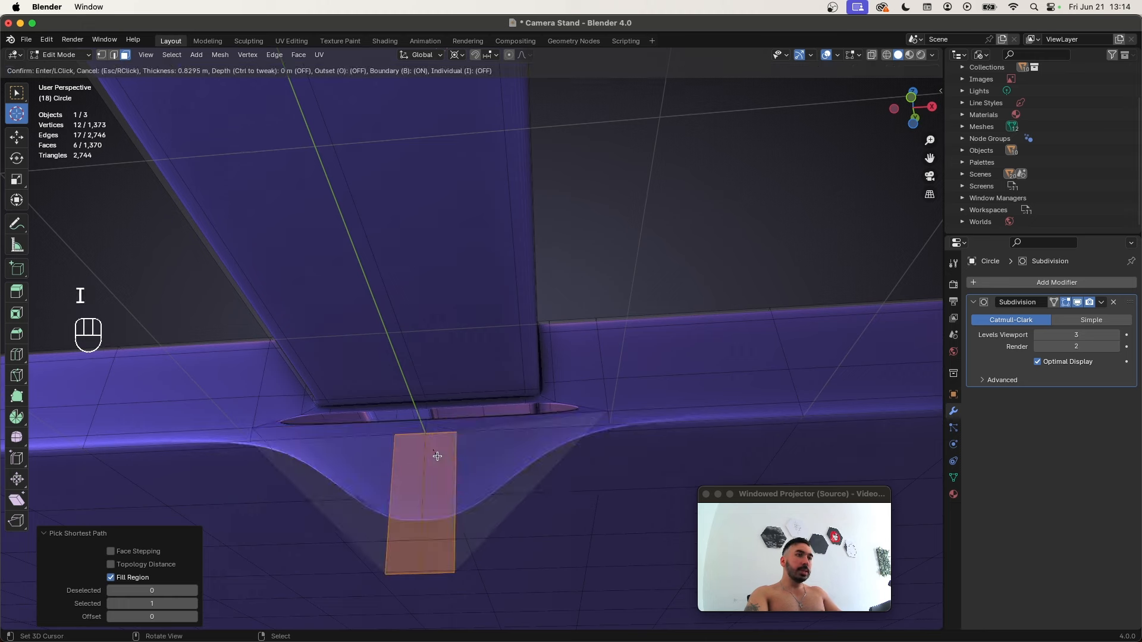
key(b)
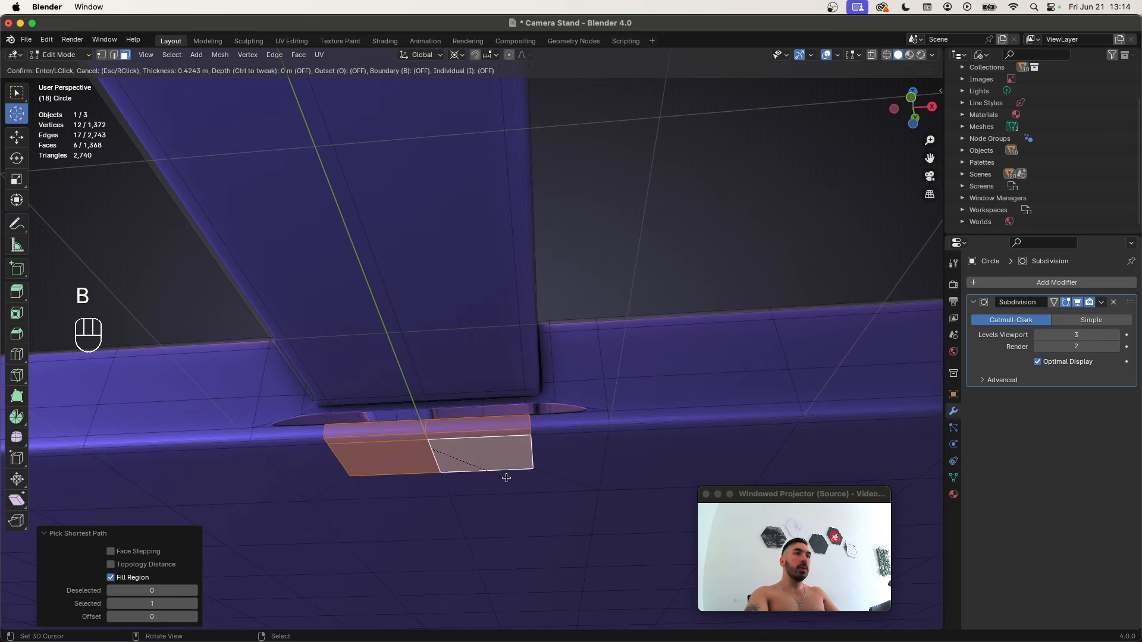
click(508, 475)
Fill the gap beneath the ring's base with faces built between its opposite edges
right_click(296, 428)
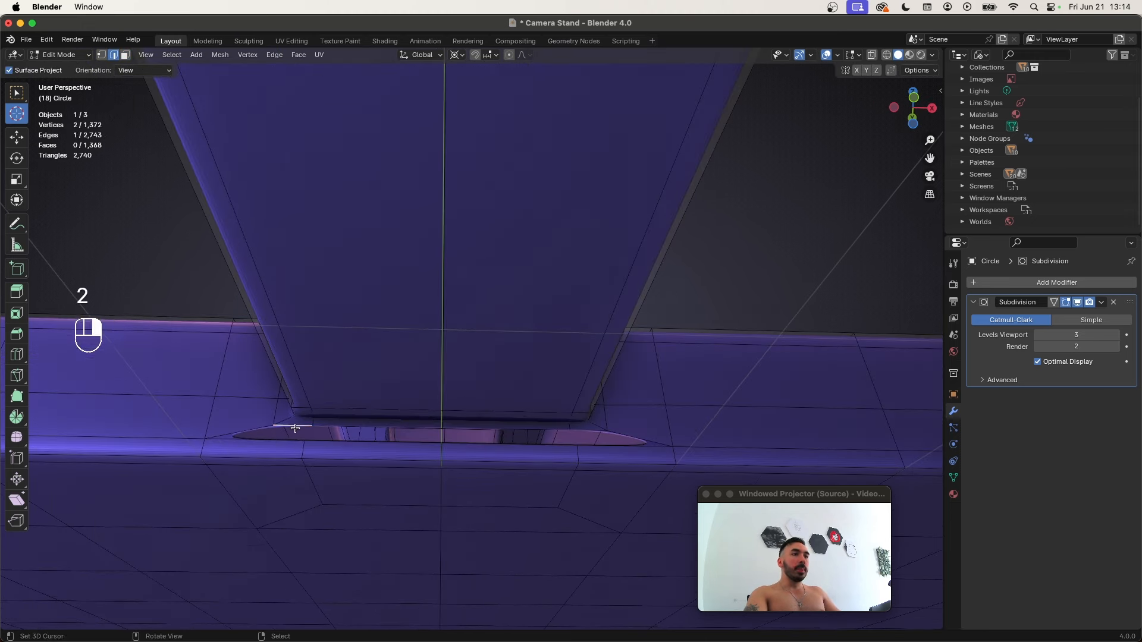
shift+right_click(281, 441)
key(f)
right_click(359, 445)
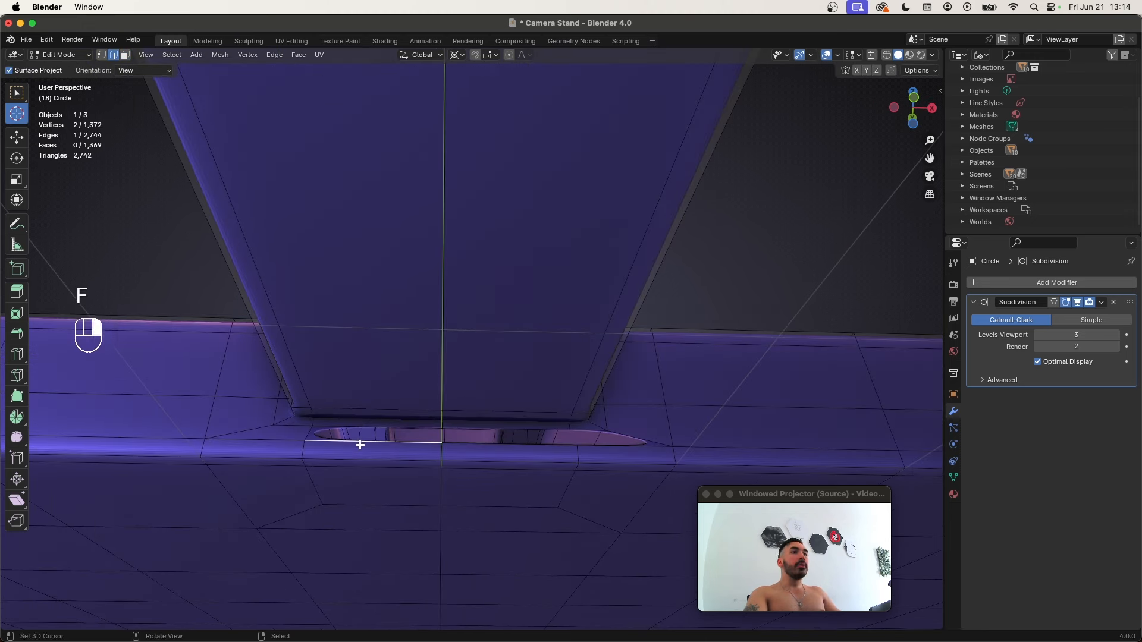
shift+right_click(380, 429)
key(f)
key(f)
right_click(620, 446)
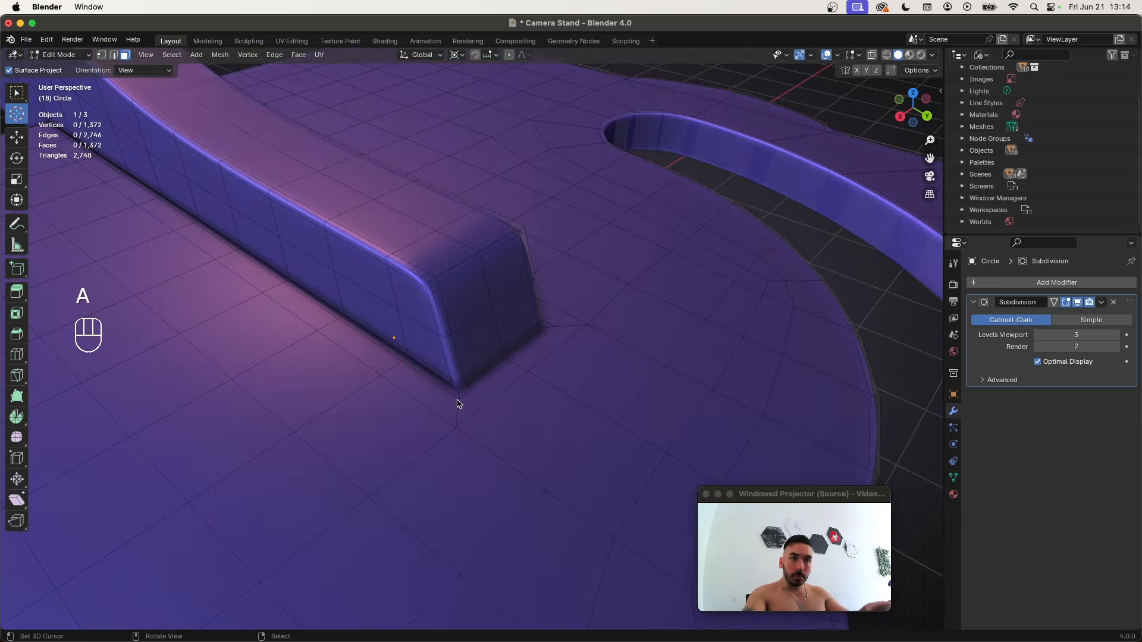
Knife-cut new edges into the plate faces around the corners of the ridge's inner end
key(1)
key(k)
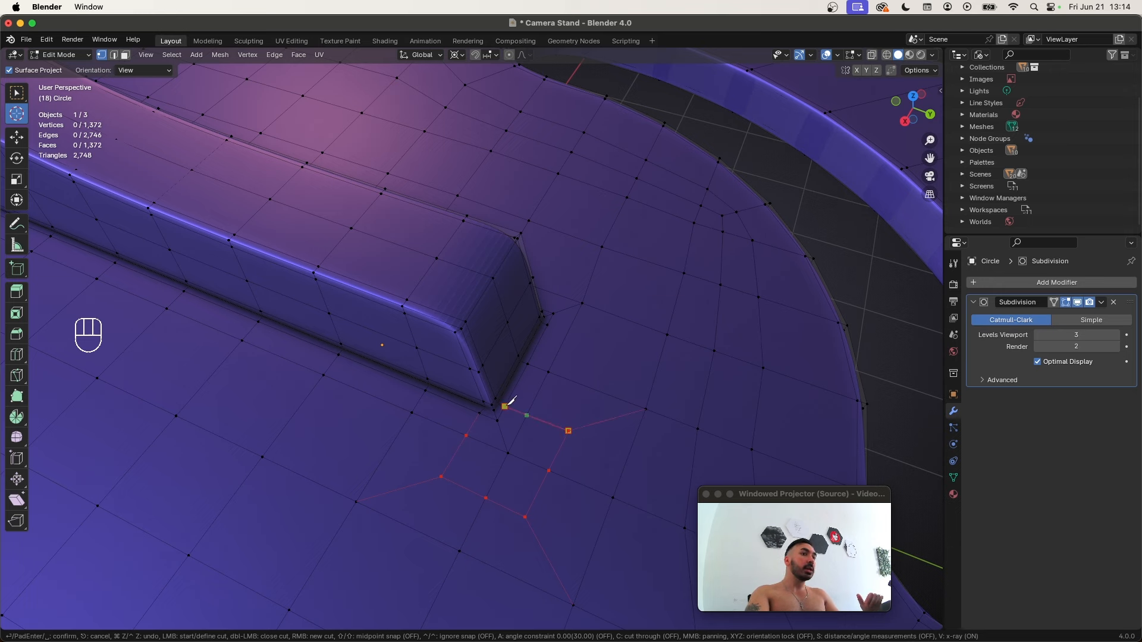
key(Return)
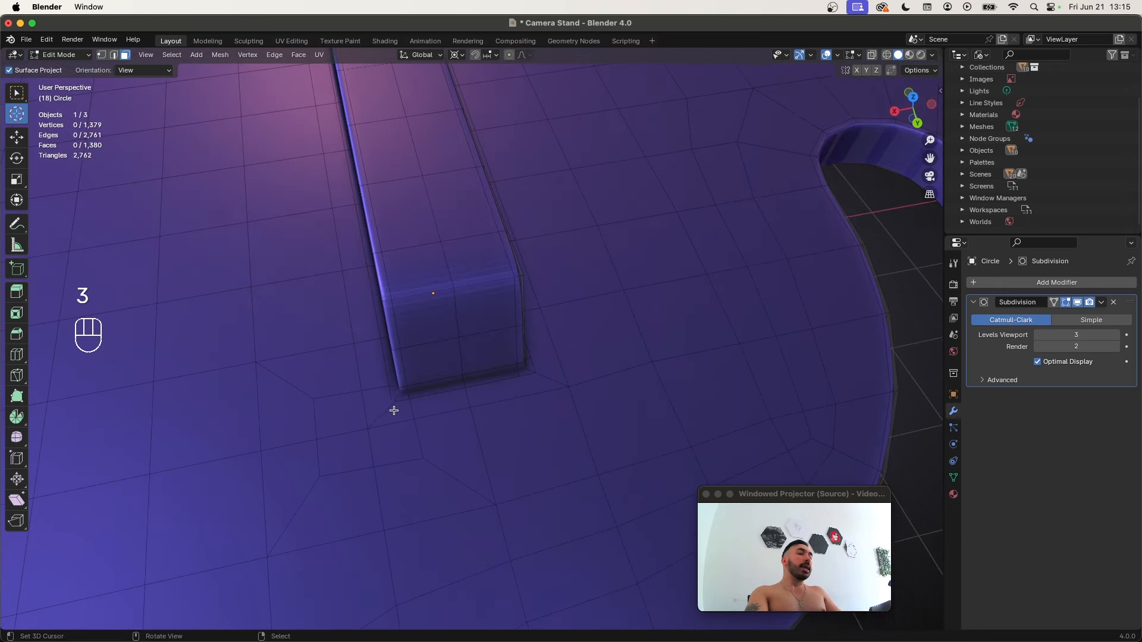
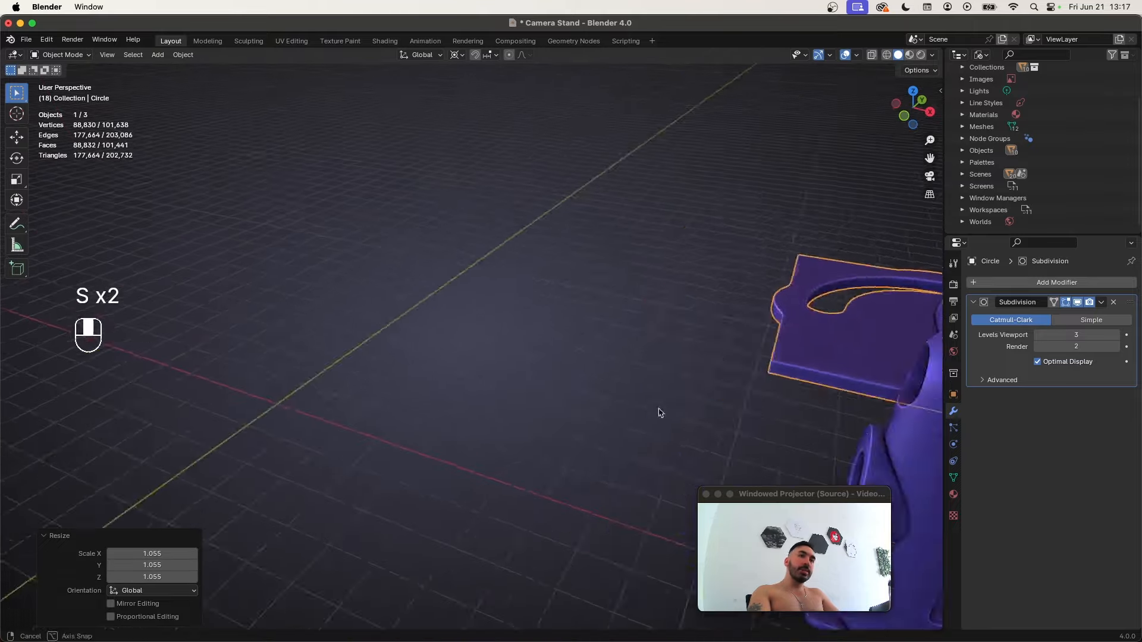
Move the plate about 0.24 m along the X axis against the upright stand
scroll(593, 387, down, 3)
key(g)
key(x)
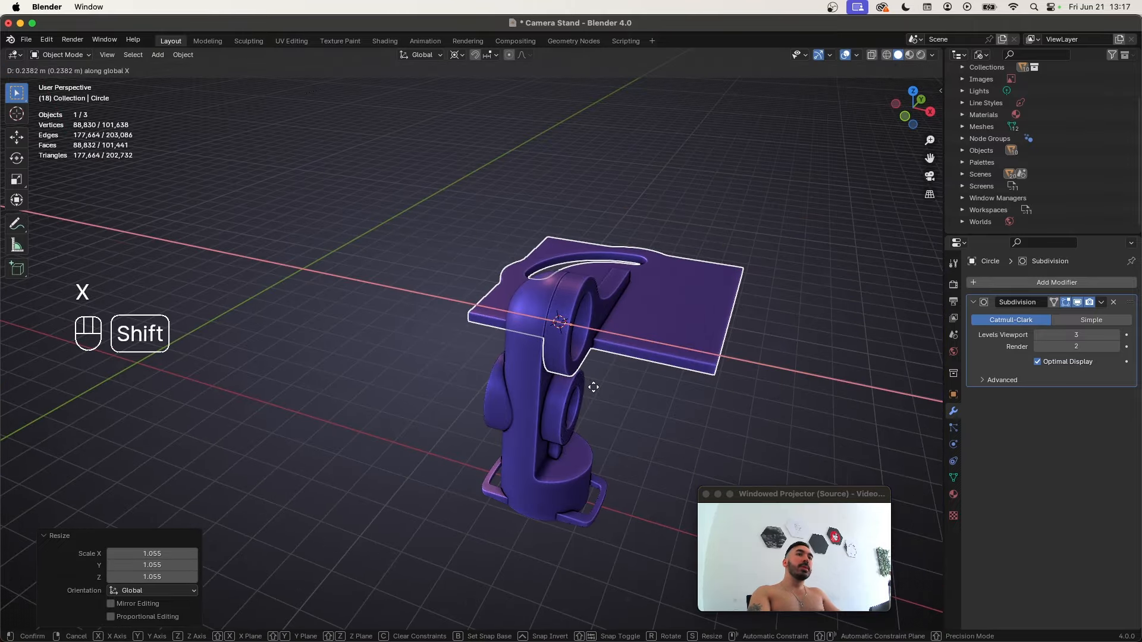
click(594, 387)
Rotate the plate 132° about the X axis around the stand's upper joint
scroll(547, 384, up, 3)
key(r)
key(x)
click(291, 198)
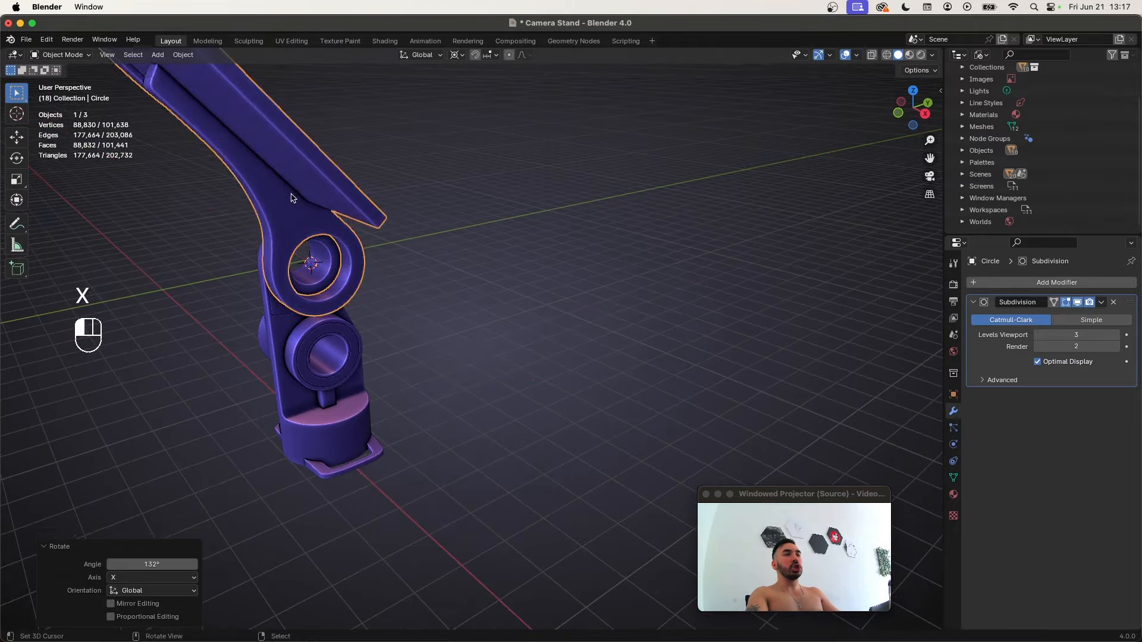
scroll(292, 198, down, 3)
middle_drag(283, 262, 382, 259)
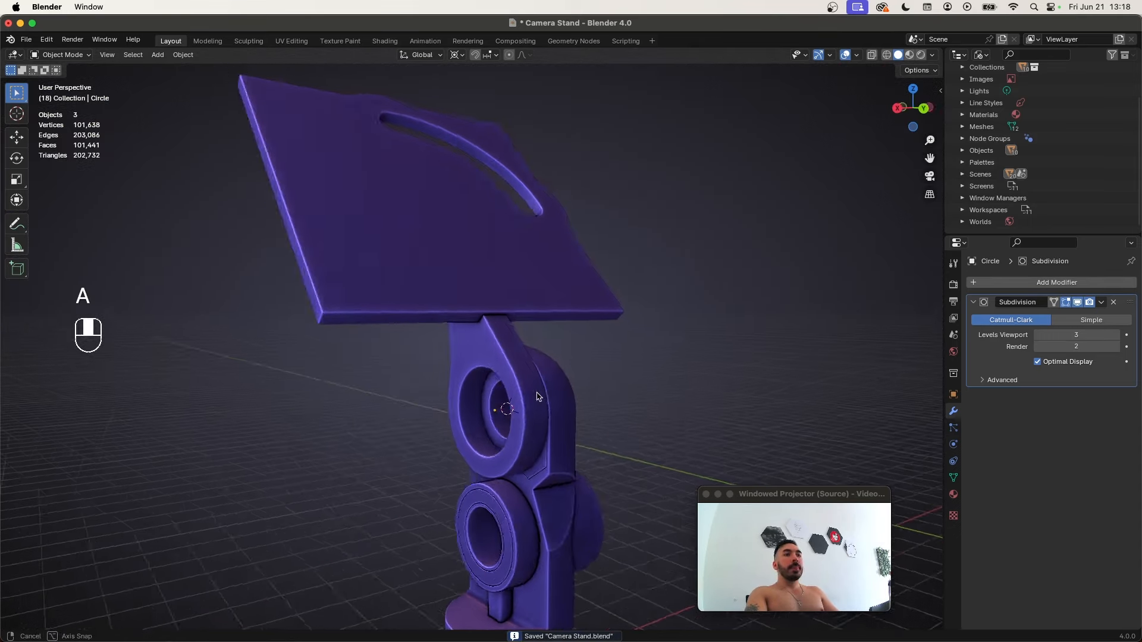
Separate a copy of the edge loop around the plate ring's hole into its own object
middle_drag(499, 405, 494, 380)
key(Tab)
scroll(476, 361, up, 2)
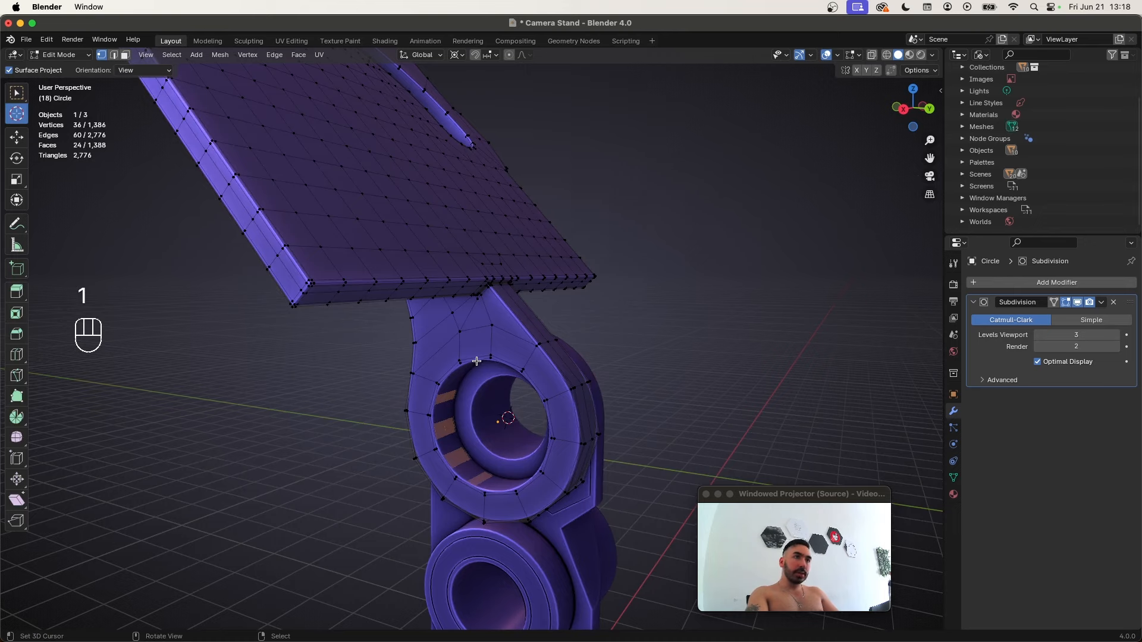
key(p)
click(514, 378)
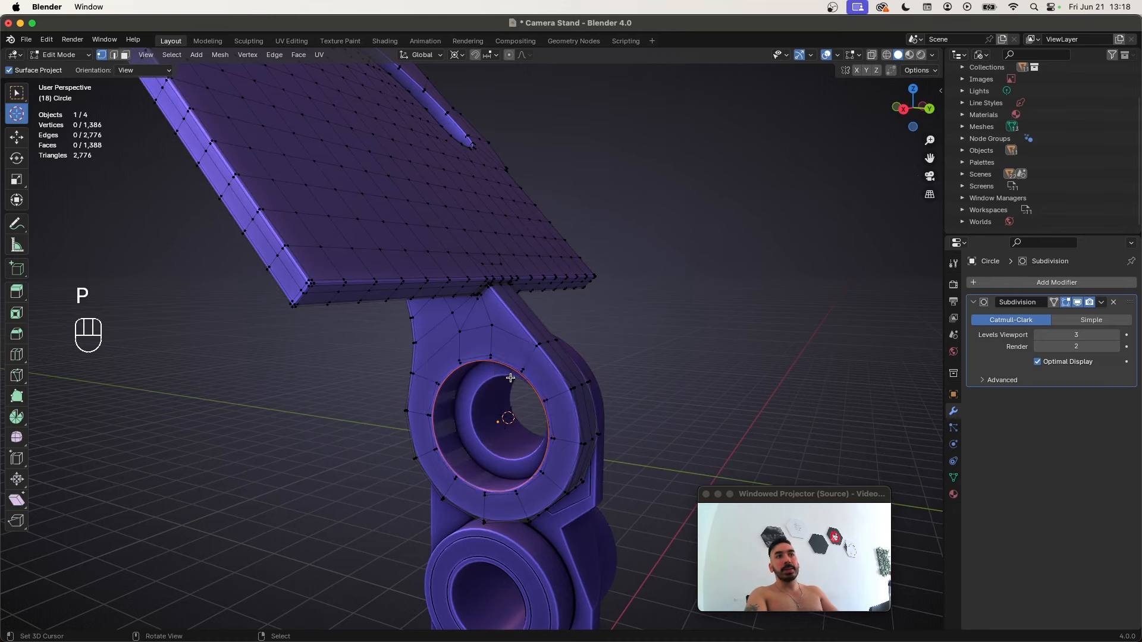
Scale the separated edge loop up about 1.4 times, and extrude it inward at scale 0.879 to form a flat ring
key(Tab)
key(Tab)
key(s)
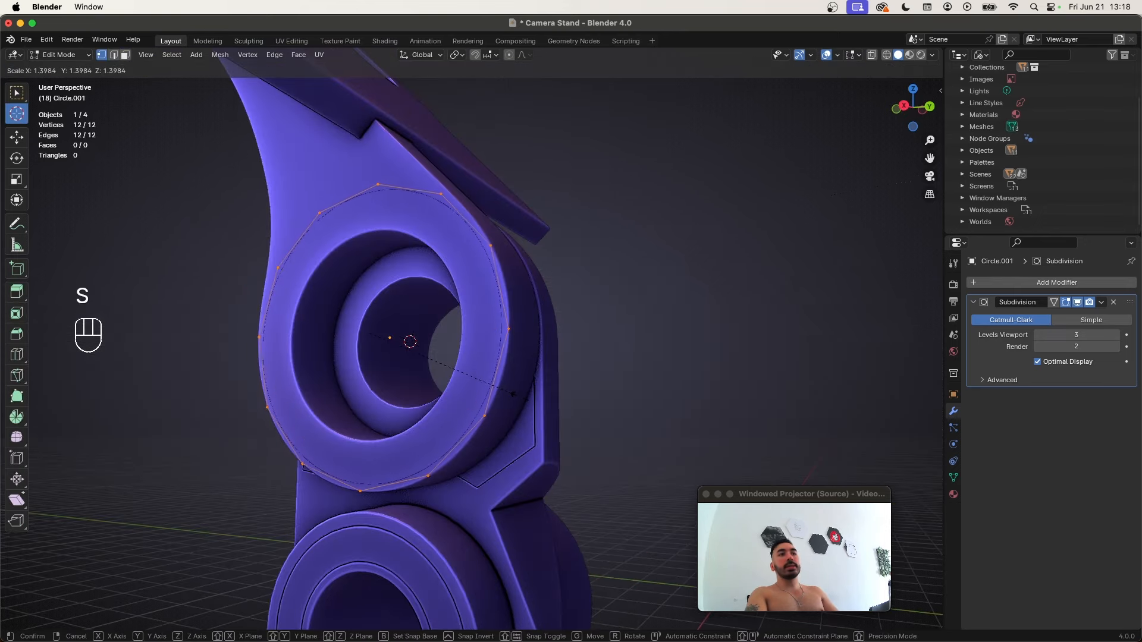
click(520, 394)
middle_drag(520, 395, 493, 353)
key(s)
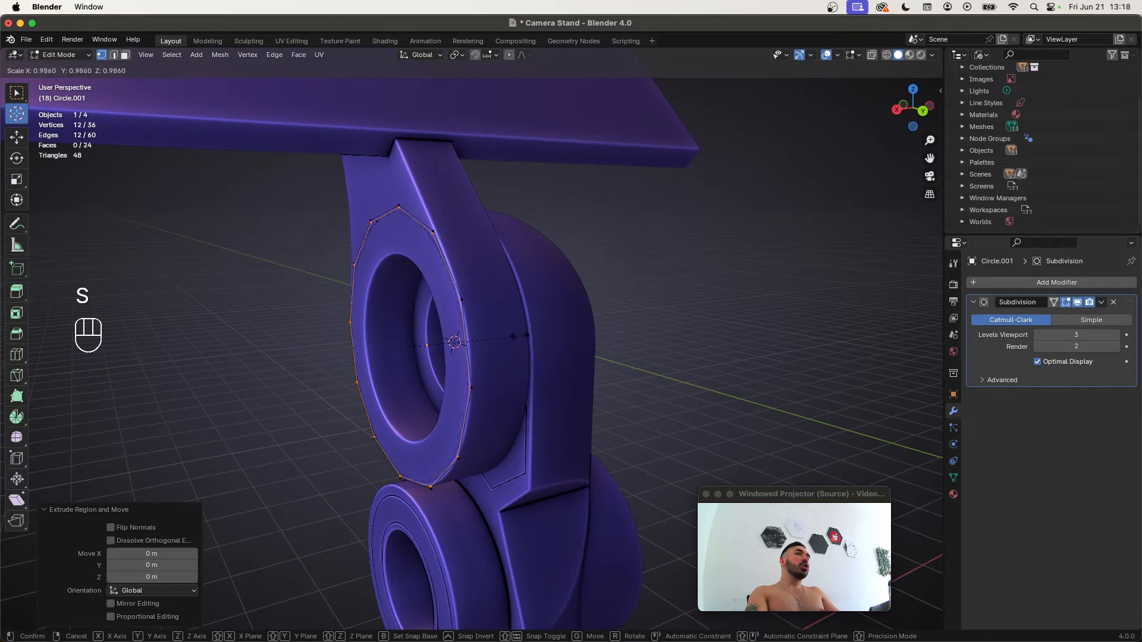
click(506, 332)
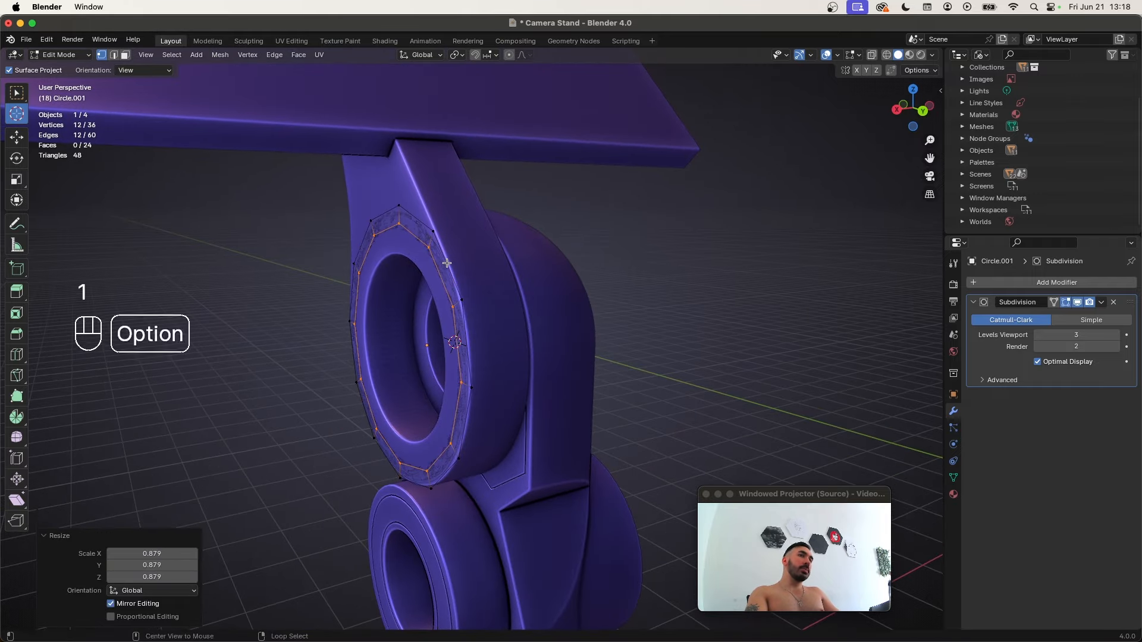
Extrude the flat ring's outer edge loop along the X axis twice, the second time about 0.11 m
alt+click(447, 262)
middle_drag(446, 263, 484, 316)
key(e)
right_click(535, 281)
key(g)
key(x)
click(515, 286)
key(e)
right_click(484, 315)
key(g)
key(x)
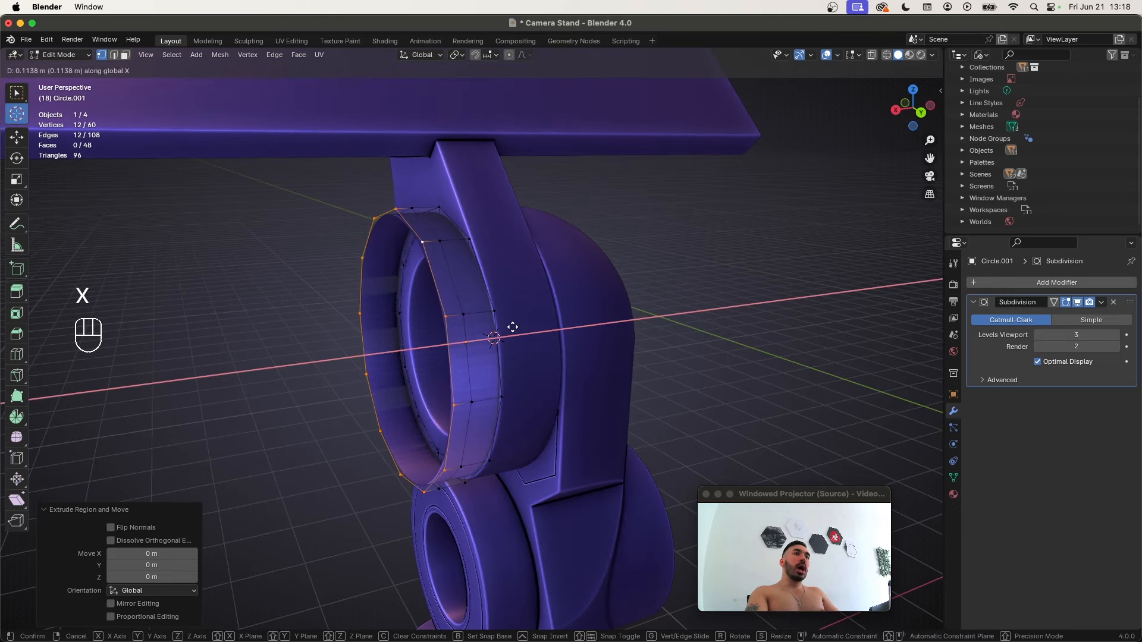
click(515, 327)
Scale the front edge loop to 0.837 and extrude it inward to about half size to form the cap's front face
key(s)
click(556, 407)
key(e)
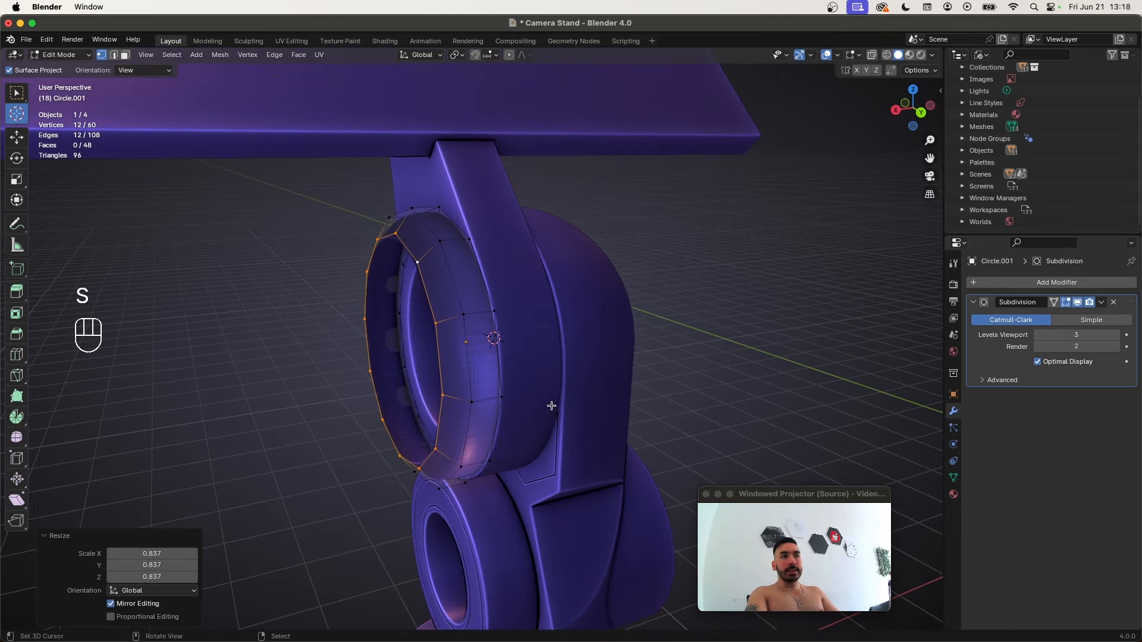
right_click(550, 405)
key(s)
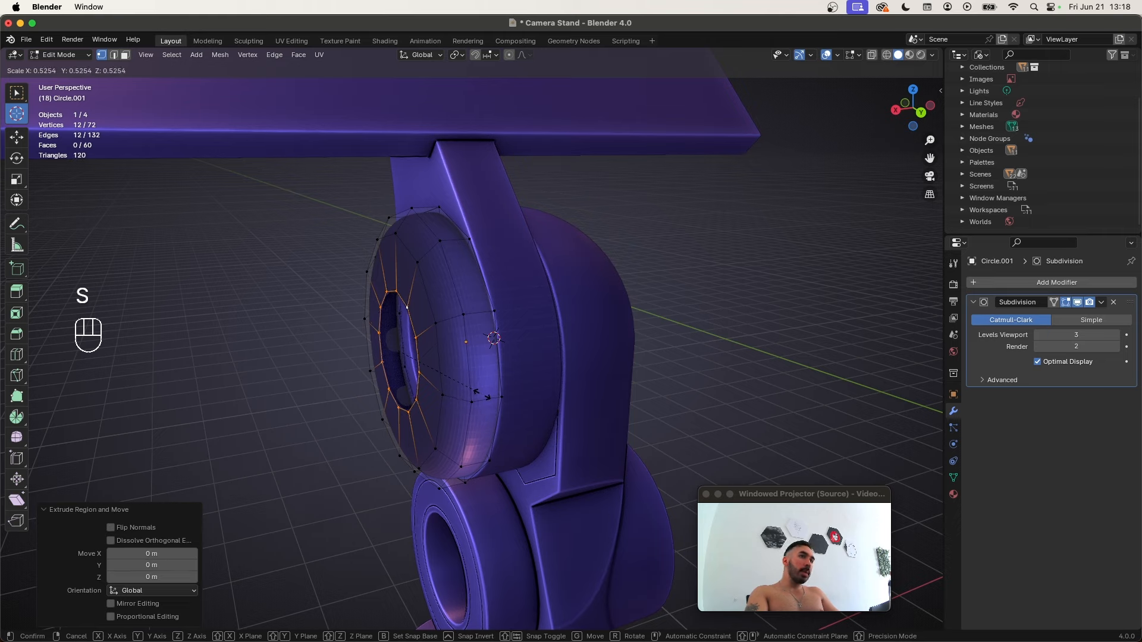
right_click(494, 337)
Snap the 3D cursor to the centre of the ring's rear edge loop and make the cursor the transform pivot
middle_drag(493, 338, 606, 255)
key(shift+s)
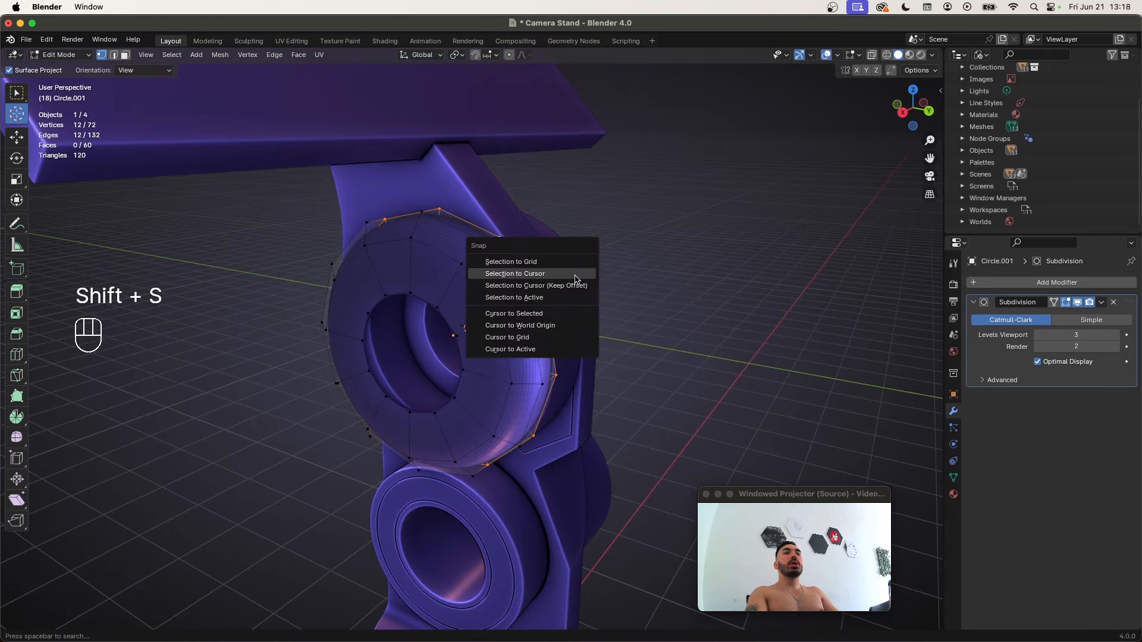
click(514, 314)
key(1)
alt+click(365, 355)
middle_drag(416, 136, 432, 105)
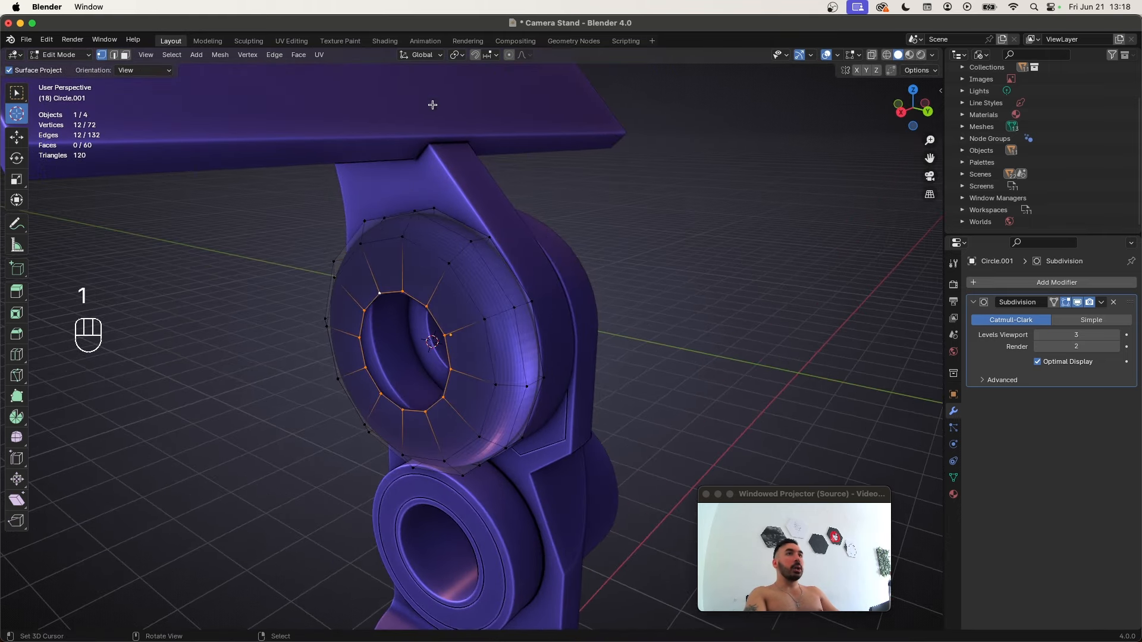
click(457, 55)
click(471, 105)
Extrude the front hole's edge loop and scale it to 0 along X so it lies in the 3D cursor's plane
middle_drag(499, 333, 528, 374)
key(e)
right_click(523, 357)
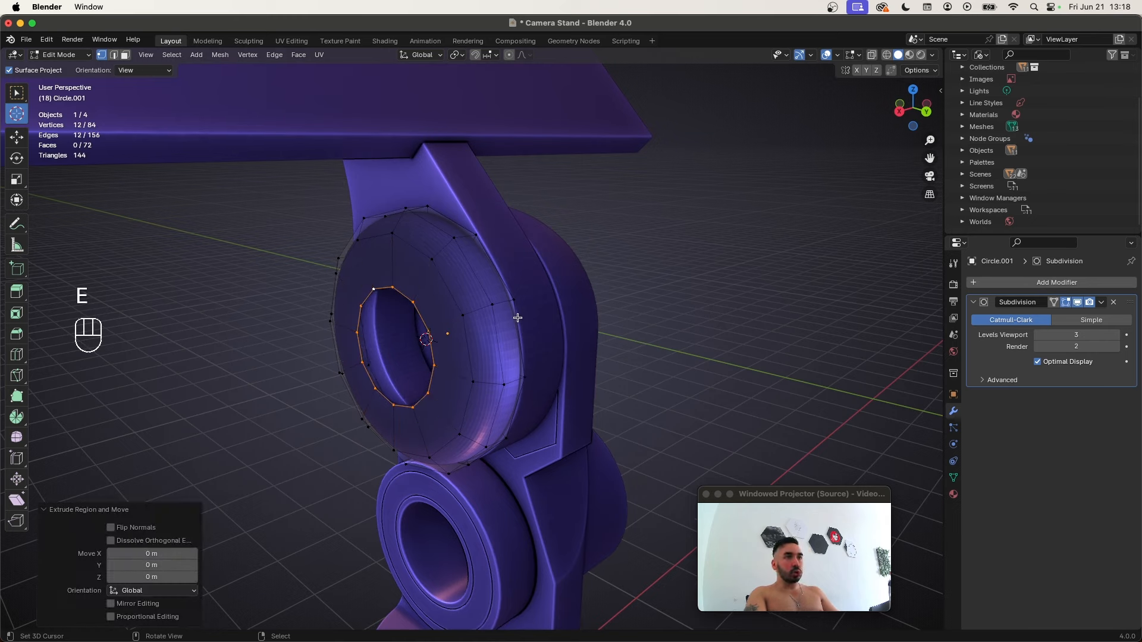
key(s)
key(x)
key(0)
key(Return)
Merge the duplicate vertices across the whole cap mesh
mouse_move(463, 305)
middle_down()
mouse_move(434, 327)
mouse_move(494, 309)
mouse_move(579, 343)
middle_up()
key(z)
key(a)
key(shift+w)
key(super+n)
Bevel the cap's hole rim and outer edge loops about 0.05 m wide with 2 segments
key(z)
alt+right_click(436, 289)
key(z)
key(z)
alt+shift+click(556, 324)
scroll(579, 342, up, 2)
key(super+b)
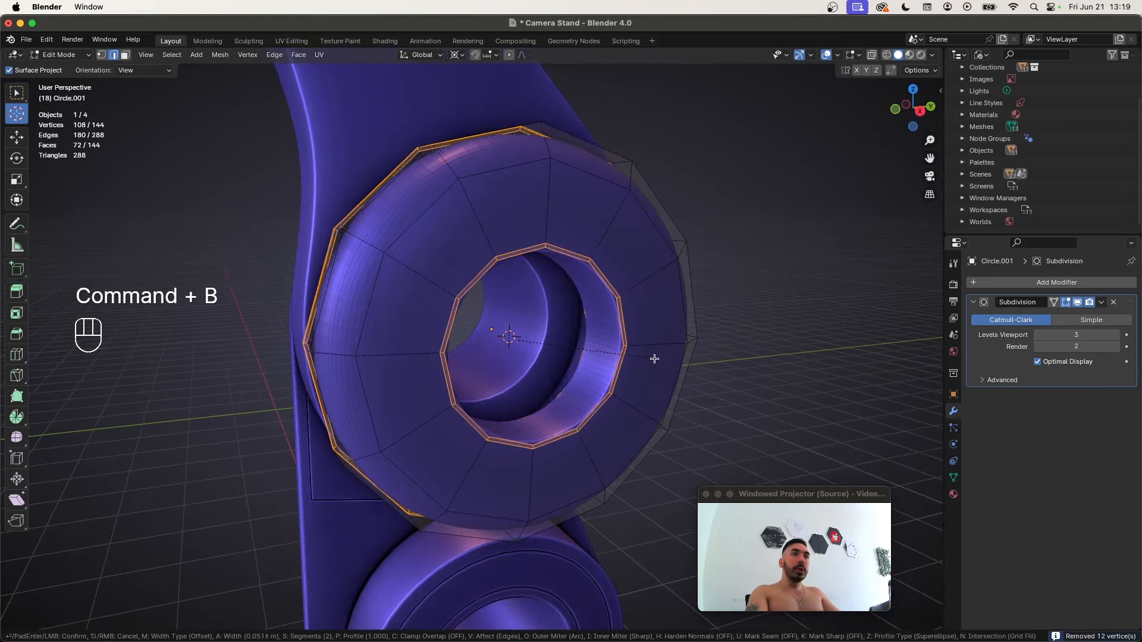
click(655, 359)
key(Tab)
key(Tab)
key(Tab)
Separate a copy of the cap hole's edge loop into its own object and select that object
scroll(655, 339, down, 5)
middle_drag(463, 315, 393, 319)
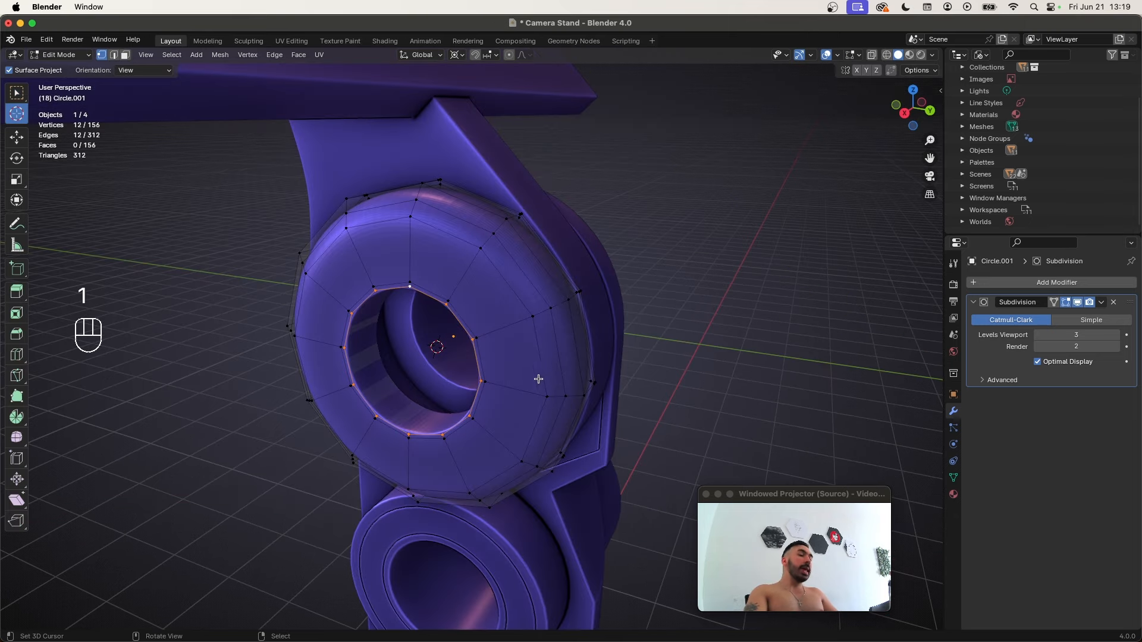
key(p)
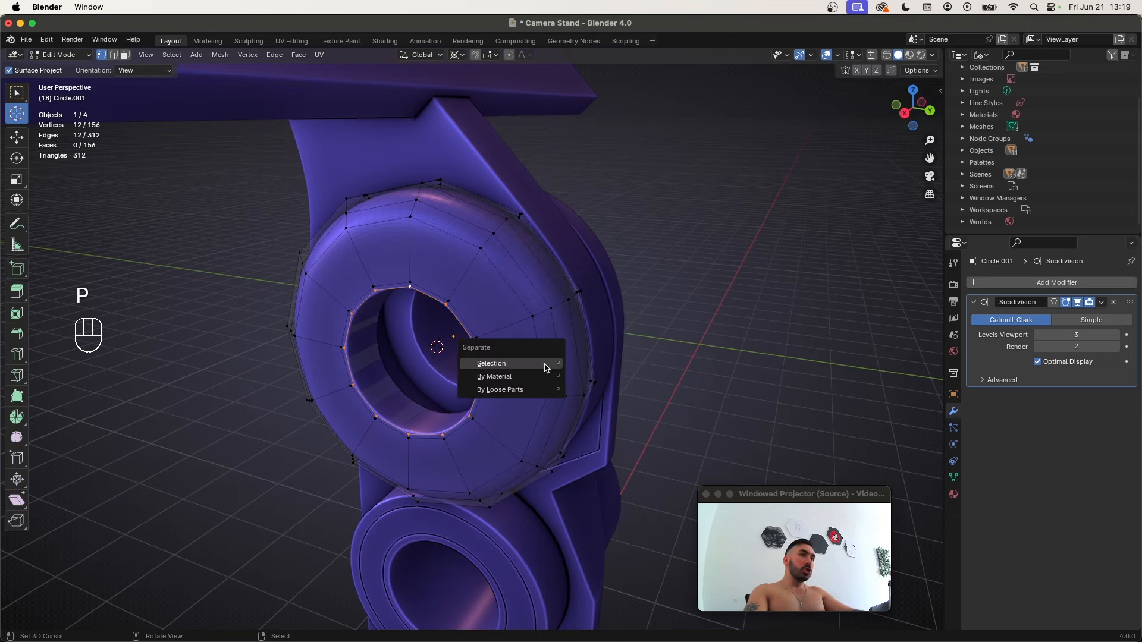
click(542, 365)
key(Tab)
click(431, 308)
click(431, 308)
key(Tab)
key(Tab)
key(Tab)
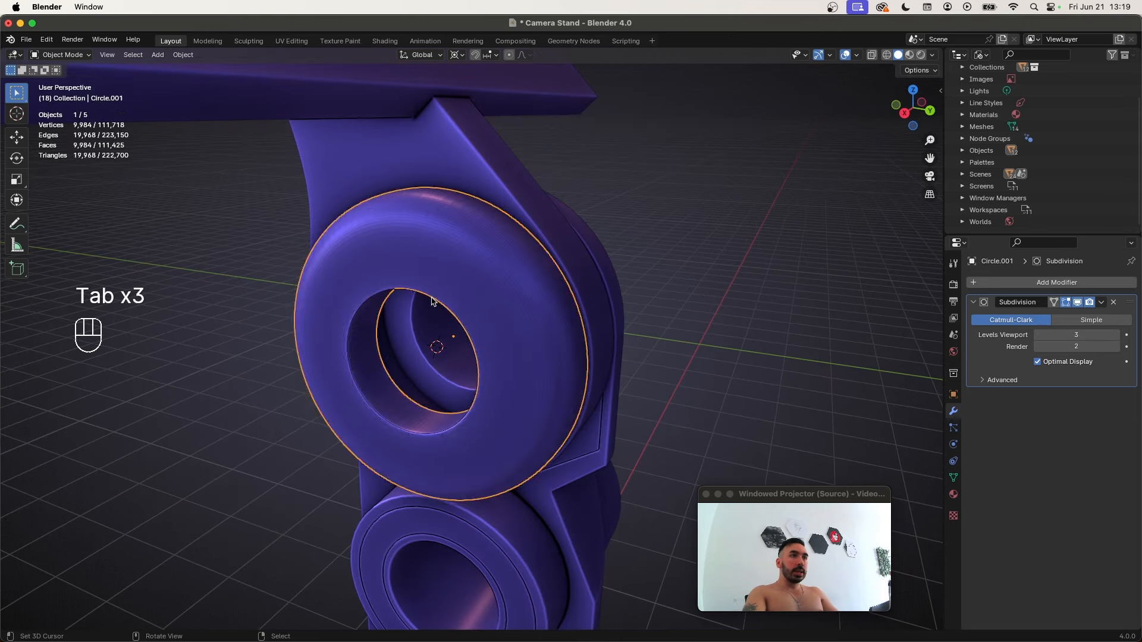
Snap the 3D cursor to the centre of the new loop and scale the loop down to about 0.85
key(a)
key(a)
key(a)
key(shift+s)
key(s)
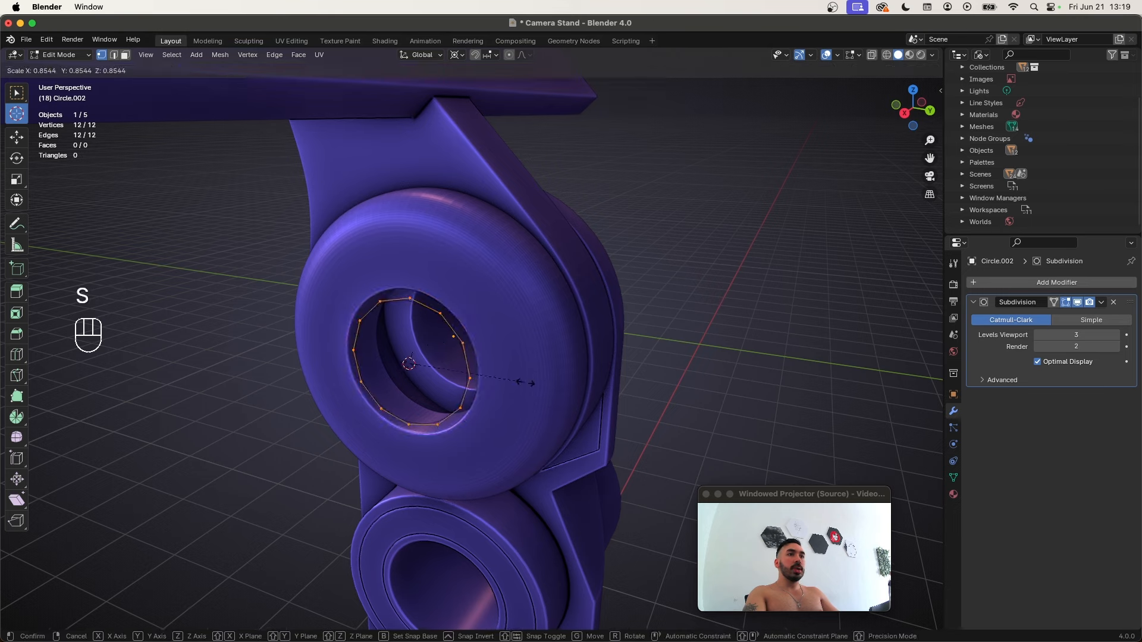
Extrude the loop -3.0867 m along the X axis through the joint to form a shaft
key(g)
key(y)
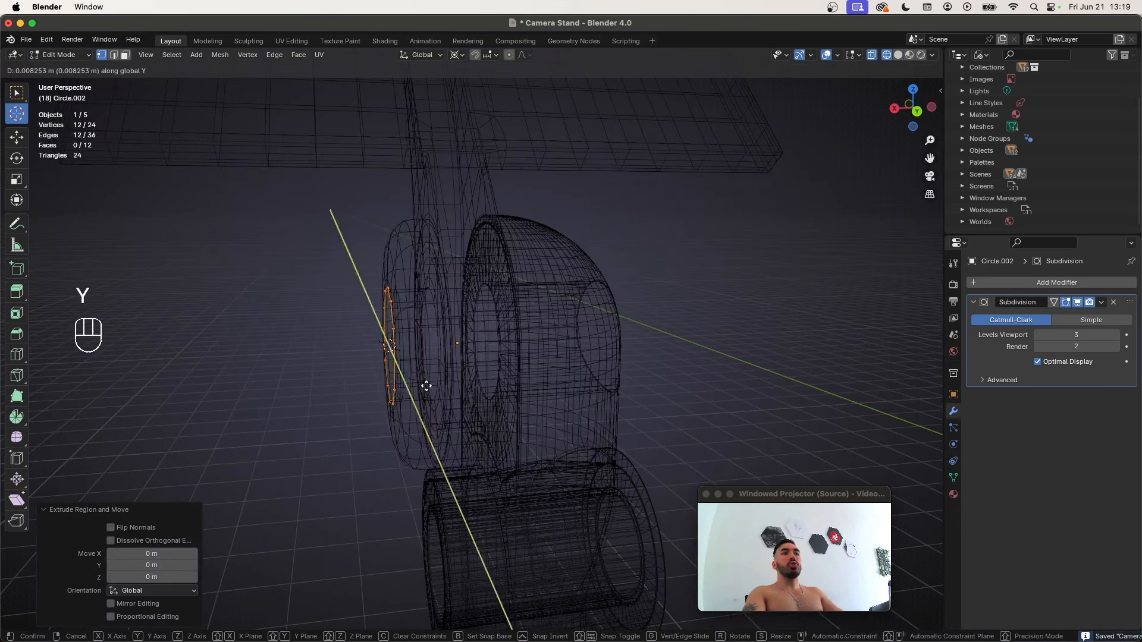
key(x)
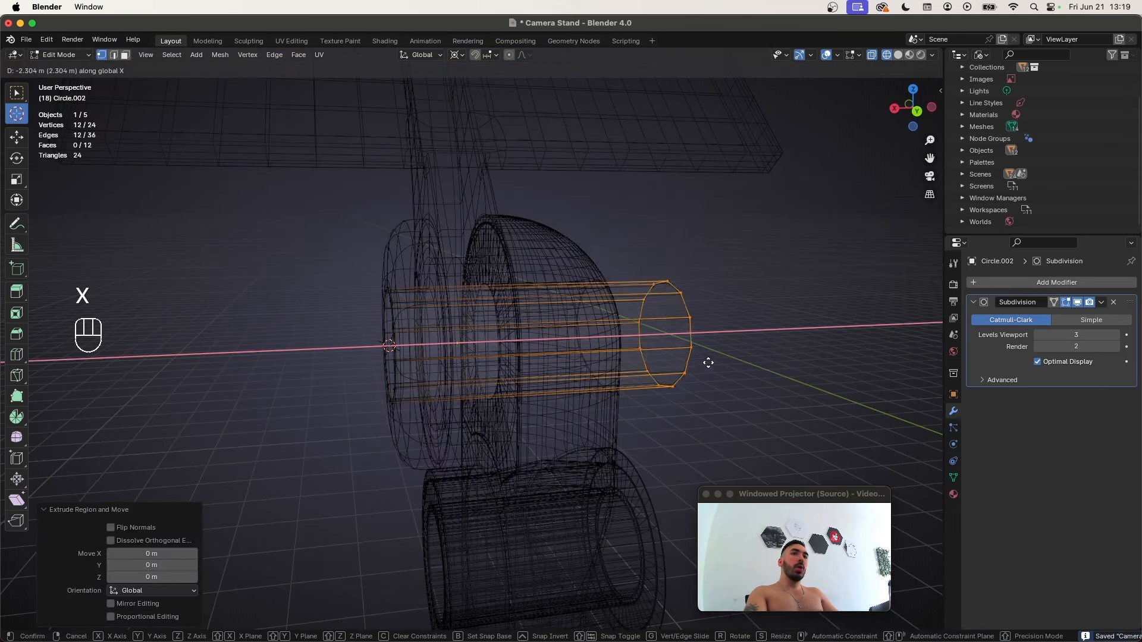
click(735, 381)
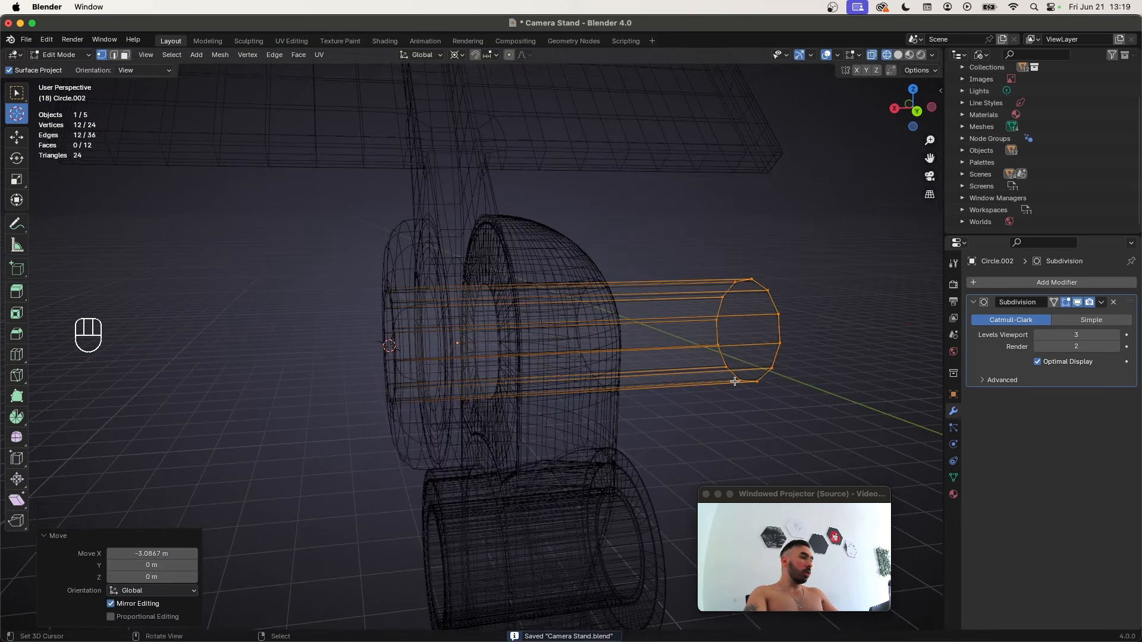
key(Tab)
key(Tab)
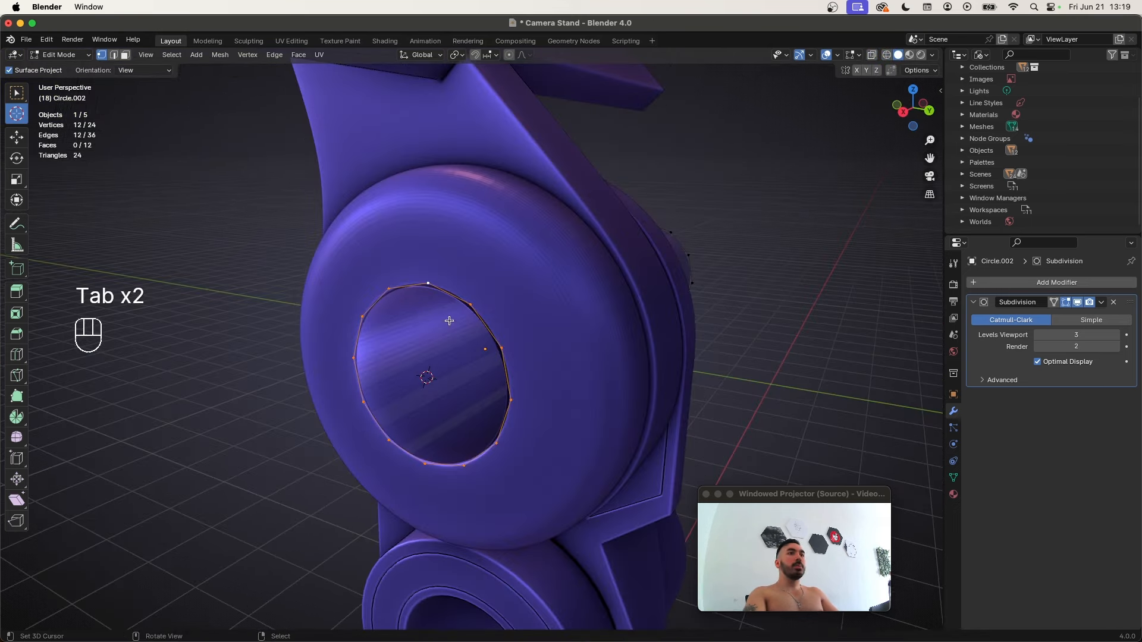
Fill the shaft's front end with a face and bevel its rim about 0.05 m with 2 segments
middle_drag(446, 318, 454, 375)
key(f)
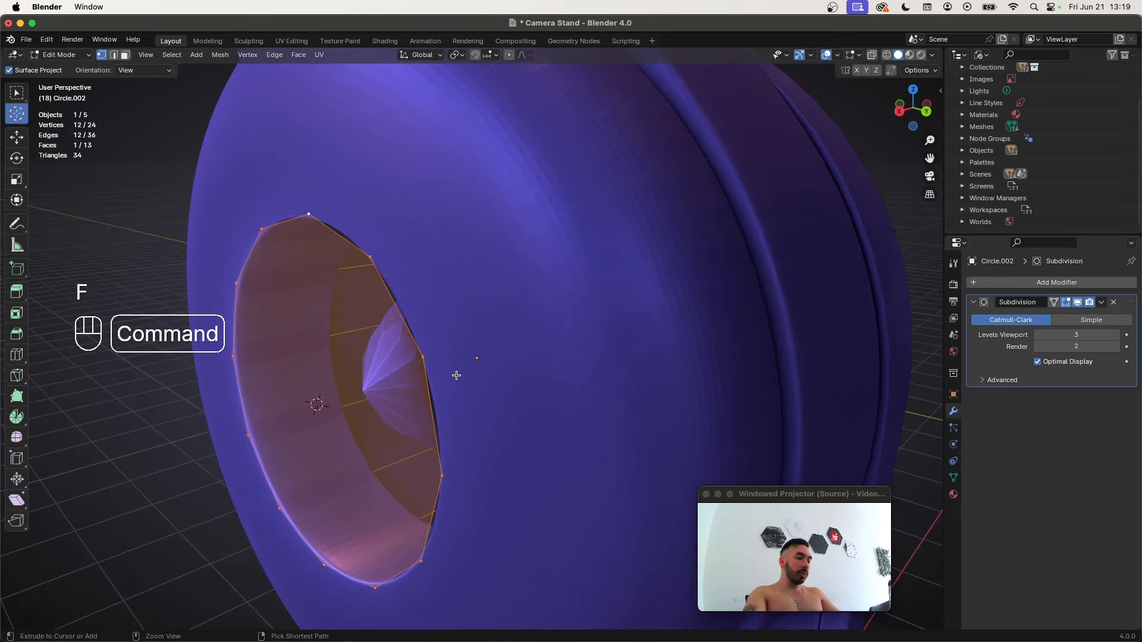
key(super+b)
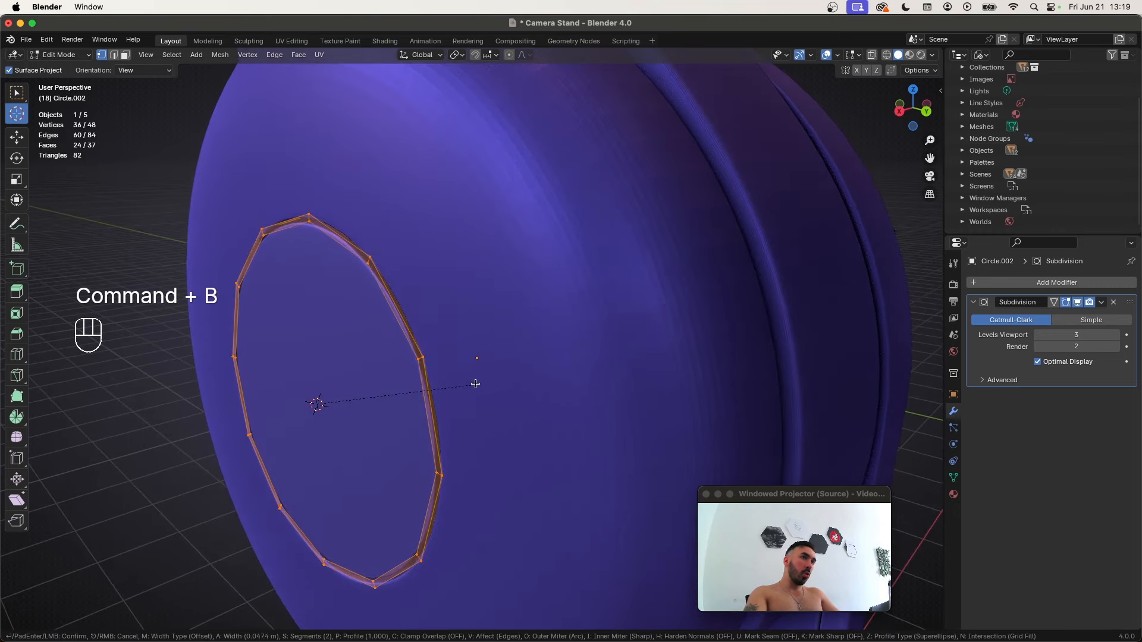
key(Tab)
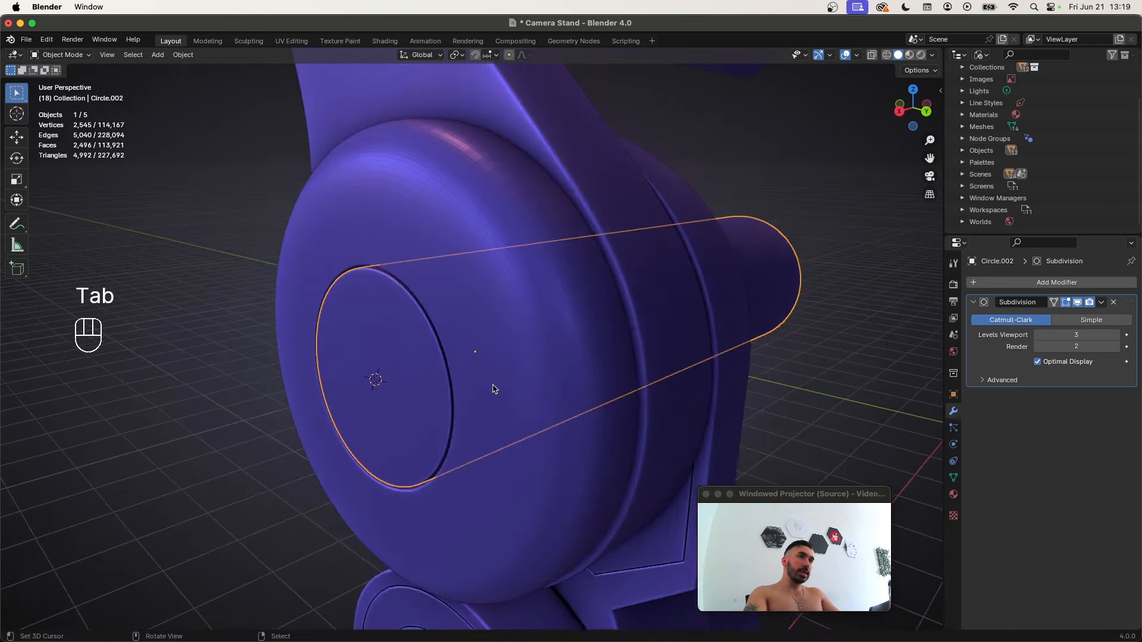
Move the shaft's far end loop about -0.083 m along X and extrude it outward at scale 1.122
key(a)
key(g)
key(x)
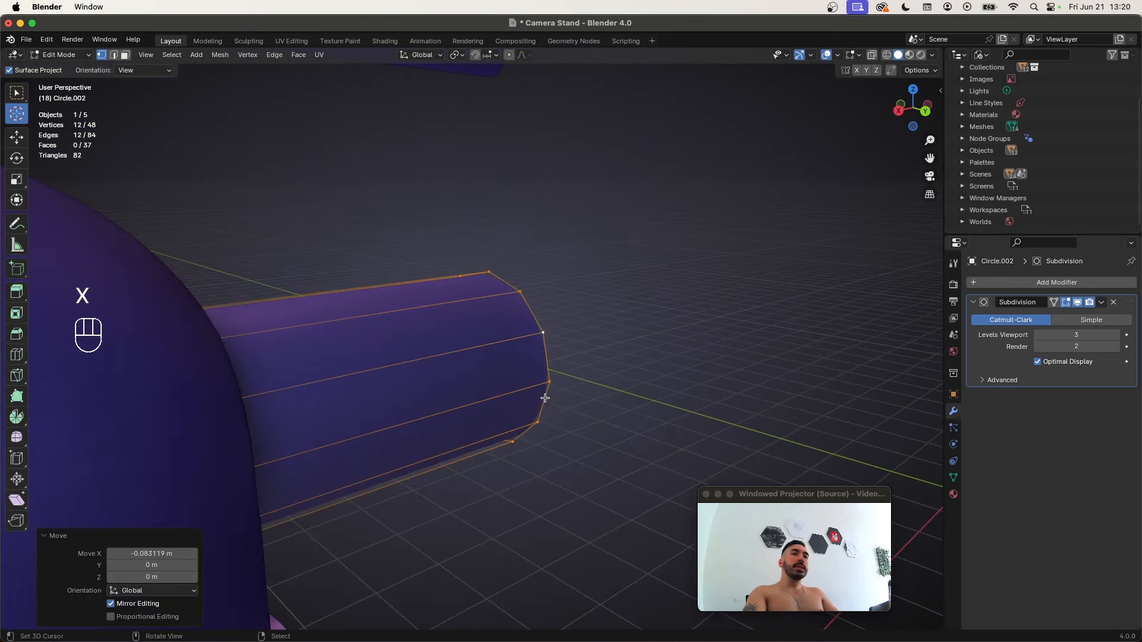
key(e)
key(s)
click(574, 380)
Fill the shaft's far end, extrude the face about 0.42 m and scale it up about 1.4 times to start the knob
middle_drag(574, 381, 522, 385)
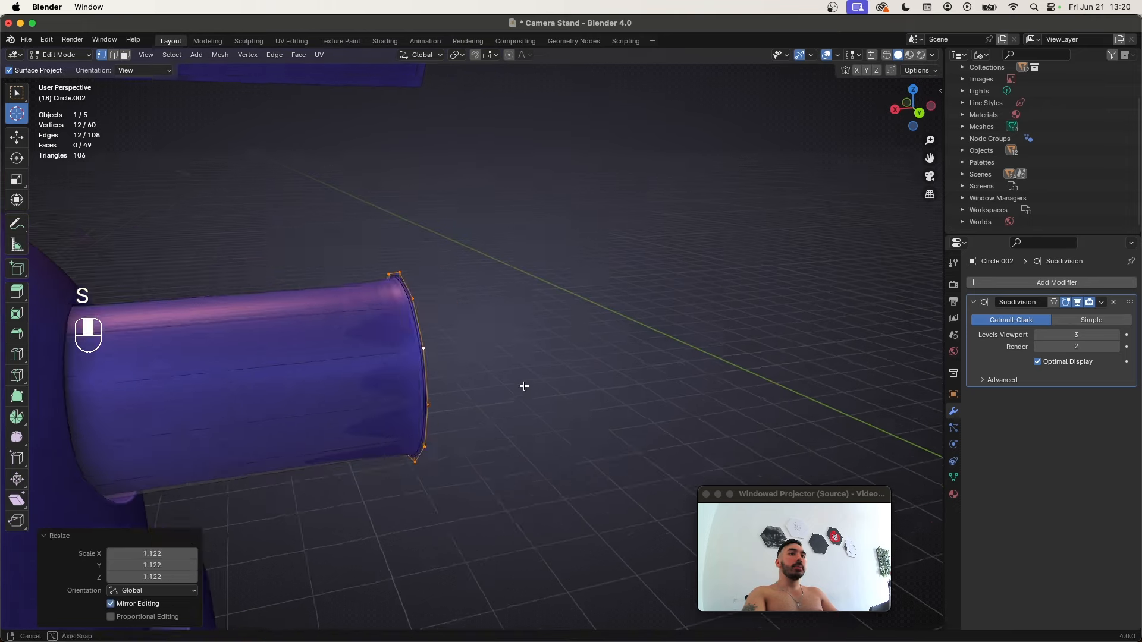
key(f)
key(e)
click(495, 380)
key(s)
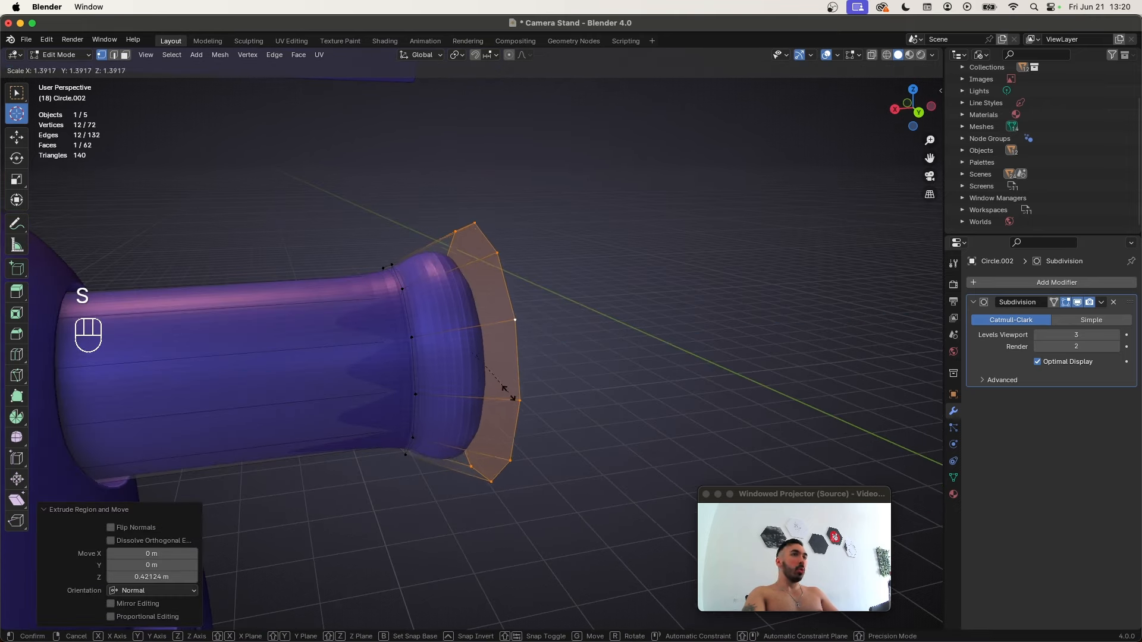
click(518, 389)
Extrude the knob's end face three more times, scaling it after each extrusion to shape a rounded head
key(e)
click(578, 402)
middle_drag(578, 402, 502, 416)
key(s)
click(535, 408)
key(e)
click(562, 422)
key(s)
click(556, 419)
key(e)
click(566, 438)
key(s)
click(529, 412)
Bevel the two edge loops at the knob's neck with a width of 0.0272 m and 2 segments
key(Tab)
key(Tab)
key(2)
alt+shift+click(458, 326)
key(z)
key(z)
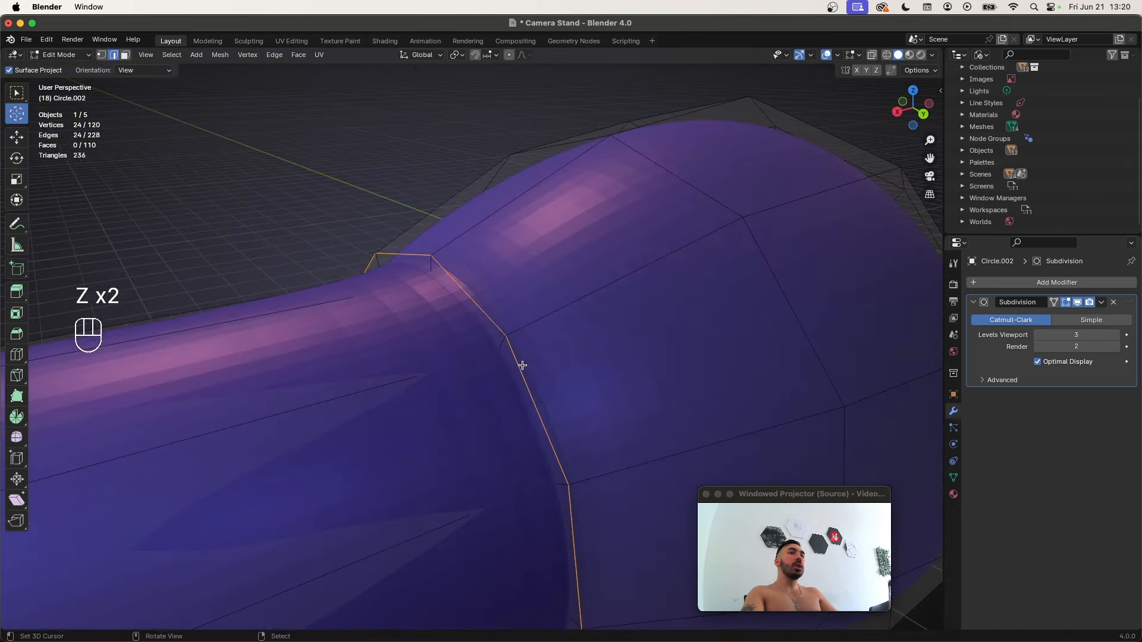
key(super+b)
click(544, 374)
scroll(541, 377, down, 5)
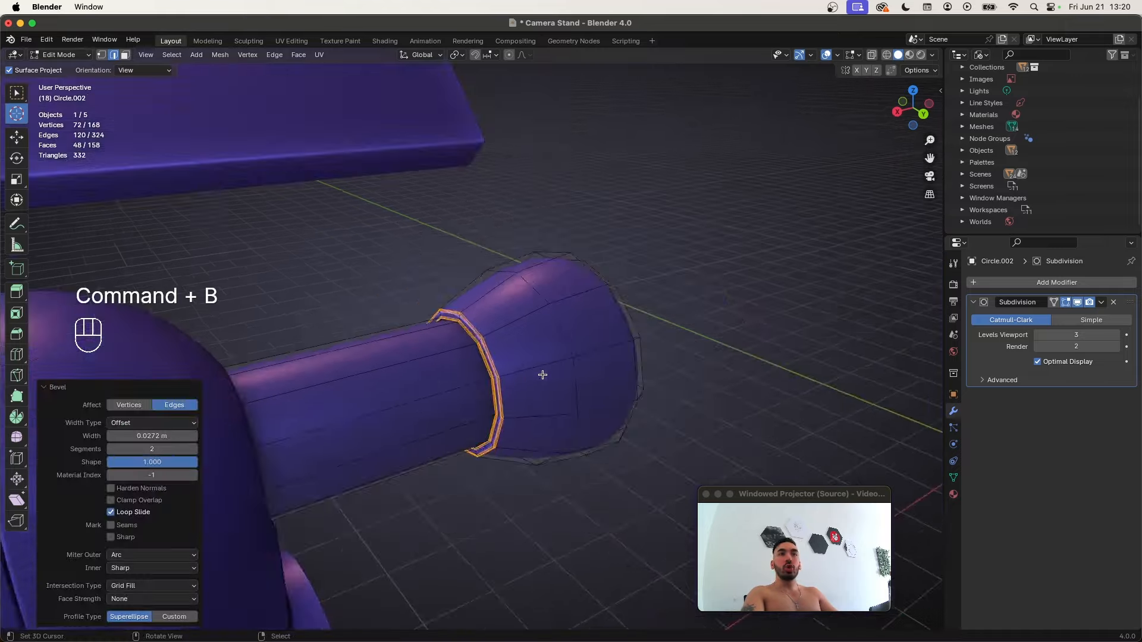
Duplicate the knob object in place and apply the Subdivision modifier on the copy
key(Tab)
middle_drag(540, 377, 461, 400)
key(shift+d)
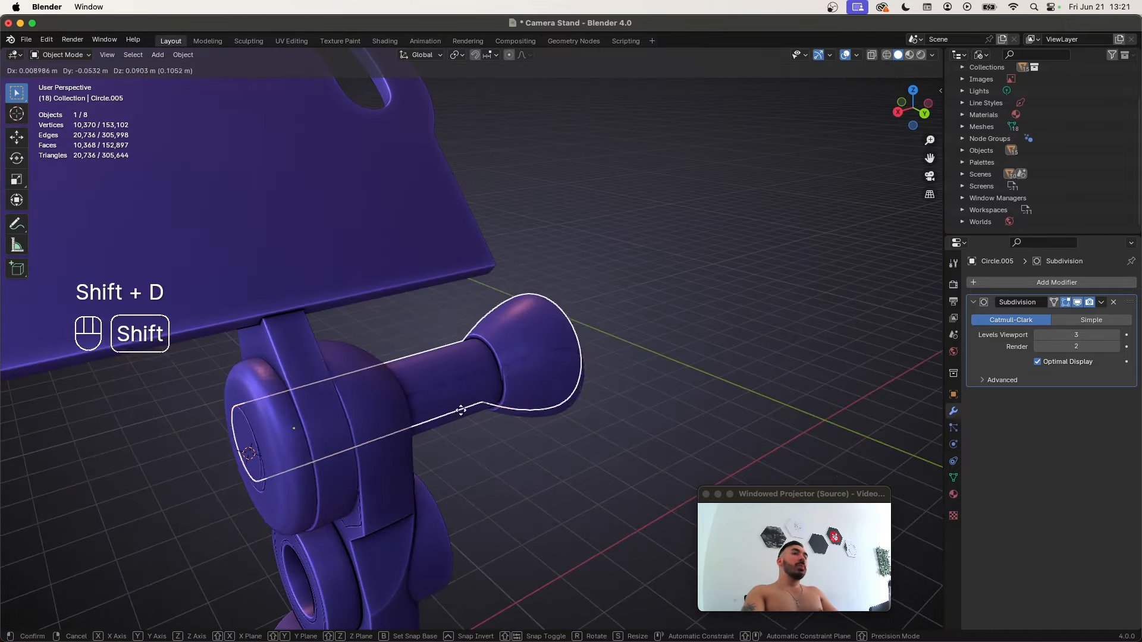
right_click(517, 300)
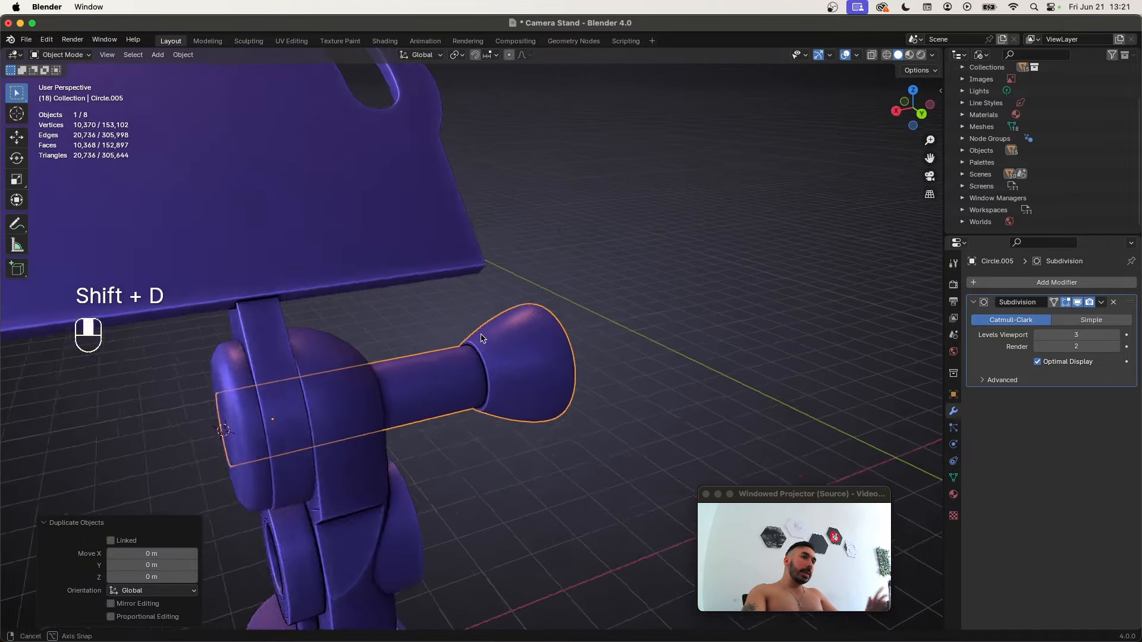
scroll(526, 348, up, 3)
click(988, 350)
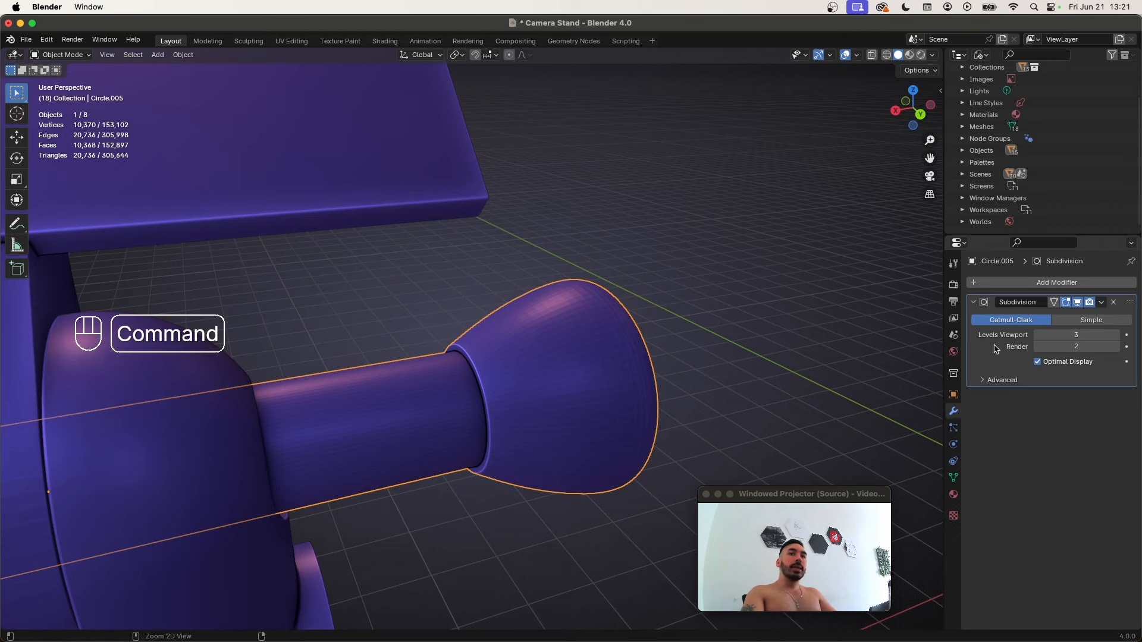
key(super+a)
click(587, 365)
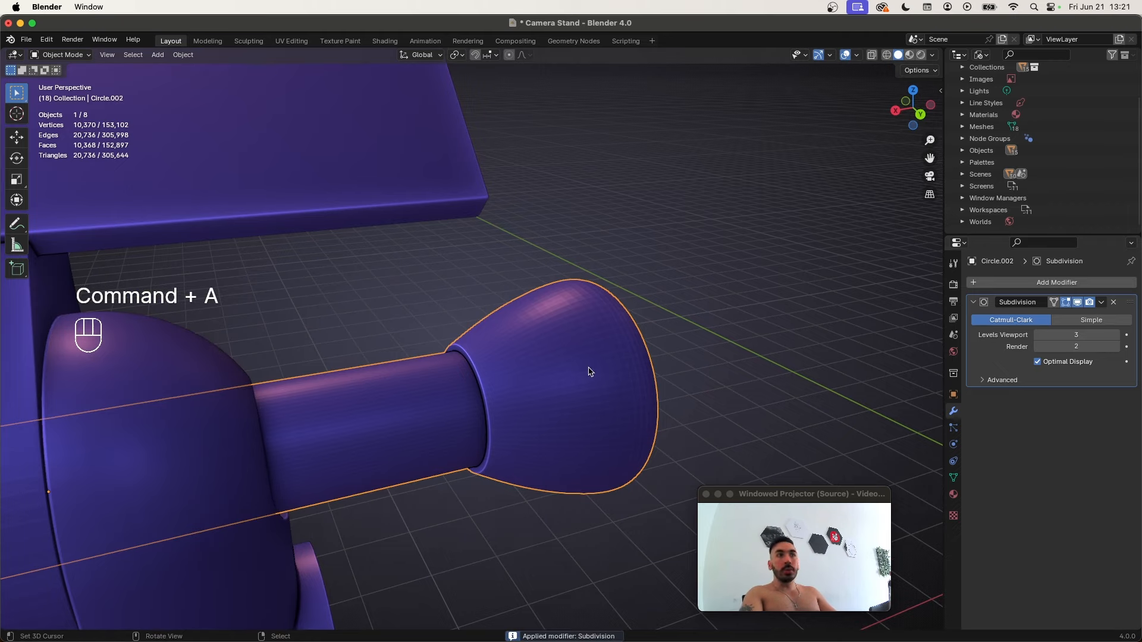
key(g)
right_click(630, 373)
Select a single edge loop around the head of the duplicated knob's dense mesh
key(Tab)
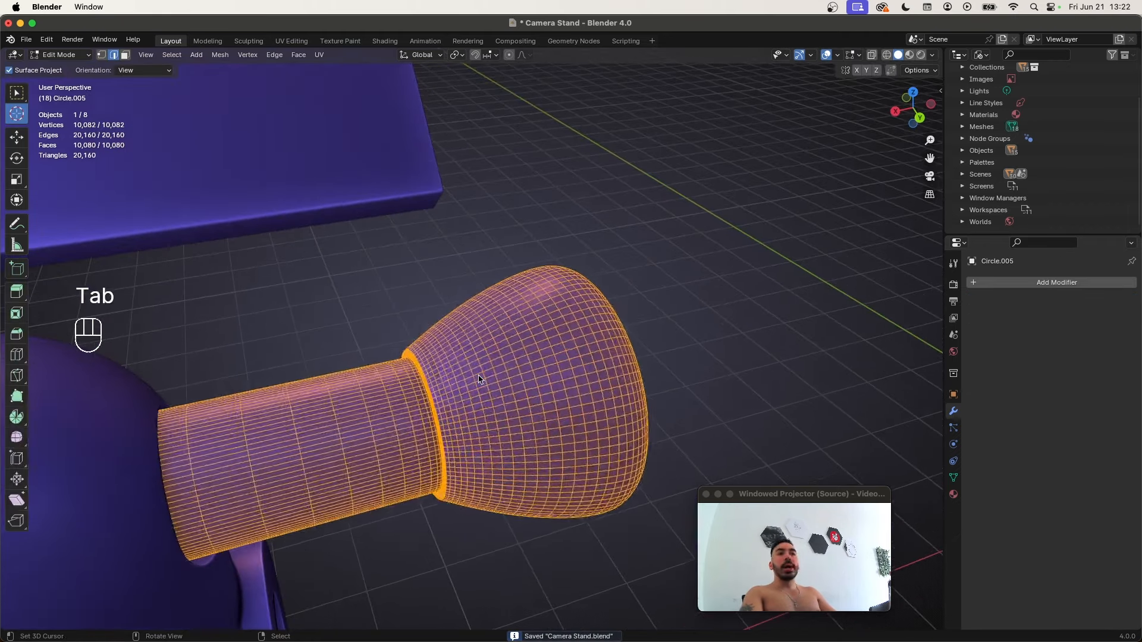
key(3)
middle_drag(447, 355, 421, 380)
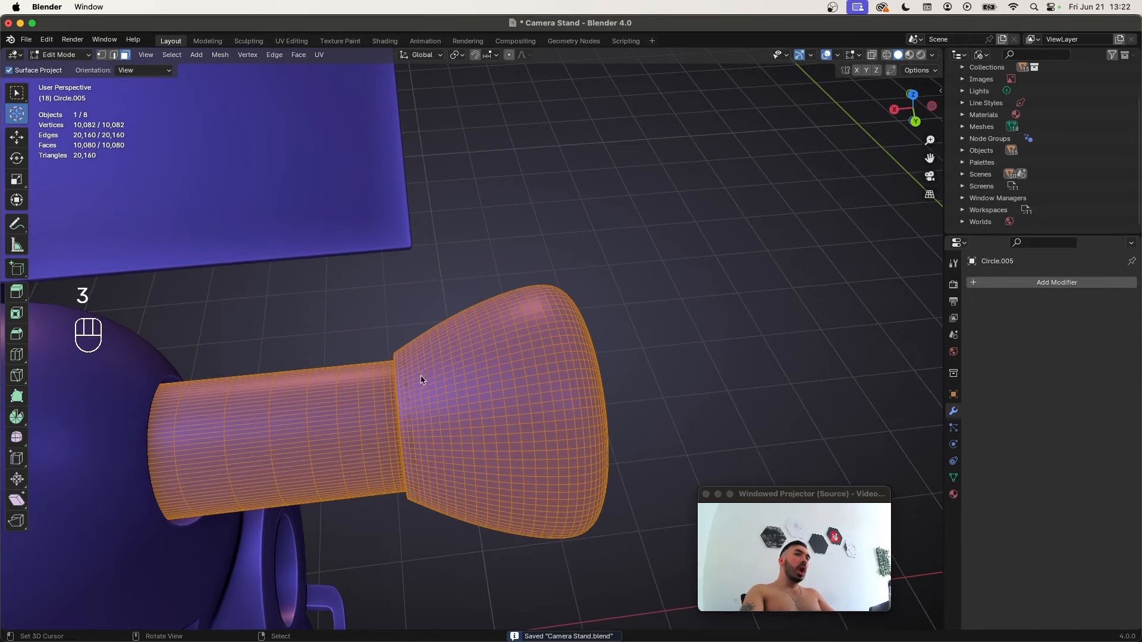
key(2)
alt+click(506, 357)
middle_drag(531, 451, 396, 349)
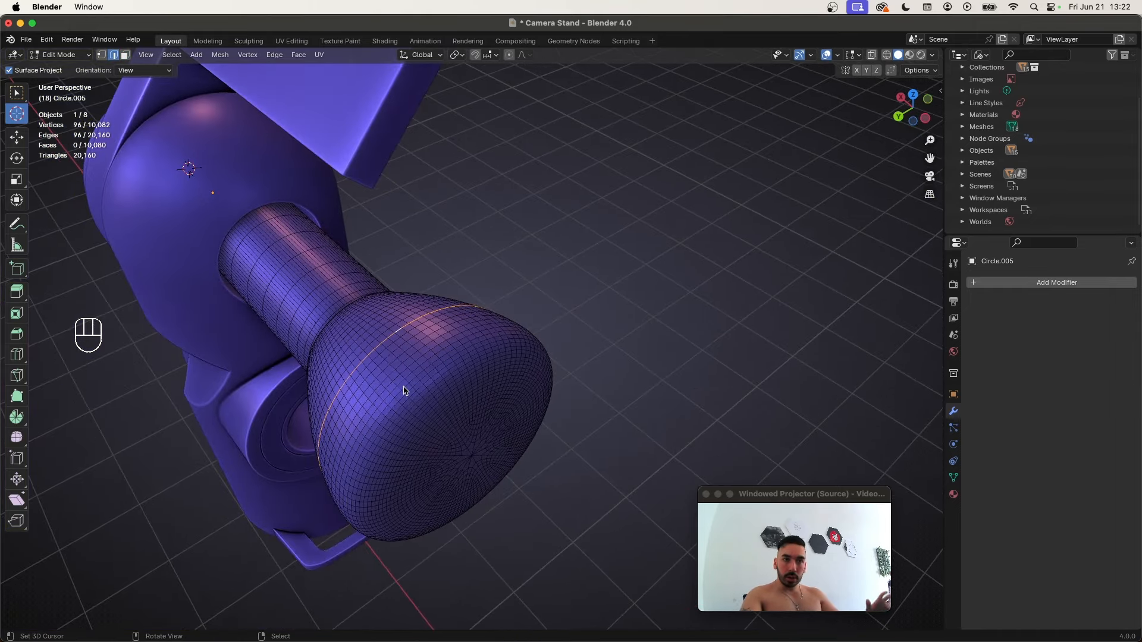
scroll(404, 391, down, 5)
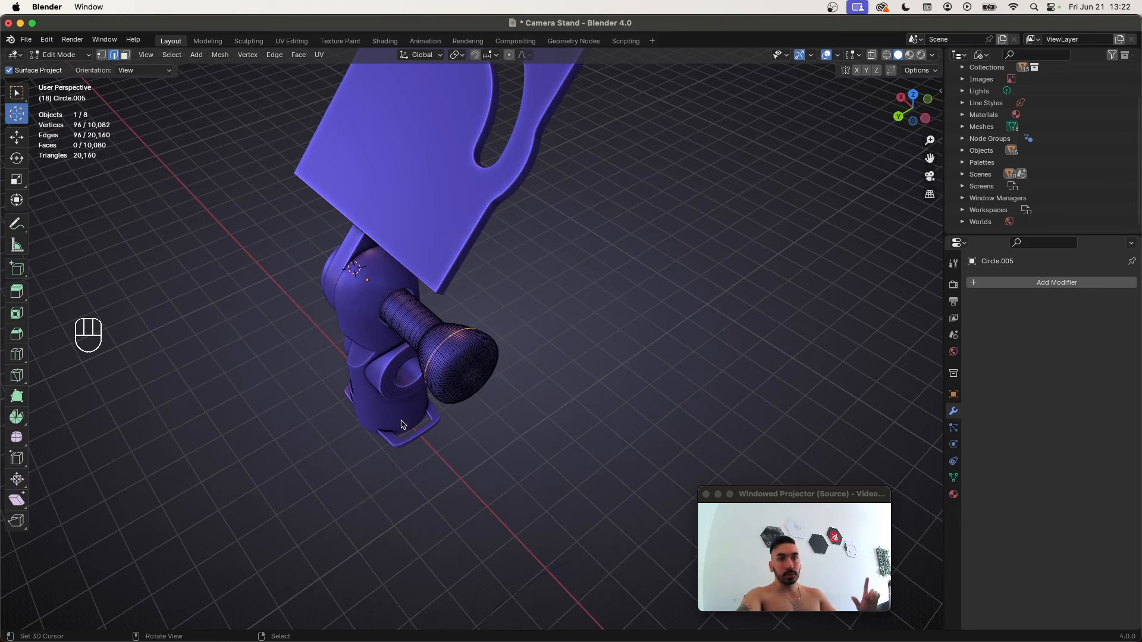
scroll(397, 424, up, 5)
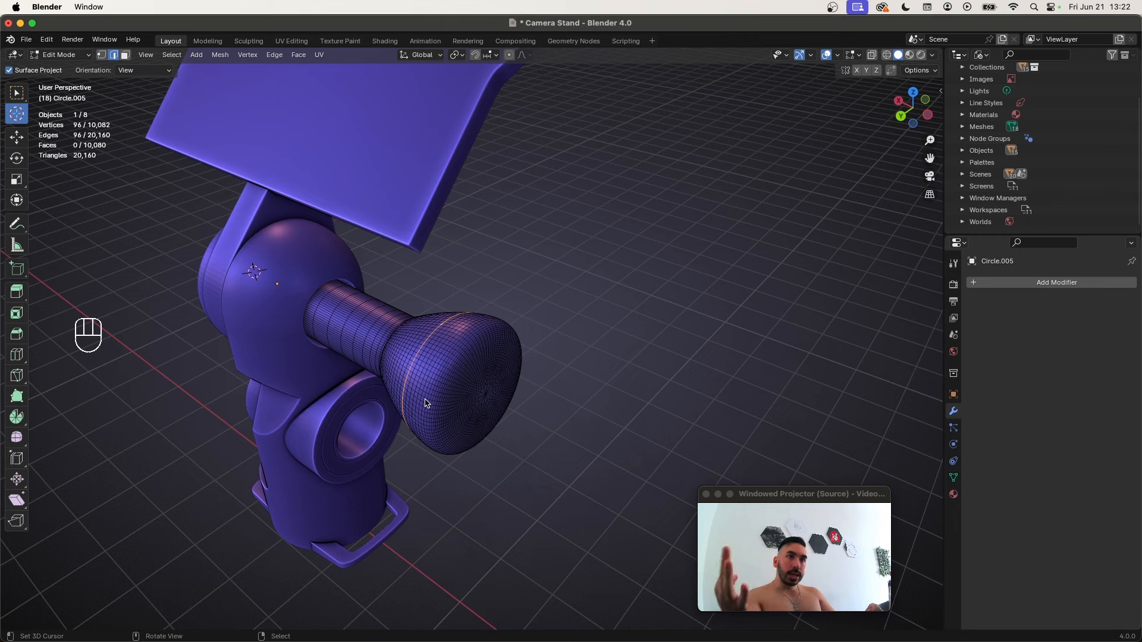
Select a lengthwise strip of ten faces on the dense knob's side, duplicate it in place and separate it into its own object
key(3)
key(3)
key(3)
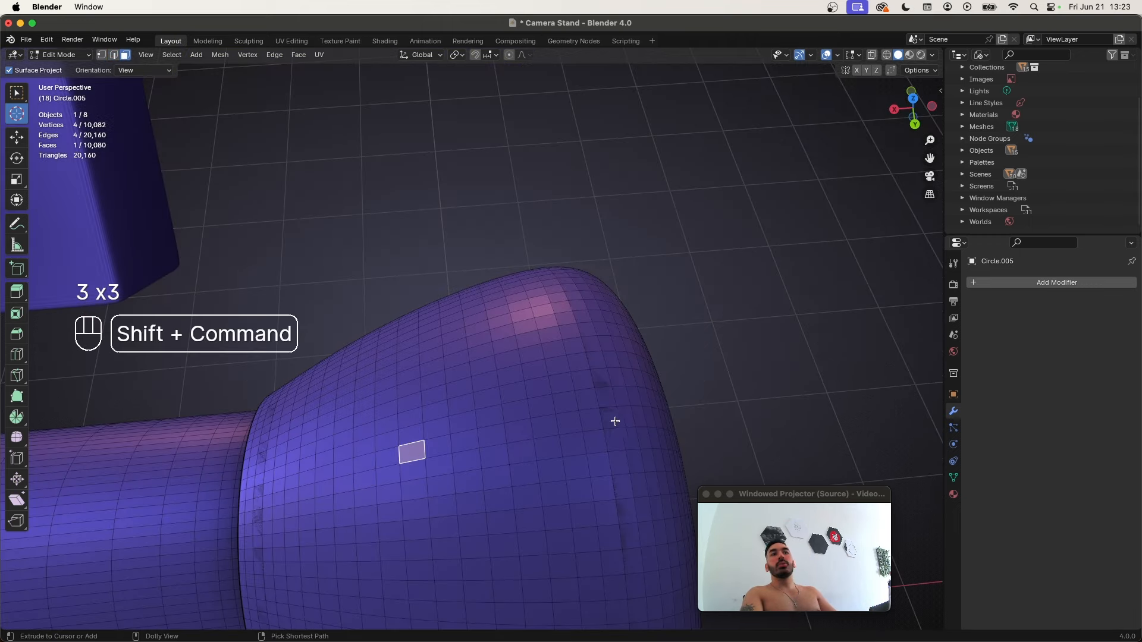
shift+super+click(620, 379)
key(shift+d)
right_click(624, 400)
key(p)
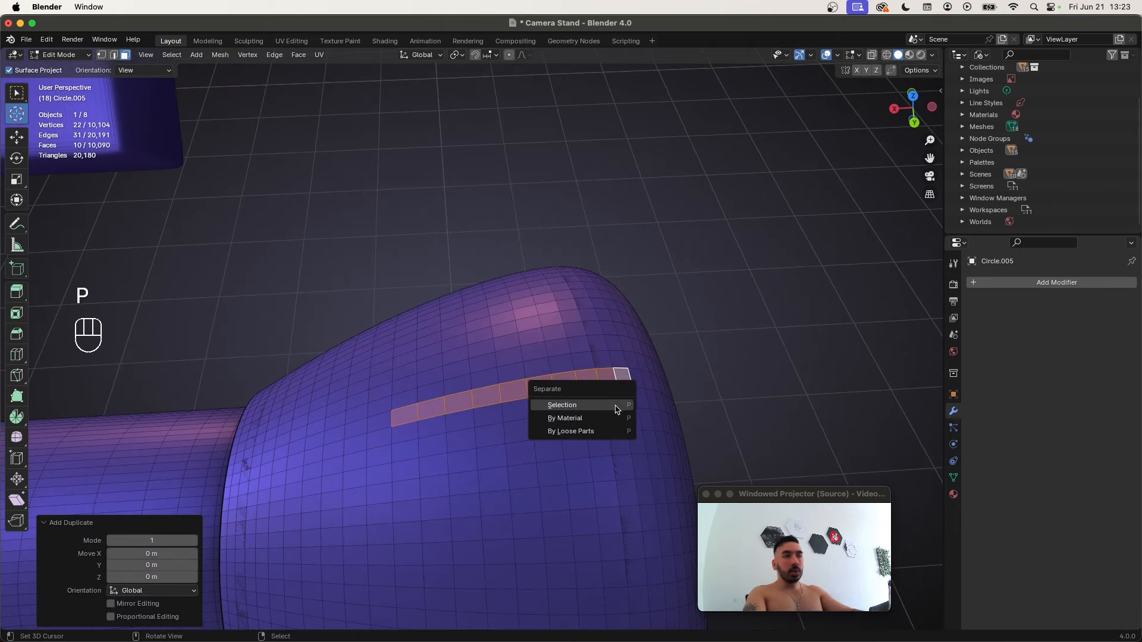
click(566, 403)
key(Tab)
key(Tab)
key(Tab)
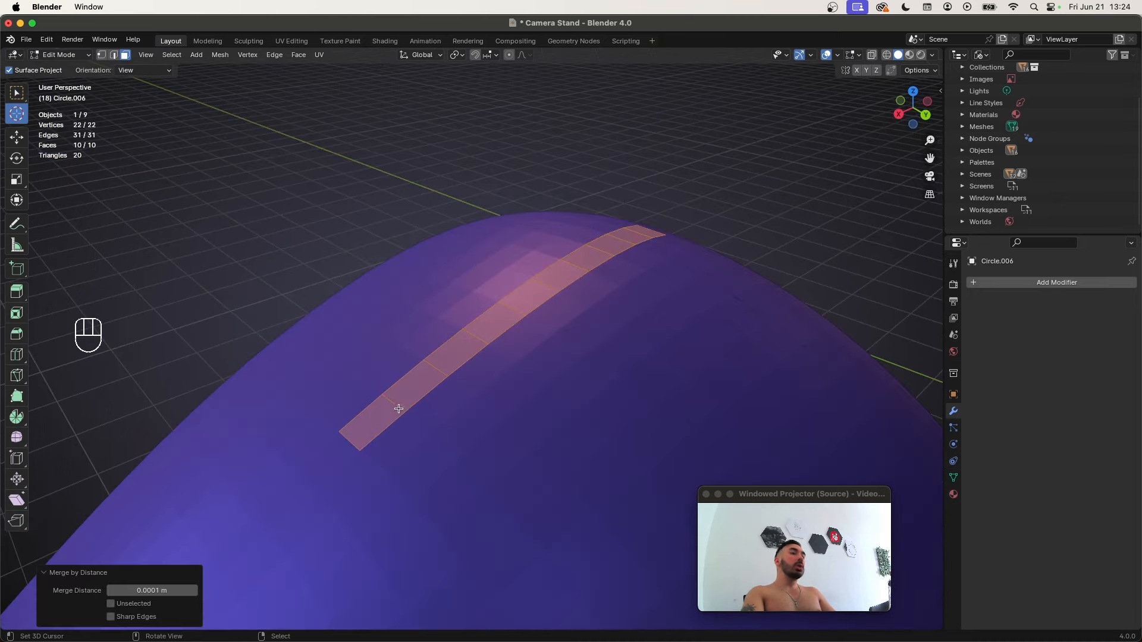
Inset the whole face strip by about 0.024 m with the Boundary option enabled
middle_drag(482, 426, 538, 454)
key(i)
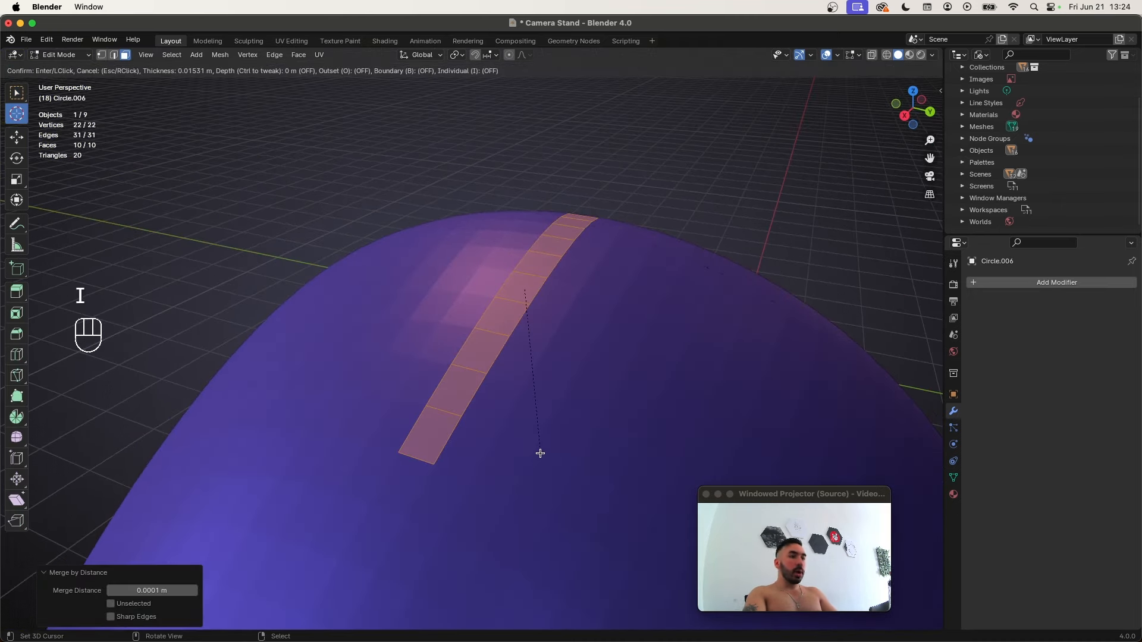
key(b)
key(shift)
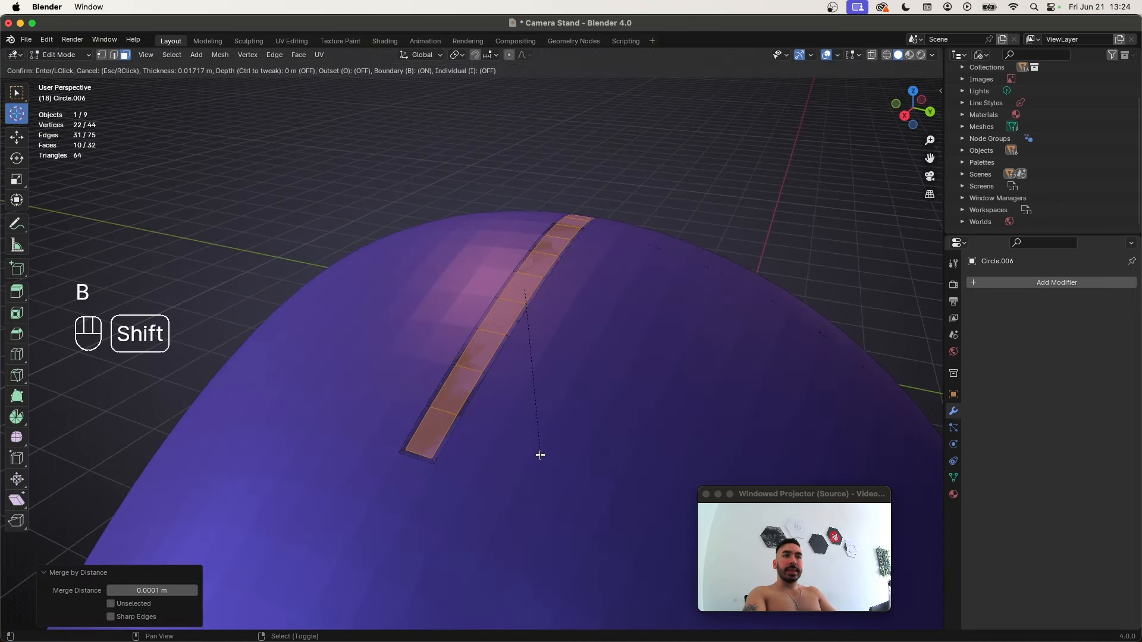
click(540, 455)
Extrude the inset strip and fatten it outward along its normals to form a raised rib
key(e)
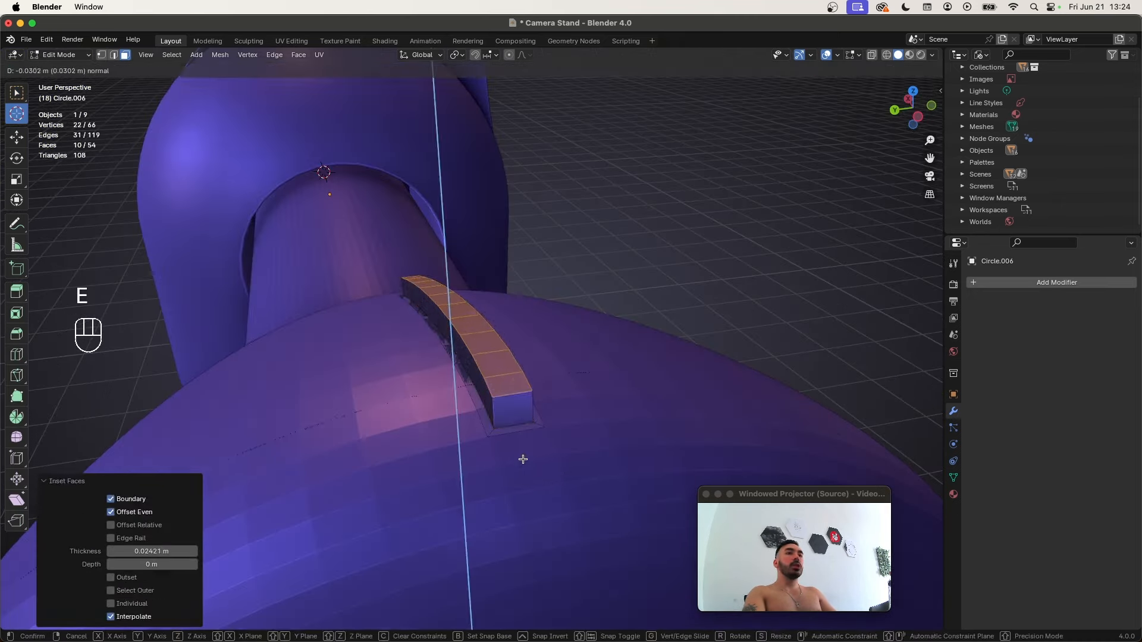
right_click(523, 458)
middle_drag(522, 458, 565, 476)
key(alt+s)
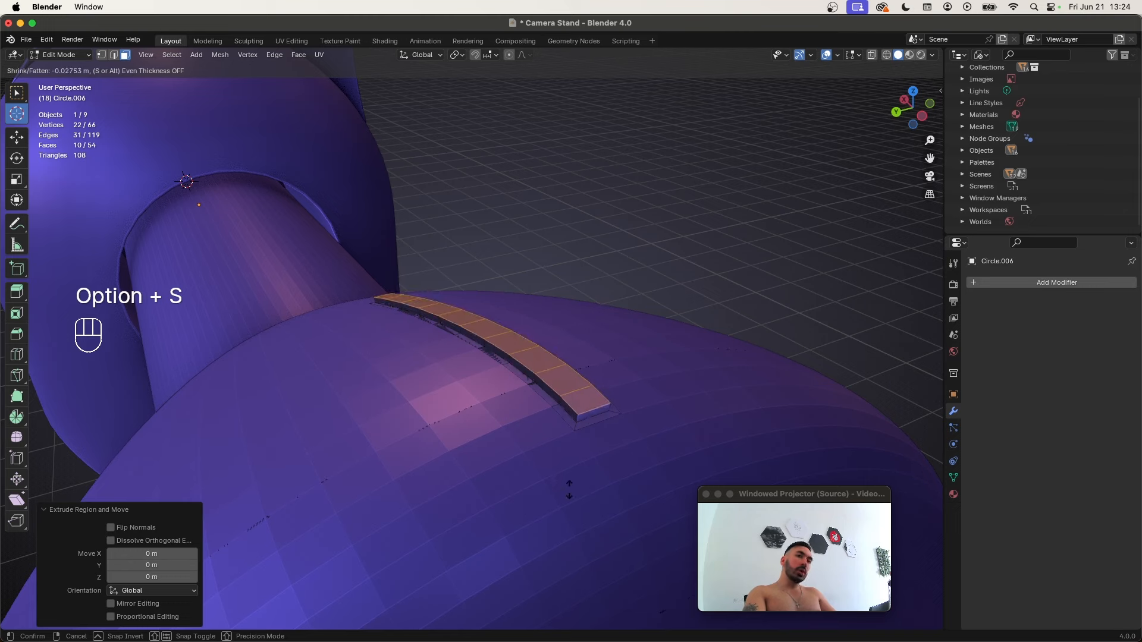
click(556, 528)
Edge-slide the top edge at each end of the rib down toward the knob so both ends slope
key(2)
click(600, 384)
key(g)
key(g)
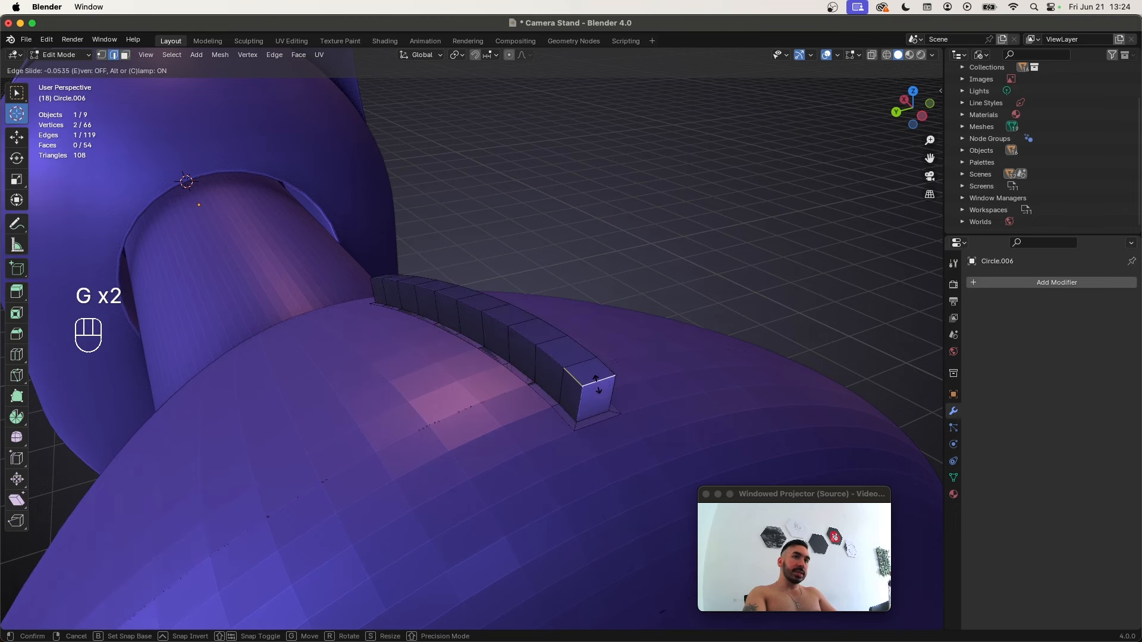
click(591, 378)
middle_drag(591, 378, 333, 384)
key(2)
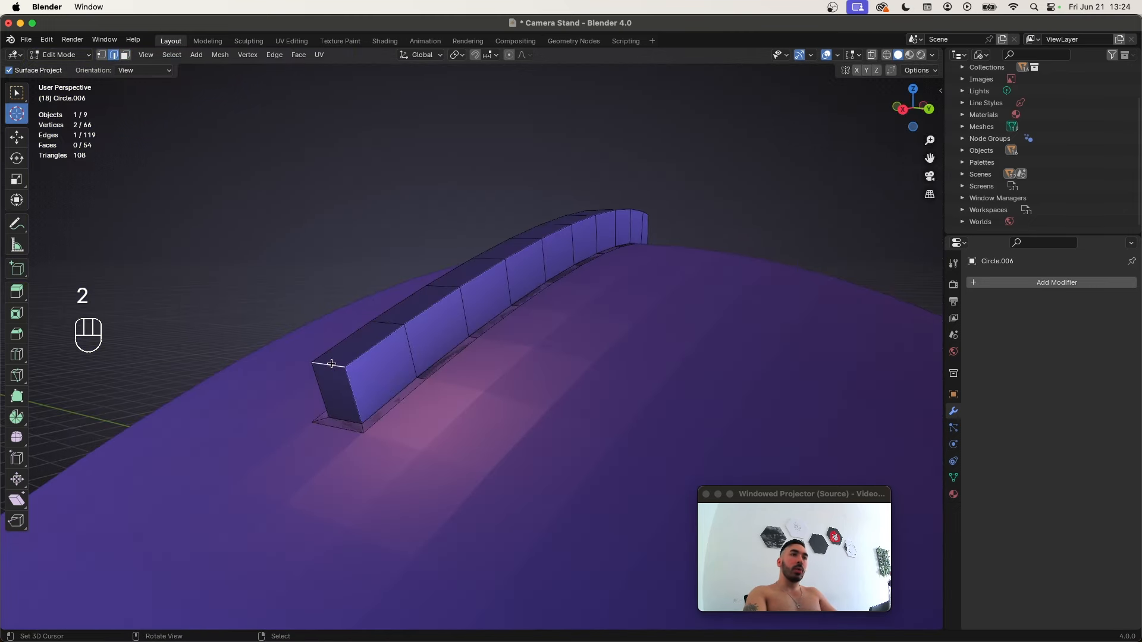
key(g)
key(g)
click(333, 386)
Bevel the edge loops around the rib's top and base with 2 segments and a width of about 0.0195 m
key(2)
alt+shift+click(385, 399)
middle_drag(382, 324, 421, 459)
alt+shift+click(474, 489)
key(super+b)
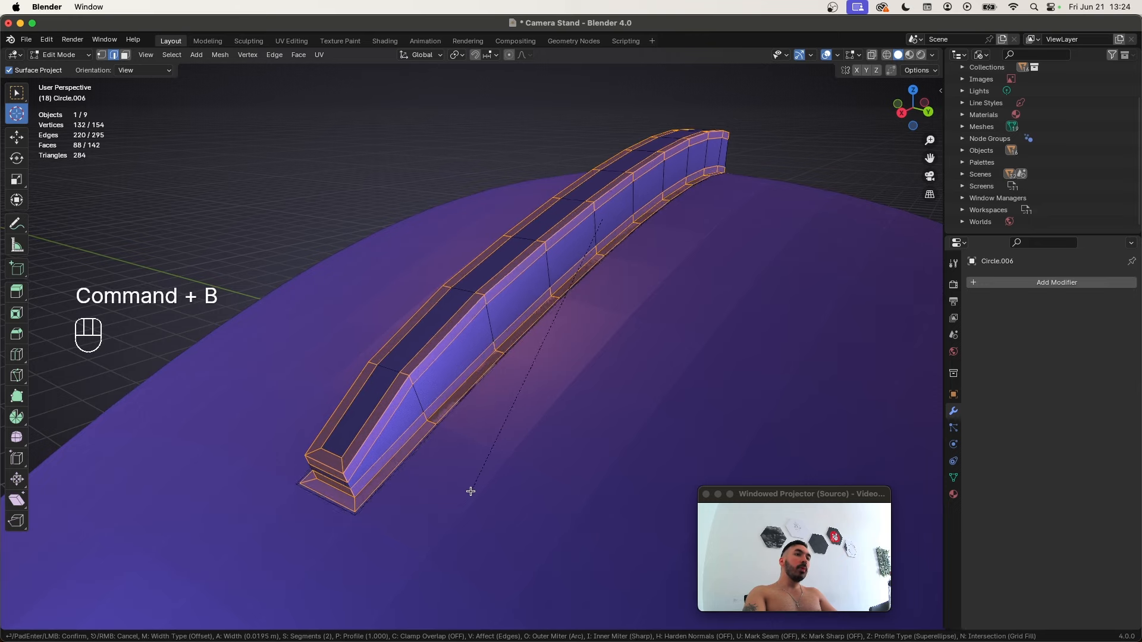
click(470, 489)
Shade the rib object smooth and save the file
middle_drag(278, 417, 143, 100)
key(Tab)
click(182, 54)
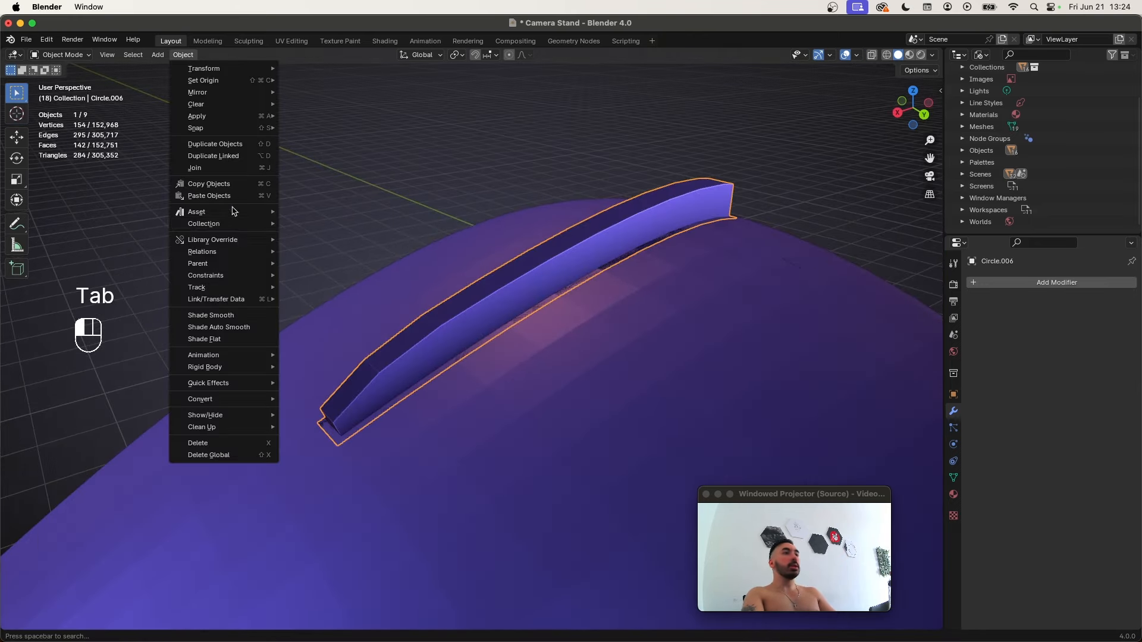
click(246, 317)
middle_drag(246, 317, 462, 333)
key(Tab)
key(Tab)
key(super+s)
Snap the 3D cursor to the centre of the dense knob's end face
click(493, 454)
key(Tab)
key(3)
key(shift+s)
key(Tab)
In the left orthographic view, spin the whole rib 360° around the 3D cursor in 96 steps with Use Duplicates enabled
click(472, 328)
key(Tab)
key(a)
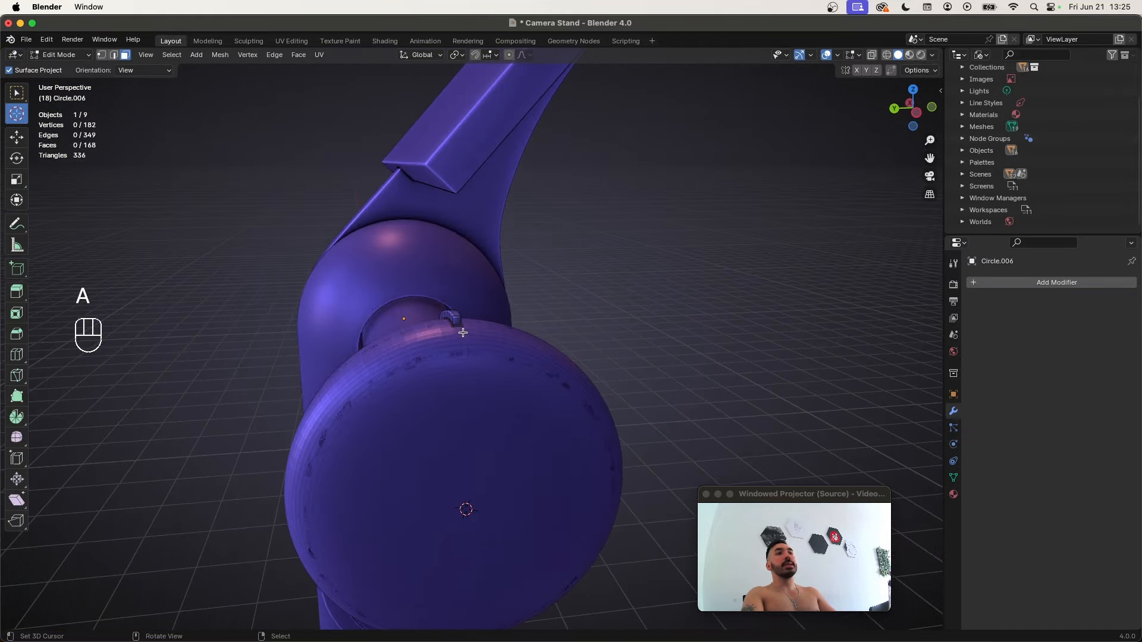
key(KP_1)
key(super+KP_3)
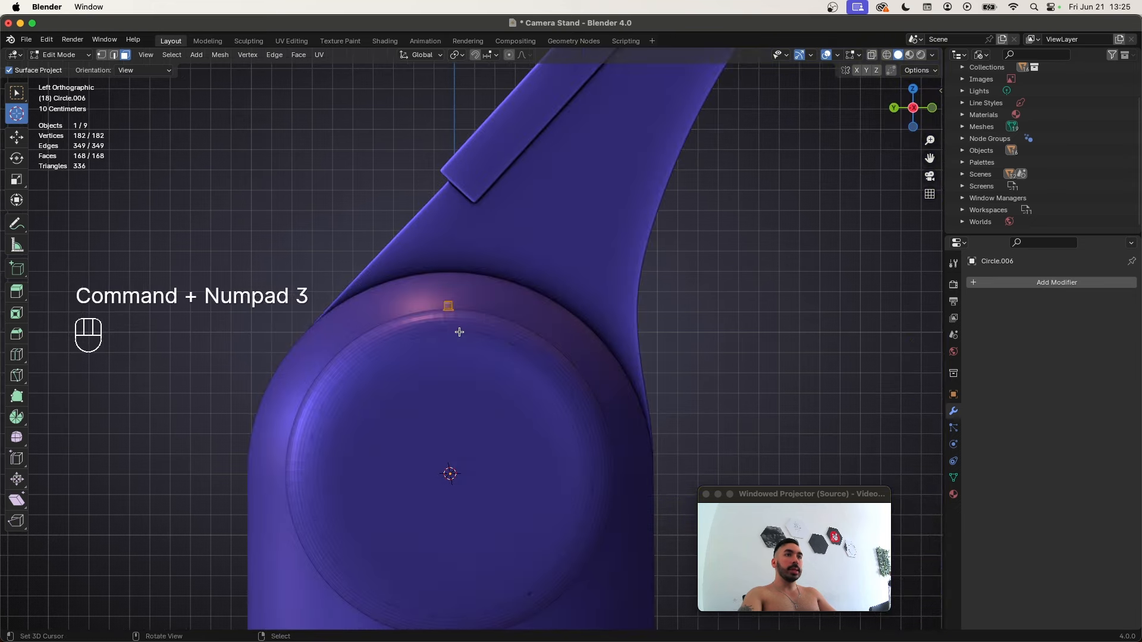
key(alt+e)
click(470, 374)
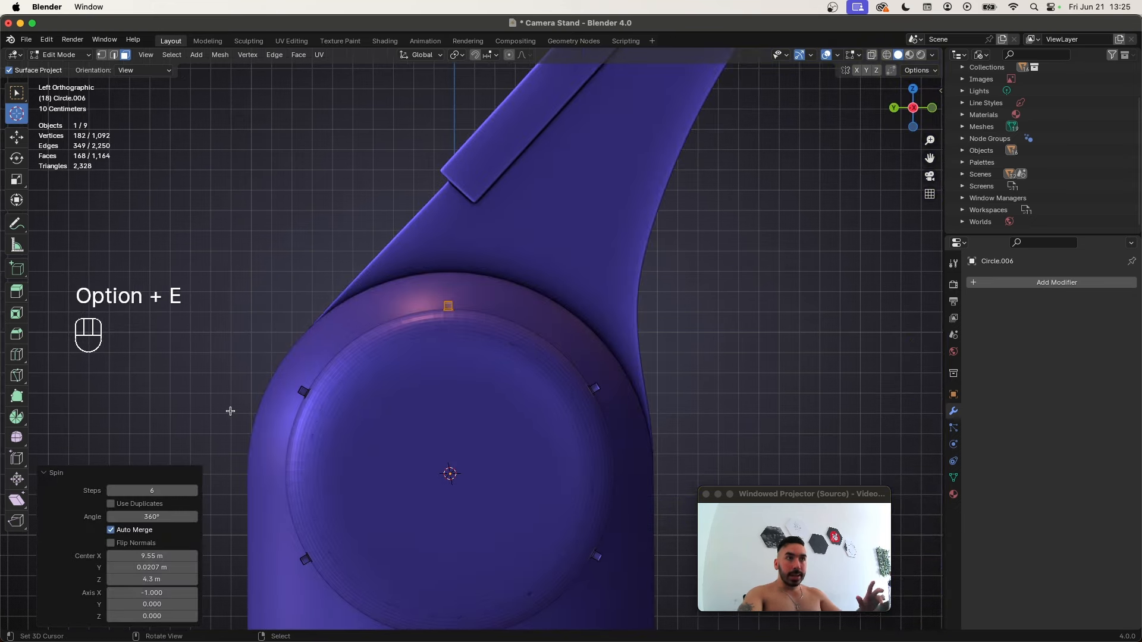
click(133, 490)
text(96)
key(Return)
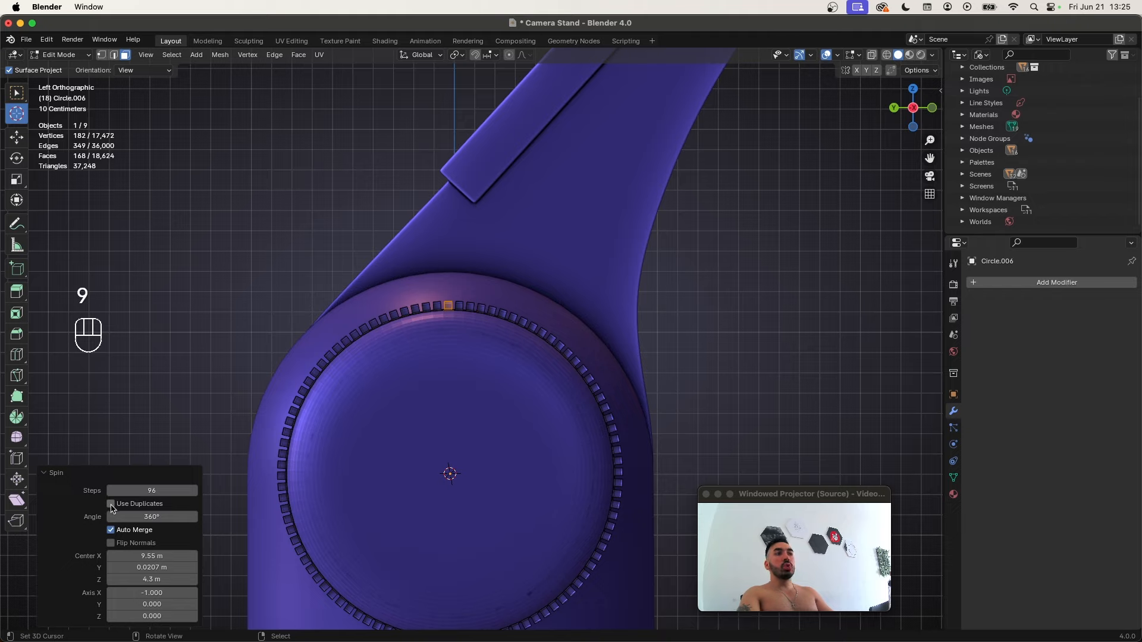
click(112, 505)
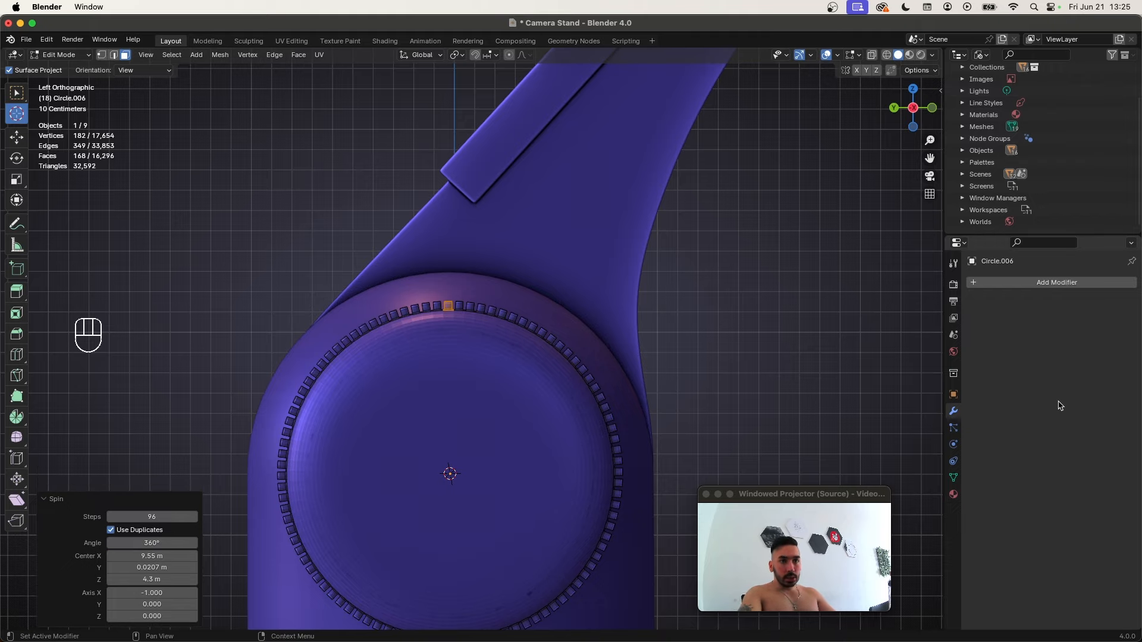
Merge the vertices of all the spun ribs by distance at 0.0001 m
middle_drag(550, 339, 441, 392)
key(Tab)
scroll(443, 421, up, 4)
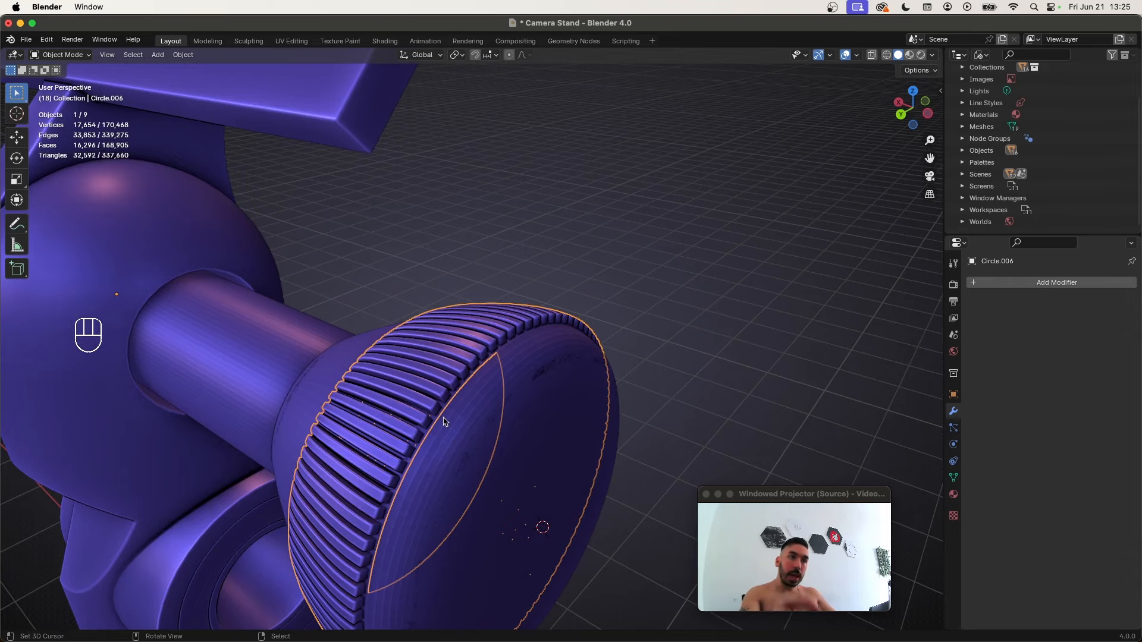
key(Tab)
key(a)
key(a)
middle_drag(443, 421, 342, 410)
key(shift+w)
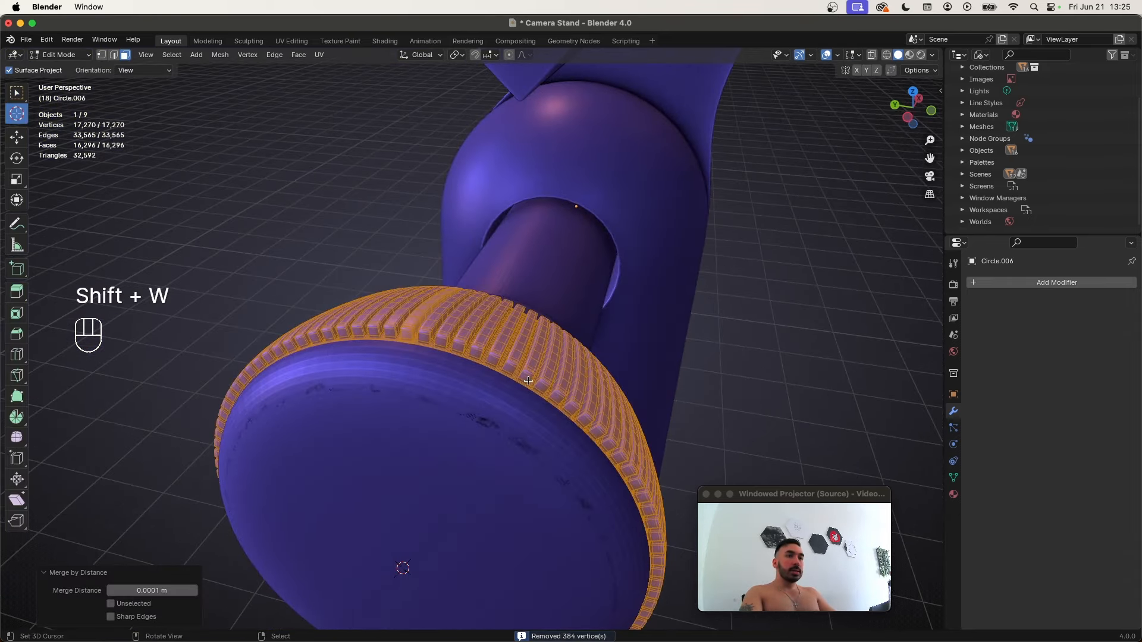
key(super+n)
Delete the dense duplicate knob, keeping the ring of ribs and the original subdivided knob
middle_drag(475, 362, 525, 377)
scroll(461, 390, up, 5)
key(1)
key(a)
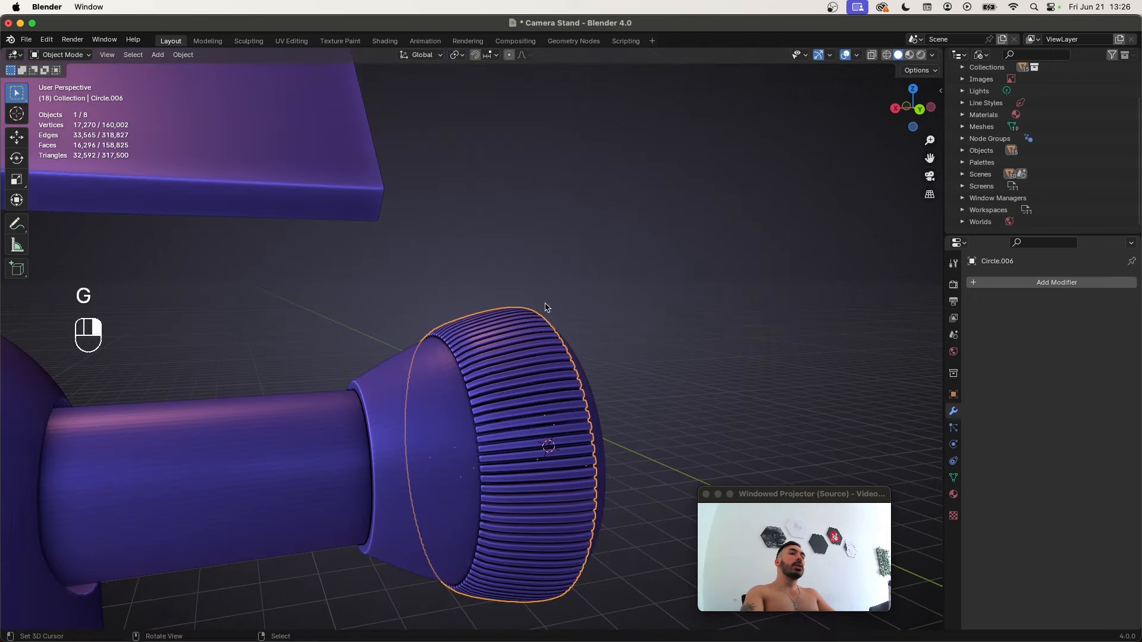
Parent the ring of ribs to the subdivided knob object
shift+click(374, 410)
middle_drag(357, 404, 375, 410)
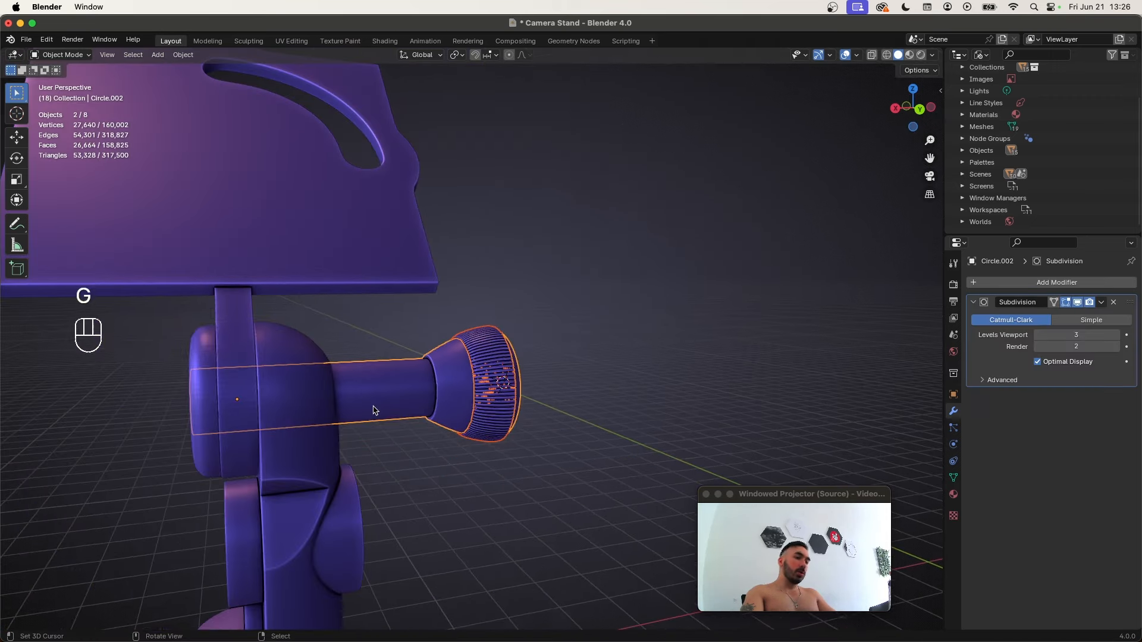
key(super+p)
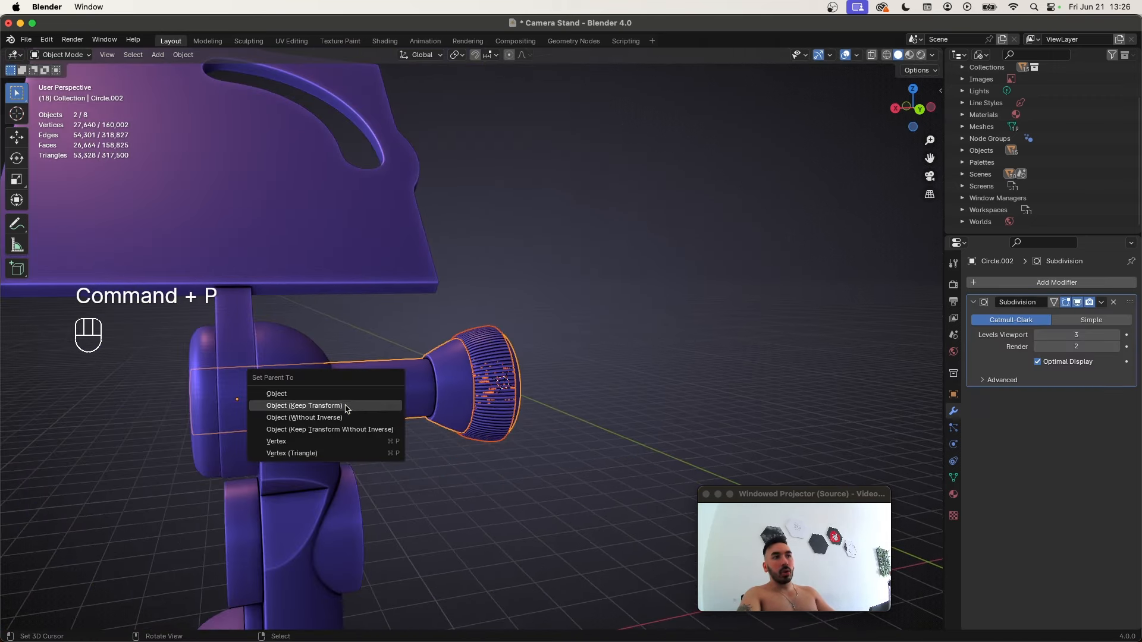
Parent the ridged knob grip to the thumbscrew shaft with Keep Transform and test-rotate the screw about the global X axis
click(346, 409)
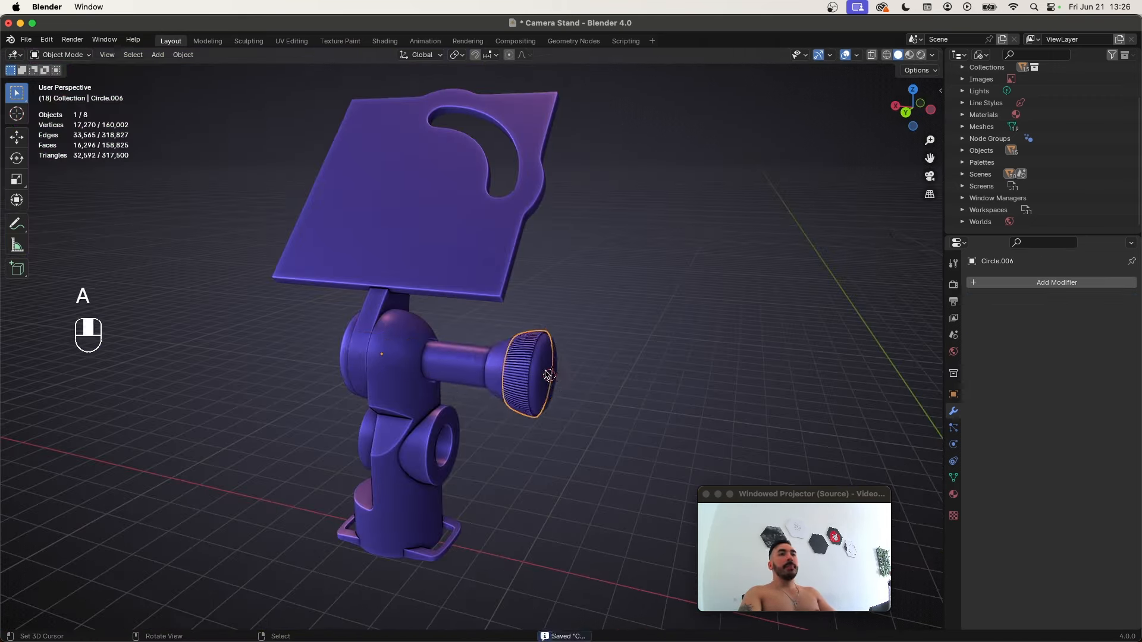
right_click(544, 381)
key(r)
key(x)
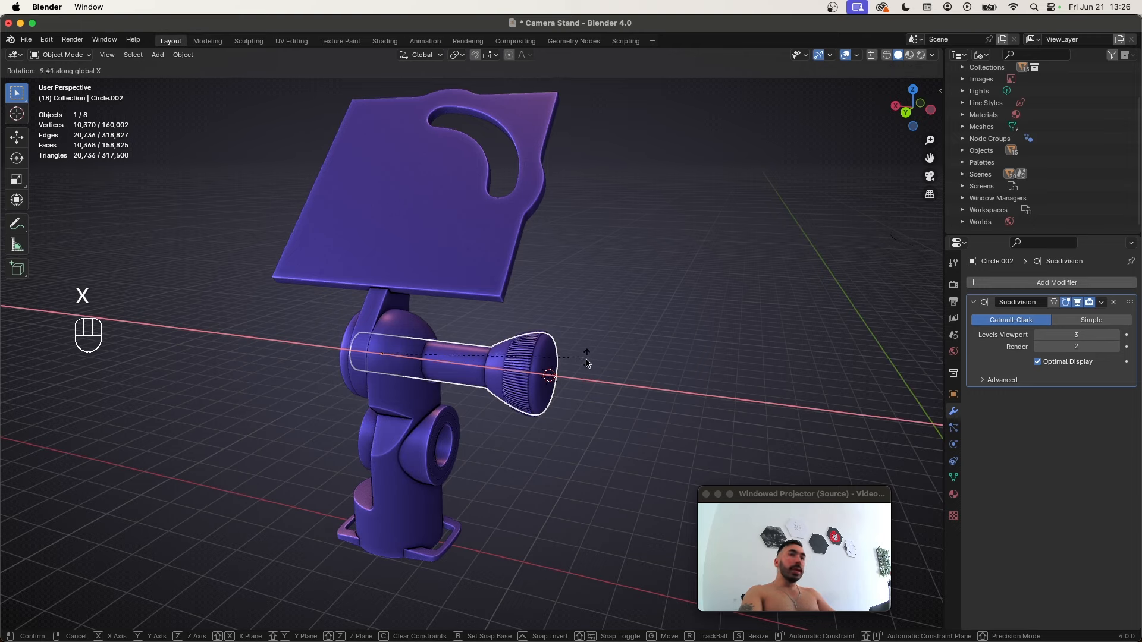
click(587, 364)
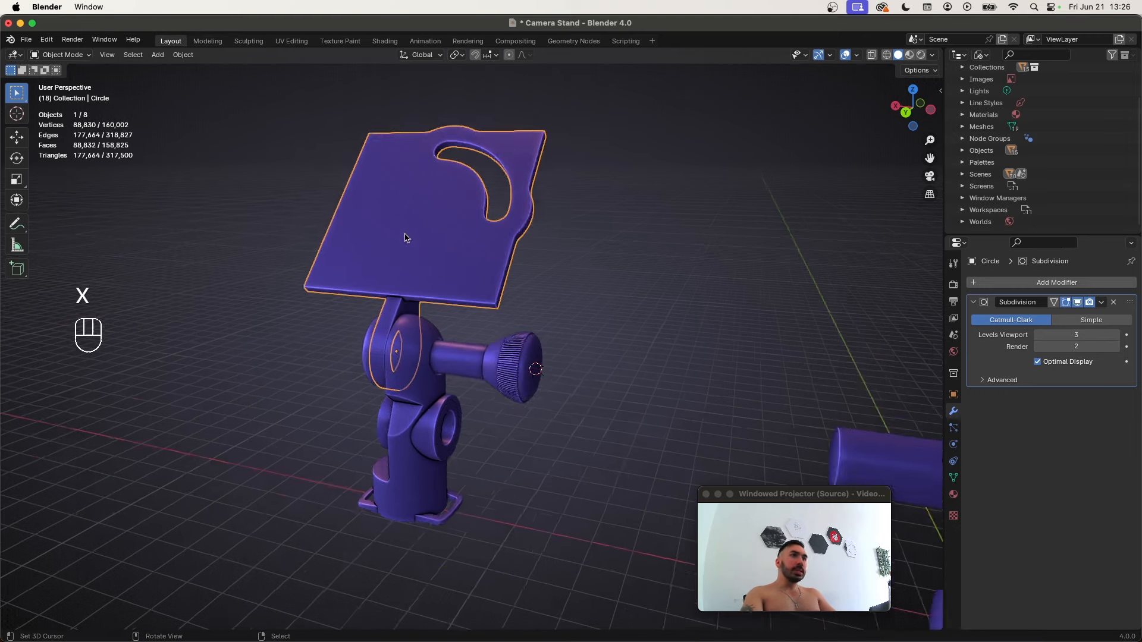
Snap the 3D cursor to the mounting plate's origin and test-tilt the plate about the global X axis
key(shift+s)
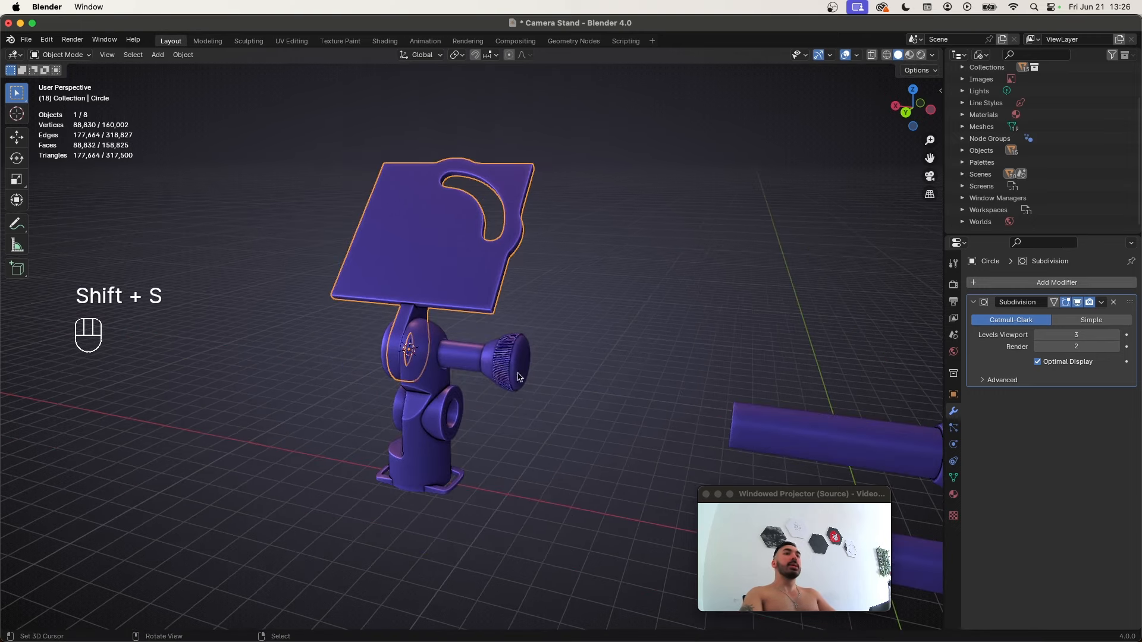
key(r)
key(x)
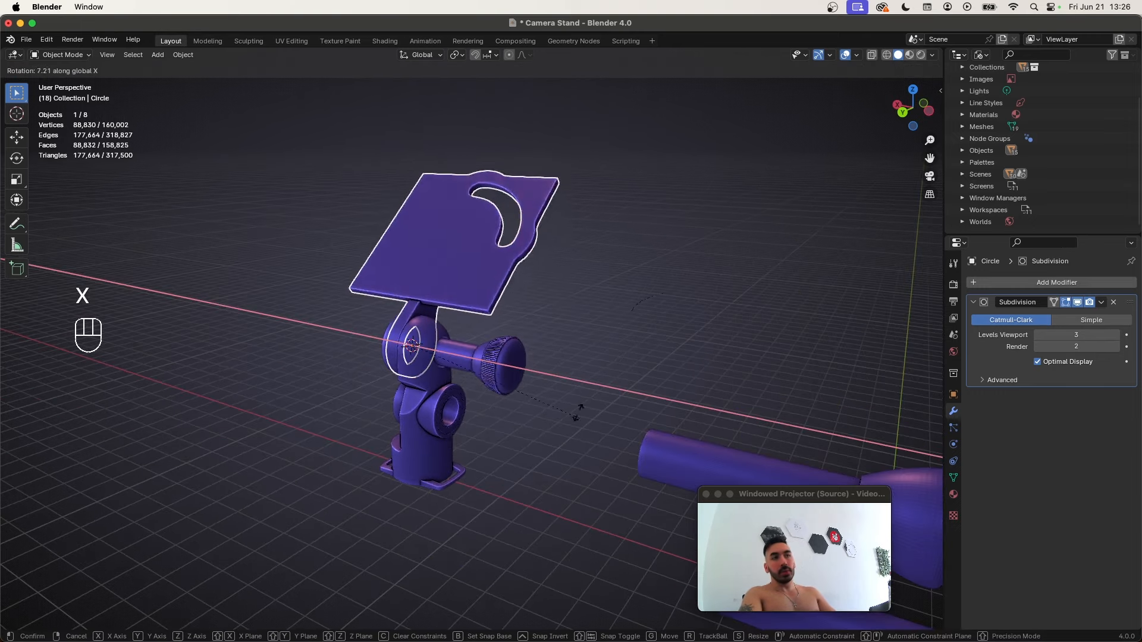
click(520, 357)
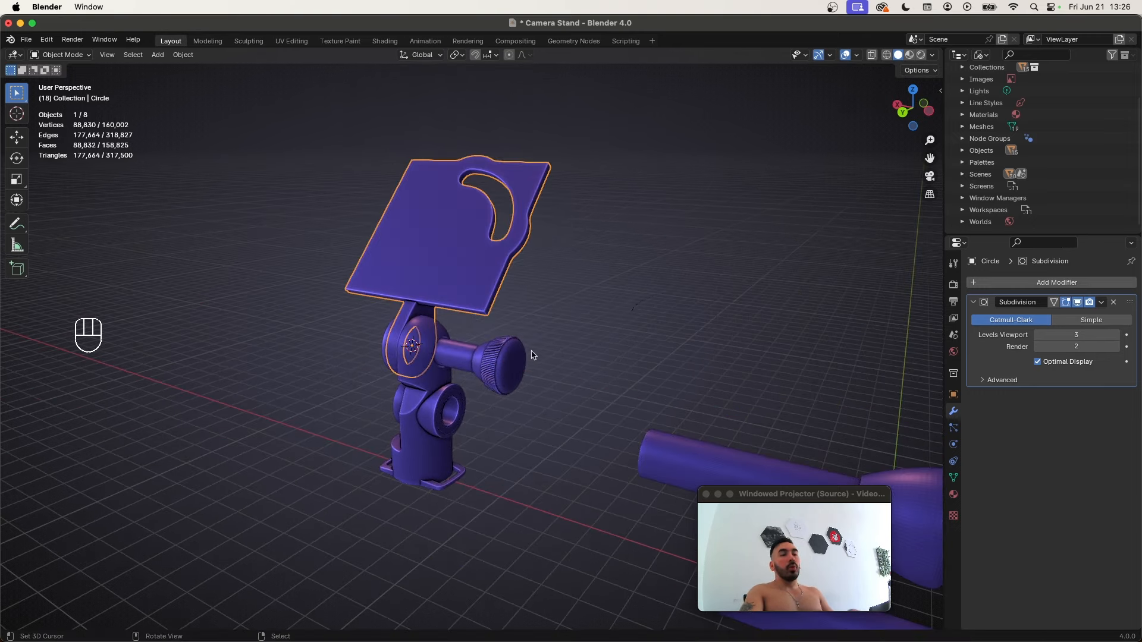
click(492, 362)
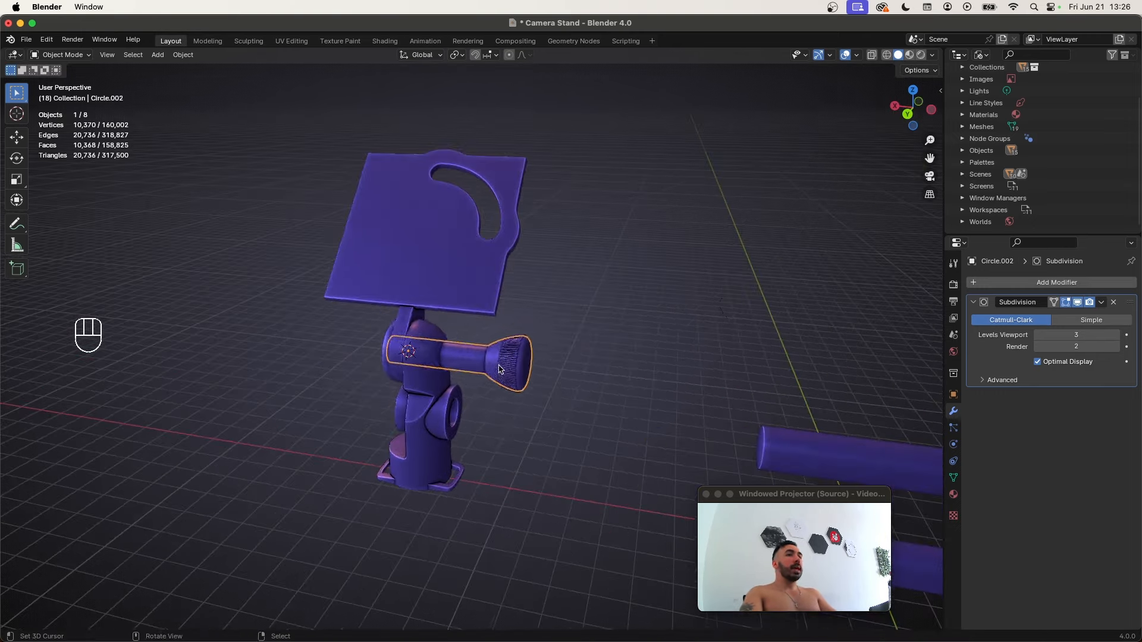
key(g)
right_click(525, 357)
middle_drag(544, 355, 481, 483)
middle_drag(480, 483, 438, 316)
Lay the mounting plate level by setting its X rotation to 180°
right_click(478, 302)
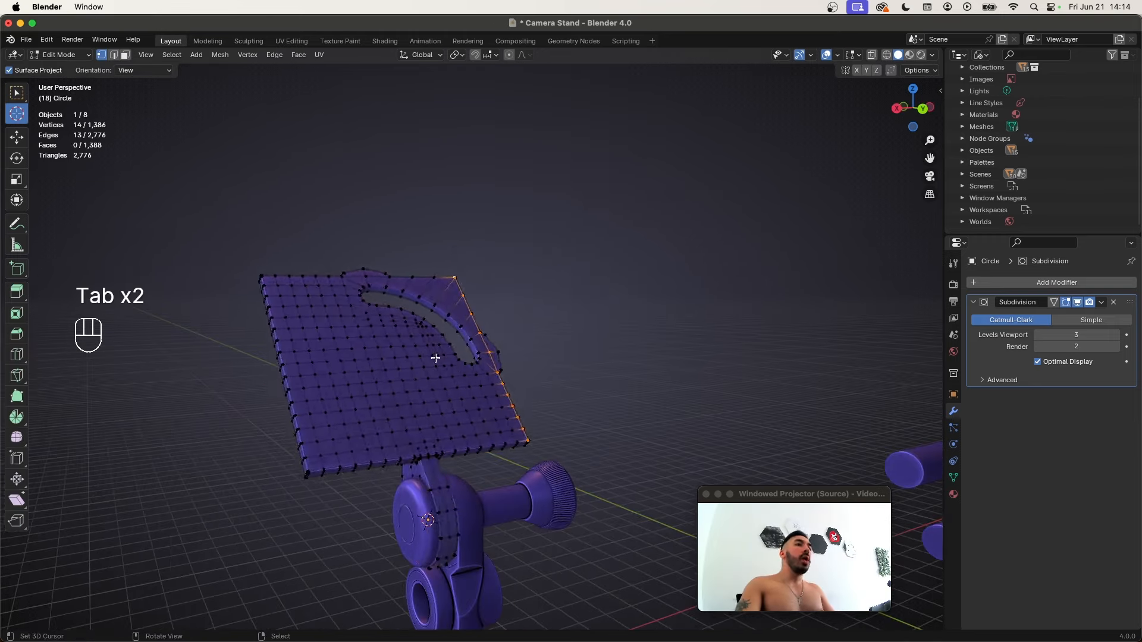
key(Tab)
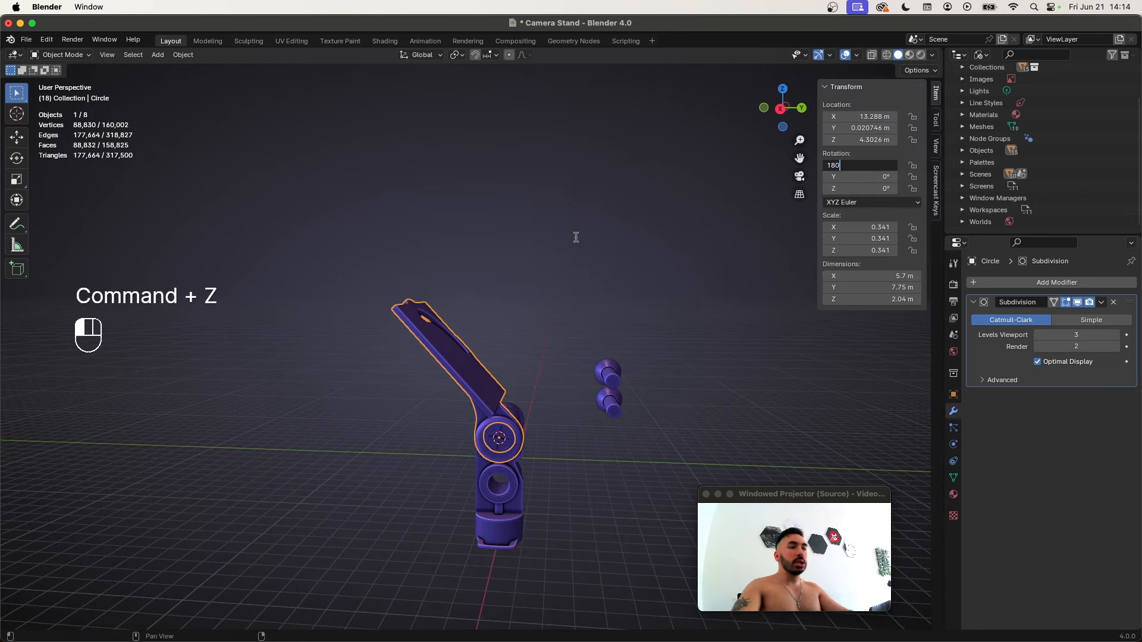
key(Return)
mouse_move(432, 420)
middle_down()
mouse_move(438, 444)
mouse_move(420, 435)
middle_up()
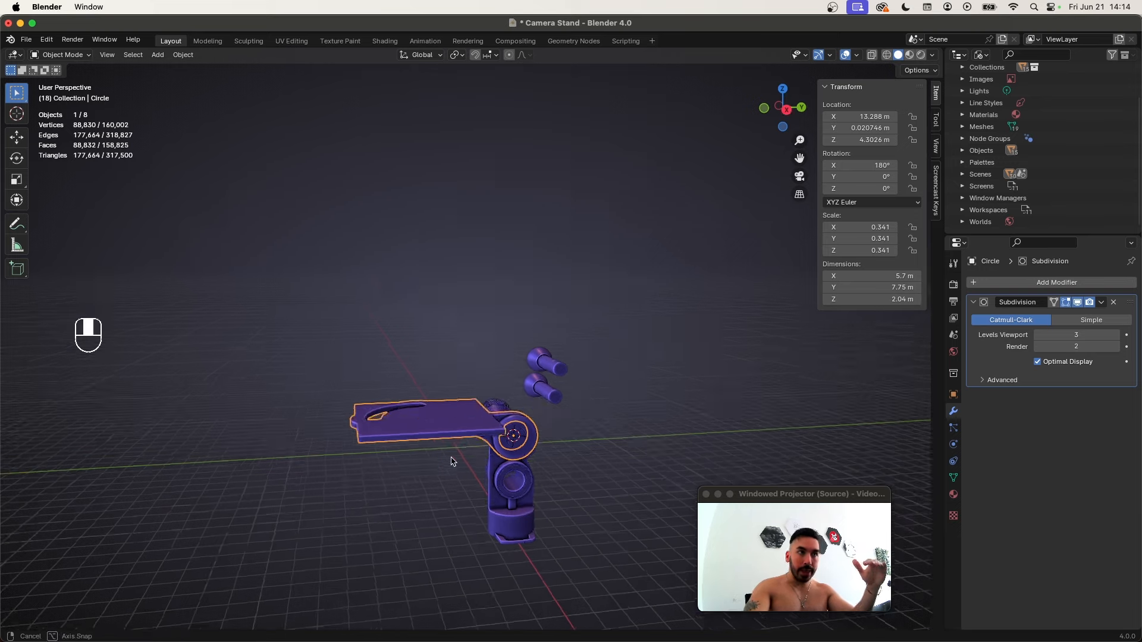
Separate the selected edge line along one side of the plate's upper surface into its own object
key(Tab)
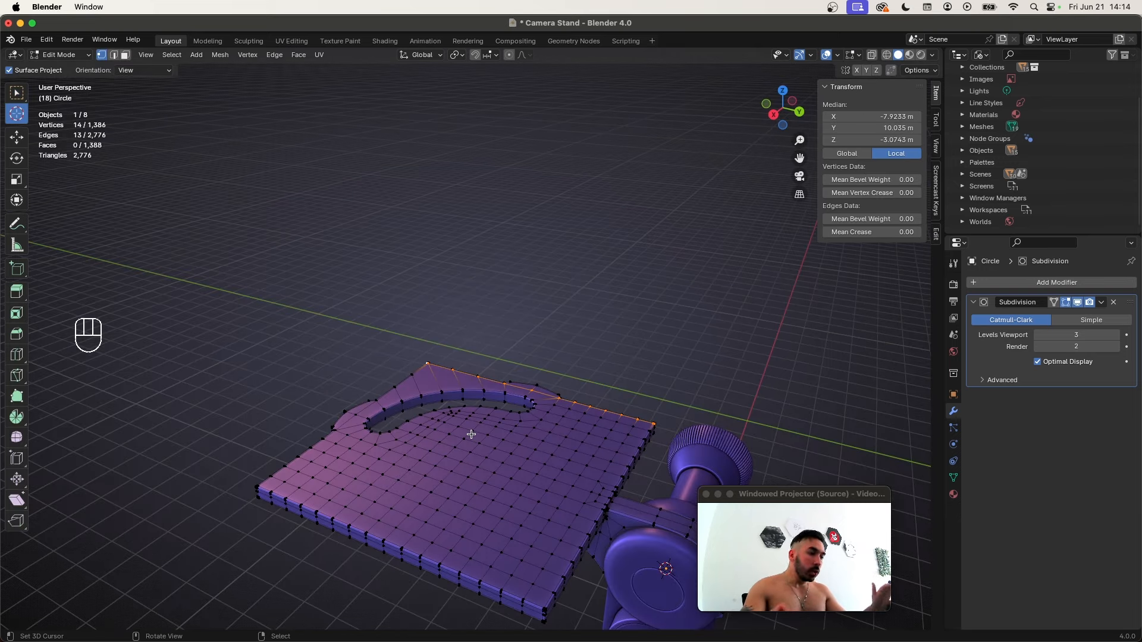
middle_drag(467, 435, 422, 345)
scroll(421, 346, up, 4)
middle_drag(519, 569, 488, 518)
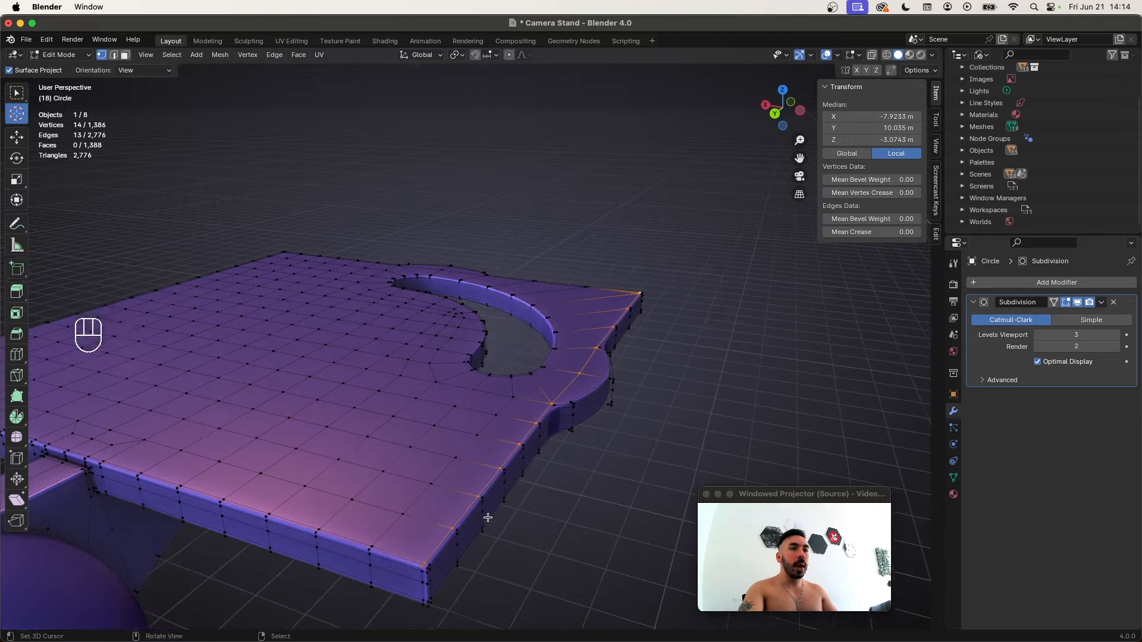
shift+middle_drag(451, 555, 500, 492)
key(p)
click(594, 437)
key(Tab)
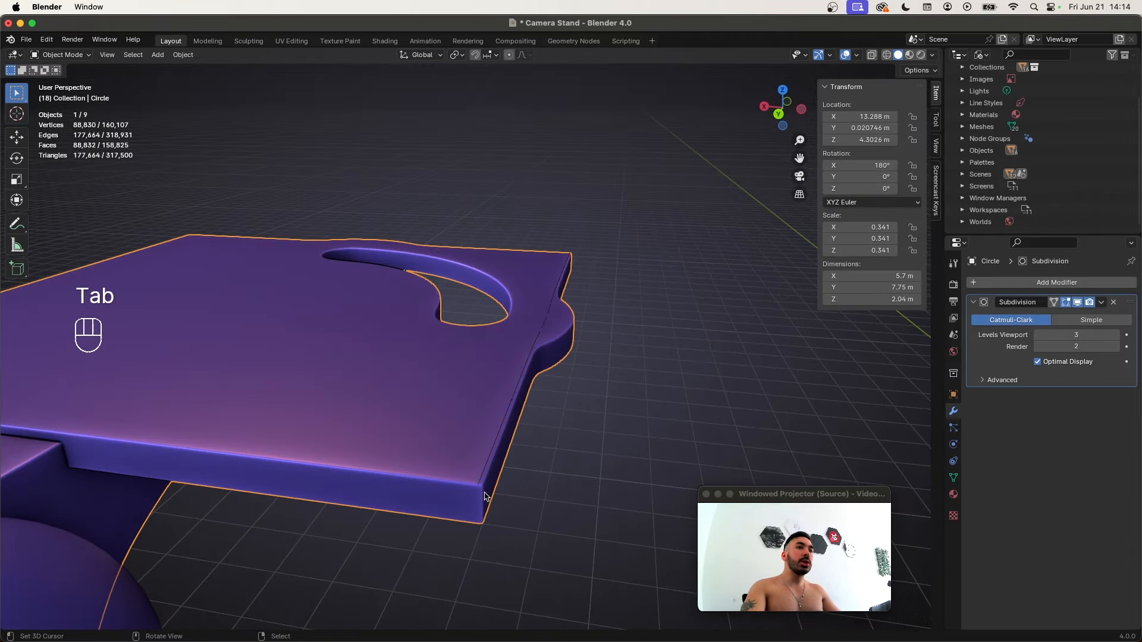
Snap the 3D cursor to the plate's upper corner vertex beside the separated edge line
key(Tab)
key(1)
right_click(484, 487)
key(shift+s)
click(596, 518)
key(Tab)
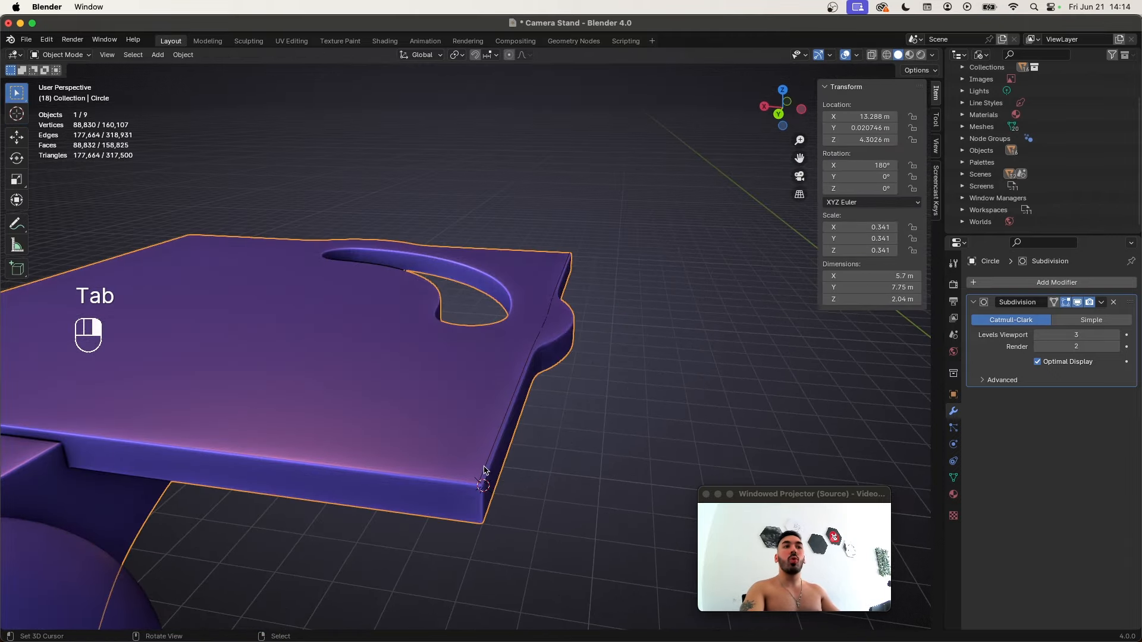
Open the separated edge line for editing with nothing selected and set the transform pivot point to 3D Cursor
click(485, 470)
key(Tab)
key(a)
key(a)
key(a)
click(456, 55)
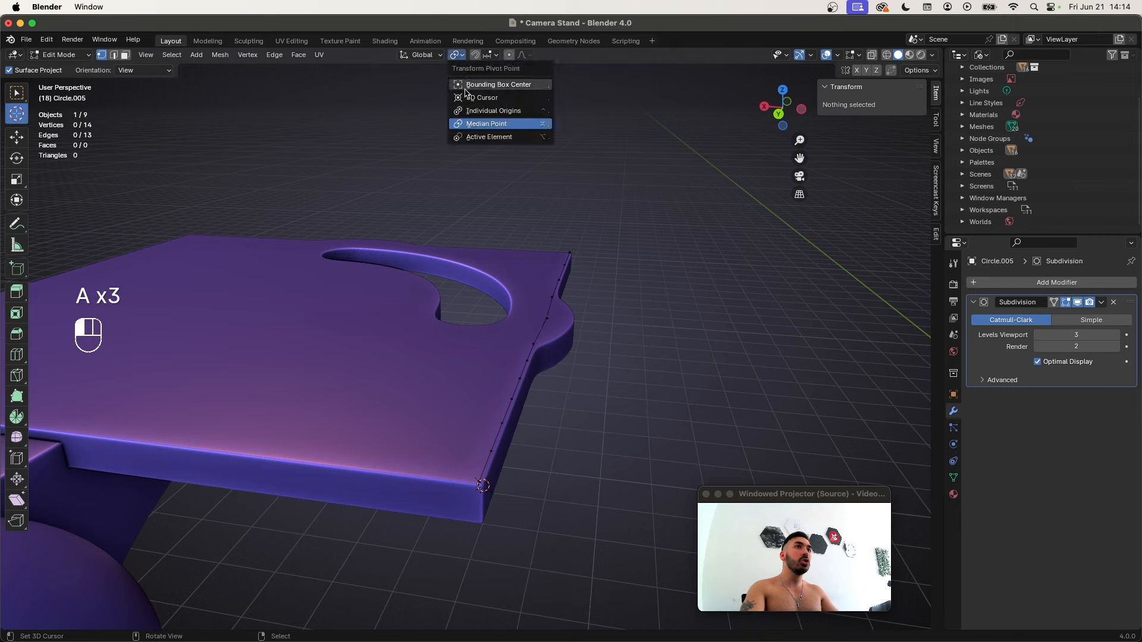
click(482, 97)
Straighten the whole separated edge line by scaling it to zero width along X
key(a)
key(s)
key(x)
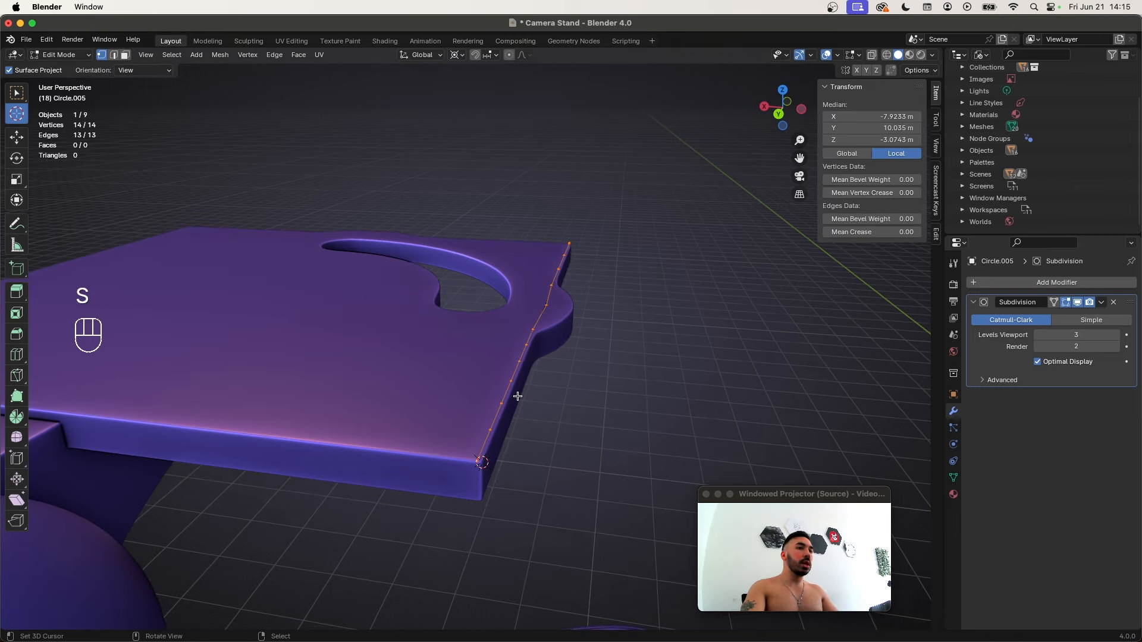
key(s)
key(x)
key(Tab)
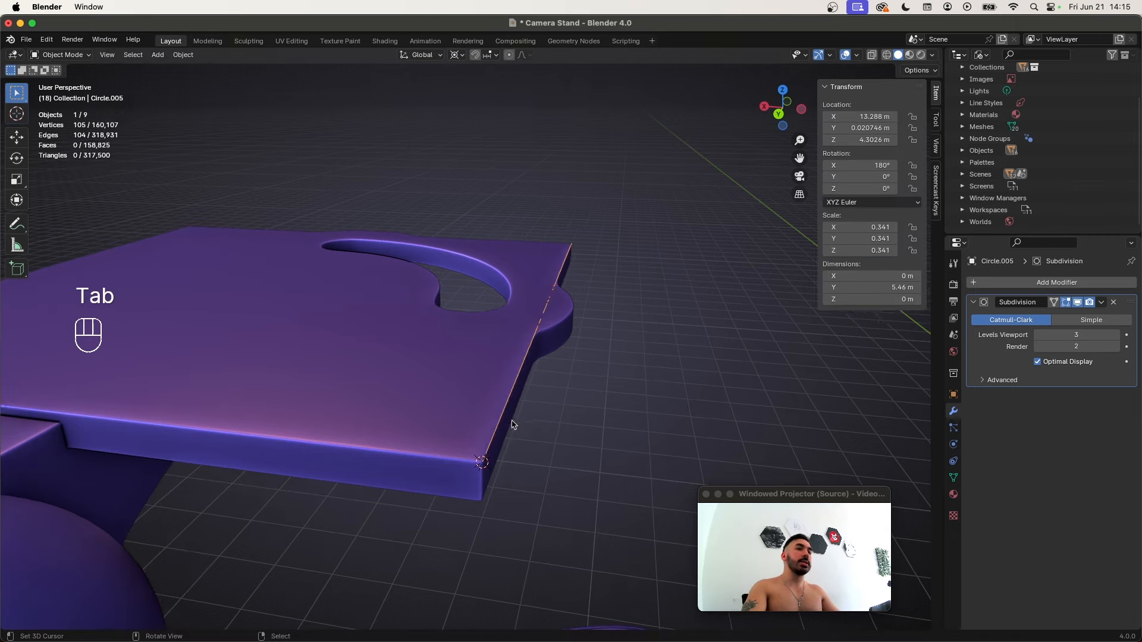
Dissolve two surplus vertices on the straightened edge line
key(Tab)
middle_drag(510, 410, 428, 303)
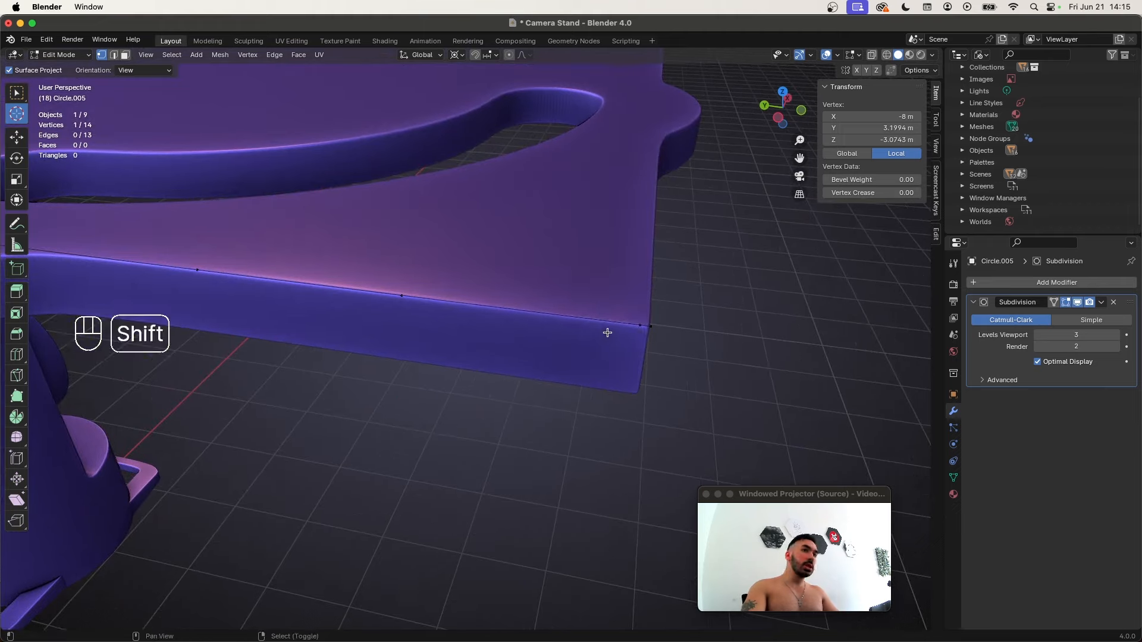
shift+click(640, 325)
key(x)
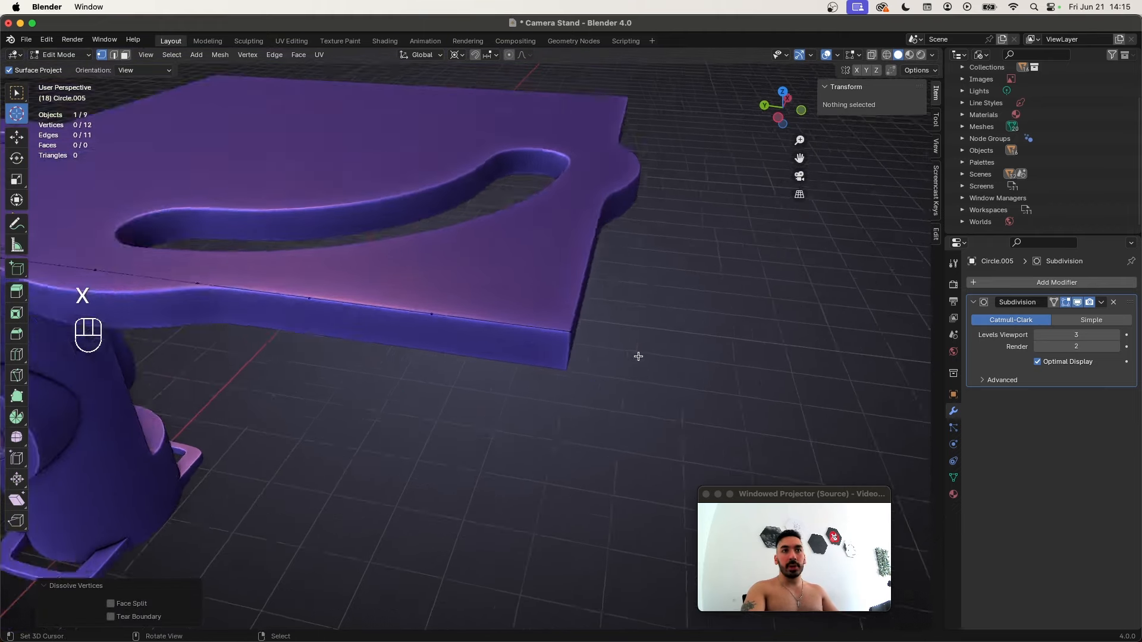
key(a)
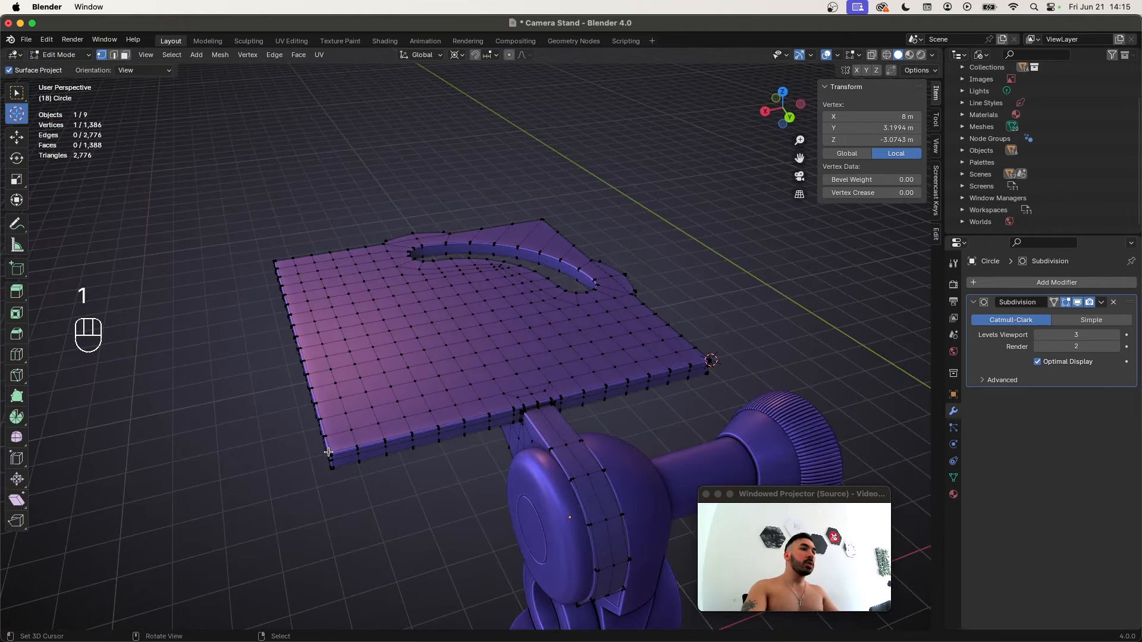
Snap the 3D cursor to the plate's upper corner vertex on the opposite side
middle_drag(328, 452, 663, 424)
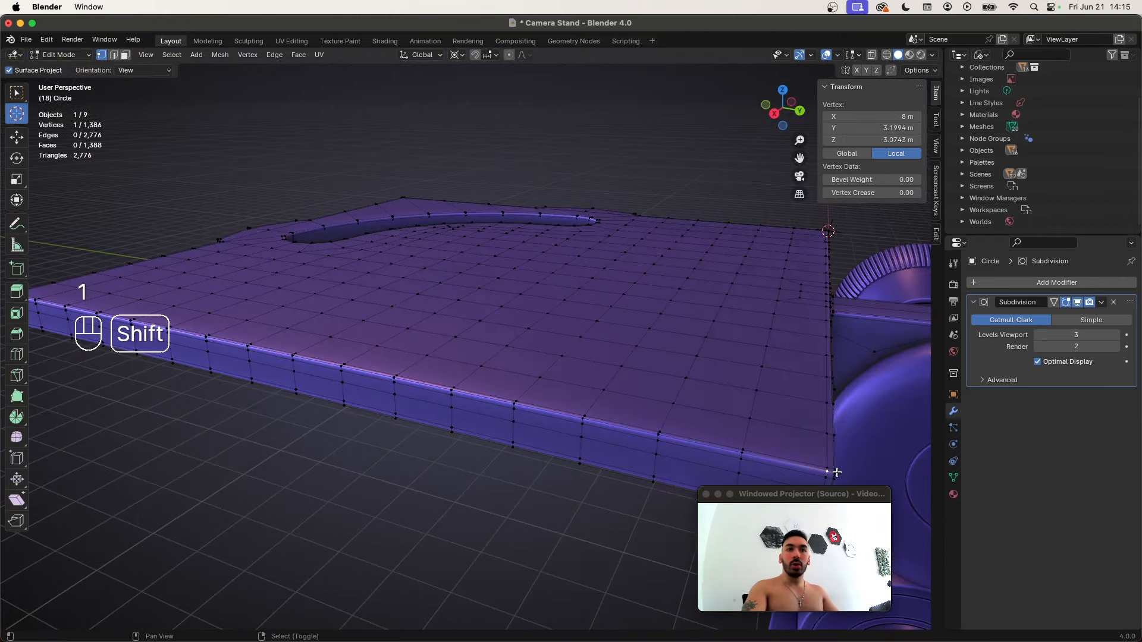
key(shift+s)
click(851, 449)
key(Tab)
Extrude the edge line in place and scale it to 0 along X about the 3D cursor, forming a flat sheet across the plate
middle_drag(637, 387, 571, 382)
key(e)
right_click(628, 309)
key(s)
key(x)
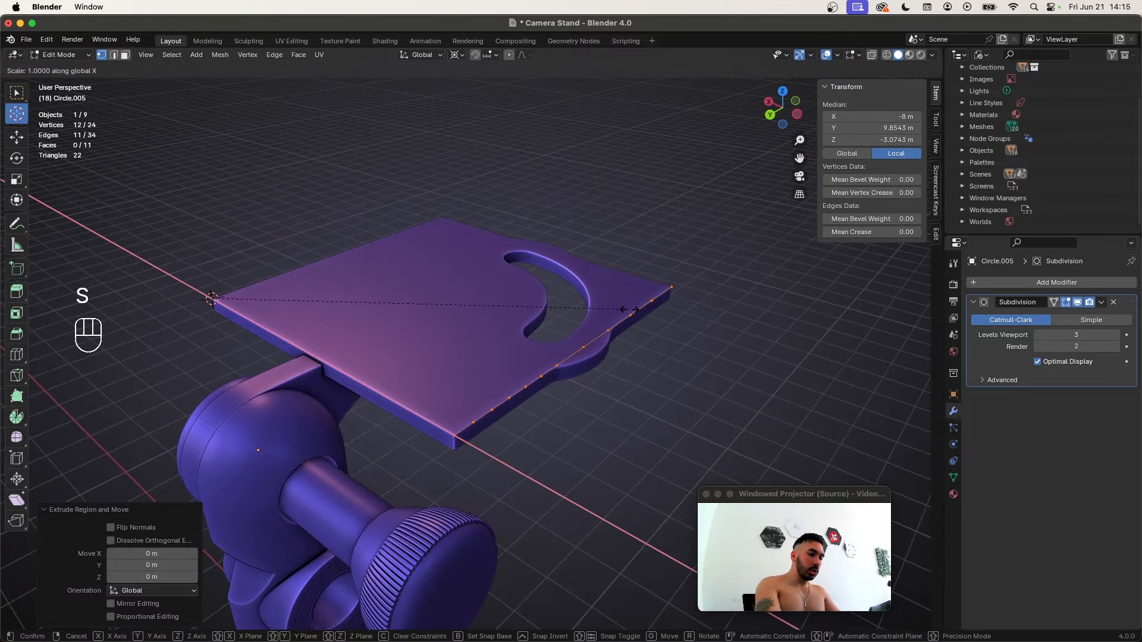
key(0)
key(Return)
key(alt+a)
key(Tab)
key(Tab)
Add 15 evenly spaced loop cuts across the sheet and compare them with the plate's own edge divisions
middle_drag(629, 309, 386, 407)
key(super+r)
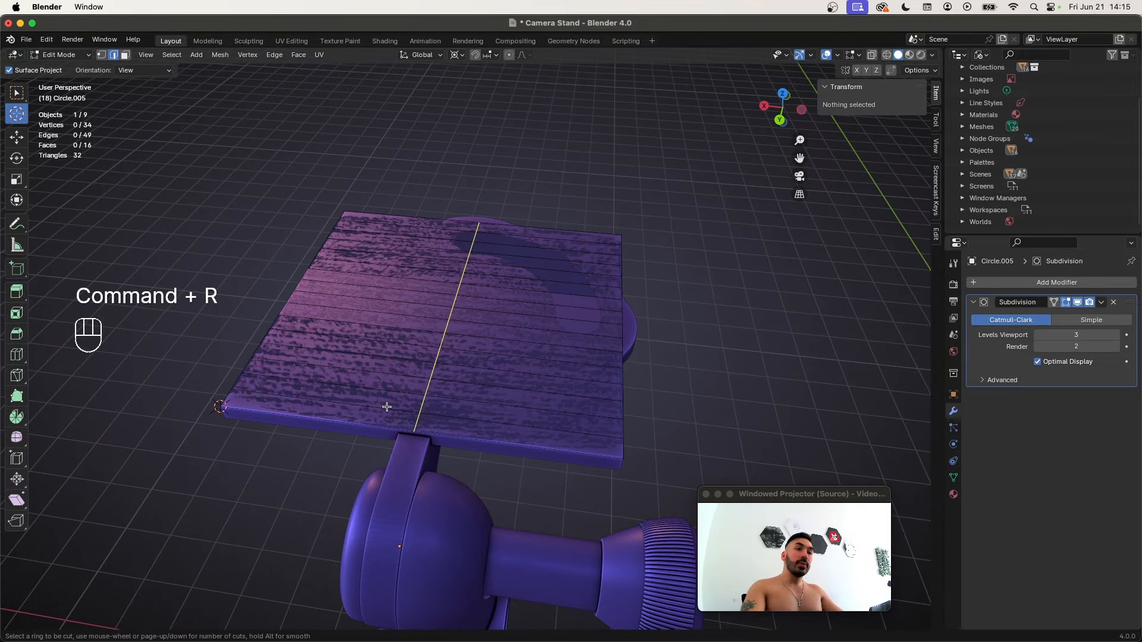
scroll(386, 407, up, 14)
click(417, 401)
right_click(417, 401)
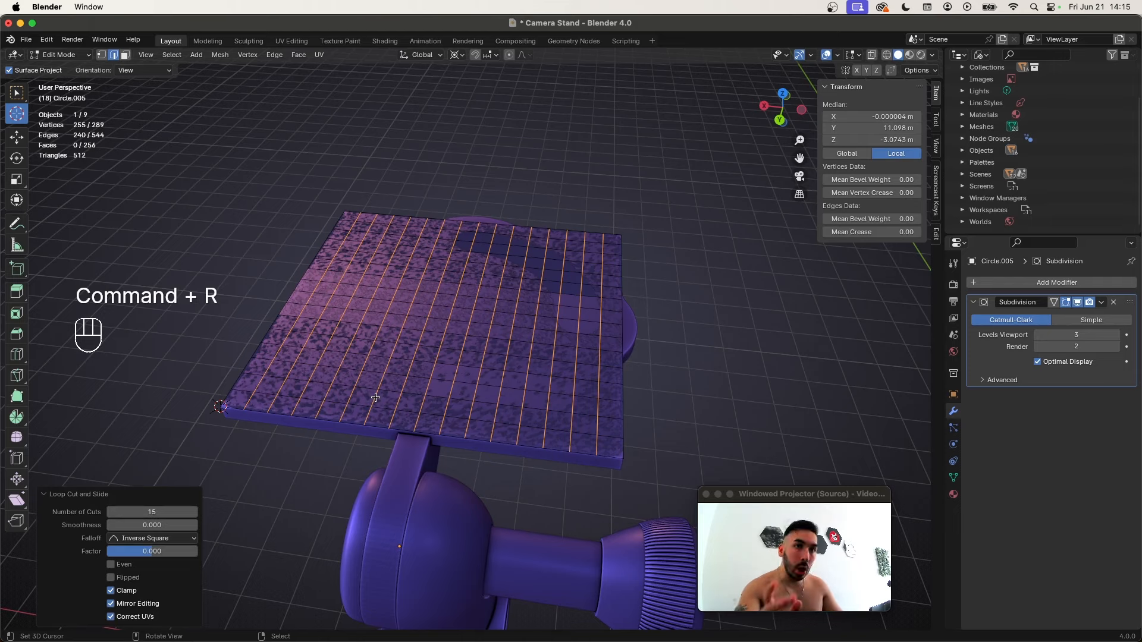
key(Tab)
key(Tab)
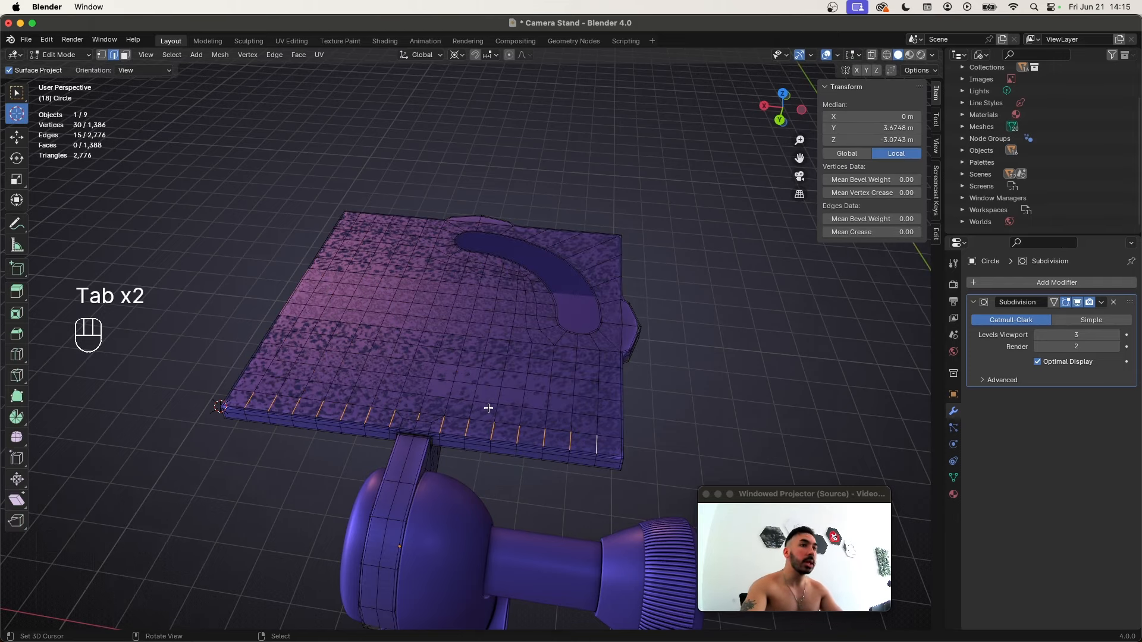
Extrude the entire gridded sheet upward along its normal into a thick slab
key(Tab)
key(e)
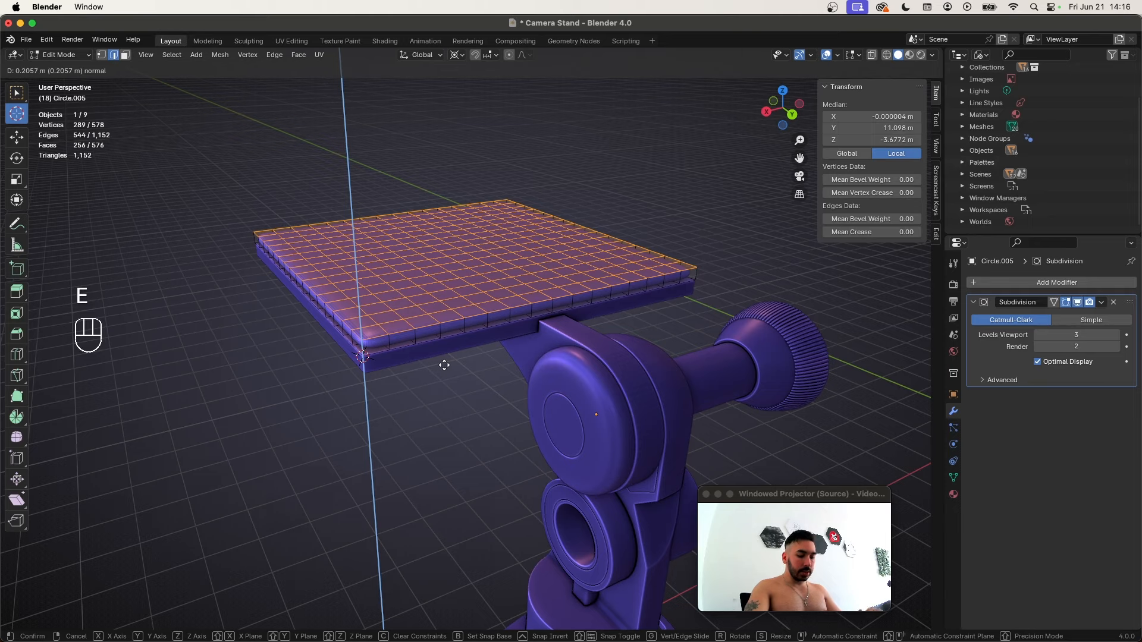
click(444, 365)
middle_drag(444, 365, 338, 204)
Extrude the outermost face rows on the slab's two opposite sides upward into side walls, with a final segment of 0.11458 m
click(338, 204)
shift+super+click(284, 394)
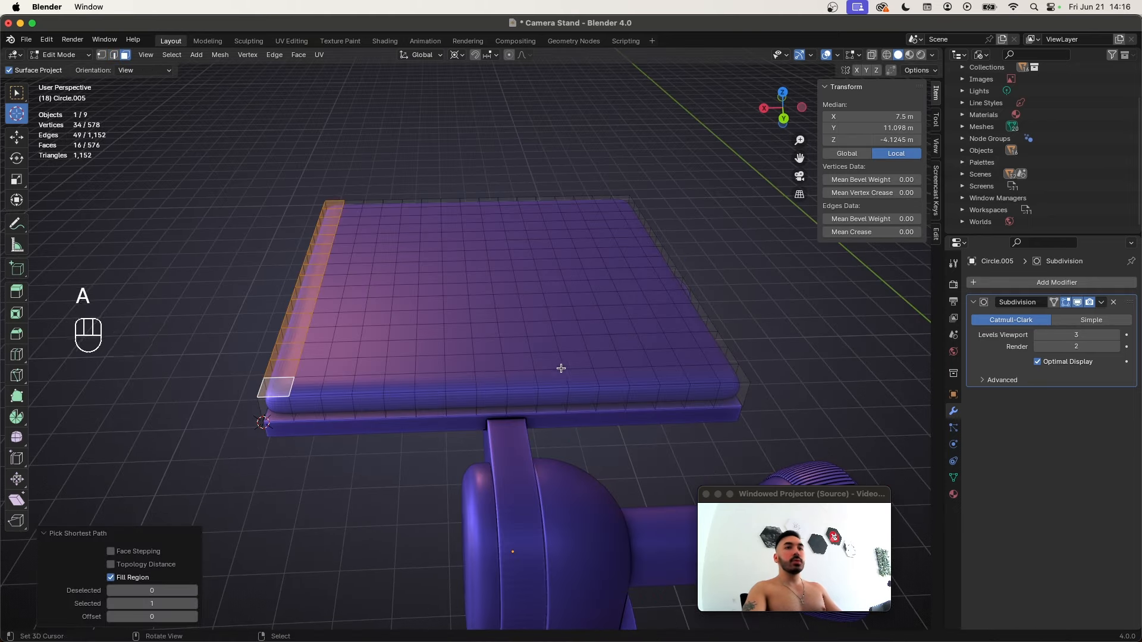
shift+click(718, 375)
shift+super+click(603, 201)
key(e)
middle_drag(604, 201, 660, 395)
click(867, 283)
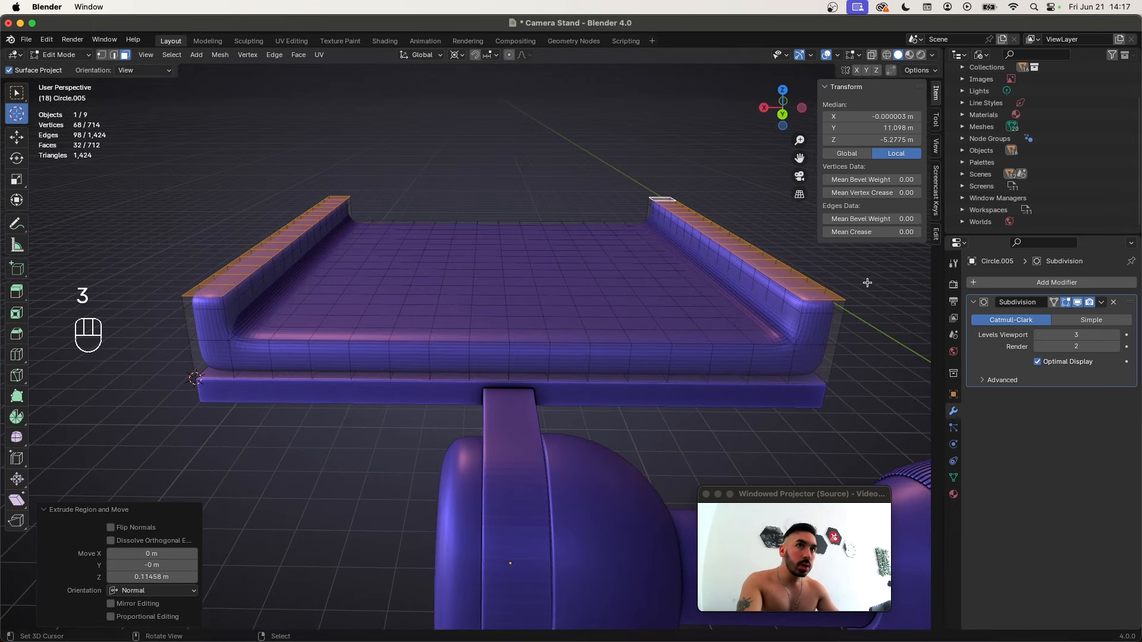
Extrude the upper inner face rows of both side walls and fatten them inward by 0.428 m to form overhanging lips
click(792, 302)
shift+super+click(650, 205)
shift+click(233, 298)
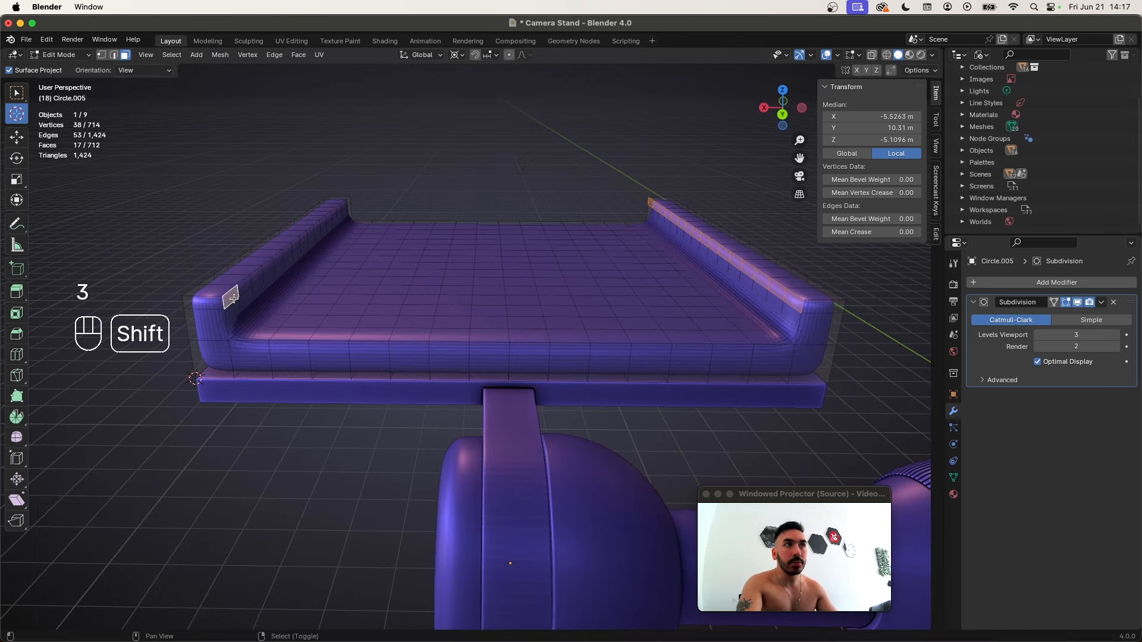
shift+super+click(347, 203)
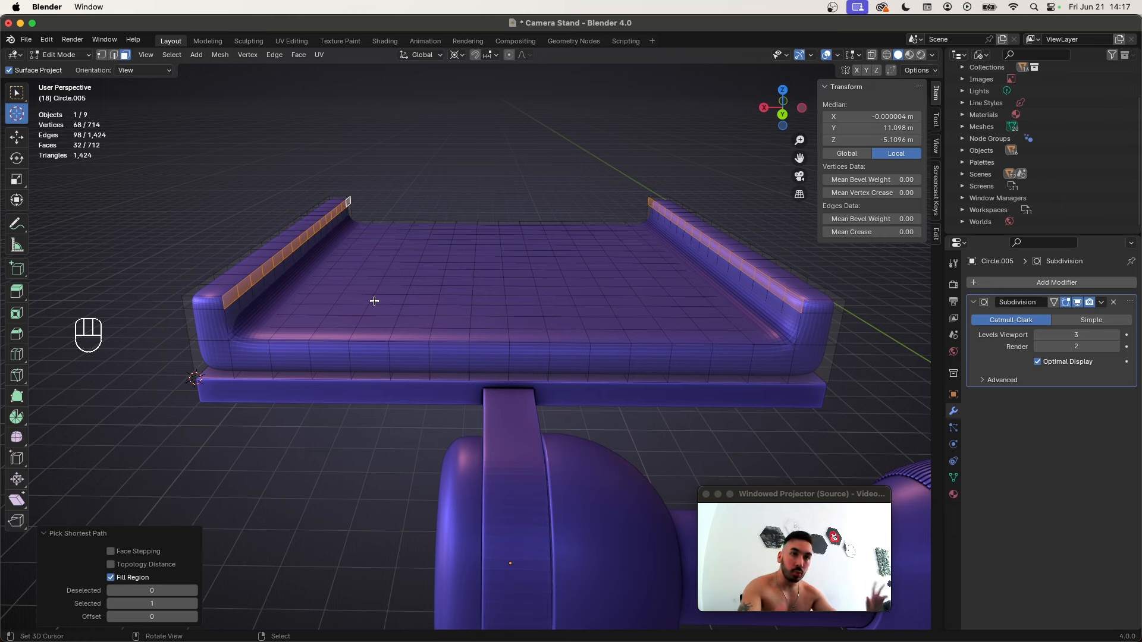
middle_drag(374, 301, 380, 321)
key(e)
key(Escape)
key(alt+s)
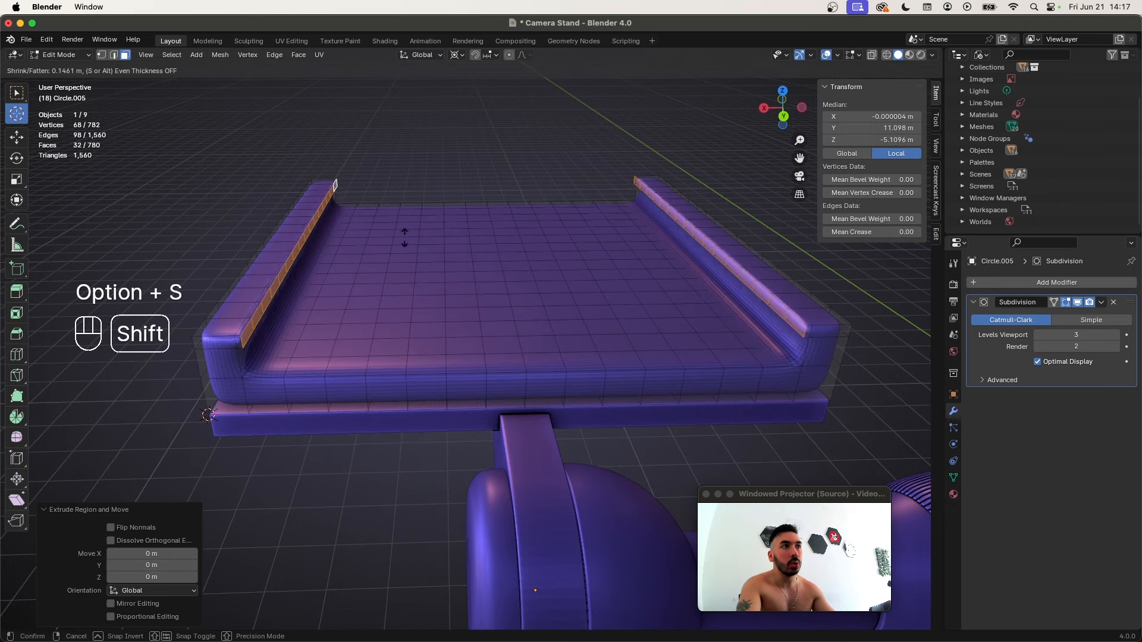
click(301, 85)
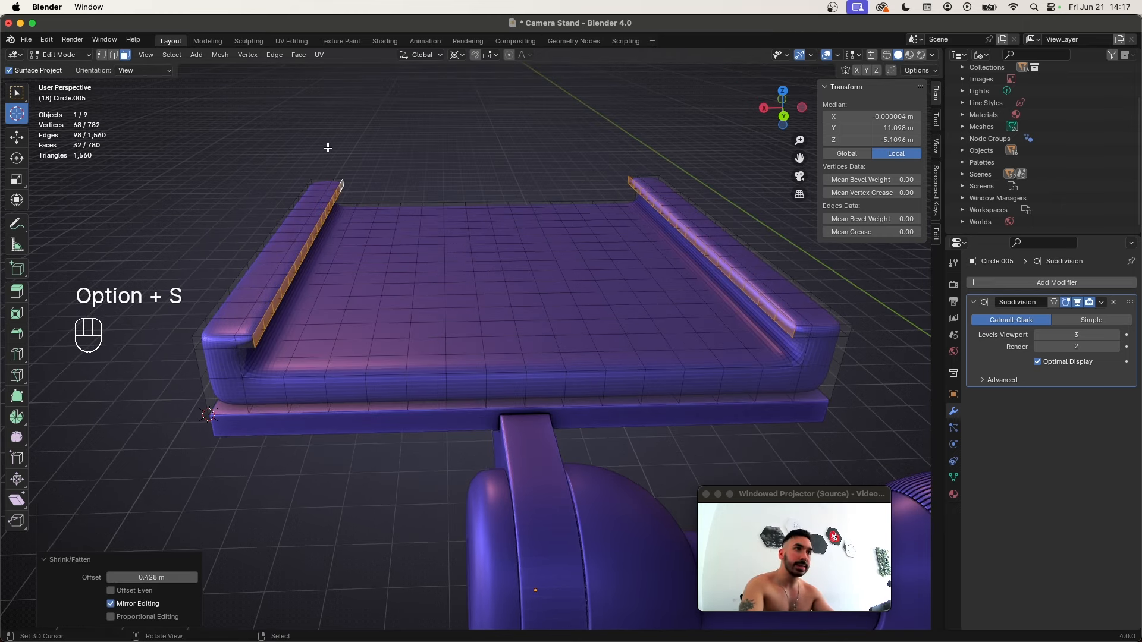
Select the edge loops along the first side wall's top, its overhanging lip and its inner corner with the slab
middle_drag(326, 148, 282, 304)
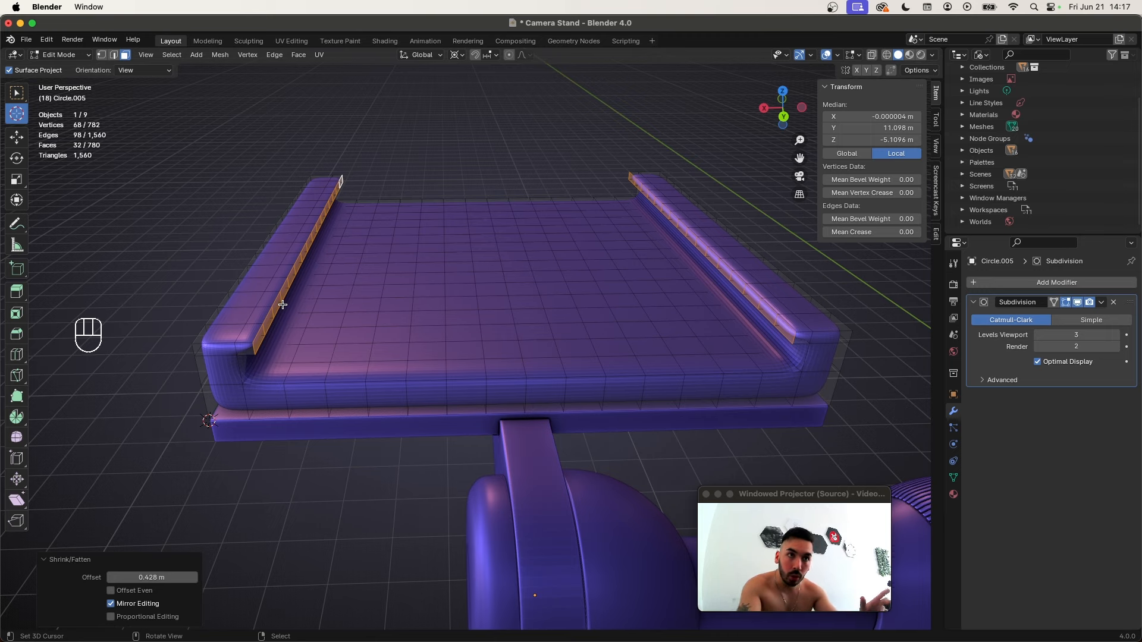
scroll(498, 439, down, 7)
scroll(535, 380, up, 7)
key(a)
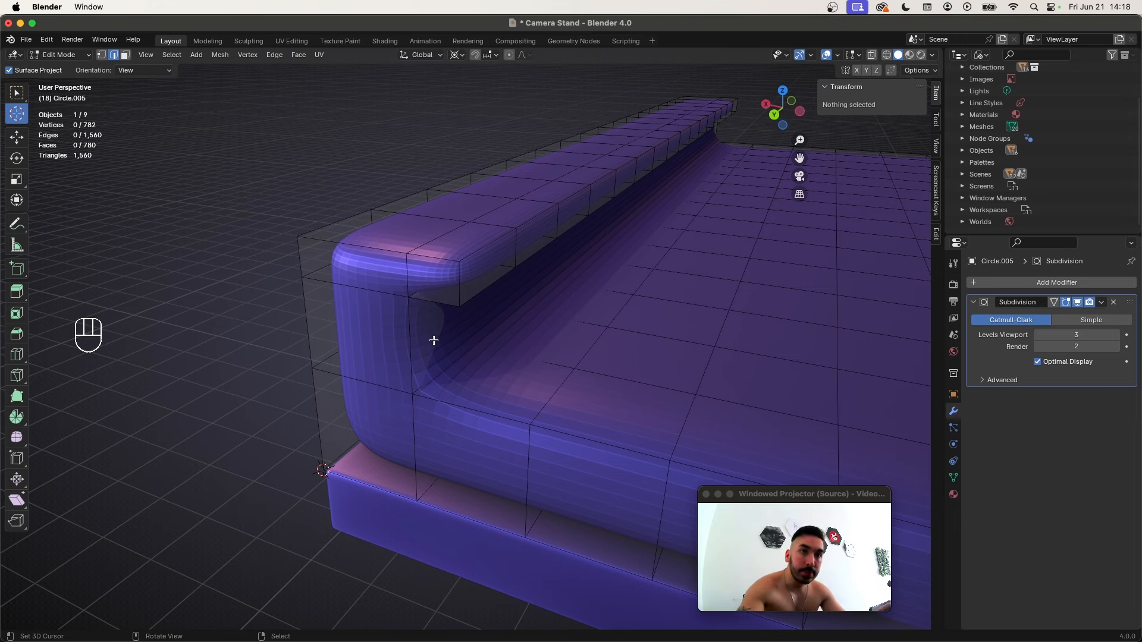
click(407, 324)
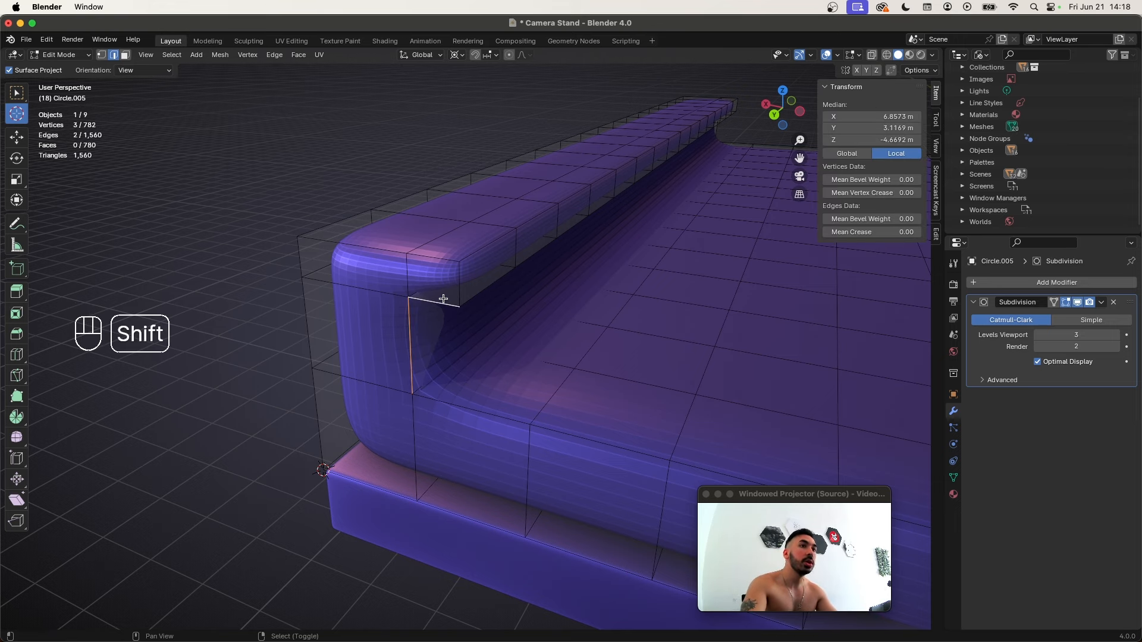
alt+shift+click(447, 297)
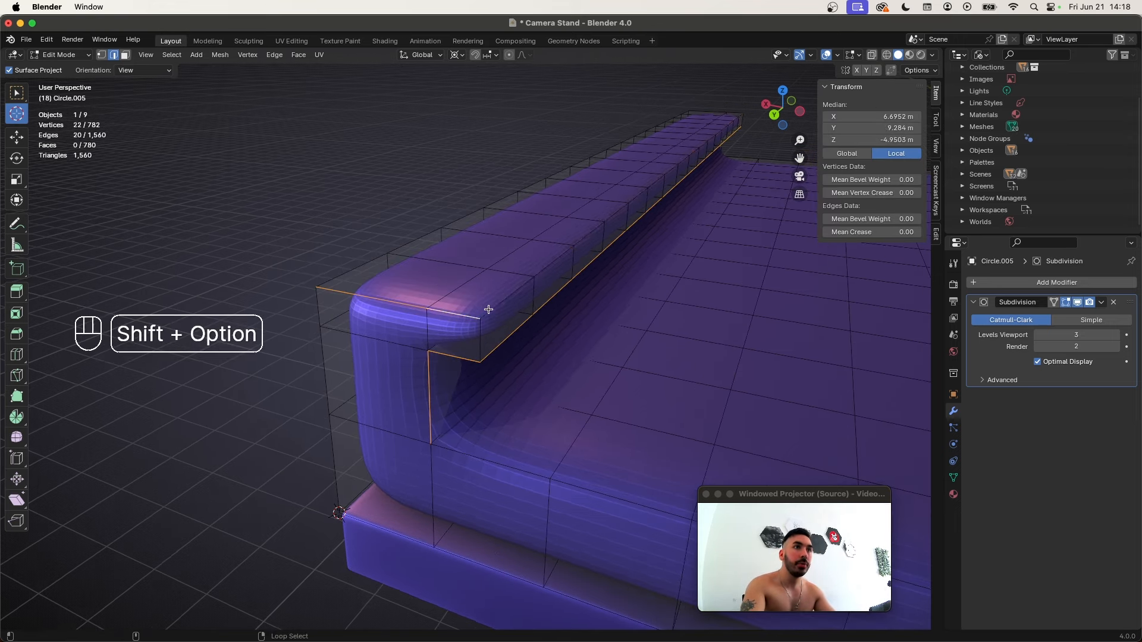
middle_drag(643, 191, 396, 319)
key(z)
key(z)
alt+shift+click(393, 322)
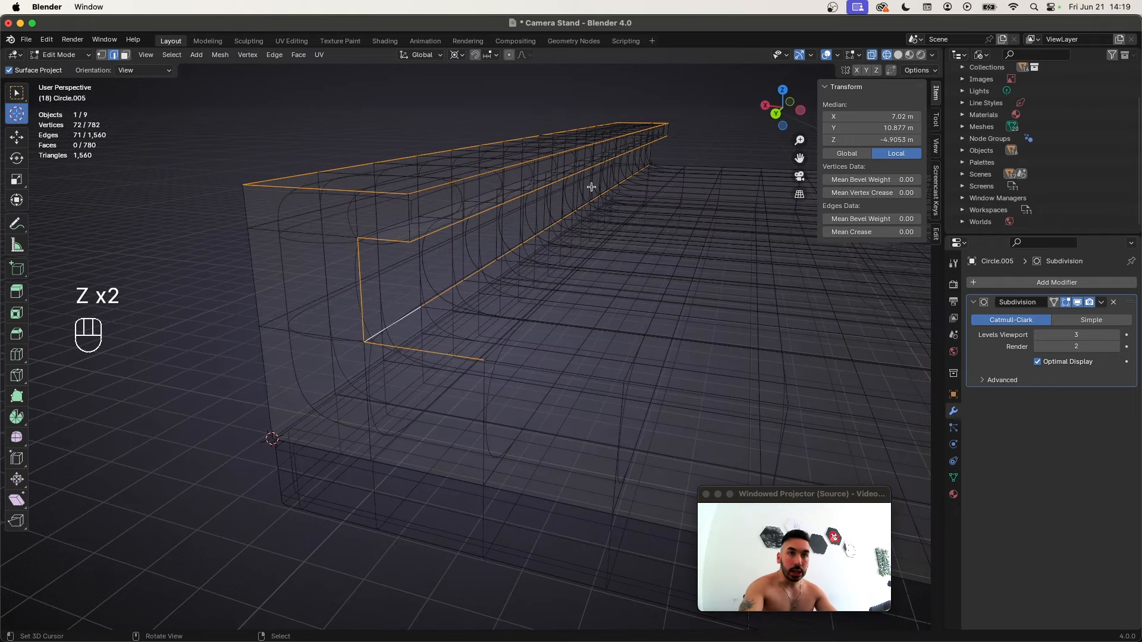
key(z)
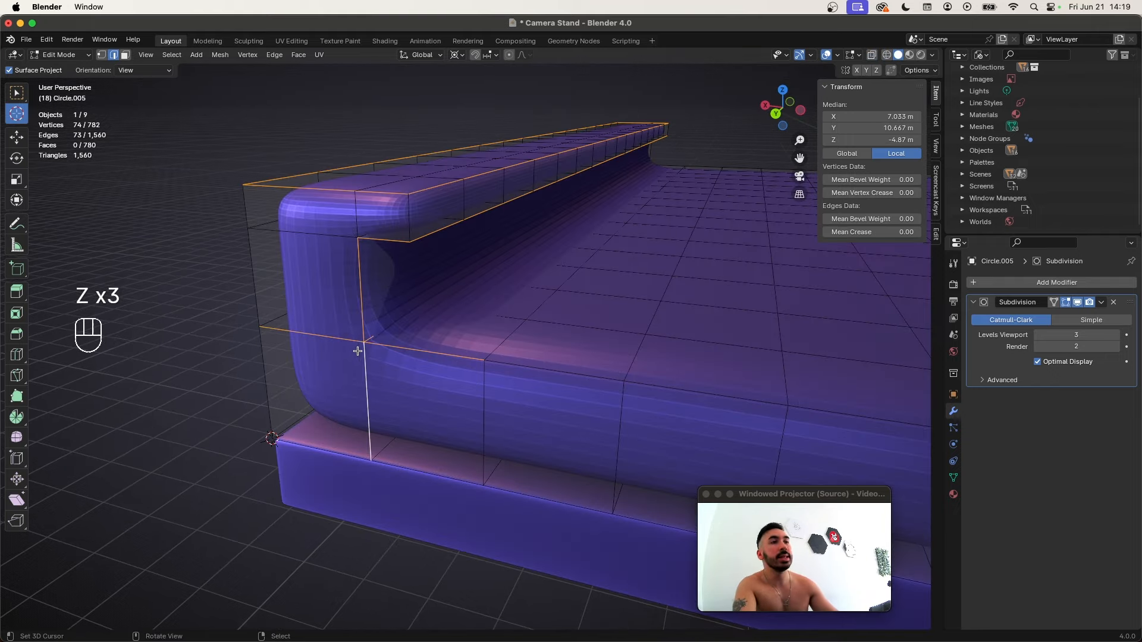
Try to bevel the selected edge loops
mouse_move(357, 351)
middle_down()
mouse_move(387, 349)
mouse_move(433, 407)
mouse_move(339, 341)
middle_up()
key(super+b)
click(438, 424)
key(super+z)
Add the edge loops running along the first wall's outer side and beneath the slab's inner corner to the selection
middle_drag(431, 392, 581, 341)
key(shift+z)
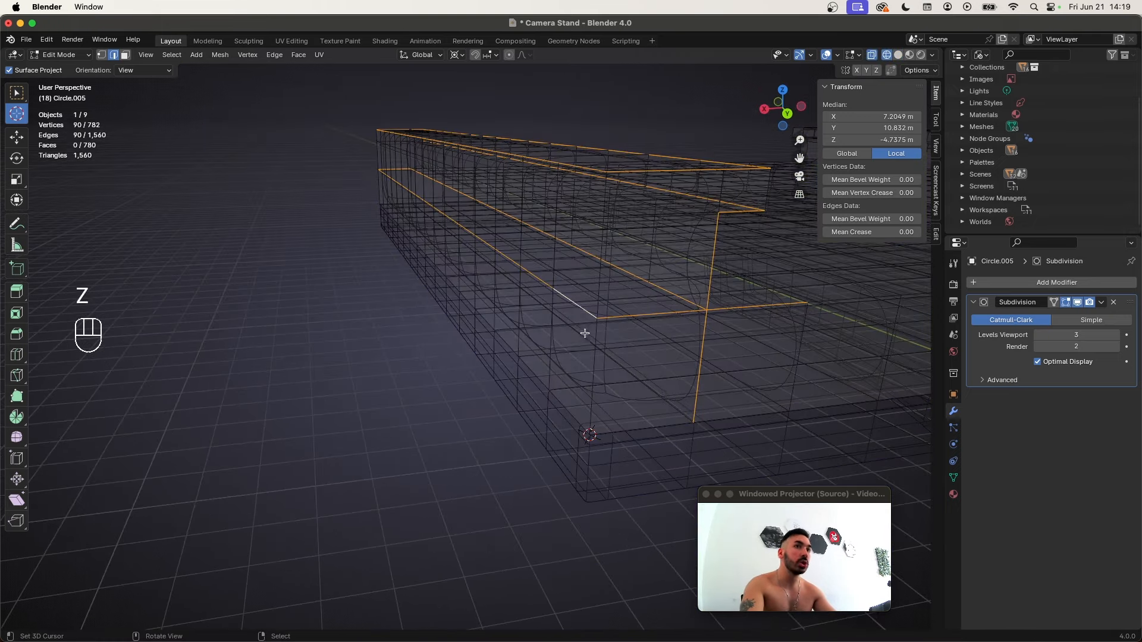
alt+shift+click(670, 408)
middle_drag(670, 408, 489, 351)
mouse_move(574, 252)
middle_down()
mouse_move(474, 355)
mouse_move(553, 387)
mouse_move(693, 347)
middle_up()
key(shift+z)
key(shift+z)
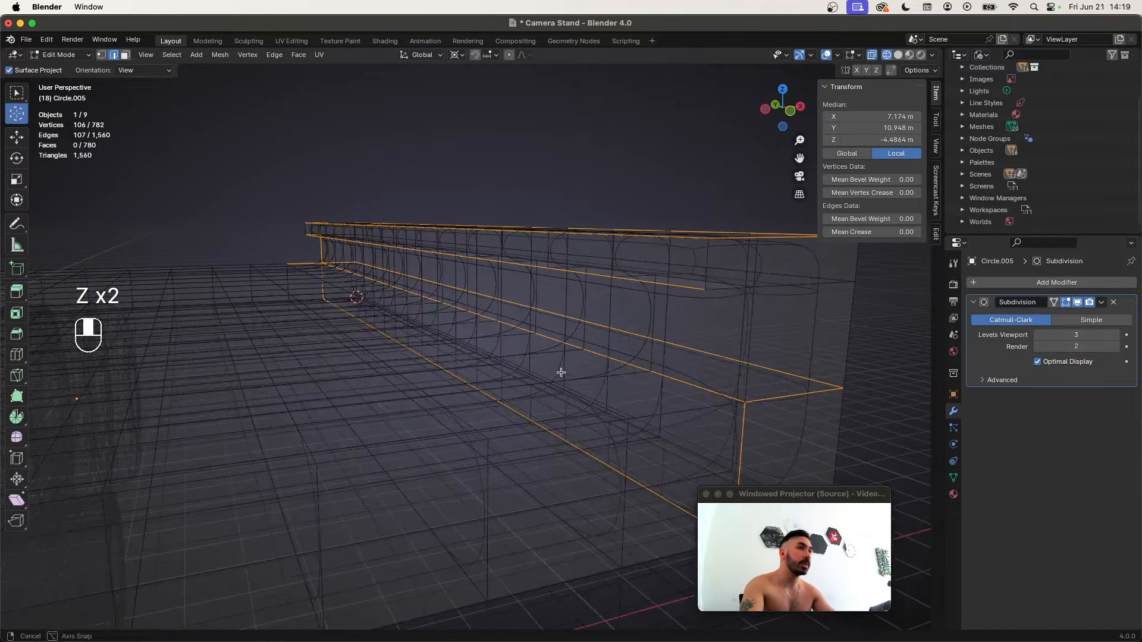
key(shift+z)
key(shift+z)
mouse_move(733, 296)
middle_down()
mouse_move(555, 362)
mouse_move(693, 387)
mouse_move(481, 355)
middle_up()
key(shift+z)
key(shift+z)
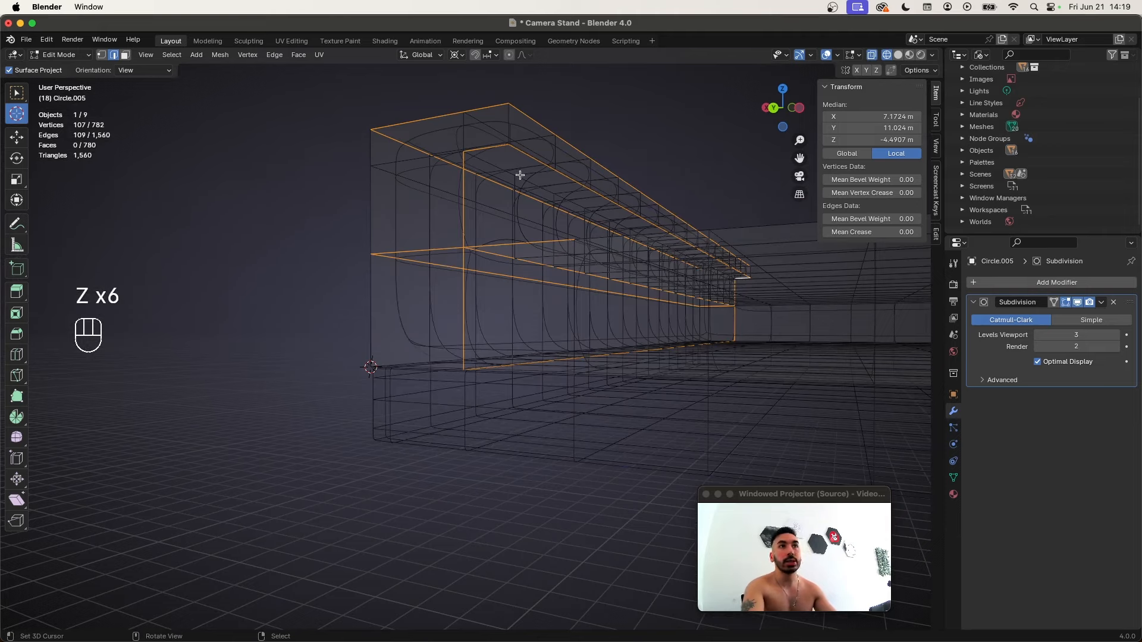
Add the matching edge loops of the opposite side wall, lip and slab corner to the selection
middle_drag(520, 175, 452, 394)
key(shift+z)
alt+shift+click(495, 115)
middle_drag(495, 115, 468, 315)
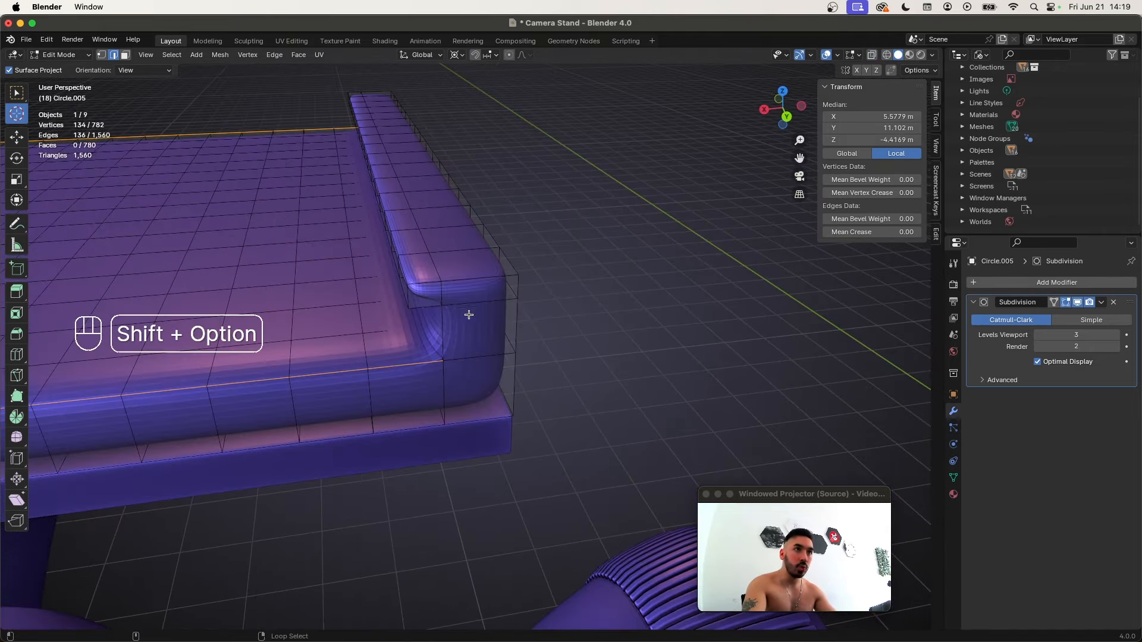
key(super+z)
alt+shift+click(431, 305)
alt+shift+click(405, 299)
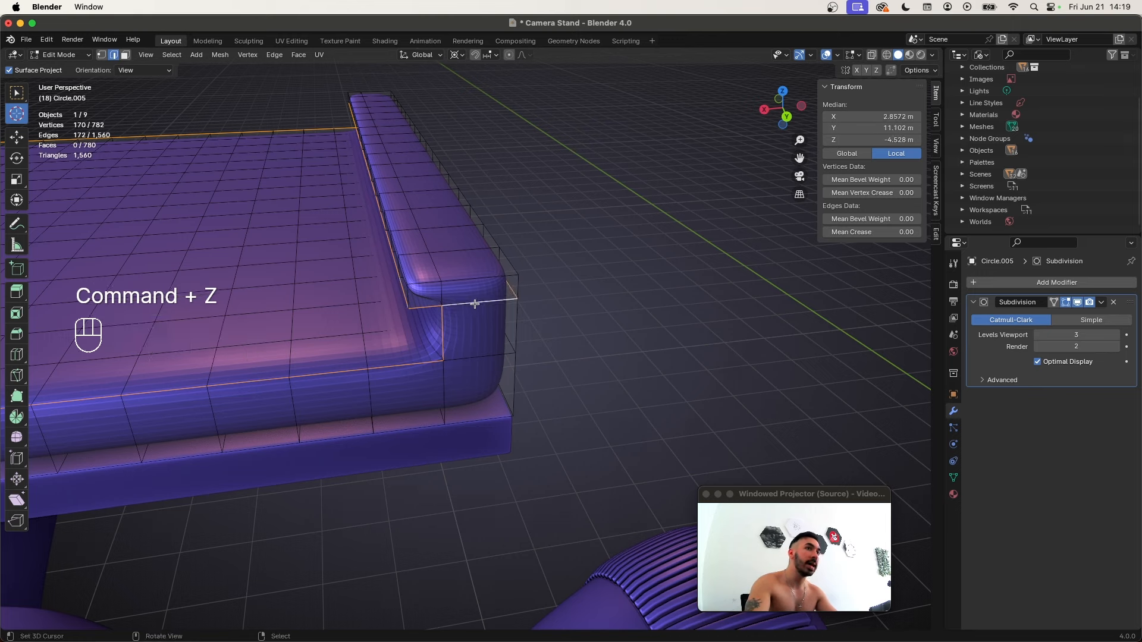
alt+shift+click(515, 255)
scroll(515, 255, down, 6)
middle_drag(392, 372, 512, 359)
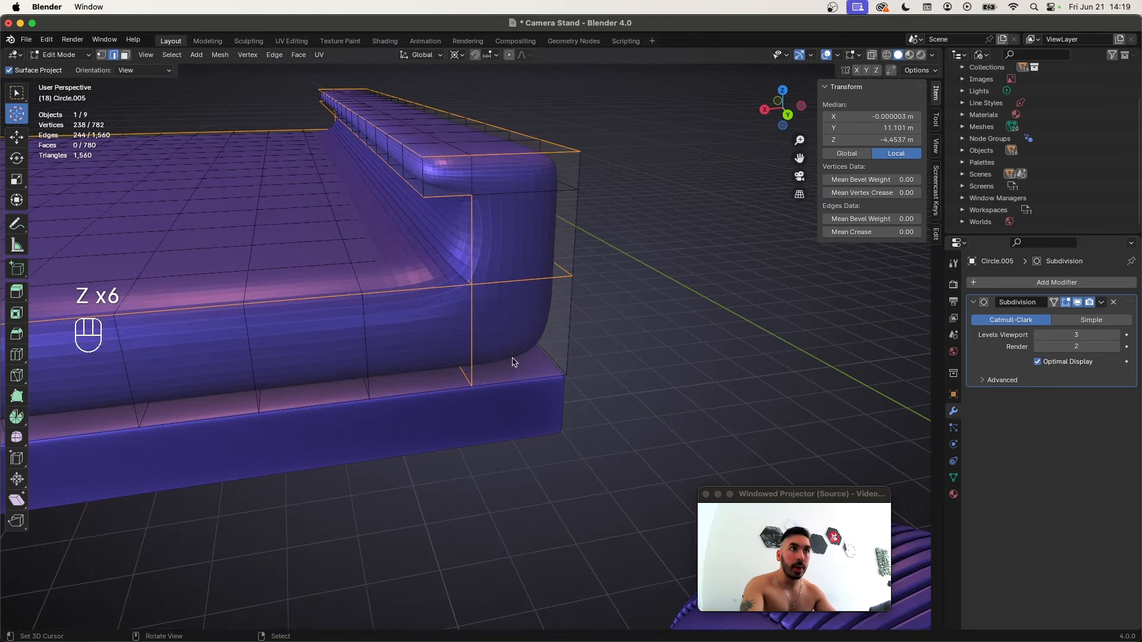
Bevel the selected edge loops with a width of 0.0474 m and 2 segments
key(super+b)
click(445, 372)
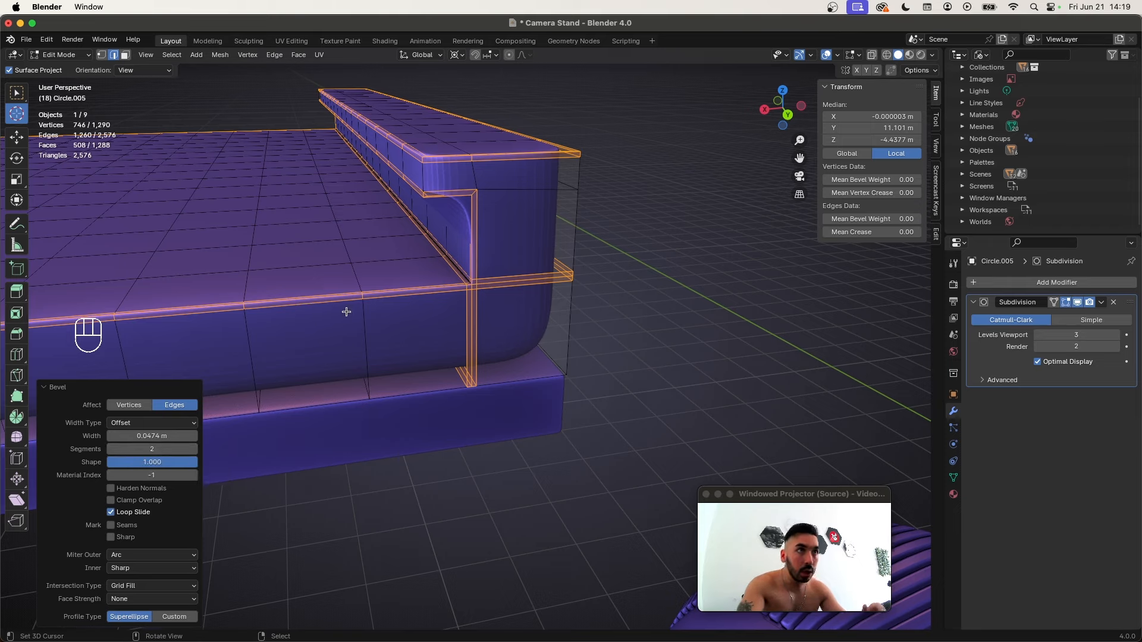
scroll(453, 326, up, 5)
key(z)
key(z)
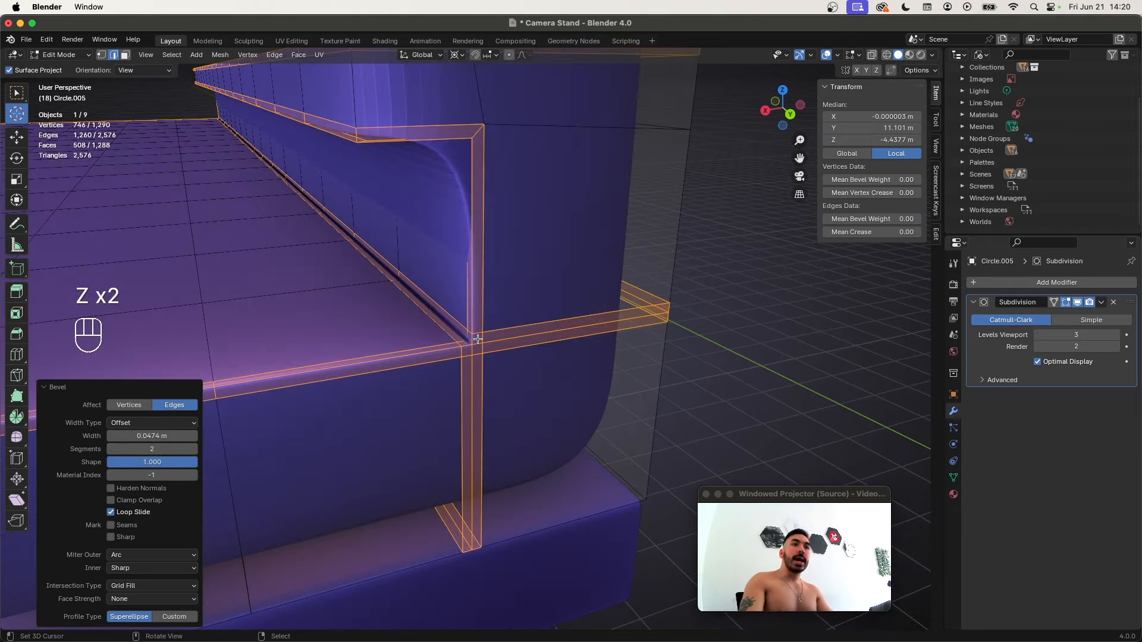
scroll(478, 339, down, 5)
Shade the whole clamp holder smooth
key(Tab)
middle_drag(417, 357, 387, 362)
key(Tab)
key(Tab)
click(184, 54)
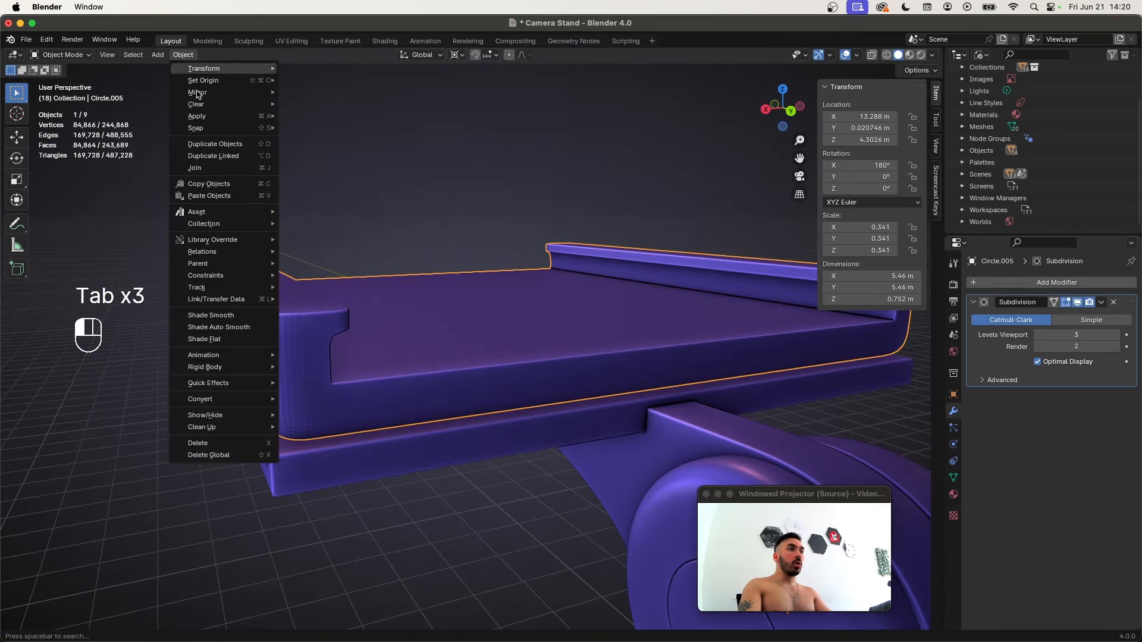
click(239, 318)
Select the slab's top faces between the side walls, duplicate them in place and separate them into their own object
key(Tab)
middle_drag(372, 402, 559, 239)
key(3)
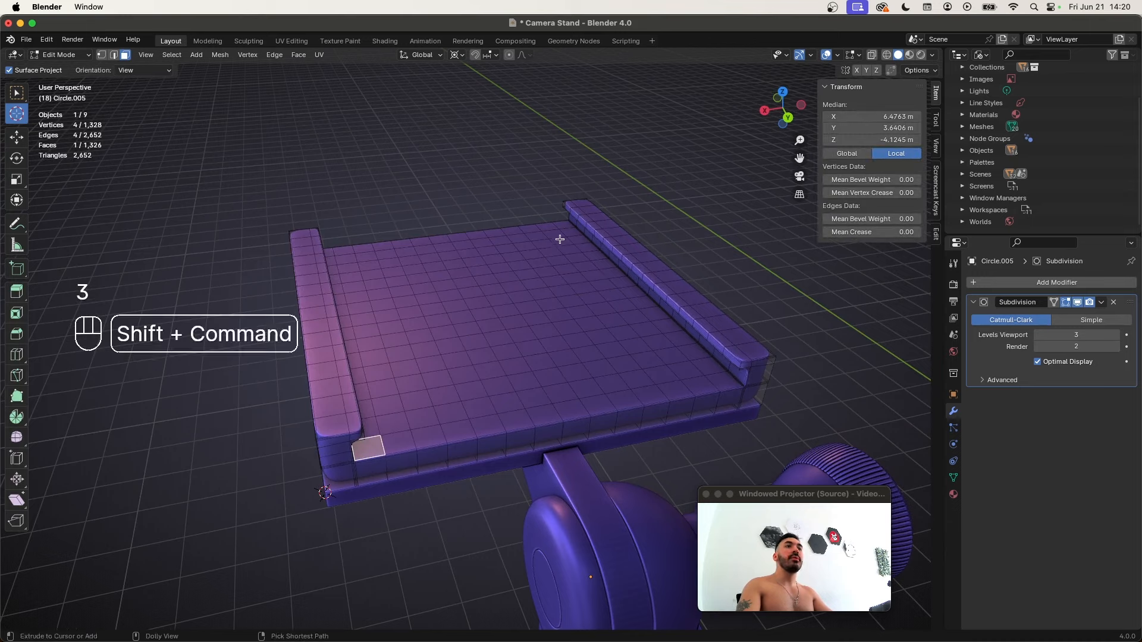
ctrl+shift+click(564, 223)
key(shift+d)
right_click(550, 393)
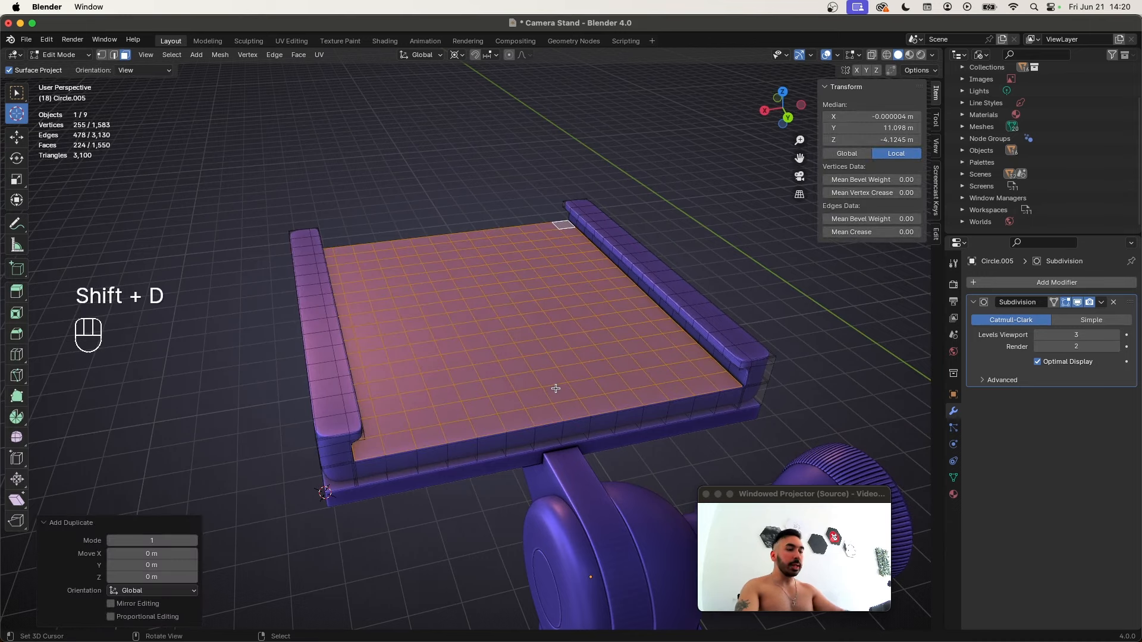
key(p)
click(491, 398)
Open the separated sheet for editing with nothing selected
key(Tab)
key(Tab)
key(Tab)
right_click(494, 405)
key(Tab)
key(a)
middle_drag(494, 404, 458, 385)
Select the 4 by 4 block of faces at the middle of the sheet's open edge and inset it 0.4488 m without the boundary
right_click(459, 385)
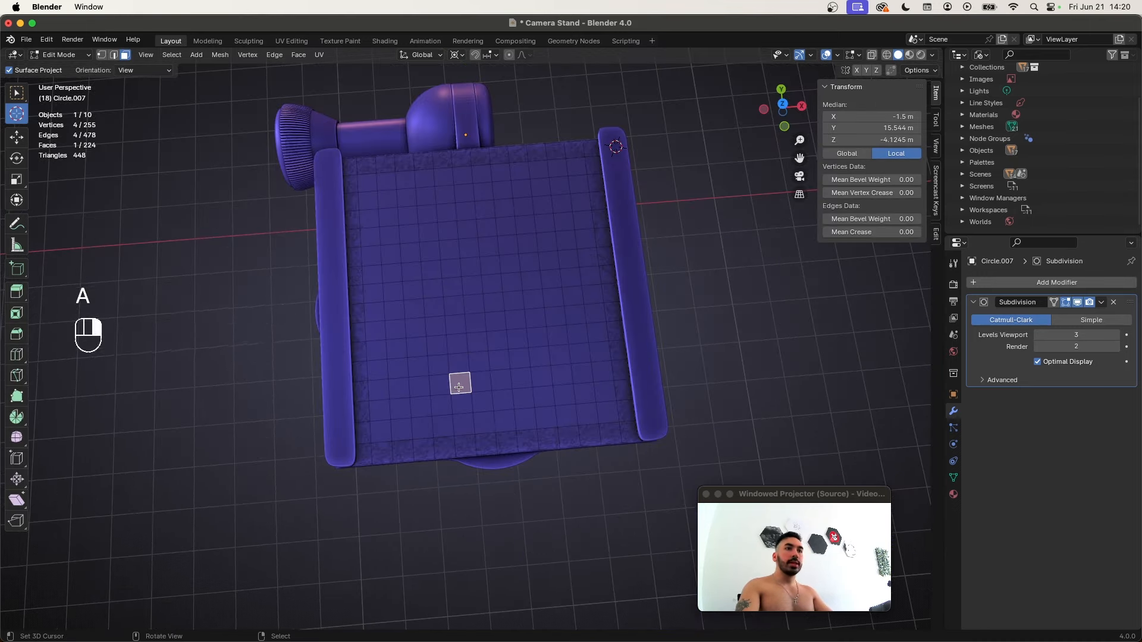
shift+super+right_click(521, 446)
key(z)
key(z)
middle_drag(520, 446, 512, 420)
key(z)
key(z)
scroll(511, 420, up, 2)
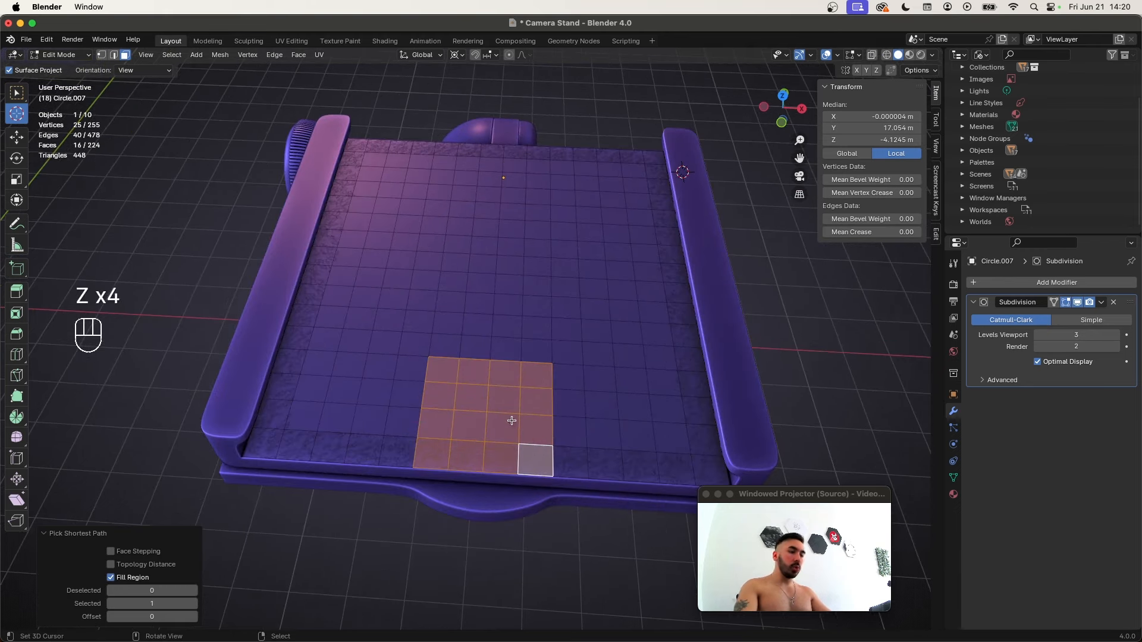
key(i)
key(b)
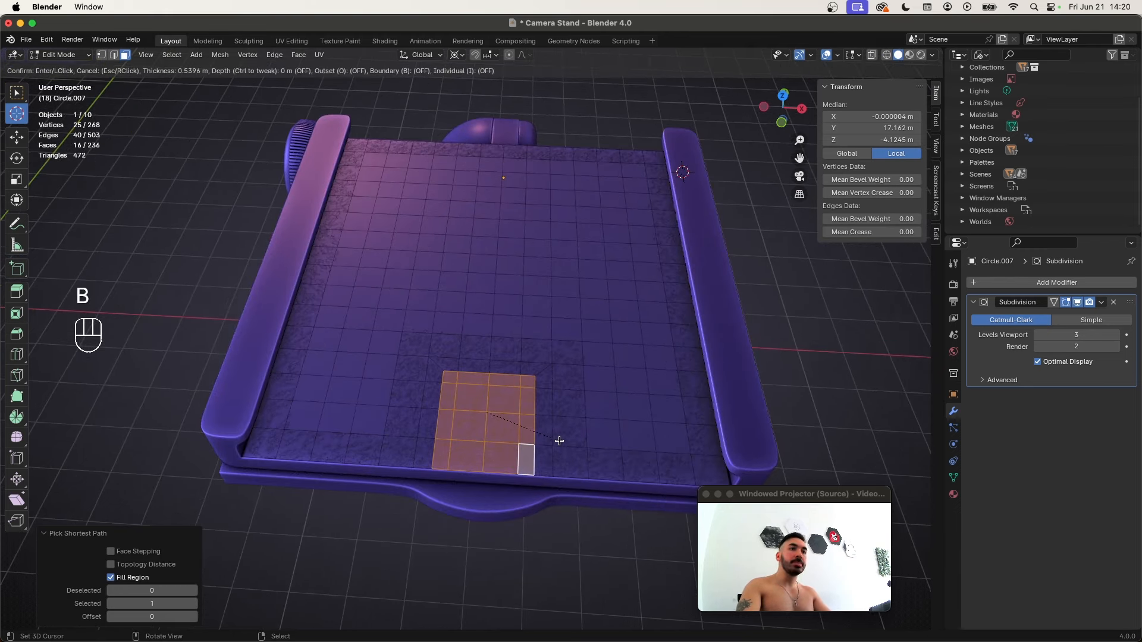
click(561, 442)
Delete the inset faces to open a notch in the sheet's edge, and select the notch's border edges
scroll(505, 402, up, 3)
key(x)
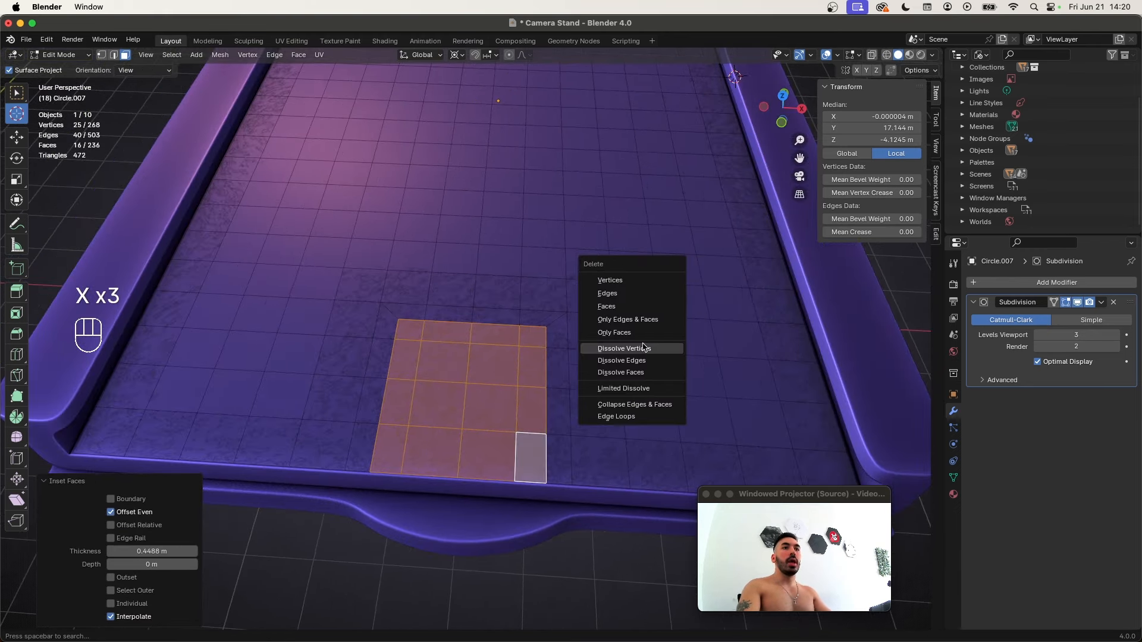
click(624, 306)
key(2)
alt+click(391, 345)
Try to smooth the notch's entire border with LoopTools Relax
key(w)
mouse_move(660, 260)
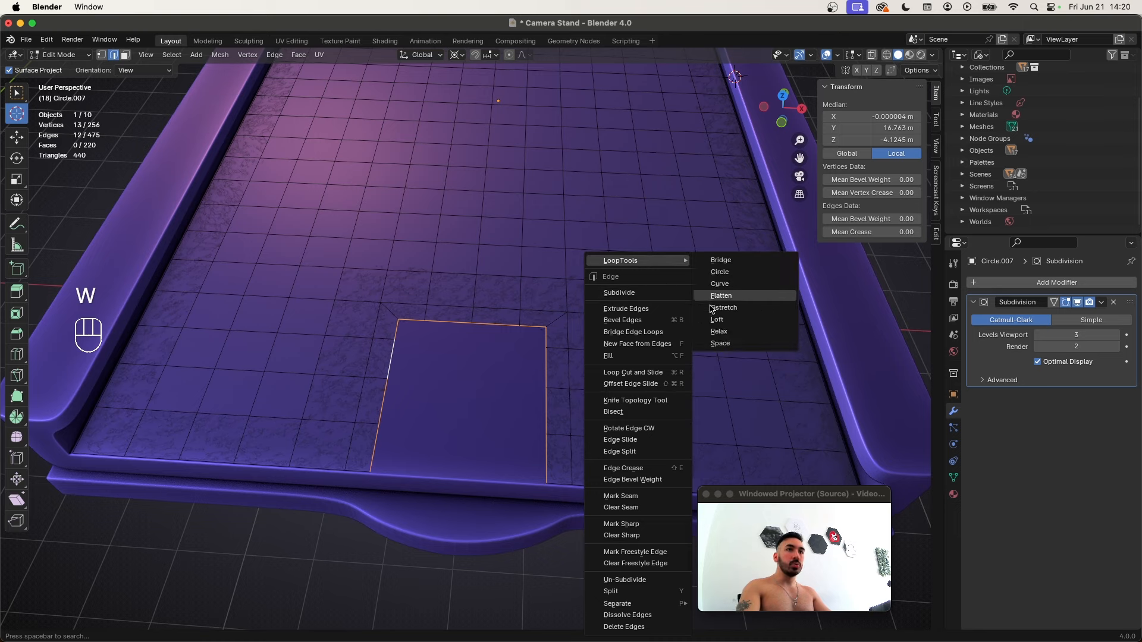
click(732, 336)
key(ctrl+z)
Deselect the border edges nearest the notch's opening and relax the remaining ones with LoopTools into a rounded end
key(c)
shift+click(370, 438)
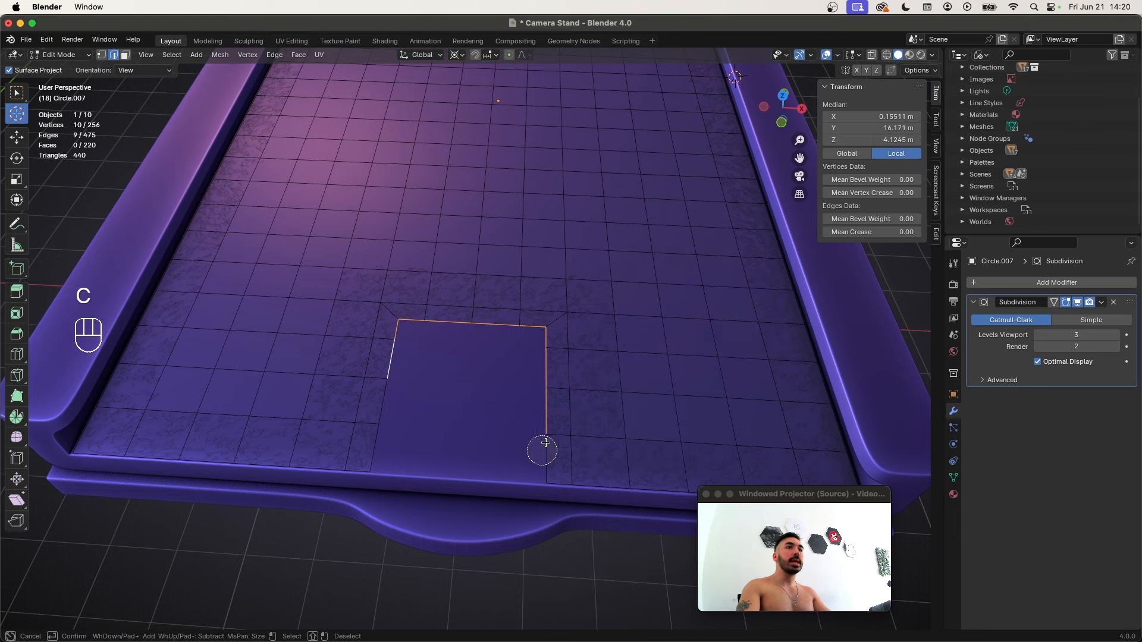
key(w)
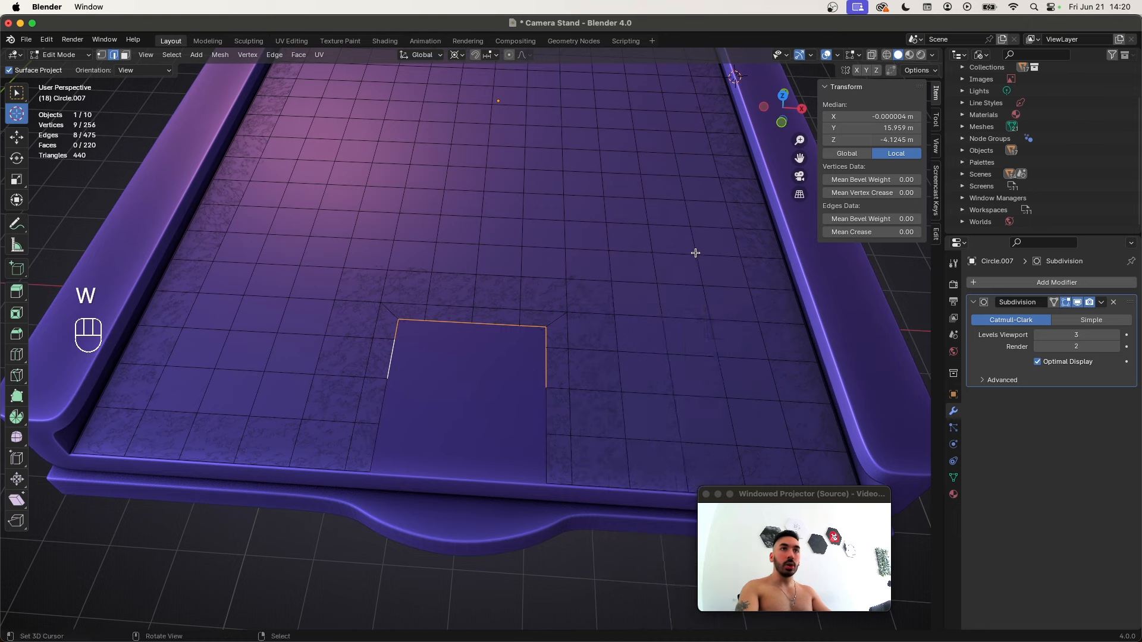
middle_drag(544, 386, 527, 395)
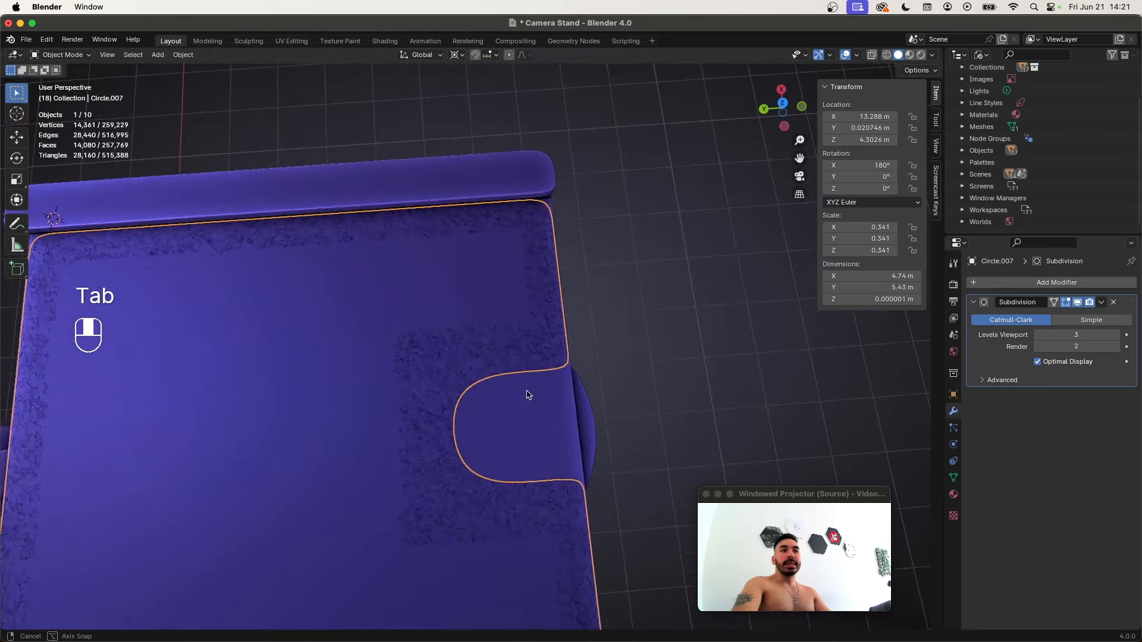
scroll(517, 391, down, 2)
key(Tab)
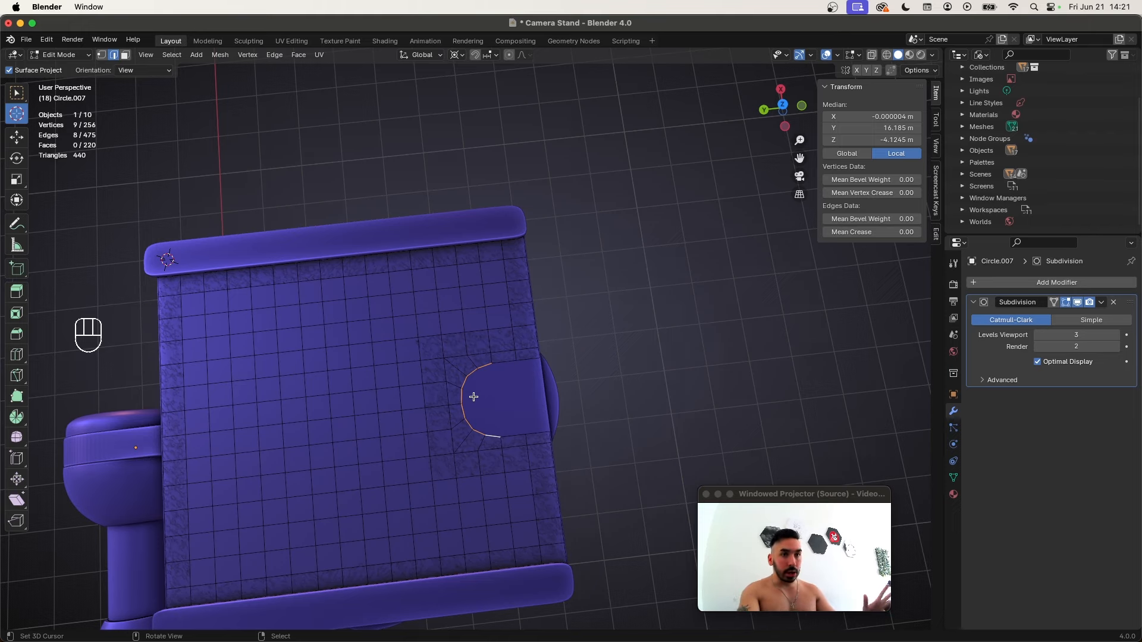
Examine the whole camera stand with the notched sheet in place
scroll(473, 396, down, 3)
key(Tab)
middle_drag(473, 396, 426, 386)
click(203, 415)
click(226, 397)
scroll(406, 337, up, 2)
click(413, 385)
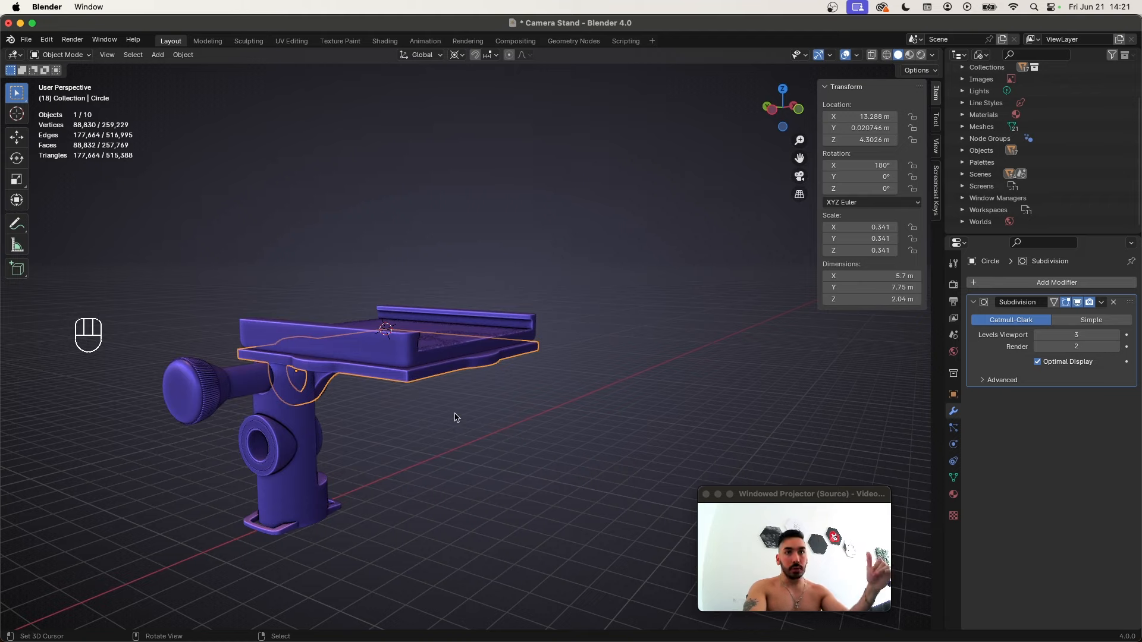
Extrude the entire notched sheet upward by about 0.09 m into a raised pad
key(e)
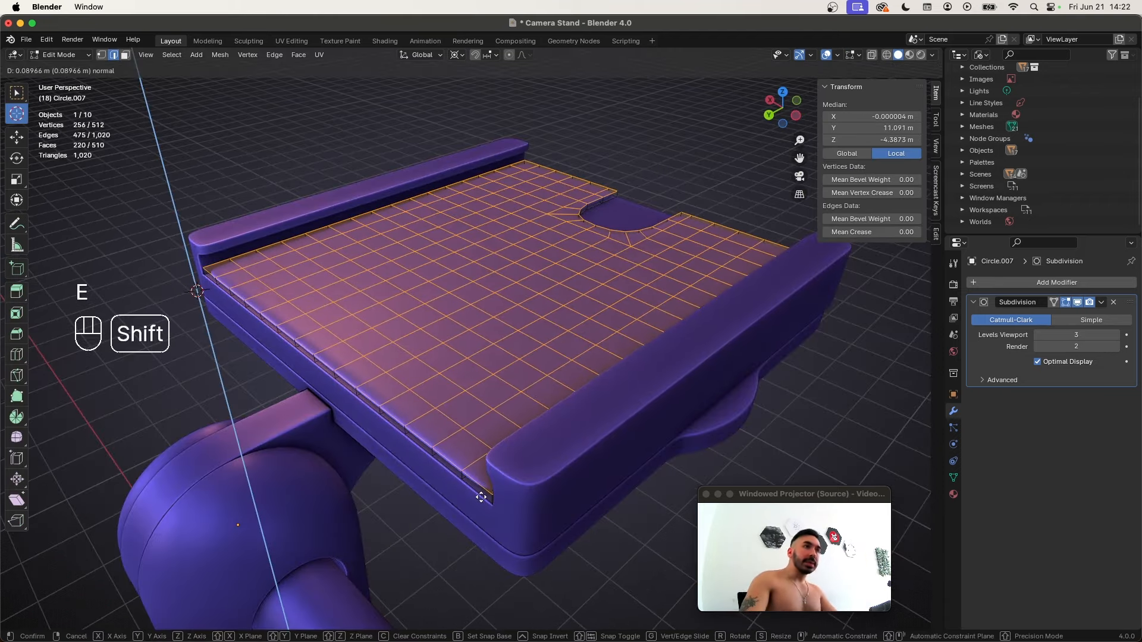
click(472, 495)
middle_drag(331, 328, 349, 359)
Select a 2 by 2 block of faces near each pad corner on the hinge side and inset both blocks 0.1761 m
key(3)
click(299, 295)
shift+super+click(352, 291)
middle_drag(368, 297, 411, 306)
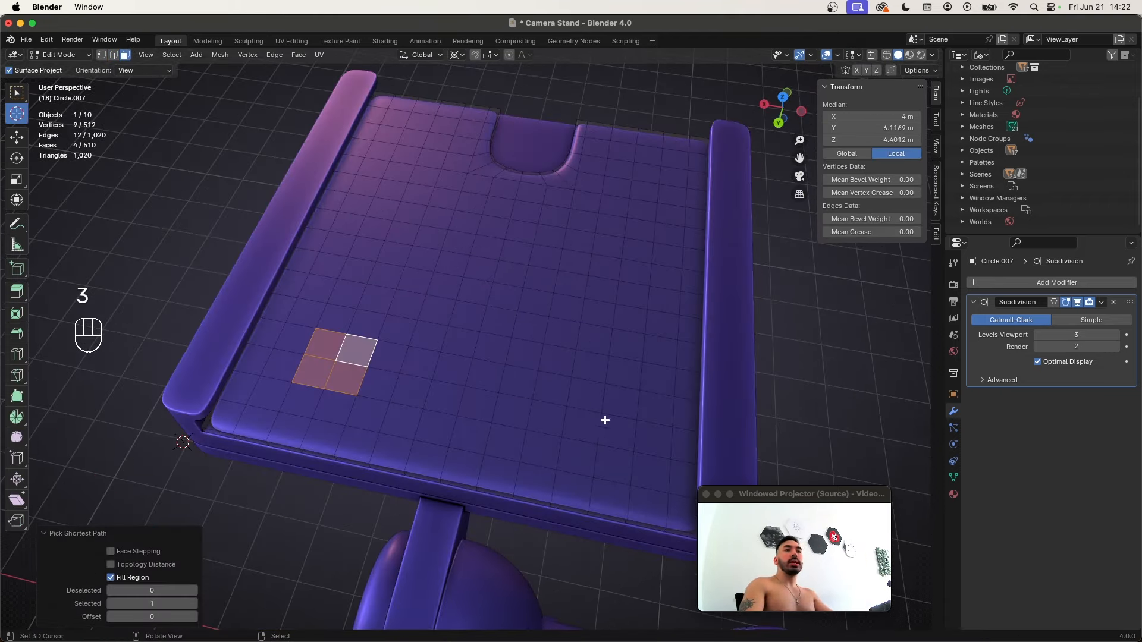
shift+click(594, 405)
shift+super+right_click(618, 433)
middle_drag(616, 432, 489, 447)
shift+middle_drag(499, 455, 558, 441)
scroll(548, 434, up, 2)
key(i)
click(552, 438)
Turn both blocks into circles with LoopTools and scale them down about their individual origins
key(w)
mouse_move(552, 140)
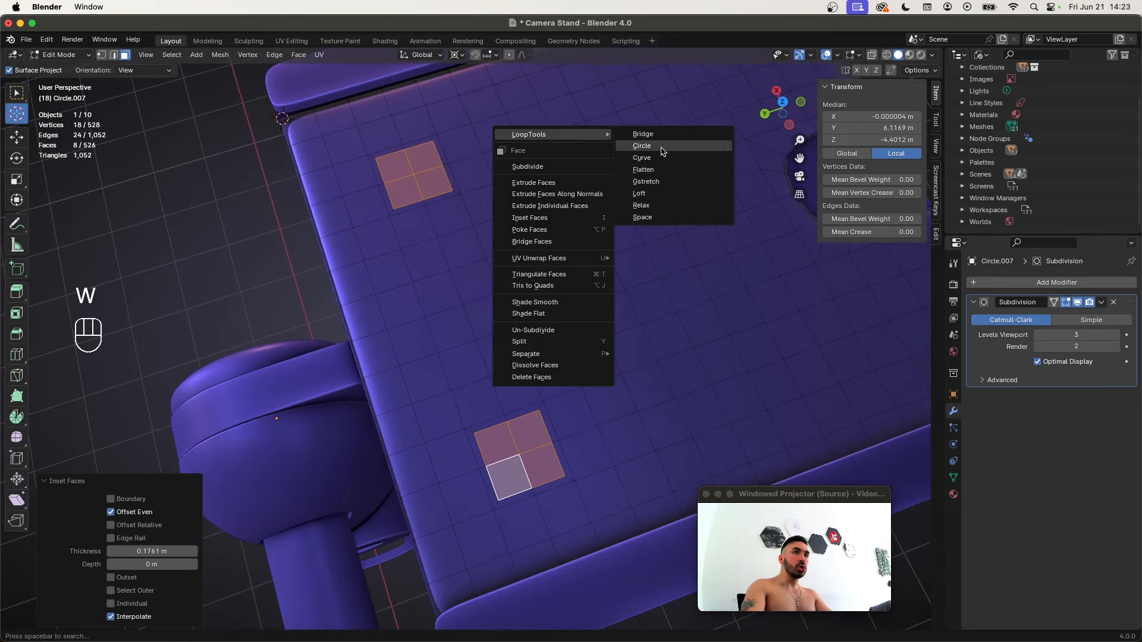
click(641, 147)
click(458, 55)
click(467, 110)
key(s)
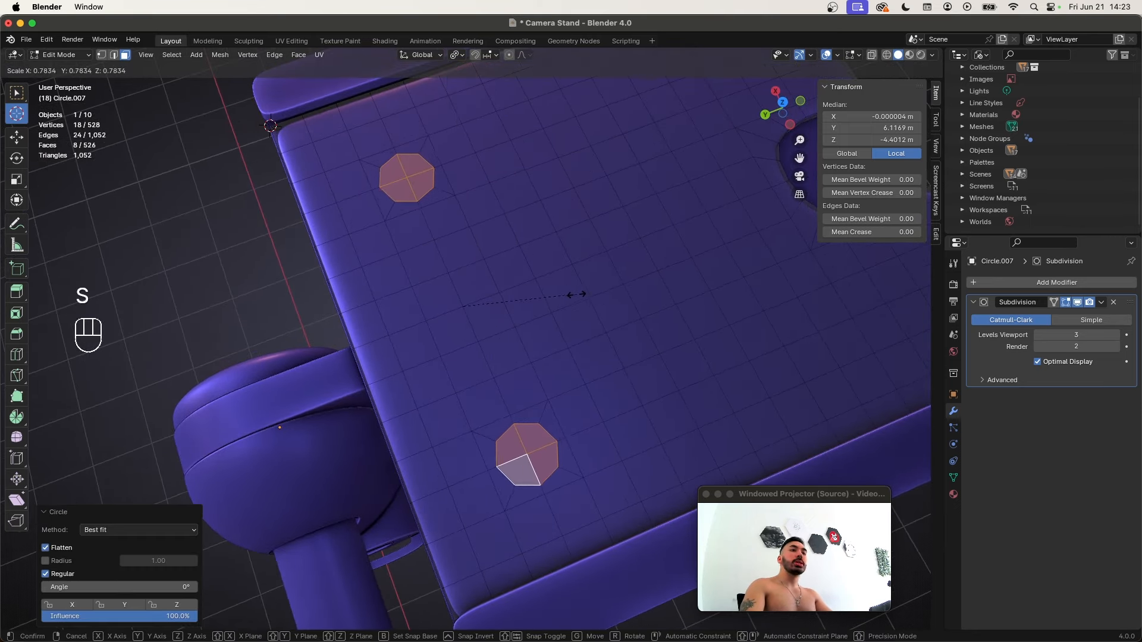
click(569, 295)
Delete the faces inside both circles to open two round holes in the pad
middle_drag(569, 294, 595, 336)
key(x)
click(604, 339)
Snap the 3D cursor to a lower vertex on the pad's hinge-side edge
key(1)
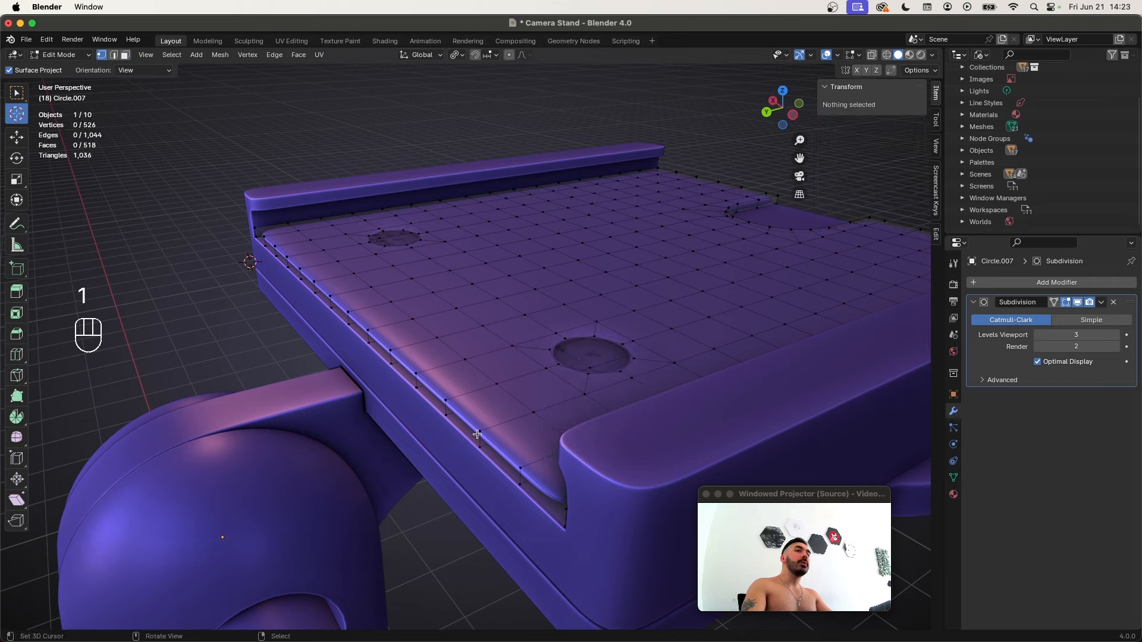
click(479, 447)
key(shift+s)
click(610, 472)
key(z)
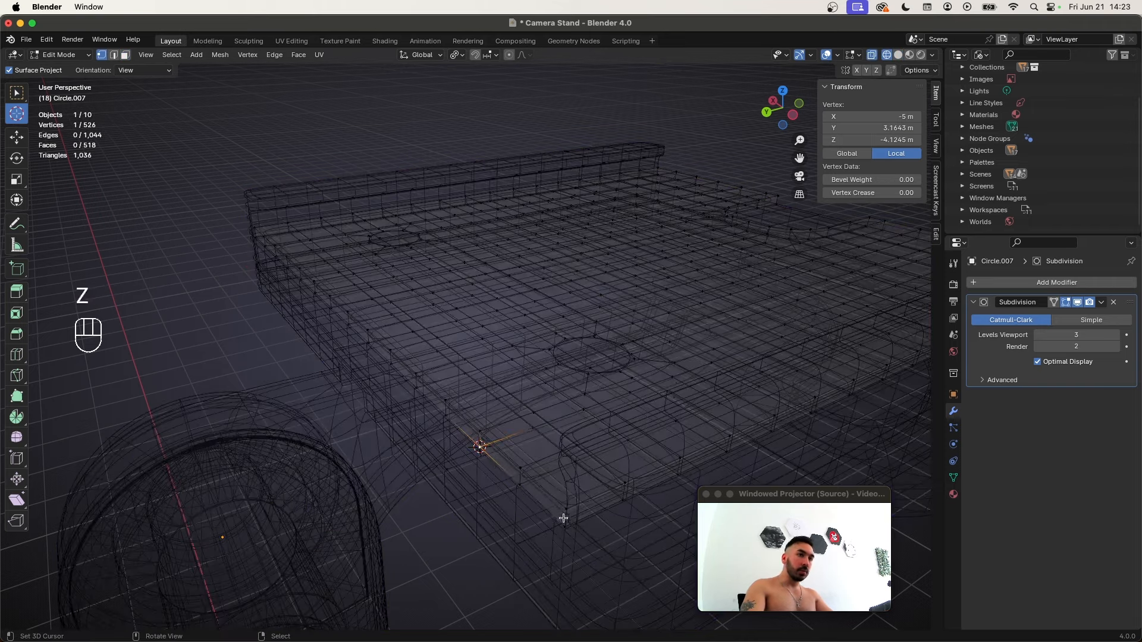
Select all faces of the pad's hidden bottom layer and delete their vertices, keeping only the top sheet
key(3)
click(559, 484)
key(1)
key(z)
middle_drag(571, 483, 672, 382)
ctrl+shift+right_click(603, 377)
key(z)
middle_drag(604, 378, 559, 410)
ctrl+shift+right_click(693, 390)
key(z)
key(x)
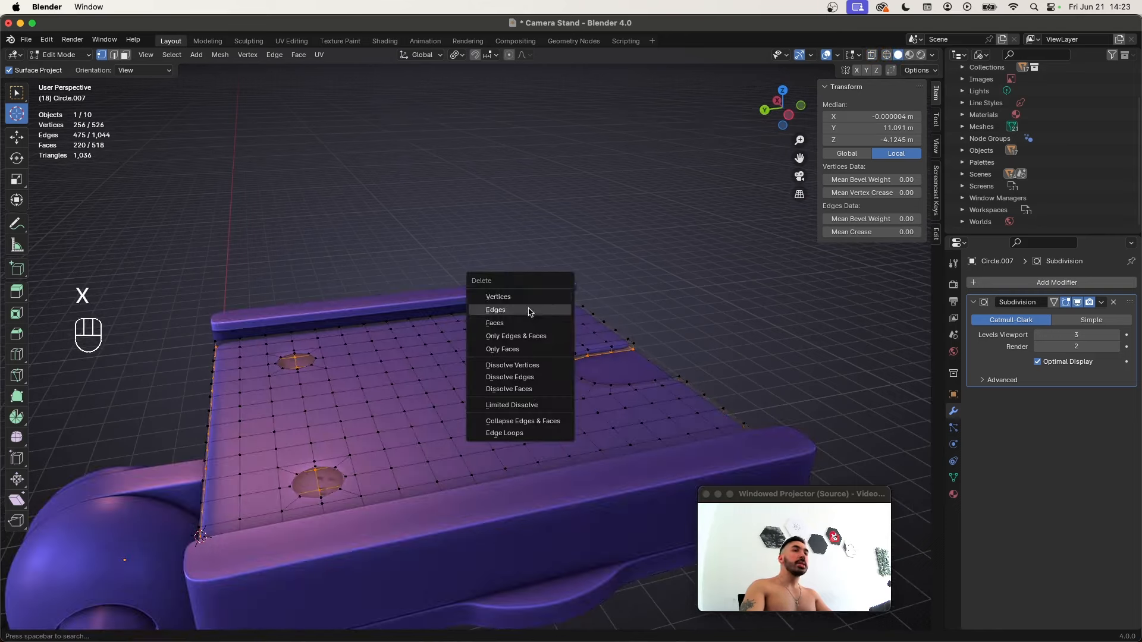
click(526, 299)
Set the pivot point to the 3D Cursor, extrude the whole top sheet and flatten the extruded layer to 0 along Z
middle_drag(505, 313, 532, 338)
key(a)
click(456, 55)
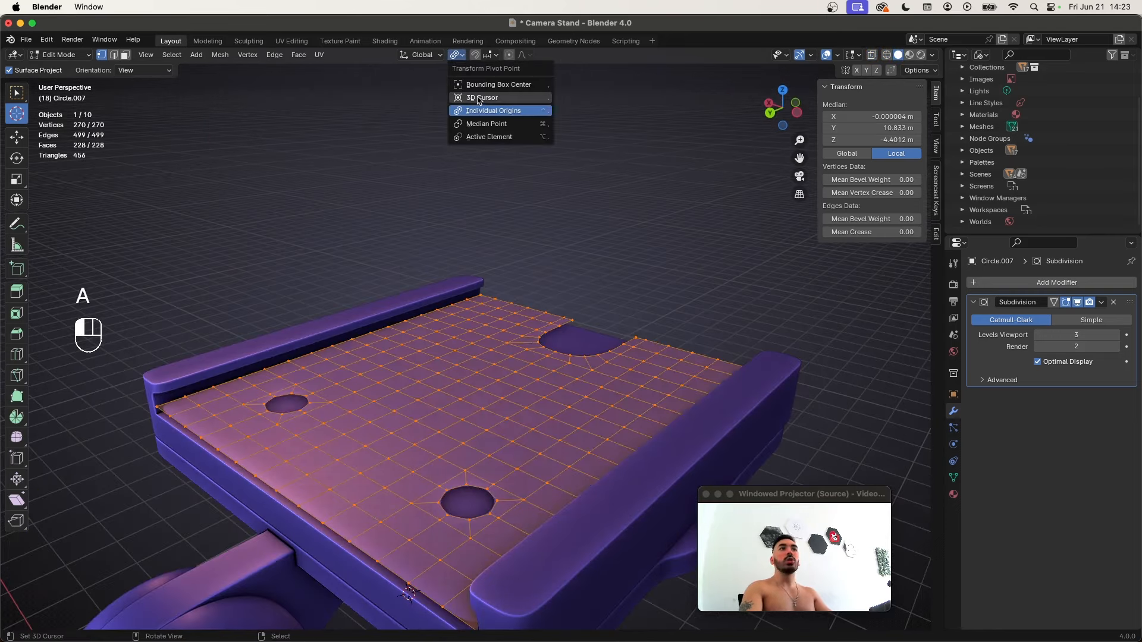
click(479, 99)
middle_drag(470, 321, 472, 343)
key(e)
right_click(510, 365)
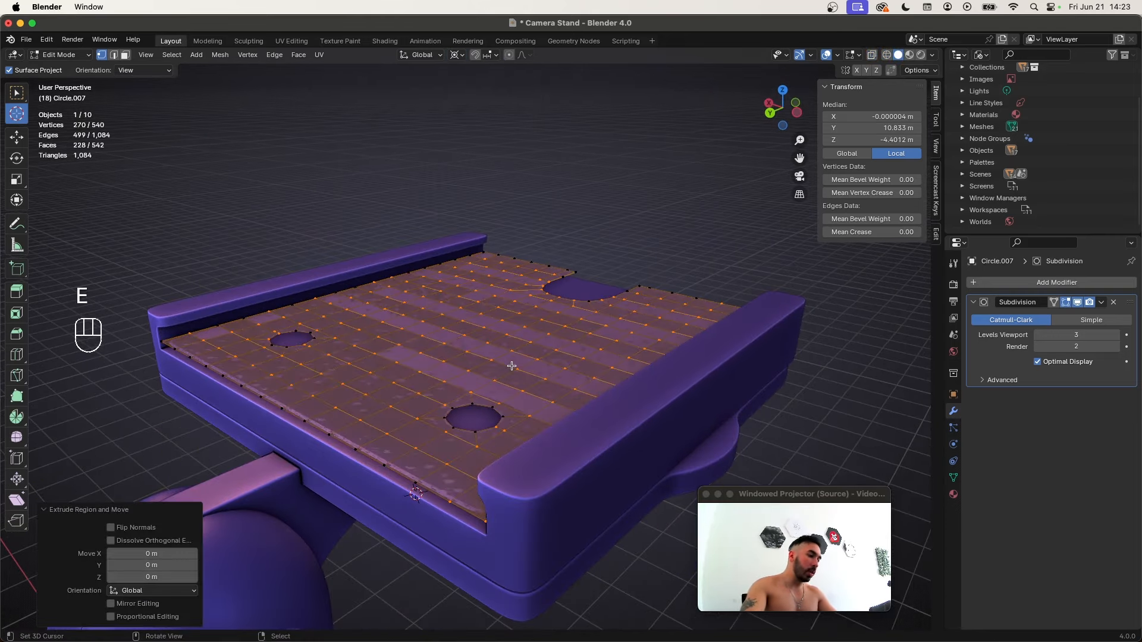
key(s)
key(z)
key(0)
click(510, 365)
Recalculate the normals of the entire pad mesh
key(a)
key(a)
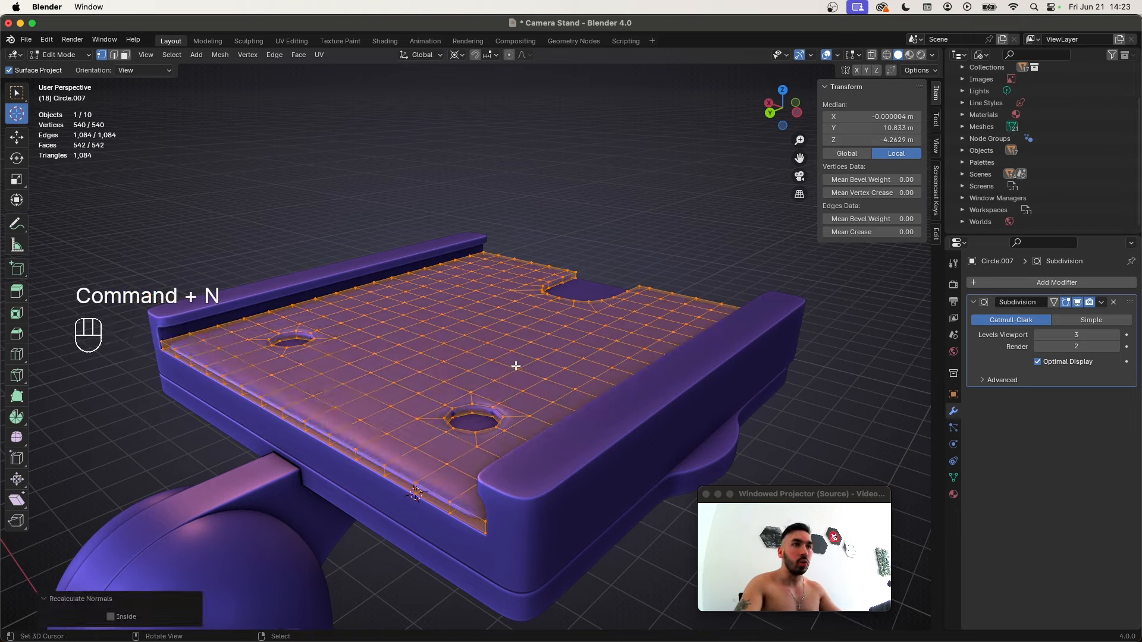
key(Tab)
key(Tab)
key(Tab)
key(Tab)
middle_drag(512, 365, 393, 421)
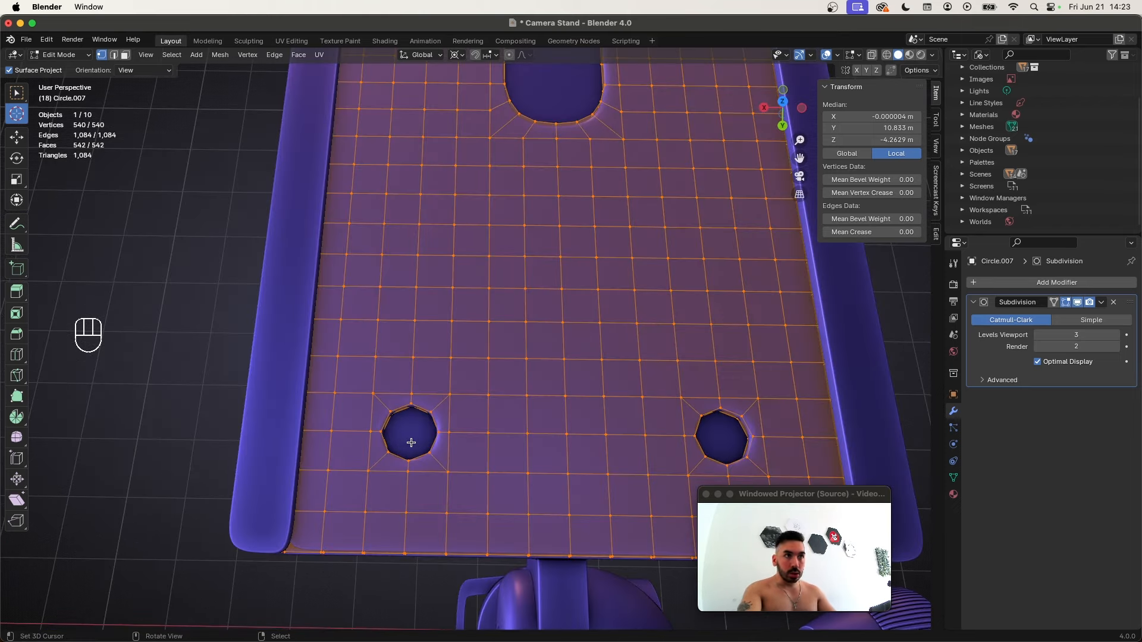
Select the hole edges and all edges with similar face angles, and bevel them with 2 segments and a width of about 0.063 m
key(2)
alt+click(435, 434)
key(shift+g)
click(447, 425)
middle_drag(447, 426, 483, 429)
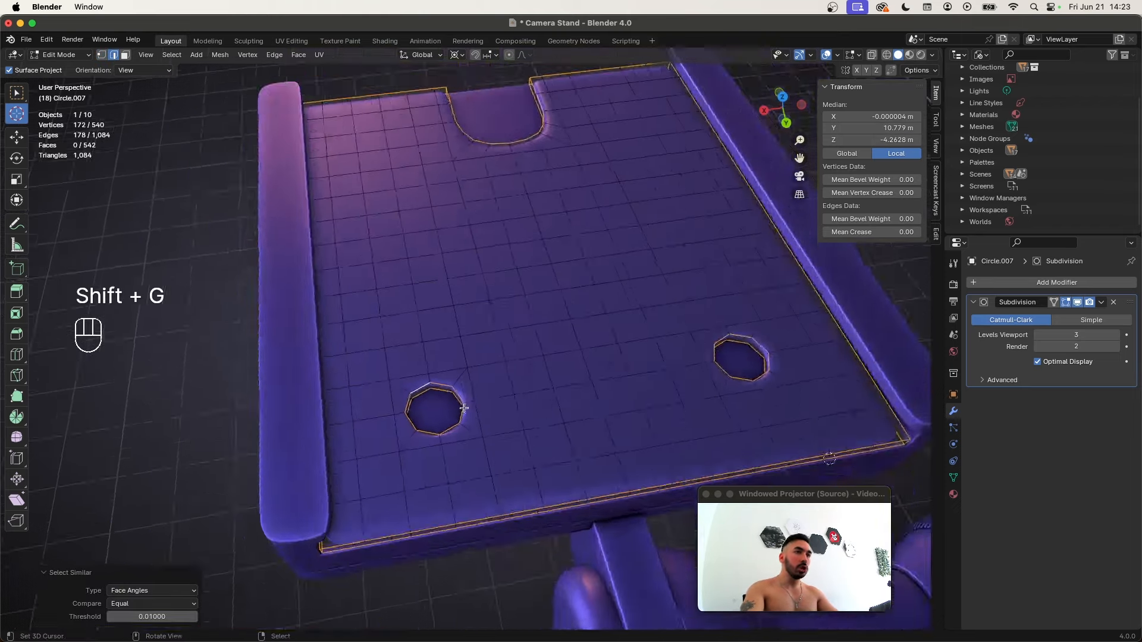
scroll(484, 433, up, 4)
key(super+b)
click(490, 477)
key(z)
scroll(524, 492, down, 2)
scroll(525, 492, down, 2)
middle_drag(524, 491, 453, 425)
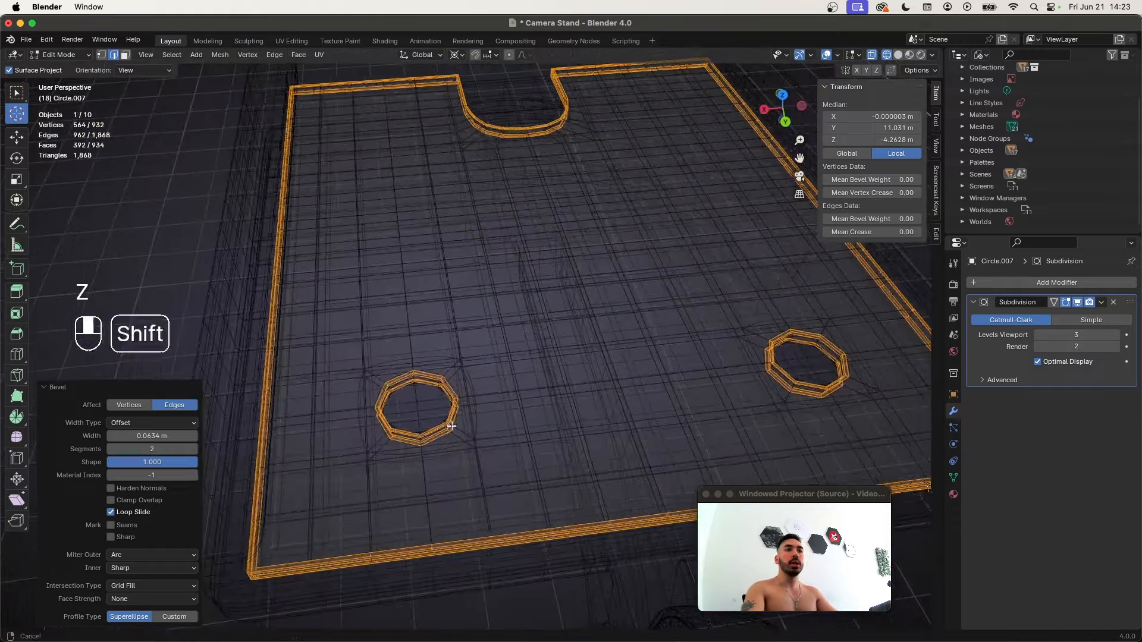
Select the rim loop of one round hole and snap the 3D cursor to its centre
key(shift+s)
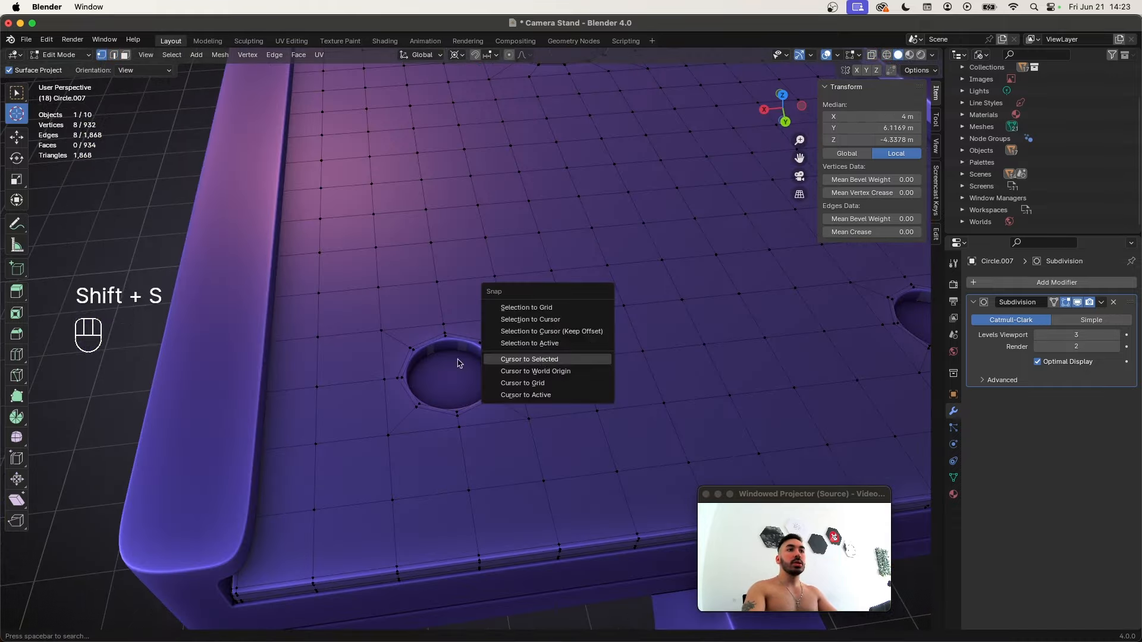
alt+click(432, 340)
click(549, 346)
scroll(548, 351, down, 5)
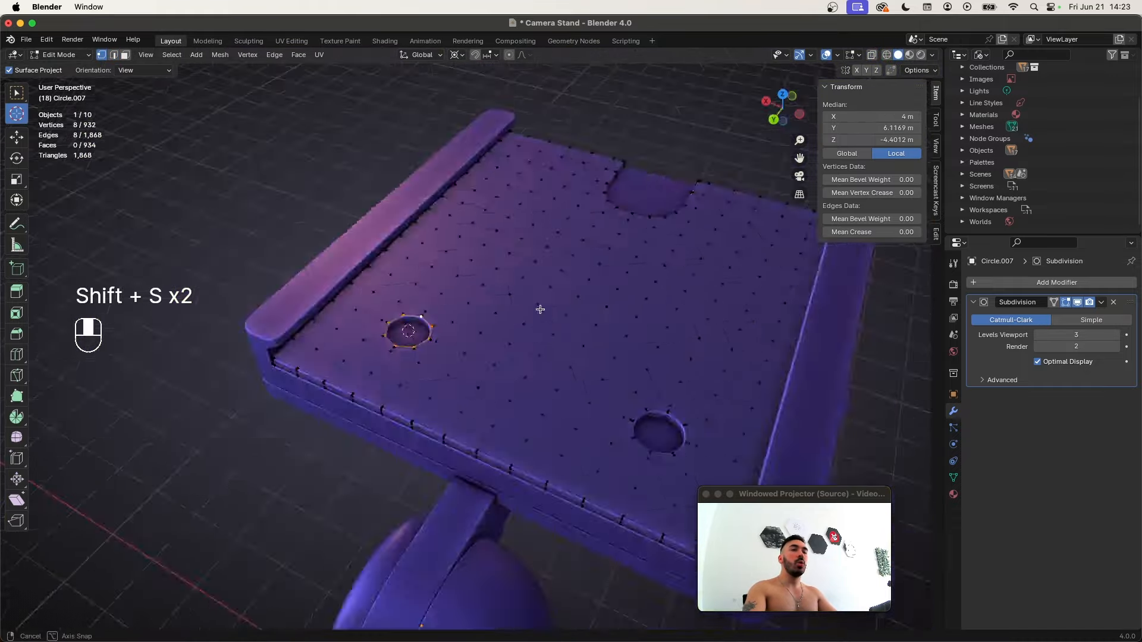
middle_drag(548, 351, 470, 314)
Add a plane at the 3D cursor and scale it down to a small square inside the round hole
key(Tab)
key(shift+a)
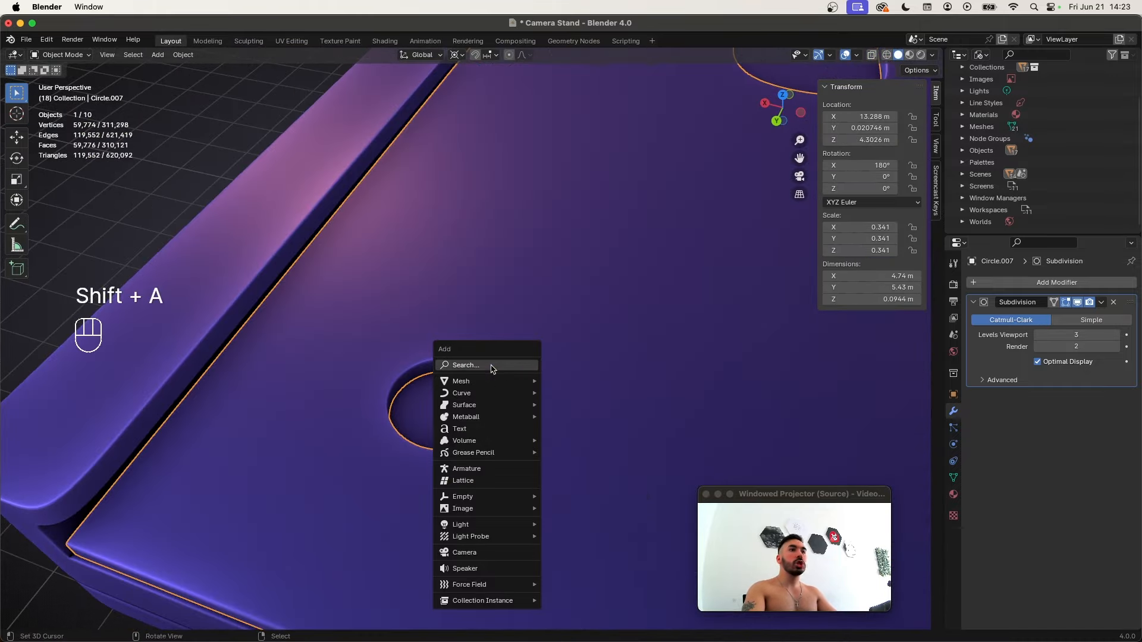
mouse_move(494, 381)
click(568, 384)
key(Tab)
key(s)
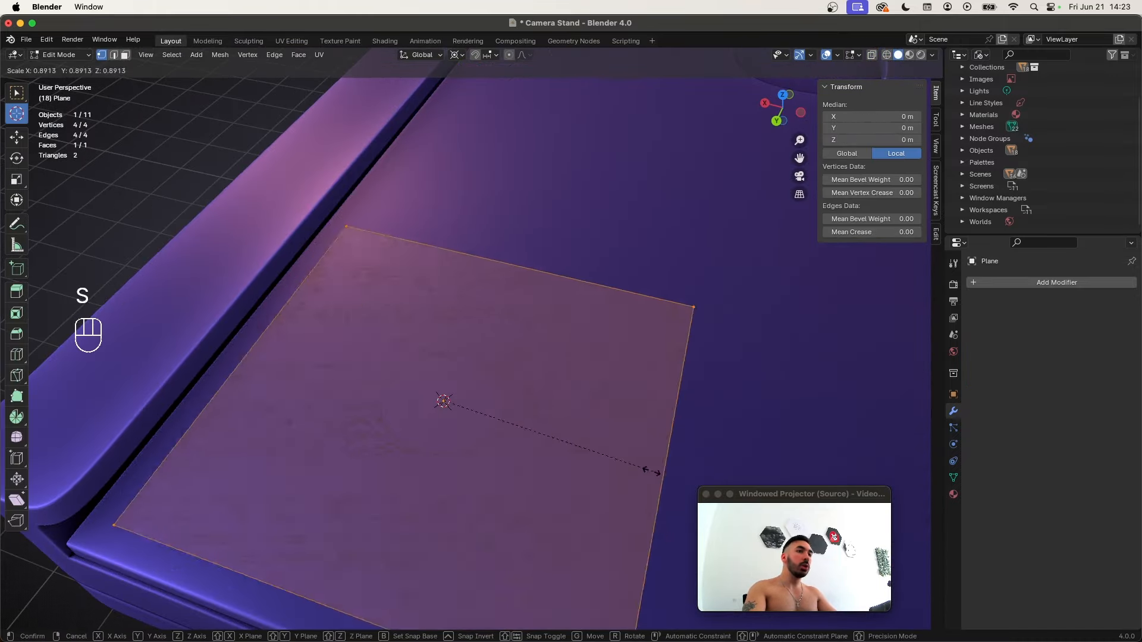
click(484, 418)
key(s)
click(477, 427)
key(KP_7)
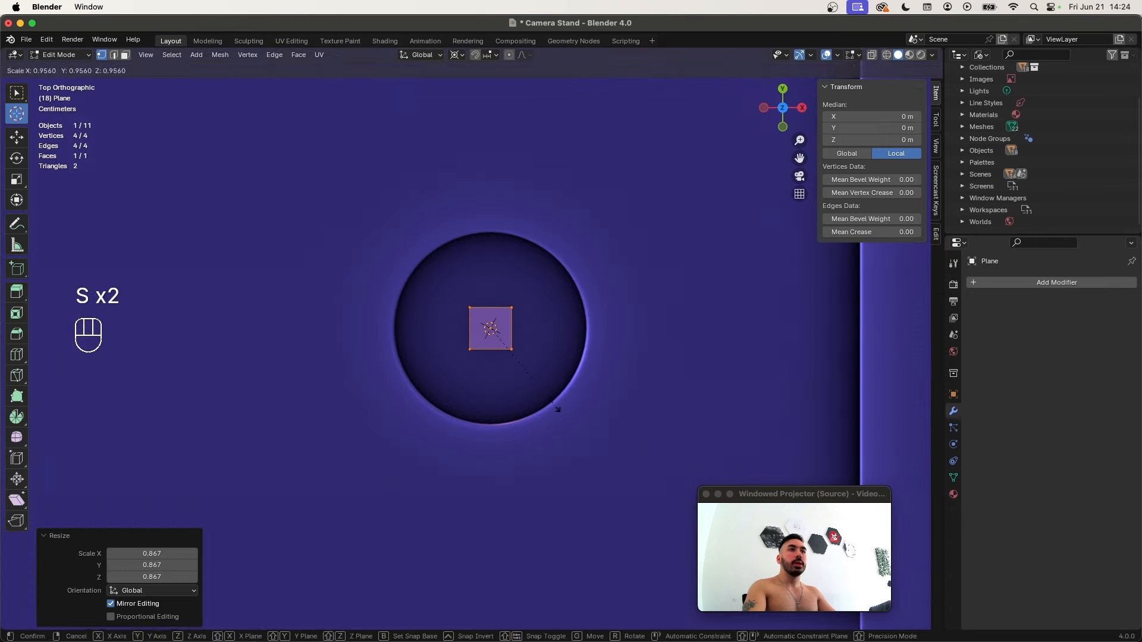
Extrude two opposite edges of the square and scale them by 3 along X to form a horizontal bar
key(2)
click(480, 344)
shift+click(454, 326)
key(e)
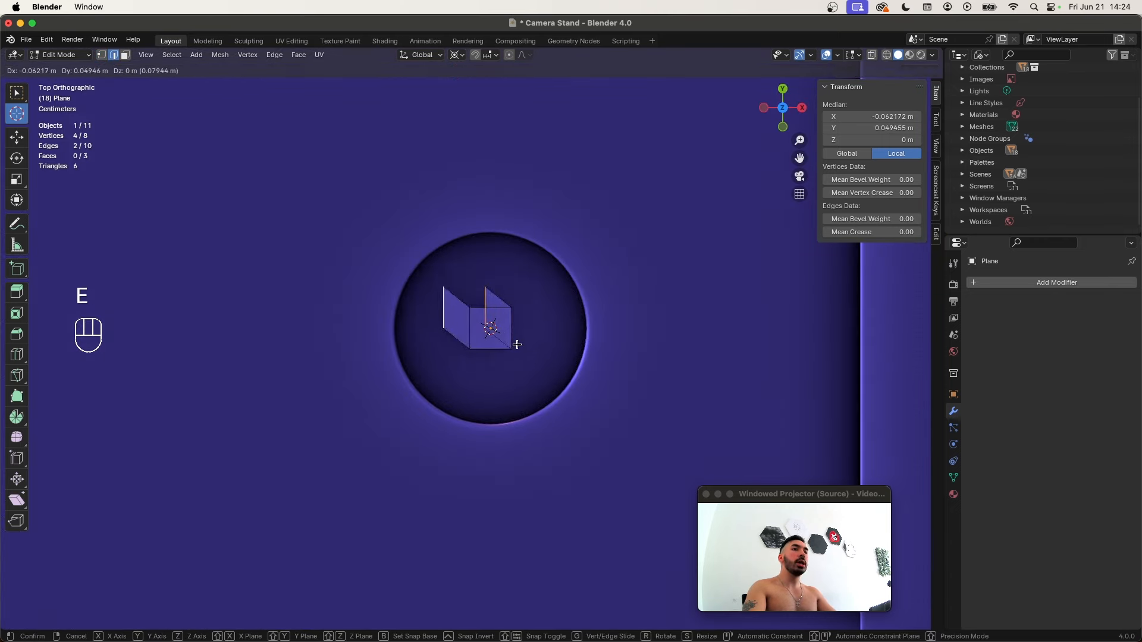
key(s)
key(x)
key(3)
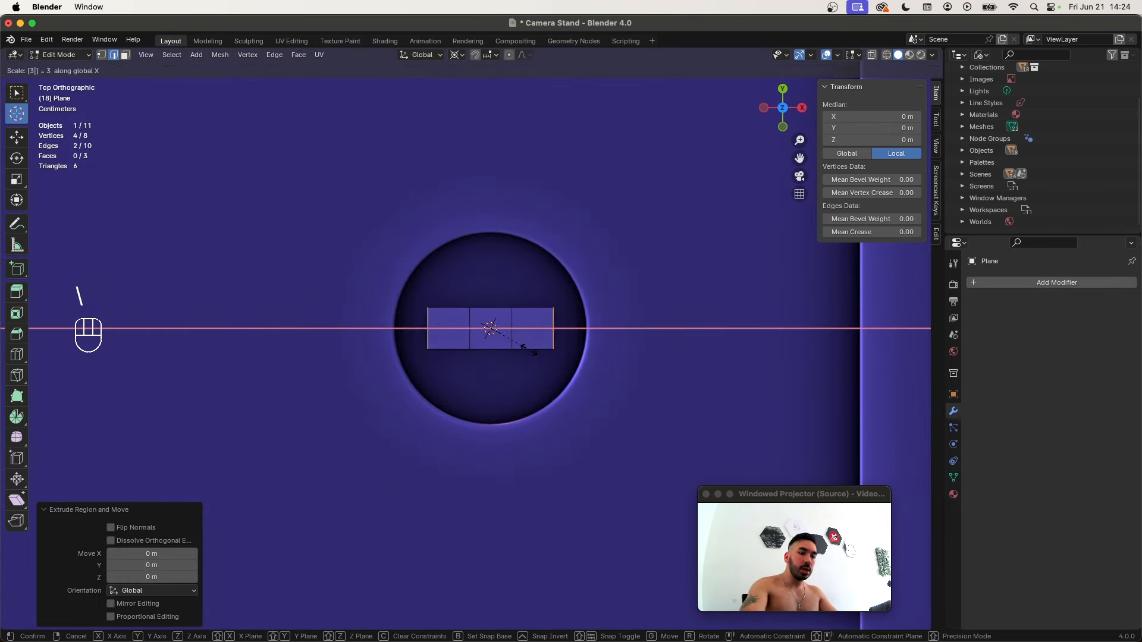
key(Return)
Extrude the other two edges of the centre square and scale them by 3 along Y to complete the cross
key(2)
click(490, 310)
shift+click(492, 348)
key(e)
right_click(552, 352)
key(s)
key(y)
key(3)
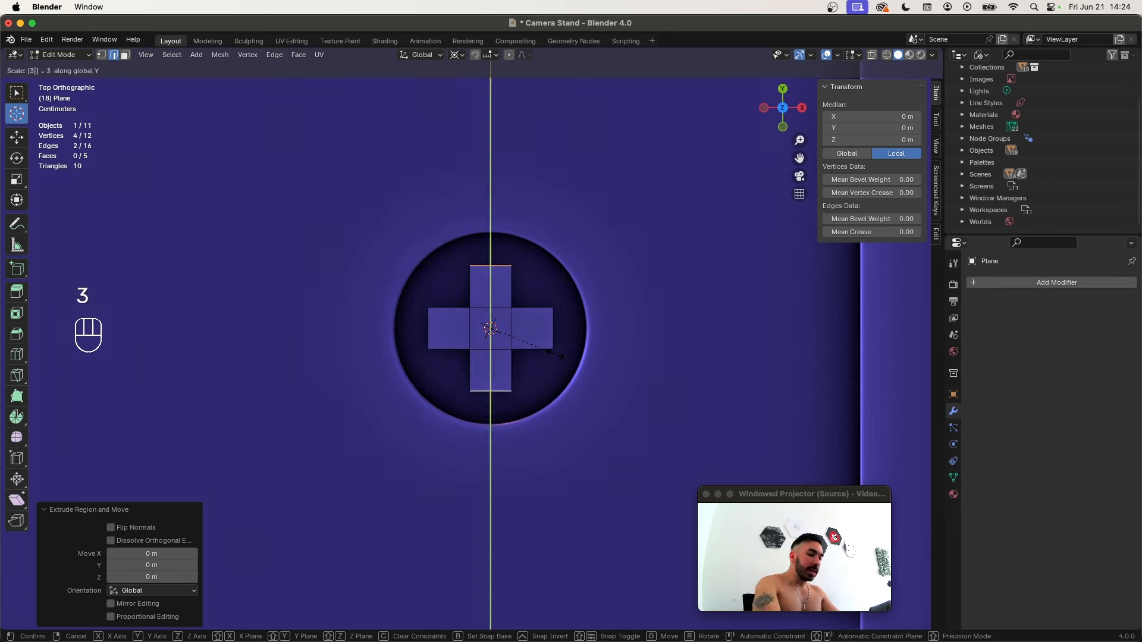
key(Return)
Scale the whole cross down about the 3D cursor and subdivide its faces once
key(a)
key(a)
key(s)
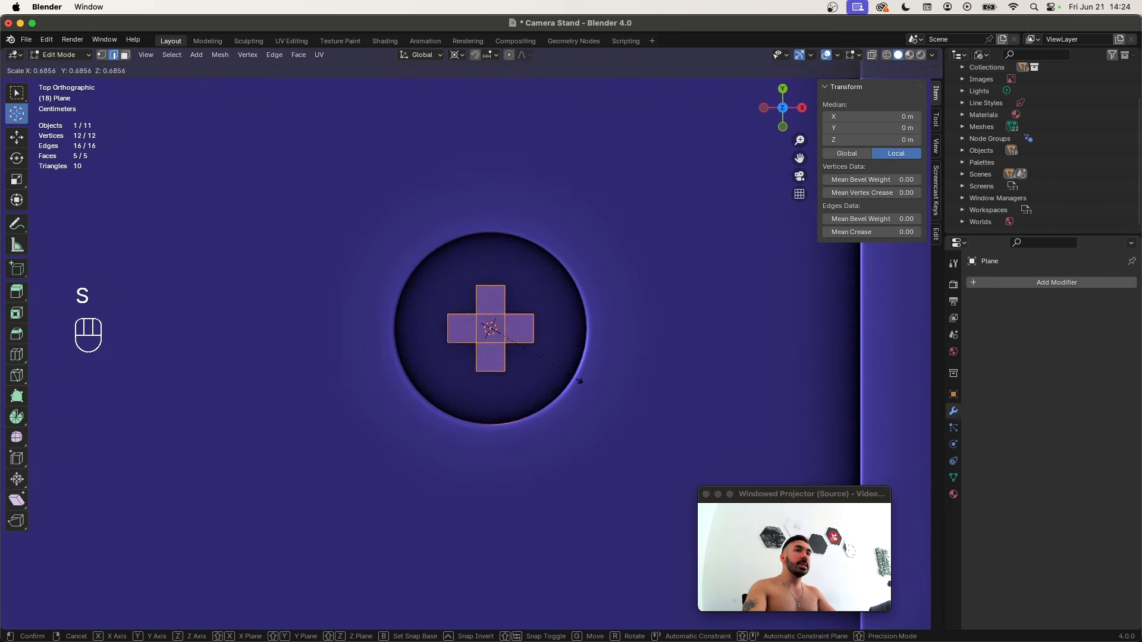
click(580, 381)
key(2)
right_click(447, 327)
scroll(468, 337, up, 1)
key(a)
key(w)
click(565, 292)
Select the full outer edge outline of the cross, extrude it and scale it outward
key(2)
alt+right_click(478, 302)
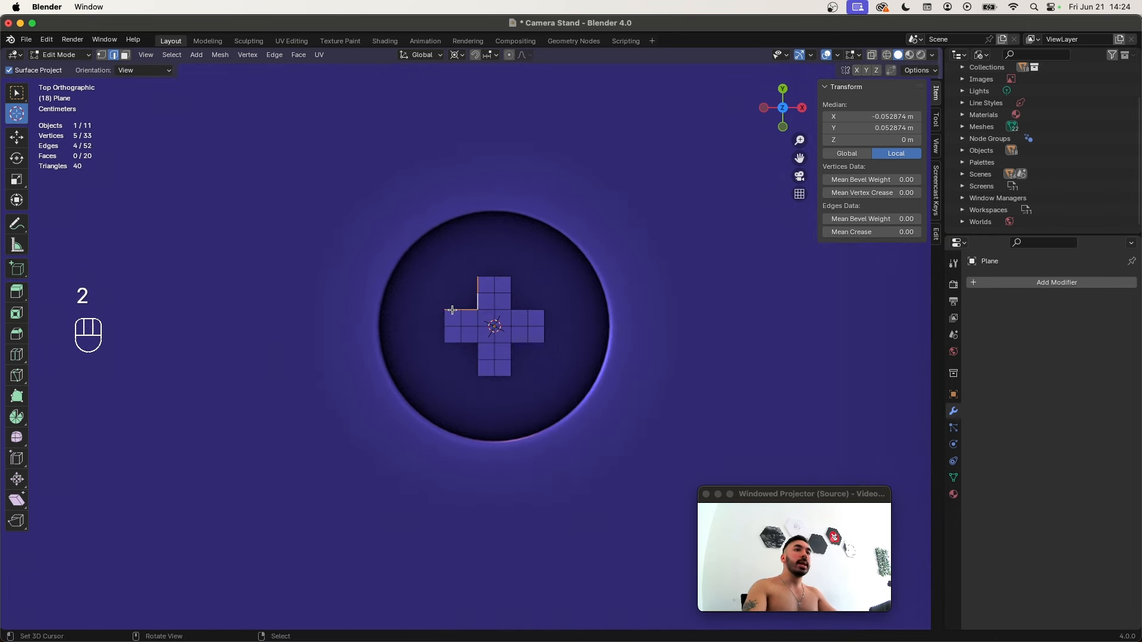
key(super+z)
alt+shift+right_click(471, 351)
alt+shift+right_click(489, 381)
alt+shift+right_click(513, 350)
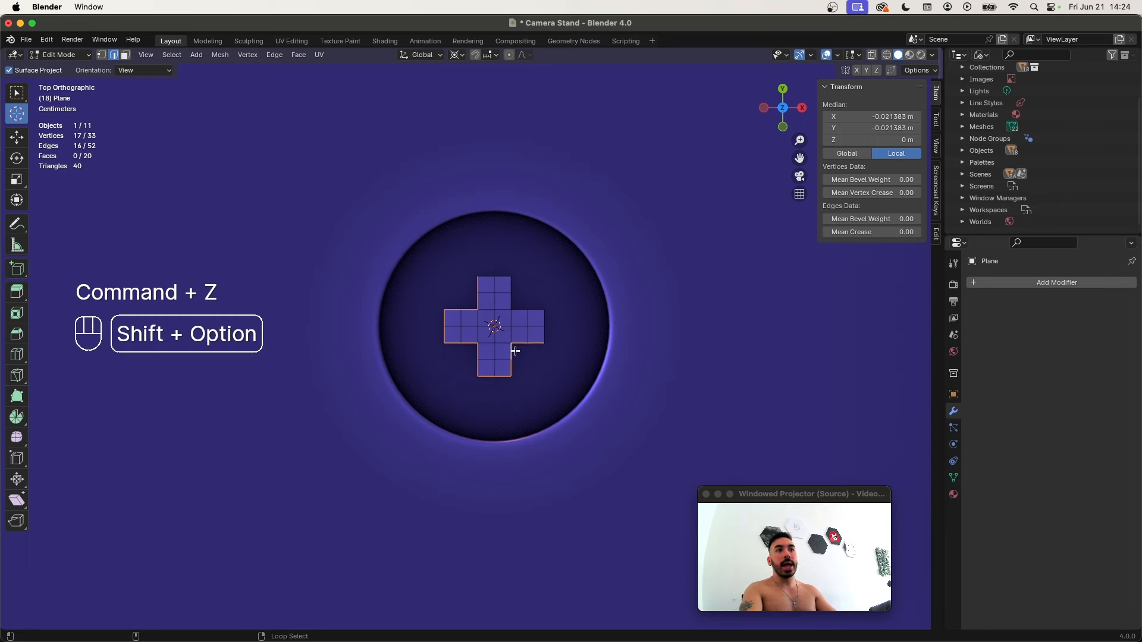
alt+shift+right_click(541, 326)
alt+shift+right_click(531, 311)
alt+shift+right_click(503, 280)
key(e)
right_click(529, 380)
key(s)
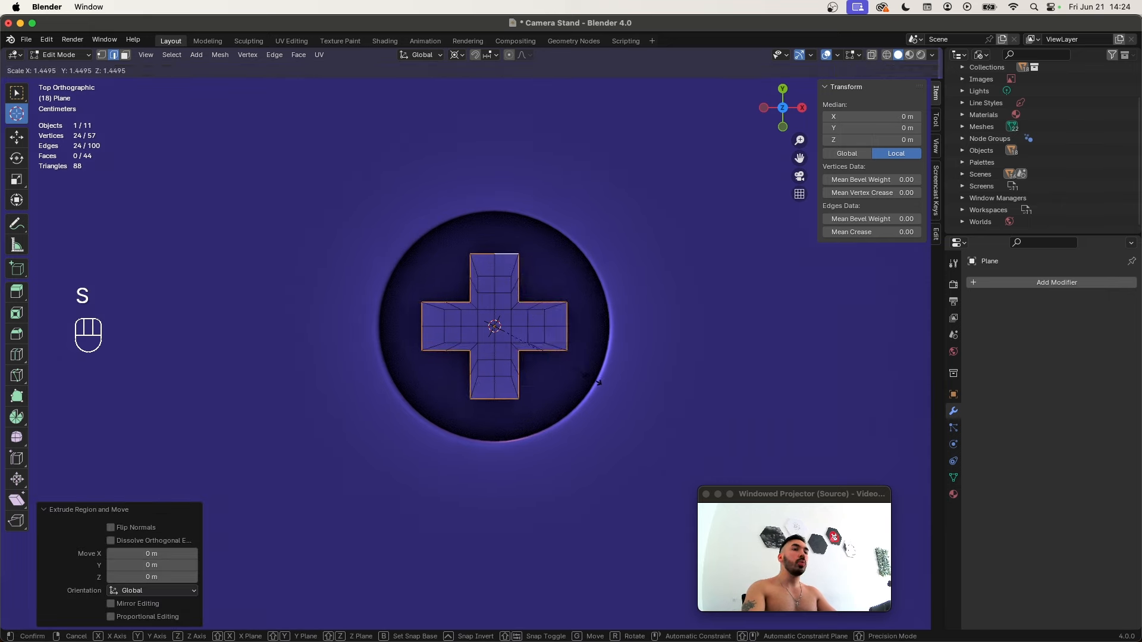
click(599, 389)
Turn the extruded outline into a circle with LoopTools and scale it up to fill the round hole
key(w)
mouse_move(573, 262)
click(650, 272)
key(s)
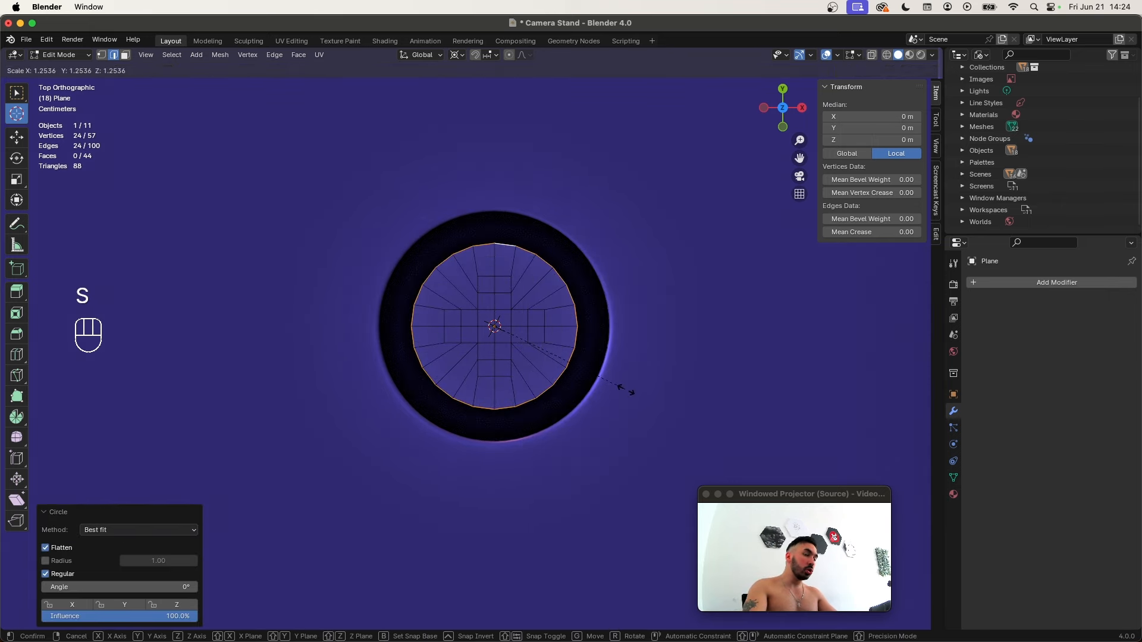
click(607, 385)
key(s)
click(645, 420)
Extrude the disc's circular rim downward along Z to give the screw head a side wall
middle_drag(558, 374, 517, 353)
key(KP_Decimal)
key(e)
key(z)
click(517, 385)
Inset the cross-shaped faces of the disc, extrude them downward and scale the recess floor to 0.655
key(3)
right_click(429, 319)
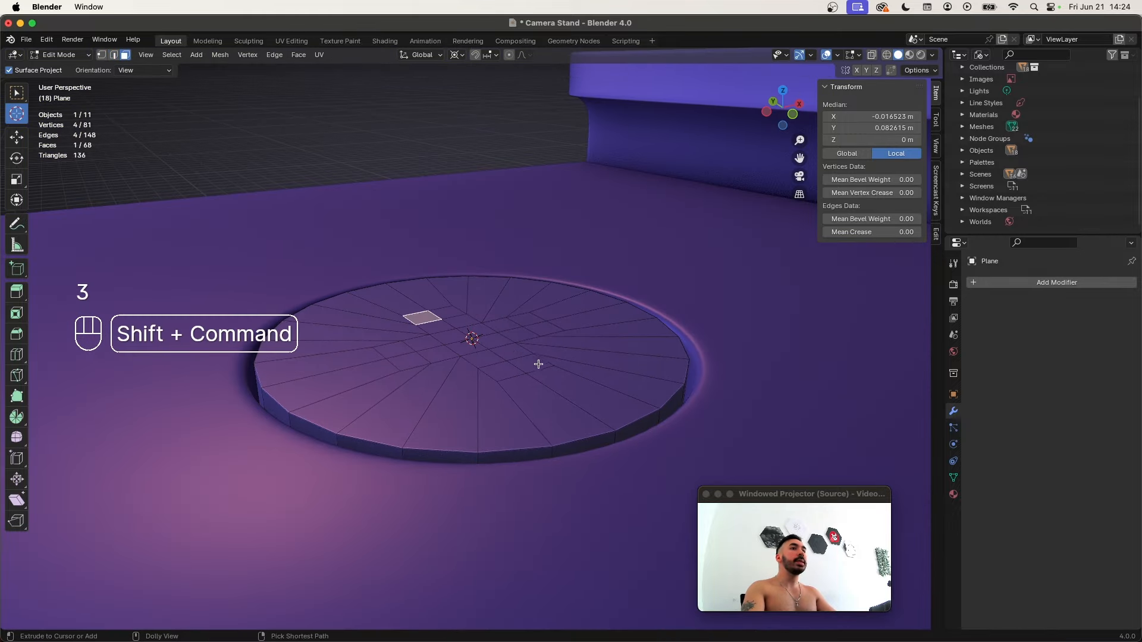
shift+super+right_click(537, 364)
shift+right_click(394, 349)
shift+super+right_click(545, 329)
scroll(575, 390, up, 2)
key(e)
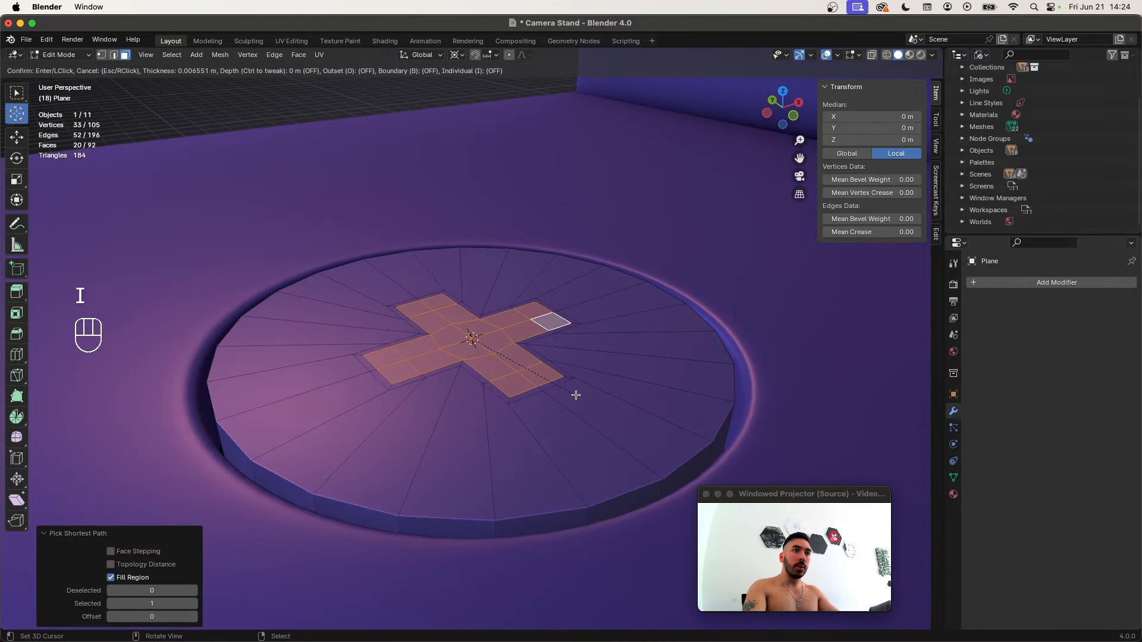
click(593, 382)
scroll(593, 383, up, 3)
key(s)
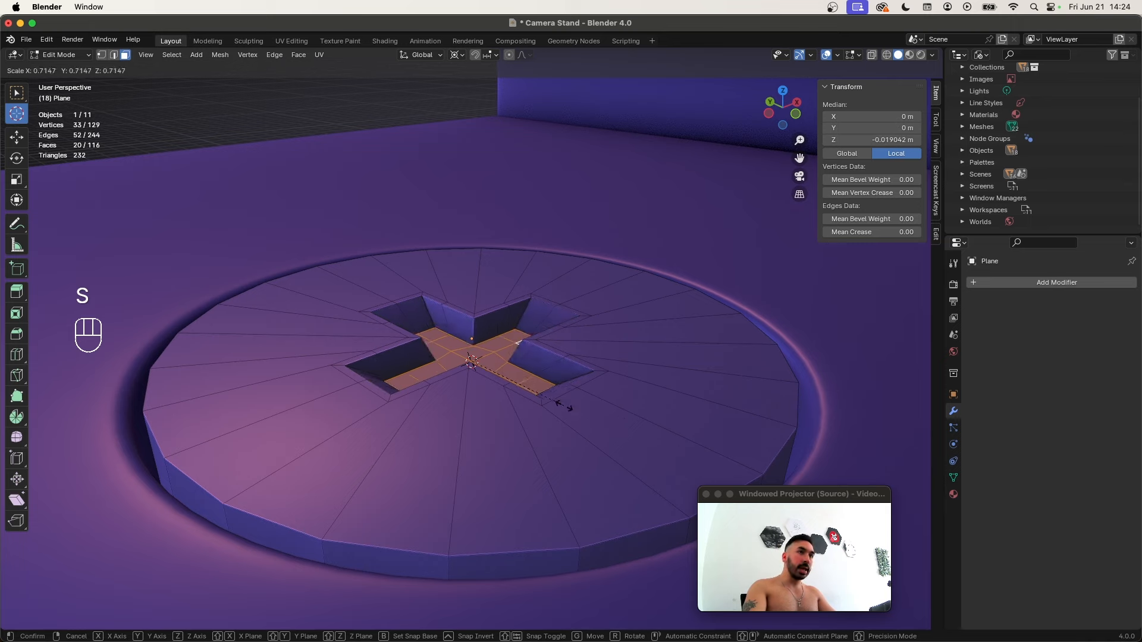
click(548, 402)
Select the boundary loop of the cross recess floor and bevel it with 2 segments
scroll(548, 403, up, 3)
click(171, 55)
mouse_move(230, 243)
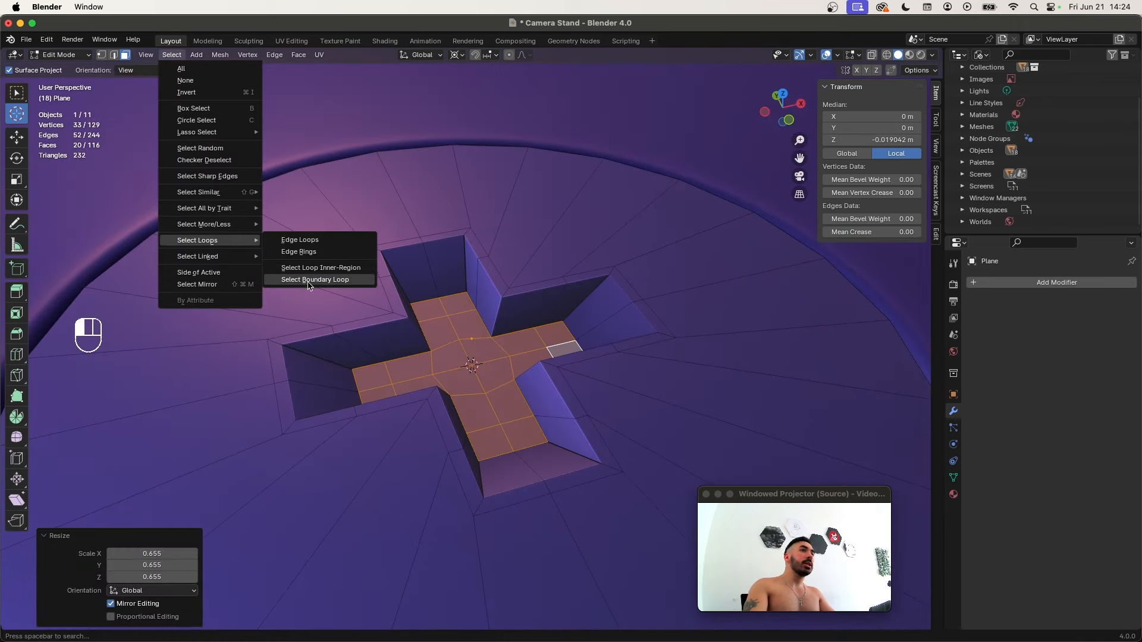
click(331, 278)
scroll(535, 400, up, 2)
key(super+b)
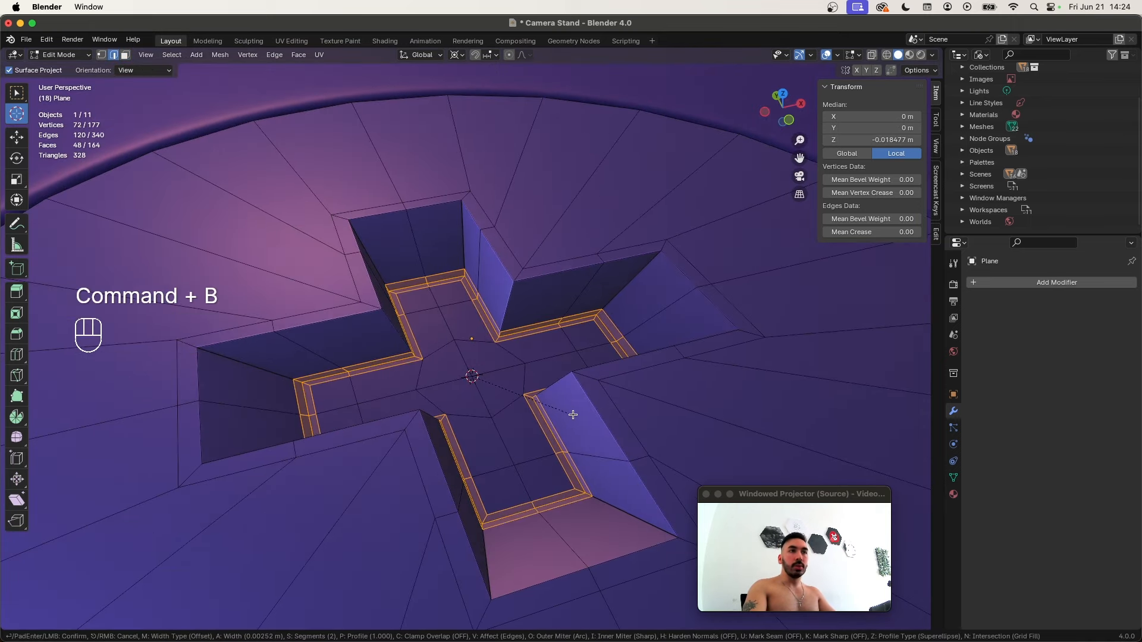
click(572, 414)
Add a level 2 Subdivision modifier to the screw head and bevel its outer top edge loop with 2 segments
key(s)
key(super+2)
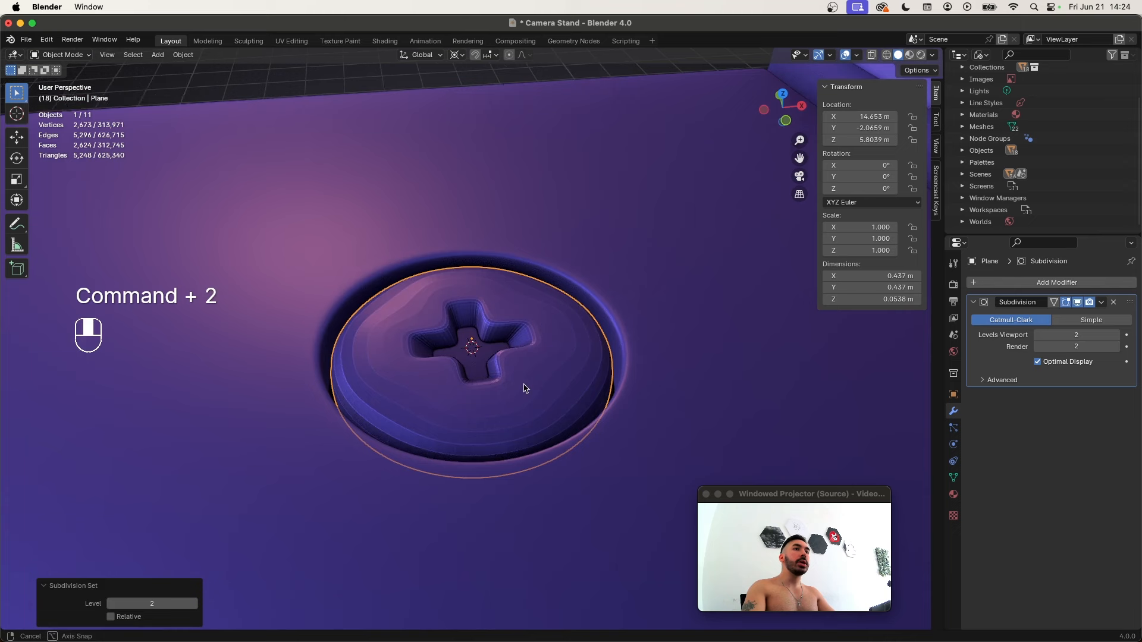
key(Tab)
key(2)
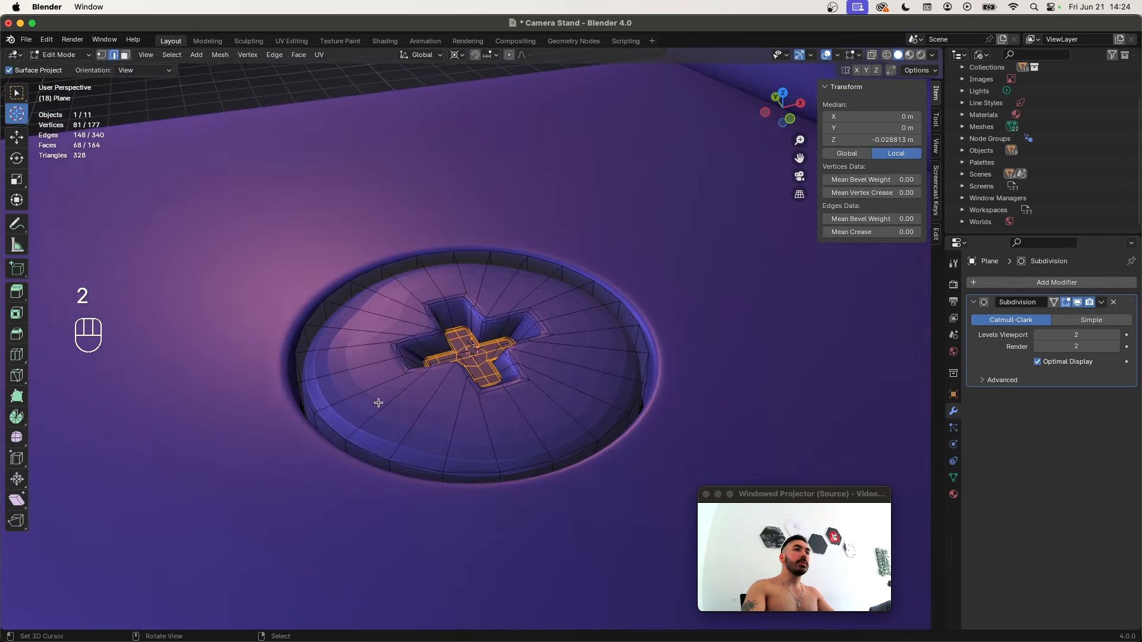
alt+click(319, 399)
key(super+b)
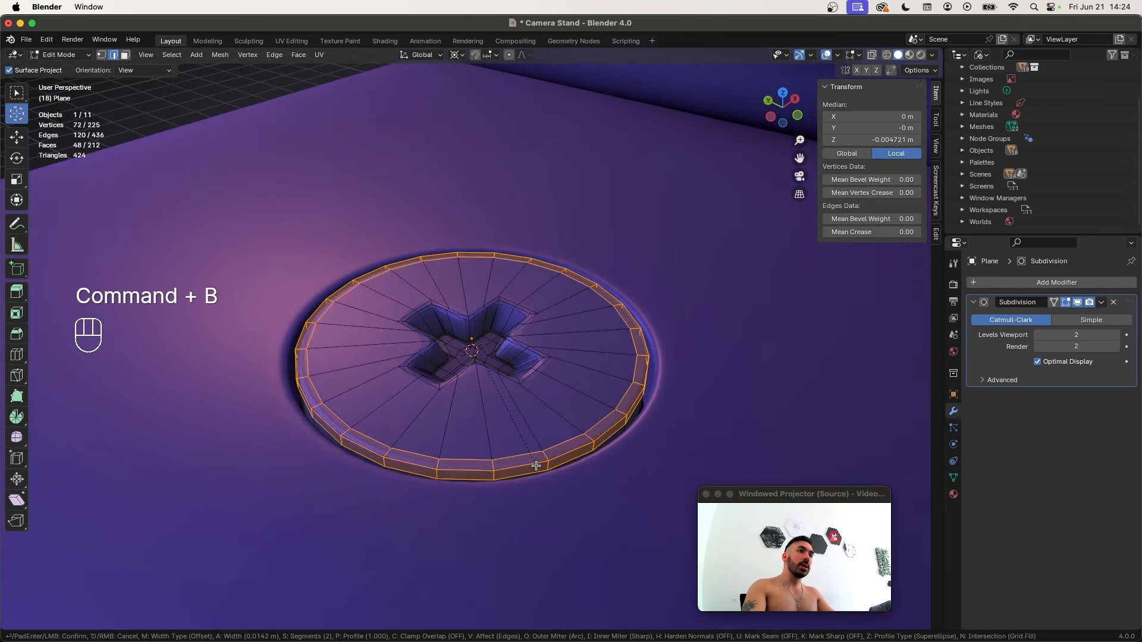
click(535, 464)
Smooth the shading of the screw head in Object Mode
key(Tab)
scroll(535, 456, down, 3)
click(189, 58)
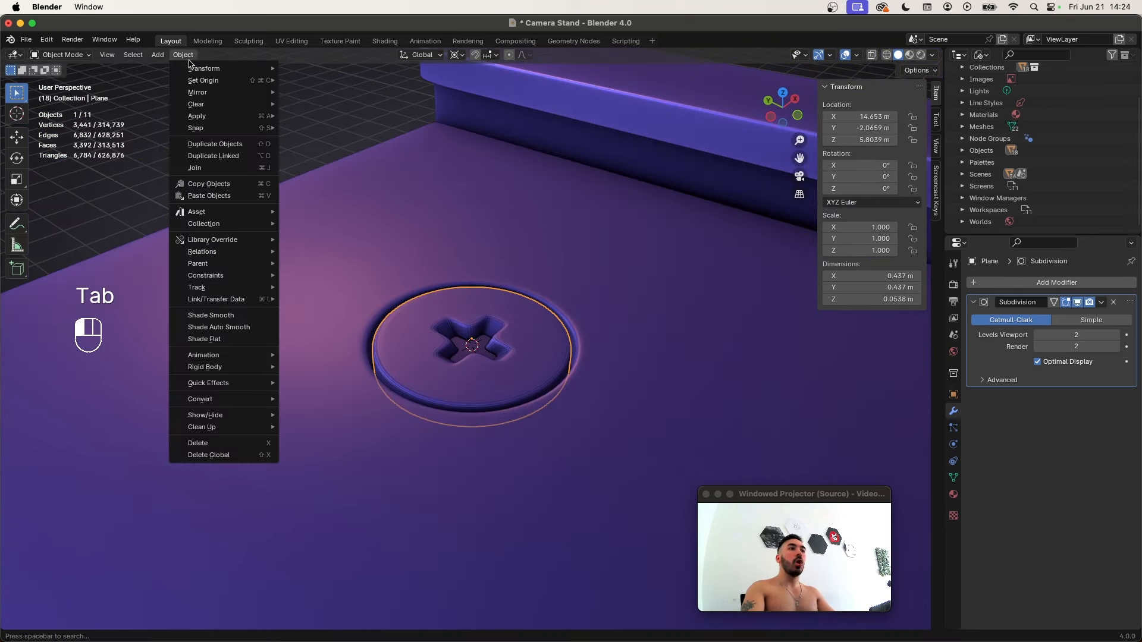
click(226, 339)
Snap the 3D cursor to the centre of the pad's second round hole using its rim loop
scroll(369, 382, down, 4)
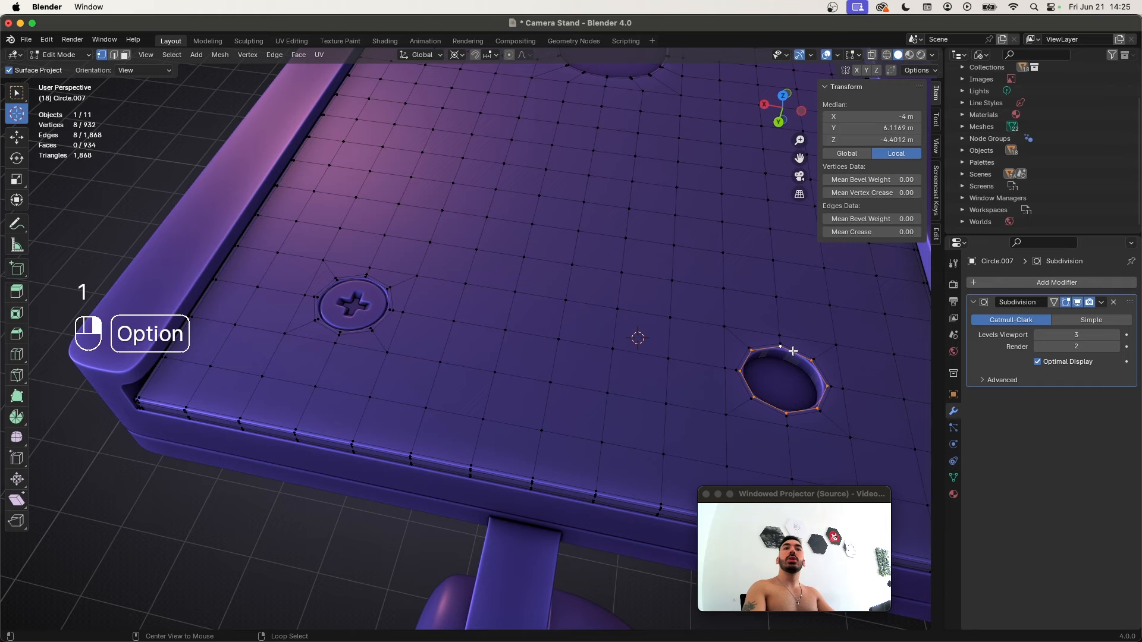
key(shift+s)
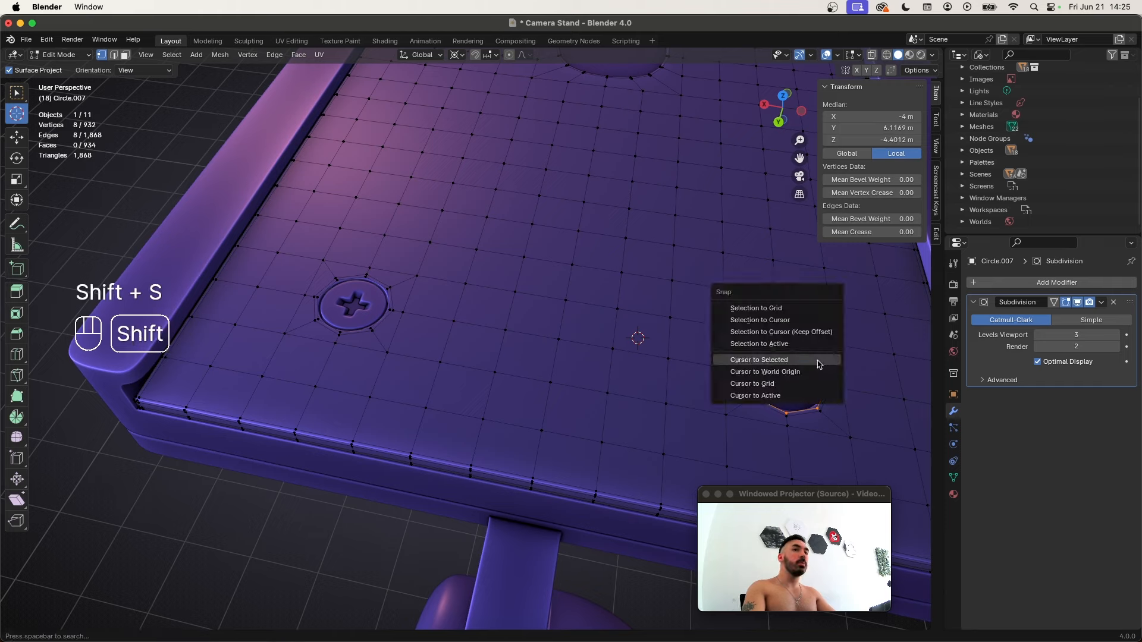
click(793, 359)
Duplicate the screw head and snap the copy to the 3D cursor in the second hole
key(Tab)
click(353, 305)
key(shift+d)
click(479, 293)
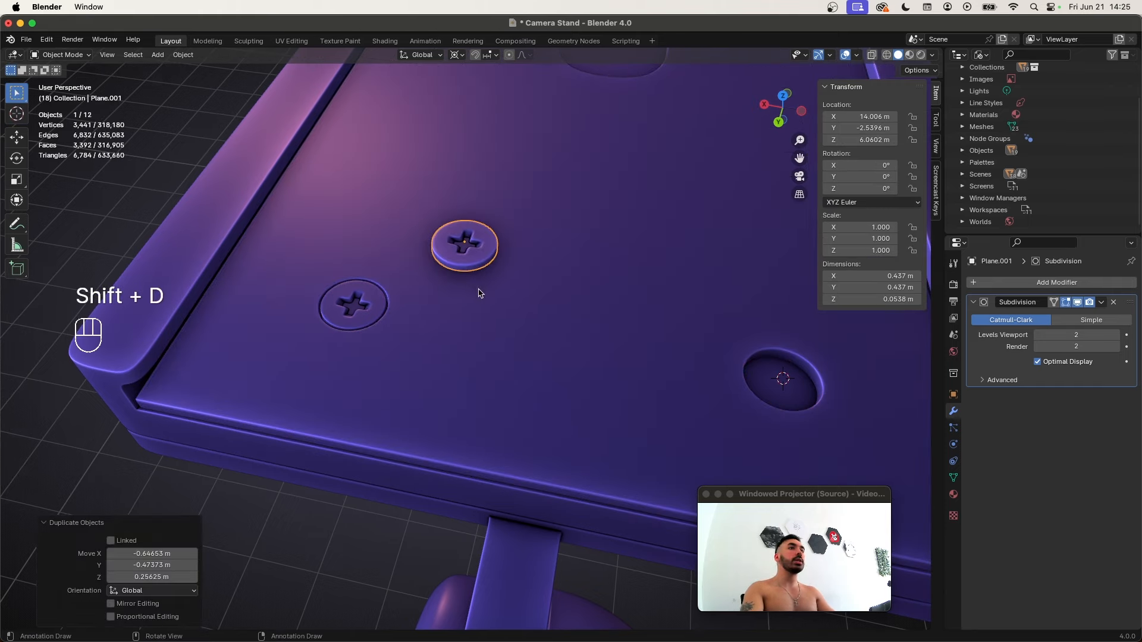
key(shift+s)
click(448, 253)
key(a)
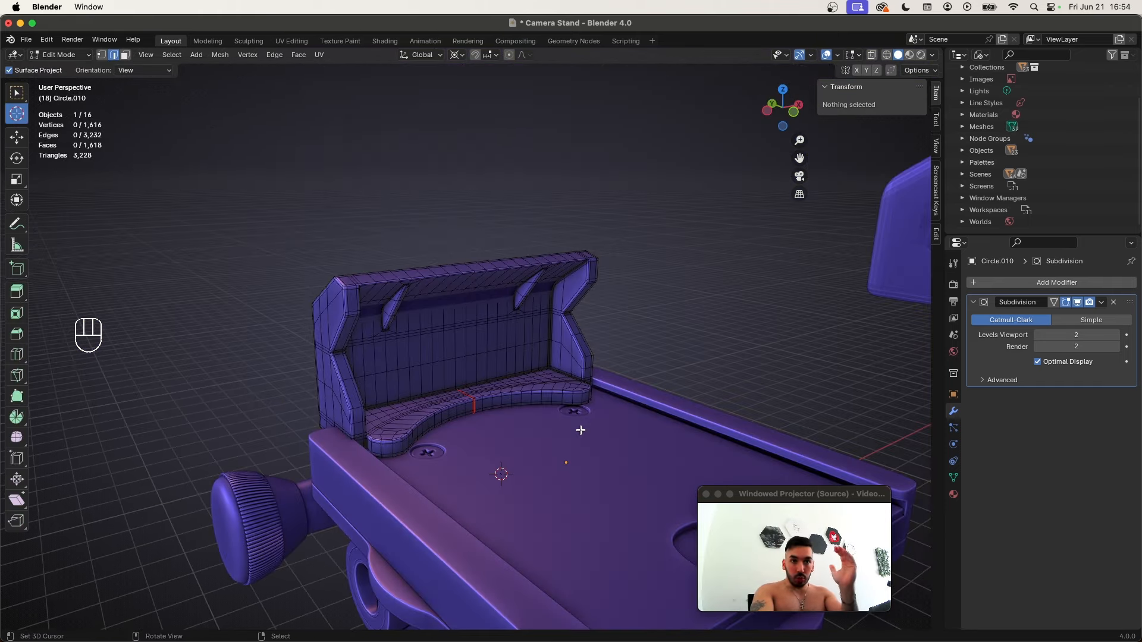
middle_drag(580, 430, 581, 444)
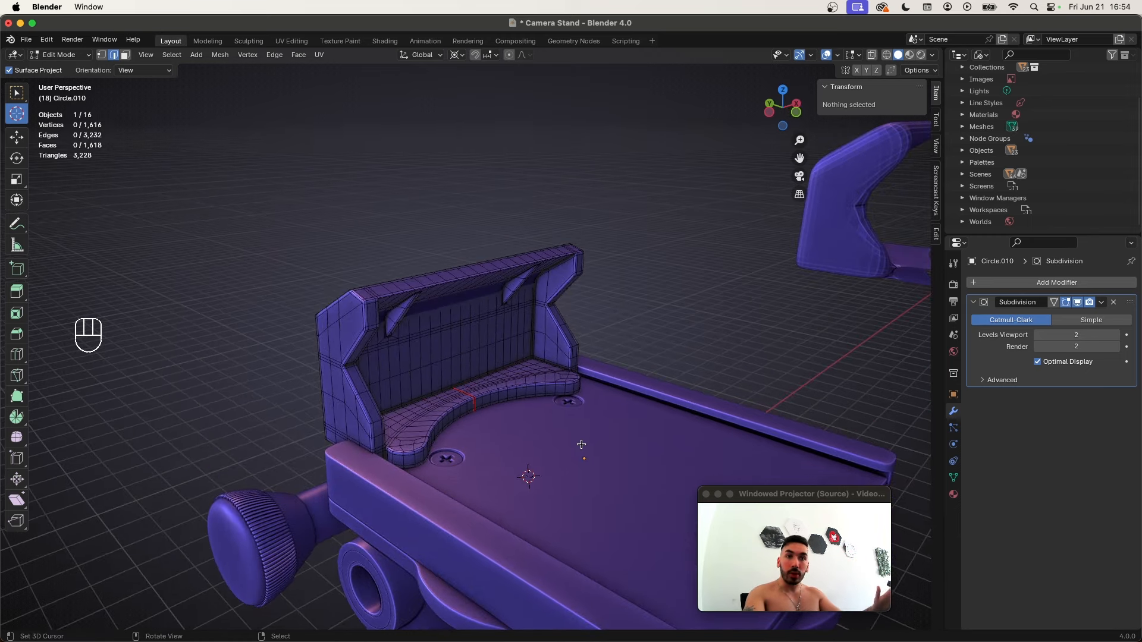
key(z)
mouse_move(551, 374)
middle_down()
mouse_move(471, 357)
mouse_move(444, 380)
mouse_move(499, 379)
middle_up()
key(Tab)
key(Tab)
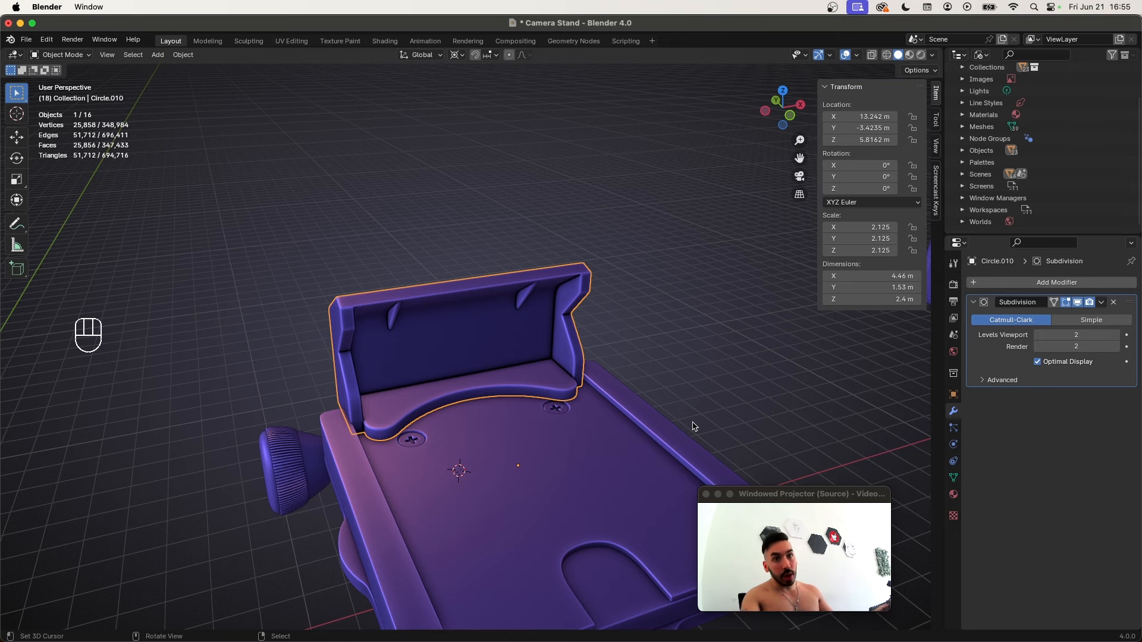
Move the upright back bracket 5 m along Y, away from the plate
key(KP_7)
scroll(445, 413, down, 5)
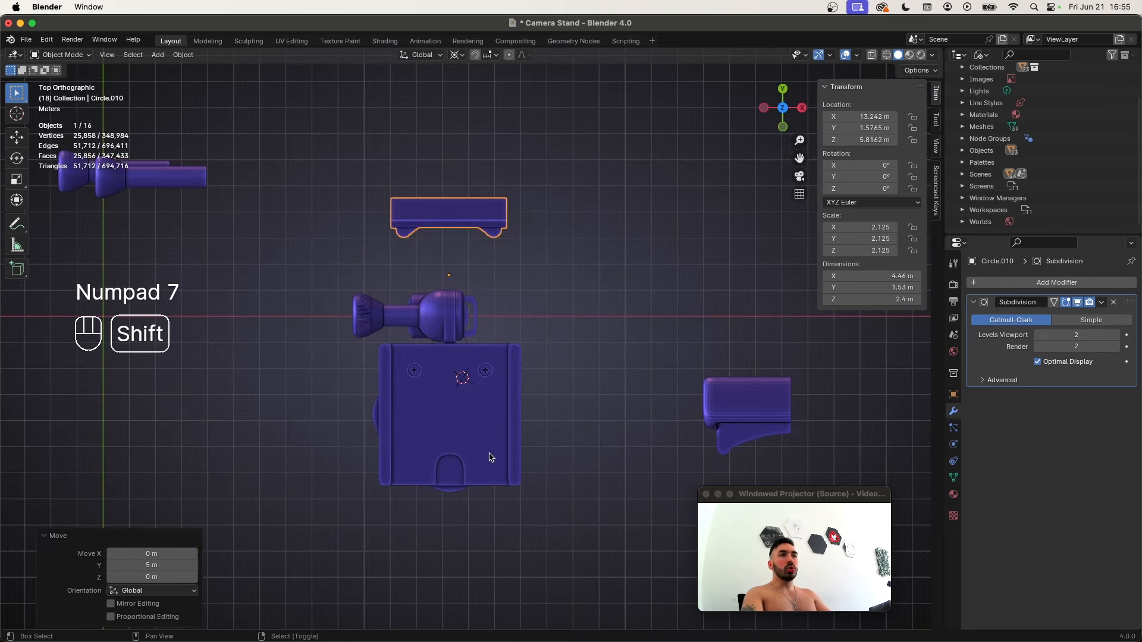
Snap the 3D cursor to the middle vertex of the pad
click(444, 414)
key(Tab)
key(1)
click(445, 414)
key(shift+s)
click(470, 470)
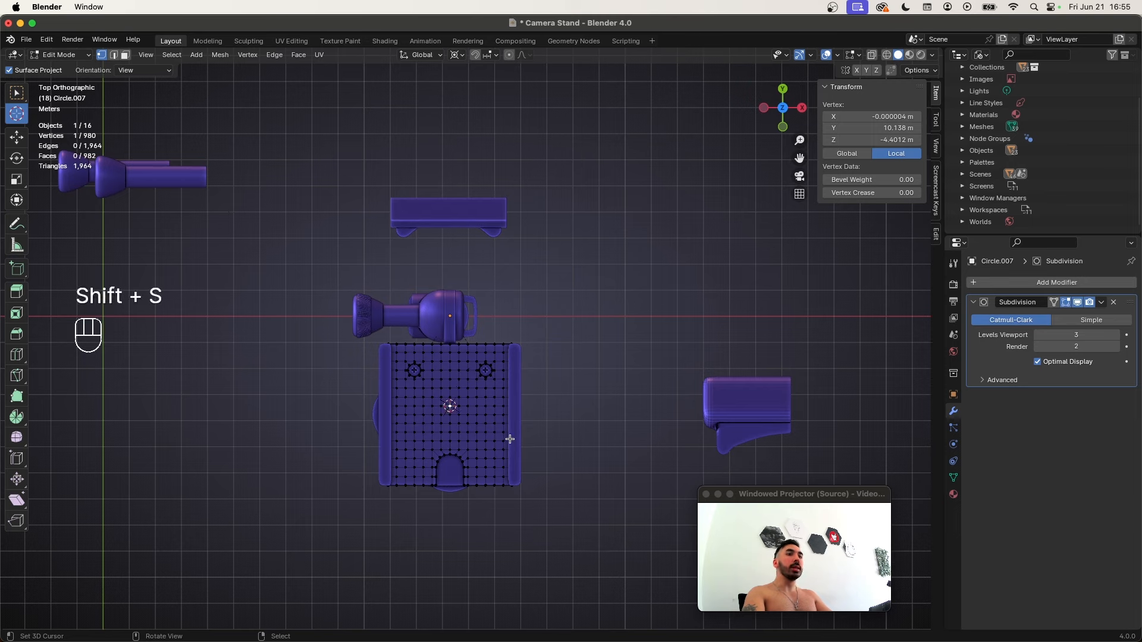
Add a mesh circle with 64 vertices at the 3D cursor in Object Mode
key(Tab)
scroll(468, 357, up, 1)
key(shift+a)
mouse_move(476, 410)
click(534, 431)
double_click(152, 490)
text(64)
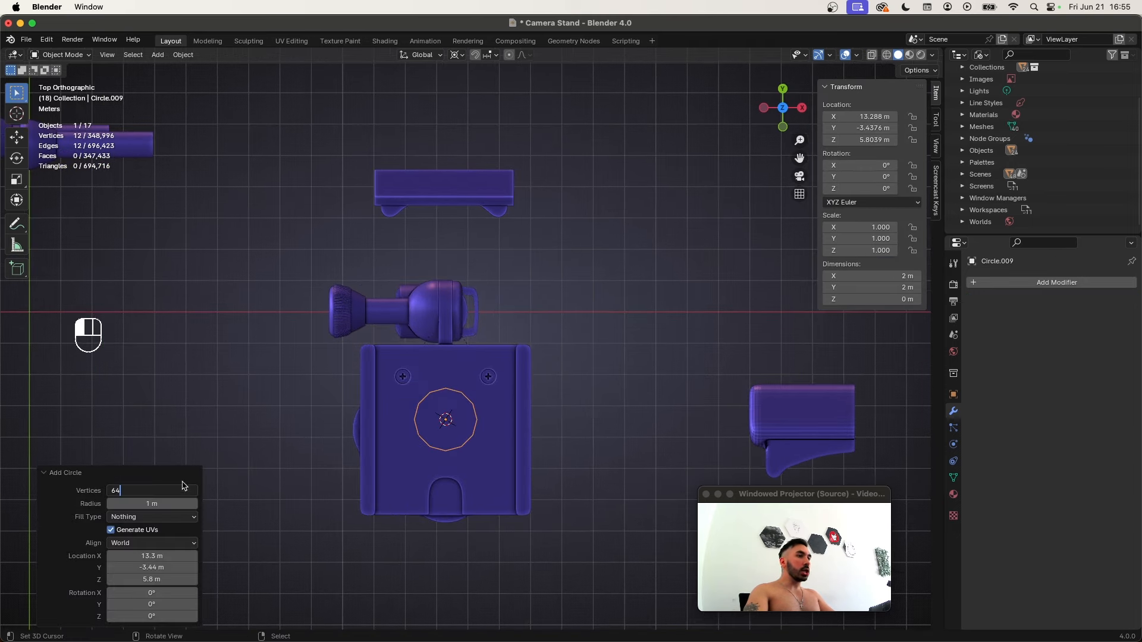
key(Return)
Try enlarging the circle over the pad to about 5.66 m in diameter, and undo the scaling
key(s)
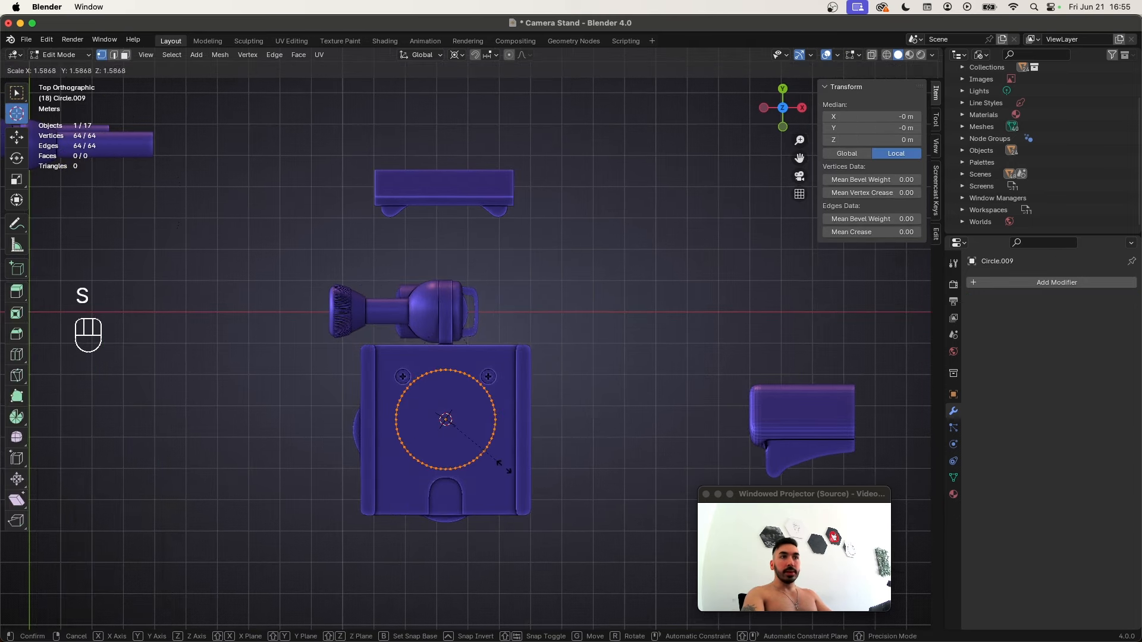
click(420, 384)
key(Tab)
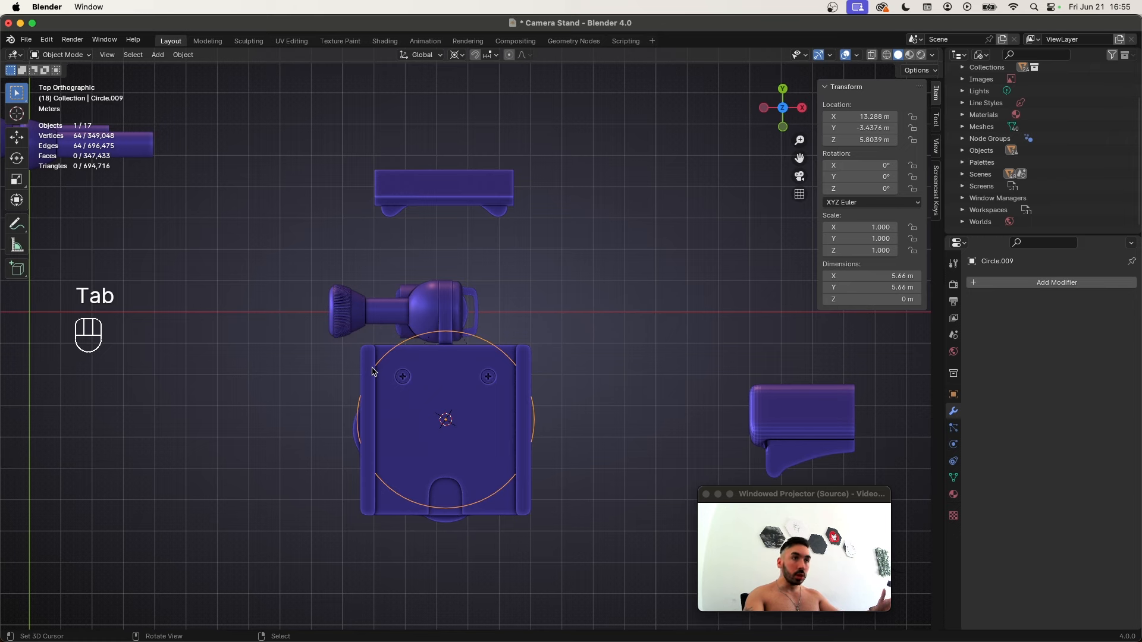
key(super+z)
Move the circle into the empty space beside the stand parts and snap the 3D cursor to its centre
scroll(368, 368, up, 2)
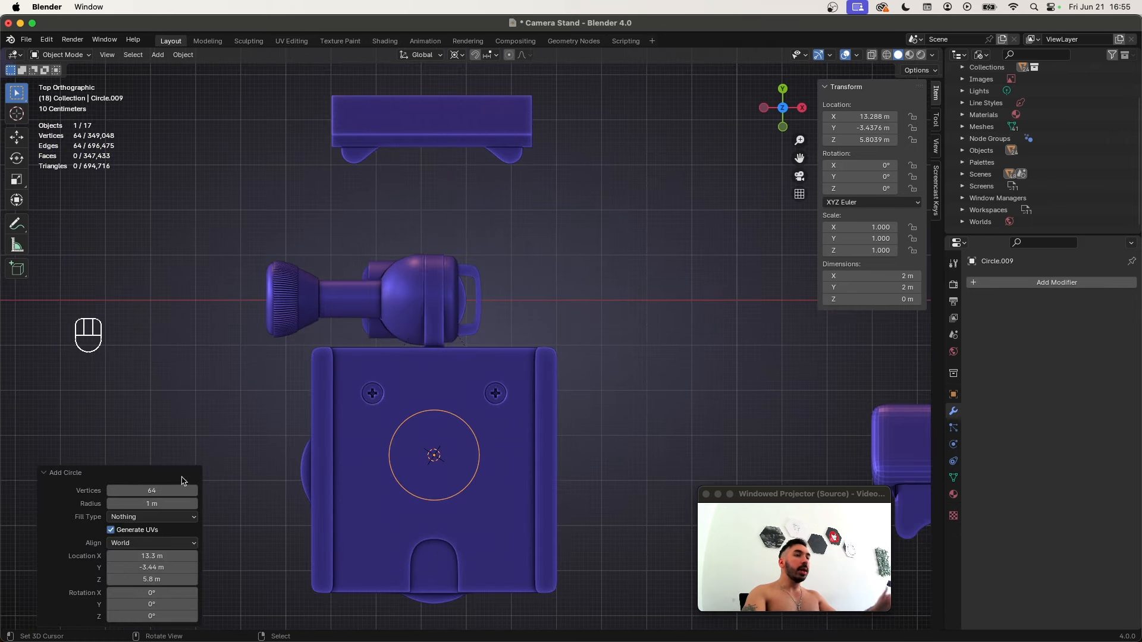
shift+middle_drag(546, 446, 531, 443)
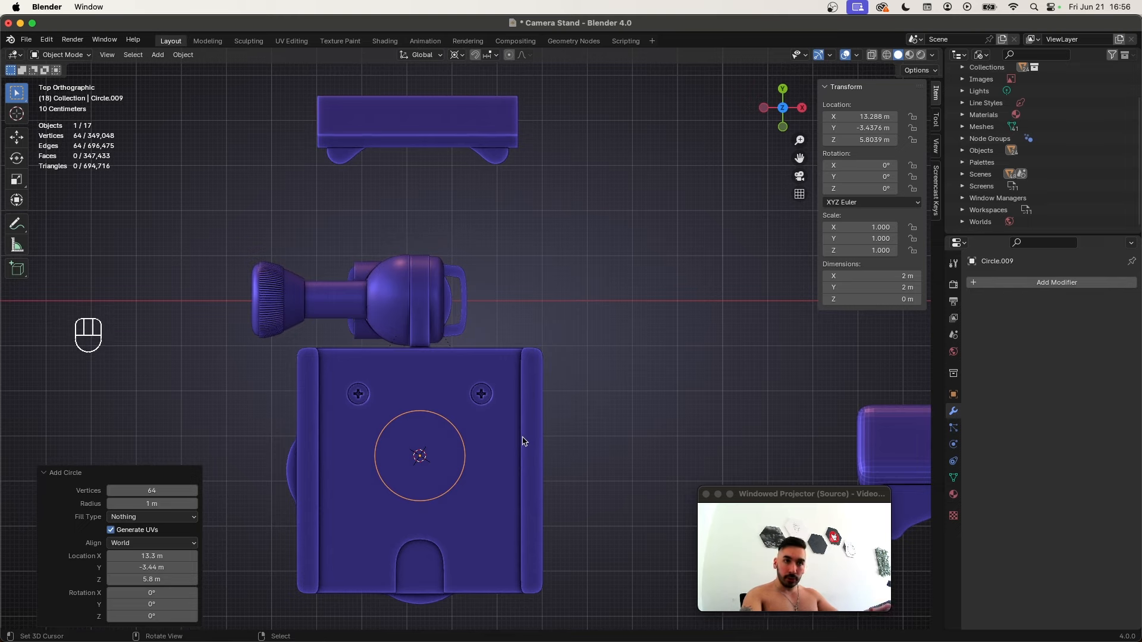
key(g)
click(532, 398)
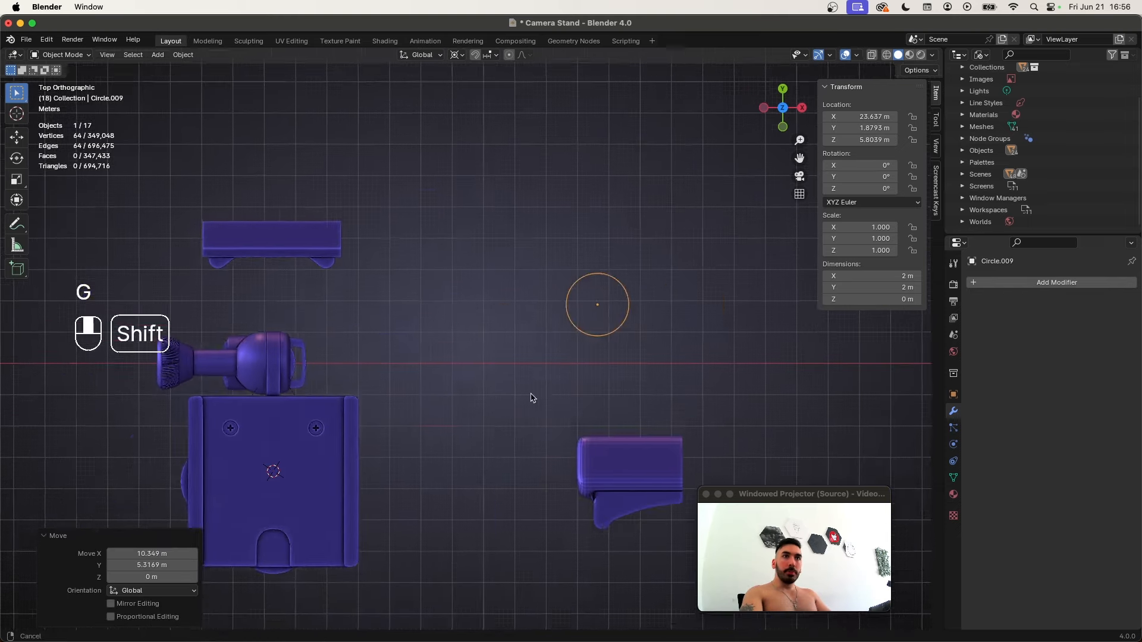
shift+middle_drag(532, 398, 518, 412)
key(shift+s)
Scale the circle's mesh in Edit Mode to about 4.97 m in diameter
key(Tab)
key(s)
click(617, 432)
key(Tab)
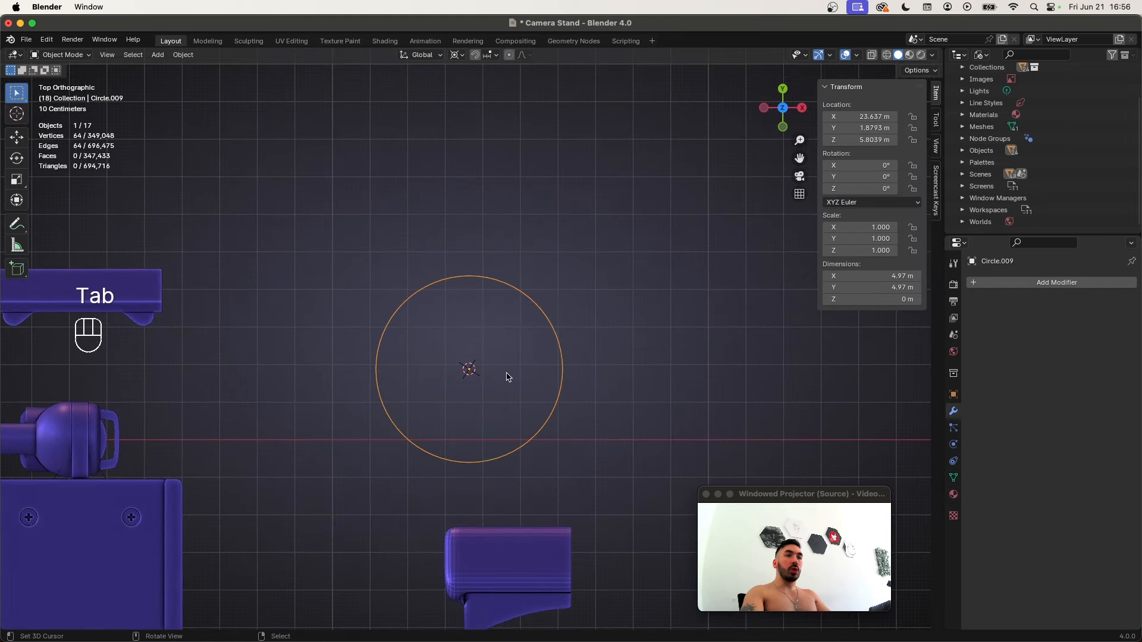
Add a second circle with 12 vertices at the 3D cursor, inside the large circle
key(shift+a)
key(shift+a)
click(530, 351)
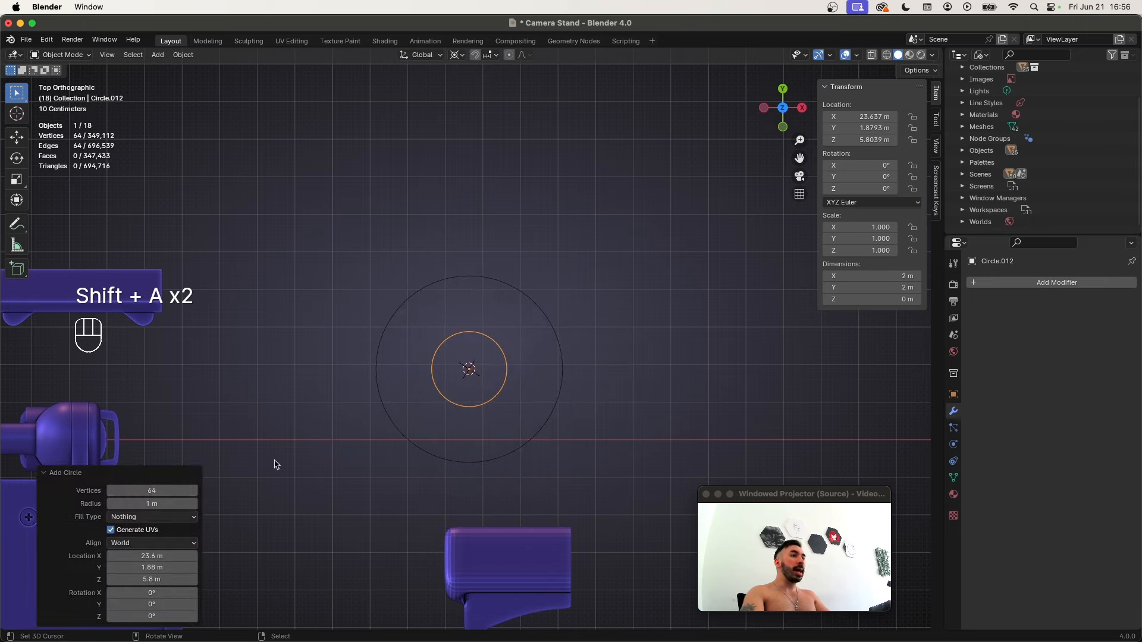
click(163, 490)
text(12)
key(Return)
Scale the 12-vertex circle down by about 0.364 in Edit Mode
scroll(404, 410, up, 1)
key(Tab)
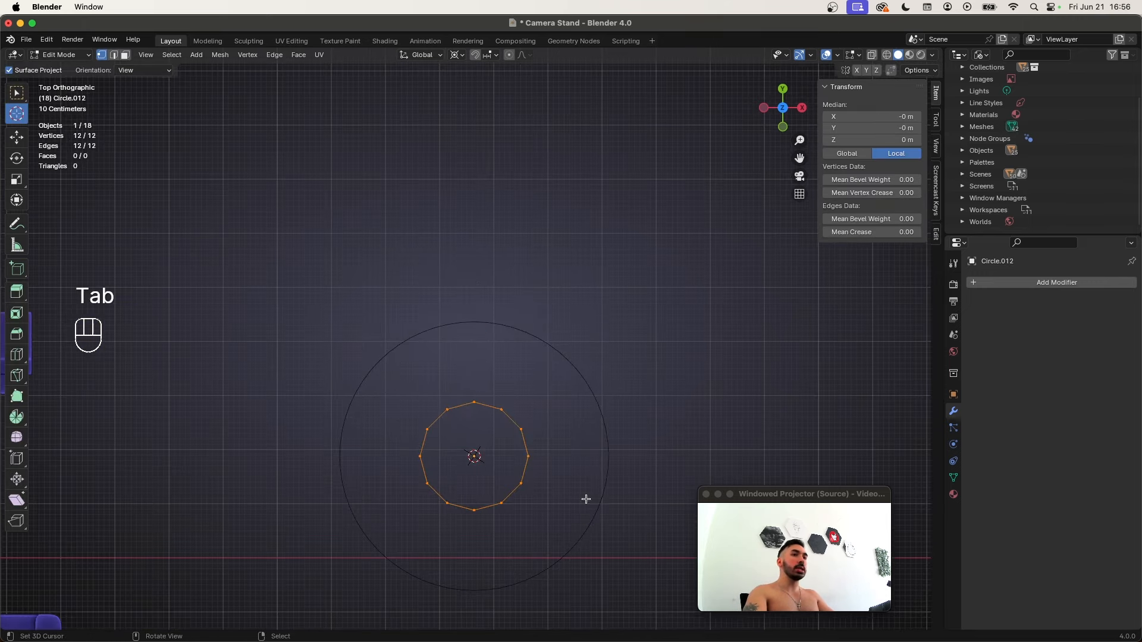
key(s)
click(483, 428)
scroll(562, 414, down, 2)
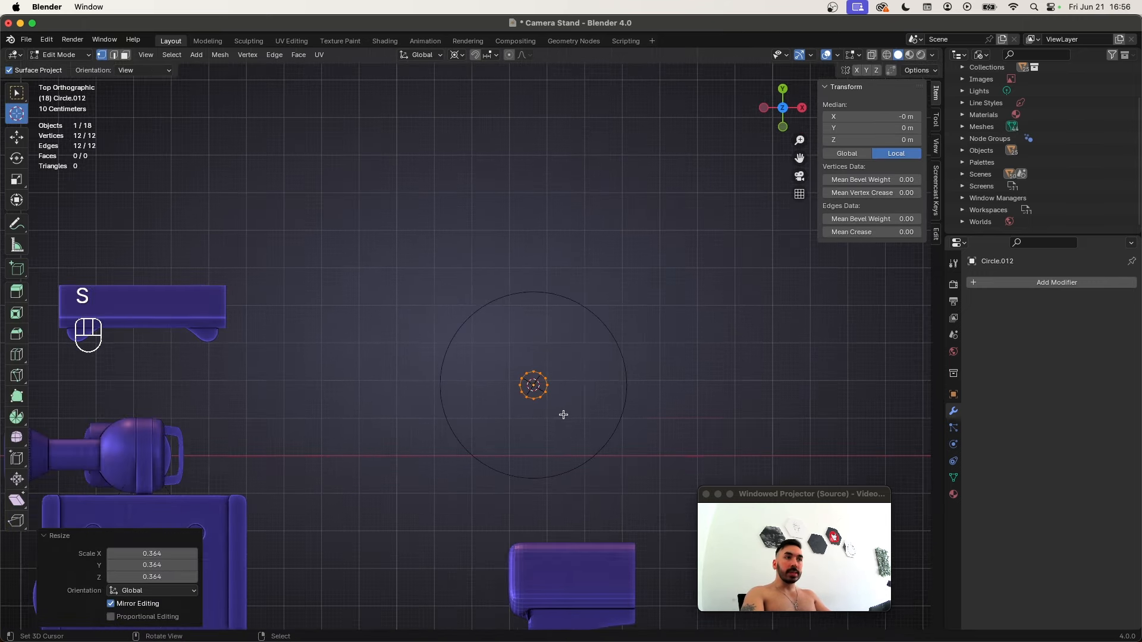
Compare the small circle's size with the bracket's rounded foot by placing it there temporarily, and undo the move
key(Tab)
key(g)
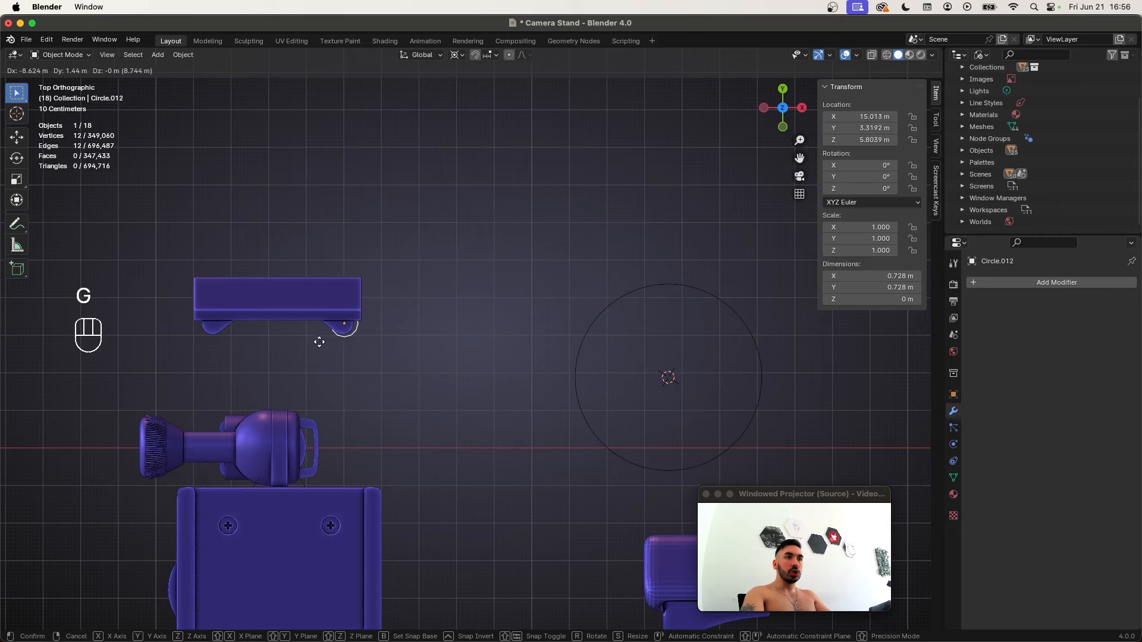
click(333, 337)
key(z)
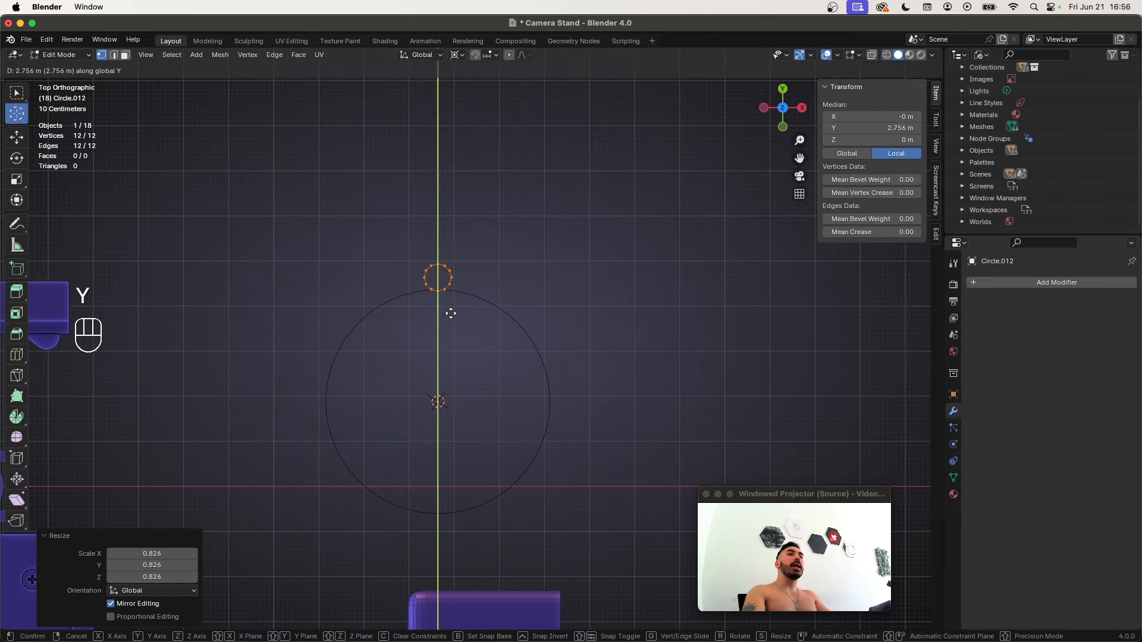
Move the small circle, scaled by 0.826, about 2.77 m along Y onto the large circle's edge and rotate it clockwise around the 3D cursor
click(449, 313)
scroll(452, 292, up, 2)
key(r)
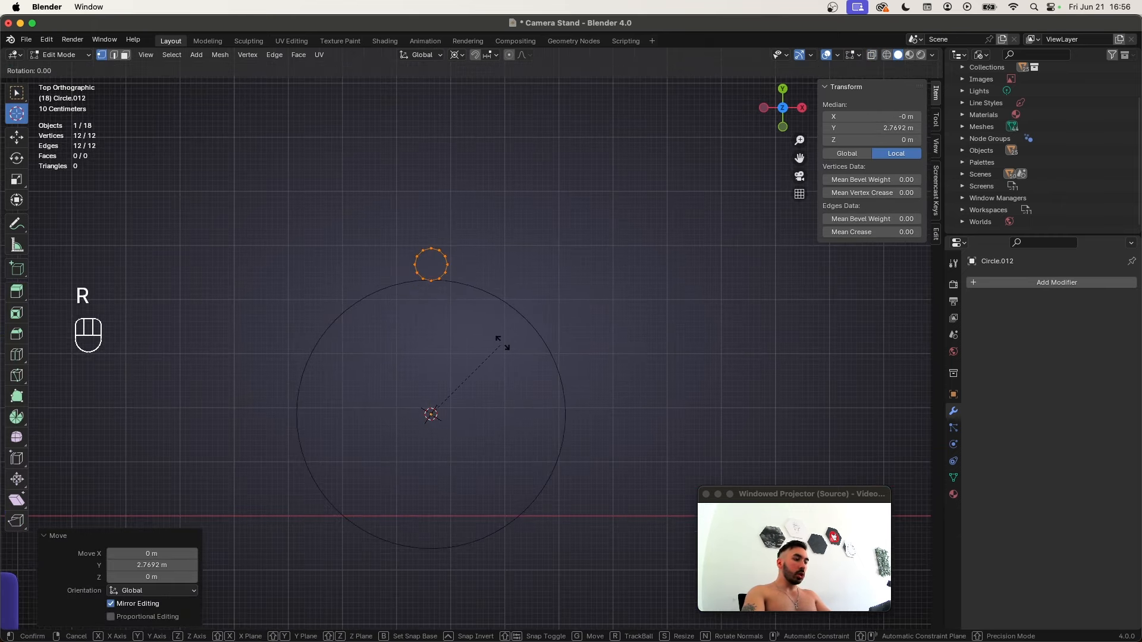
click(503, 344)
Undo the last trial edits and delete the small circle's five upper-left vertices
key(super+z)
key(super+z)
key(super+z)
key(super+z)
key(super+z)
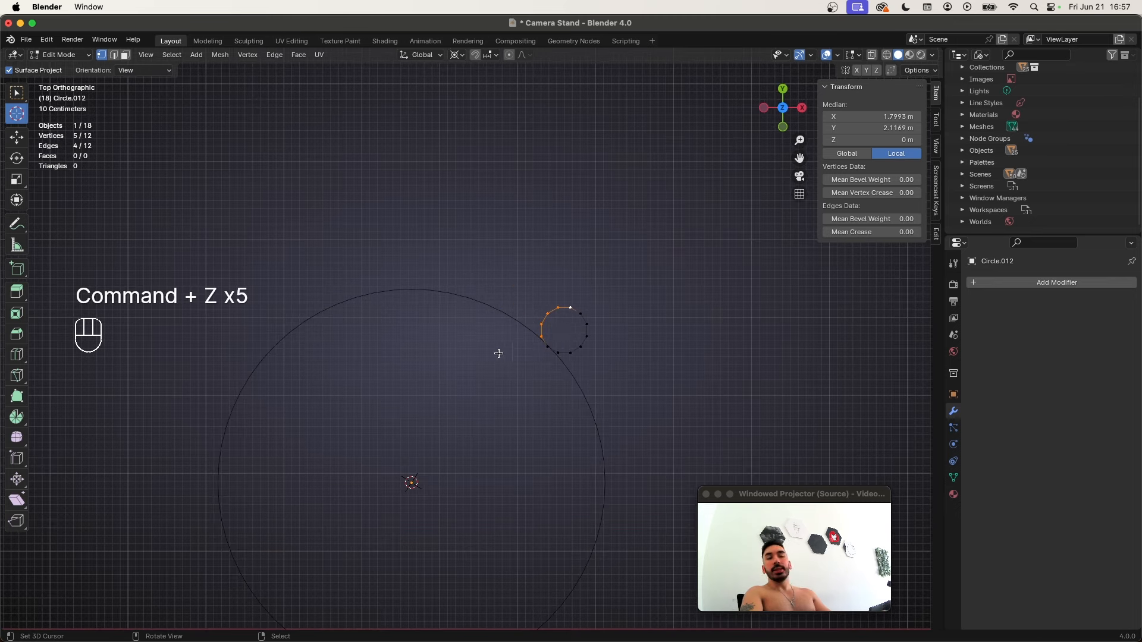
key(x)
click(572, 312)
Spin the half circle's two end vertices around the 3D cursor by -90° in 20 steps
click(538, 340)
shift+click(529, 343)
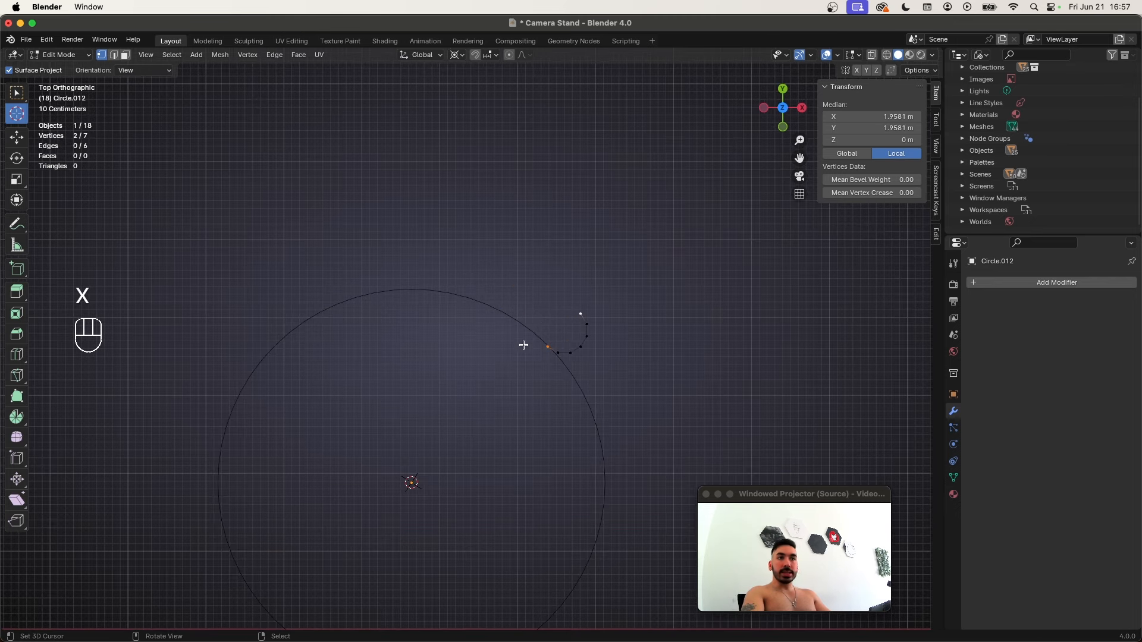
key(alt+e)
click(581, 381)
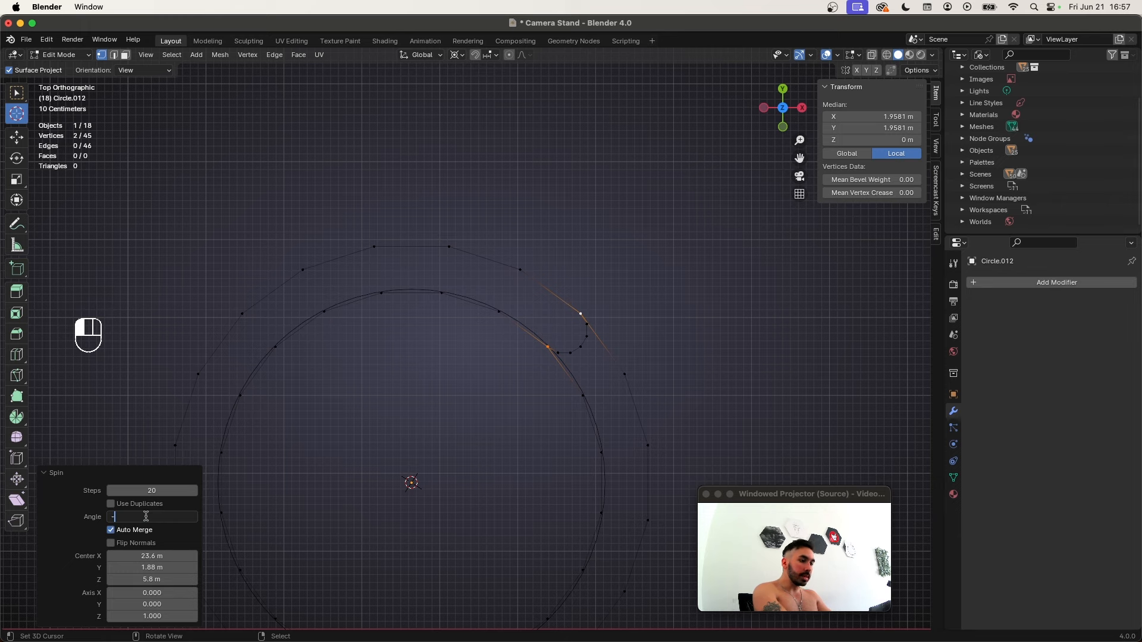
key(Return)
scroll(336, 368, up, 1)
scroll(469, 344, up, 2)
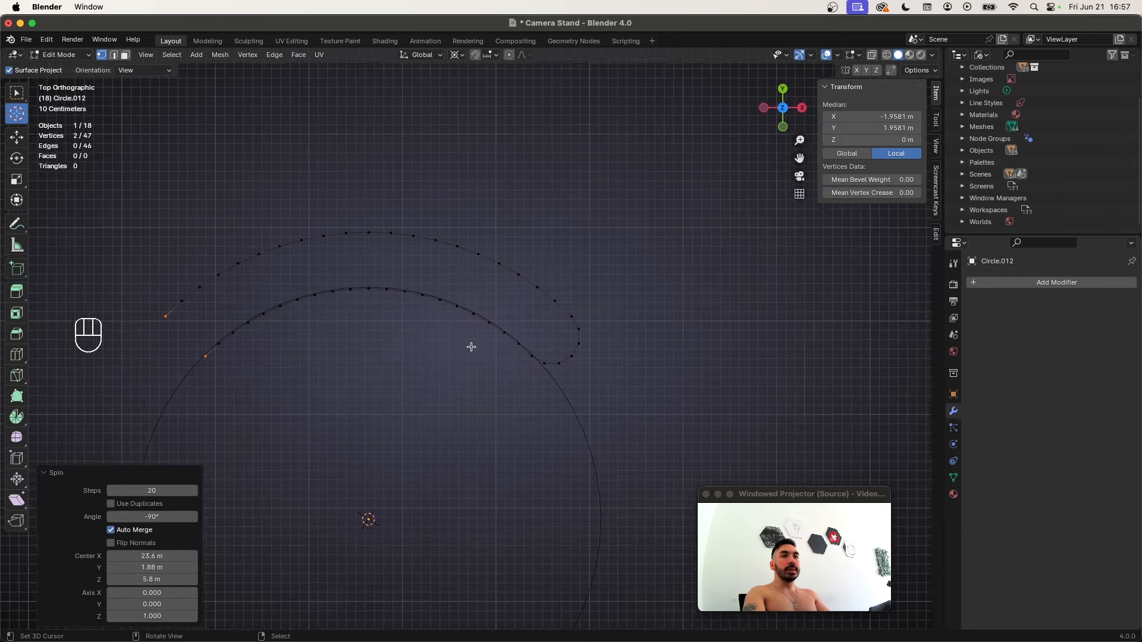
Delete the left half of both spun arcs up to their top centre
key(2)
key(a)
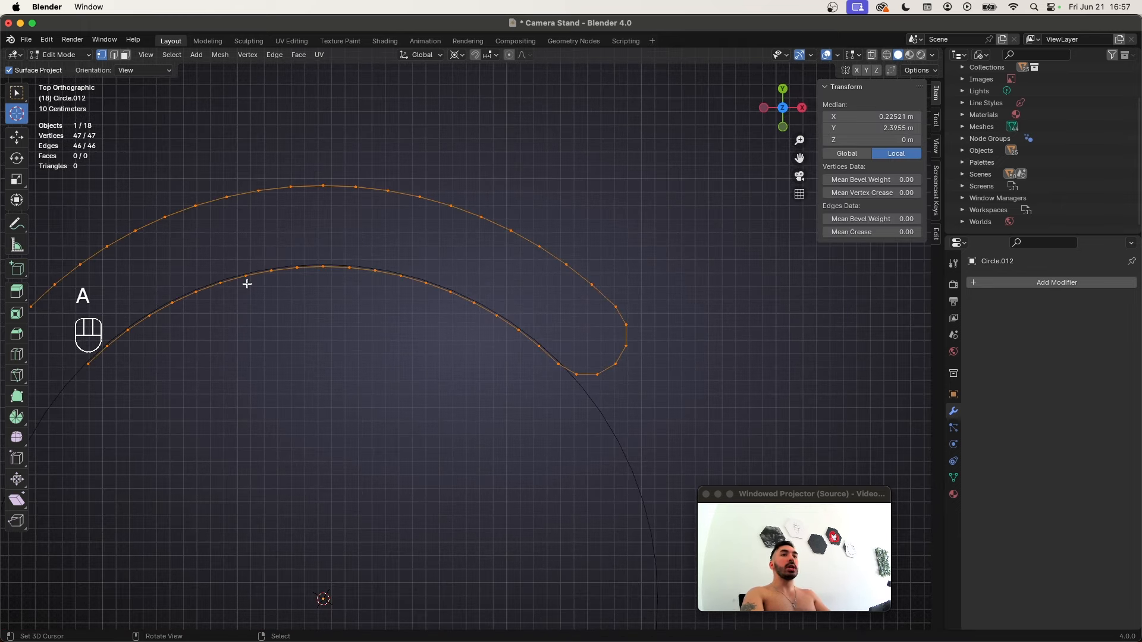
click(599, 373)
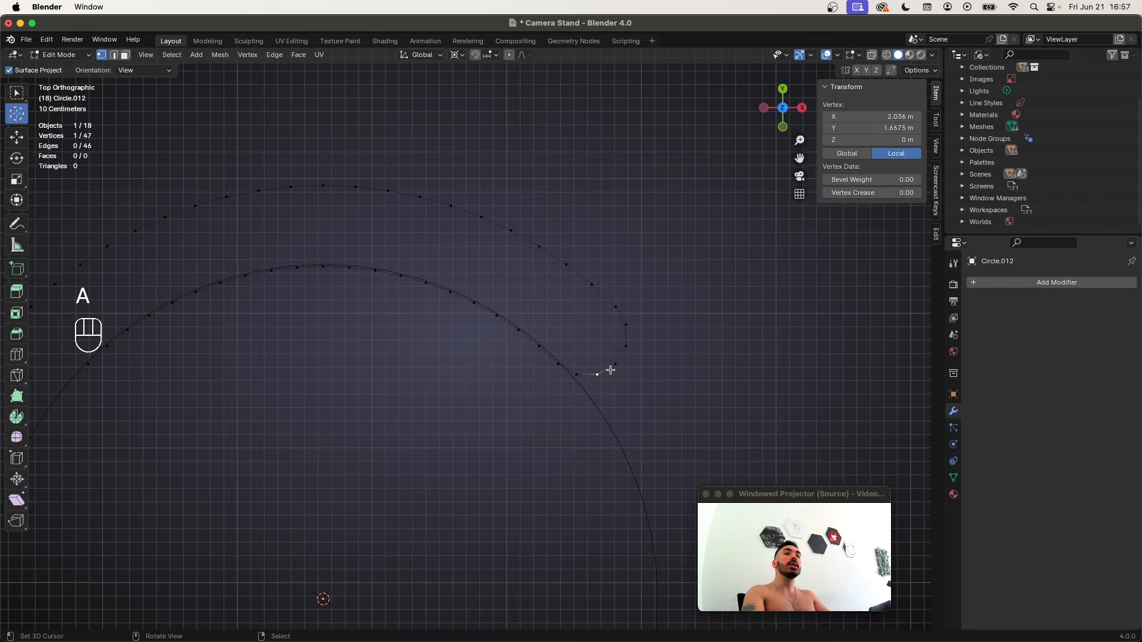
scroll(623, 342, down, 2)
key(b)
drag(178, 224, 408, 473)
key(x)
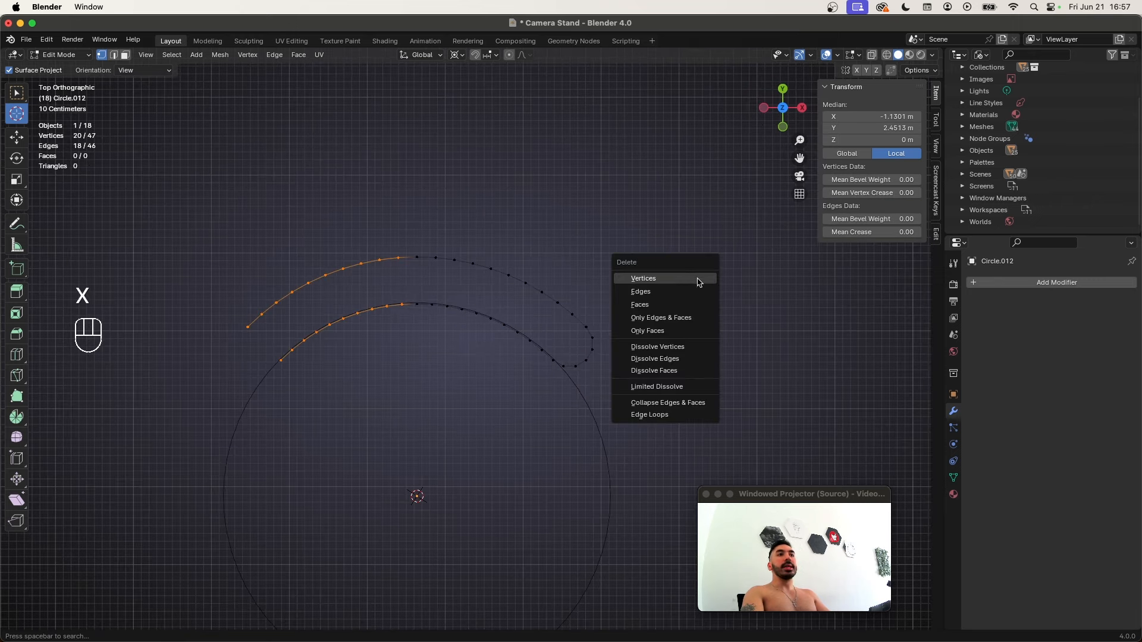
click(643, 278)
Fill the rounded end with quad faces, adding a loop cut through the middle of the first face
shift+click(547, 370)
scroll(555, 393, up, 3)
key(2)
key(f)
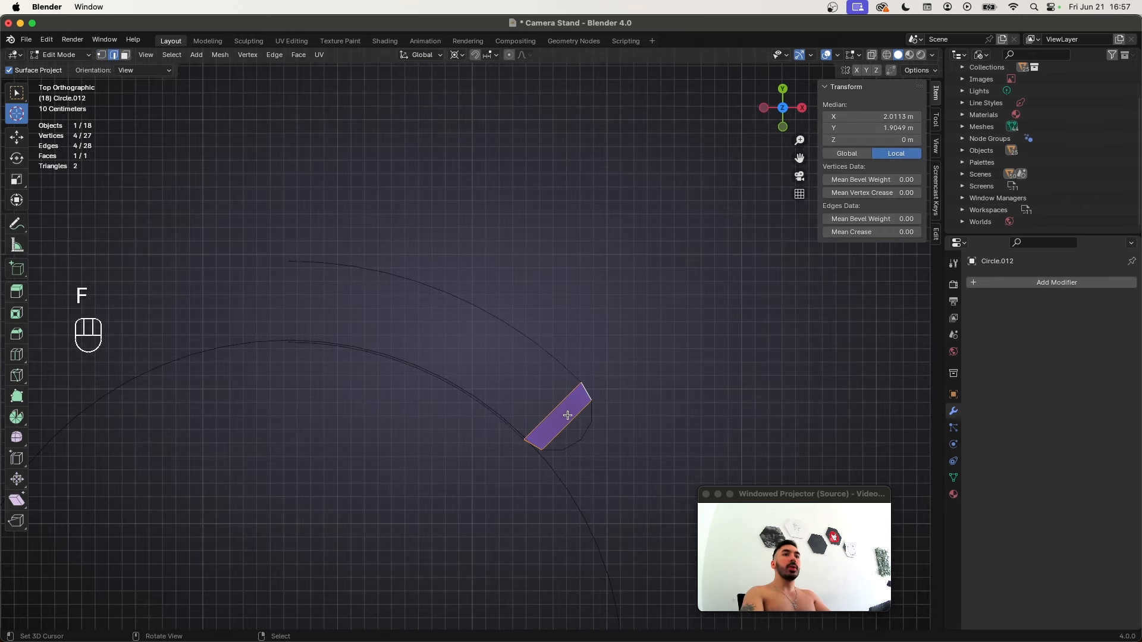
key(super+r)
click(564, 413)
right_click(564, 413)
key(2)
key(f)
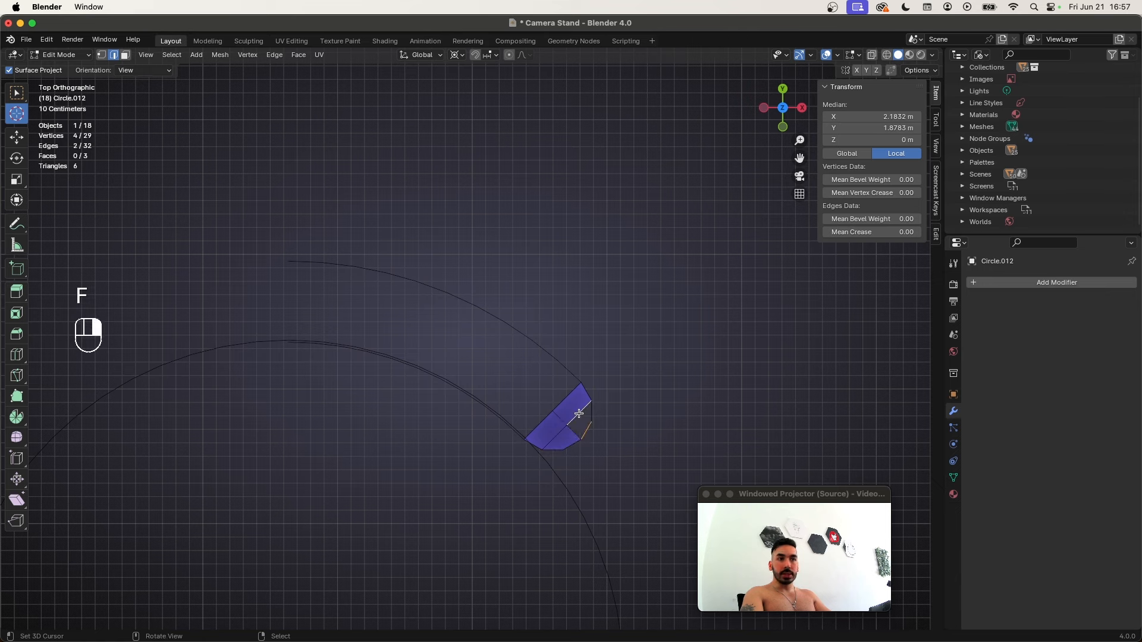
Spin the middle vertex of the filled rounded end around the 3D cursor by -90° in 20 steps
scroll(590, 407, down, 1)
key(1)
click(561, 398)
key(alt+e)
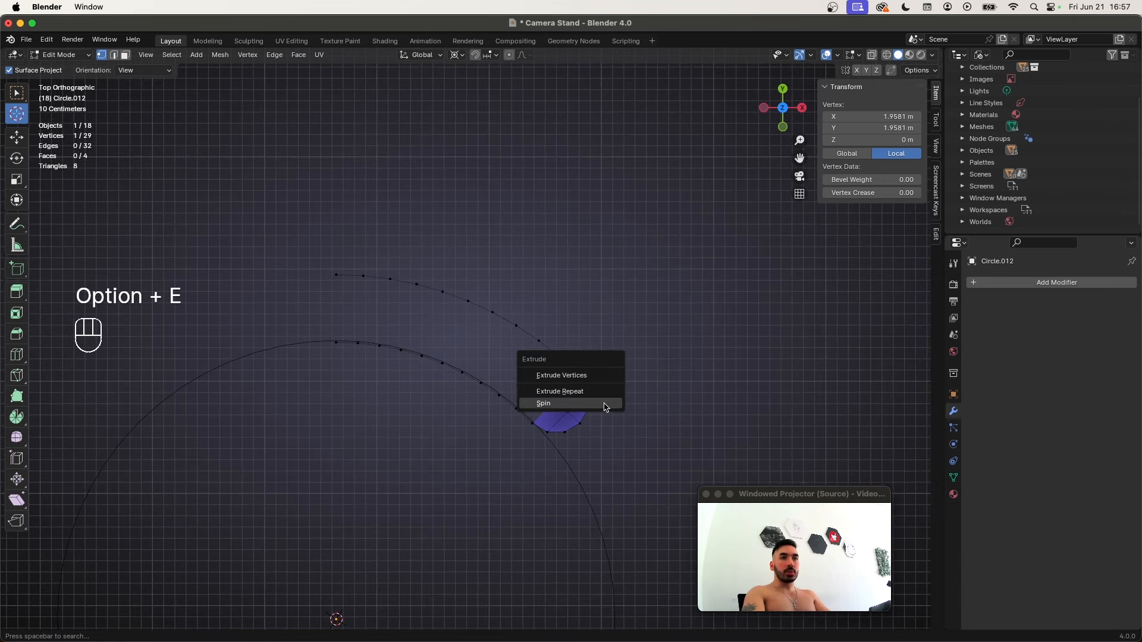
click(563, 401)
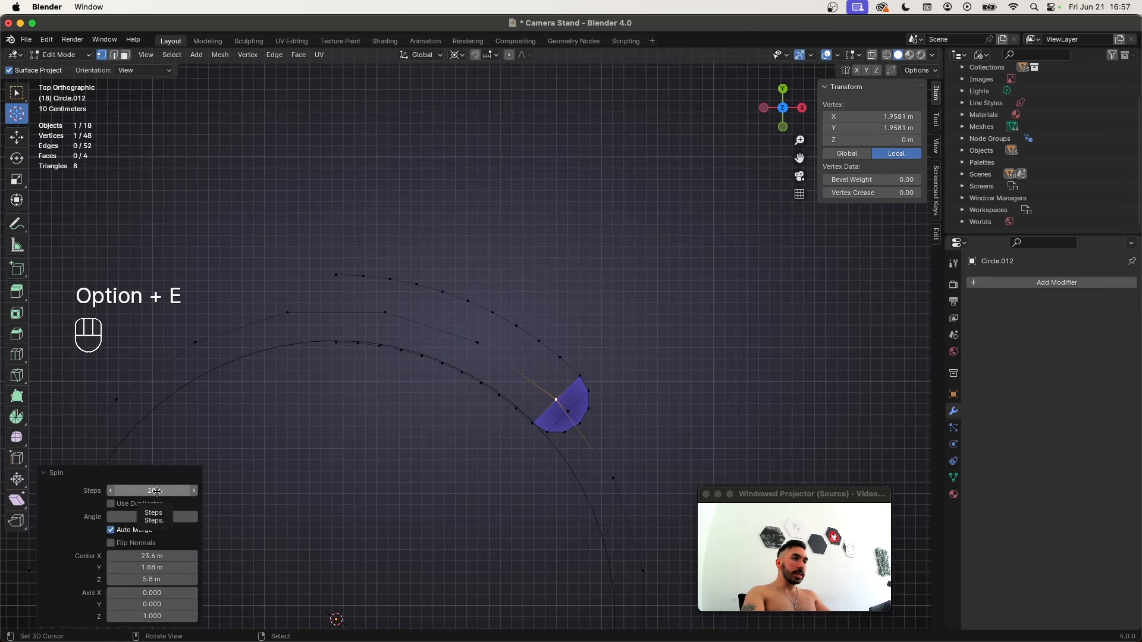
click(157, 516)
key(Tab)
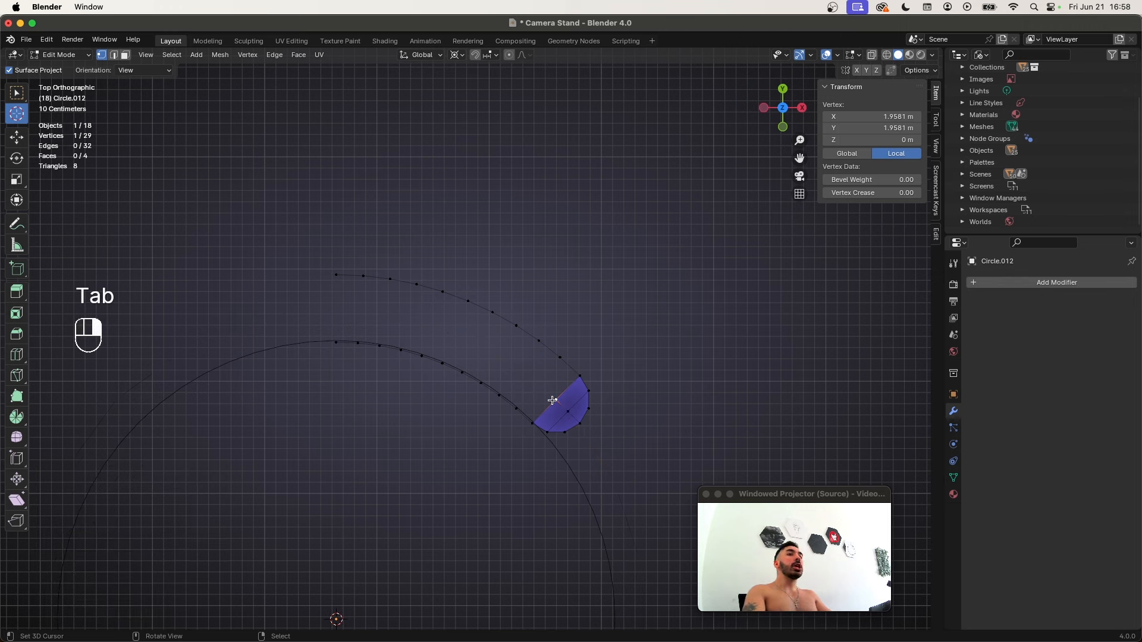
key(alt+e)
click(611, 418)
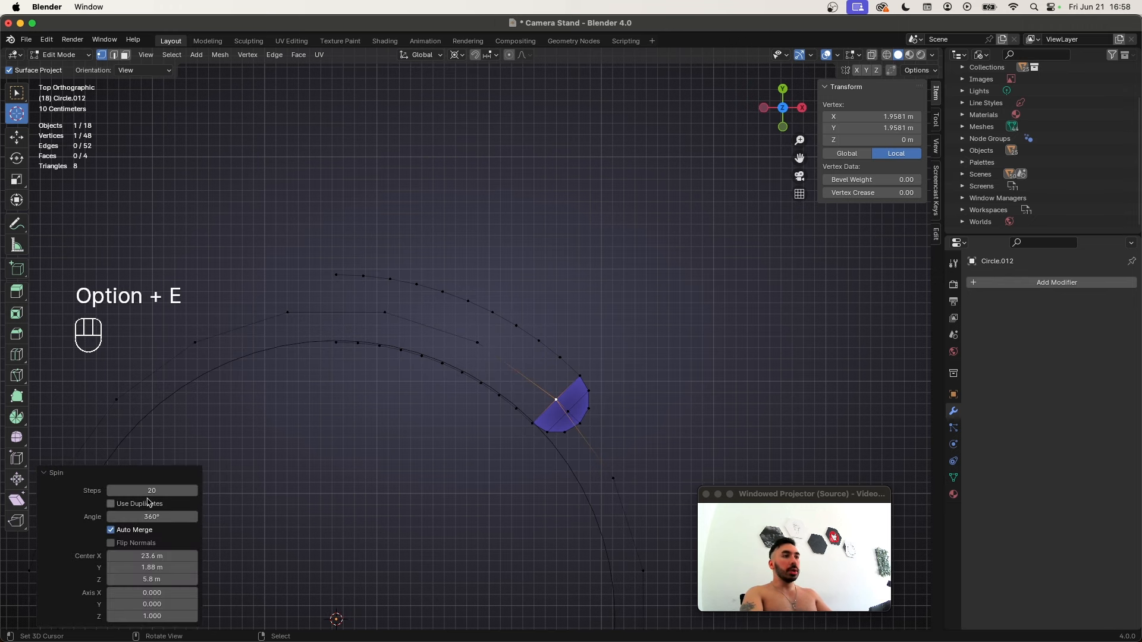
click(141, 517)
text(-90)
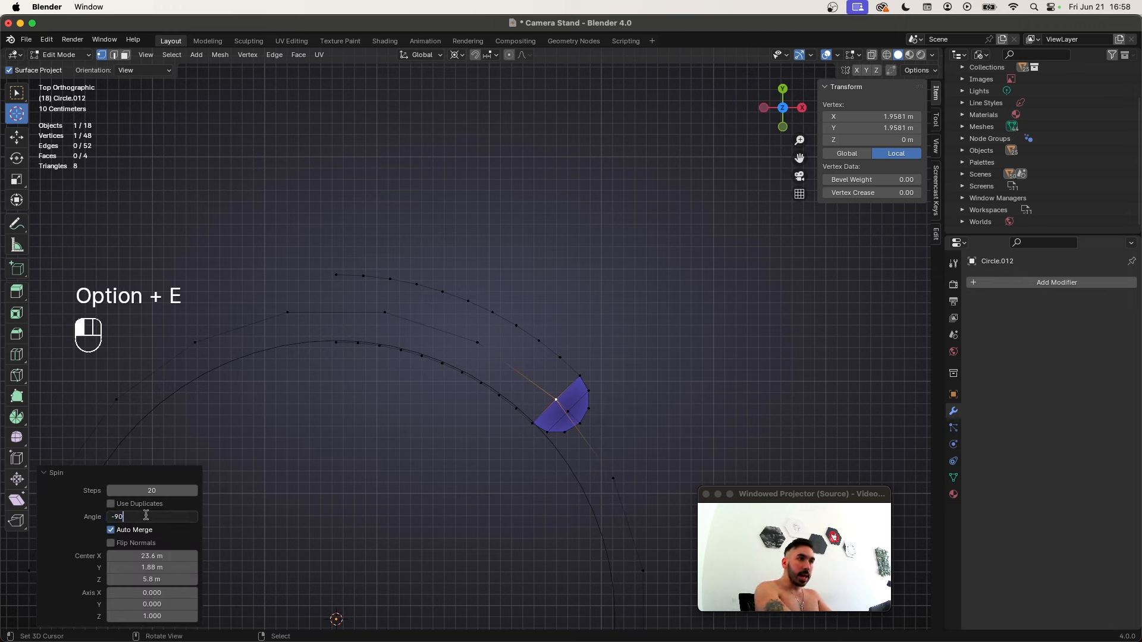
key(Return)
Delete the left half of the middle arc's vertices
key(b)
drag(89, 273, 330, 446)
key(x)
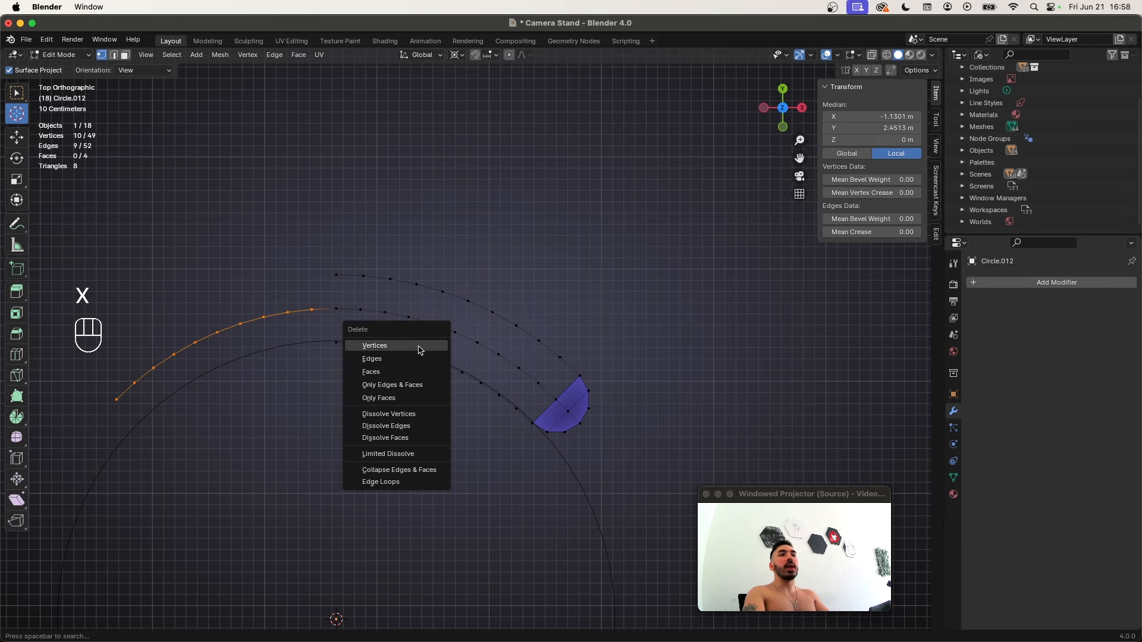
click(419, 346)
Bridge the middle arc and the inner arc with faces using Bridge Edge Loops
key(a)
alt+click(369, 314)
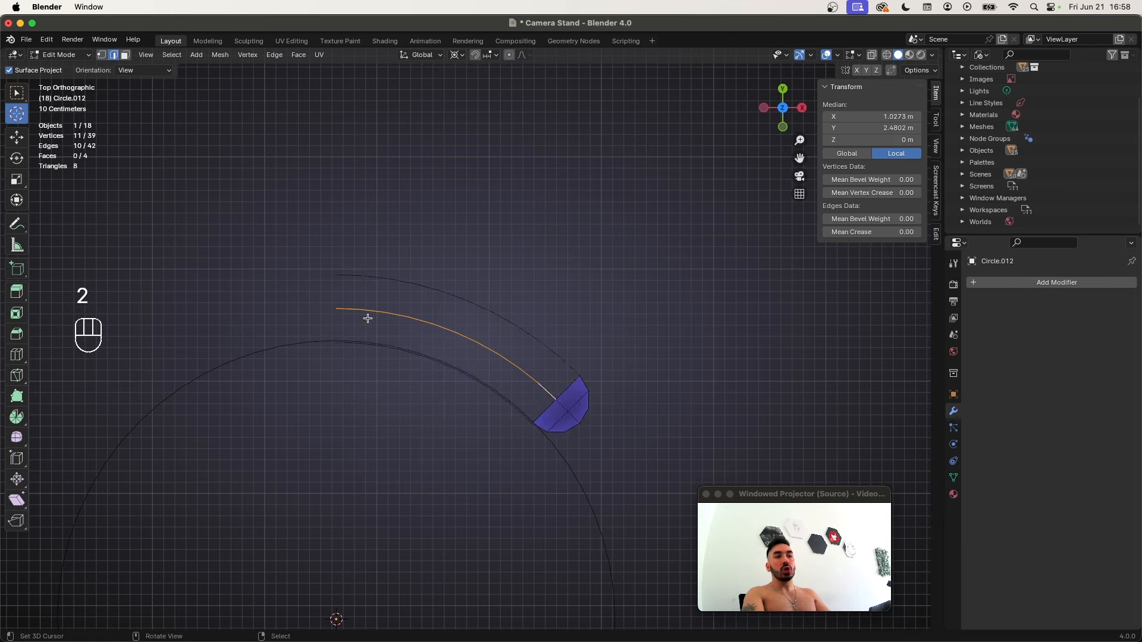
shift+super+click(526, 418)
key(w)
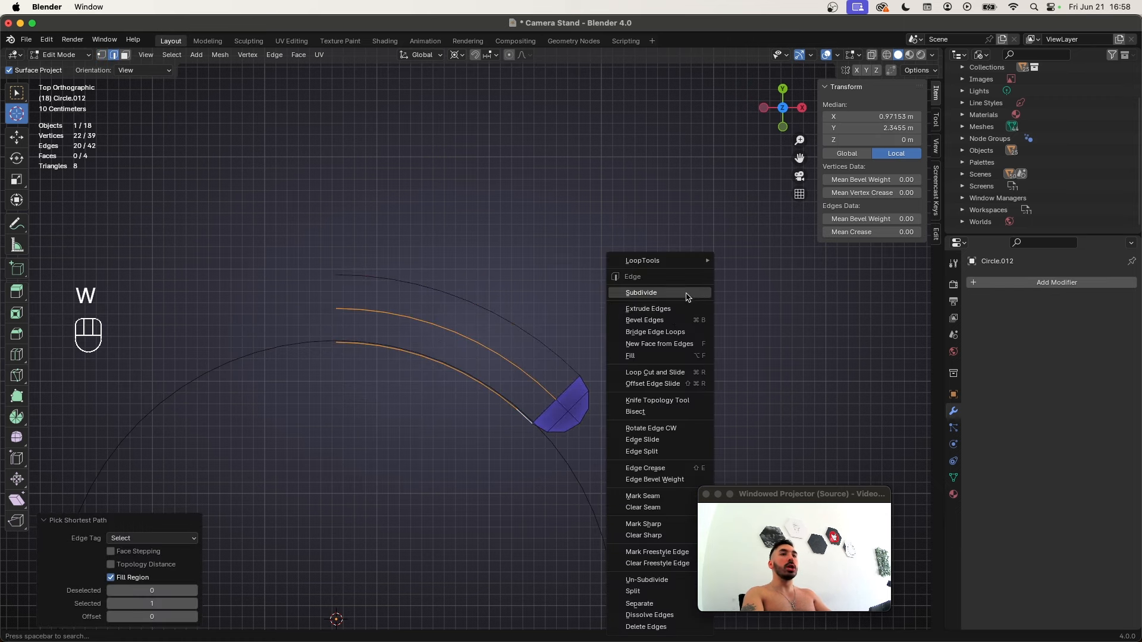
click(654, 331)
Bridge the middle arc and the outer arc with faces
click(547, 391)
shift+click(349, 273)
shift+super+click(576, 364)
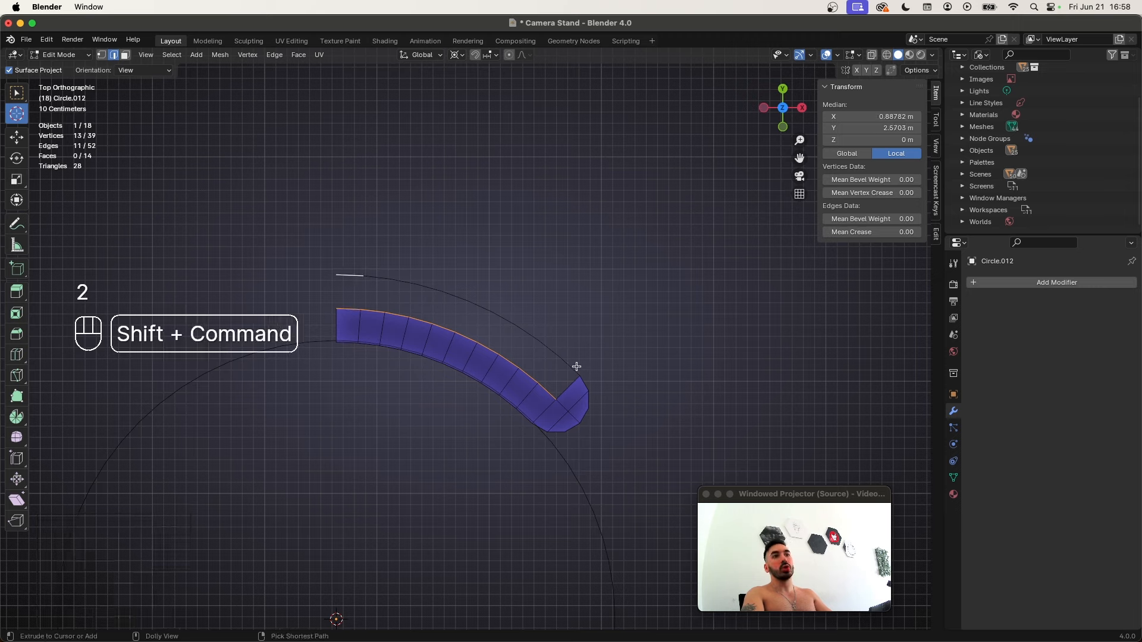
key(g)
Duplicate the curved half strip, mirror the copy by scaling it -1 along X, and recalculate its normals
scroll(591, 355, down, 1)
right_click(569, 329)
text(s)
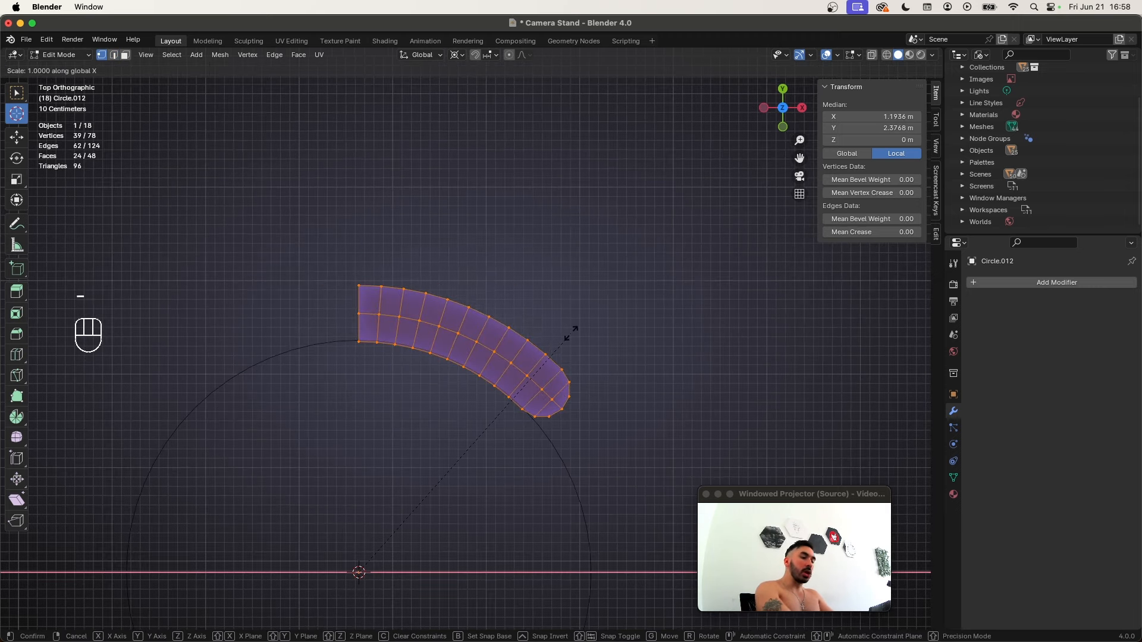
text(x-1)
key(Return)
shift+middle_drag(408, 552, 491, 552)
key(super+n)
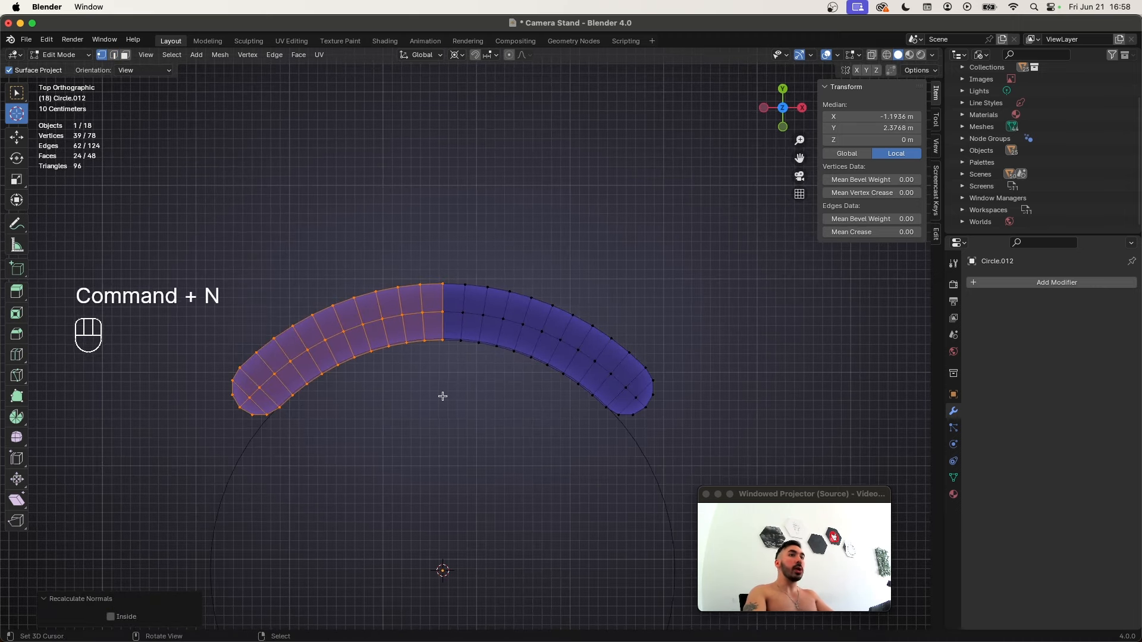
key(a)
key(a)
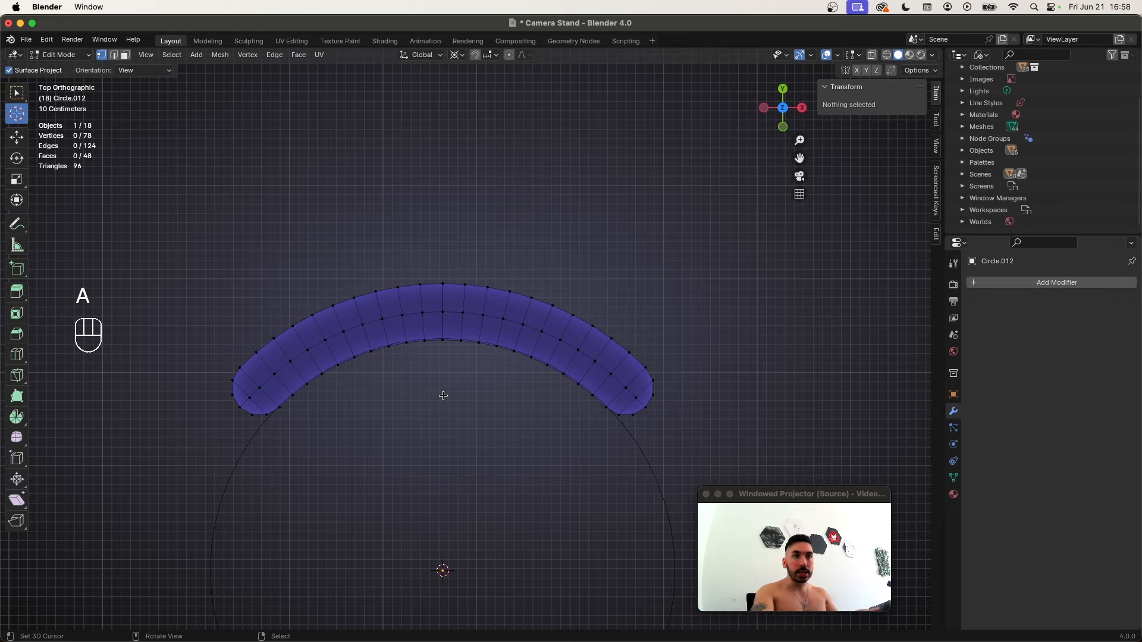
Merge the whole strip's overlapping vertices by distance and compare its shape with the existing upright bracket
key(a)
key(shift+w)
scroll(381, 356, down, 3)
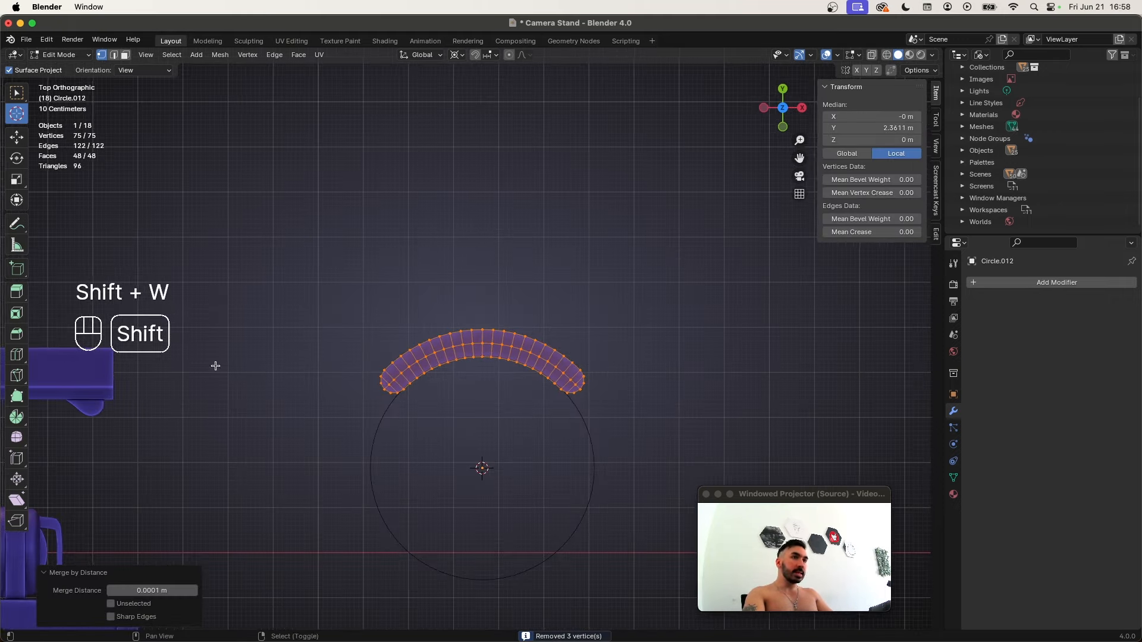
shift+middle_drag(215, 365, 497, 310)
key(Tab)
middle_drag(383, 359, 394, 317)
click(263, 379)
key(Tab)
shift+middle_drag(611, 334, 551, 356)
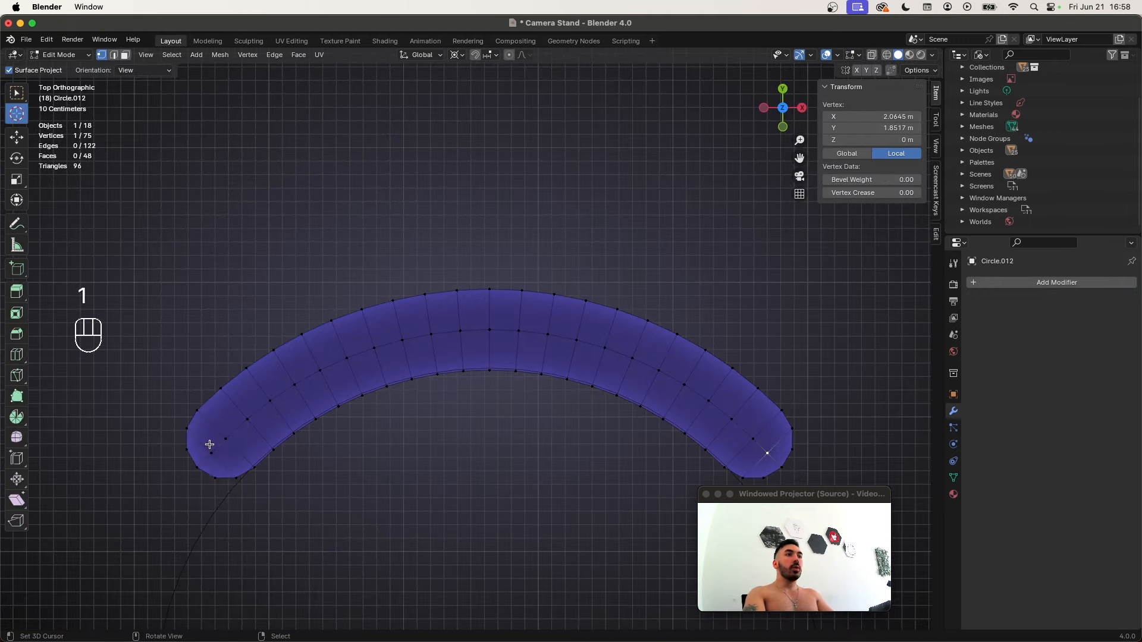
With the 3D cursor at the middle arc's left end, scale the middle arc's vertices to about 0.8 along Y
key(shift+s)
click(395, 455)
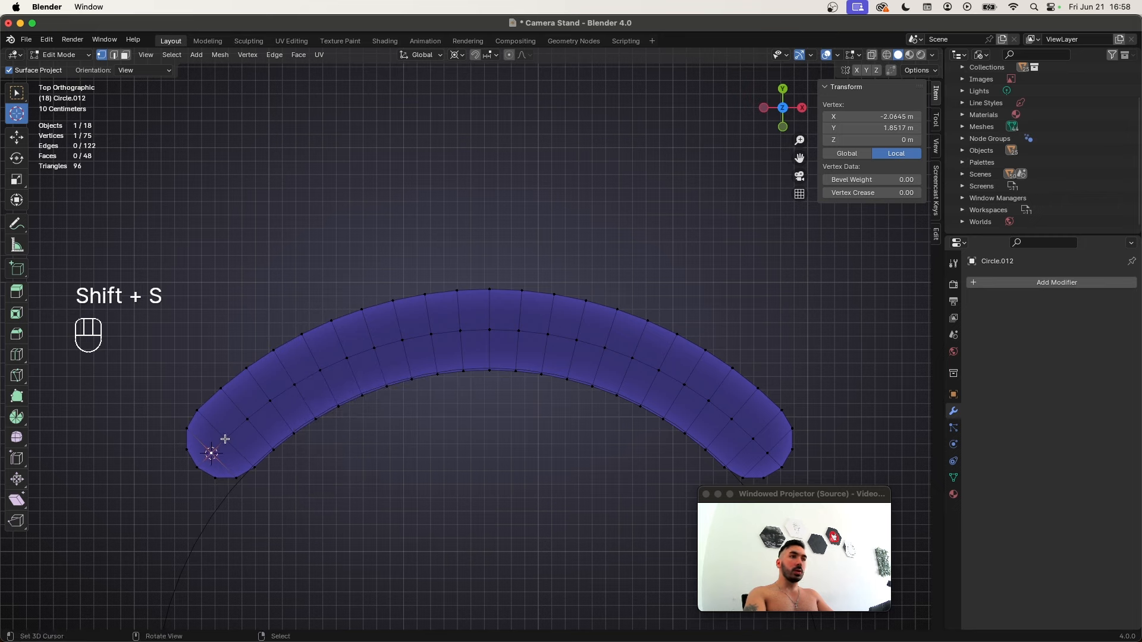
shift+super+click(766, 451)
scroll(755, 434, down, 2)
key(s)
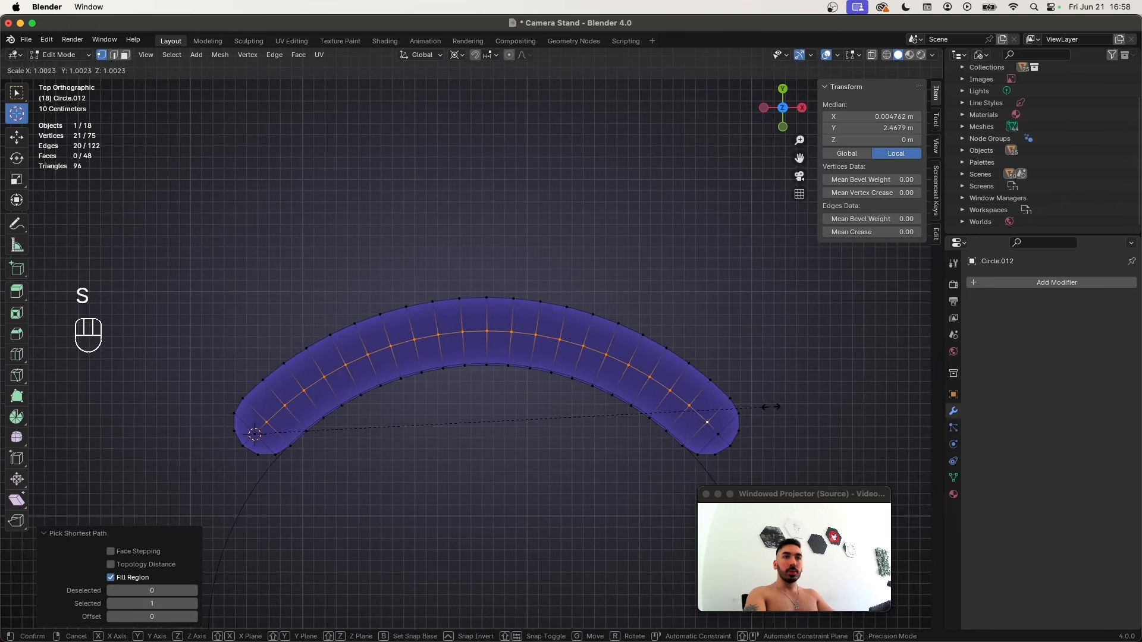
key(y)
click(667, 403)
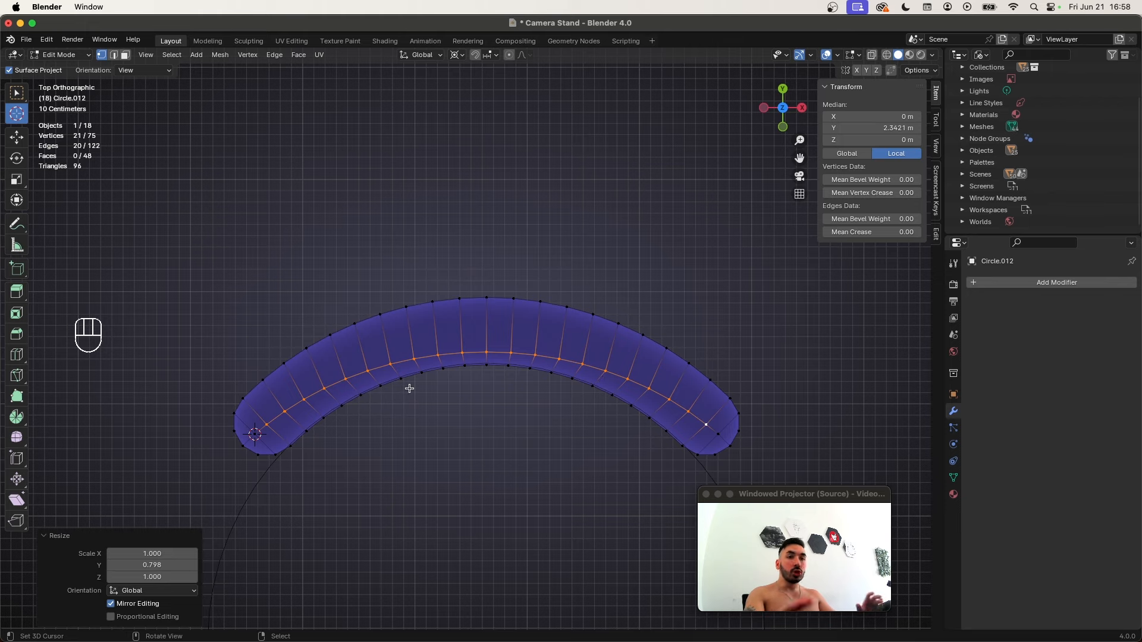
Move the 3D cursor to the outer arc's left end vertex and flatten the outer arc by scaling it along Y
click(243, 398)
key(shift+s)
click(357, 431)
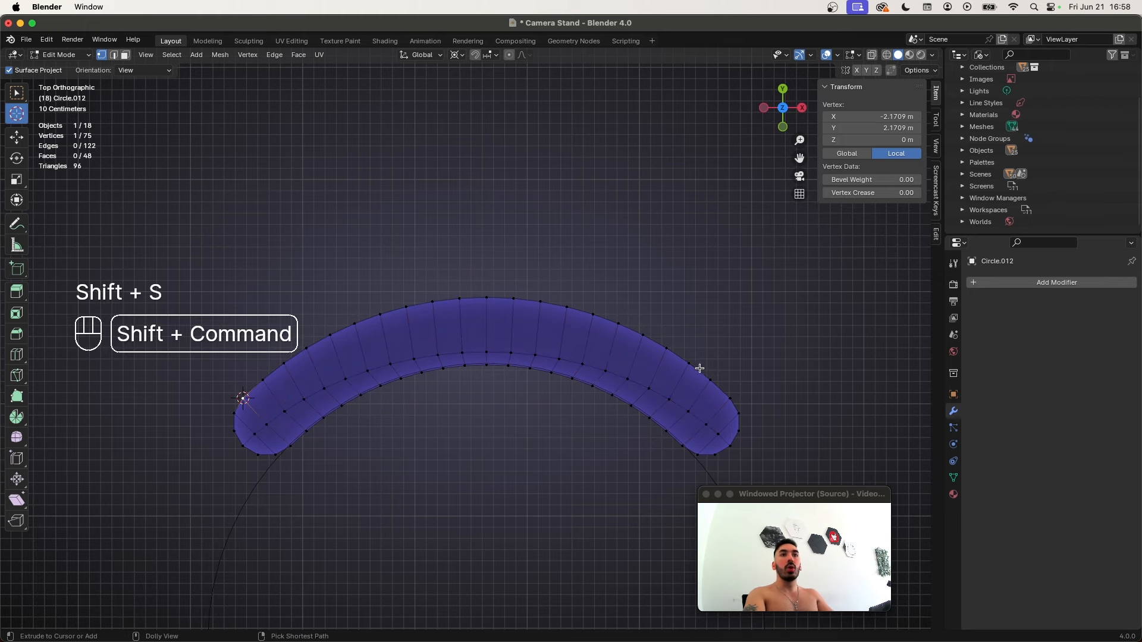
shift+super+click(709, 380)
key(s)
key(y)
click(538, 382)
Select the outer arc's edge path, including one adjoining edge of the rounded end on each side
key(2)
key(2)
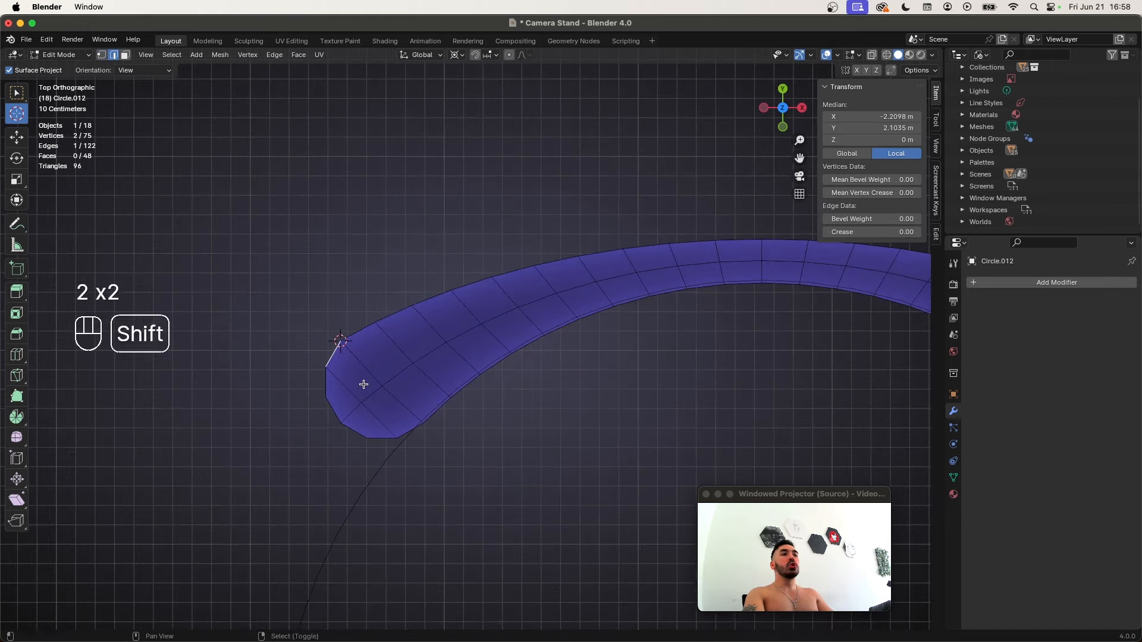
scroll(362, 363, up, 4)
shift+middle_drag(325, 375, 365, 403)
key(a)
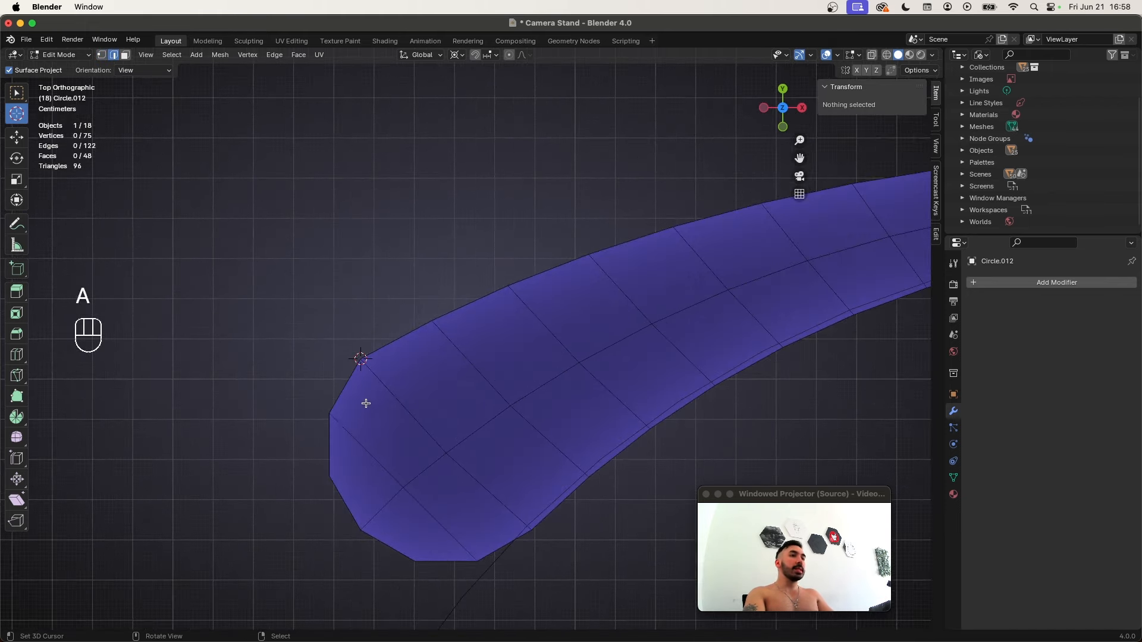
key(2)
click(330, 440)
shift+middle_drag(331, 440, 369, 389)
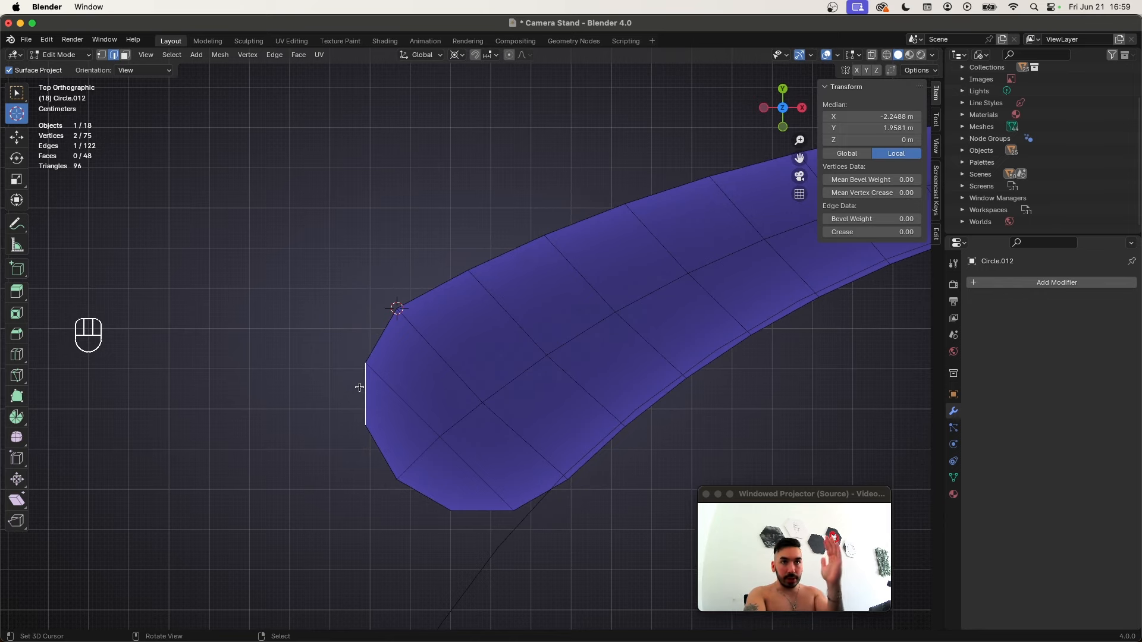
key(2)
scroll(359, 387, down, 2)
right_click(401, 337)
scroll(416, 330, down, 2)
shift+middle_drag(703, 235, 369, 388)
shift+super+right_click(555, 365)
shift+middle_drag(603, 355, 563, 382)
shift+super+right_click(563, 392)
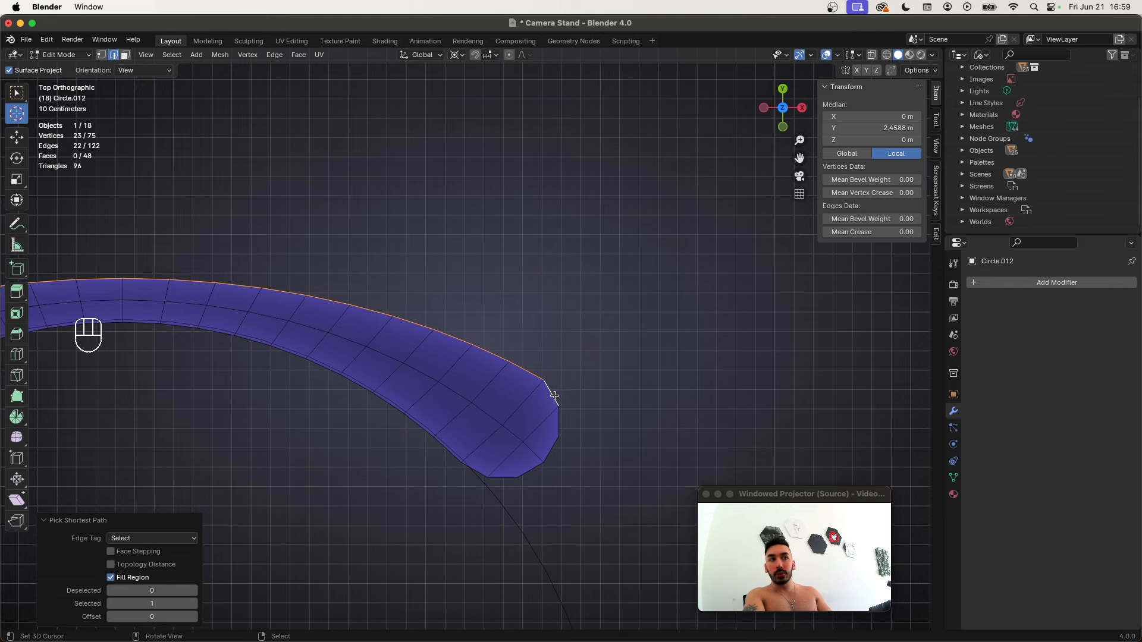
Extrude the outer arc edges, flatten the new row with Y scale 0, and move it back along Y as a straight edge
scroll(553, 393, down, 1)
scroll(373, 385, down, 4)
shift+middle_drag(395, 405, 551, 435)
key(e)
right_click(568, 443)
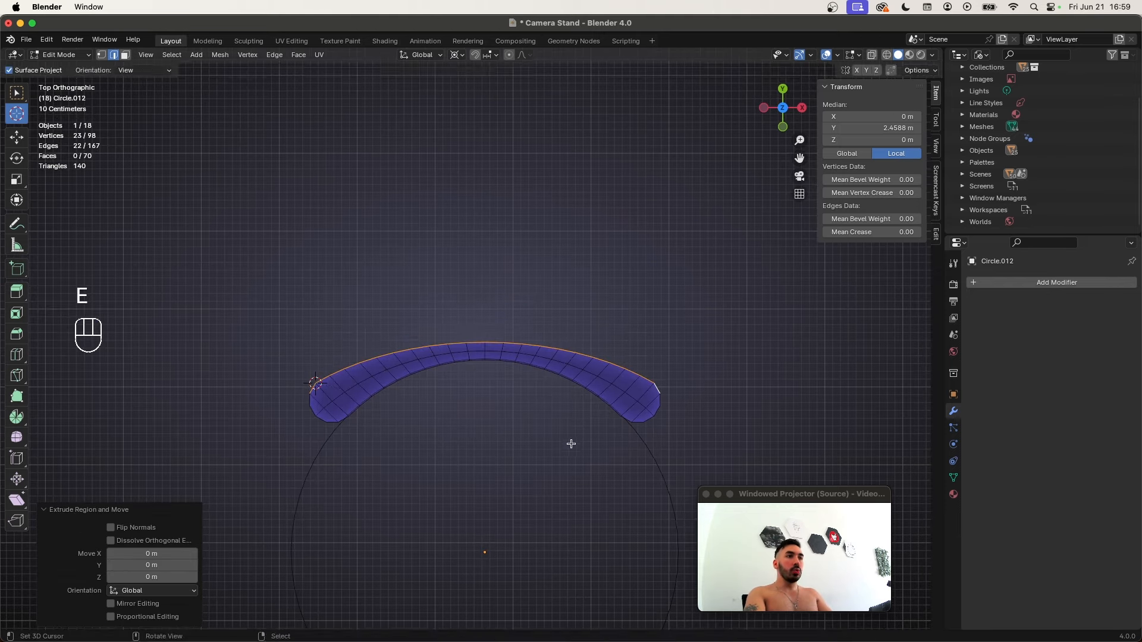
key(s)
key(y)
key(0)
key(Return)
key(g)
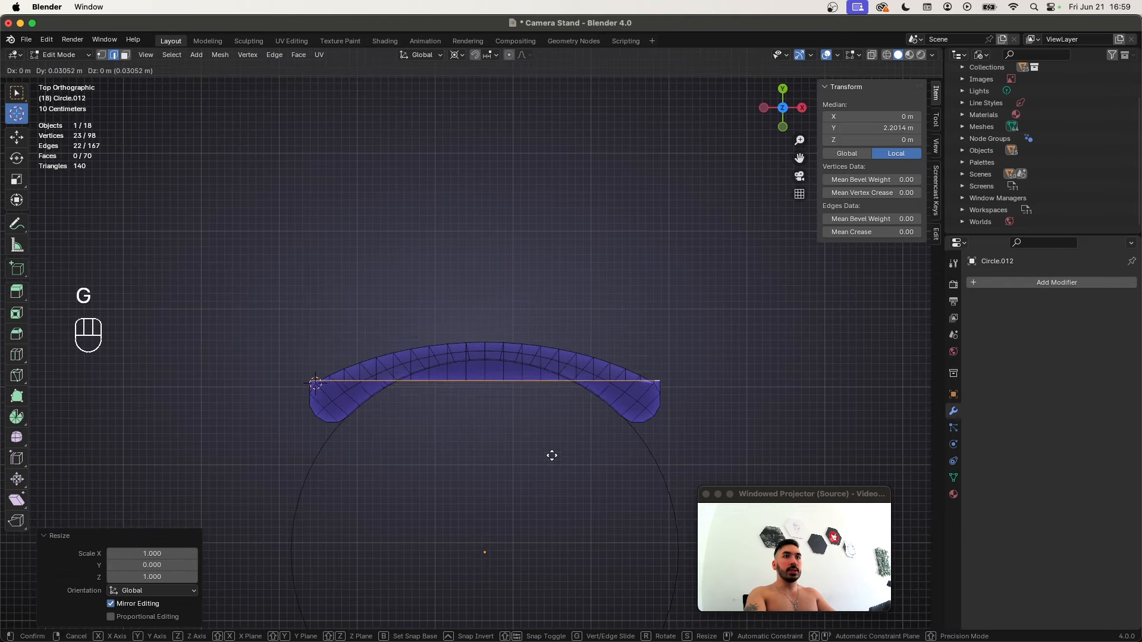
key(y)
click(549, 373)
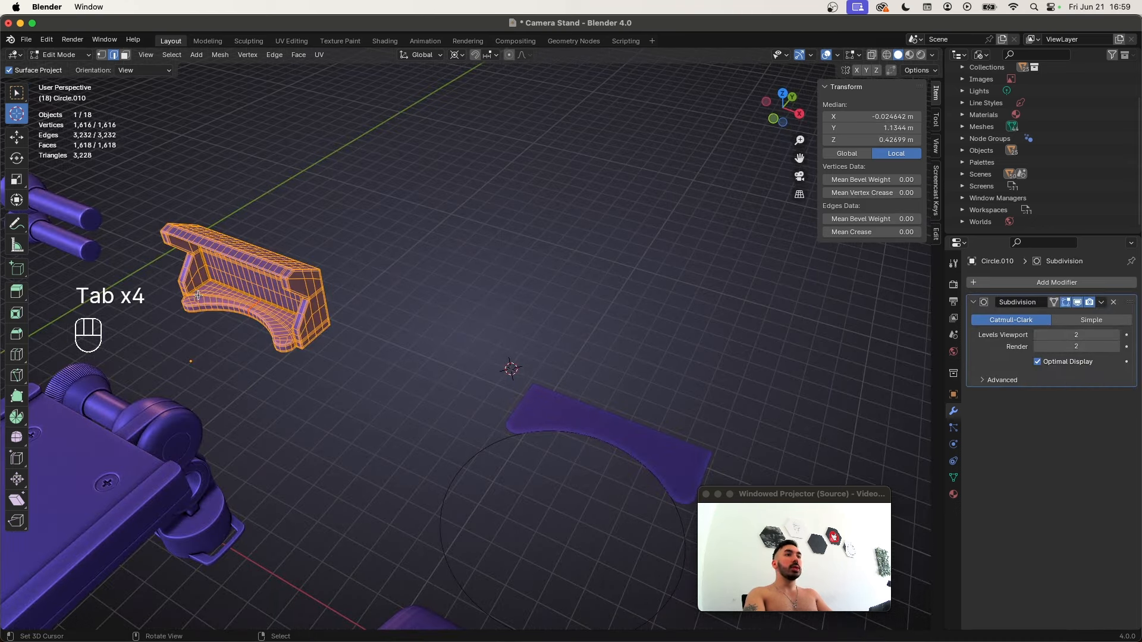
Extrude the plate's two straight side edges and scale them outward along X to add a narrow strip at each end
key(Tab)
key(Tab)
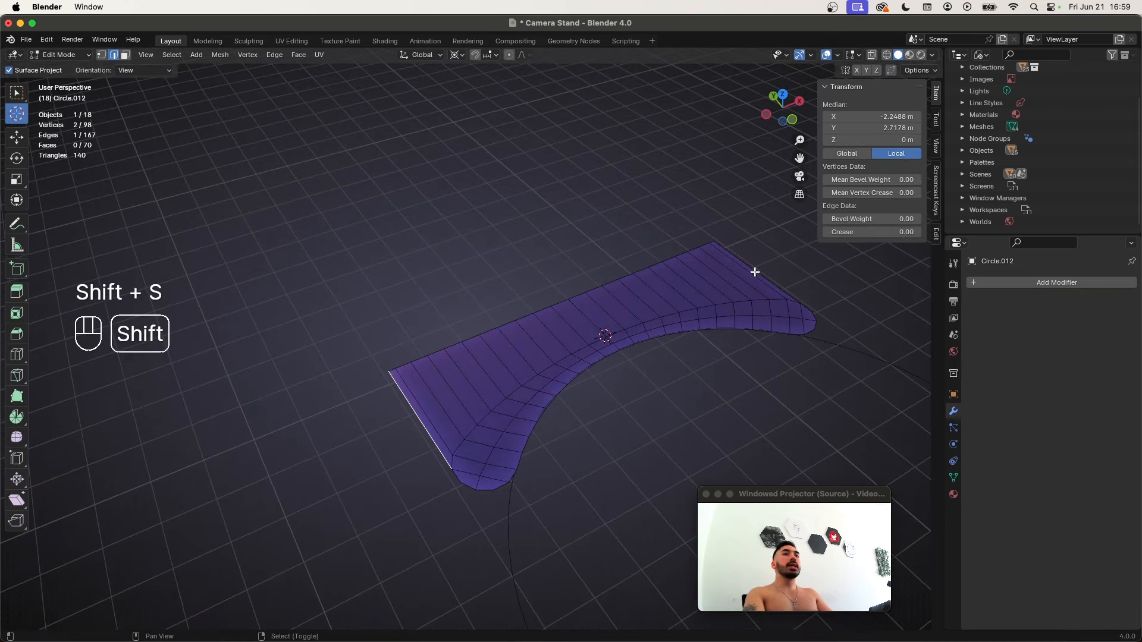
shift+click(754, 269)
key(e)
click(629, 427)
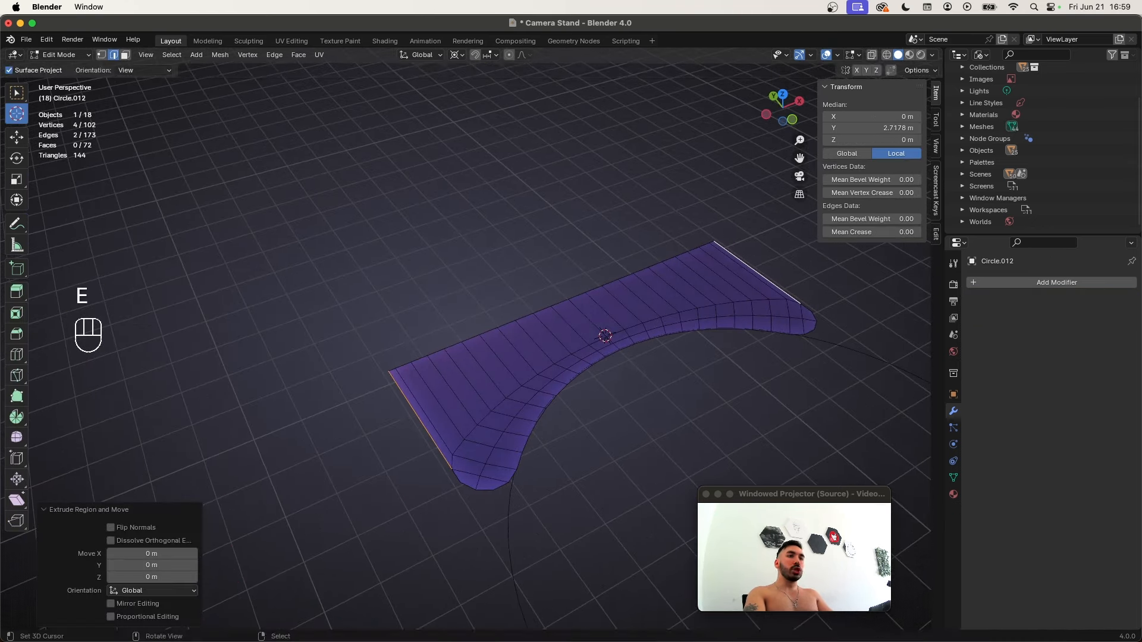
key(s)
key(x)
click(624, 420)
shift+middle_drag(624, 421, 471, 410)
scroll(464, 405, down, 3)
shift+middle_drag(368, 422, 404, 301)
shift+middle_drag(595, 333, 477, 413)
scroll(476, 414, up, 3)
Select the whole flat plate and extrude it about 0.2 m thick
key(a)
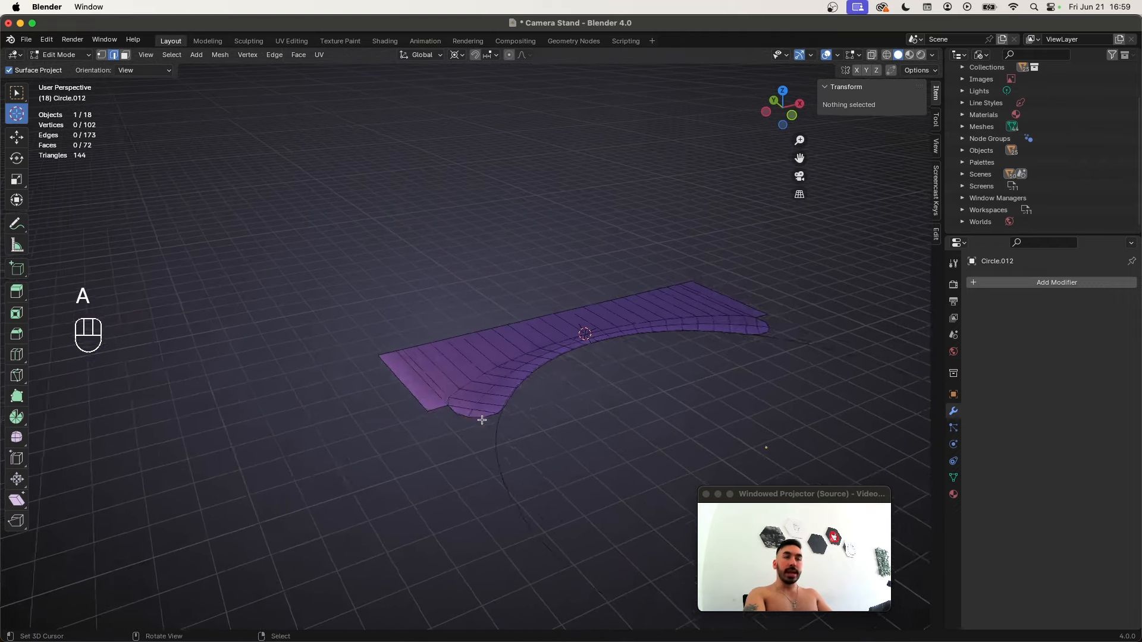
key(a)
scroll(476, 414, up, 2)
key(e)
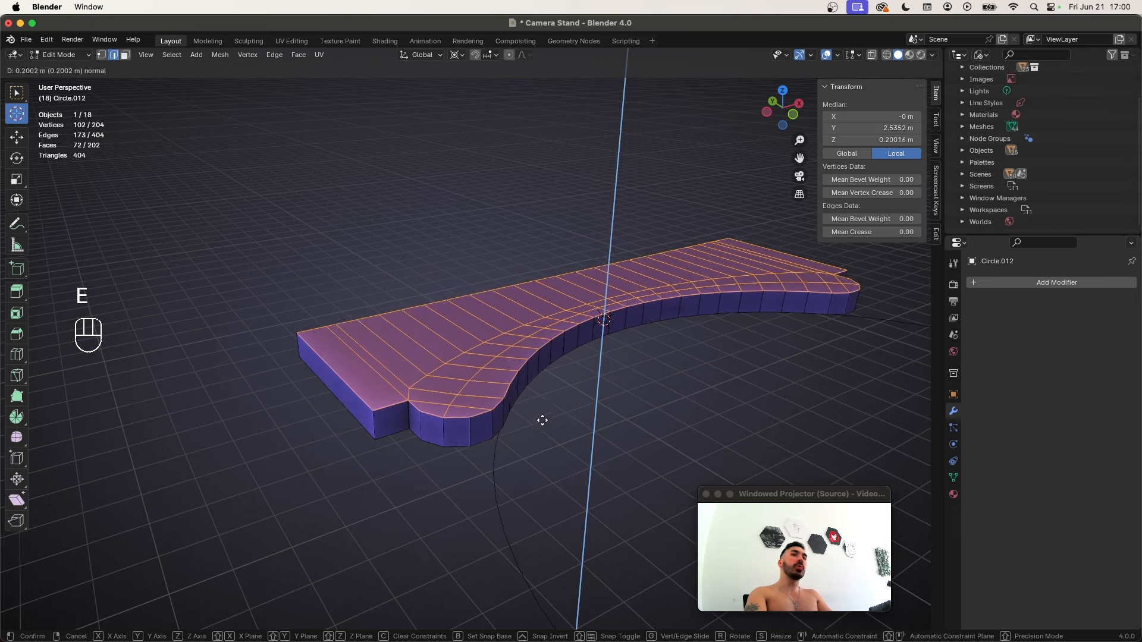
click(537, 420)
Extrude the top face of the left end strip upward about 1.1 m to form a side wall
middle_drag(536, 419, 586, 458)
key(3)
click(440, 408)
key(e)
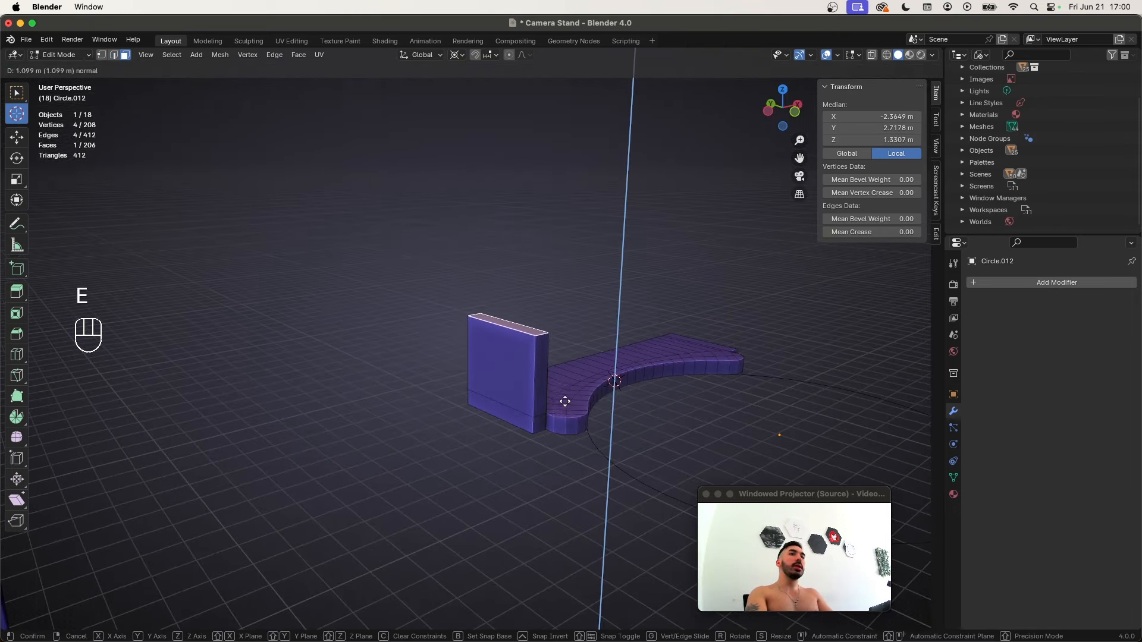
click(565, 402)
Add a vertical loop cut through the side wall's middle and slide its front top edge down by a factor of -0.700
middle_drag(565, 401, 510, 449)
key(super+r)
click(509, 448)
key(1)
click(538, 350)
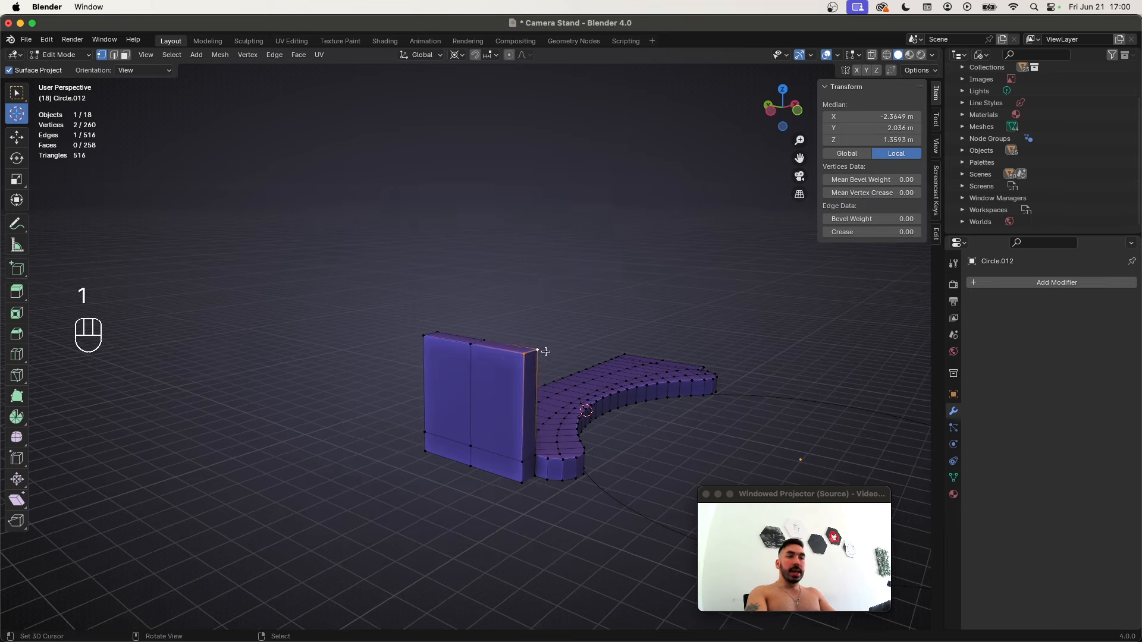
key(g)
key(g)
click(544, 397)
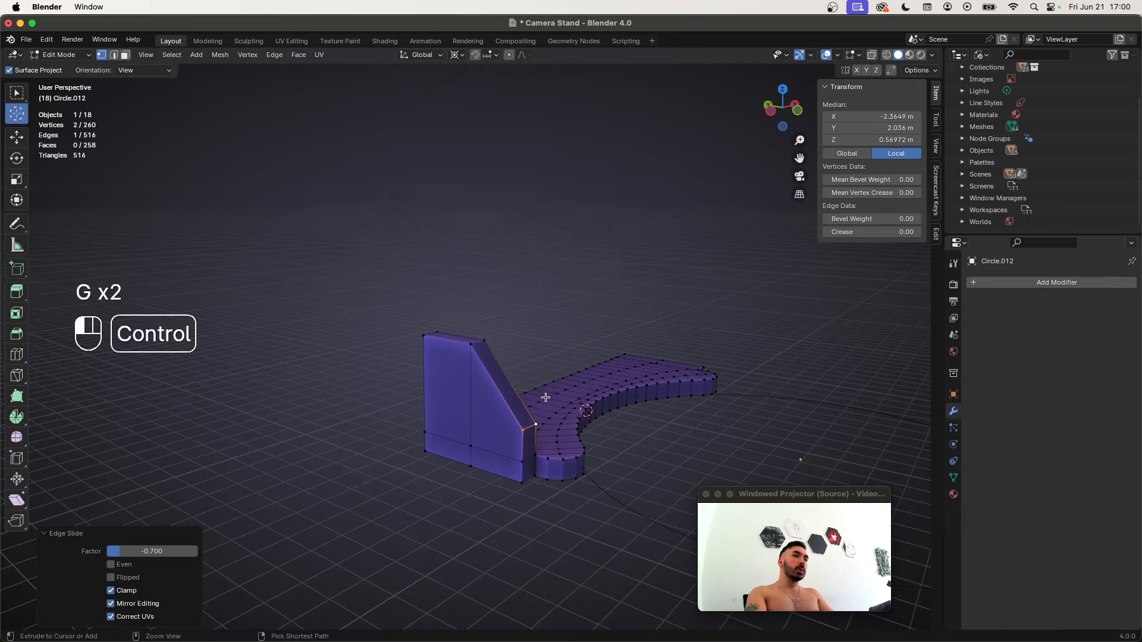
Delete the side wall's flat top face behind the slope
middle_drag(544, 397, 384, 410)
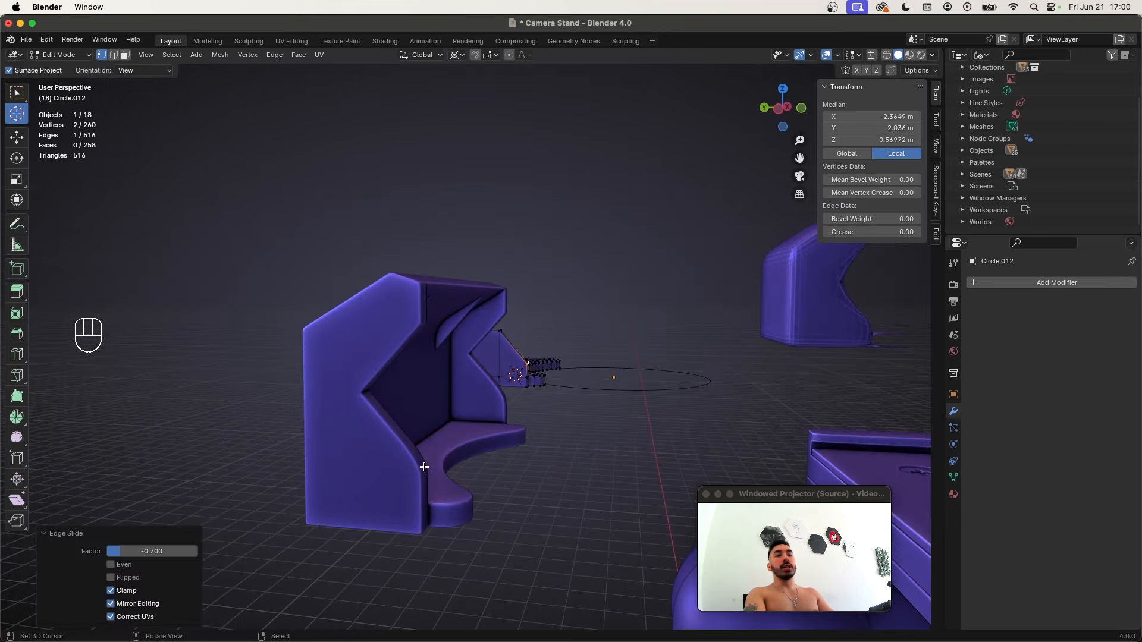
middle_drag(424, 467, 425, 479)
scroll(426, 479, up, 3)
key(3)
right_click(467, 360)
scroll(598, 387, up, 2)
key(x)
click(587, 417)
key(1)
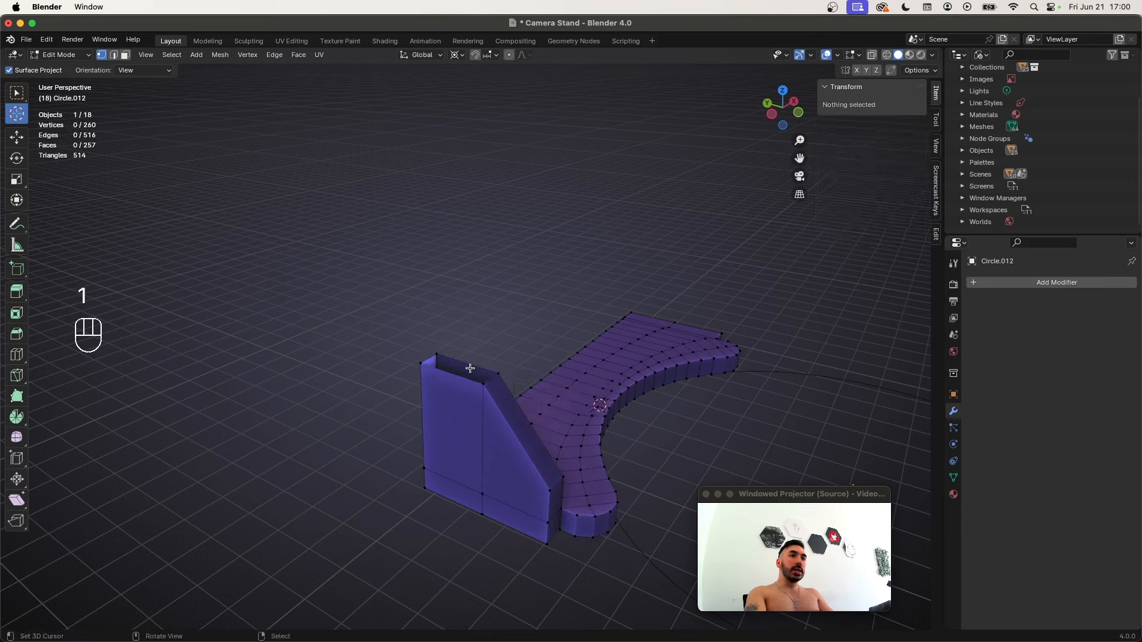
Set the 3D cursor at the wall's open top, duplicate the upper wall faces, and mirror the copy with Z scale -1
alt+right_click(471, 372)
key(shift+s)
click(585, 373)
key(3)
alt+right_click(498, 423)
key(1)
middle_drag(502, 428, 498, 423)
key(shift+d)
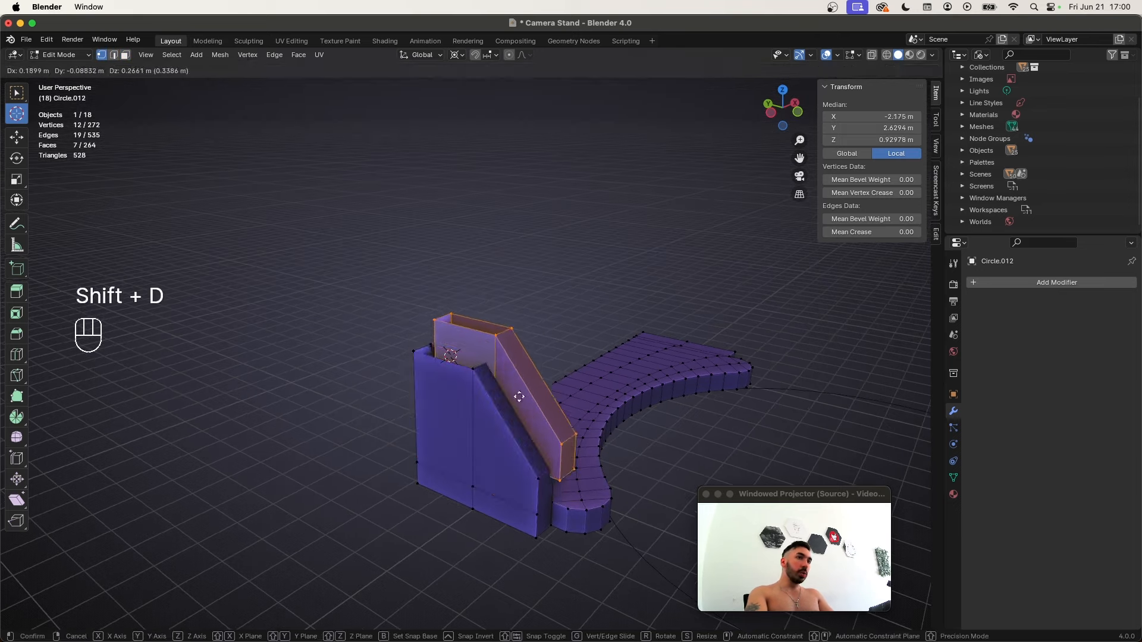
right_click(518, 396)
key(s)
key(z)
key(minus)
key(1)
key(Return)
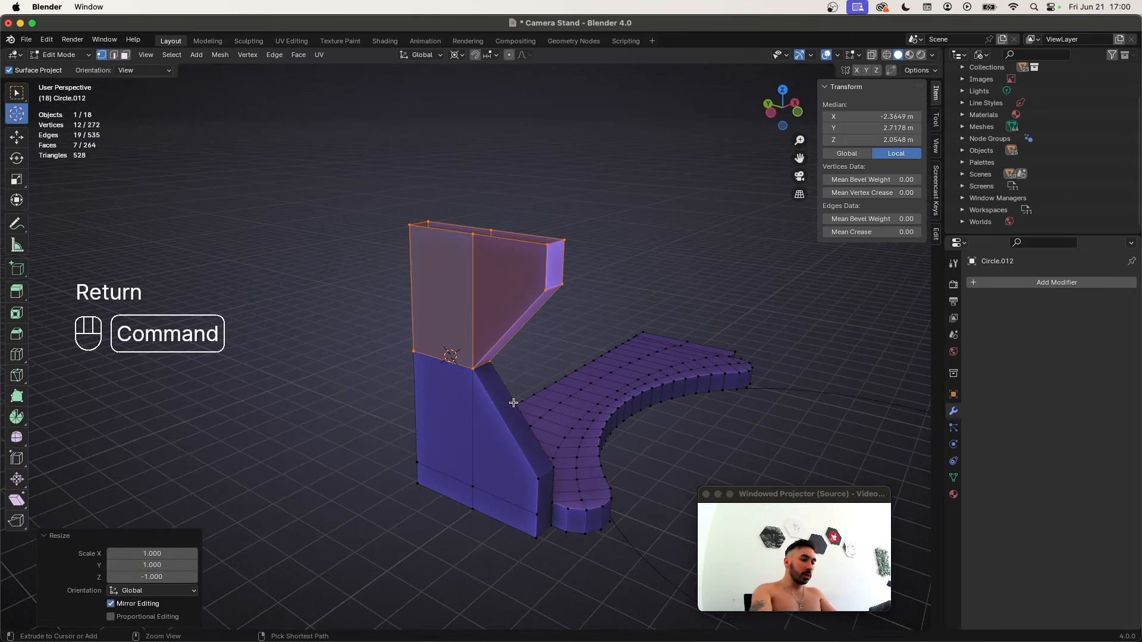
Recalculate the mirrored wall's normals and merge all overlapping vertices by distance
key(super+n)
key(a)
key(a)
key(m)
click(512, 404)
key(Tab)
key(Tab)
Add a centred vertical loop cut through the front part of the wall's upper half
middle_drag(522, 395, 454, 431)
key(super+r)
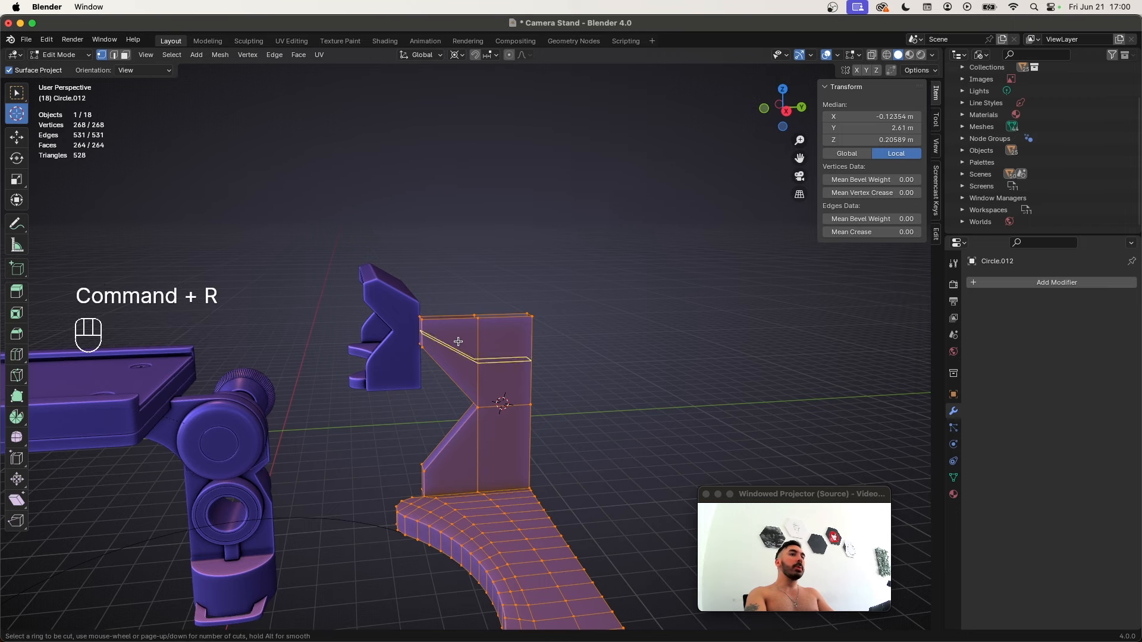
click(457, 326)
right_click(463, 328)
middle_drag(469, 329, 441, 336)
Using the existing bracket as reference, raise the new cut's two top vertices about 0.21 m along Z into a peak
key(Tab)
right_click(436, 330)
key(Tab)
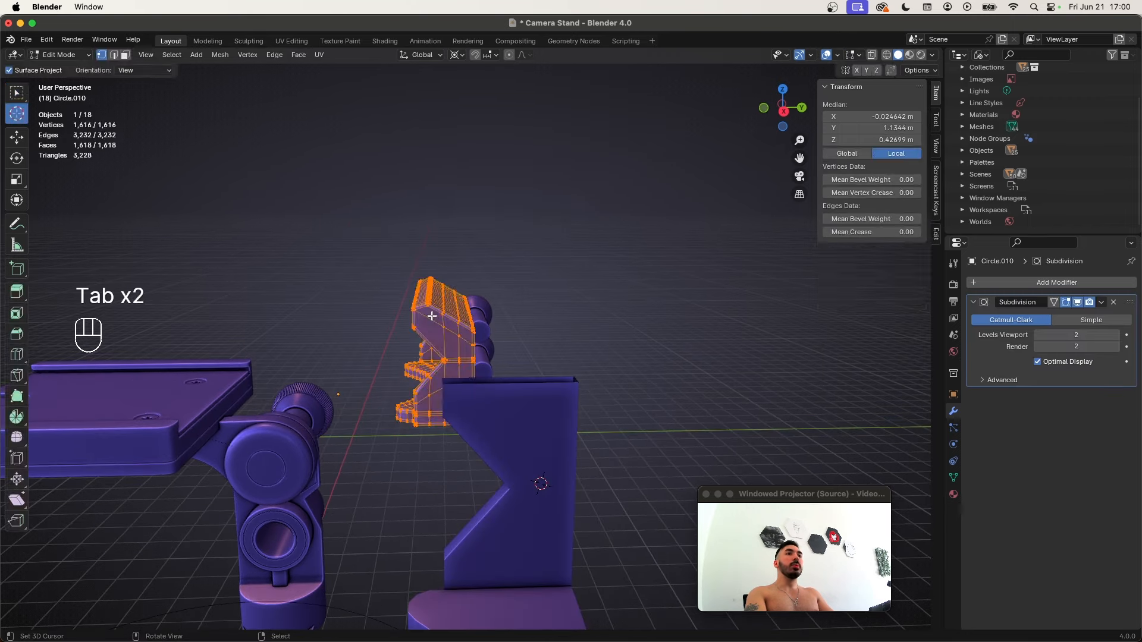
key(Tab)
right_click(530, 441)
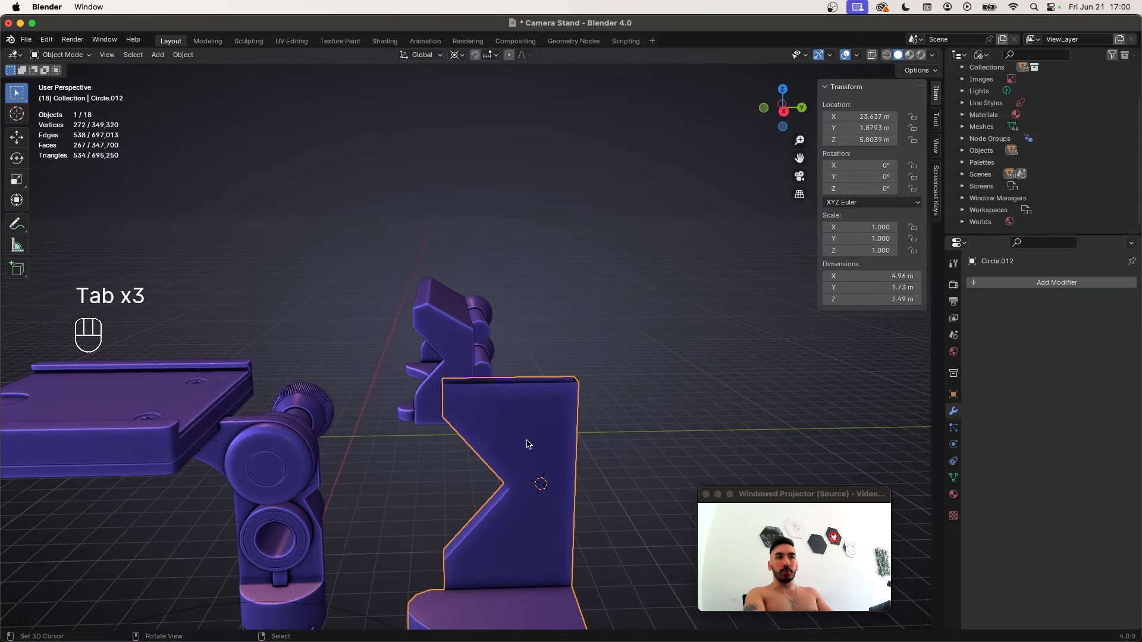
key(Tab)
shift+right_click(475, 365)
key(g)
key(z)
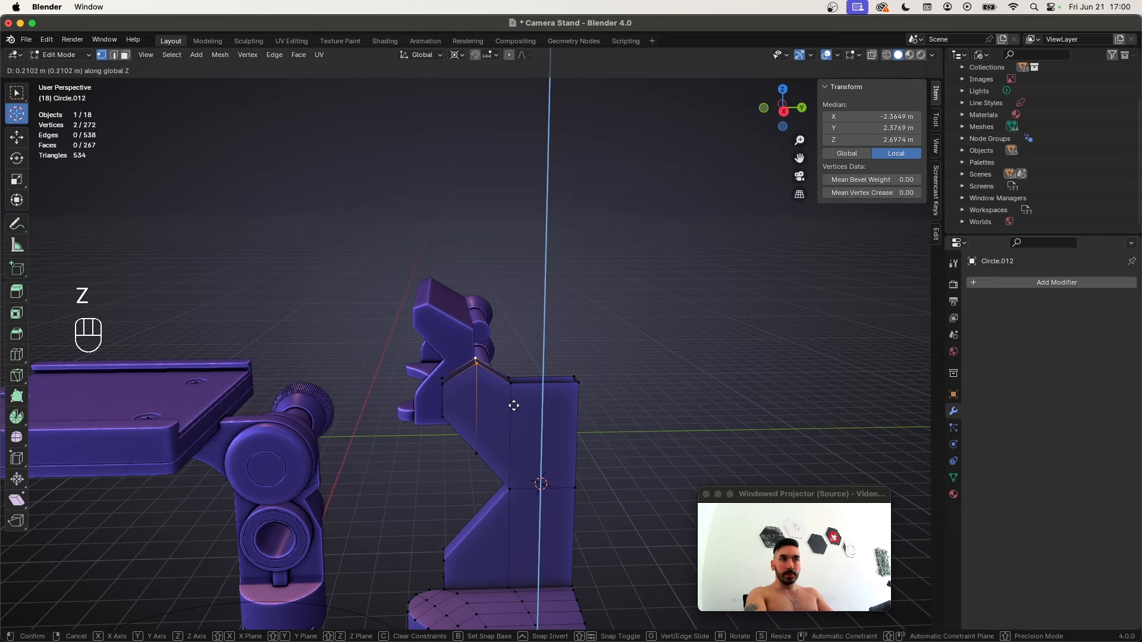
click(513, 406)
Fill the remaining openings along the side wall's top with faces
middle_drag(514, 406, 511, 437)
key(2)
shift+right_click(465, 385)
key(f)
shift+right_click(494, 384)
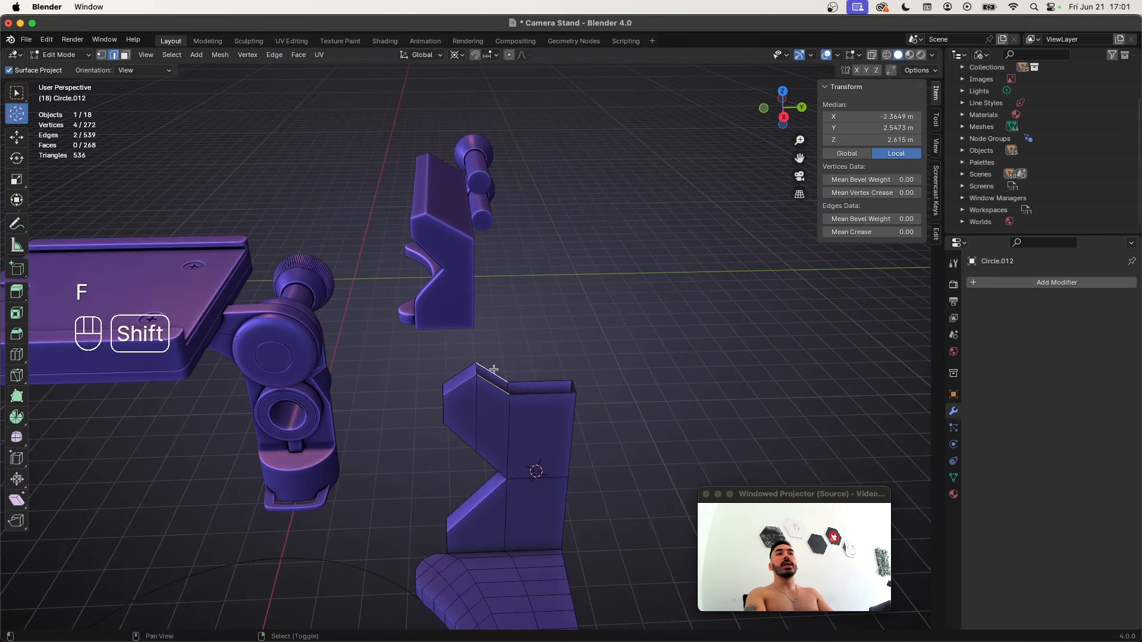
key(f)
shift+right_click(542, 397)
key(f)
Select the top edges running from the peak to the wall's back and straighten them with LoopTools Gstretch
middle_drag(565, 406, 511, 415)
key(1)
key(2)
key(a)
right_click(504, 415)
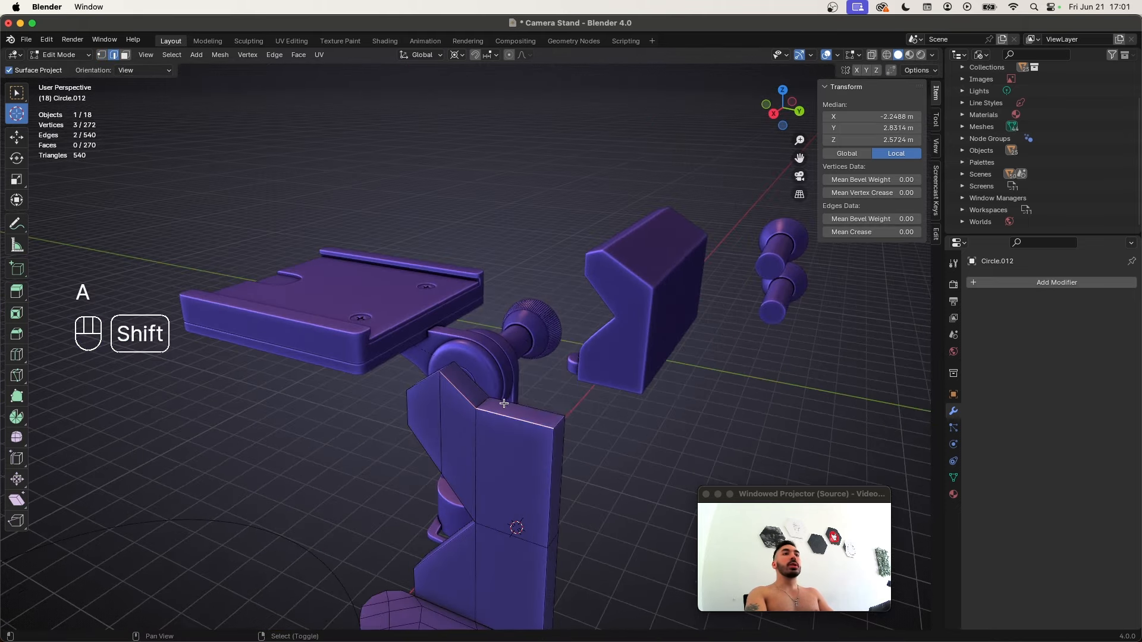
shift+right_click(503, 401)
middle_drag(467, 384, 282, 317)
key(w)
mouse_move(250, 260)
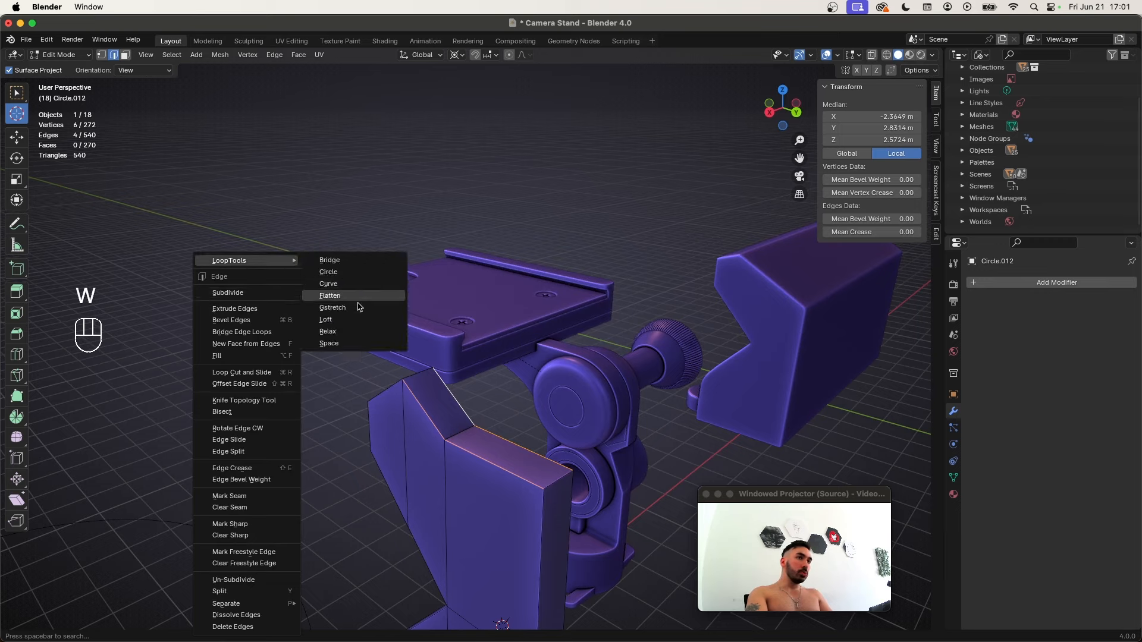
click(356, 308)
Set the 3D cursor at the peak and scale the four top vertices behind it along Z to steepen the slope
middle_drag(515, 471, 583, 453)
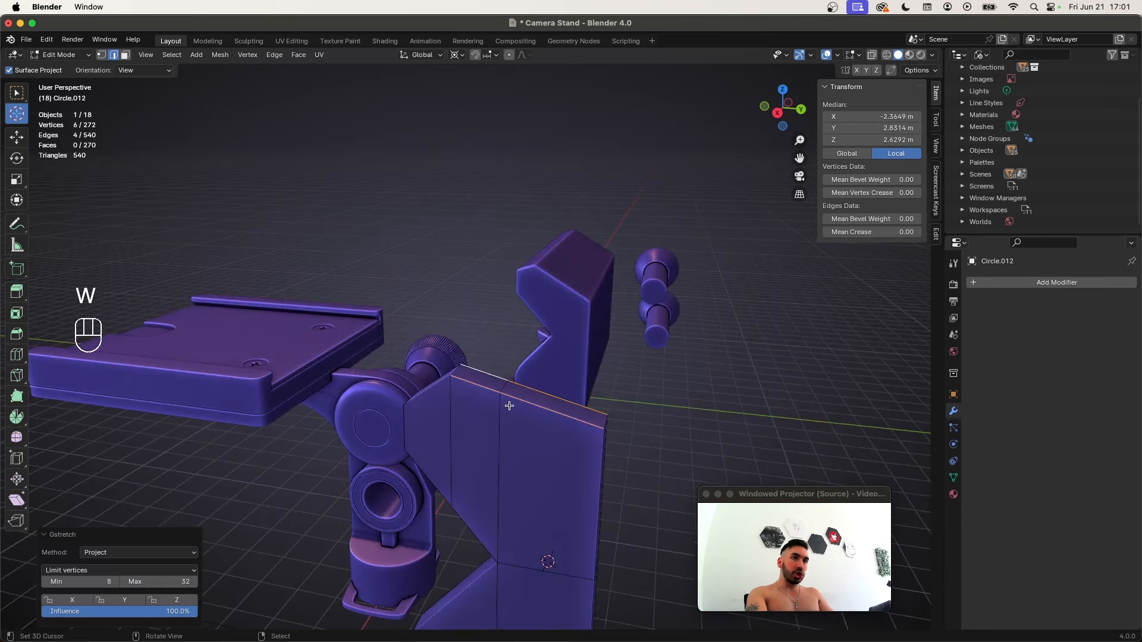
middle_drag(507, 405, 517, 398)
key(1)
right_click(470, 361)
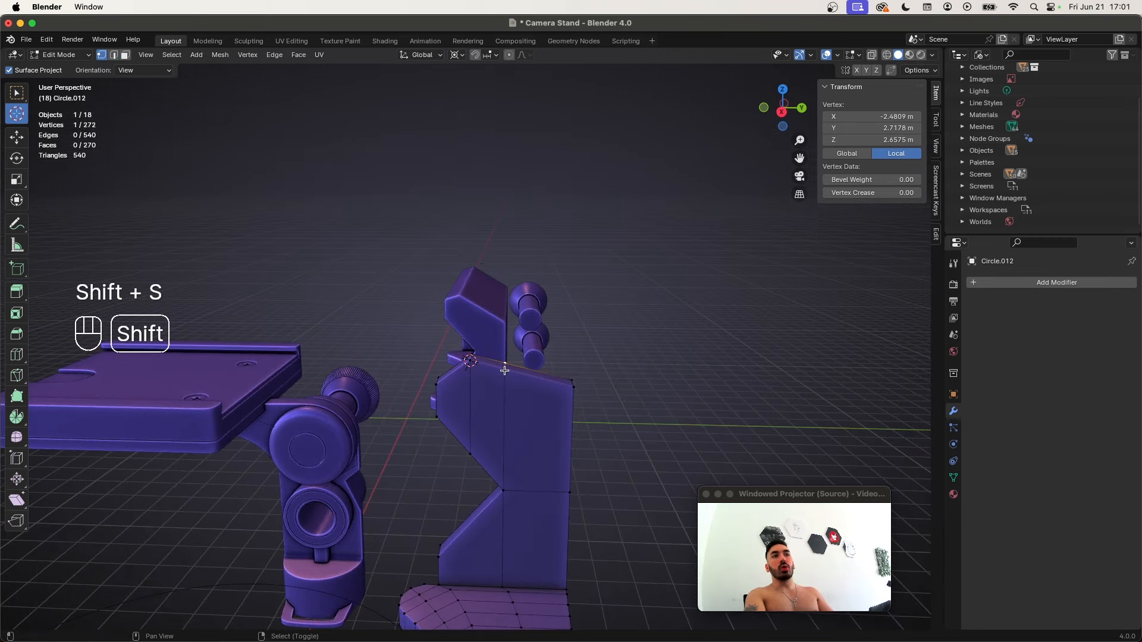
shift+click(509, 373)
shift+right_click(572, 380)
shift+right_click(574, 389)
key(s)
key(z)
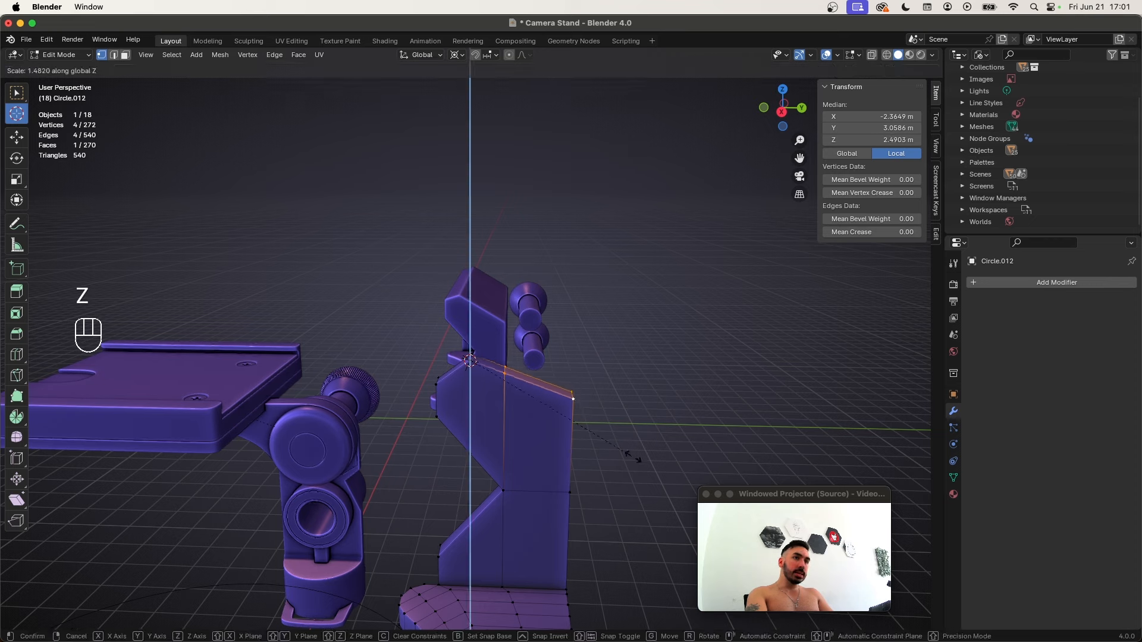
click(678, 511)
middle_drag(519, 466, 528, 439)
key(s)
key(z)
click(543, 453)
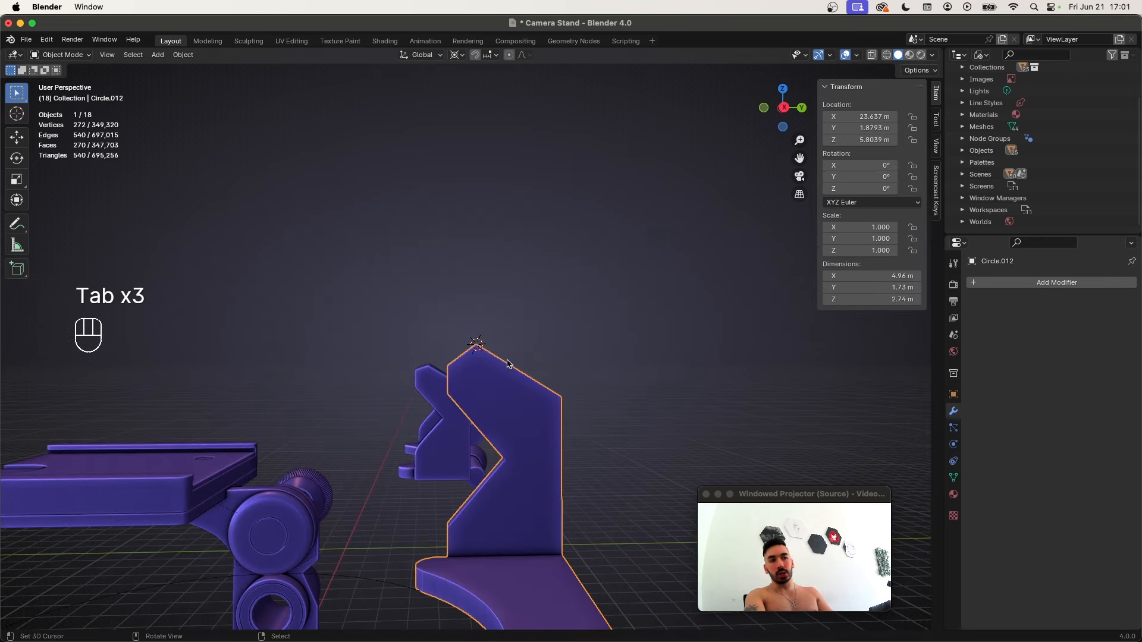
Set the 3D cursor at the side wall's foot vertex and select the base plate's lengthwise edge row starting there
key(Tab)
key(shift+s)
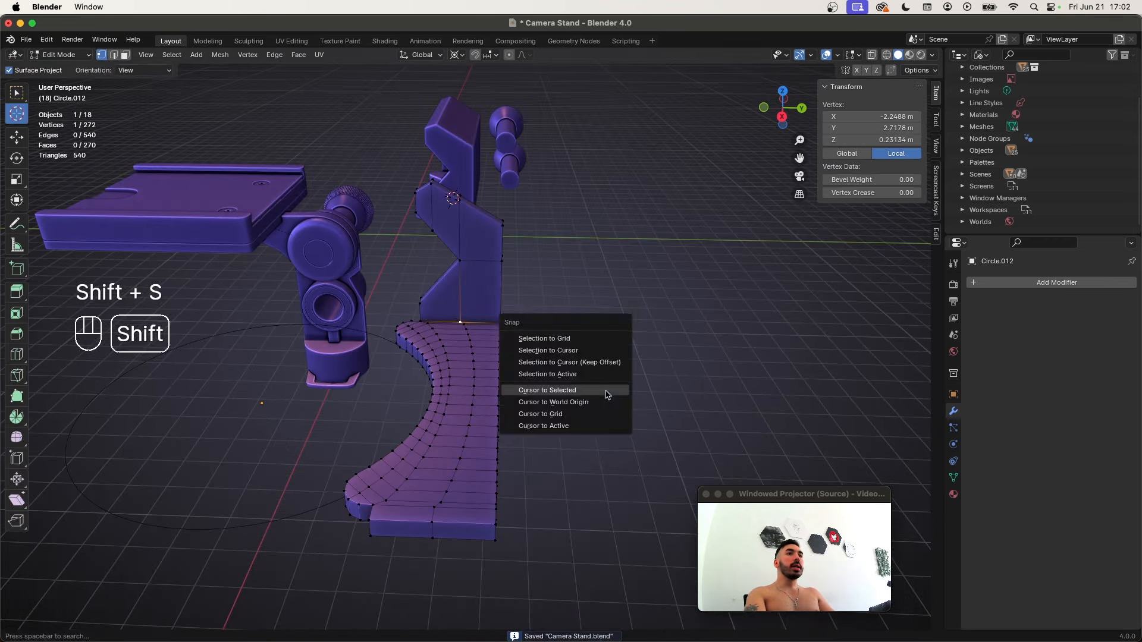
click(607, 392)
shift+super+right_click(430, 517)
Try to flatten the selected base plate row along Y at the 3D cursor with a scale of 0
key(s)
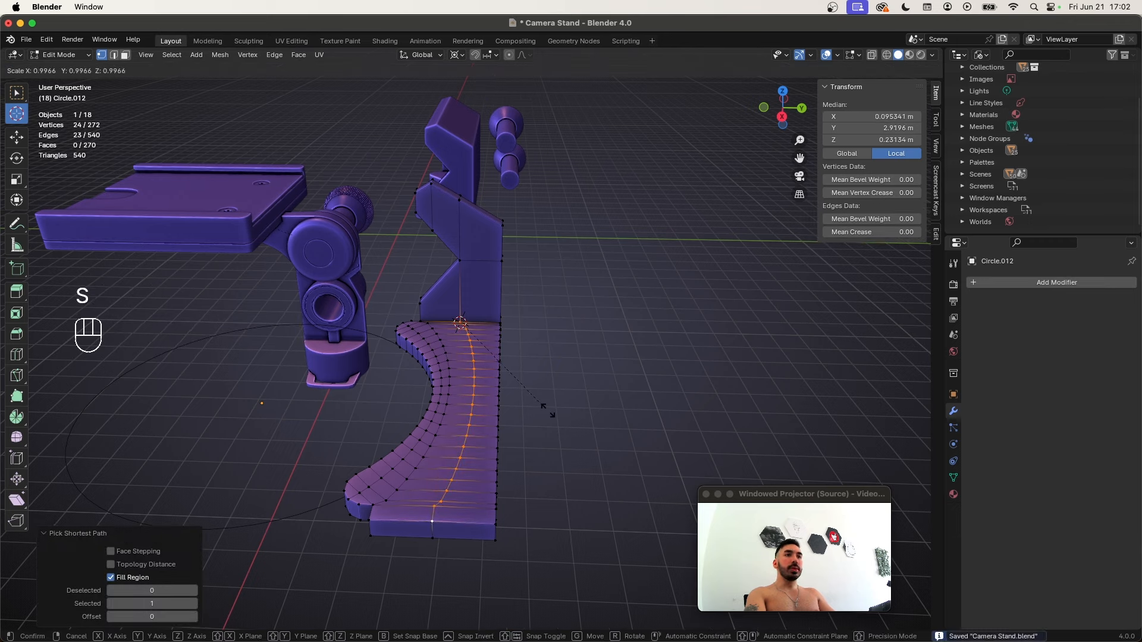
key(x)
key(y)
key(0)
click(544, 409)
scroll(474, 404, up, 2)
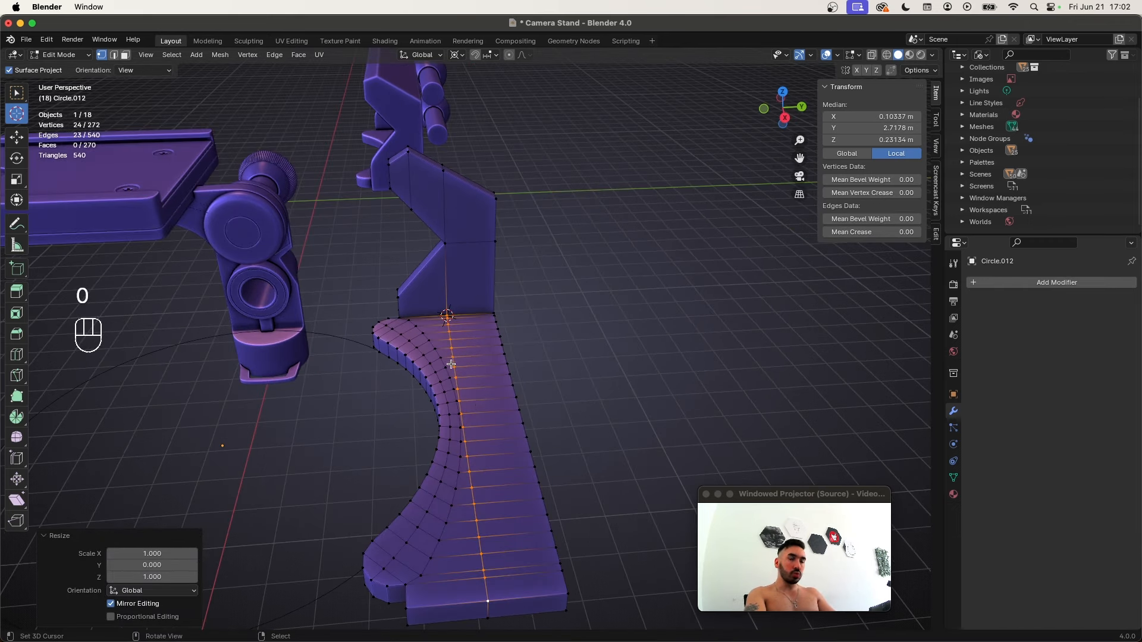
Undo the flattening and scale the base plate's edge row to 0.268 along Y about the 3D cursor
key(super+z)
key(s)
key(y)
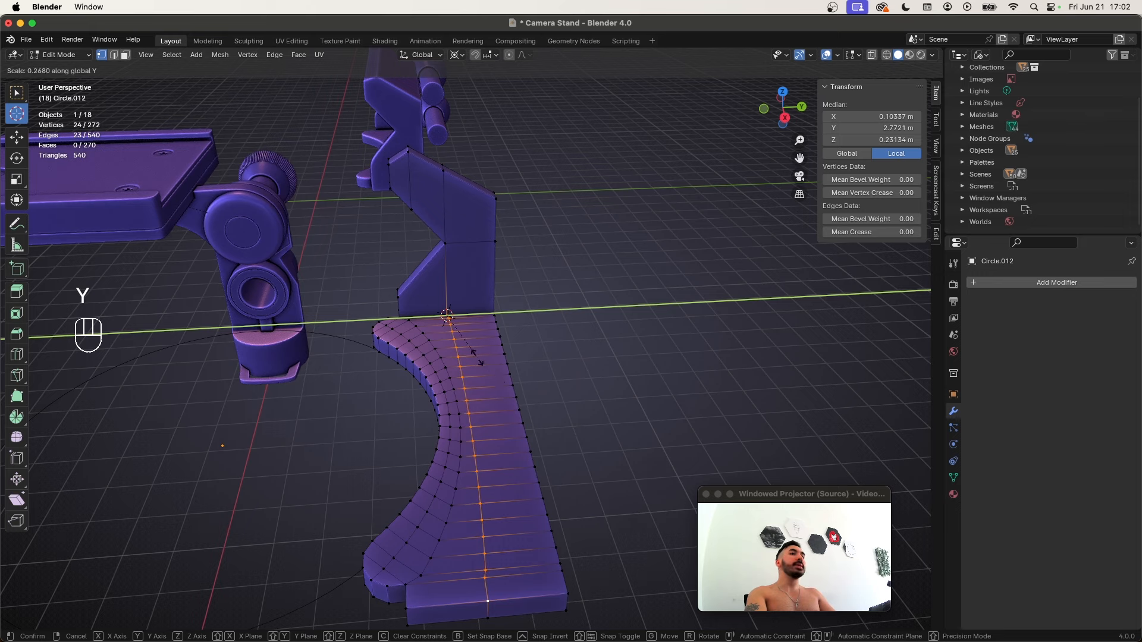
click(478, 359)
middle_drag(478, 359, 453, 390)
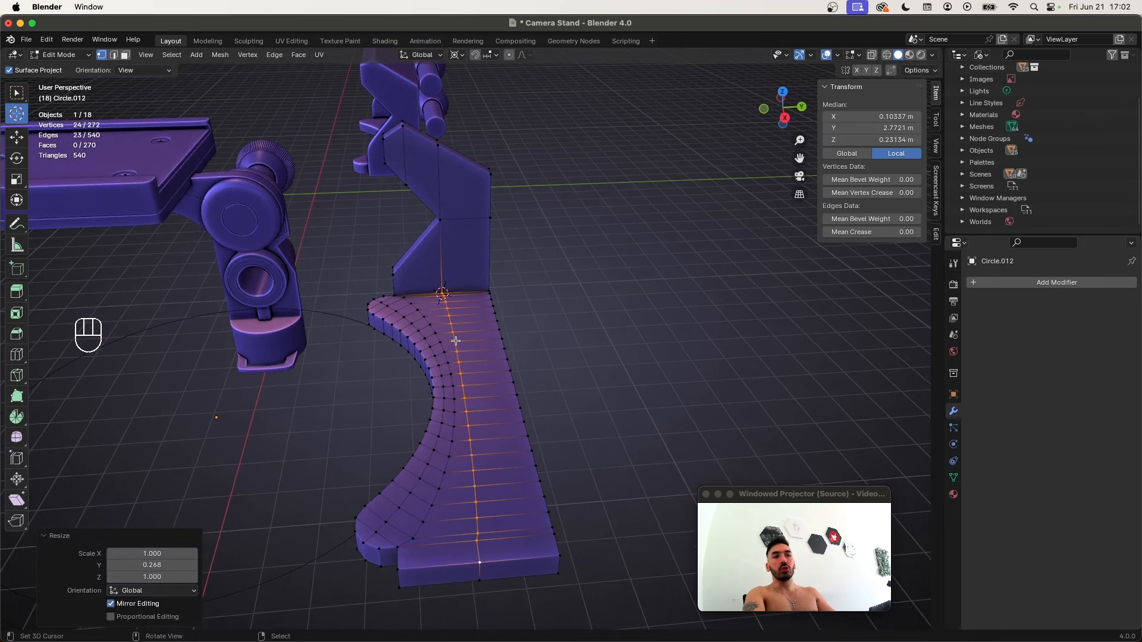
key(a)
key(a)
middle_drag(452, 379, 420, 285)
key(Tab)
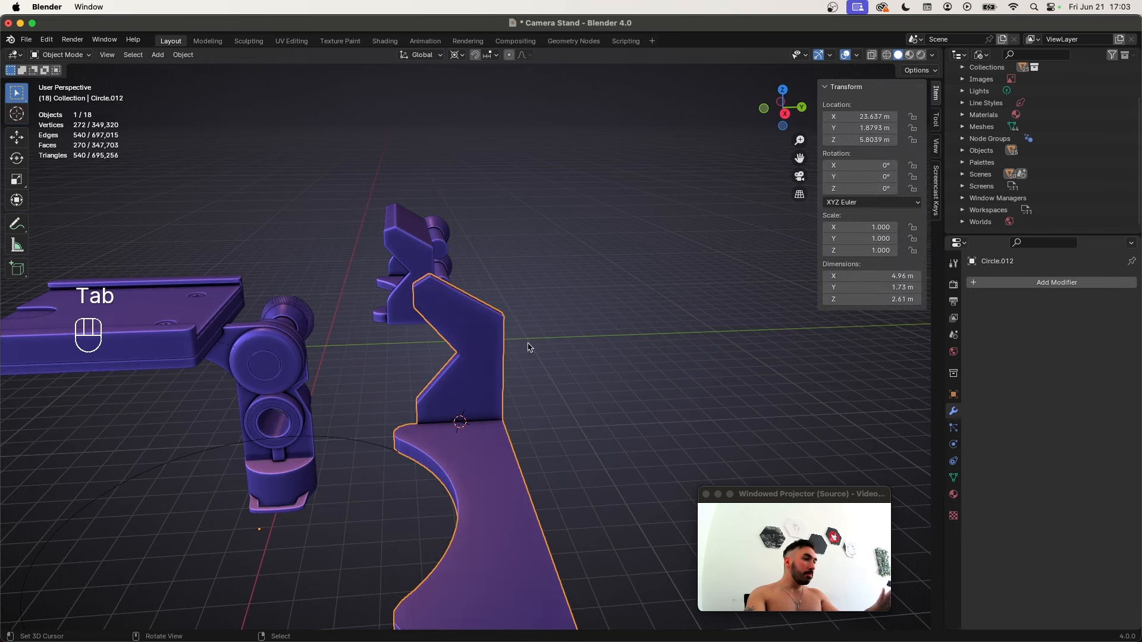
Knife-cut the side wall's outer face diagonally from its front corner vertex to the back edge, parallel to the sloped top
key(Tab)
key(a)
key(a)
middle_drag(528, 347, 446, 323)
key(k)
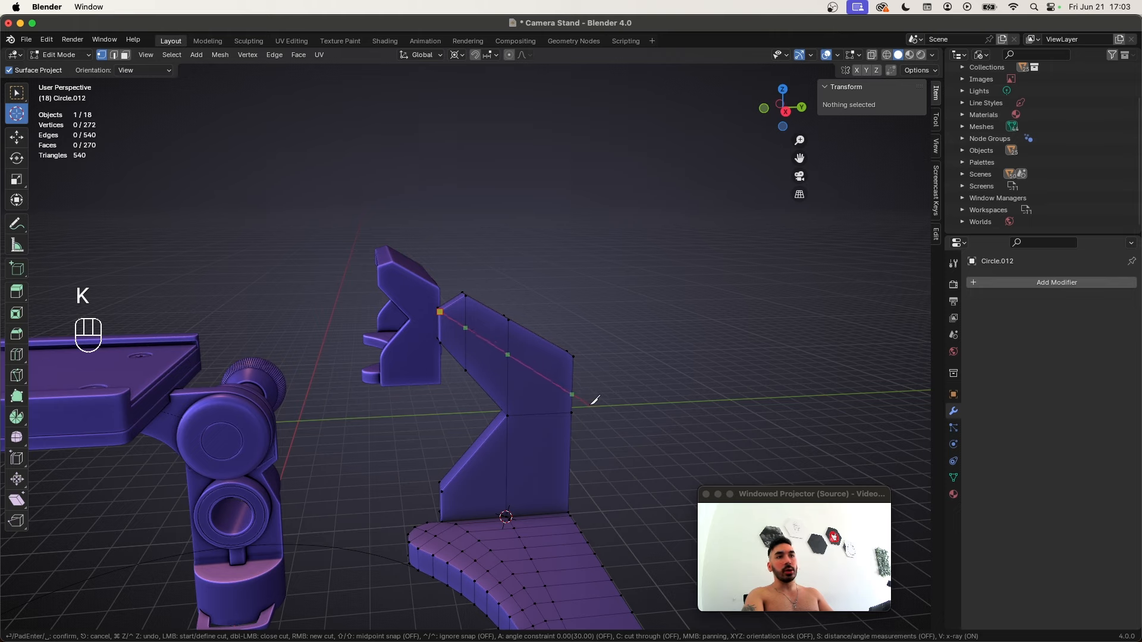
key(Return)
middle_drag(574, 383, 491, 308)
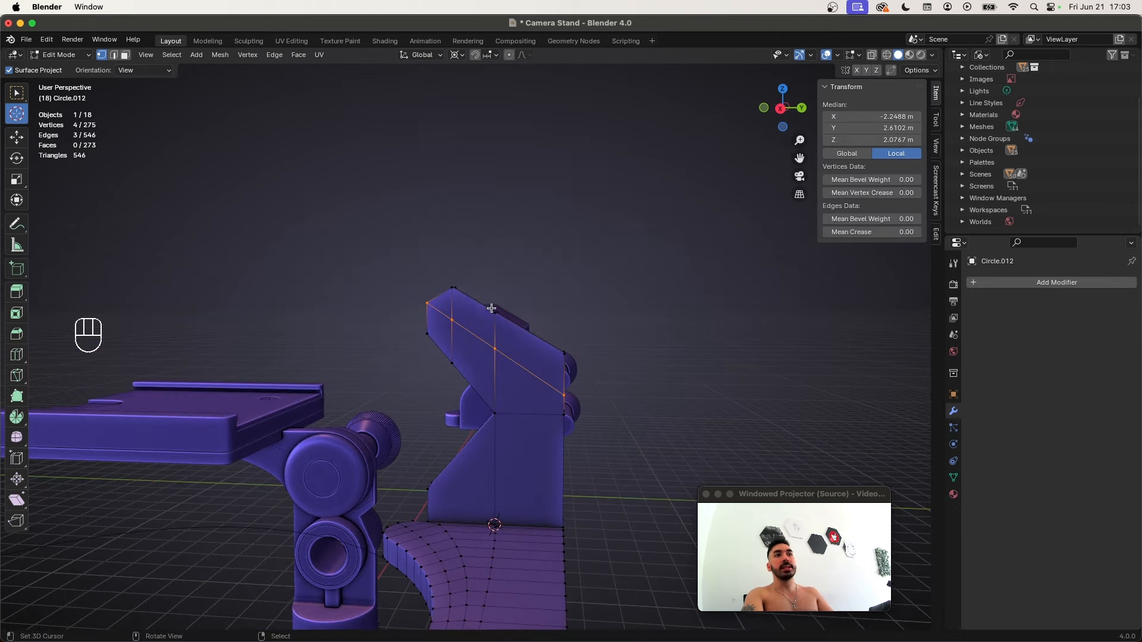
middle_drag(527, 345, 465, 304)
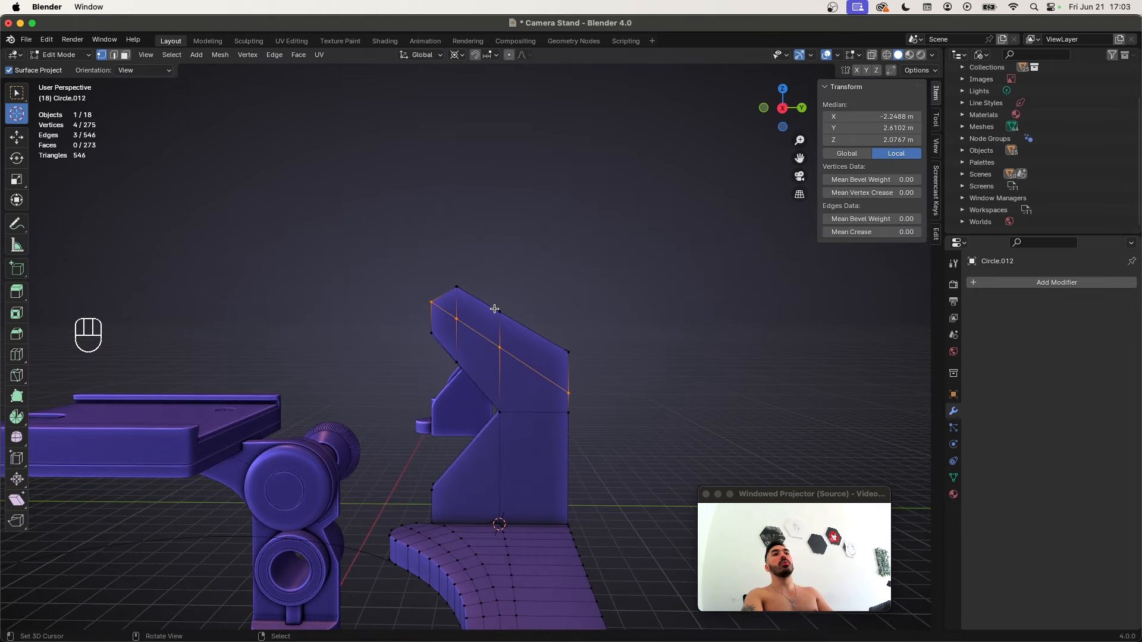
middle_drag(525, 428, 476, 357)
Try to straighten the side wall's new diagonal edges with LoopTools Gstretch
key(2)
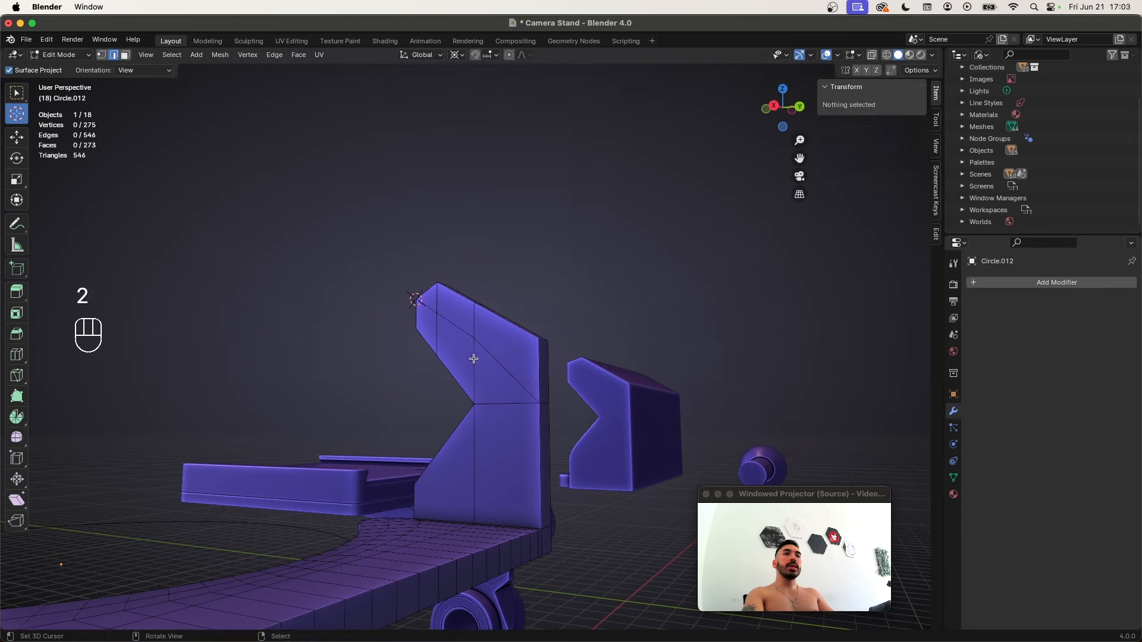
shift+super+click(489, 348)
key(w)
mouse_move(578, 255)
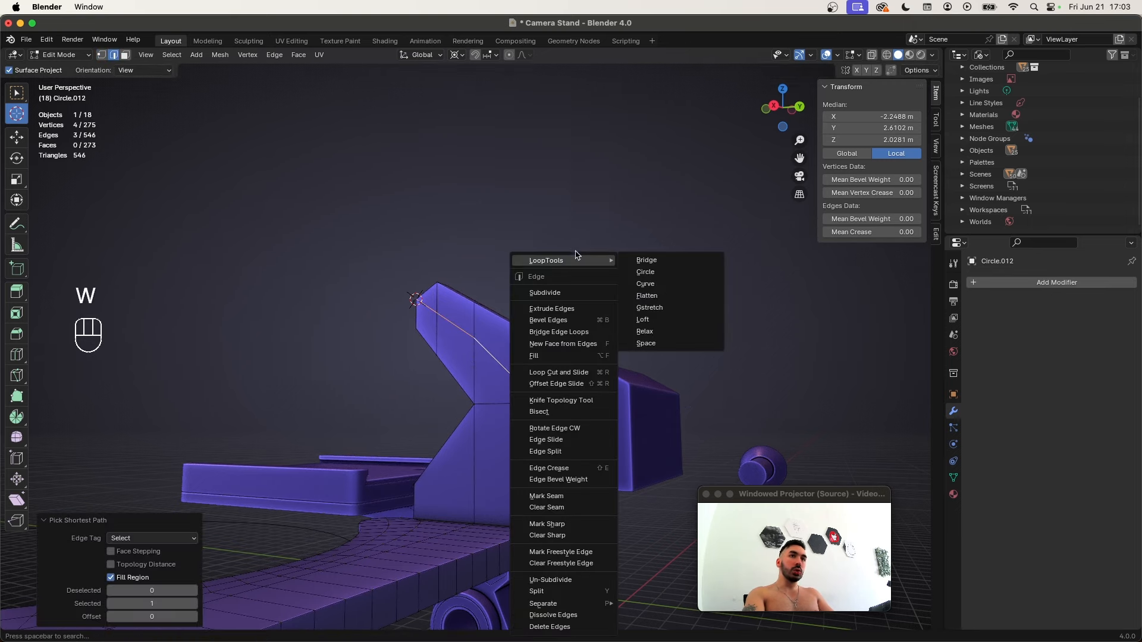
click(646, 308)
middle_drag(475, 341, 491, 352)
key(a)
key(a)
middle_drag(571, 377, 525, 383)
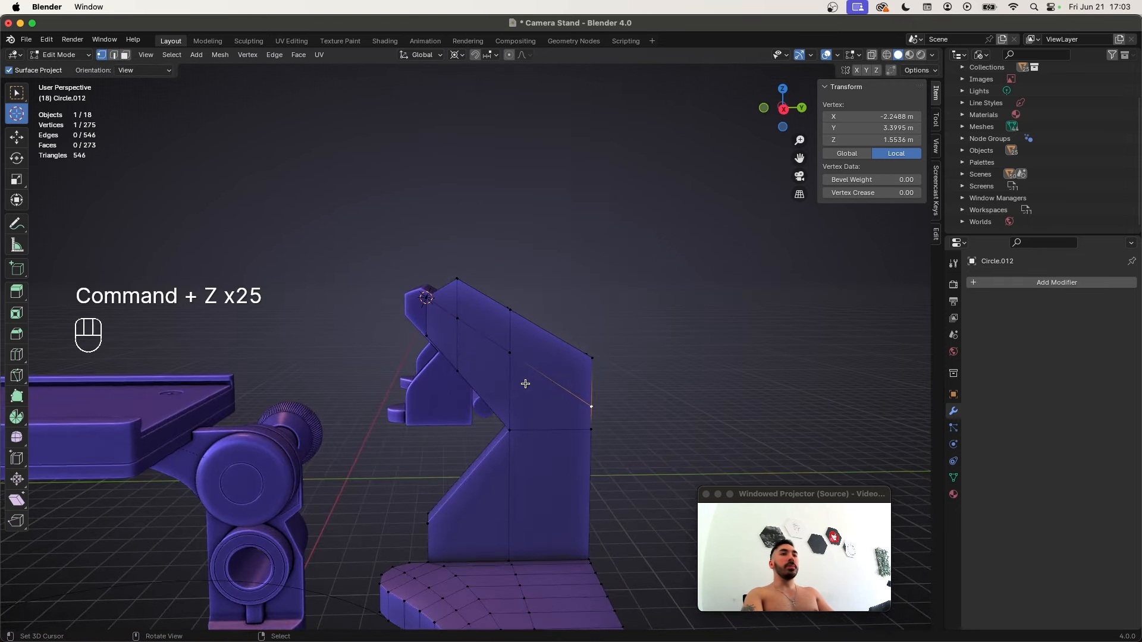
Try to slide the diagonal cut's rear vertex along the side wall's back edge
key(g)
key(g)
click(569, 421)
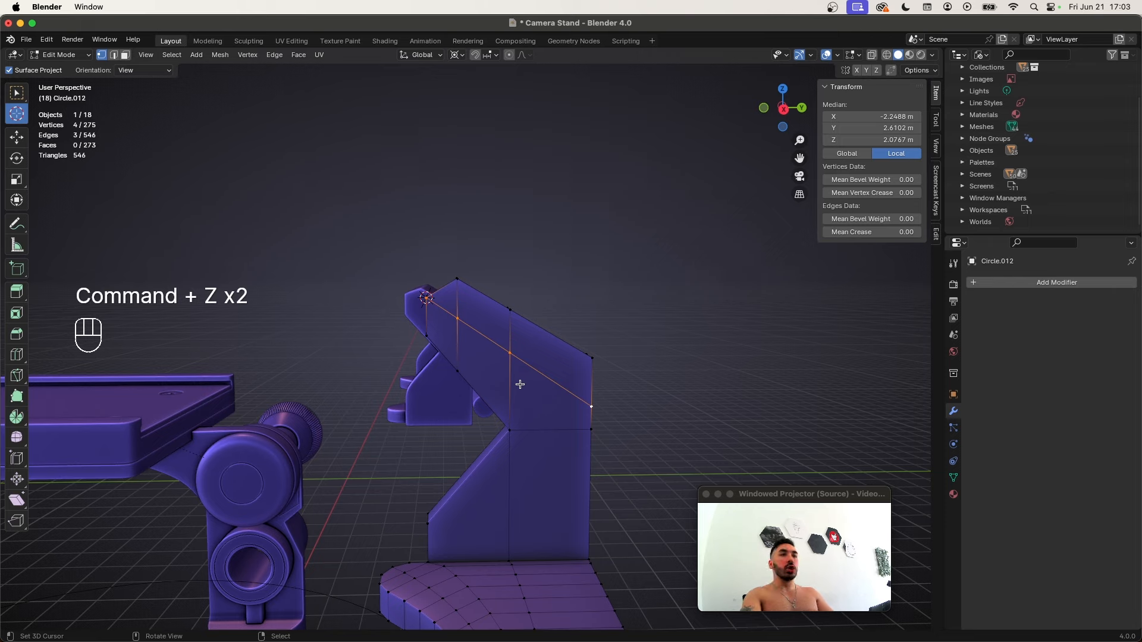
Add a vertical edge loop through the side wall and base plate close to their back edge
key(Tab)
key(super+r)
click(519, 358)
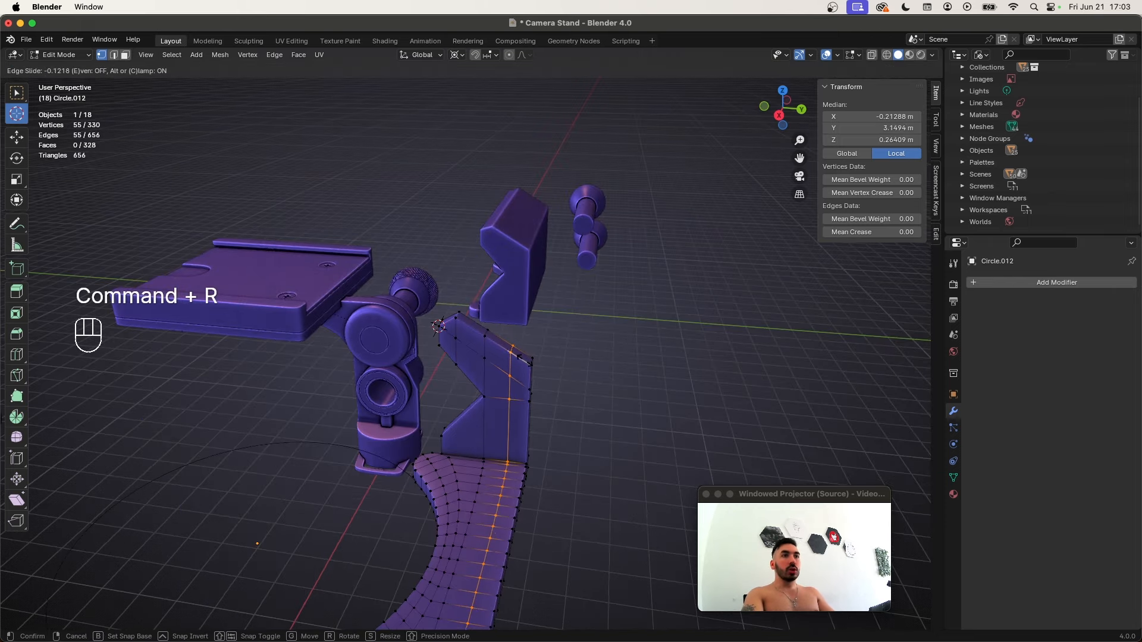
click(531, 365)
Select the strip of faces along the side wall's sloped top and the bracket's back edge and delete them
key(3)
middle_drag(531, 365, 553, 369)
shift+super+click(556, 371)
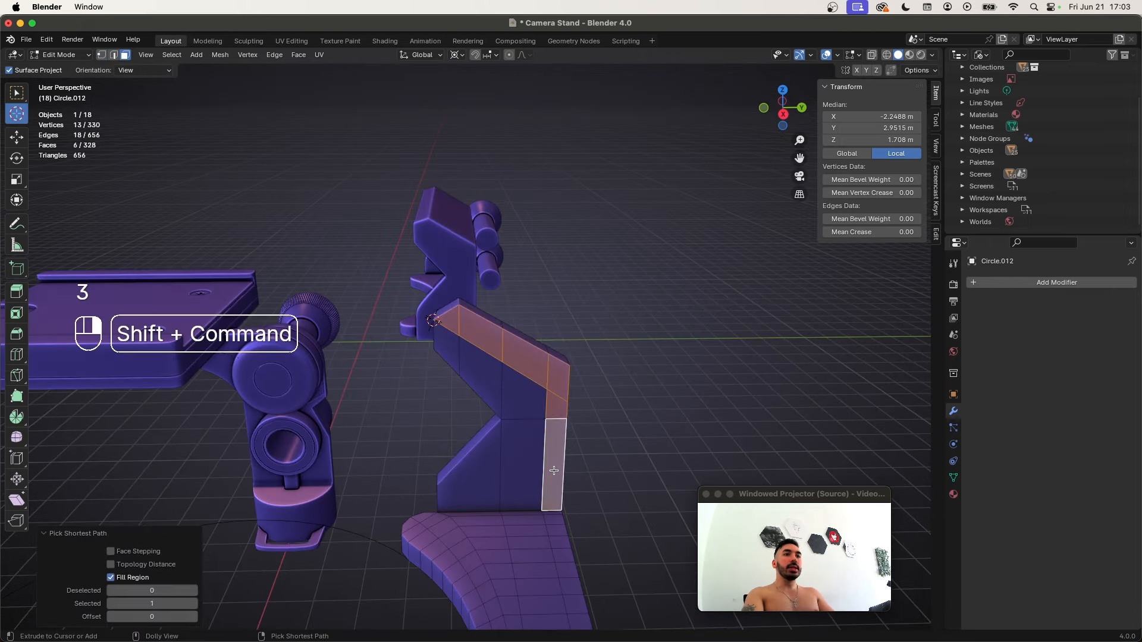
middle_drag(554, 470, 484, 364)
key(x)
click(632, 336)
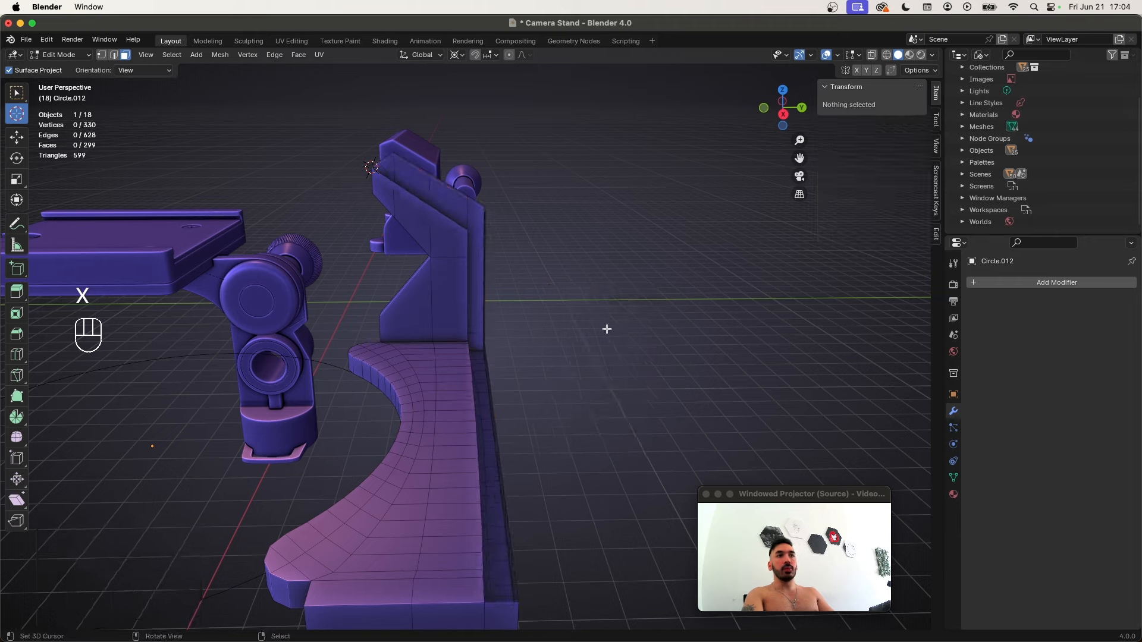
In wireframe, box-select the half of the bracket away from the side wall and delete it, restoring solid shading
middle_drag(607, 326, 654, 357)
key(shift+z)
key(b)
drag(413, 329, 699, 468)
key(x)
click(594, 331)
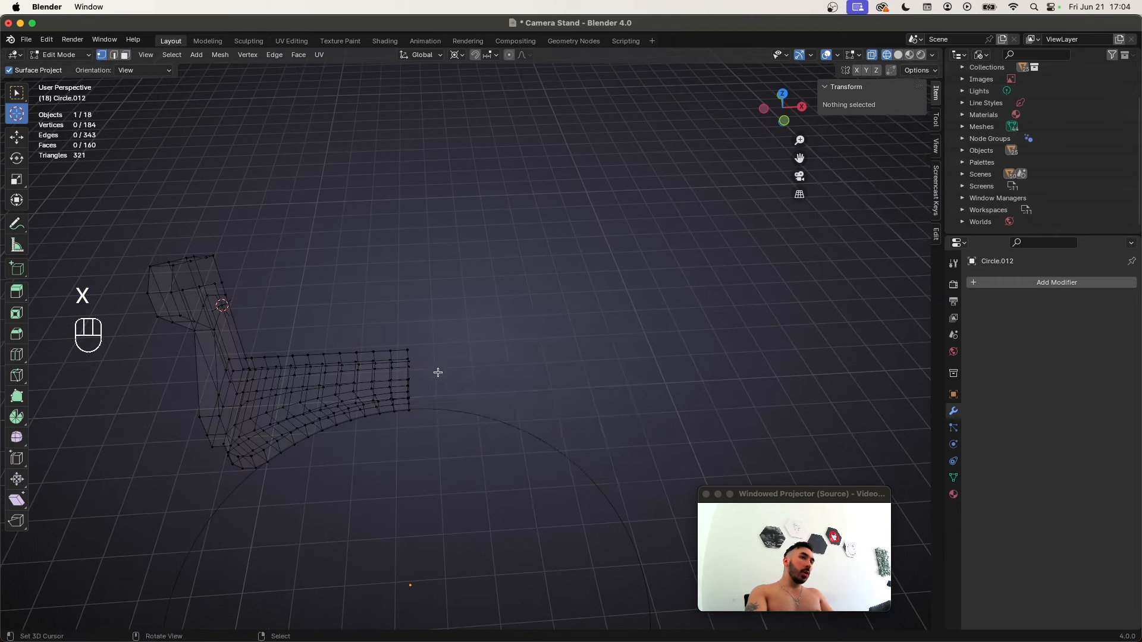
key(shift+z)
Set the 3D cursor at the side wall's inner back vertex level with the notch
middle_drag(439, 375, 528, 349)
shift+scroll(446, 301, up, 5)
shift+scroll(446, 301, up, 3)
click(438, 237)
key(shift+s)
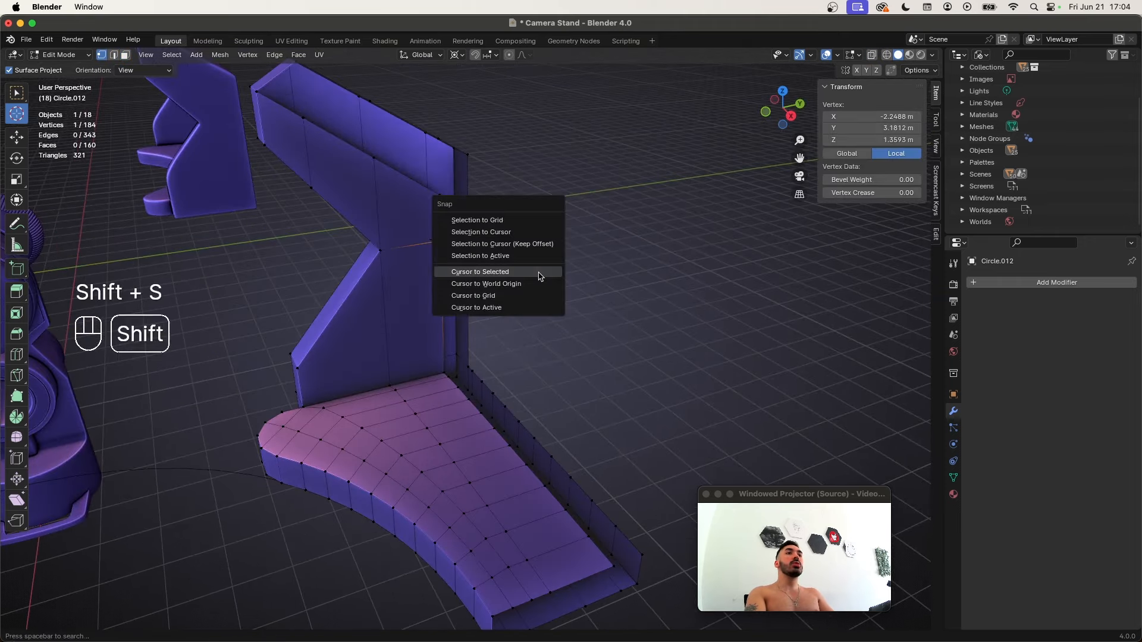
click(482, 267)
middle_drag(482, 268, 535, 393)
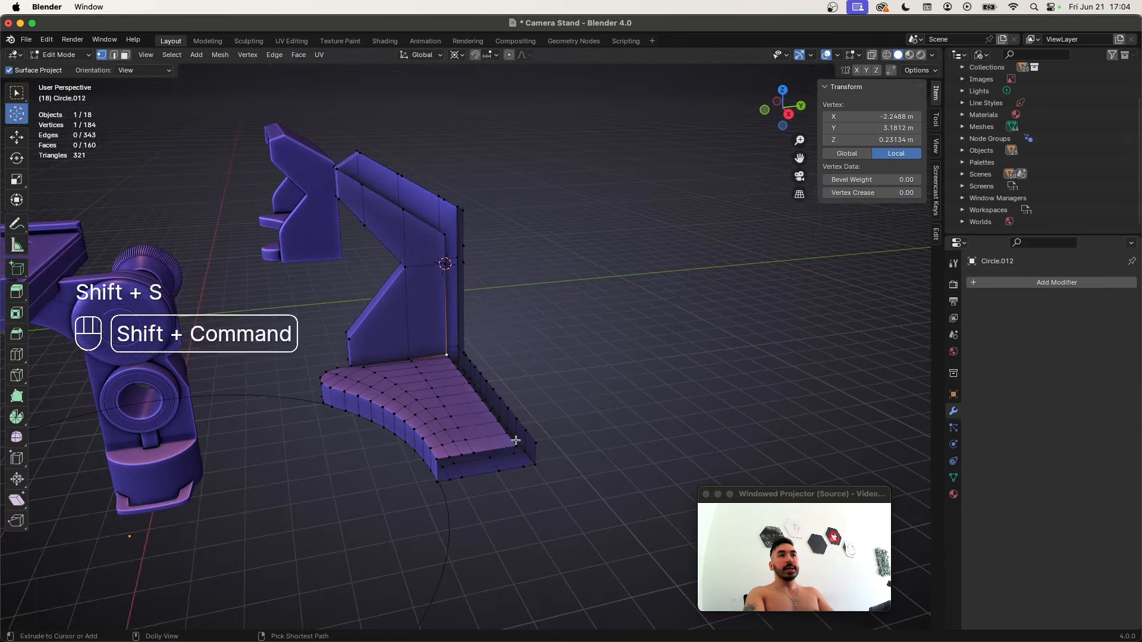
Extrude the base plate's inner back edge row upward and flatten it to the 3D cursor's height with Z scale 0
shift+super+click(521, 389)
key(e)
key(z)
click(576, 387)
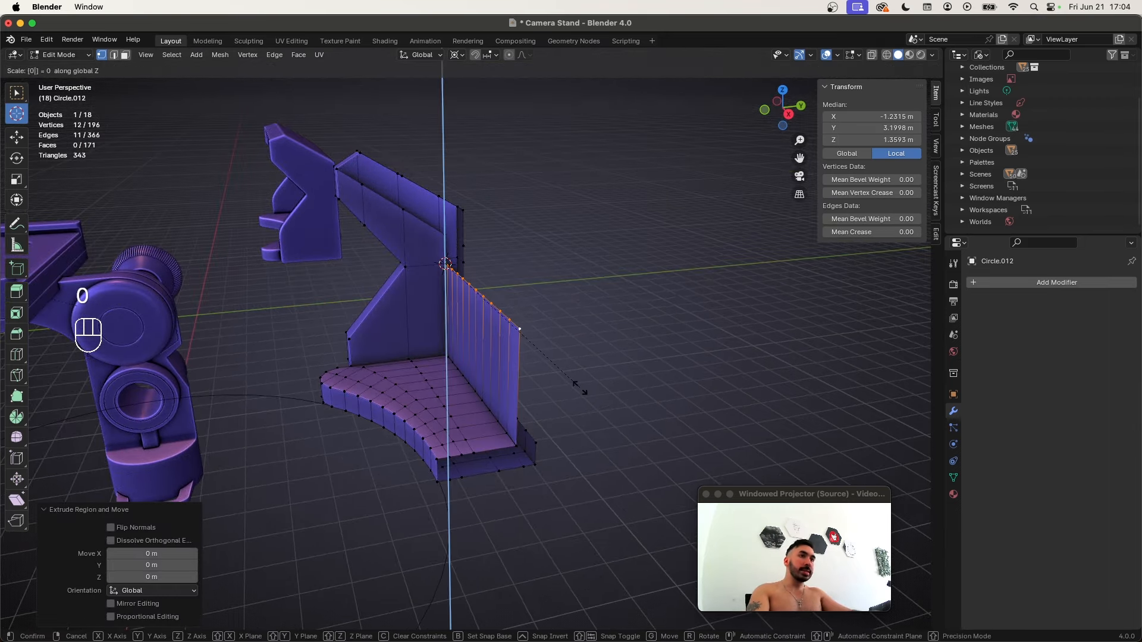
key(s)
key(z)
key(0)
click(438, 310)
Set the 3D cursor at the side wall's upper inner corner, extrude the back wall's top row again and flatten it to that height
scroll(462, 357, up, 3)
middle_drag(462, 357, 462, 275)
key(shift+s)
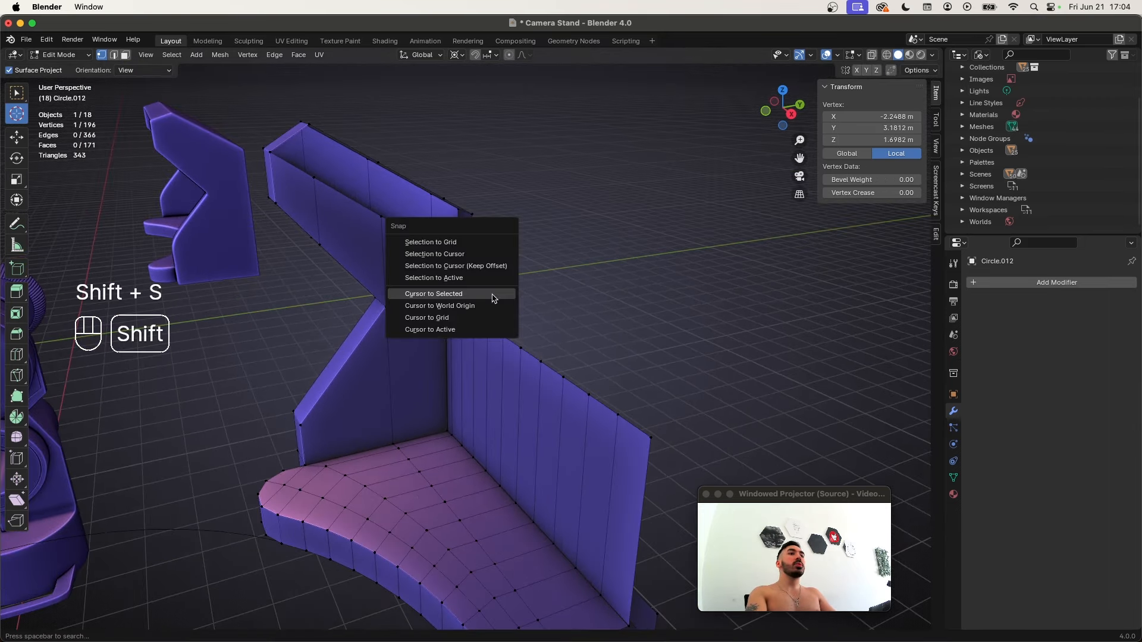
click(458, 293)
key(e)
click(525, 349)
key(s)
key(z)
key(0)
click(414, 233)
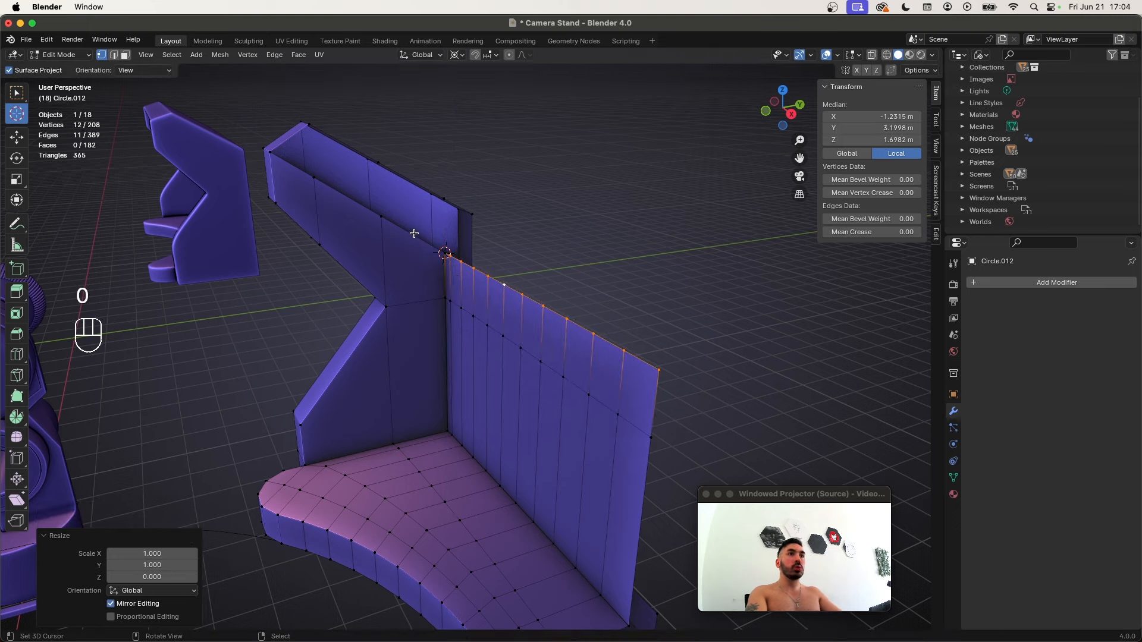
Select the side wall's inner sloped edges and space their vertices evenly with LoopTools Space
scroll(436, 248, down, 5)
key(super+z)
key(super+z)
key(super+z)
key(super+z)
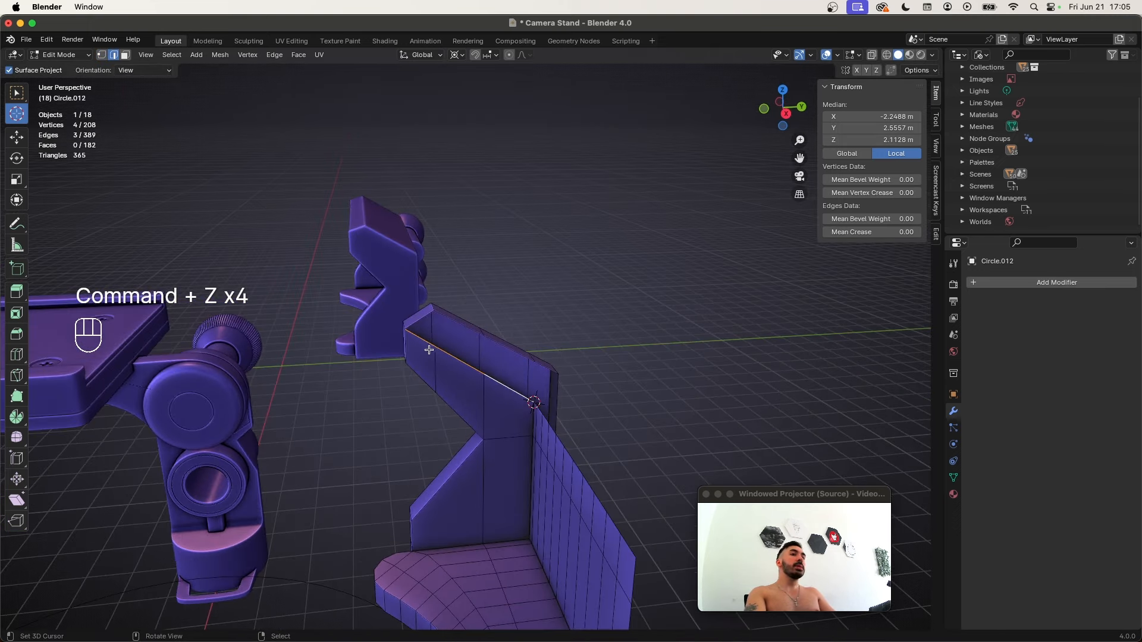
shift+super+click(493, 383)
key(w)
mouse_move(624, 269)
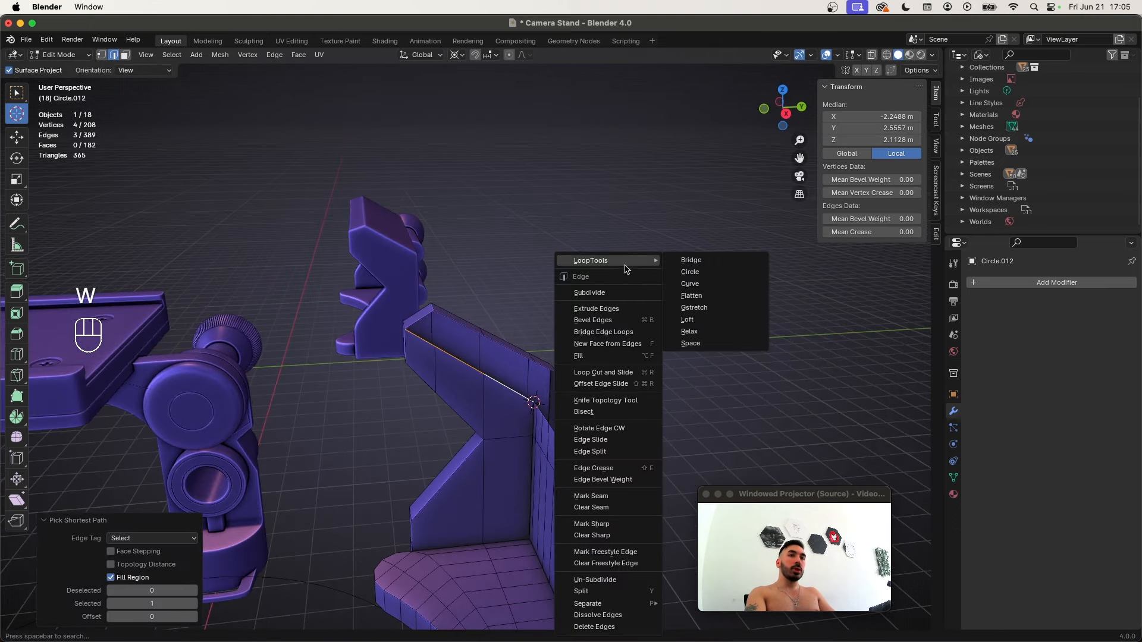
click(682, 343)
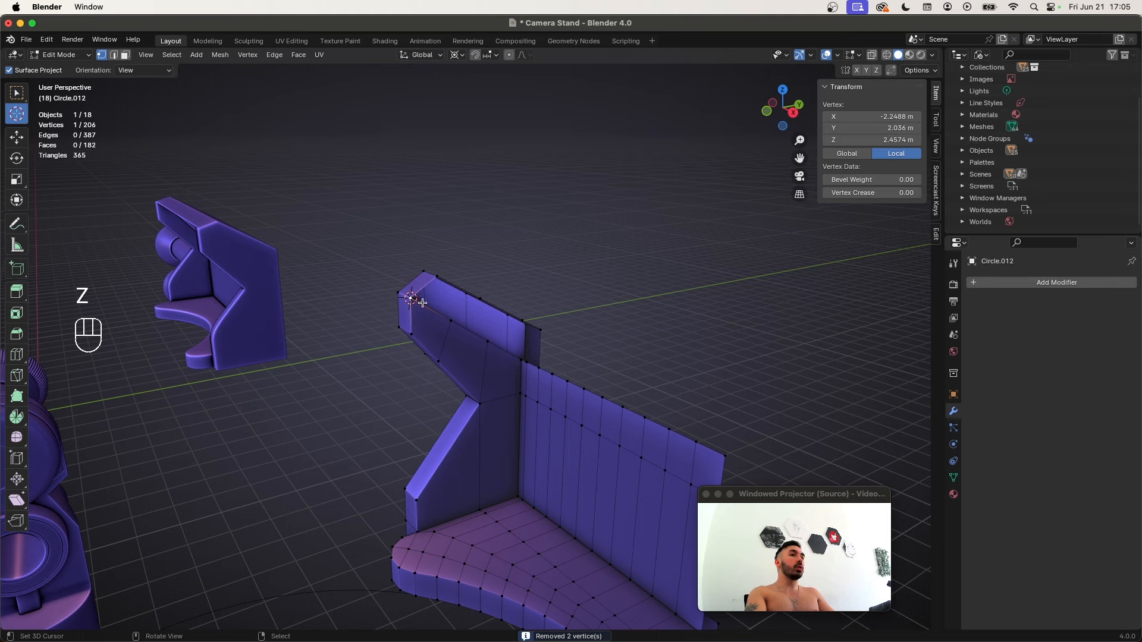
Extrude the back wall's top edge row and collapse it in Y and Z onto the 3D cursor at the side wall's front corner
shift+super+click(714, 457)
middle_drag(714, 457, 627, 377)
key(e)
key(s)
key(shift+x)
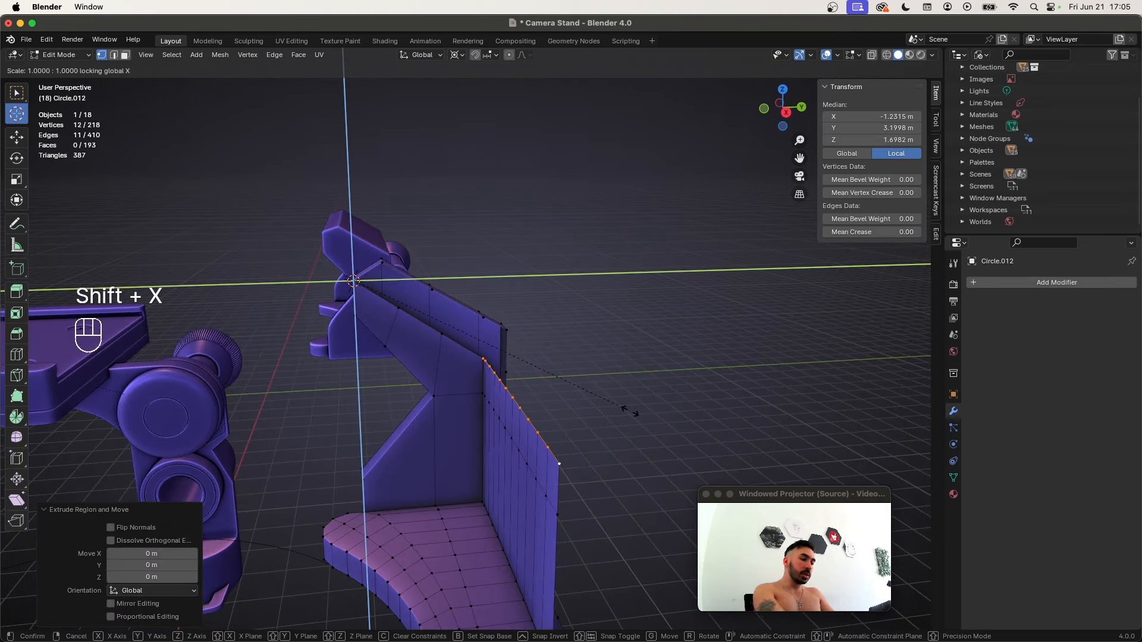
key(0)
key(Return)
middle_drag(629, 411, 371, 345)
middle_drag(414, 402, 375, 554)
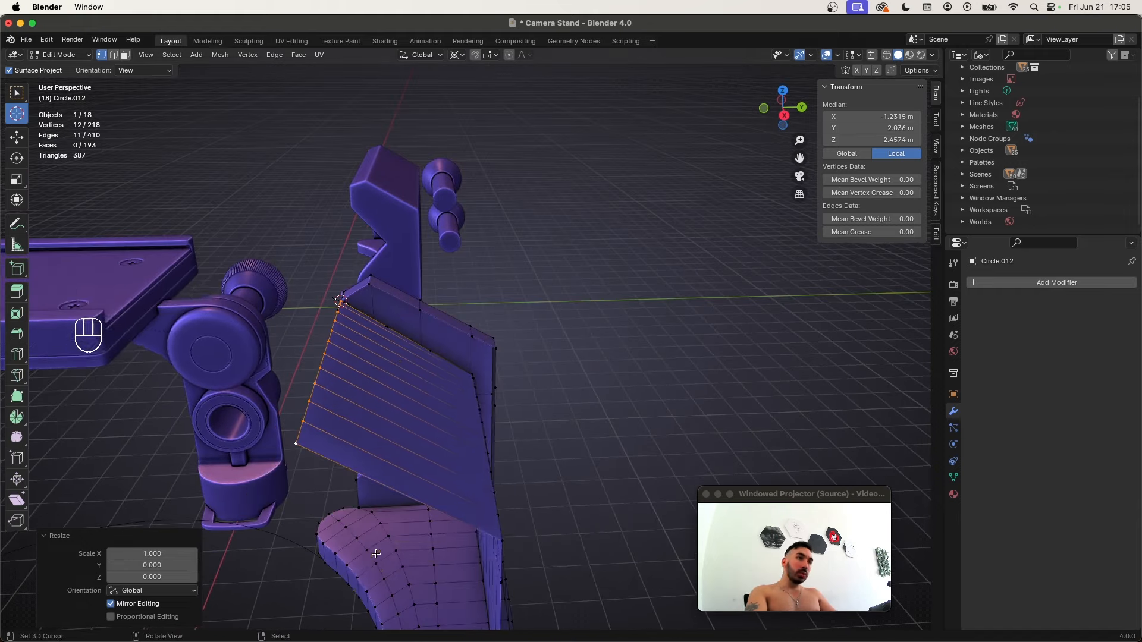
Add two lengthwise edge loops across the inner sloped surface and merge the mesh's overlapping vertices
click(397, 471)
key(a)
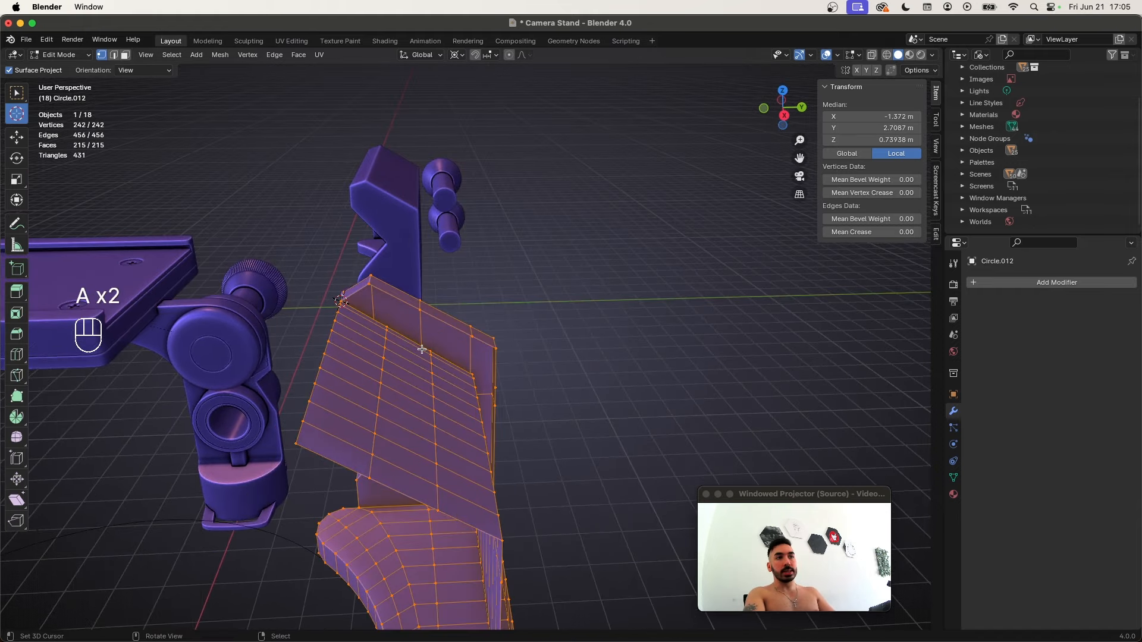
key(shift+w)
middle_drag(395, 466, 429, 292)
Select the edges along the side wall's sloped top and space their vertices evenly with LoopTools Space
key(2)
click(390, 280)
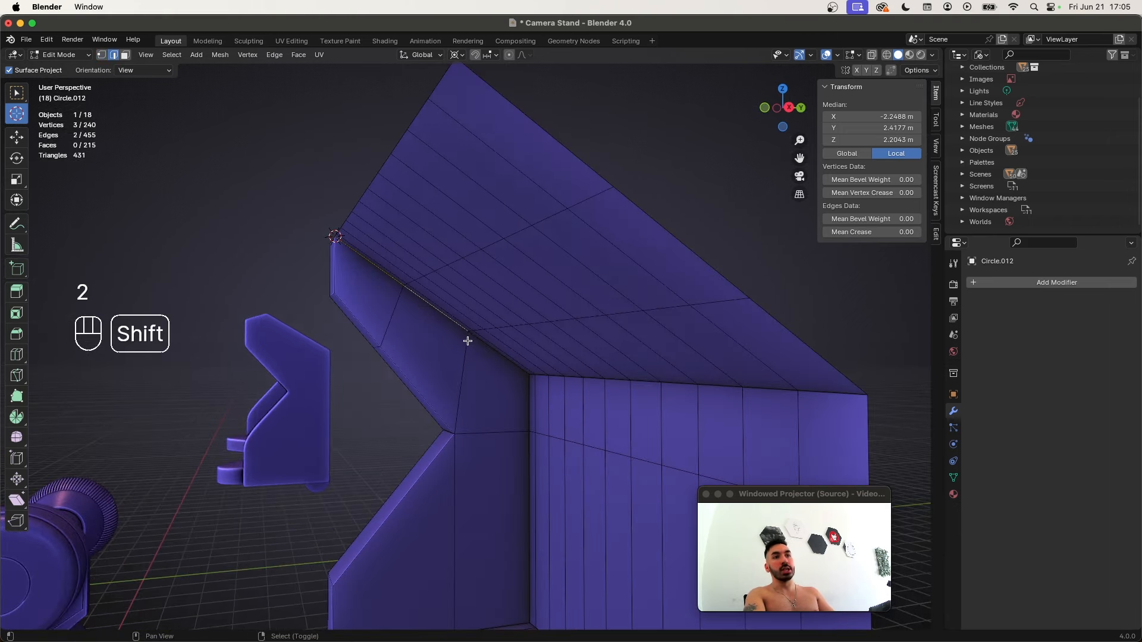
key(super+z)
key(w)
mouse_move(611, 262)
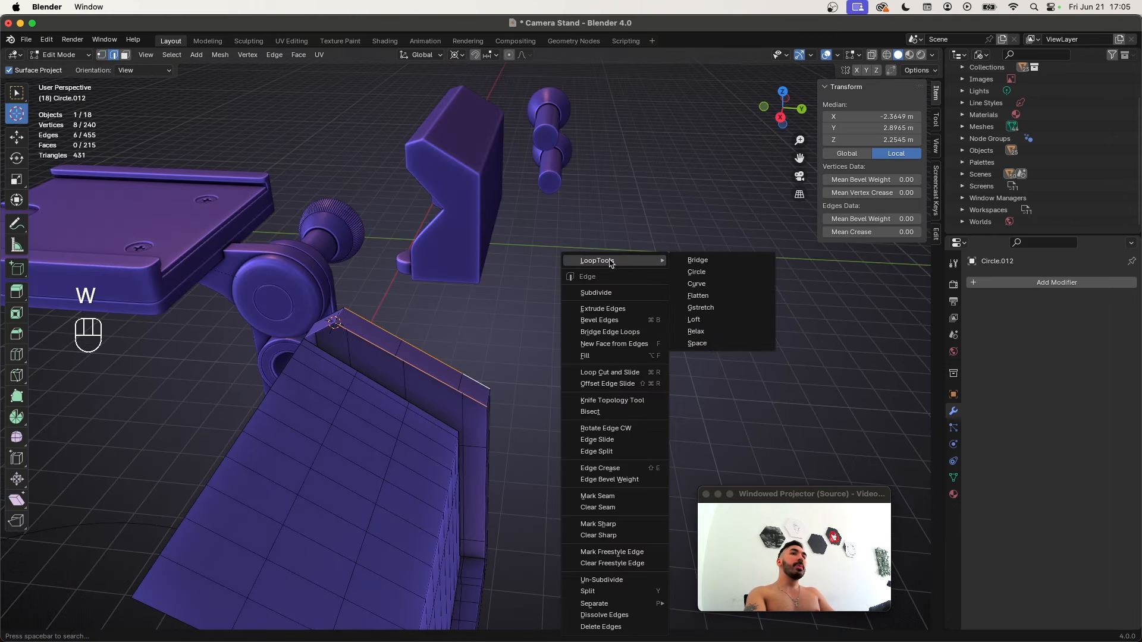
click(725, 349)
Extrude the sloped surface's front edge row and collapse it in Y and Z onto the 3D cursor at the side wall's peak
middle_drag(441, 357, 460, 370)
key(e)
right_click(467, 377)
key(s)
key(shift+x)
key(0)
click(468, 379)
key(1)
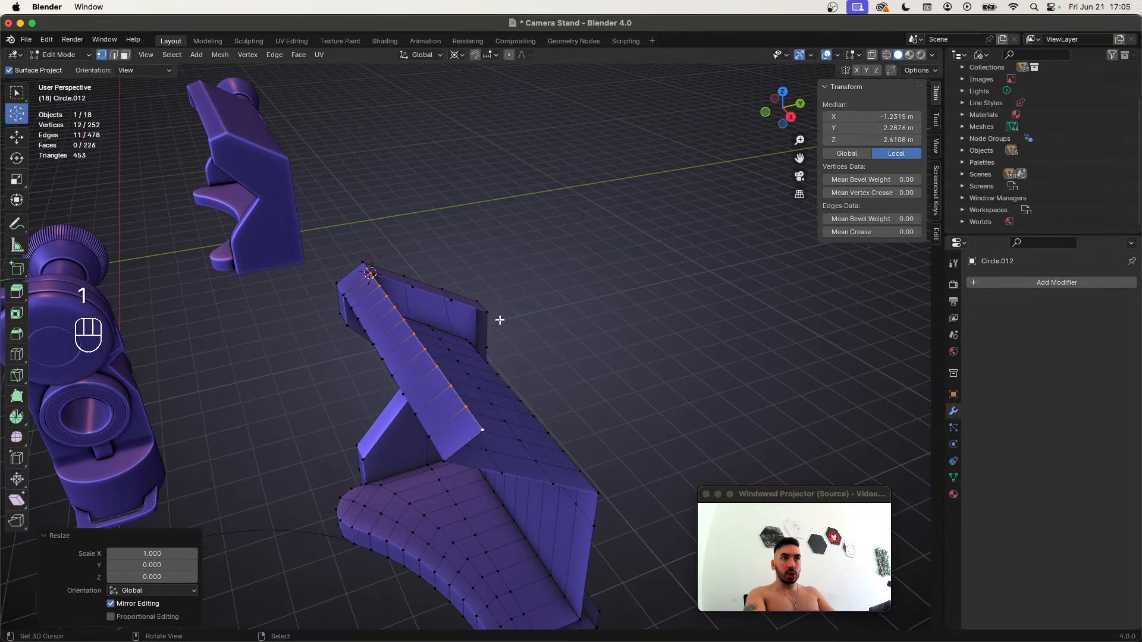
Set the 3D cursor at the side wall's rear top corner and extrude the peak edge row to it by scaling Y and Z to 0
right_click(489, 313)
key(shift+s)
click(590, 383)
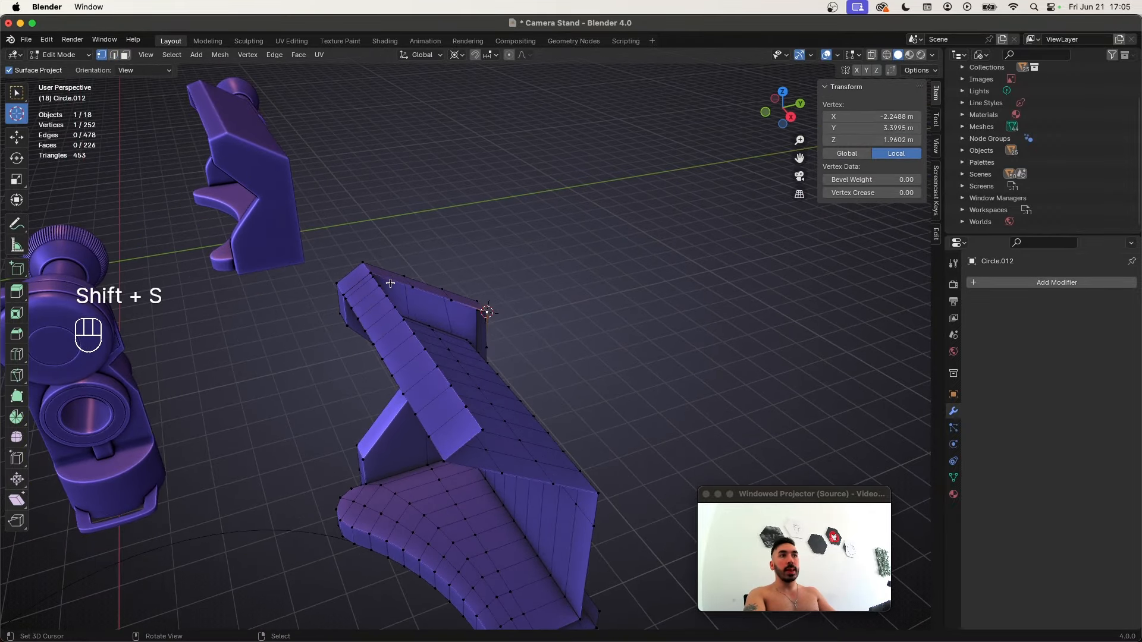
alt+click(456, 389)
key(e)
right_click(547, 397)
key(s)
key(shift+x)
key(0)
click(543, 394)
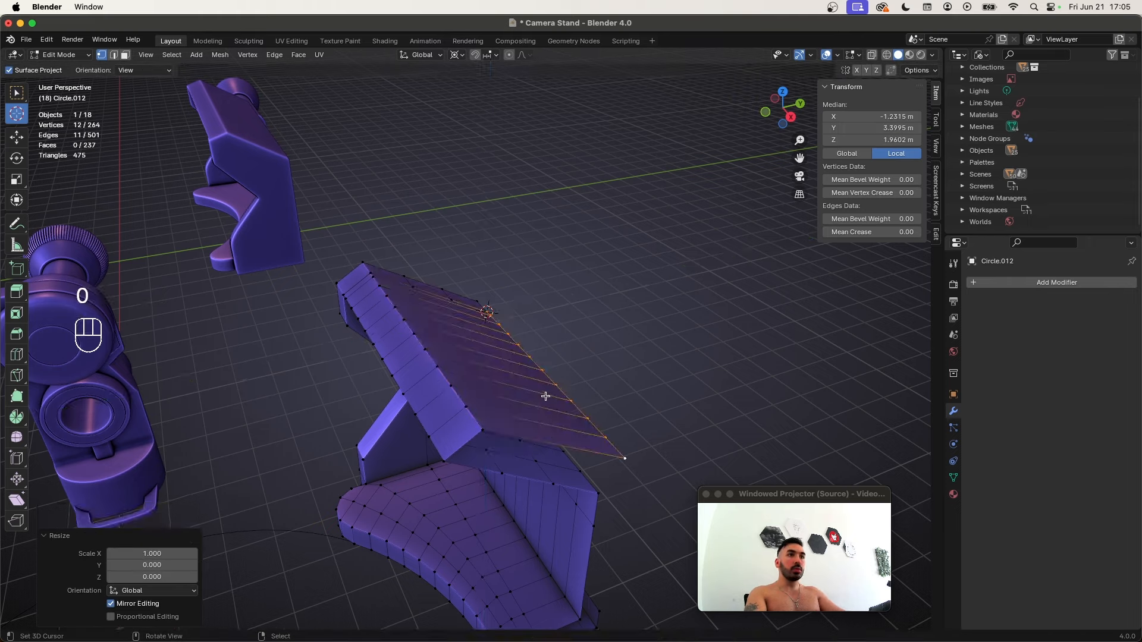
Add two lengthwise edge loops across the outer sloped top and merge all overlapping vertices of the bracket
middle_drag(543, 395, 433, 301)
scroll(406, 411, down, 3)
key(a)
key(shift+w)
key(Tab)
key(Tab)
key(a)
Connect the sloped top's rear corner to the base plate's rear corner at the centre with an edge, and divide it once
click(438, 302)
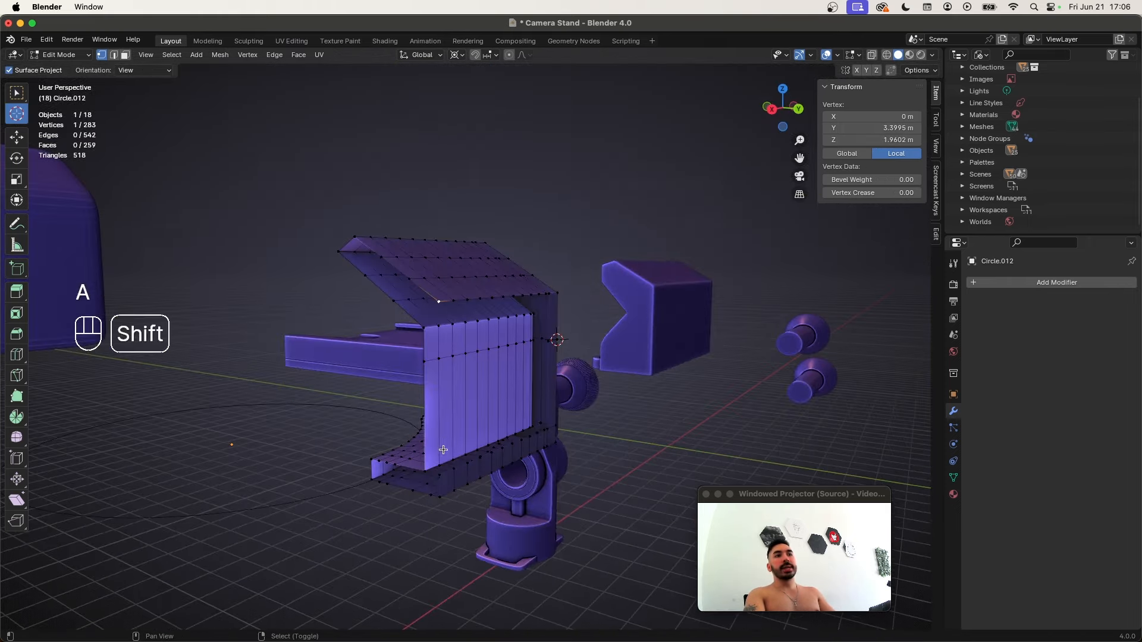
key(f)
middle_drag(448, 473, 314, 357)
key(super+r)
click(315, 358)
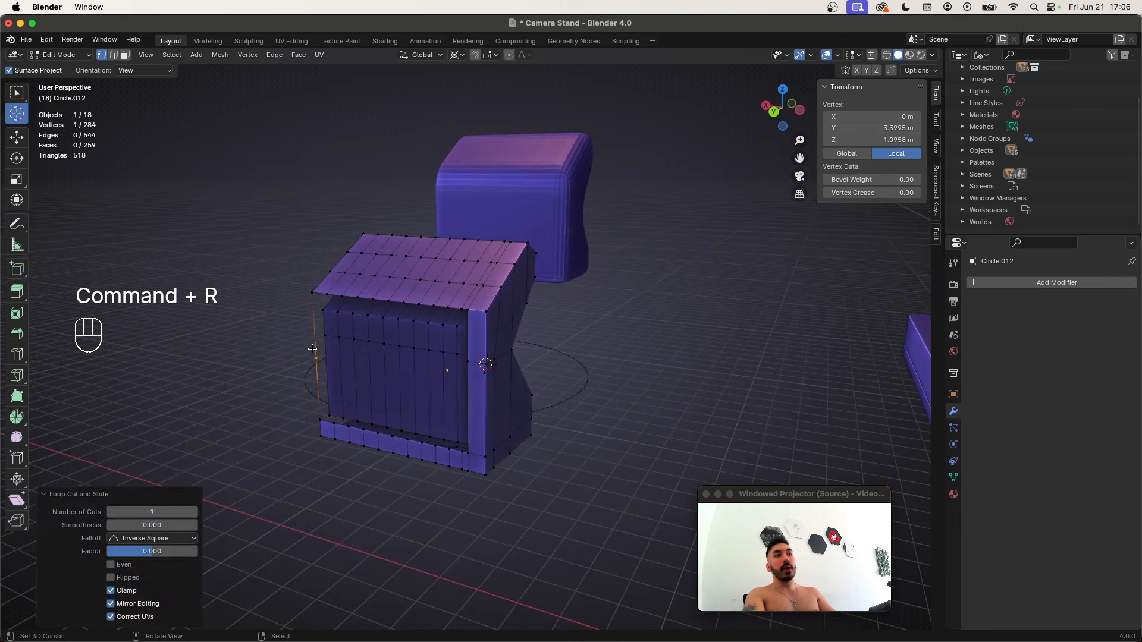
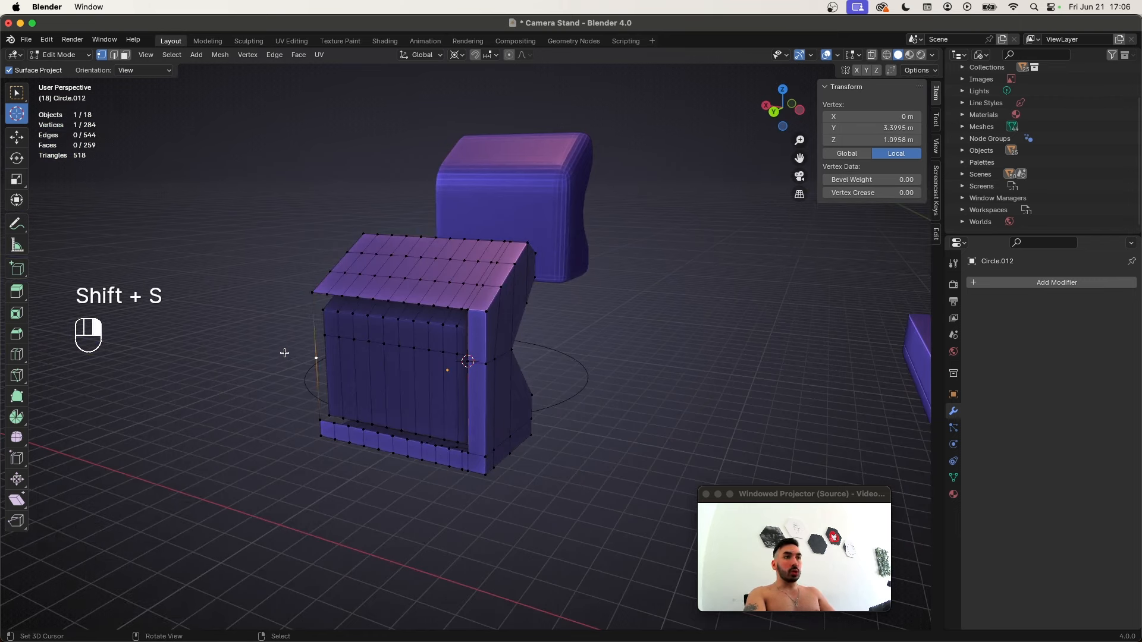
Align the middle vertex of the new rear edge with the 3D cursor's height by scaling it to 0 in Z
key(s)
key(z)
key(0)
key(Return)
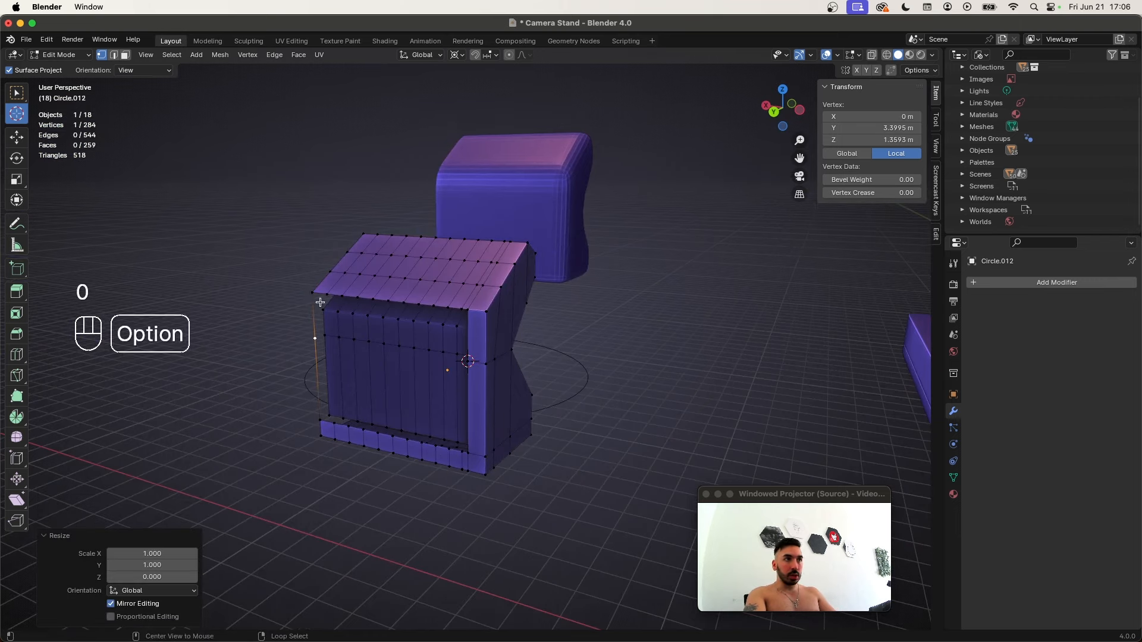
Close the bracket's open rear by grid-filling its boundary loop, adjust the fill's grid settings, and save the file
alt+click(313, 309)
click(298, 55)
click(333, 199)
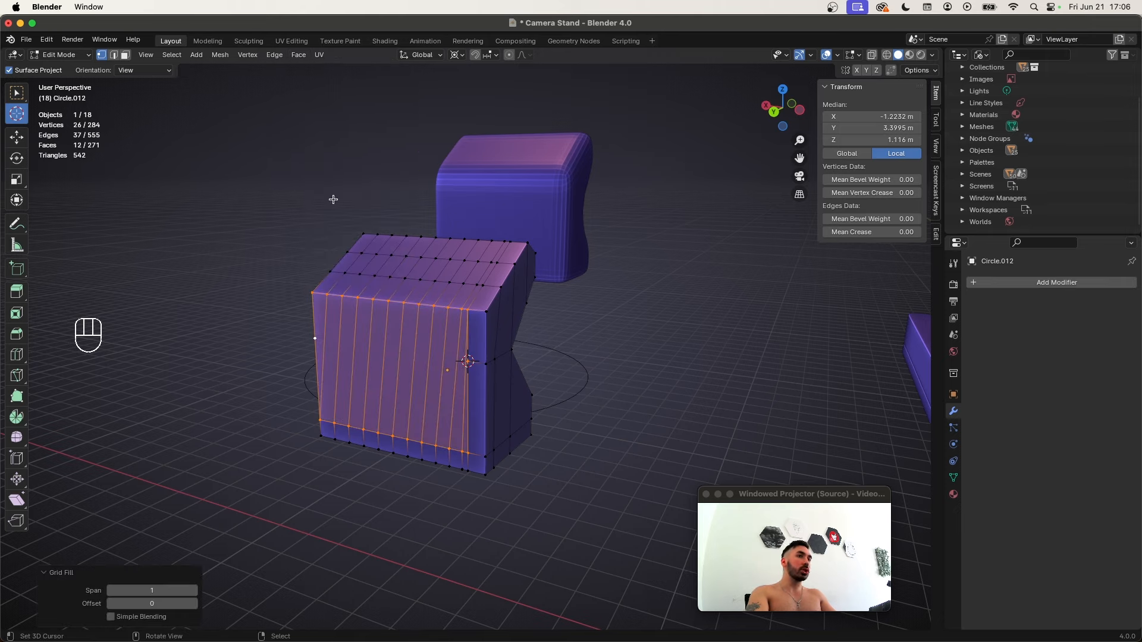
click(117, 606)
middle_drag(357, 357, 599, 420)
key(Tab)
key(super+s)
Duplicate the entire half bracket in place and mirror it by scaling -1 in X about the 3D cursor
key(Tab)
key(shift+s)
key(a)
key(shift+d)
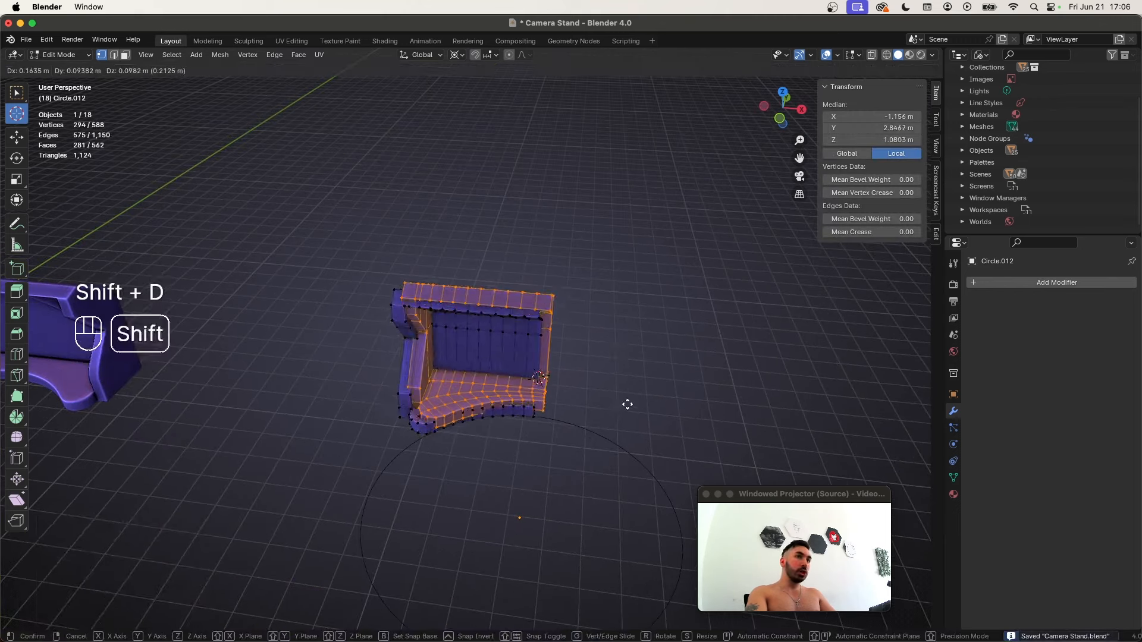
right_click(627, 405)
text(sx-1)
key(Return)
Select the whole bracket and merge the overlapping vertices along the centre seam
key(a)
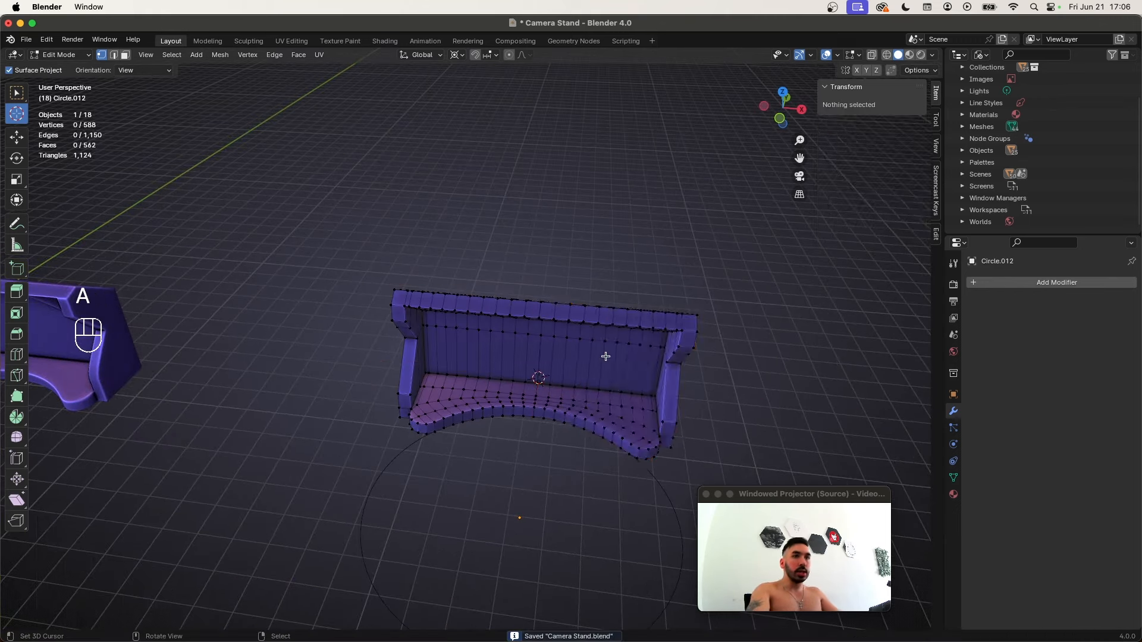
key(m)
click(535, 375)
key(Tab)
key(Tab)
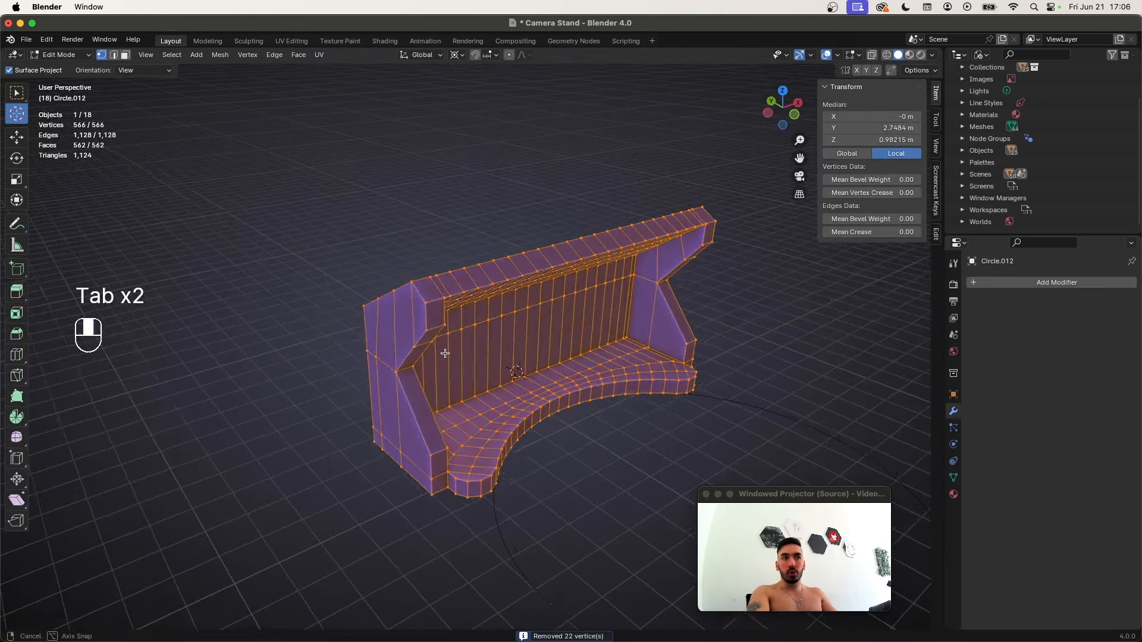
Add a Subdivision modifier with level 2 to the complete bracket
key(Tab)
key(super+0)
key(super+2)
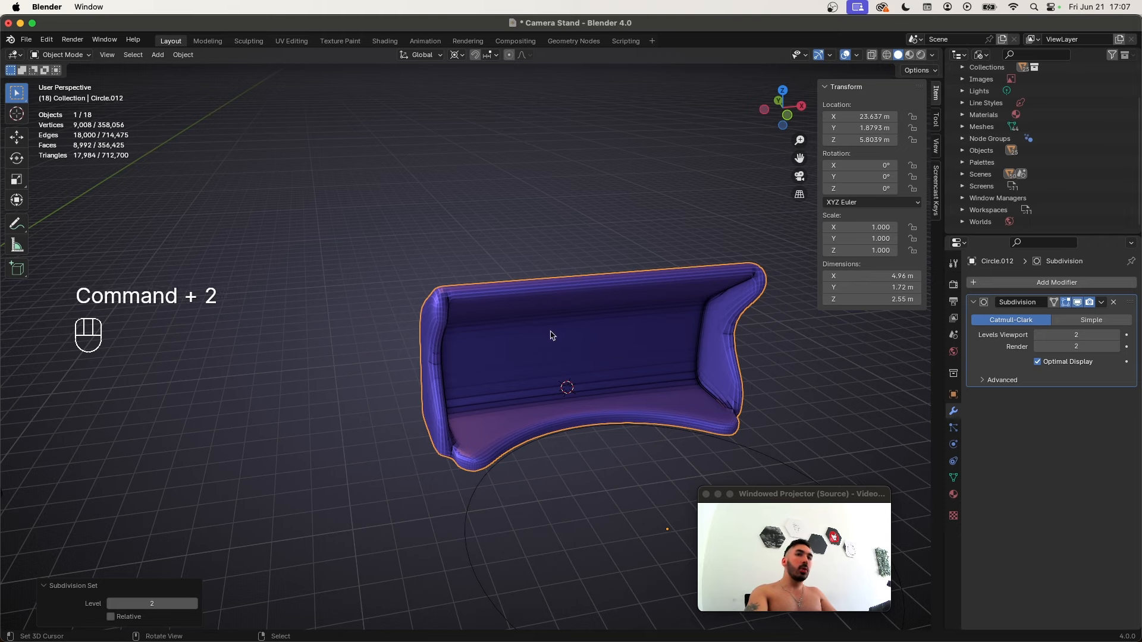
key(Tab)
scroll(250, 141, up, 1)
key(Tab)
Select the sloped top's front edge loop and side wall edges, and extend the selection to edges with similar face angles
click(183, 55)
click(244, 301)
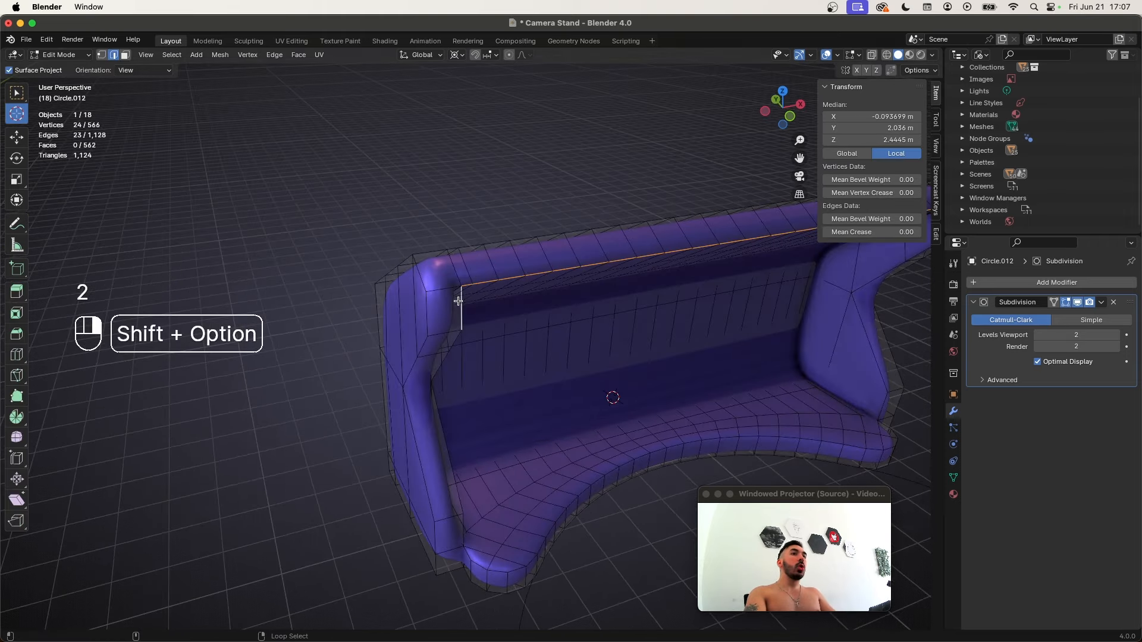
middle_drag(457, 346, 413, 285)
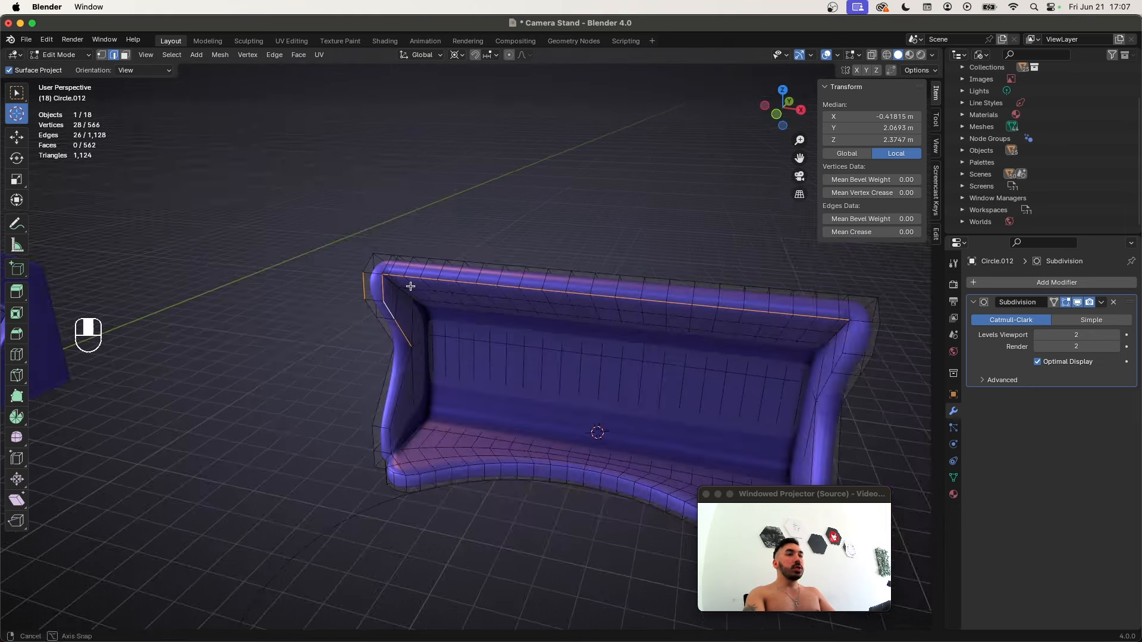
scroll(413, 286, up, 2)
key(shift+g)
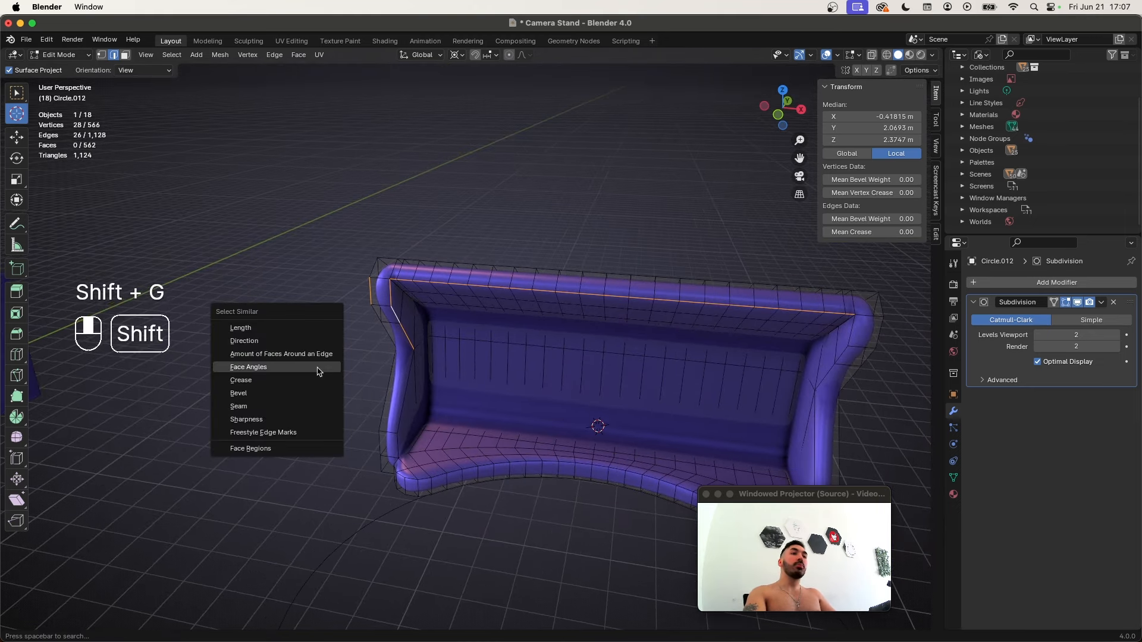
click(295, 370)
middle_drag(377, 359, 505, 317)
key(super+z)
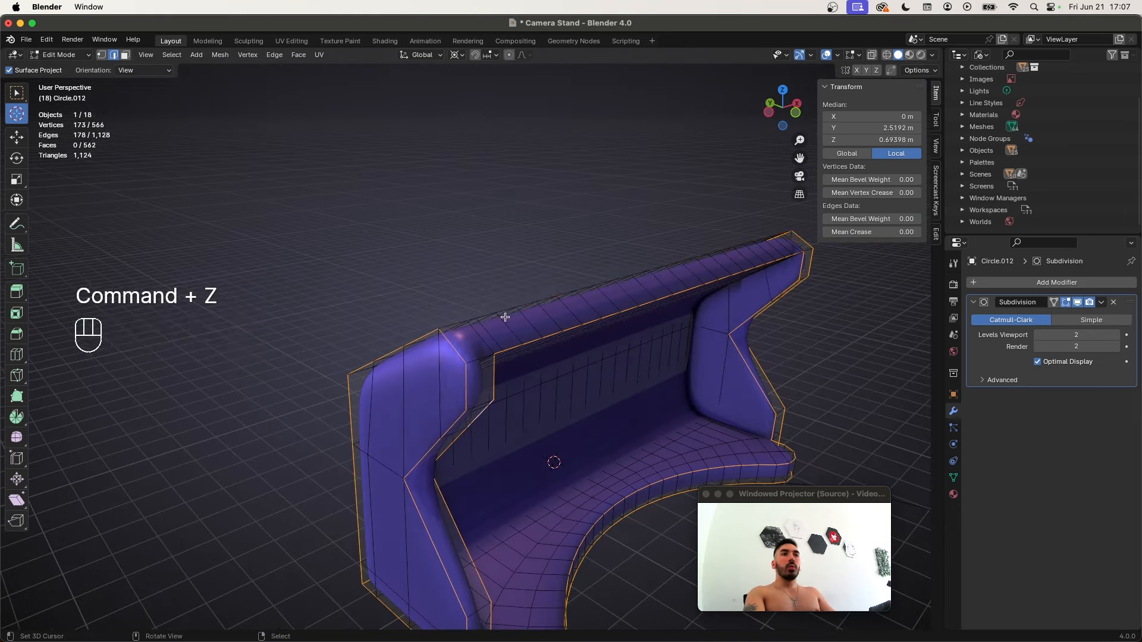
Add the sloped top's outer front ridge and the side walls' short notch corner edges to the edge selection
shift+click(439, 396)
mouse_move(439, 396)
middle_down()
mouse_move(400, 365)
mouse_move(311, 339)
mouse_move(408, 382)
mouse_move(719, 351)
mouse_move(652, 380)
mouse_move(755, 356)
middle_up()
key(z)
key(z)
shift+right_click(771, 342)
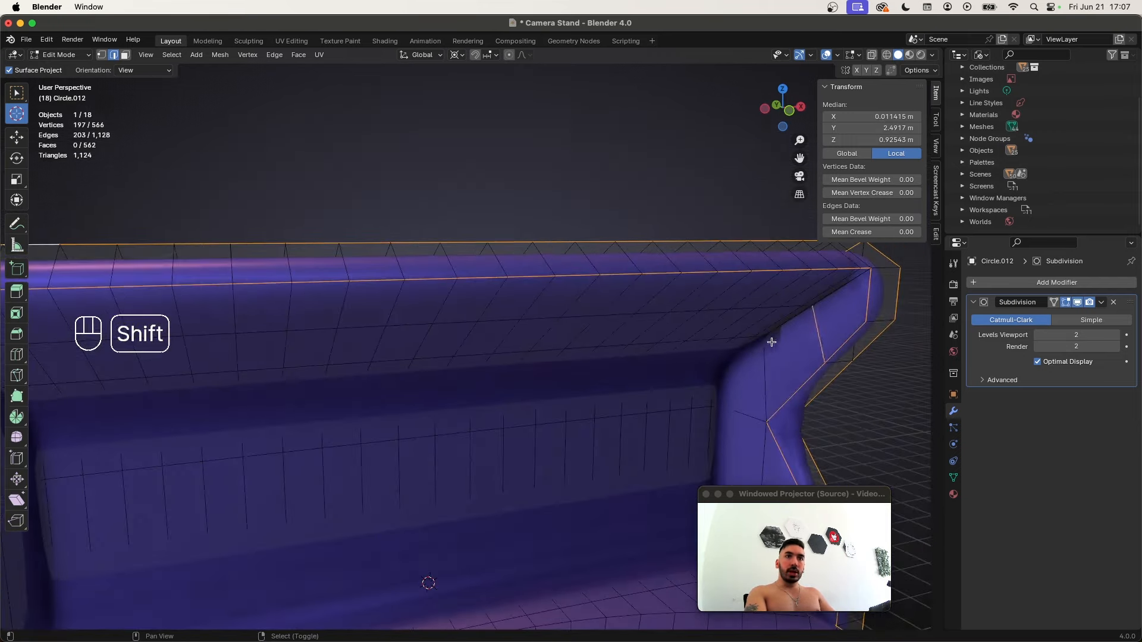
shift+right_click(814, 336)
key(z)
middle_drag(813, 336, 751, 328)
key(z)
scroll(779, 344, down, 3)
key(super+z)
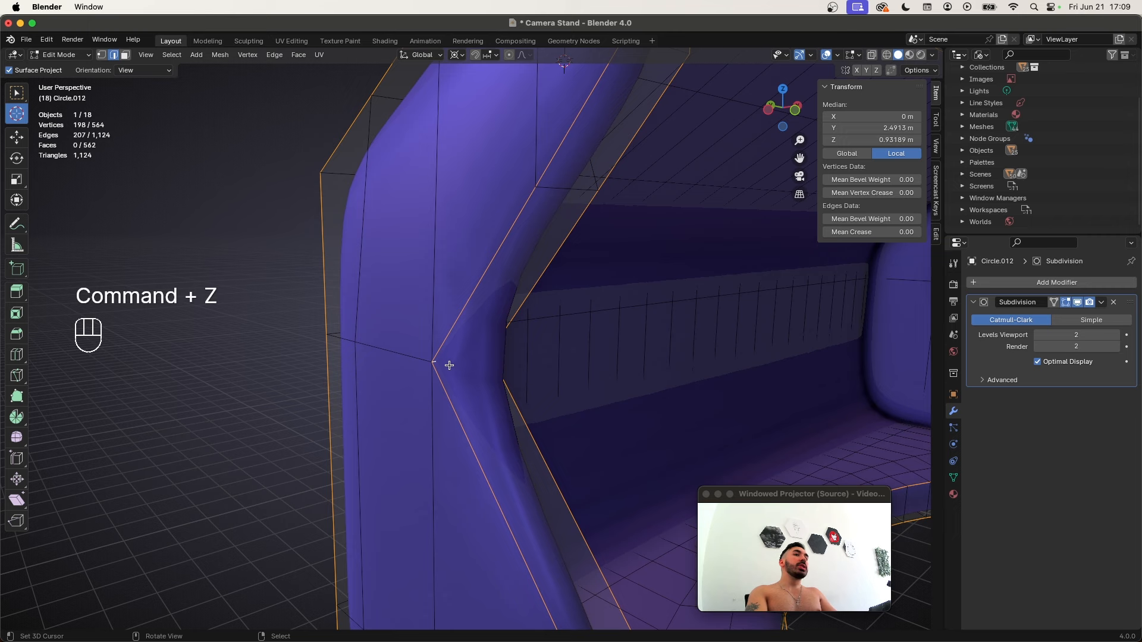
Try a two-segment bevel 0.0408 m wide with an Arc outer miter on the selected edges, then undo it
key(z)
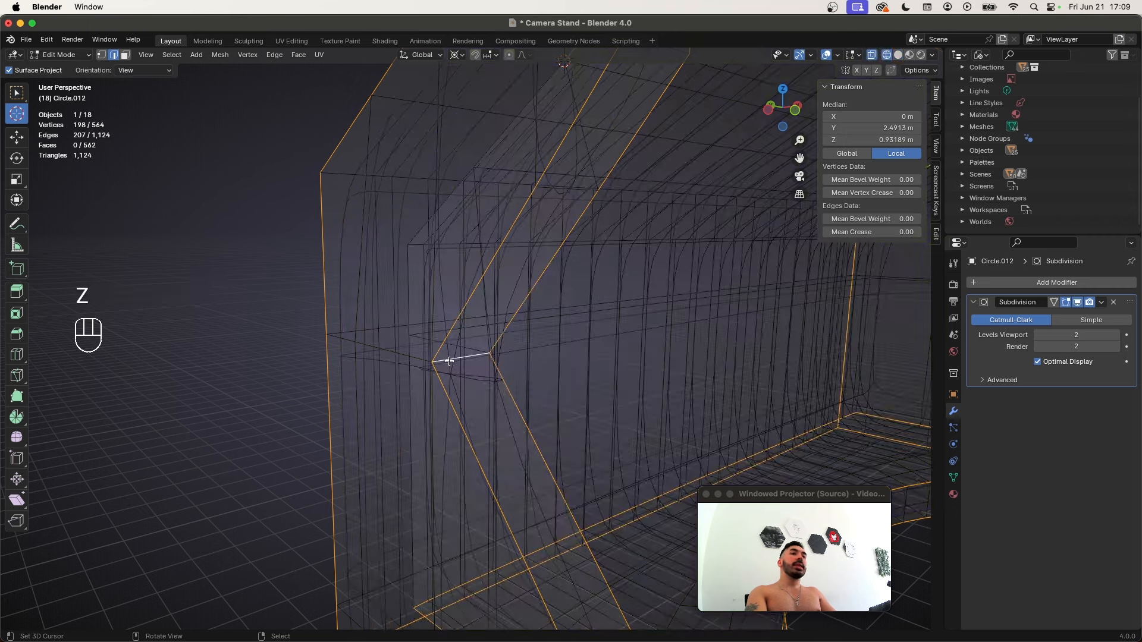
key(z)
key(super+b)
click(419, 357)
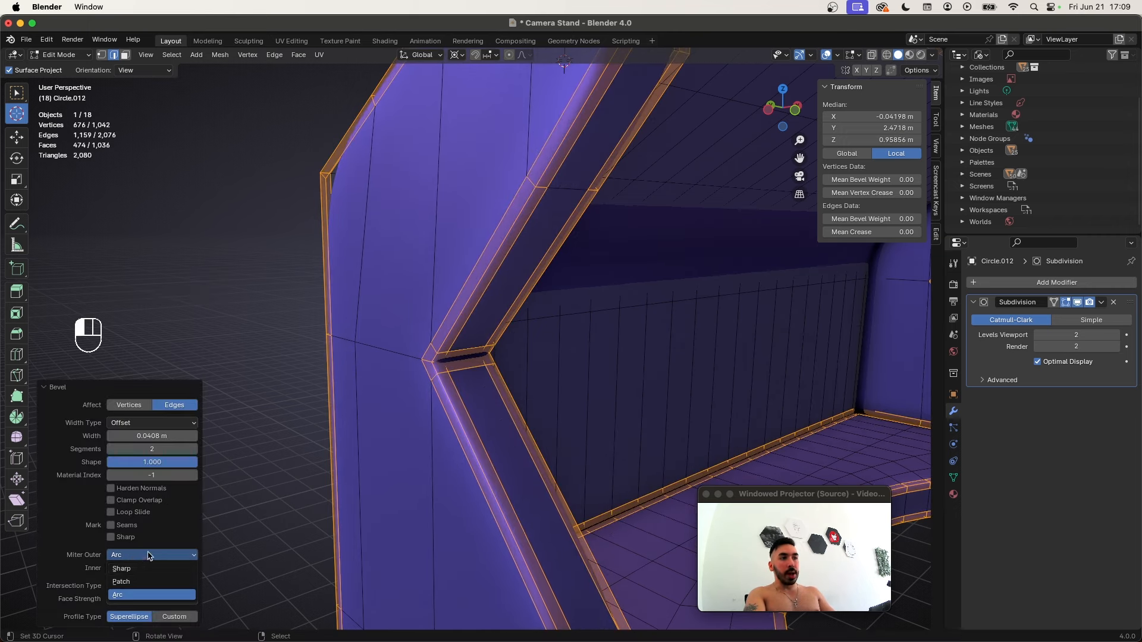
key(super+z)
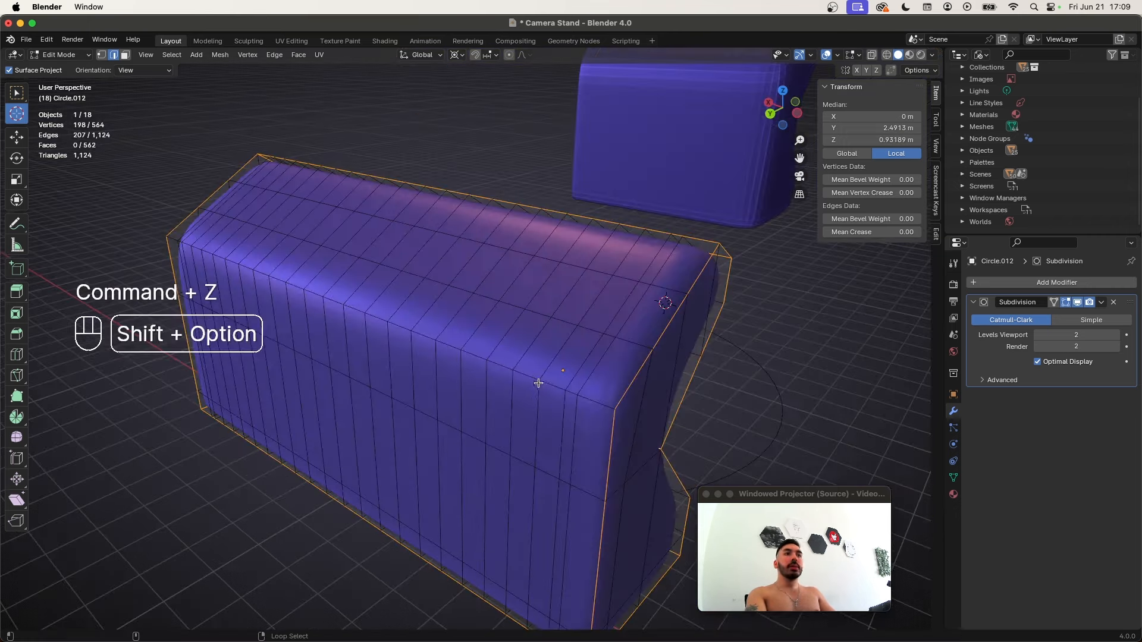
Add the rear top edge, the inner side wall corner edges and the inner back wall's upper edge to the selection
middle_drag(535, 382, 438, 438)
scroll(439, 438, up, 3)
key(z)
key(z)
key(z)
key(z)
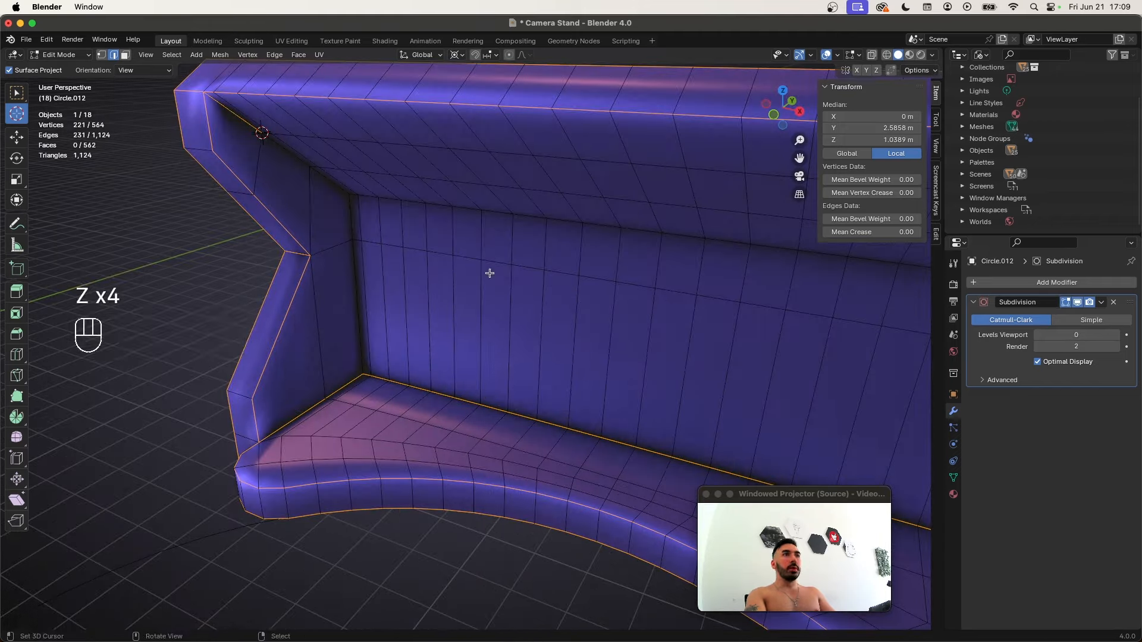
alt+shift+click(342, 215)
shift+middle_drag(341, 214, 517, 326)
scroll(474, 315, up, 3)
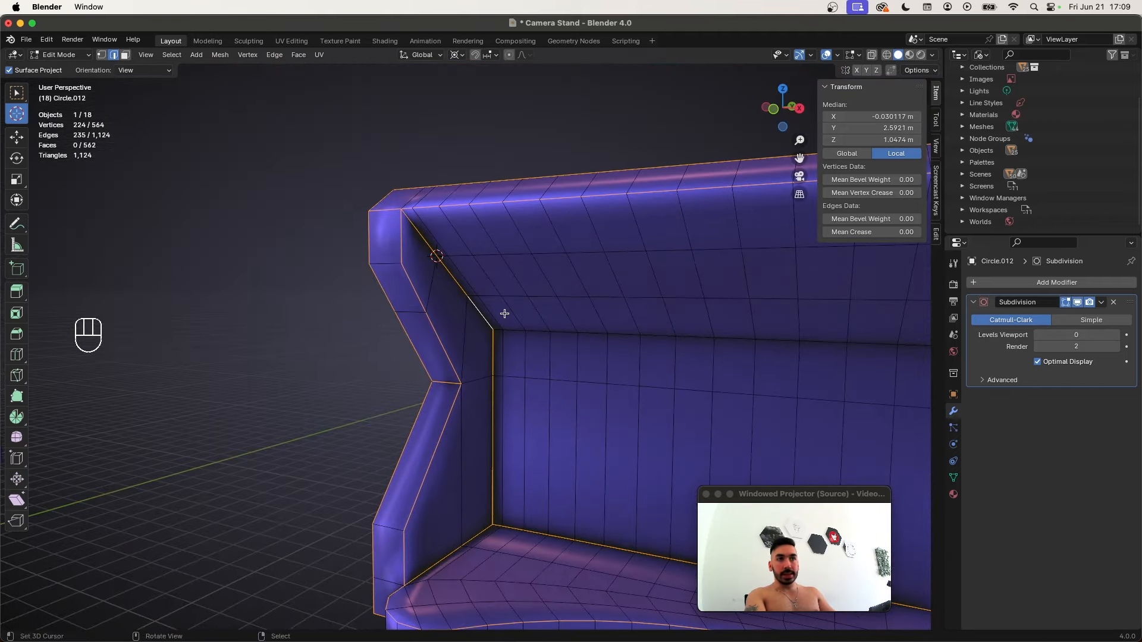
scroll(535, 333, down, 5)
scroll(607, 367, up, 6)
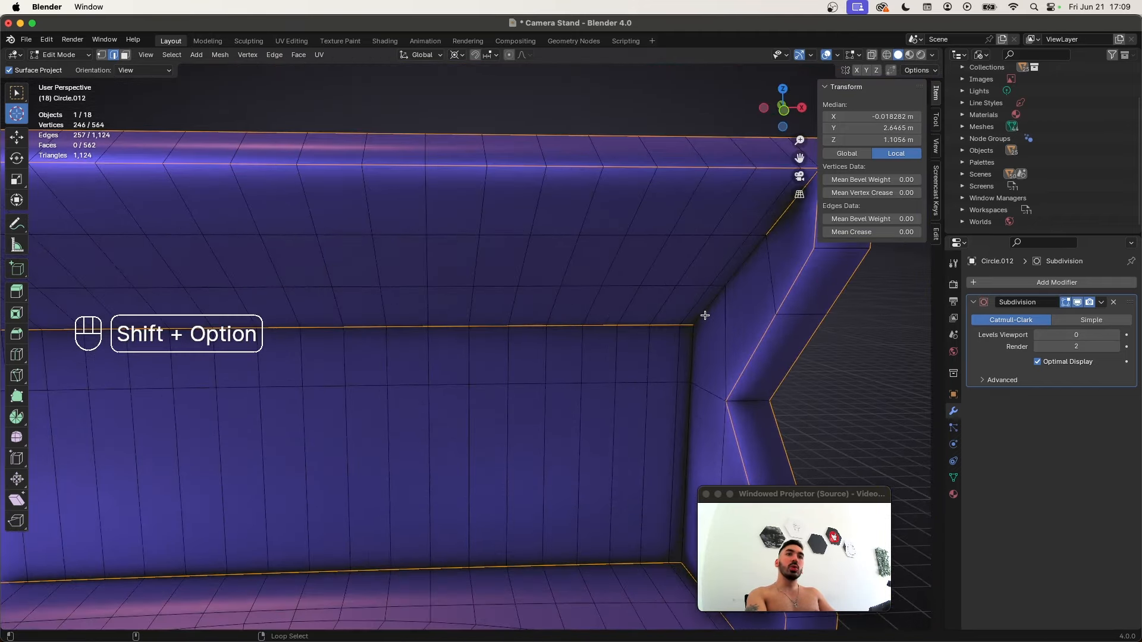
Add the remaining crosswise edges on the side walls' front faces to the edge selection
key(super+z)
middle_drag(695, 358, 369, 300)
scroll(369, 300, down, 5)
shift+click(270, 255)
middle_drag(270, 255, 466, 428)
scroll(461, 342, up, 5)
scroll(446, 366, up, 3)
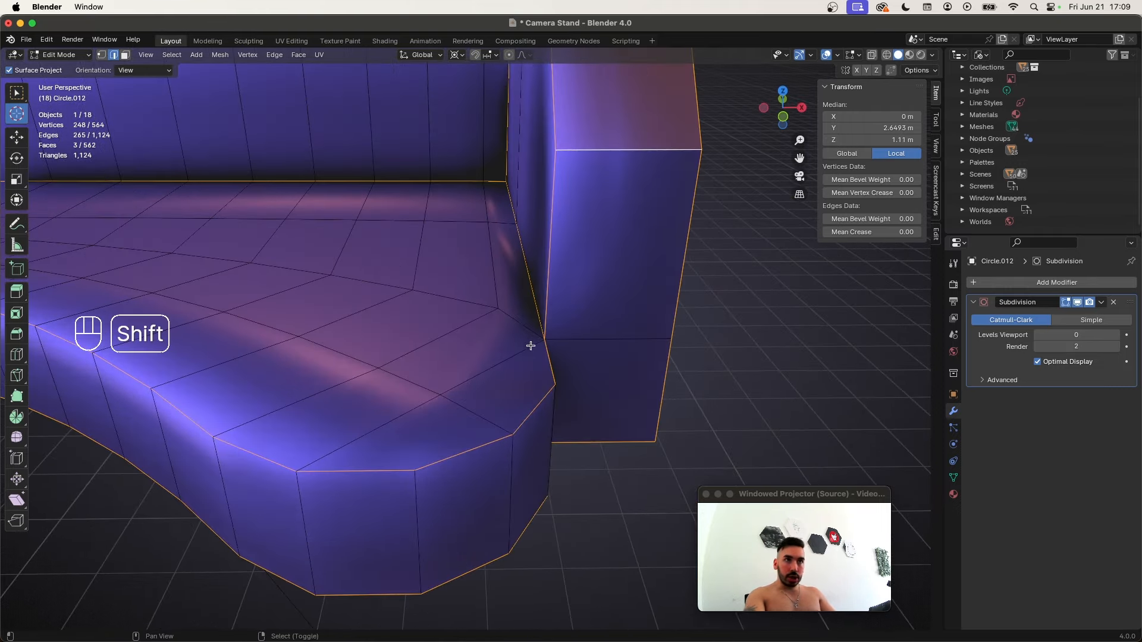
Try a two-segment bevel on the selected edges at widths of 0.0274 m and 0.0191 m, and undo it
middle_drag(531, 345, 481, 416)
key(super+b)
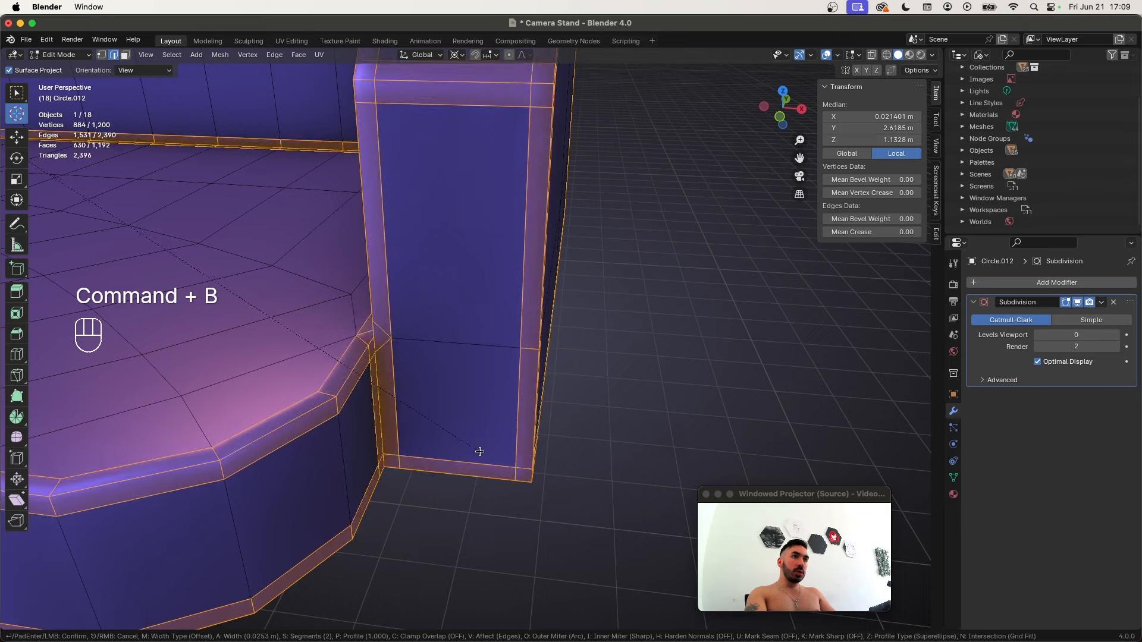
click(480, 451)
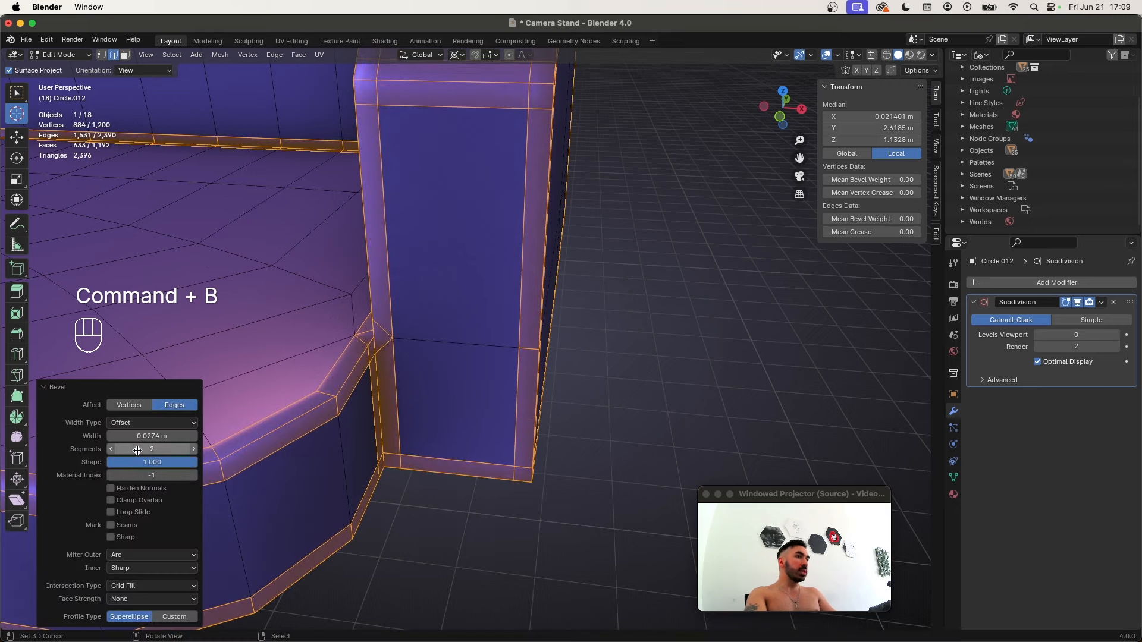
middle_drag(279, 416, 542, 392)
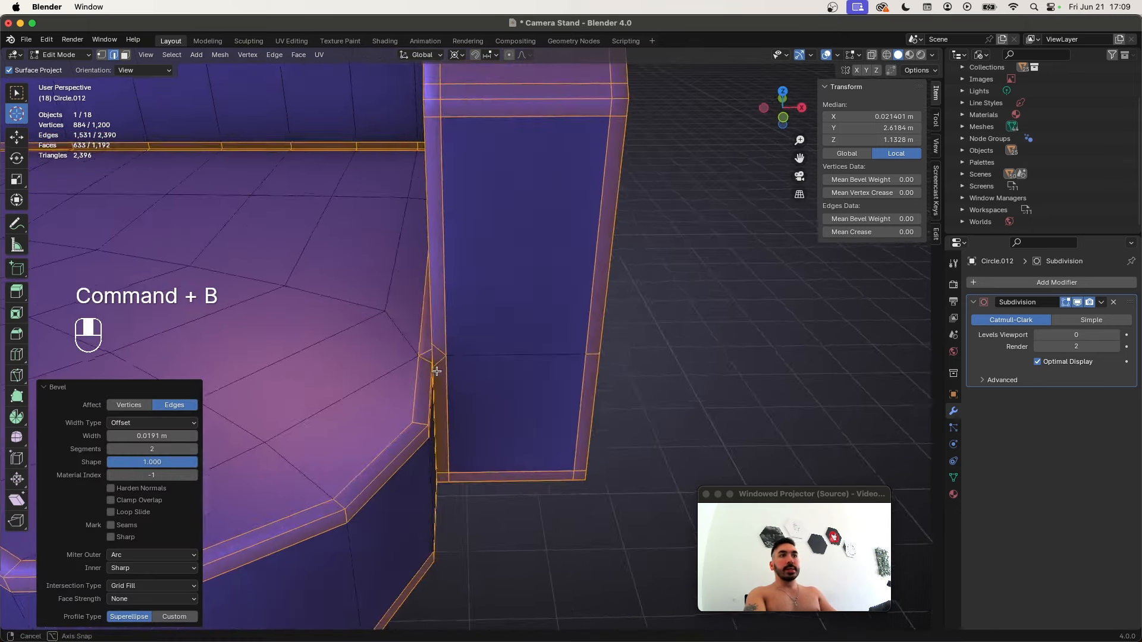
middle_drag(435, 369, 405, 346)
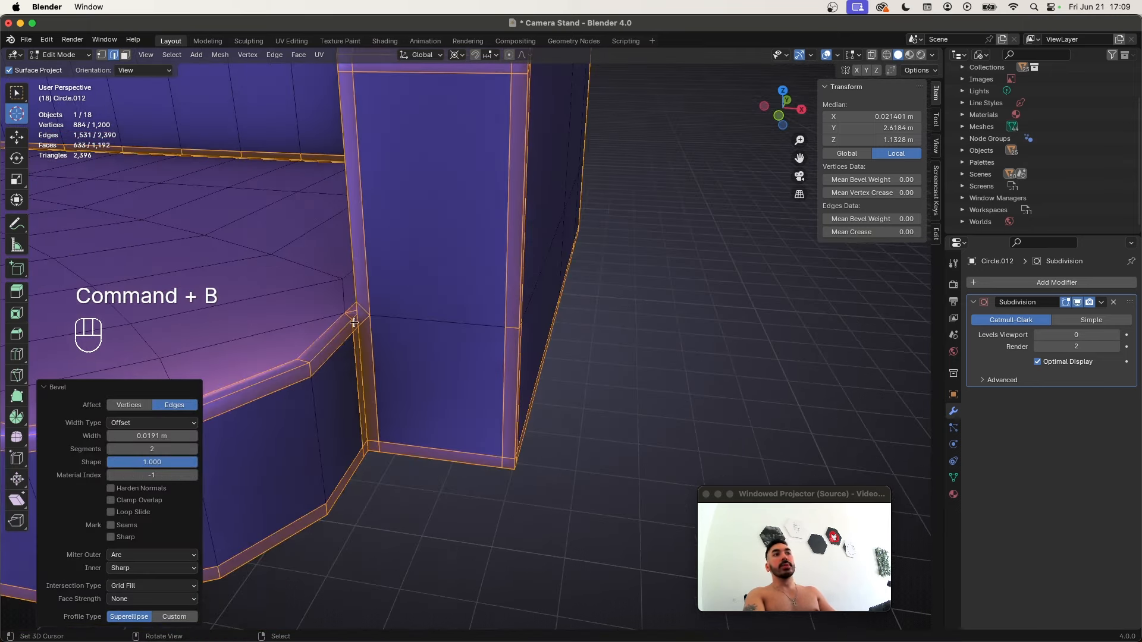
key(super+z)
Add the side walls' horizontal edges level with the base plate's top surface to the selection
shift+click(387, 319)
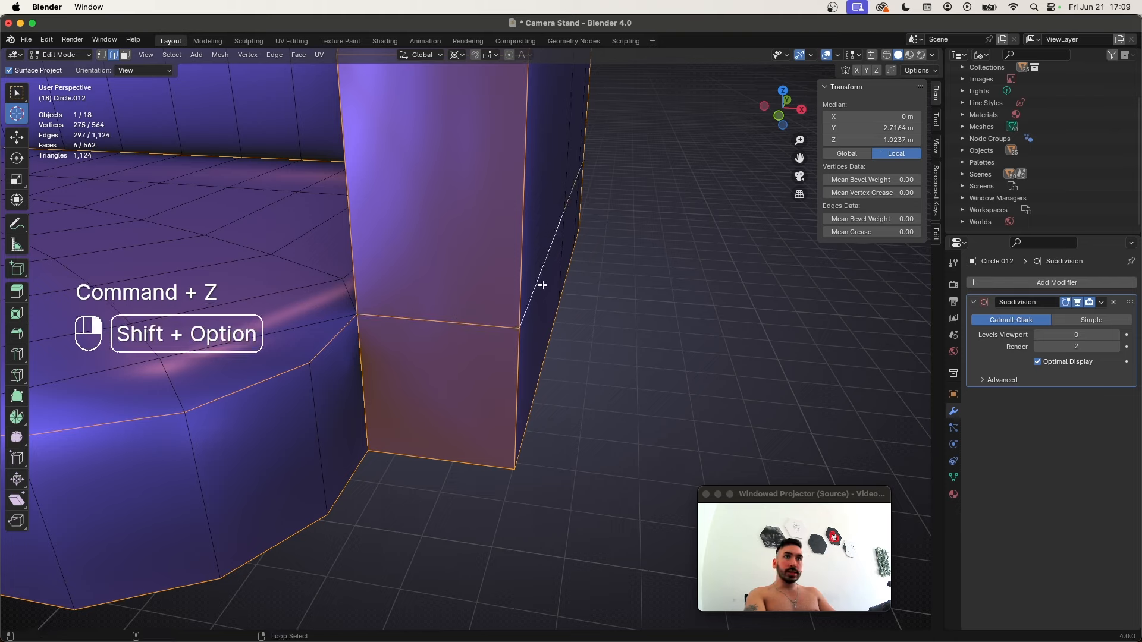
key(z)
scroll(538, 289, down, 3)
key(z)
scroll(512, 324, up, 4)
middle_drag(404, 355, 424, 370)
Try two-segment bevels of 0.0166 m and about 0.0103 m on the extended edge selection, undoing each one
key(super+b)
click(431, 385)
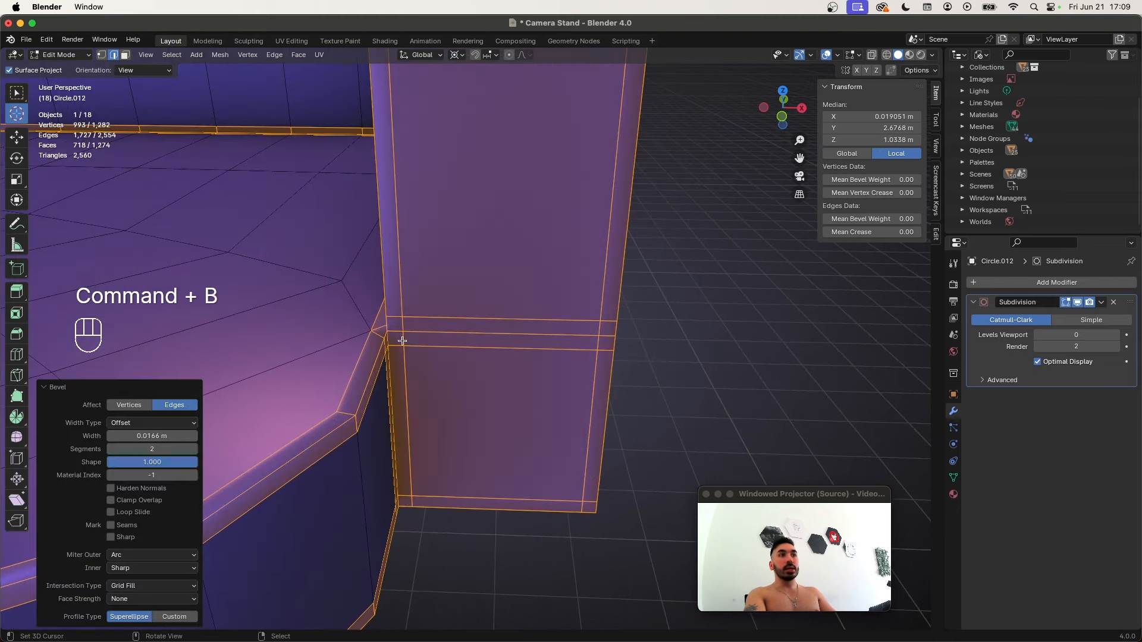
key(super+z)
middle_drag(391, 334, 489, 480)
key(super+b)
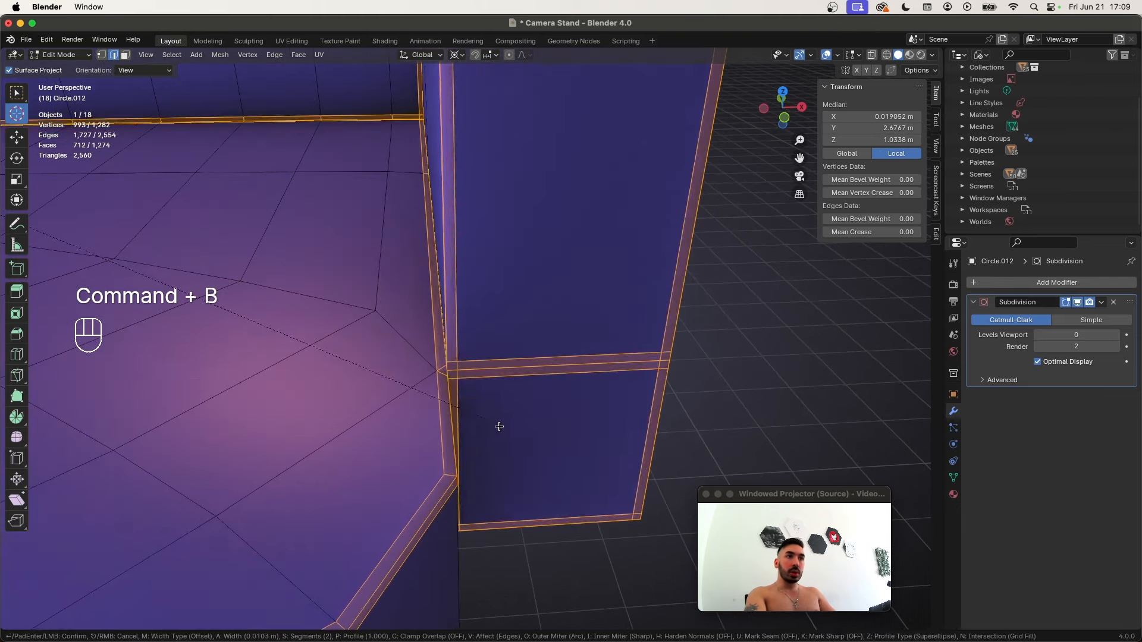
click(499, 426)
middle_drag(499, 425, 552, 440)
key(super+z)
Add the base plate's top edge loop that meets the side wall corner to the selection
scroll(426, 369, down, 5)
key(z)
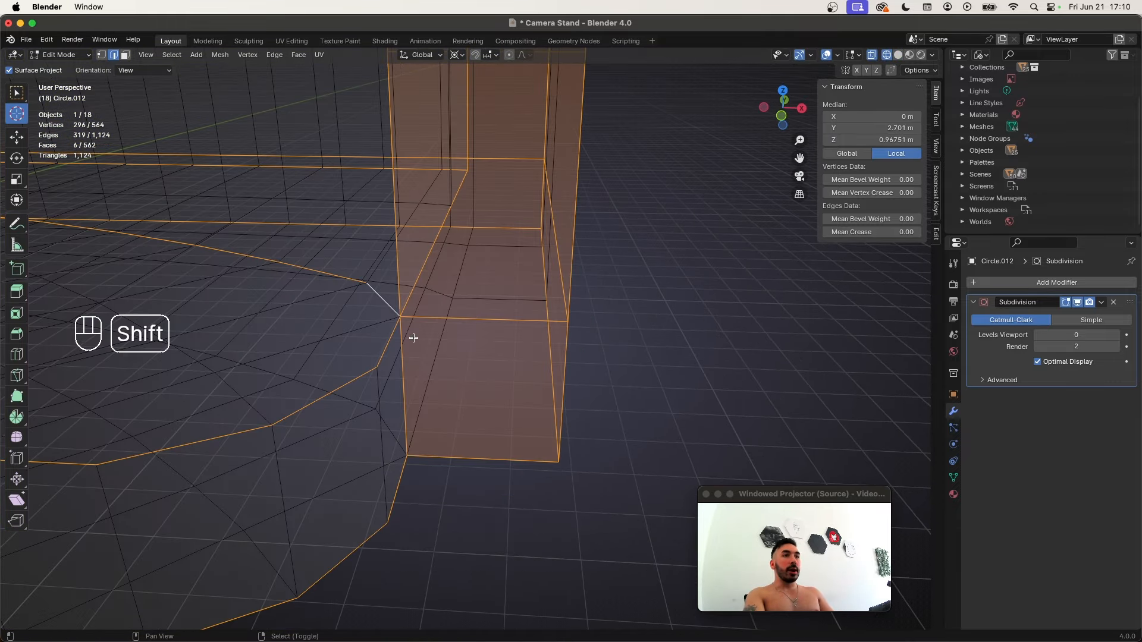
mouse_move(413, 338)
middle_down()
mouse_move(428, 339)
mouse_move(421, 344)
middle_up()
key(z)
key(z)
Try a two-segment bevel 0.018 m wide on the selection, inspect the base plate corner in Object Mode, and undo it
key(super+b)
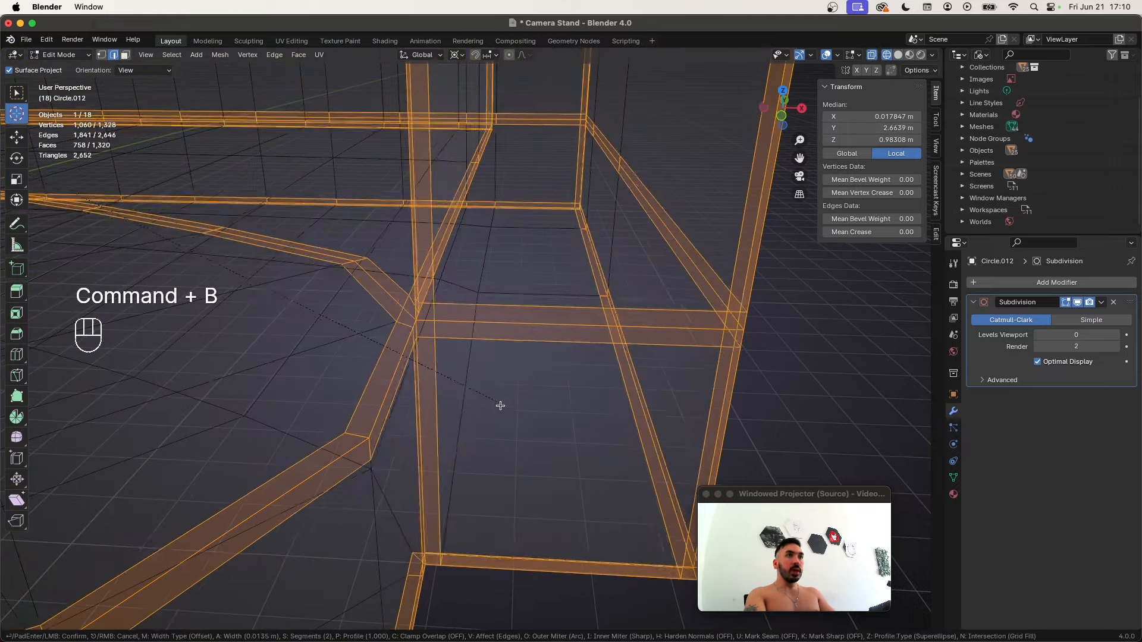
click(504, 405)
scroll(511, 408, up, 3)
key(z)
scroll(463, 356, up, 3)
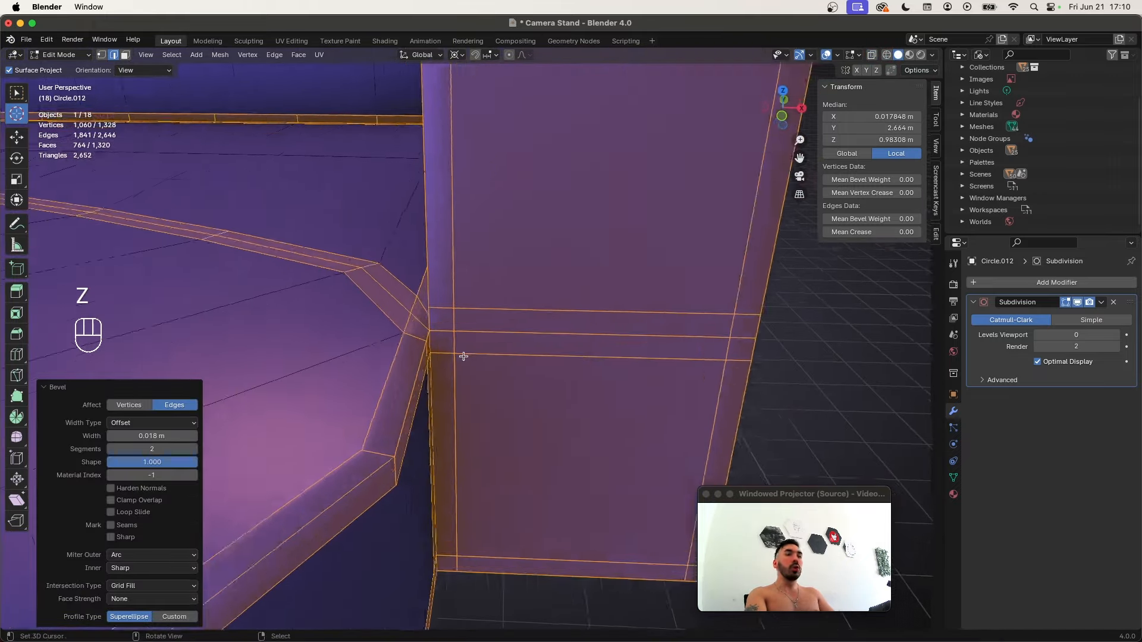
scroll(408, 344, down, 4)
key(Tab)
scroll(410, 351, up, 4)
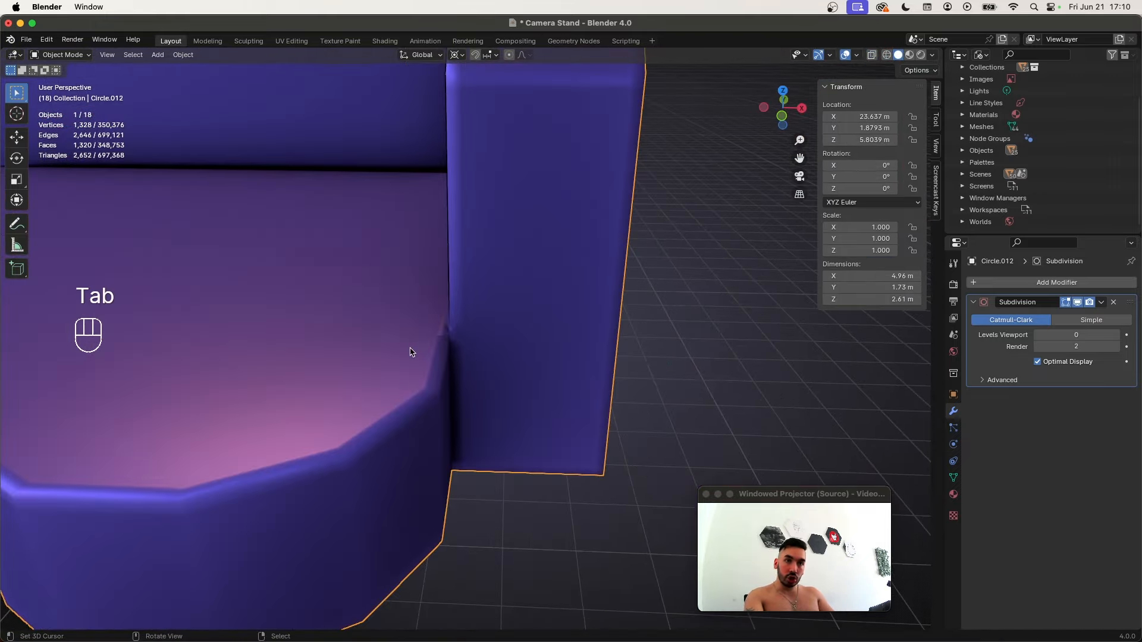
key(Tab)
scroll(410, 348, down, 6)
key(super+z)
key(super+z)
key(super+z)
Save the file and place a duplicate of the bracket about -4.6 m in X, 5.5 m in Y and 2.9 m in Z away
mouse_move(413, 351)
shift+middle_down()
mouse_move(604, 372)
mouse_move(428, 380)
mouse_move(421, 397)
mouse_move(466, 377)
mouse_move(504, 457)
shift+middle_up()
scroll(416, 368, up, 2)
key(z)
scroll(419, 393, up, 2)
scroll(504, 457, down, 8)
key(super+s)
key(Tab)
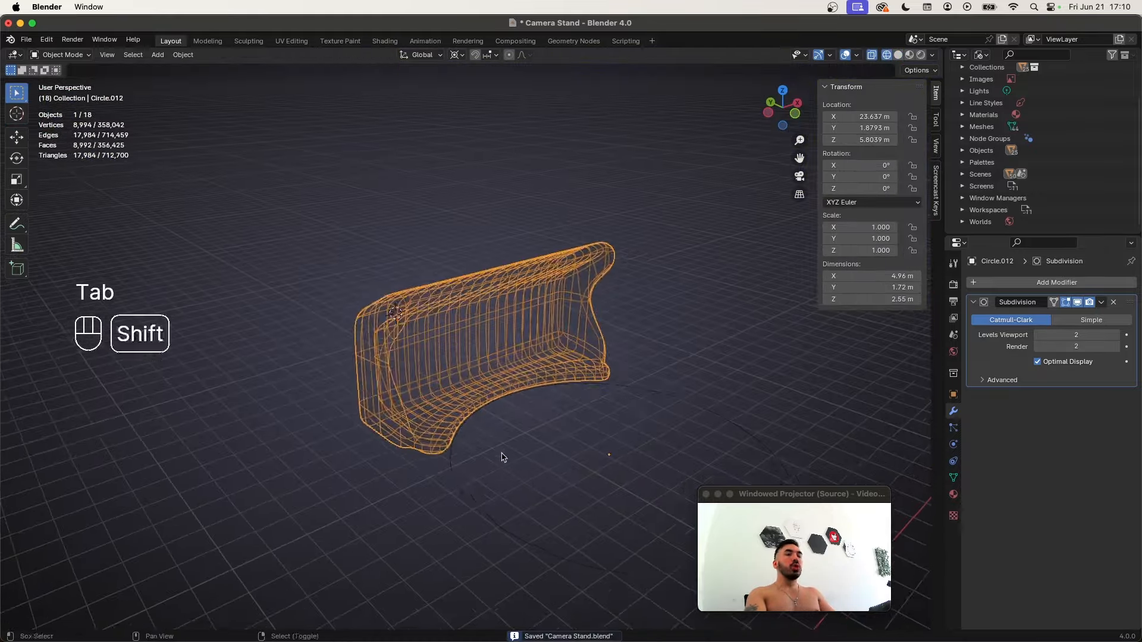
key(shift+d)
click(128, 265)
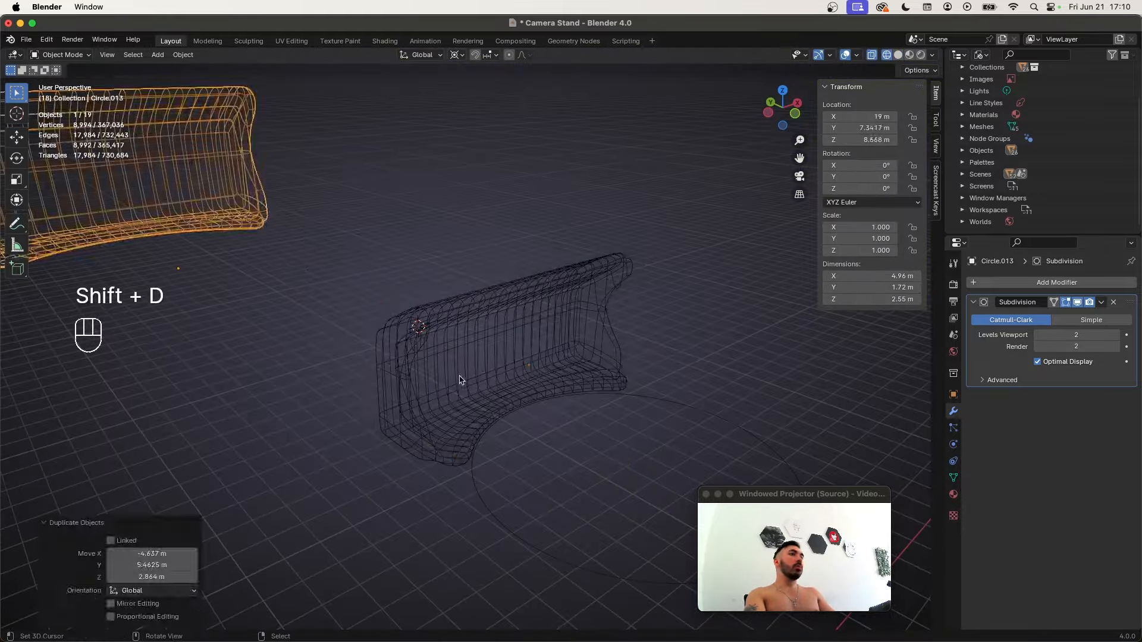
Open the original bracket's mesh for editing in solid shading
click(458, 380)
key(Tab)
scroll(444, 443, up, 4)
scroll(444, 444, up, 3)
key(z)
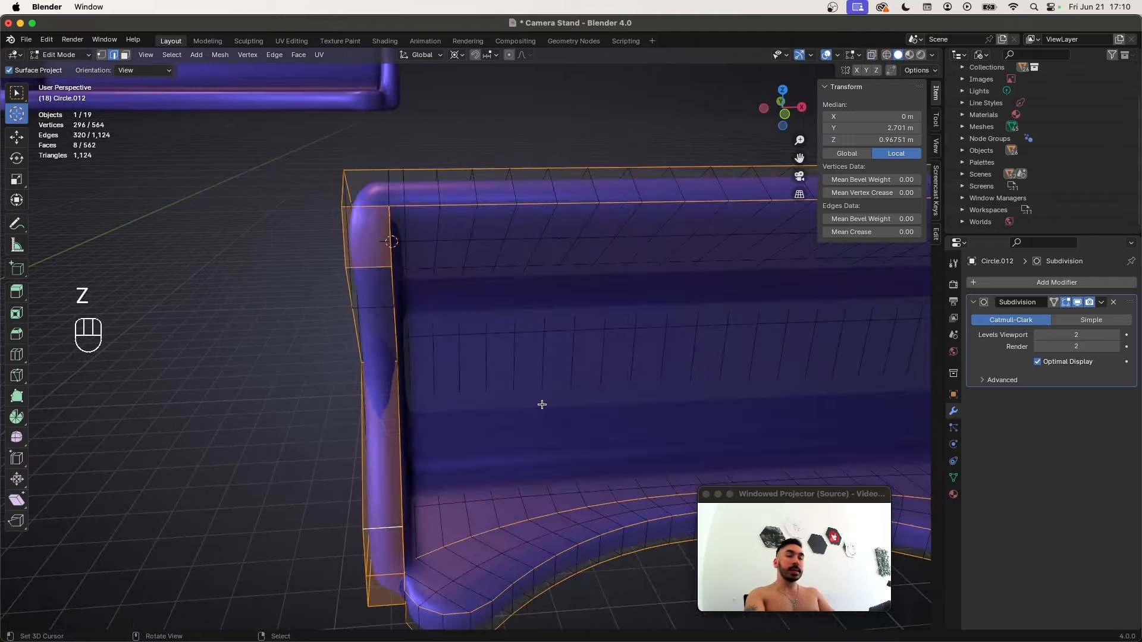
shift+middle_drag(498, 395, 565, 406)
key(super+b)
right_click(565, 406)
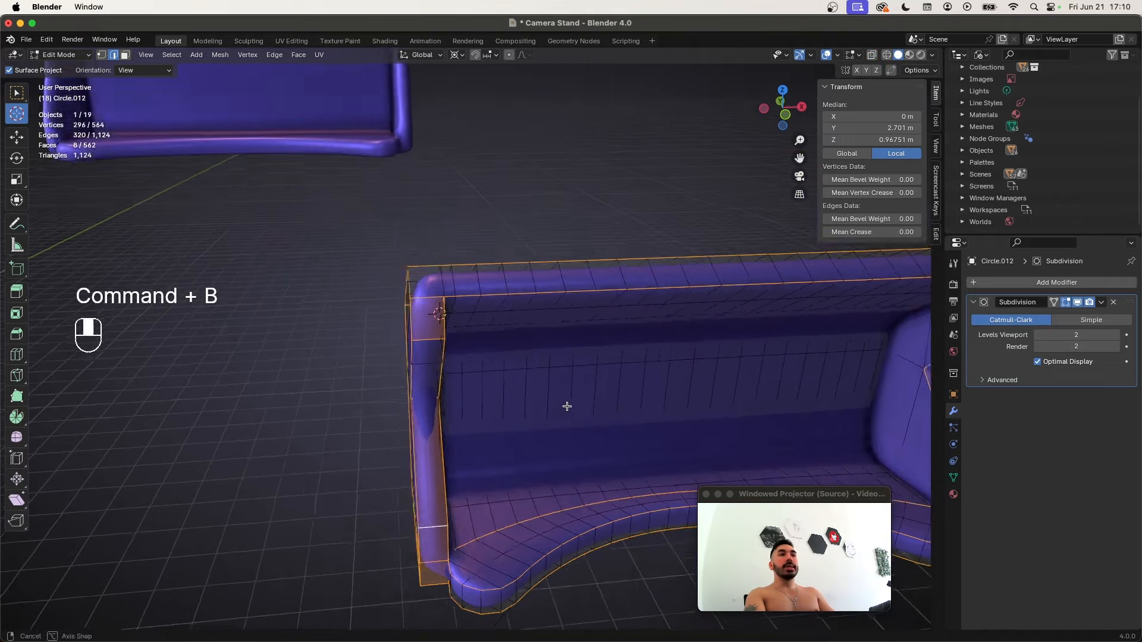
Try a two-segment bevel 0.0354 m wide on the bracket's selected edges and undo it
scroll(566, 405, up, 4)
key(super+b)
click(555, 412)
scroll(453, 343, up, 2)
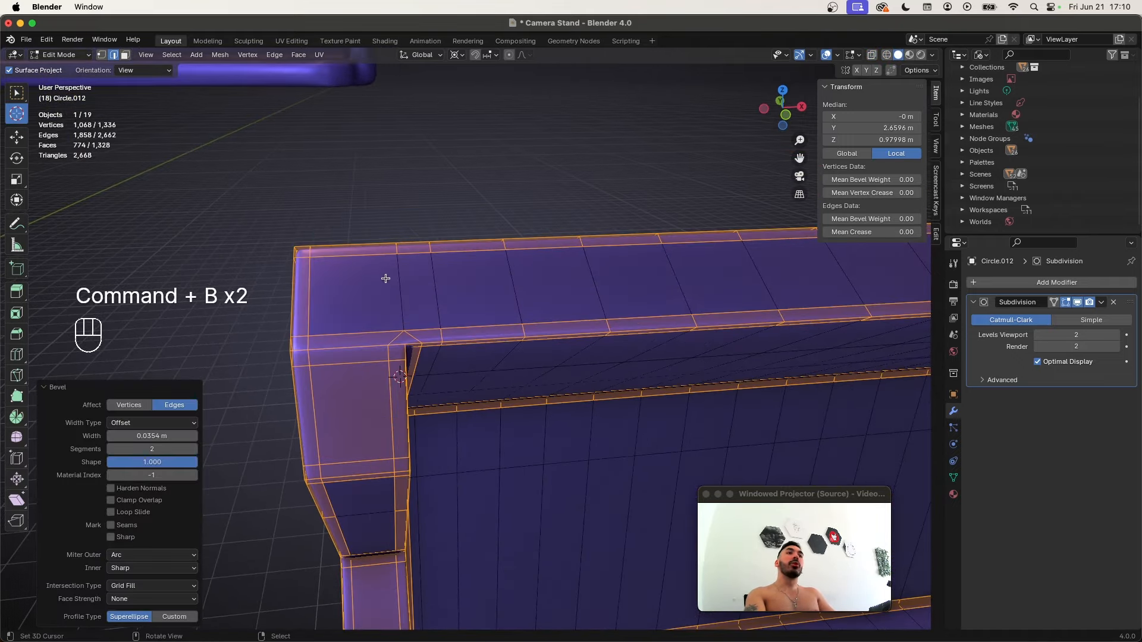
key(super+z)
Try a two-segment bevel 0.0308 m wide with the top rail's end loop included, check it in Object Mode, and undo it
scroll(398, 289, down, 7)
key(z)
key(z)
mouse_move(435, 320)
middle_down()
mouse_move(523, 402)
mouse_move(631, 330)
mouse_move(646, 339)
middle_up()
key(super+b)
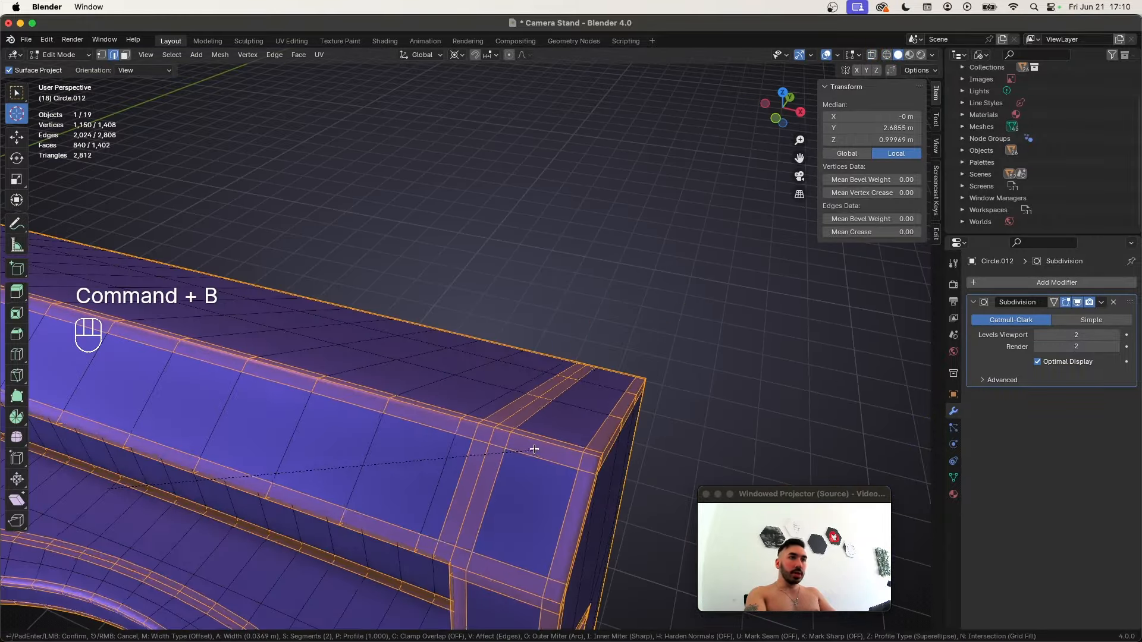
click(485, 439)
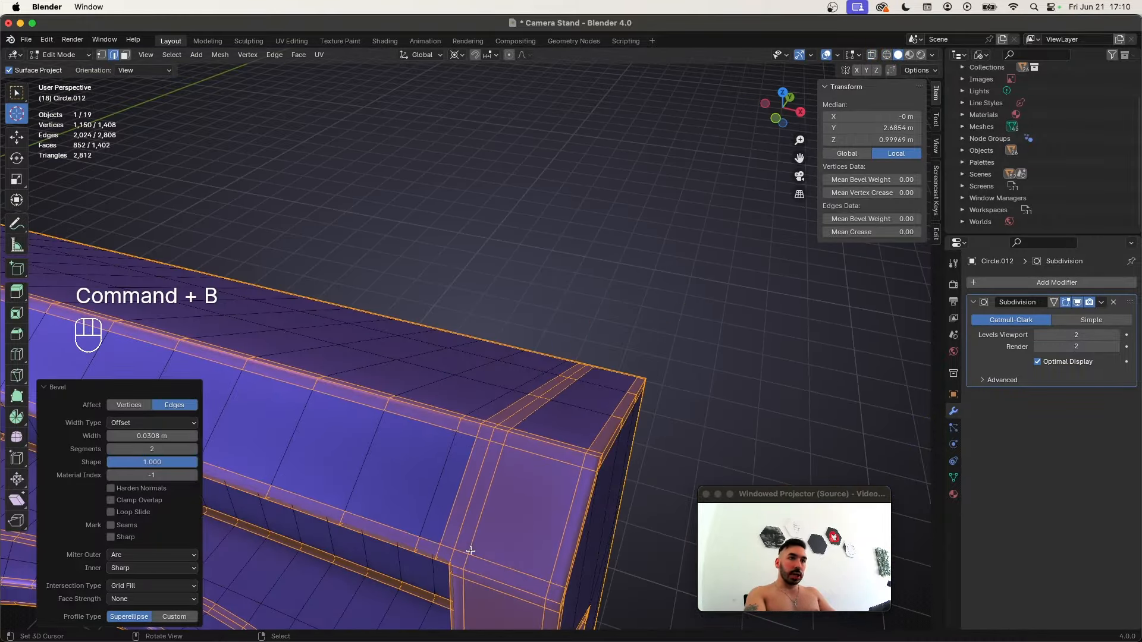
shift+middle_drag(469, 431, 484, 438)
key(Tab)
scroll(482, 425, down, 6)
key(super+z)
key(super+z)
key(super+z)
Bevel the bracket's selected edges with two segments about 0.0396 m wide and inspect the corners in Object Mode
scroll(476, 408, up, 5)
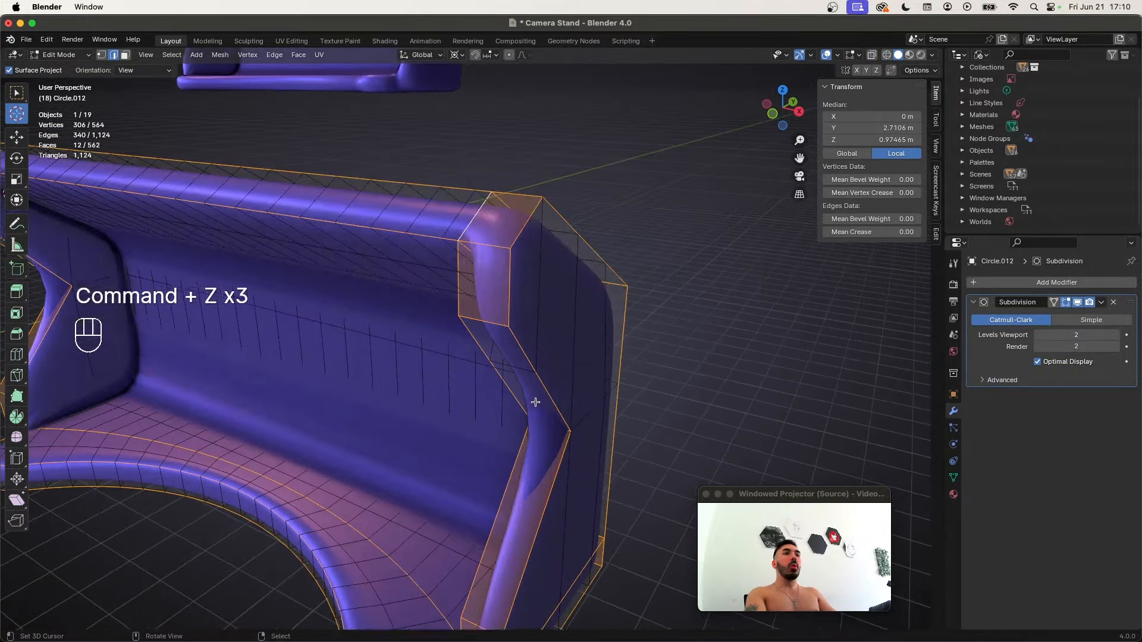
key(super+b)
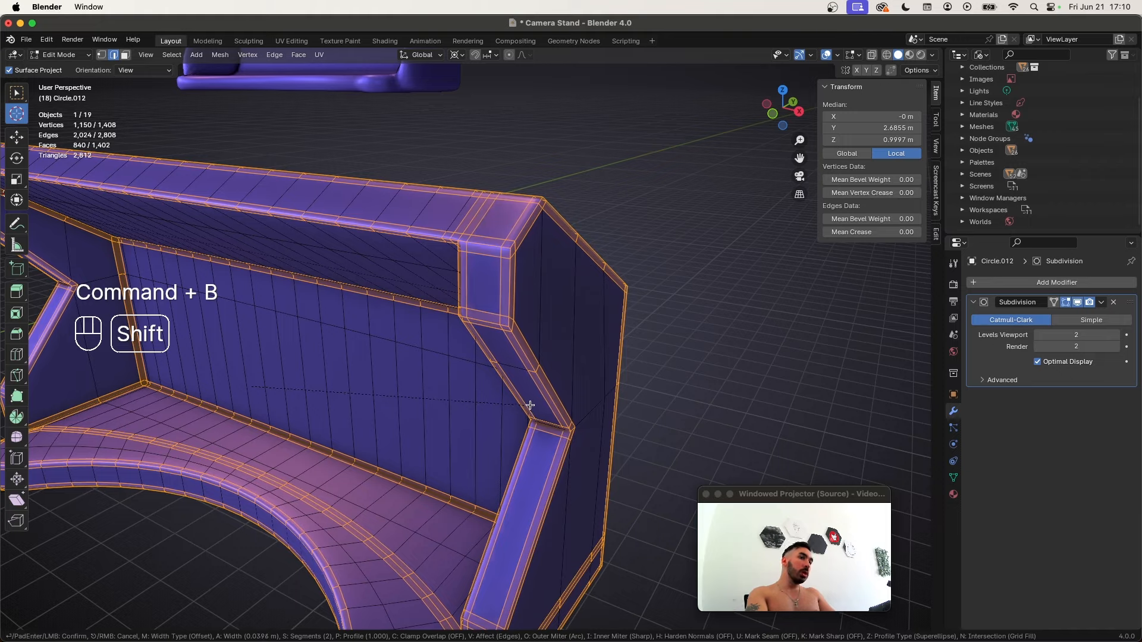
click(530, 405)
scroll(533, 419, down, 6)
key(Tab)
middle_drag(512, 417, 431, 402)
scroll(434, 390, up, 6)
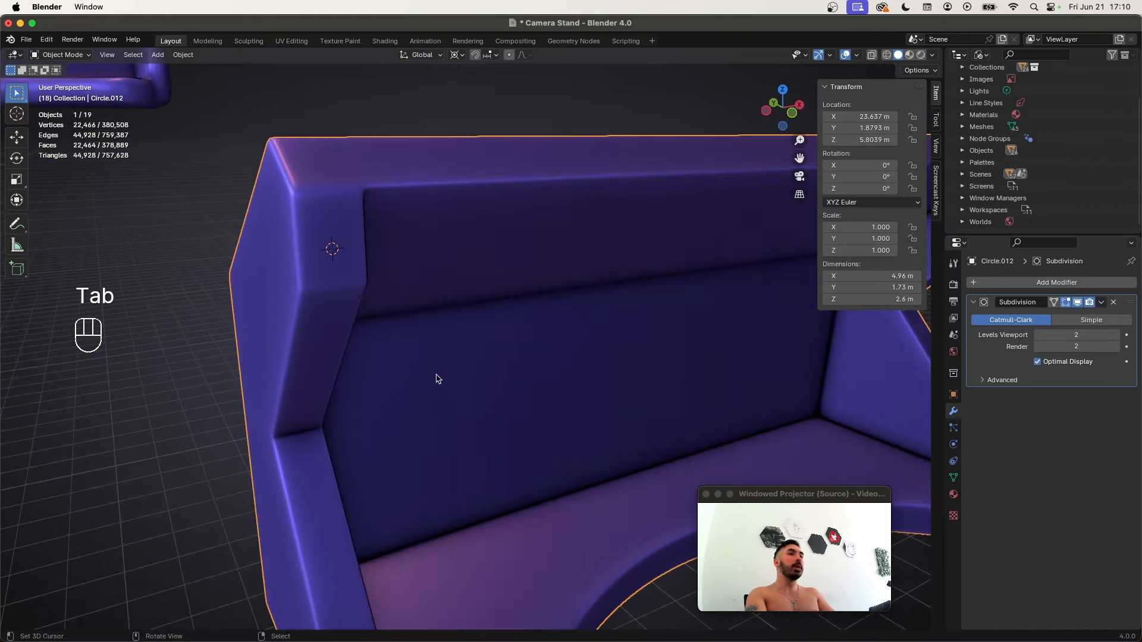
Add one edge loop just above and another just below the horizontal middle loop of the bracket's back wall
scroll(333, 270, down, 5)
middle_drag(333, 271, 437, 336)
key(Tab)
scroll(440, 378, up, 6)
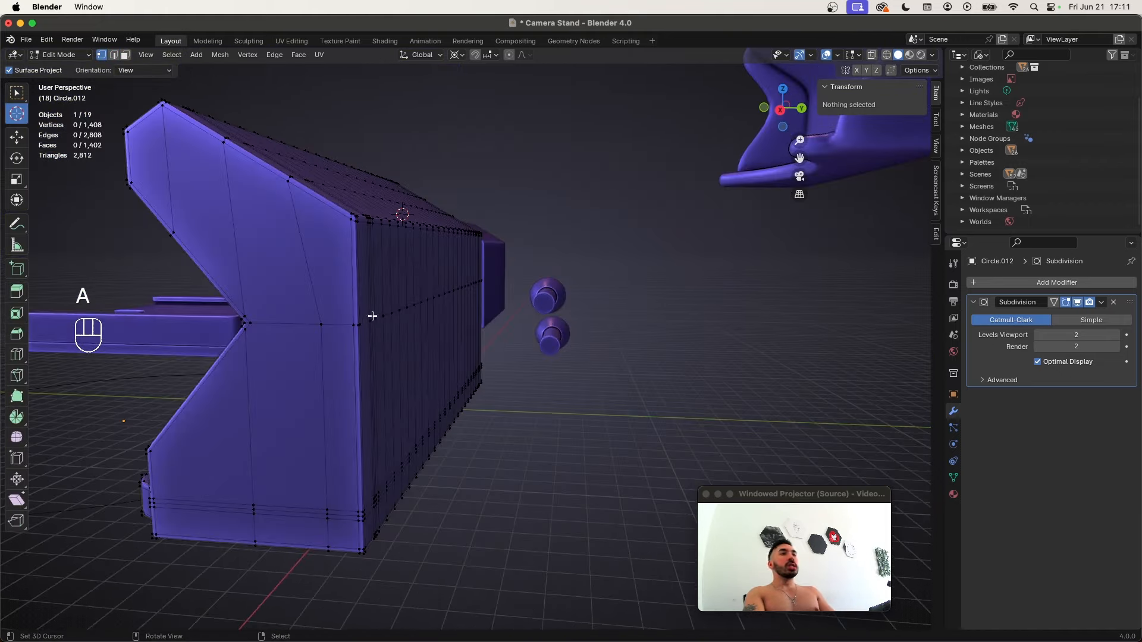
key(super+r)
click(369, 315)
click(365, 354)
key(super+r)
click(365, 358)
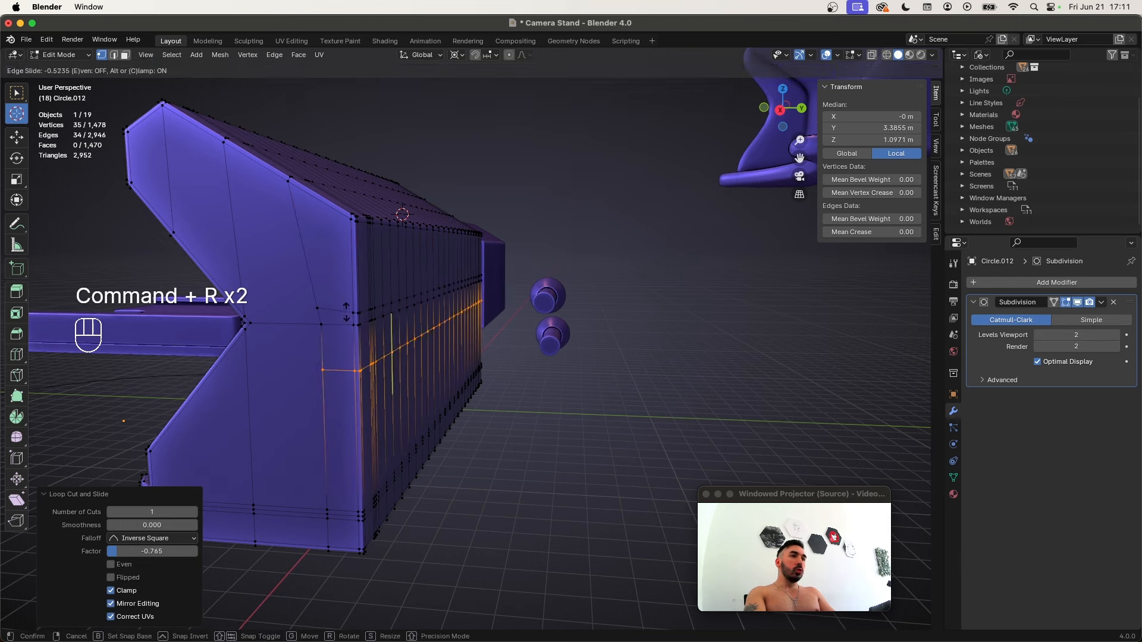
click(345, 310)
Connect the new loops' end vertices to the vertices at the notch corner on the bracket's side walls
click(243, 311)
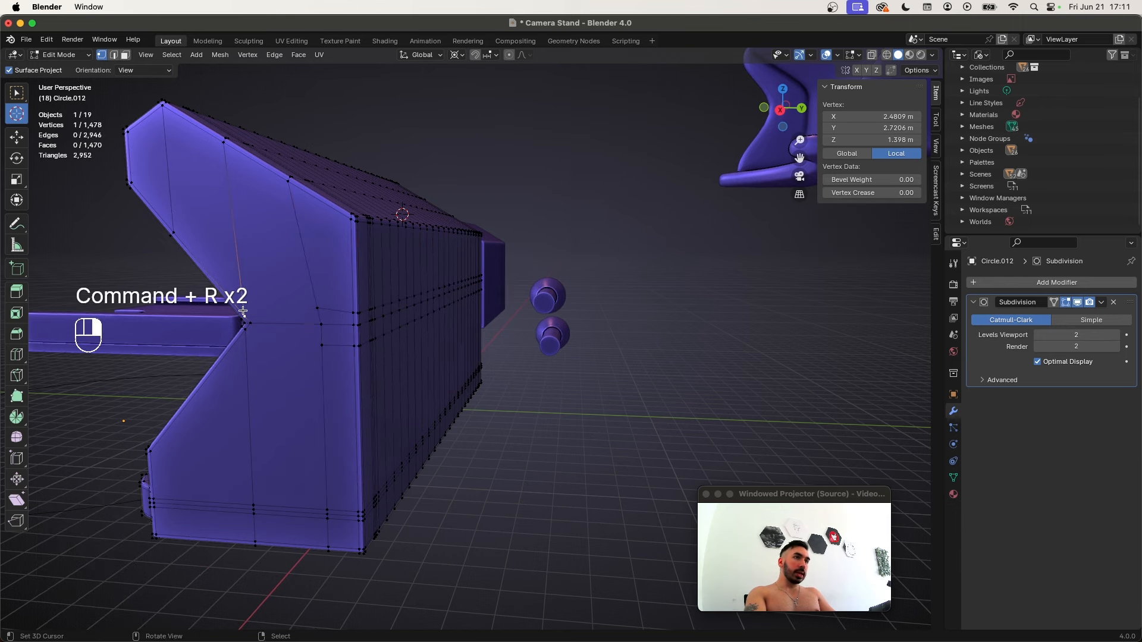
click(322, 345)
key(super+z)
shift+middle_drag(252, 332, 525, 298)
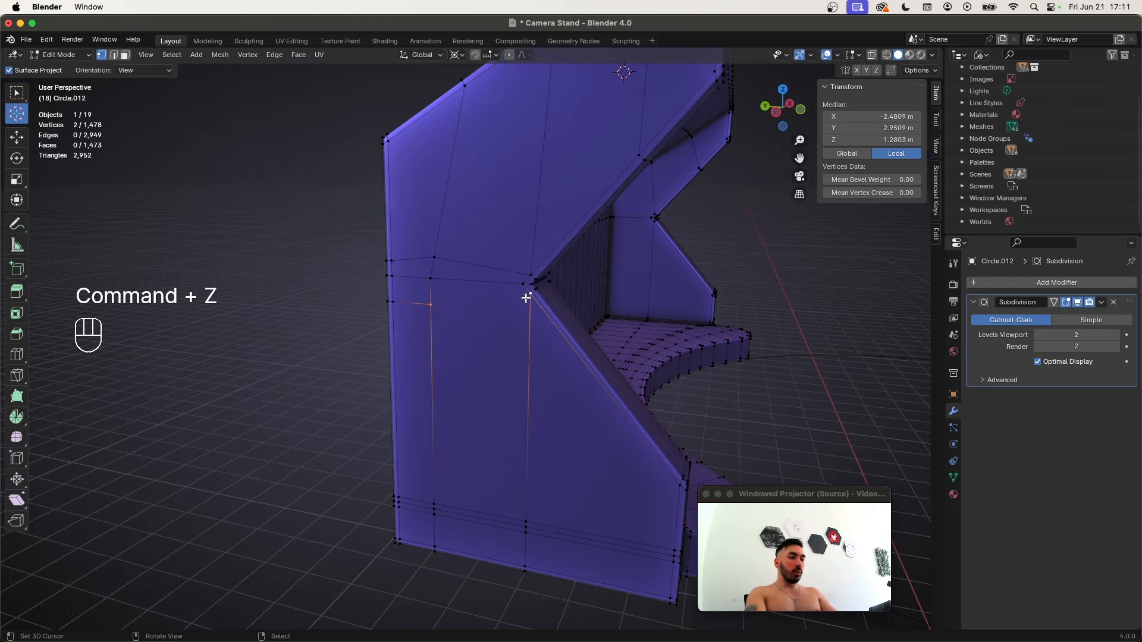
key(j)
Select a two-column strip of faces running from the sloped top wall down onto the back wall near one end
key(3)
click(356, 319)
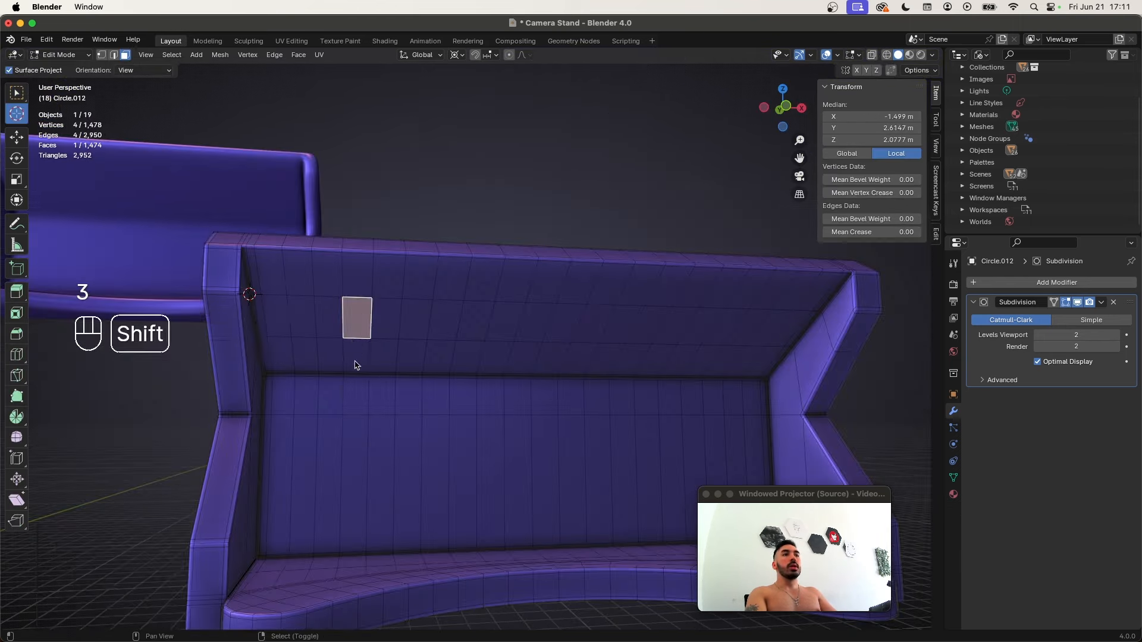
ctrl+shift+click(356, 395)
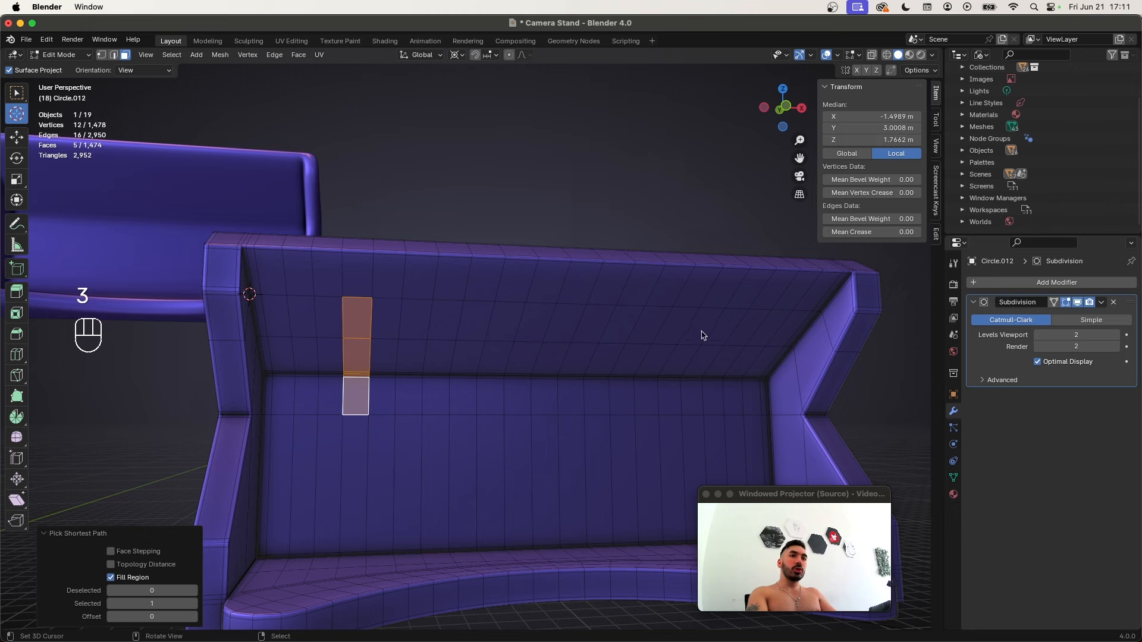
middle_drag(360, 364, 355, 355)
shift+super+click(377, 315)
middle_drag(380, 312, 426, 426)
Inset the face strip, scale it narrower, and delete its faces to open a slot
key(i)
click(441, 455)
key(s)
click(502, 438)
key(x)
click(489, 451)
Fill faces between the slot's upper and lower end edges to form a gusset, and check it in Object Mode and wireframe
shift+click(376, 255)
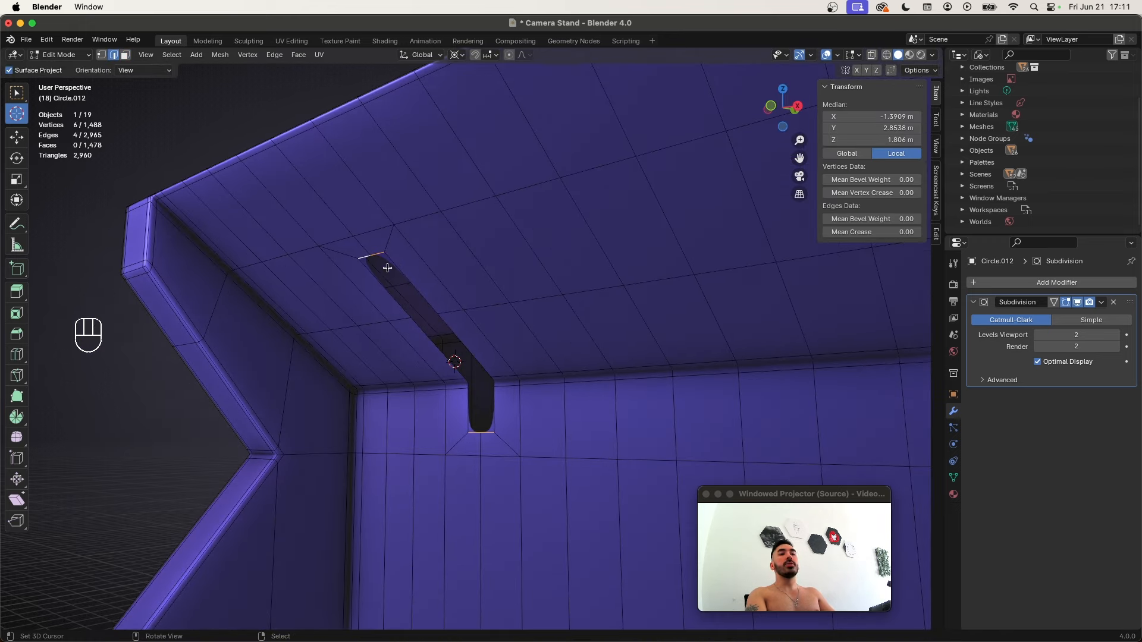
key(w)
click(468, 336)
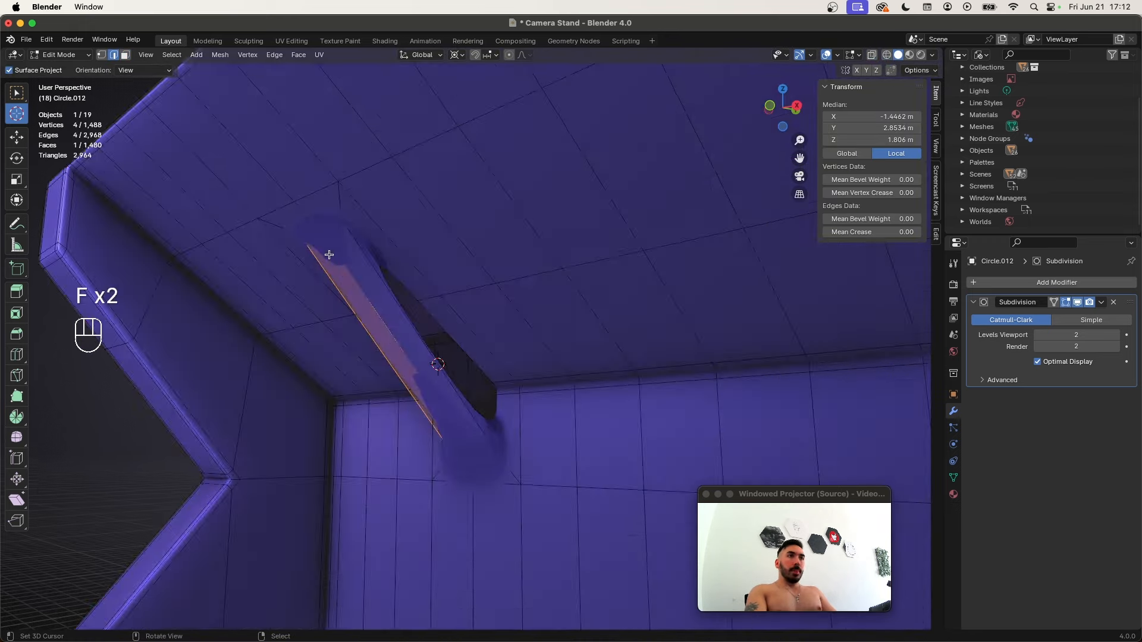
key(Tab)
key(Tab)
key(z)
key(1)
key(a)
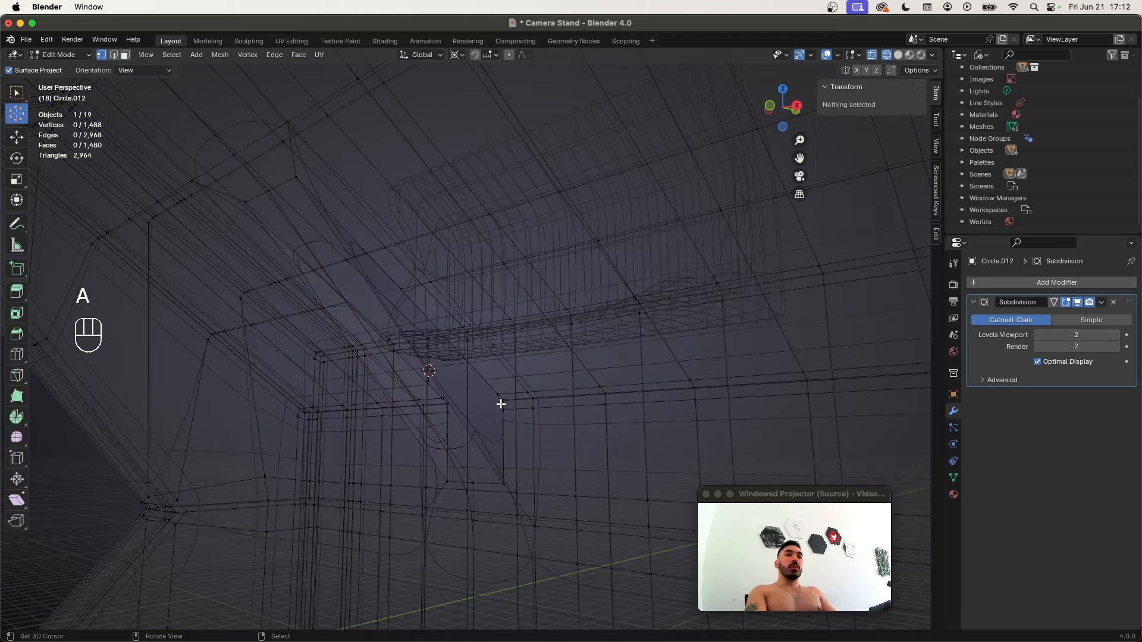
key(a)
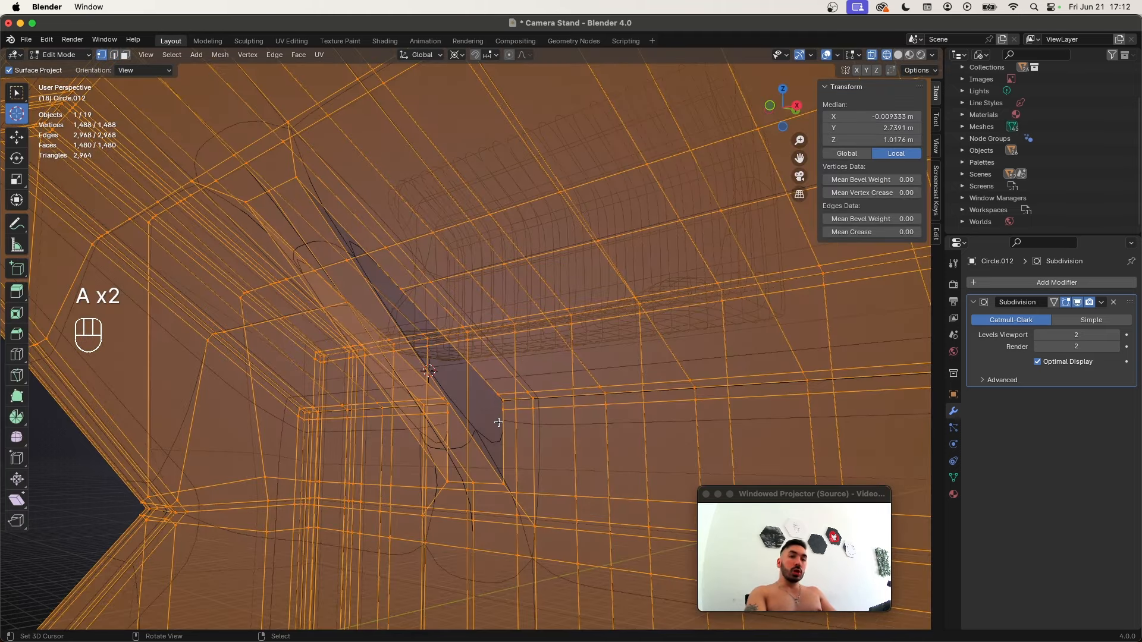
Undo the gusset, loop cuts and bevel back to the unbevelled bracket mesh
key(super+z)
key(super+z)
key(super+z)
key(super+z)
key(super+z)
key(super+z)
key(super+z)
key(super+z)
key(super+z)
key(super+z)
key(super+z)
key(super+z)
key(super+z)
key(super+z)
key(super+z)
key(super+z)
key(super+z)
key(super+z)
key(super+z)
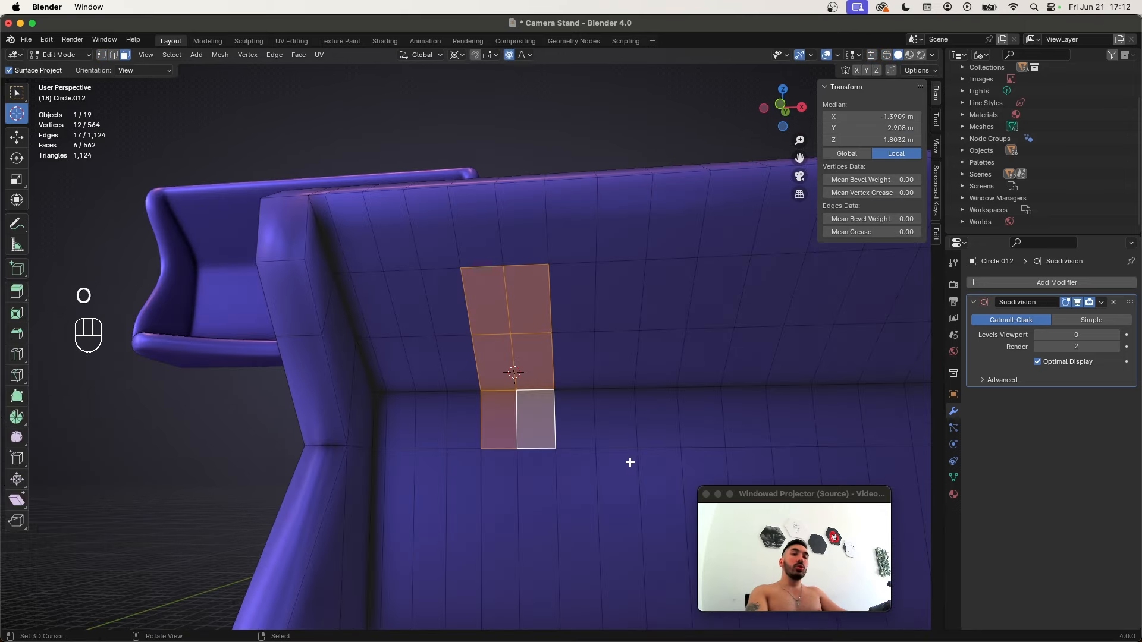
Inset the six-face strip spanning the sloped top wall and back wall, and delete the inset faces to open a slot
key(i)
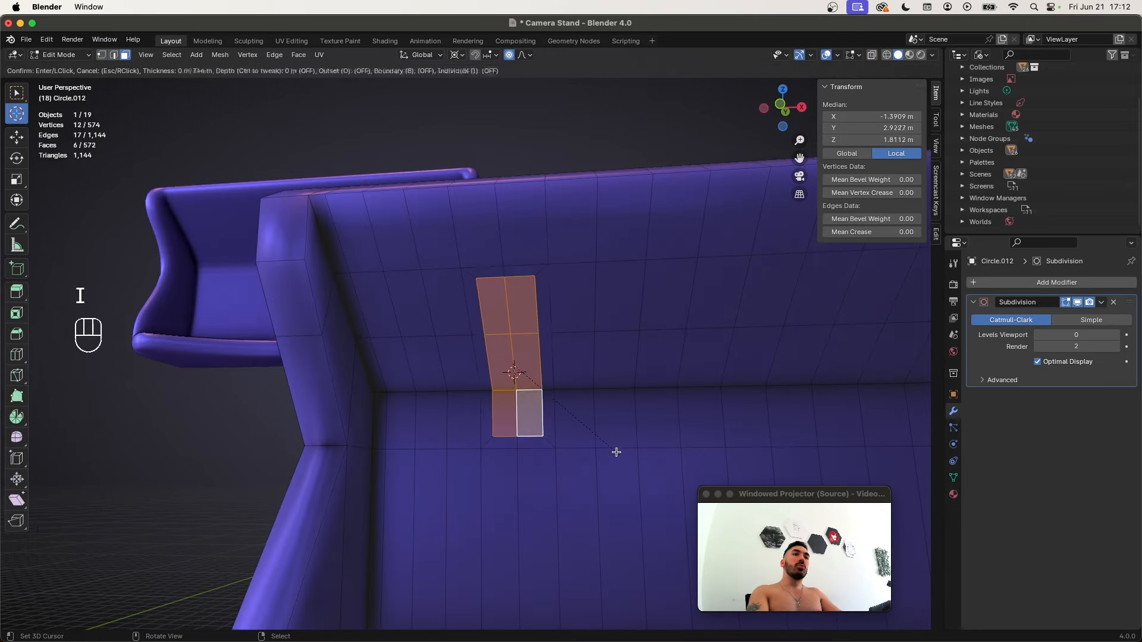
click(610, 449)
middle_drag(610, 448, 559, 435)
key(x)
click(559, 435)
Fill two long faces between the slot's lower and upper end edges to form the gusset's slanted front
key(2)
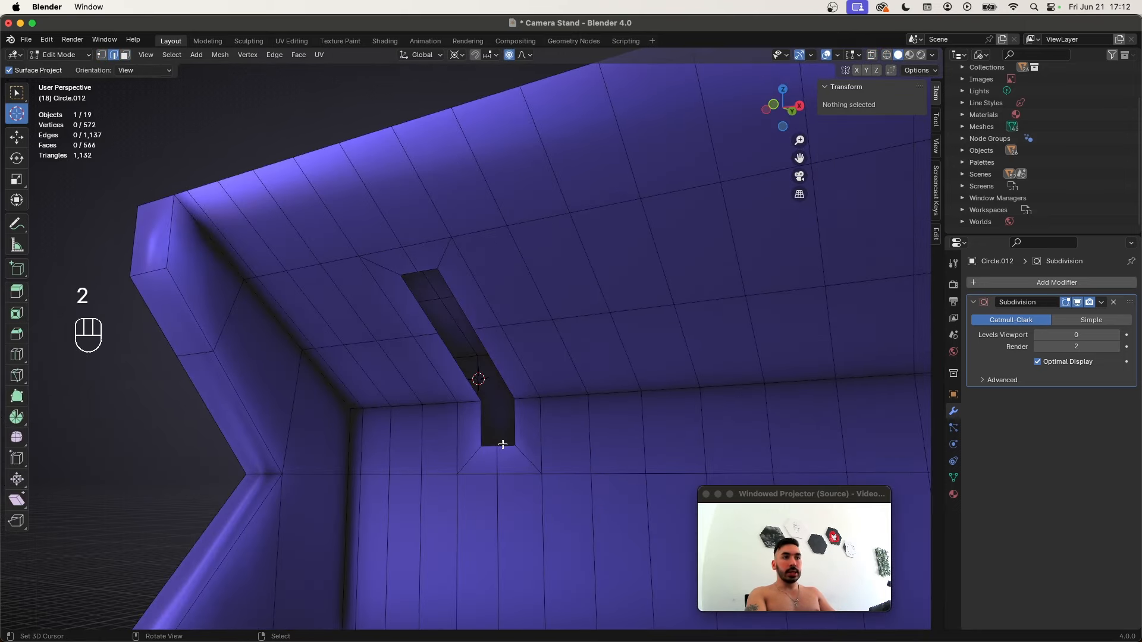
right_click(504, 444)
shift+right_click(435, 272)
key(f)
right_click(416, 273)
shift+right_click(484, 444)
key(f)
Close the gusset's open sides with faces and check the bracket in Object Mode
middle_drag(484, 444, 453, 450)
right_click(384, 340)
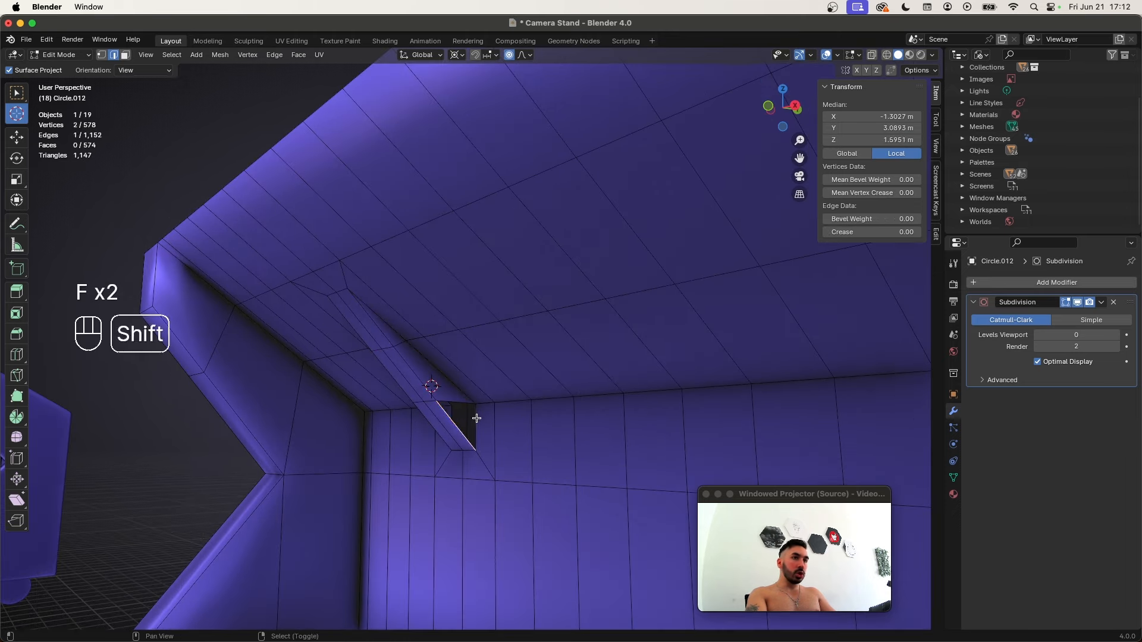
key(f)
scroll(506, 417, down, 8)
key(Tab)
key(Tab)
key(Tab)
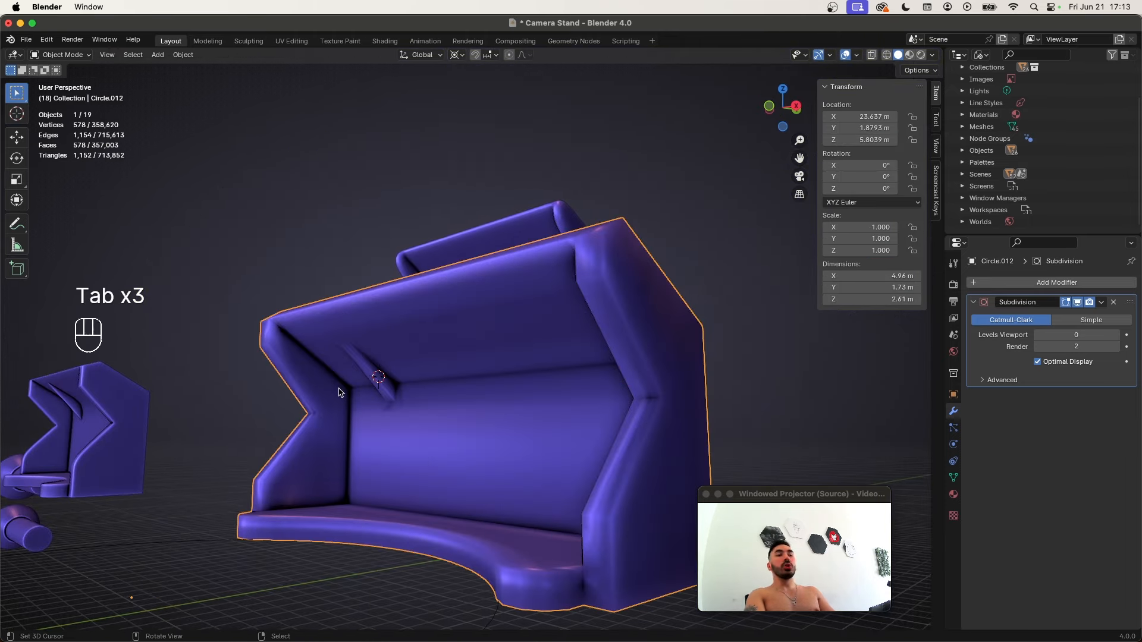
key(Tab)
Select the gusset outline, the inner crease and the sharp edge loops of the bracket's walls and base plate
key(a)
scroll(404, 369, up, 5)
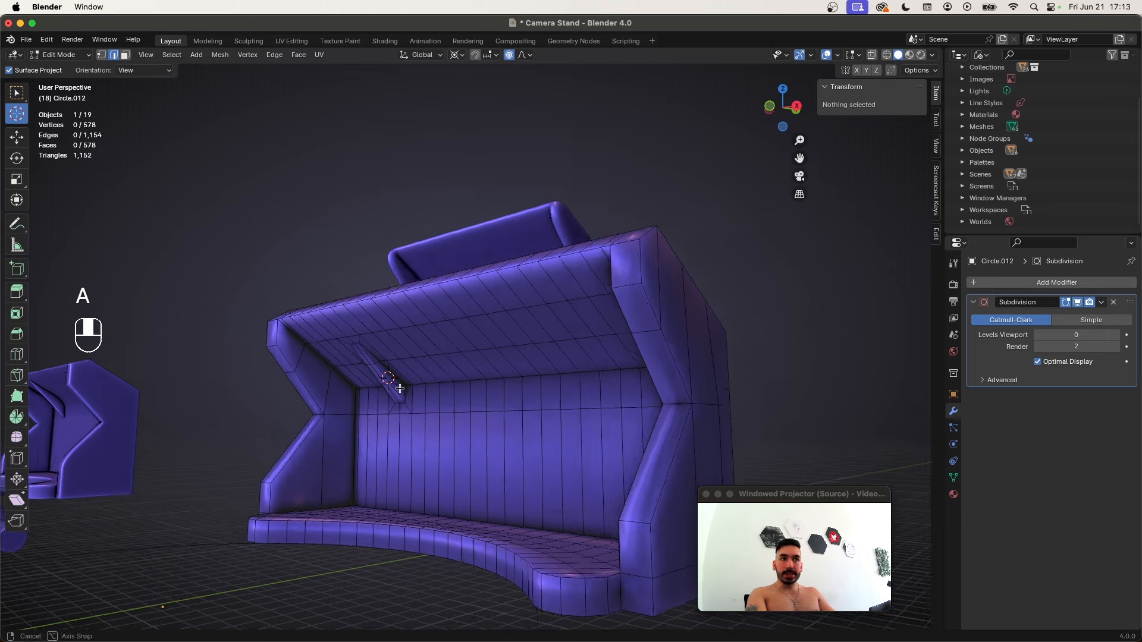
key(super+z)
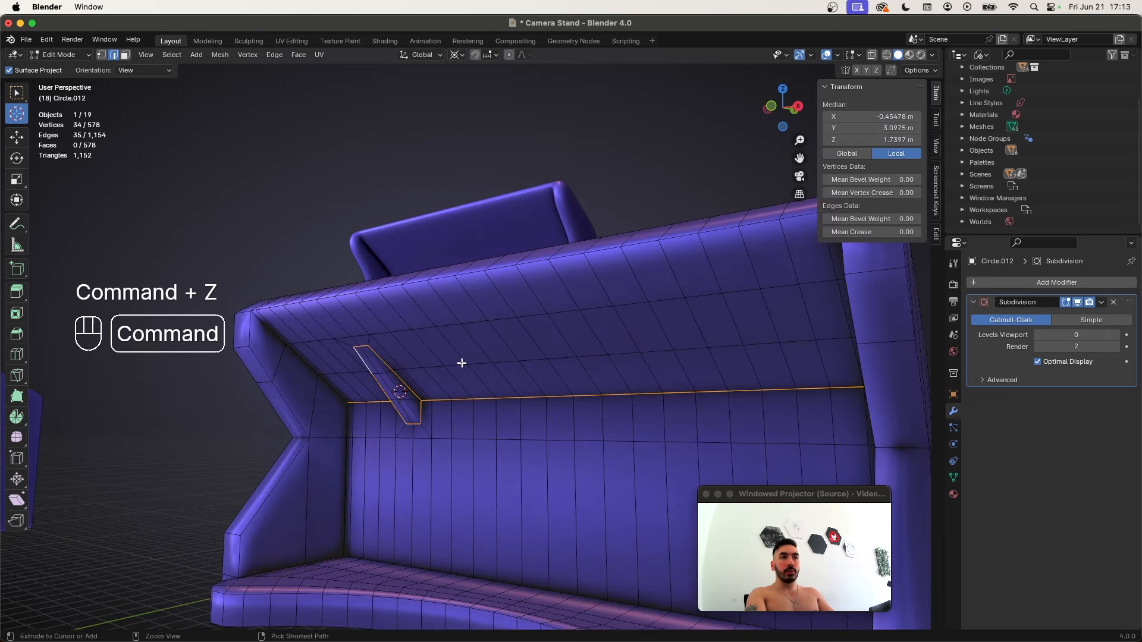
middle_drag(451, 379, 429, 435)
alt+shift+click(614, 312)
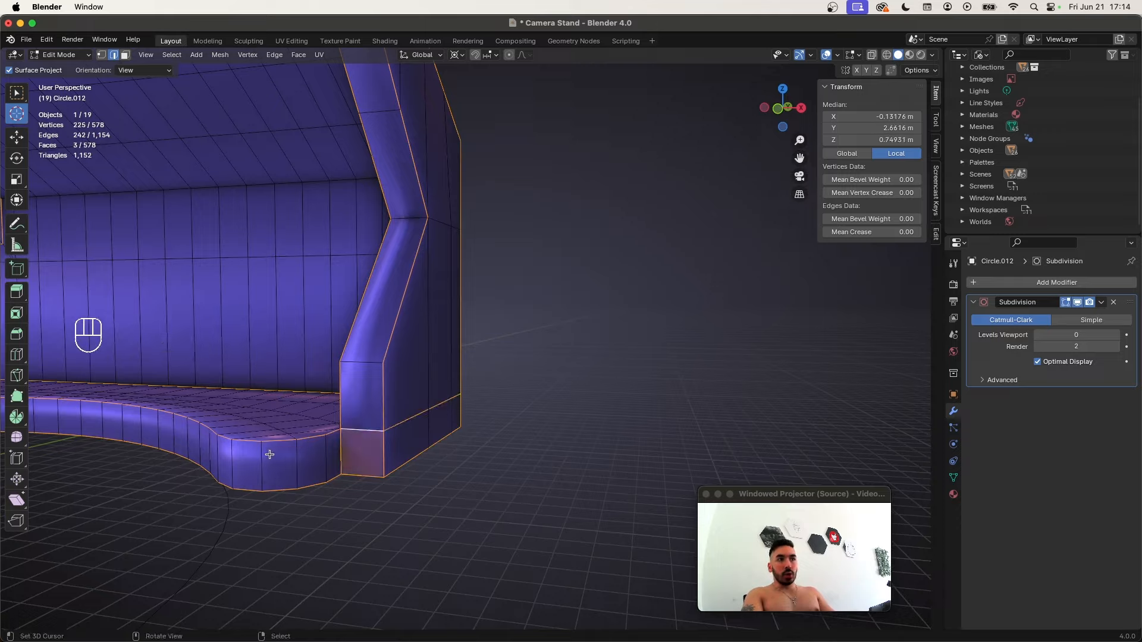
middle_drag(269, 454, 391, 418)
ctrl+shift+click(390, 418)
Bevel all the selected sharp edges of the bracket
middle_drag(326, 416, 493, 372)
key(z)
key(z)
key(super+b)
key(super+b)
click(459, 428)
scroll(493, 372, down, 8)
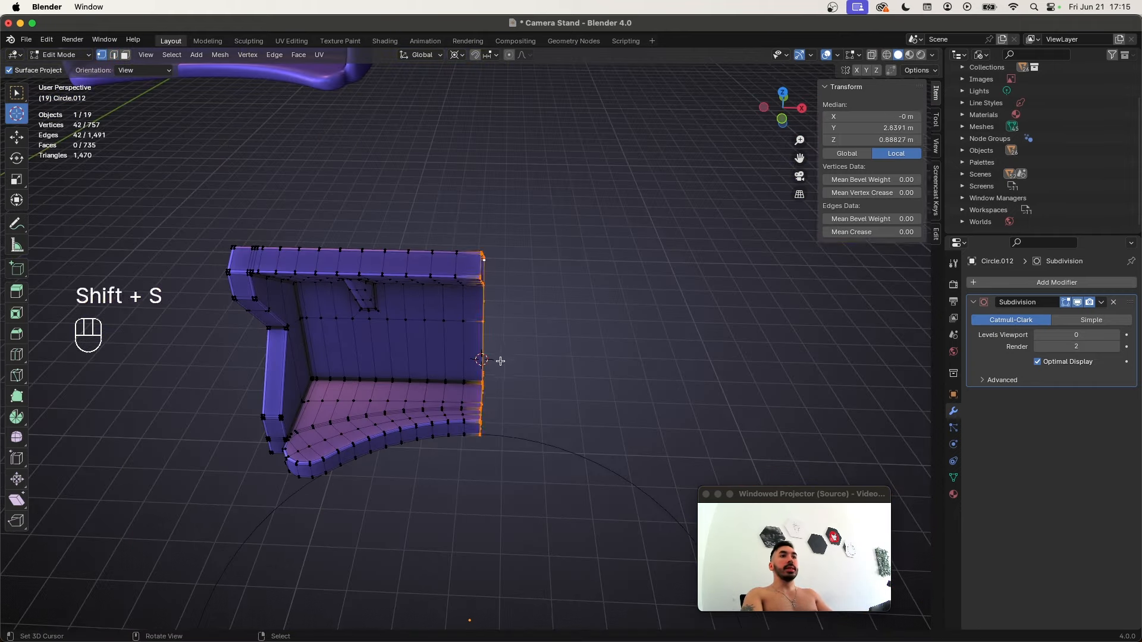
Duplicate the whole half bracket in place and mirror the copy by scaling it -1 along X about the 3D cursor
key(a)
key(shift+d)
right_click(574, 377)
text(sx)
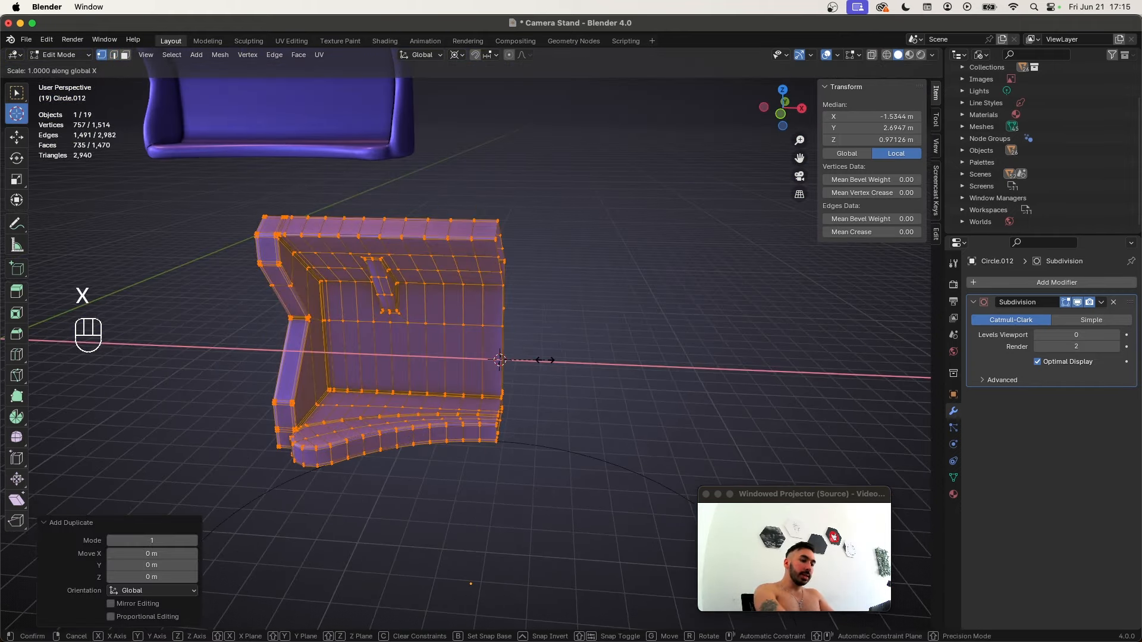
text(-1)
key(Return)
Recalculate the normals of the full bracket mesh and merge its vertices by distance at 0.0001 m
key(a)
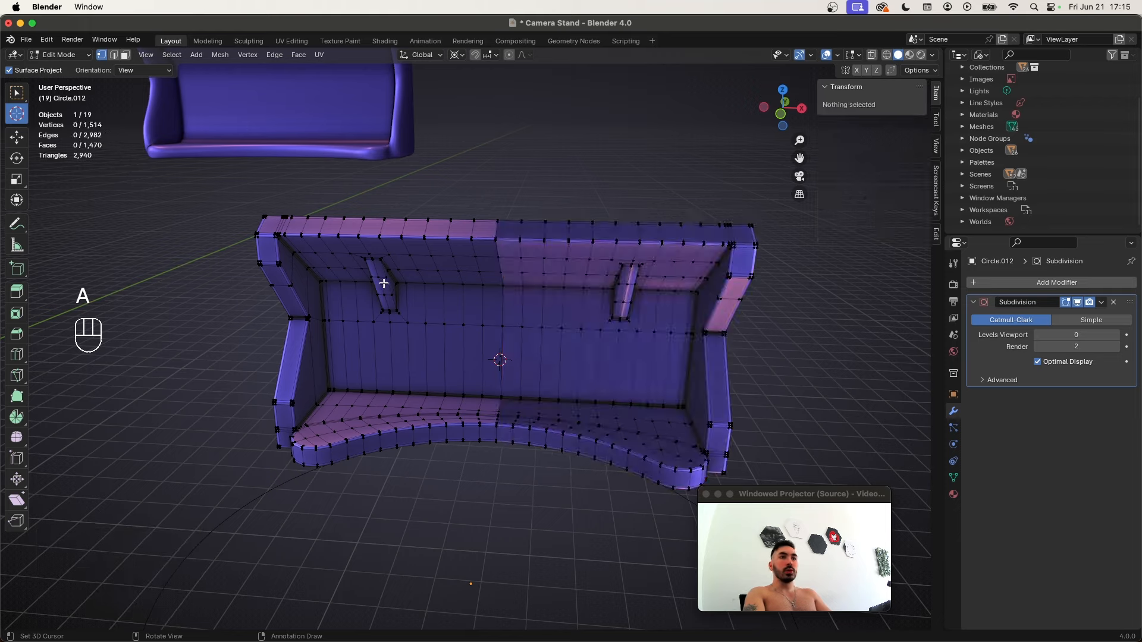
key(a)
key(super+n)
key(shift+w)
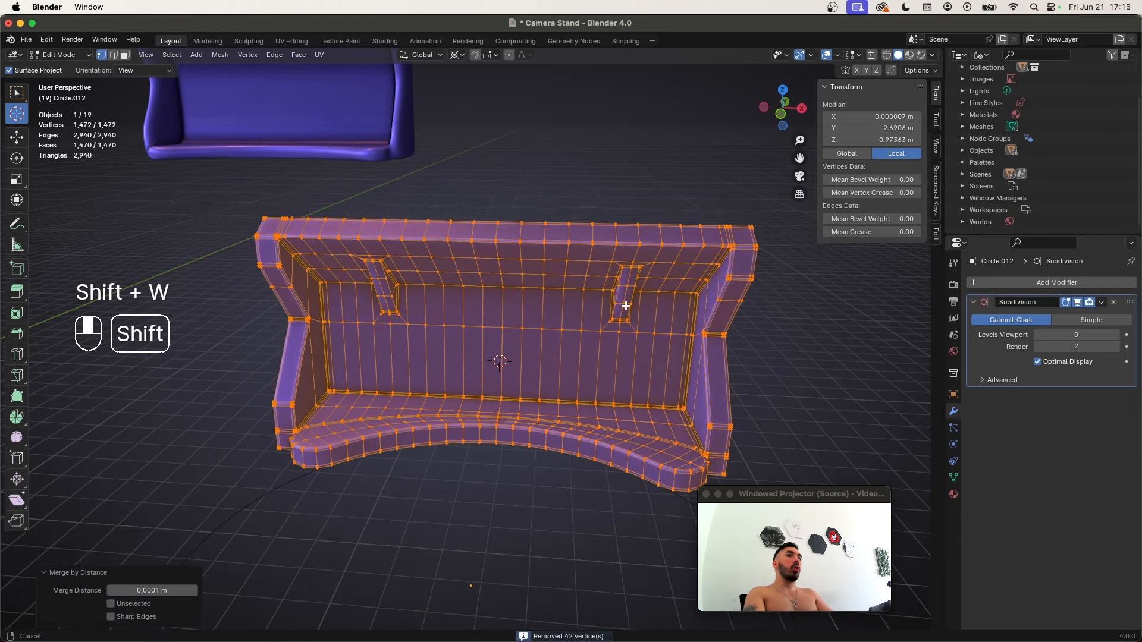
Inspect the mirrored bracket in Object Mode, save the file, and set its viewport subdivision level to 2
key(Tab)
middle_drag(619, 296, 347, 355)
key(super+s)
key(Tab)
scroll(497, 326, up, 3)
key(Tab)
key(super+1)
scroll(497, 326, down, 3)
key(super+2)
scroll(497, 324, up, 5)
Snap the 3D cursor to the mounting plate's selected vertex and bring the gusseted bracket over to the plate
key(shift+s)
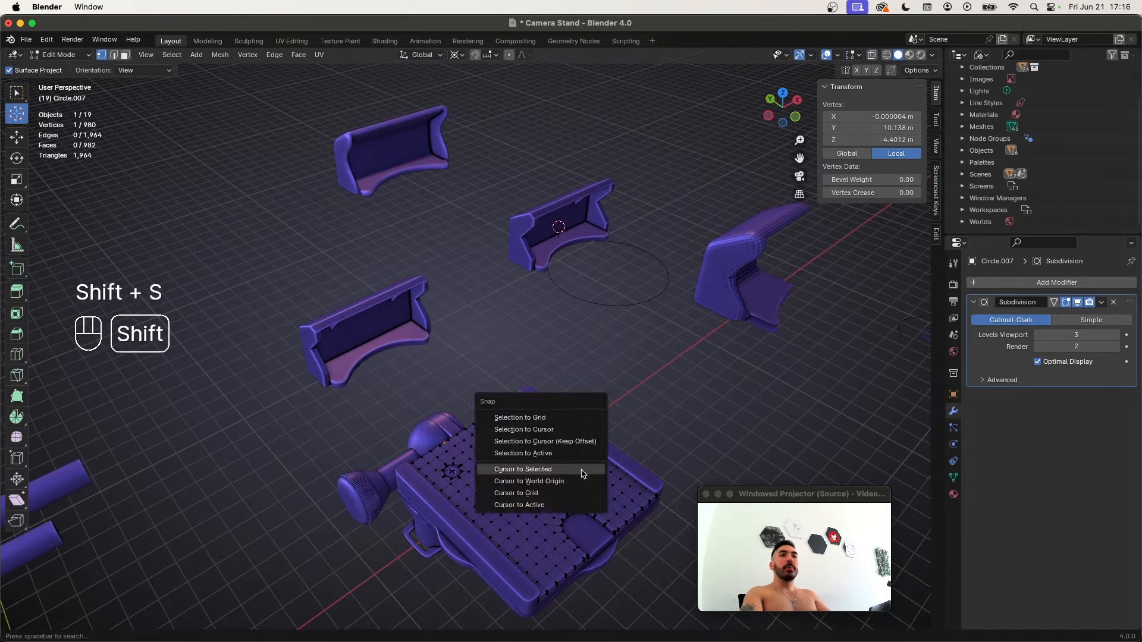
click(583, 470)
key(Tab)
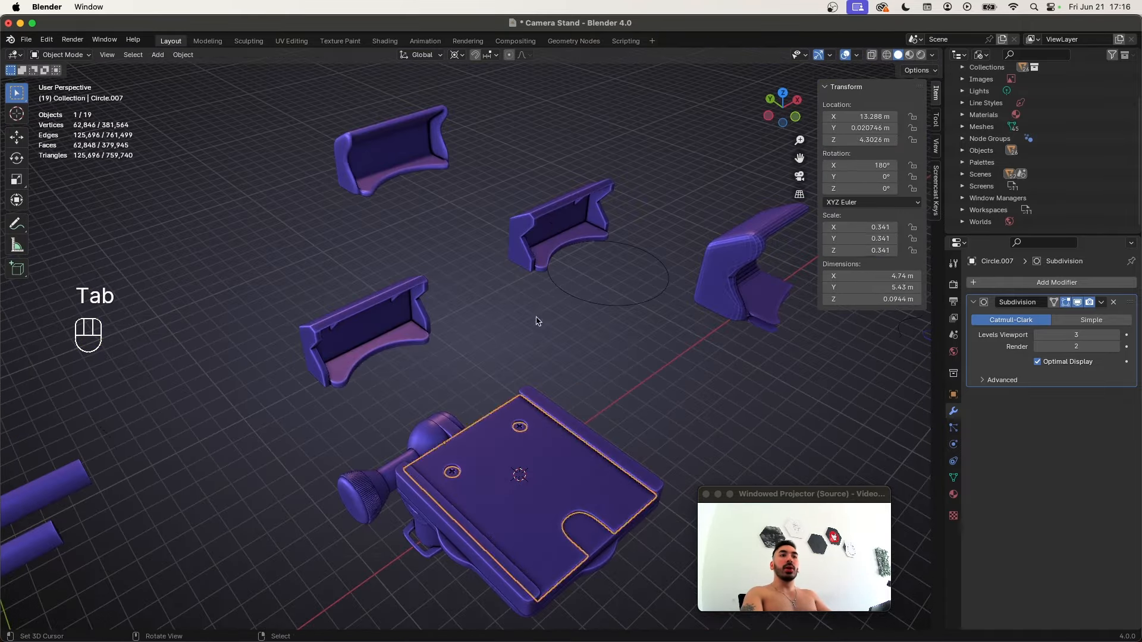
right_click(601, 250)
key(shift+s)
middle_drag(566, 234, 529, 333)
Slide the bracket along Y to about -3.073 m so its curved base sits at the end of the mounting plate
key(g)
key(y)
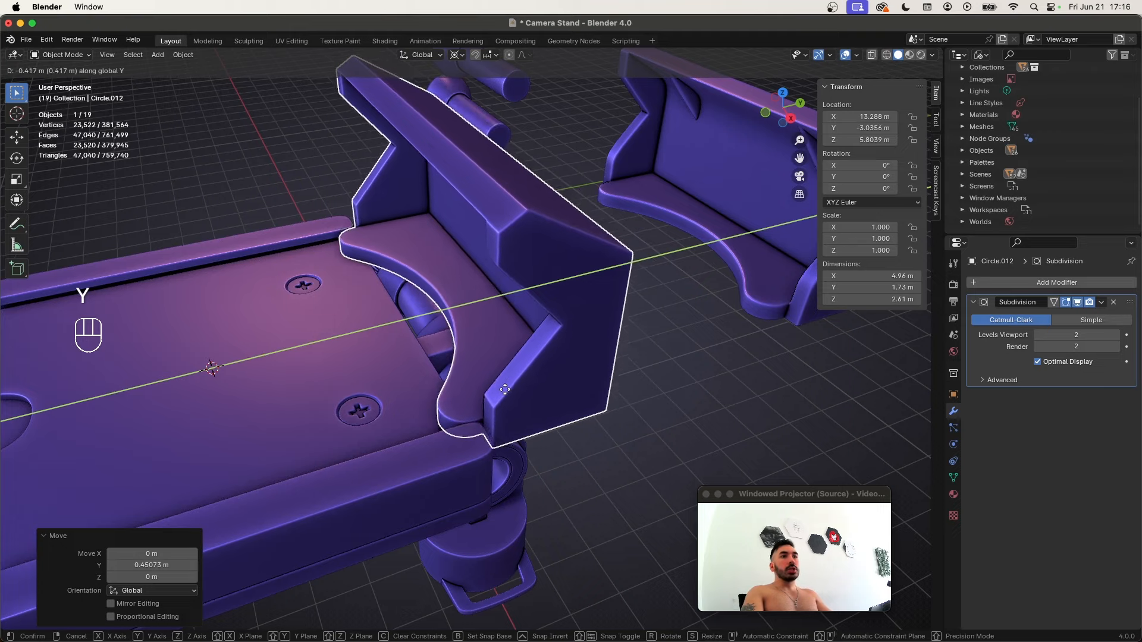
click(502, 389)
middle_drag(503, 390, 544, 533)
key(g)
key(y)
right_click(545, 532)
Examine how the bracket's curved base meets the mounting plate and its screws, in wireframe and solid shading
scroll(545, 533, down, 3)
mouse_move(432, 513)
middle_down()
mouse_move(458, 390)
mouse_move(317, 363)
middle_up()
click(458, 390)
key(g)
right_click(455, 388)
scroll(453, 387, up, 3)
key(z)
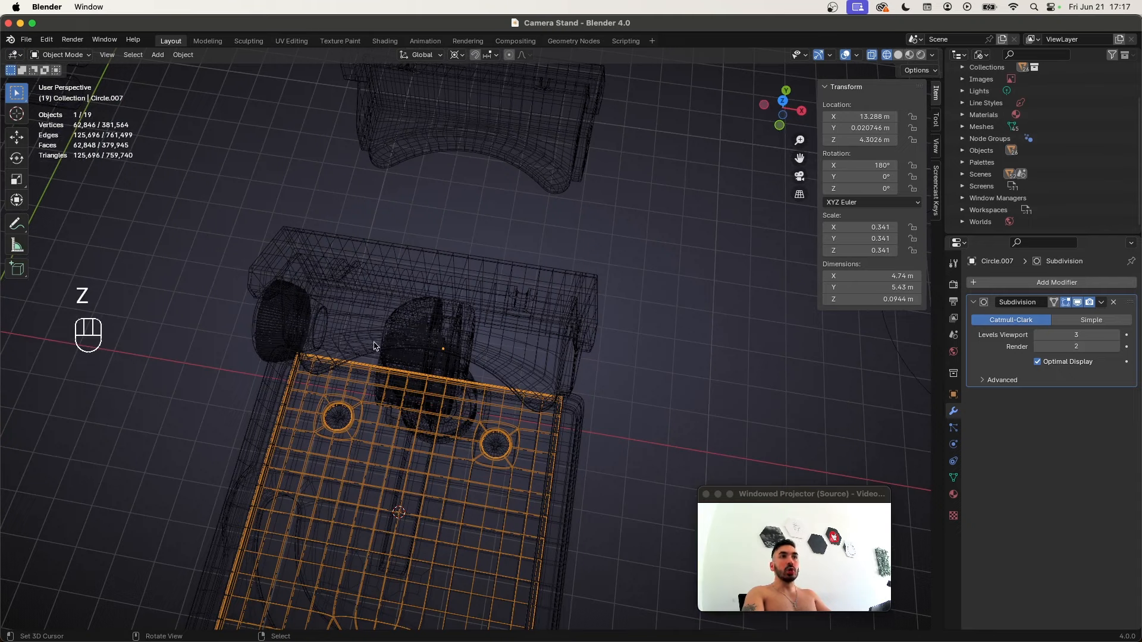
middle_drag(383, 347, 408, 375)
key(z)
click(420, 377)
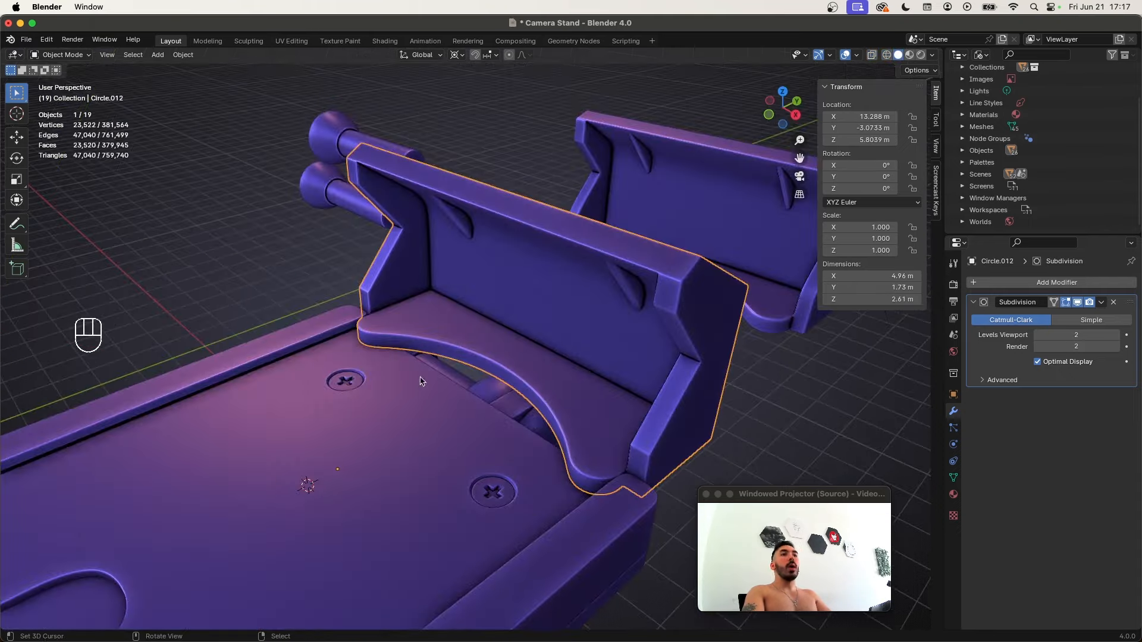
scroll(374, 376, up, 2)
scroll(542, 353, down, 3)
click(485, 395)
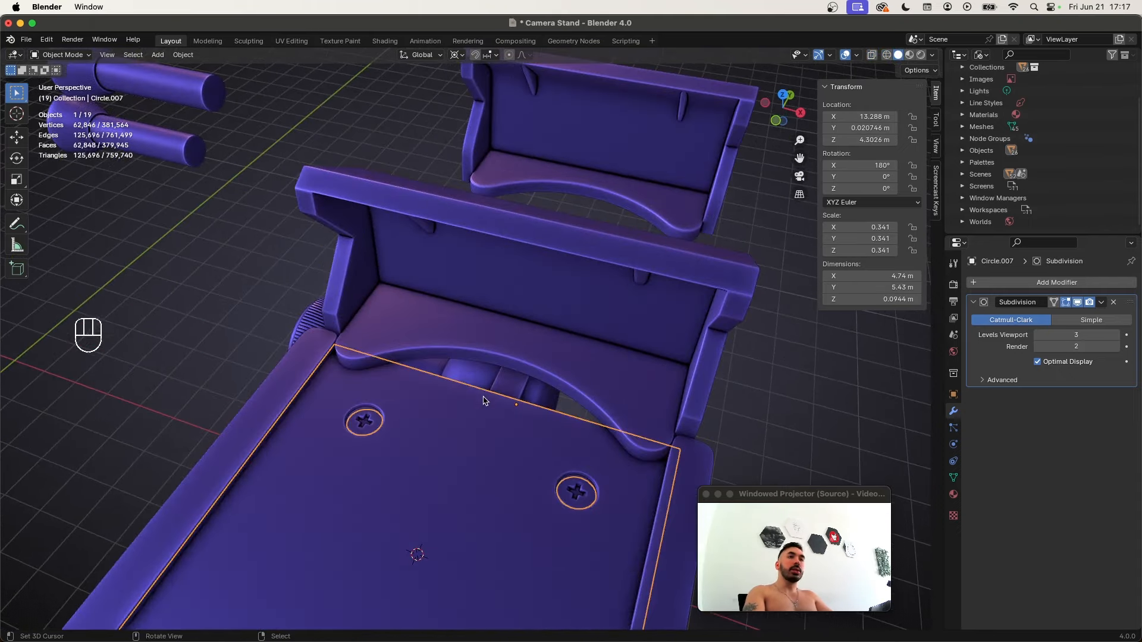
Dissolve the selected edge loops along the rim of the thin inset plate with the screw recesses
key(Tab)
middle_drag(484, 396, 529, 305)
key(z)
key(z)
scroll(530, 304, down, 3)
middle_drag(591, 345, 668, 347)
scroll(650, 339, up, 2)
key(z)
scroll(553, 359, down, 3)
key(z)
scroll(668, 347, up, 3)
scroll(697, 381, up, 2)
key(x)
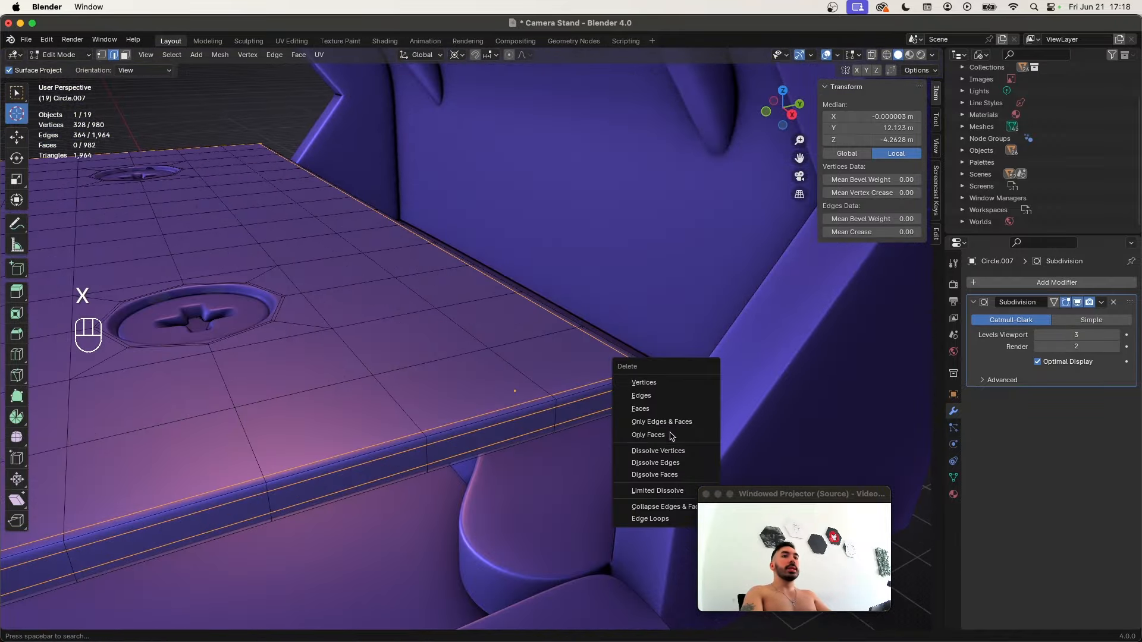
click(670, 462)
Extrude the inset plate's end faces outward under the bracket, extending the plate's overall Y dimension to about 6.2 m
key(Tab)
scroll(662, 454, down, 3)
key(Tab)
scroll(306, 402, up, 2)
middle_drag(306, 402, 470, 461)
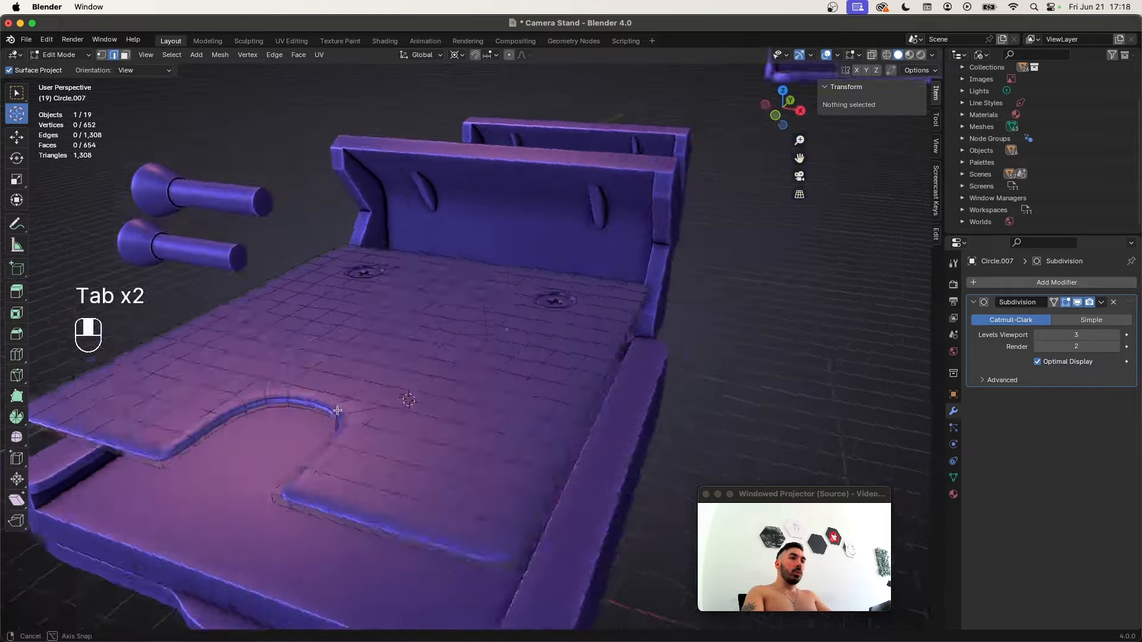
key(Tab)
key(Tab)
key(z)
key(3)
key(a)
key(a)
ctrl+shift+click(480, 455)
middle_drag(550, 306, 478, 370)
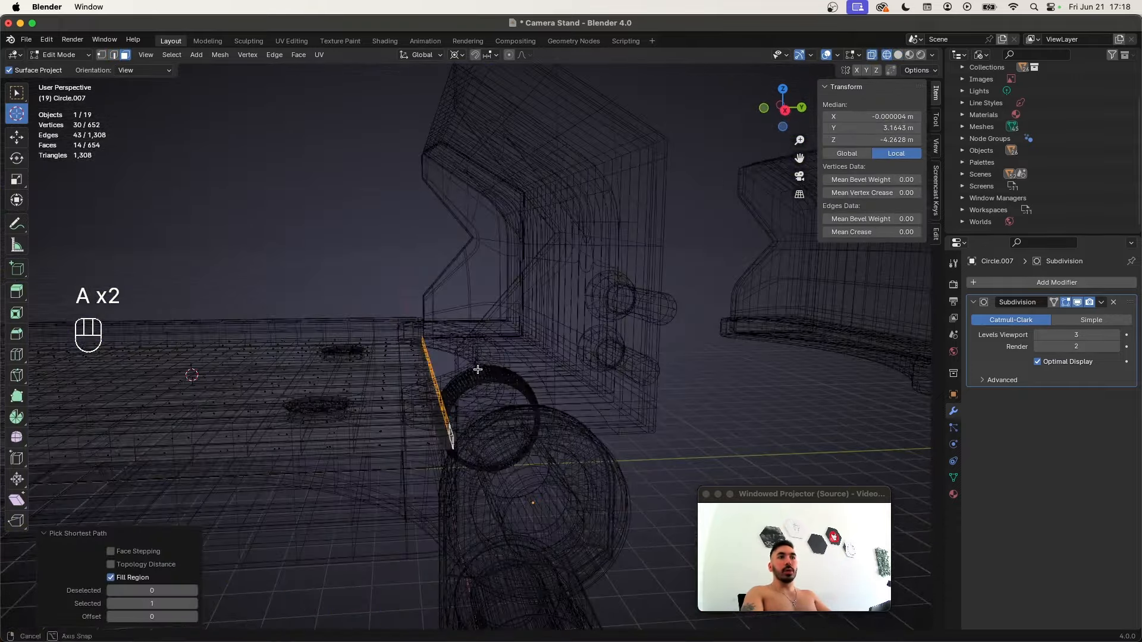
key(z)
key(e)
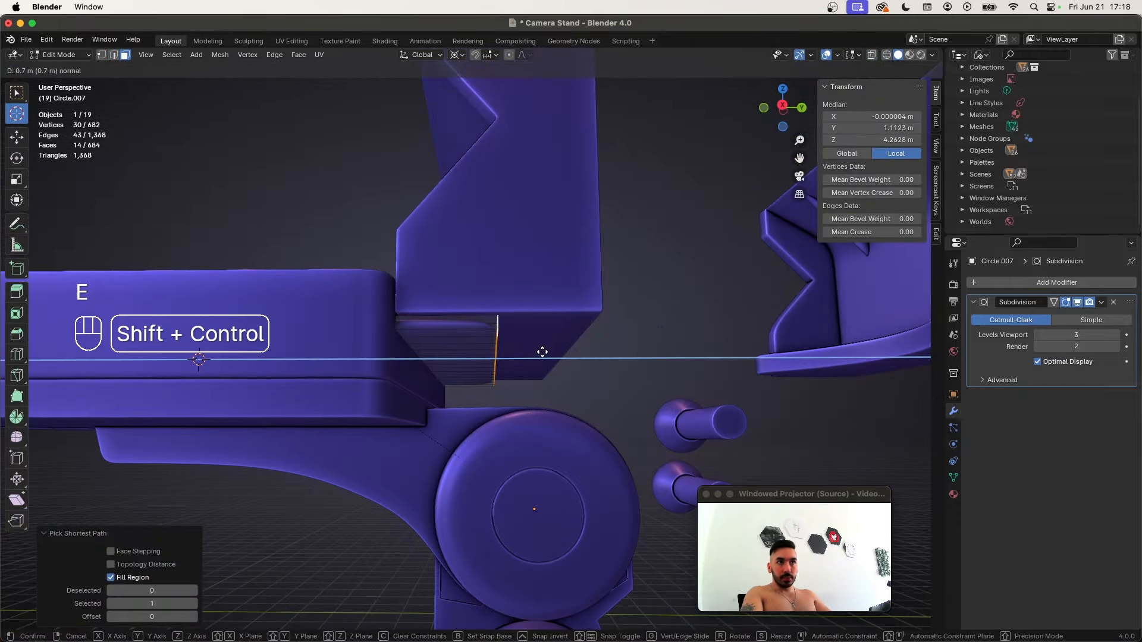
click(634, 341)
Add two supporting loop cuts to the inset plate to tighten its subdivided edges
key(super+r)
key(super+r)
key(Tab)
key(z)
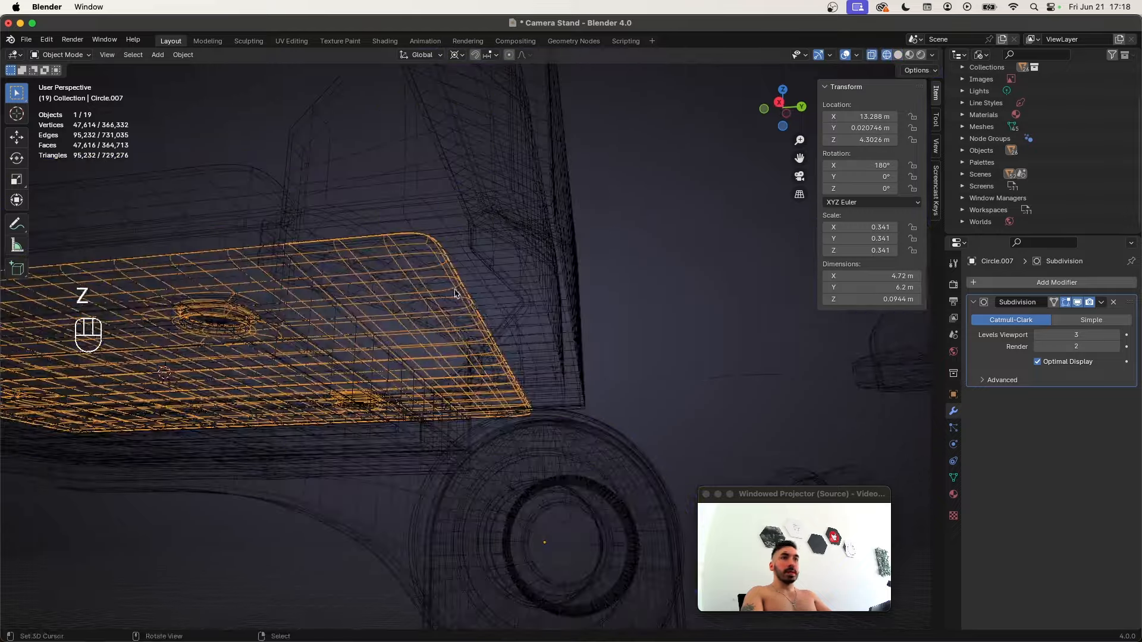
Save the file and raise the gusseted bracket about 0.671 m along Z, clear of the mounting plate
middle_drag(455, 294, 438, 224)
key(super+s)
click(573, 231)
key(Tab)
key(z)
key(Tab)
key(Tab)
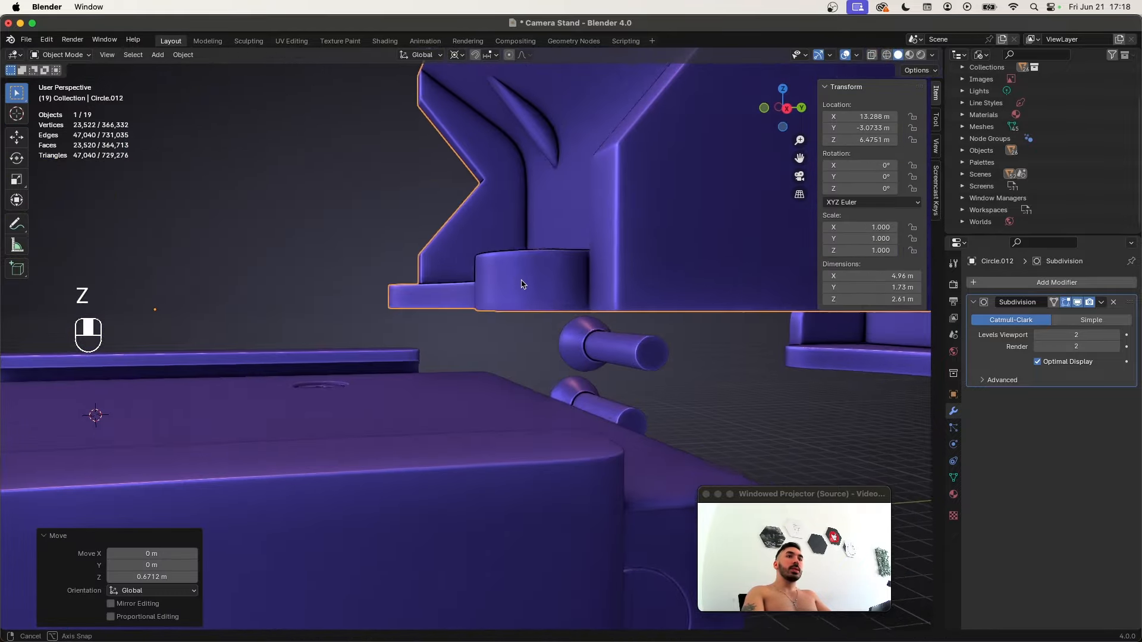
Undo the bracket's last vertical move and lower it about 0.11 m along Z onto the plate
middle_drag(570, 286, 542, 314)
key(super+z)
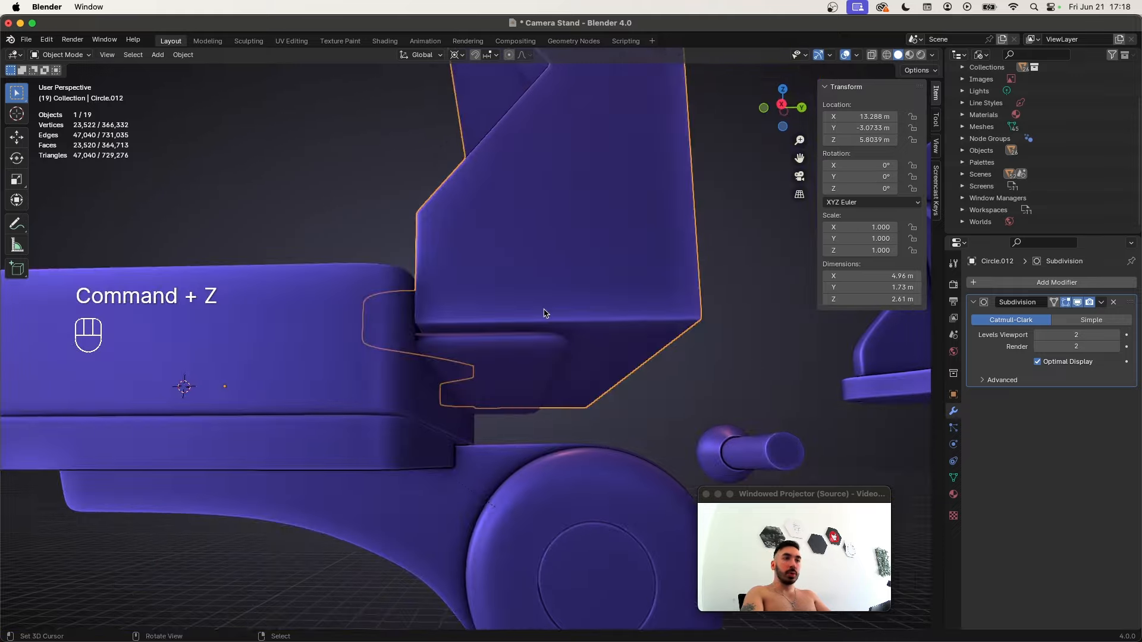
key(g)
key(z)
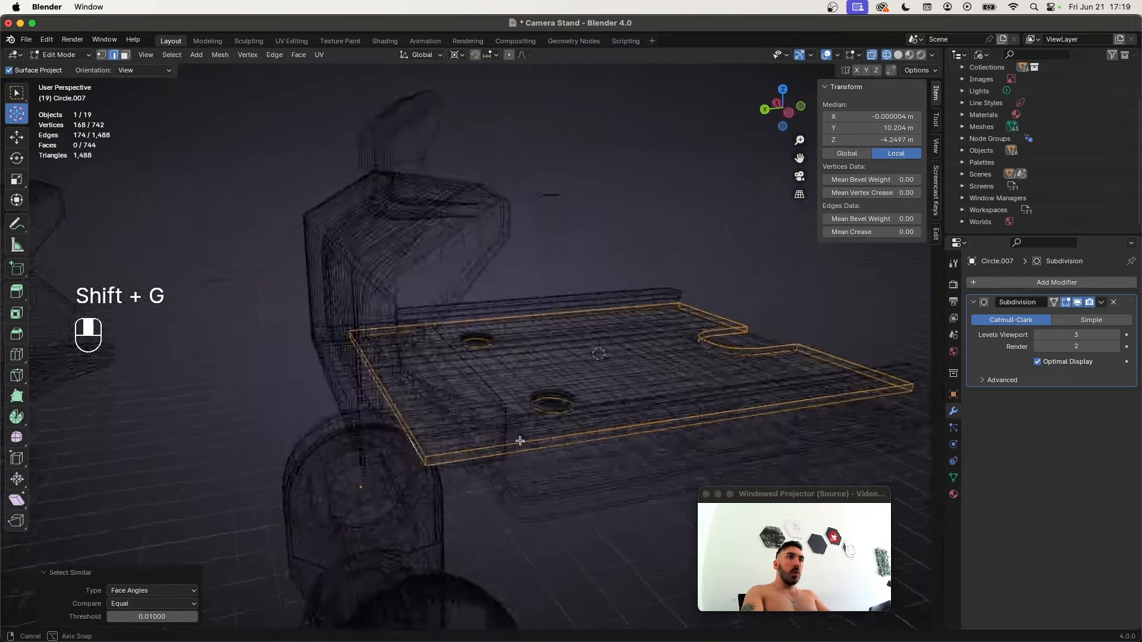
Deselect the screw-hole edges on the plate and bevel its remaining outline edges with two segments
middle_drag(511, 357, 537, 368)
key(c)
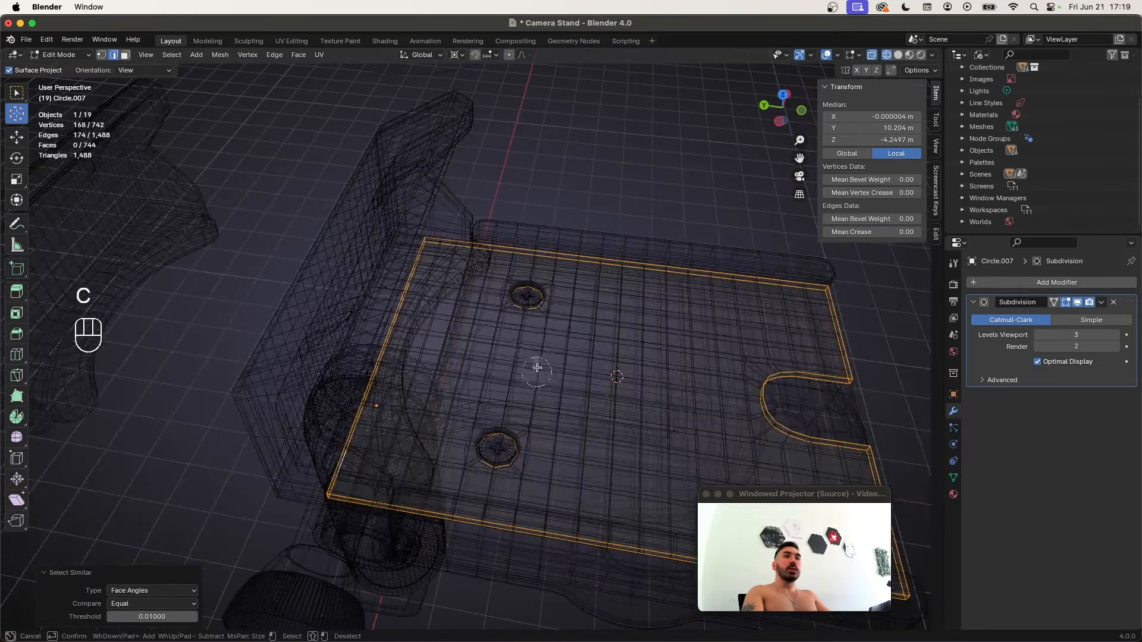
right_click(523, 300)
middle_drag(576, 382, 601, 372)
key(super+b)
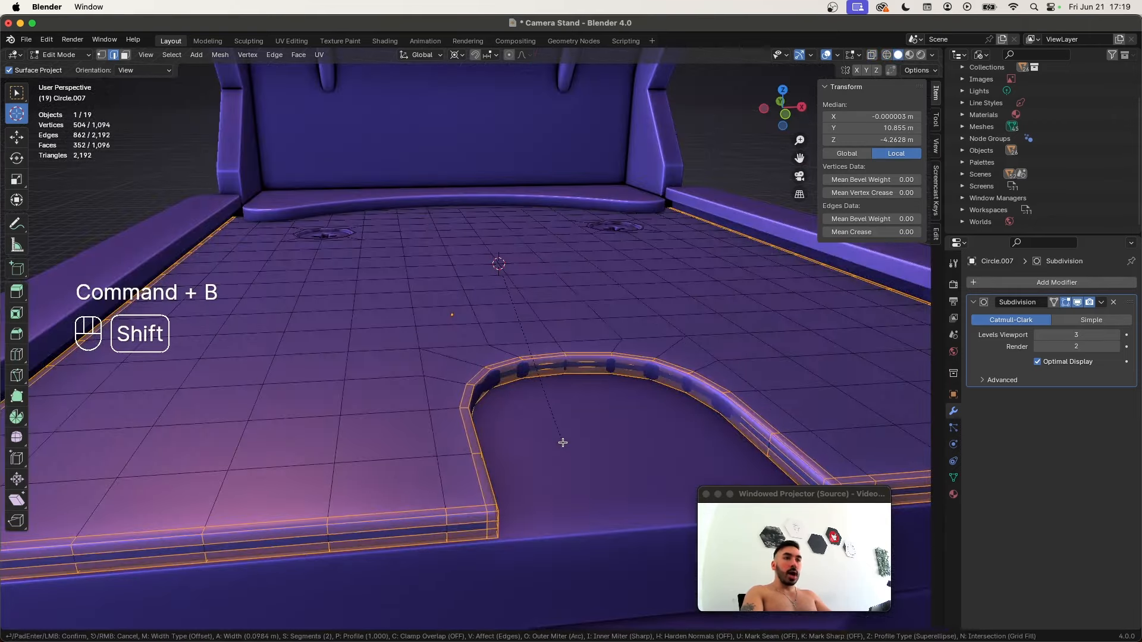
click(547, 428)
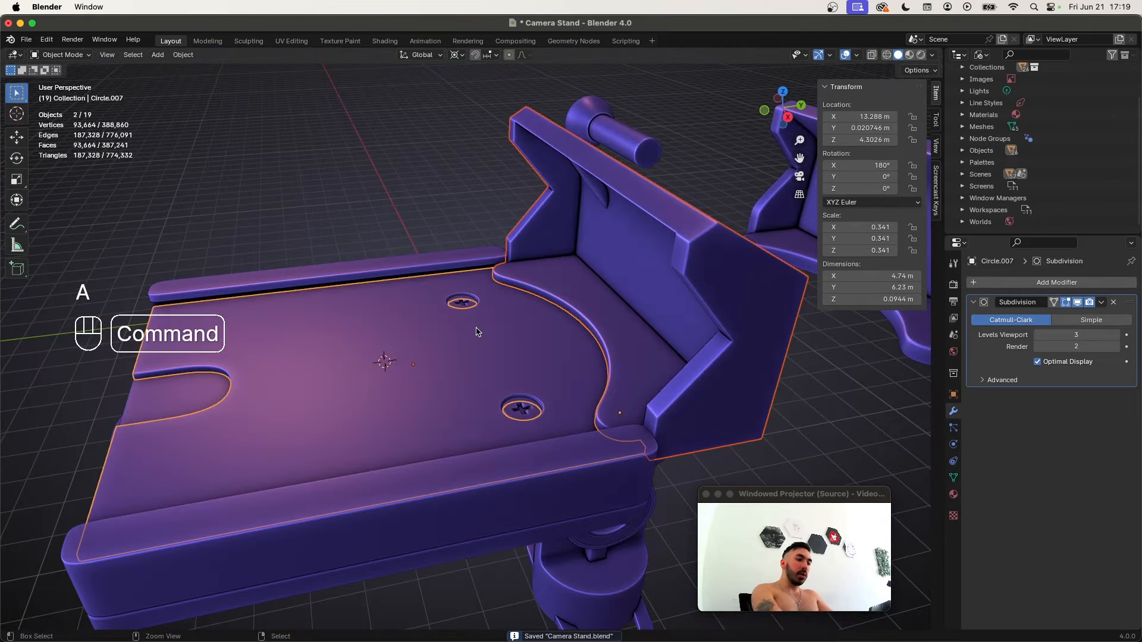
Snap the 3D cursor to the selected vertex in the middle of the plate and leave mesh editing
key(super+p)
key(shift+s)
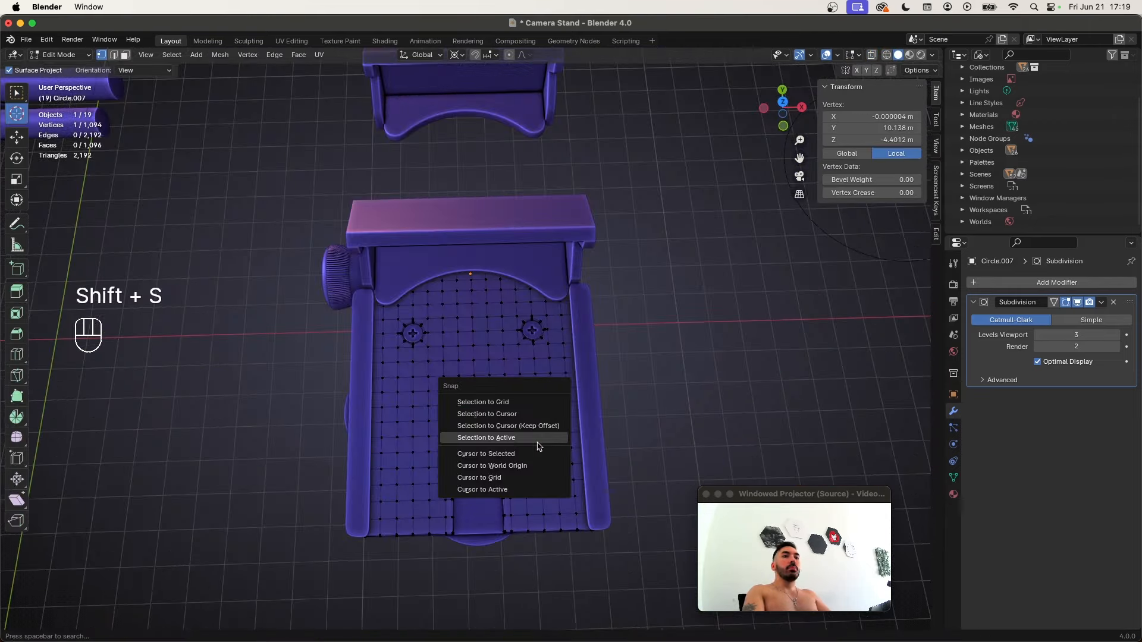
click(528, 443)
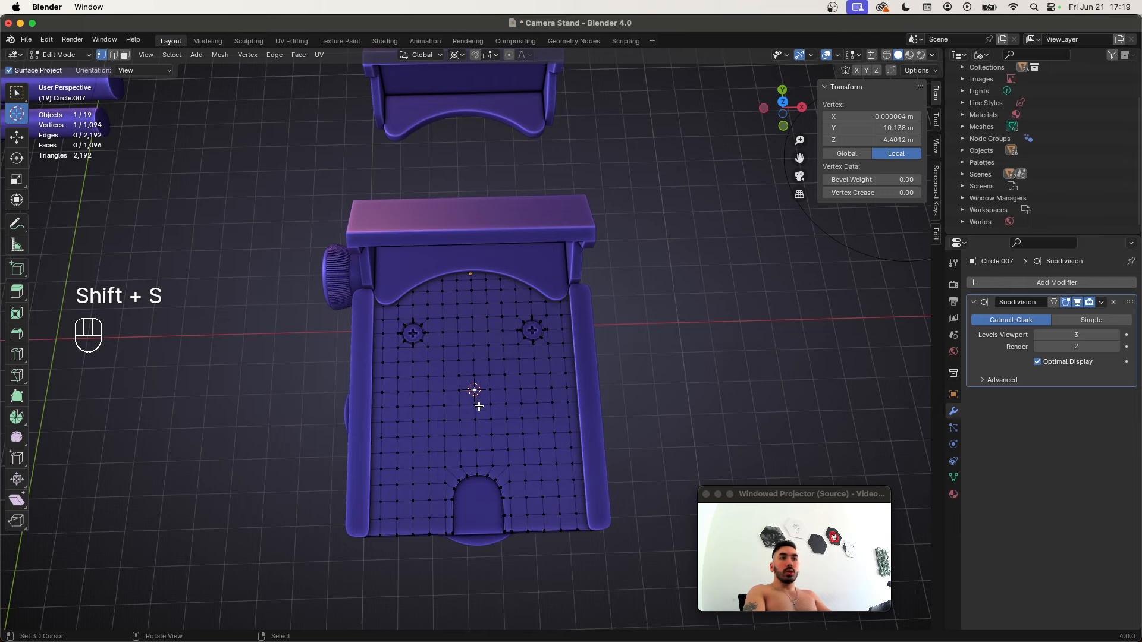
key(Tab)
Duplicate the bracket in place and rotate the copy's whole mesh 180° about Z around the 3D cursor
click(479, 260)
middle_drag(484, 326, 515, 392)
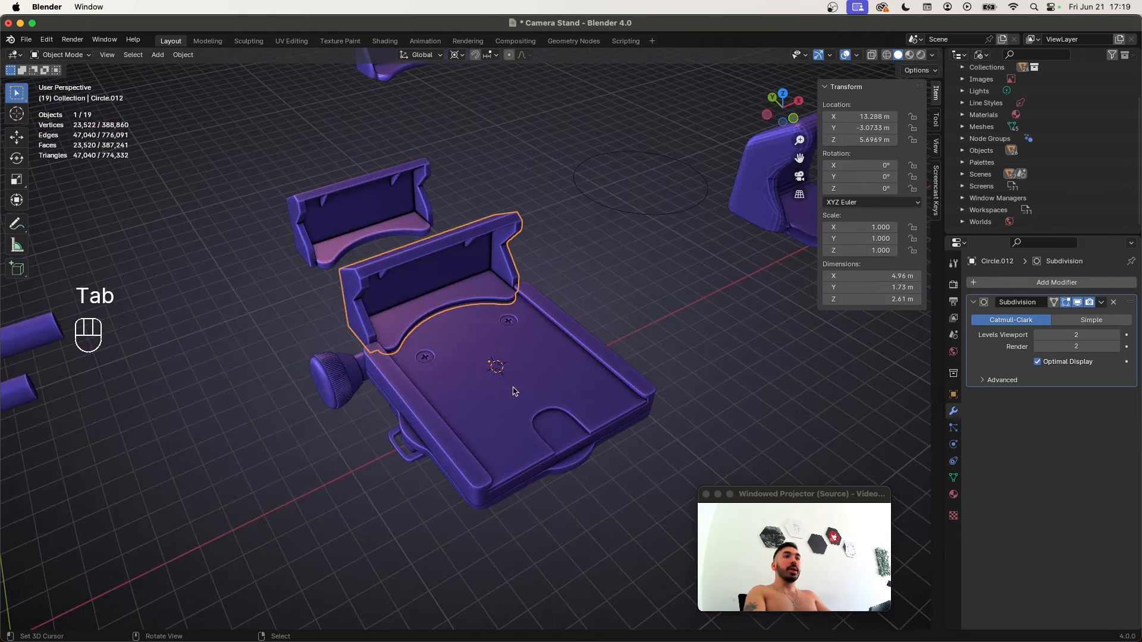
key(shift+d)
right_click(563, 357)
key(Tab)
key(a)
key(r)
key(z)
key(1)
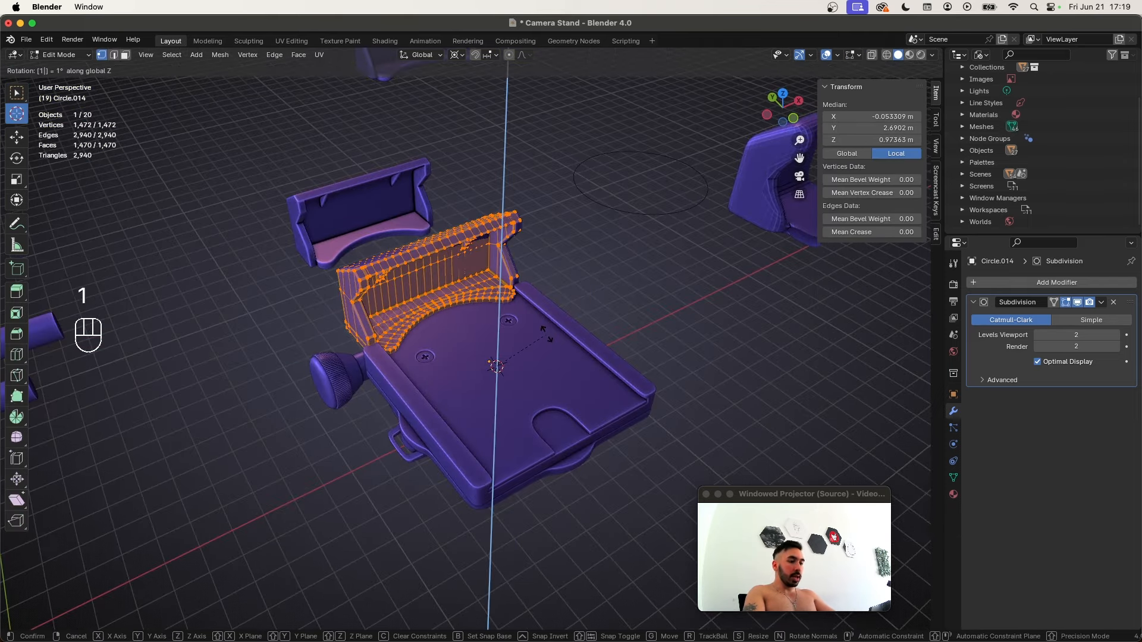
key(8)
key(0)
Move the rotated bracket copy about 0.98 m along negative Y, away from the plate's notched end, and save the file
key(Tab)
key(g)
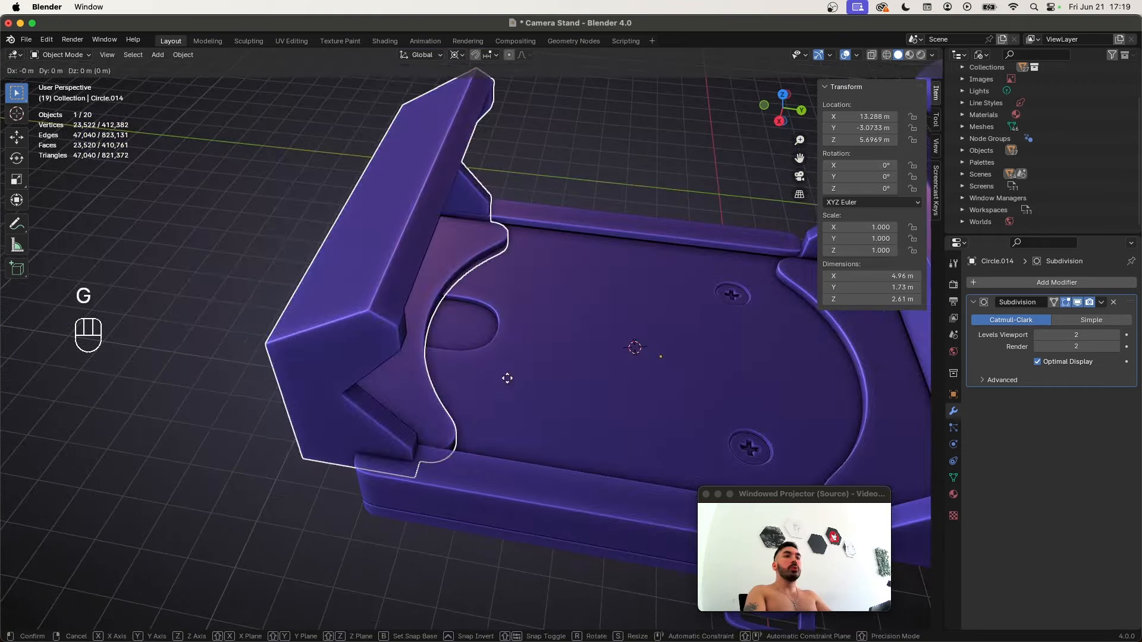
key(y)
click(507, 378)
key(Tab)
key(Tab)
key(super+s)
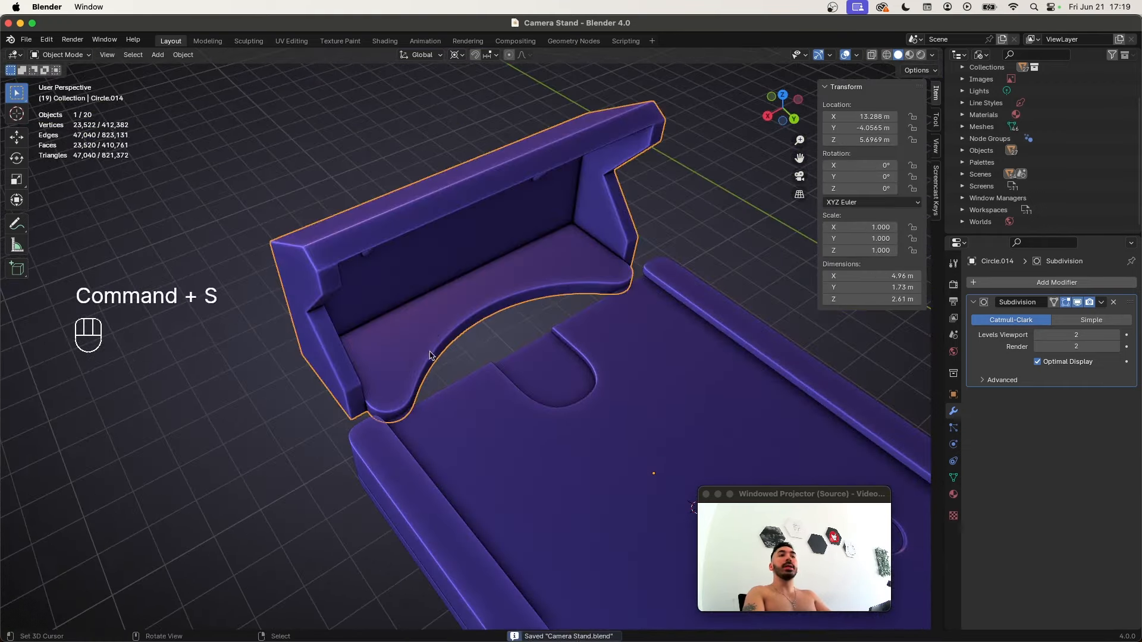
Delete the geometry forming the curved front lip of the bracket copy, including its remaining border vertices
key(Tab)
key(Tab)
scroll(403, 339, up, 3)
middle_drag(475, 315, 410, 357)
key(Tab)
key(a)
alt+right_click(352, 408)
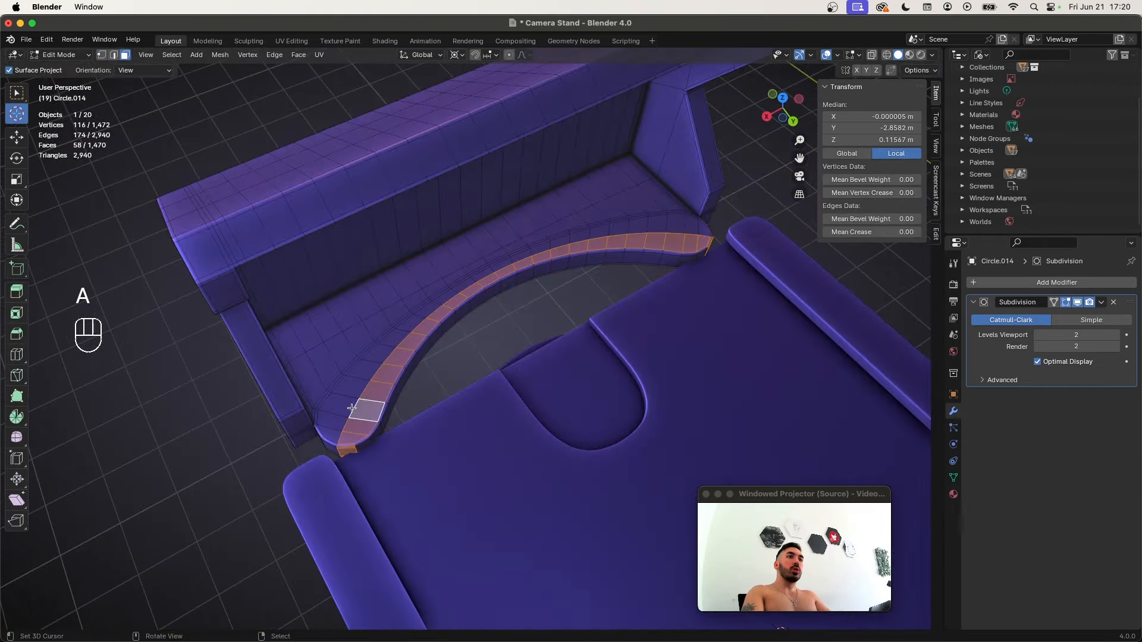
alt+shift+click(332, 421)
key(z)
key(z)
middle_drag(376, 424, 667, 288)
key(x)
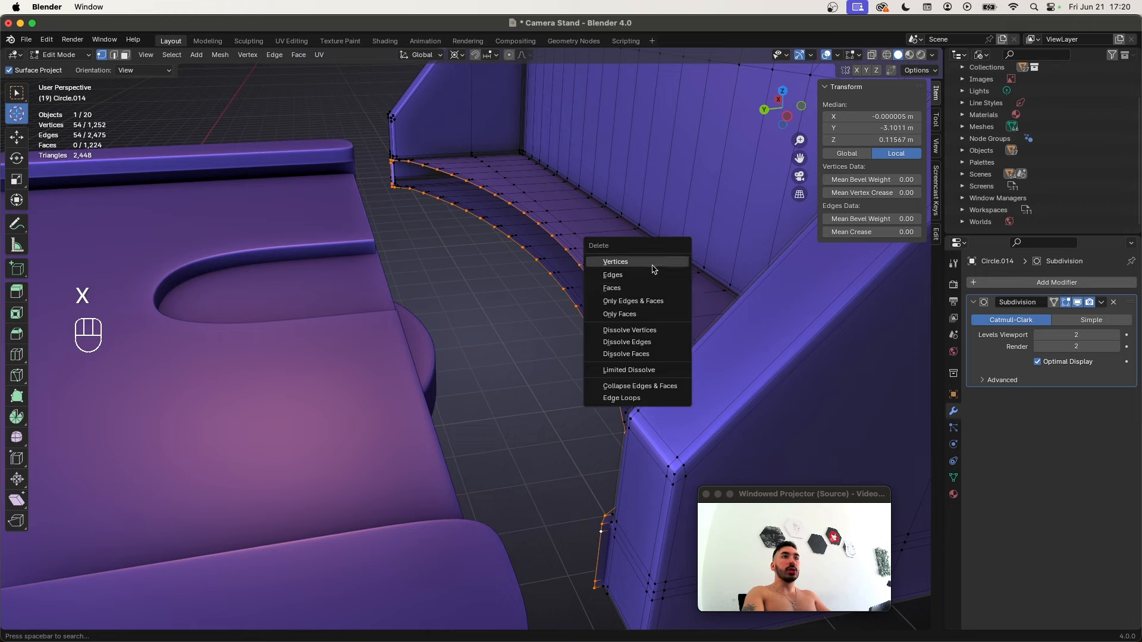
click(654, 263)
Snap the 3D cursor to the front corner vertex at the base of the bracket copy's side wall
middle_drag(466, 255, 185, 240)
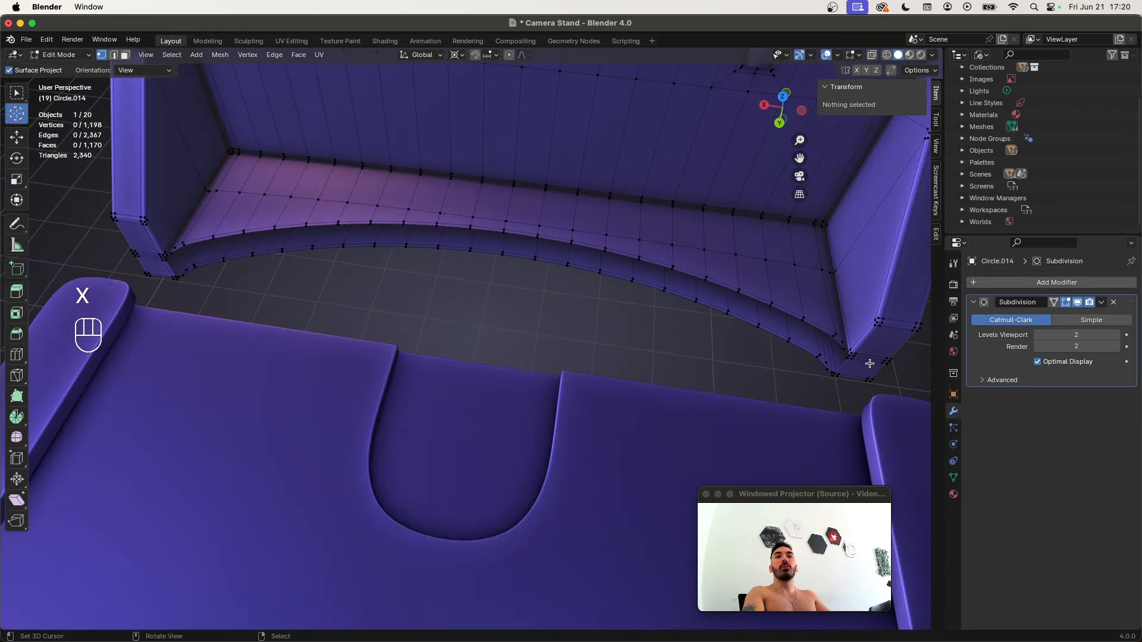
shift+middle_drag(869, 363, 408, 370)
key(shift+s)
click(408, 369)
Flatten the bracket copy's open front edge loop along Y at the 3D cursor and save the file
key(2)
alt+click(364, 297)
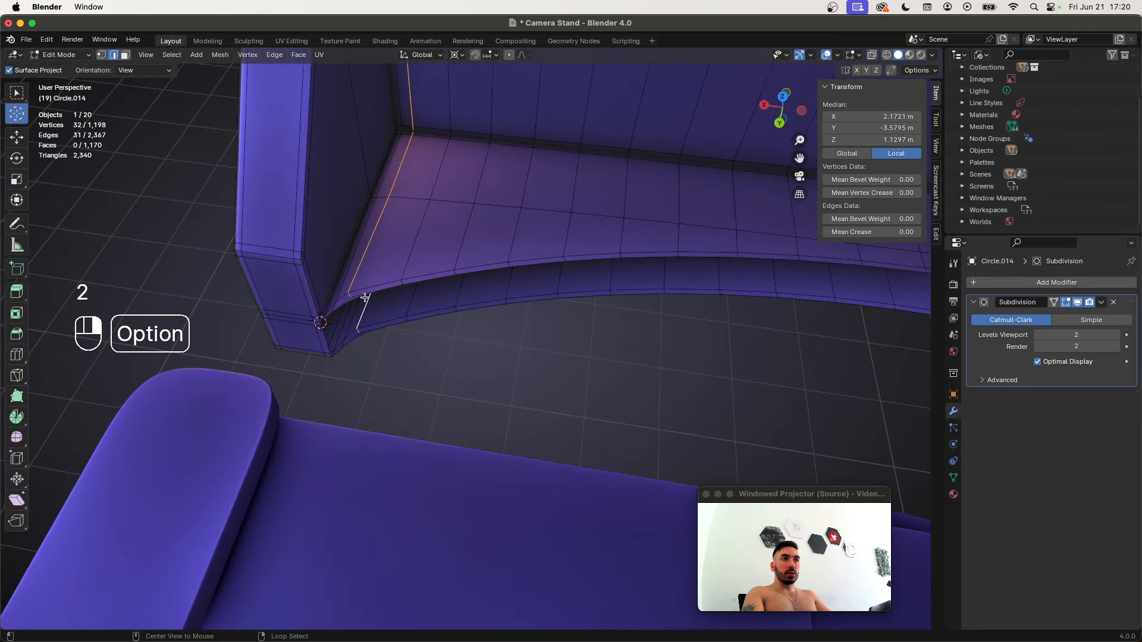
key(1)
alt+click(365, 297)
middle_drag(364, 297, 608, 410)
key(s)
click(608, 410)
key(a)
key(Tab)
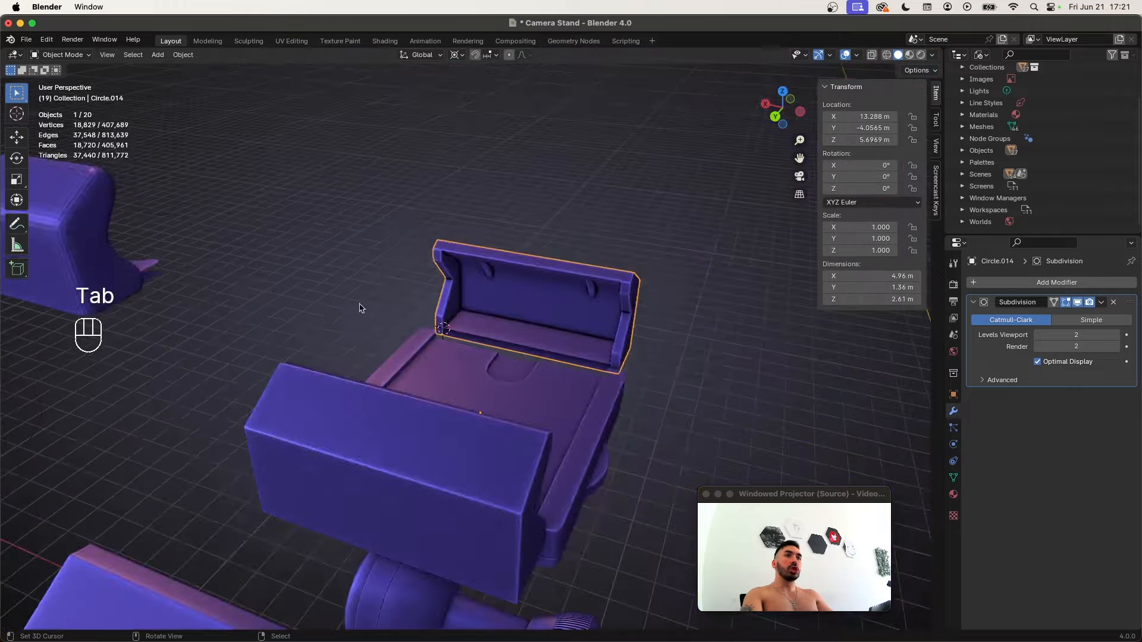
right_click(474, 369)
key(super+s)
Snap the 3D cursor to the rounded bracket's front corner and scale its open front edge loop to 0 along Y
key(Tab)
key(Tab)
middle_drag(474, 369, 436, 364)
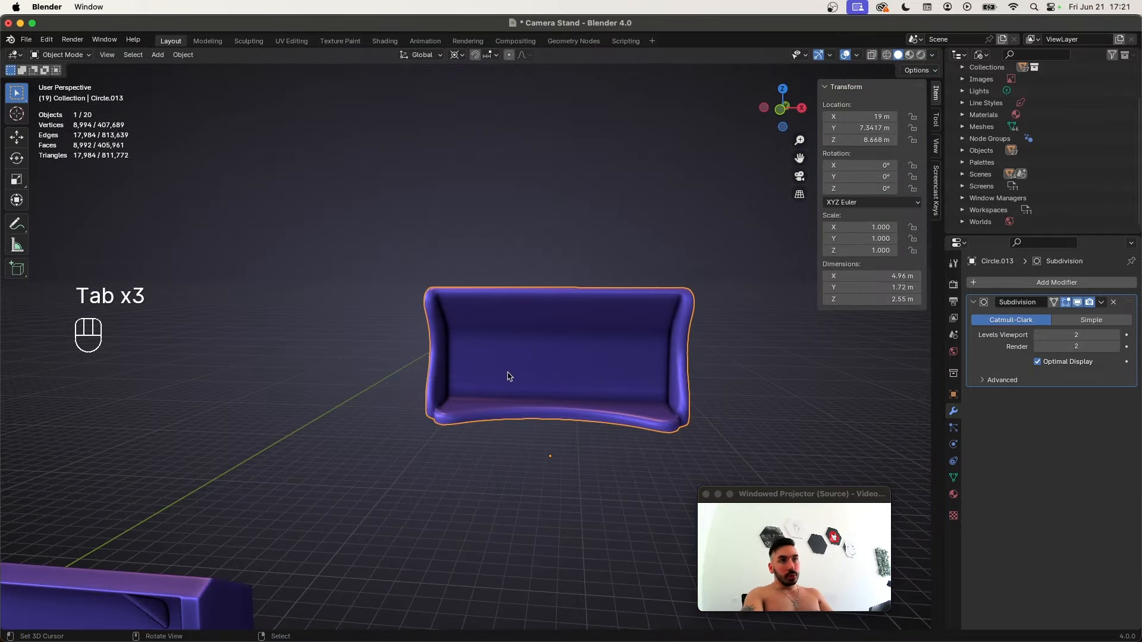
middle_drag(510, 377, 586, 363)
scroll(477, 378, down, 3)
key(shift+s)
click(433, 358)
middle_drag(586, 362, 446, 434)
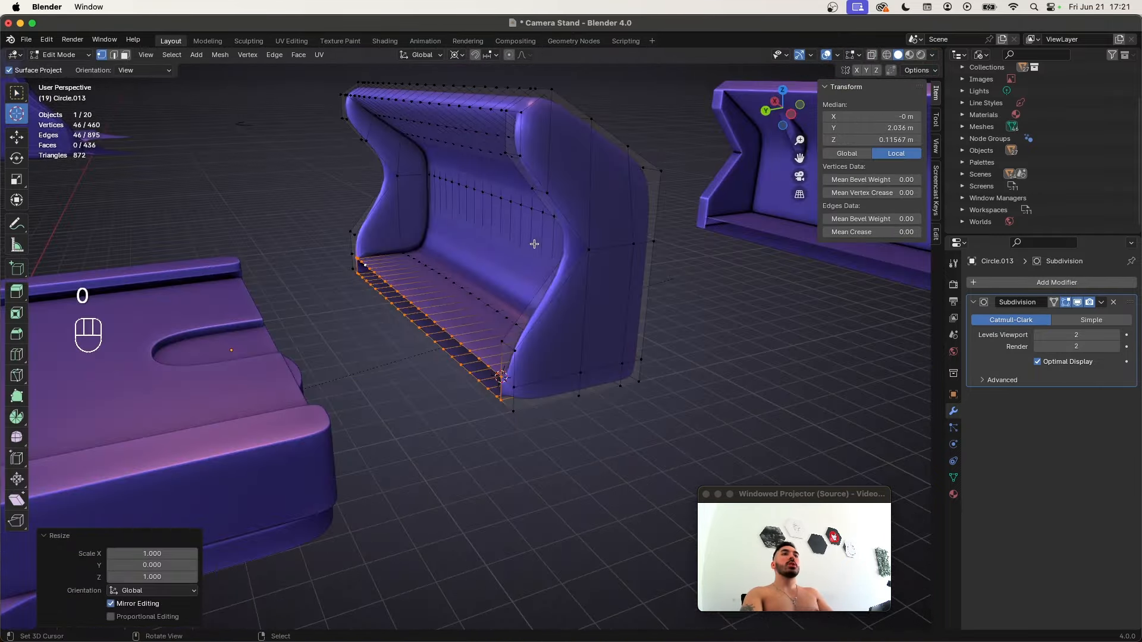
Save the file and close the rounded bracket's open front edge with a Grid Fill using a span of 1
scroll(535, 188, down, 3)
middle_drag(534, 188, 493, 310)
key(Tab)
key(Tab)
key(super+s)
click(299, 54)
click(346, 201)
drag(171, 591, 140, 591)
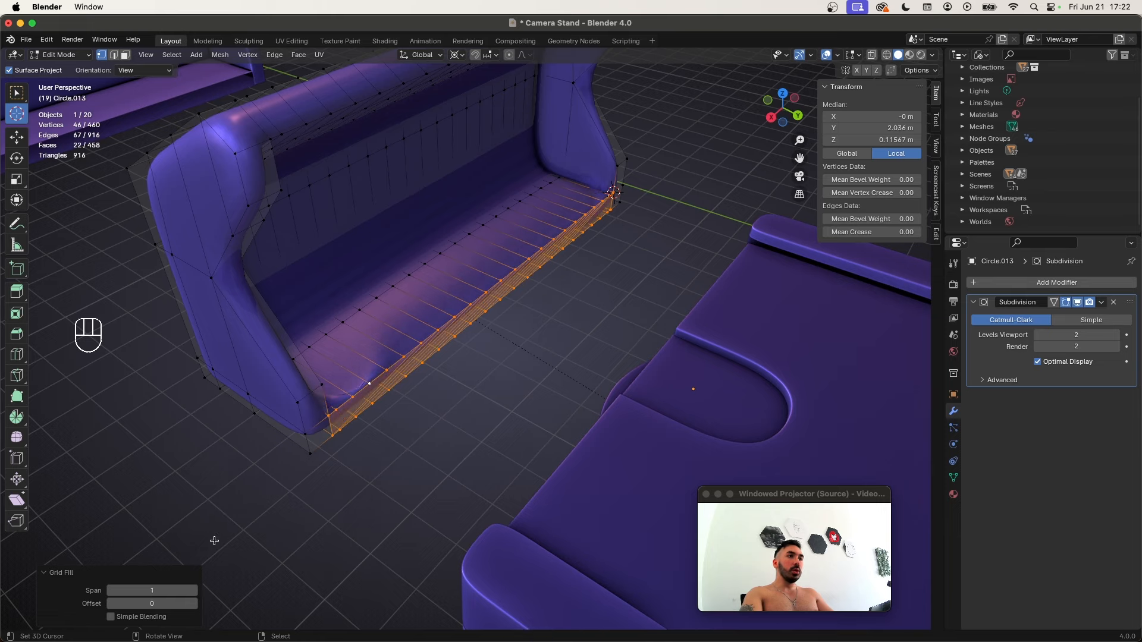
Move the filled bracket about 1.58 m along Y up to the plate's notched end and fine-tune its Y position
key(super+z)
key(g)
key(y)
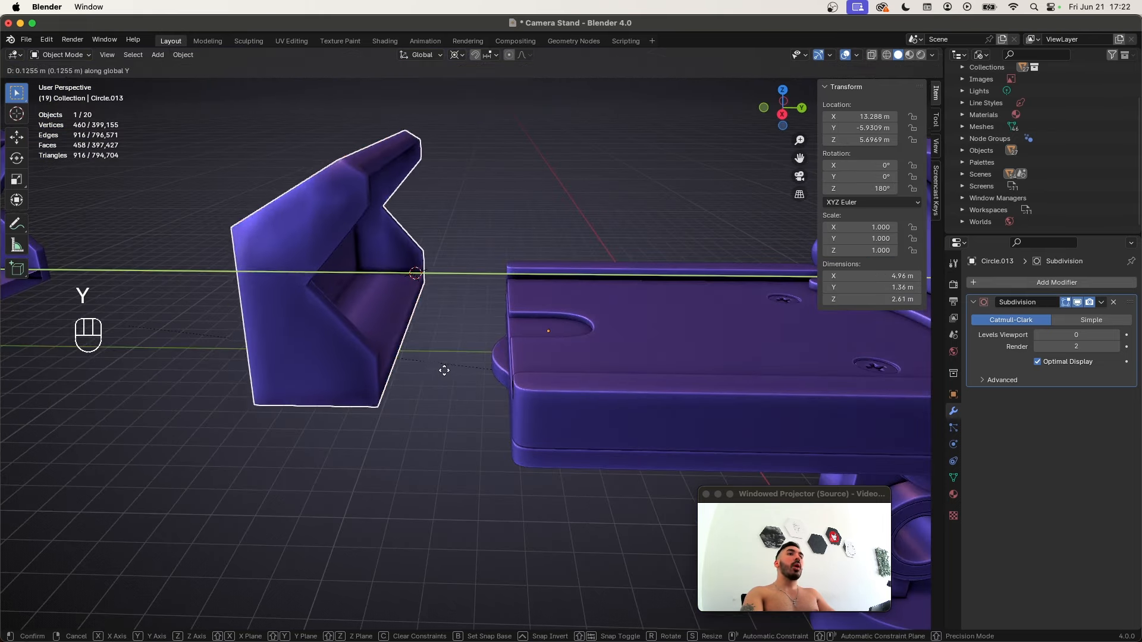
click(515, 385)
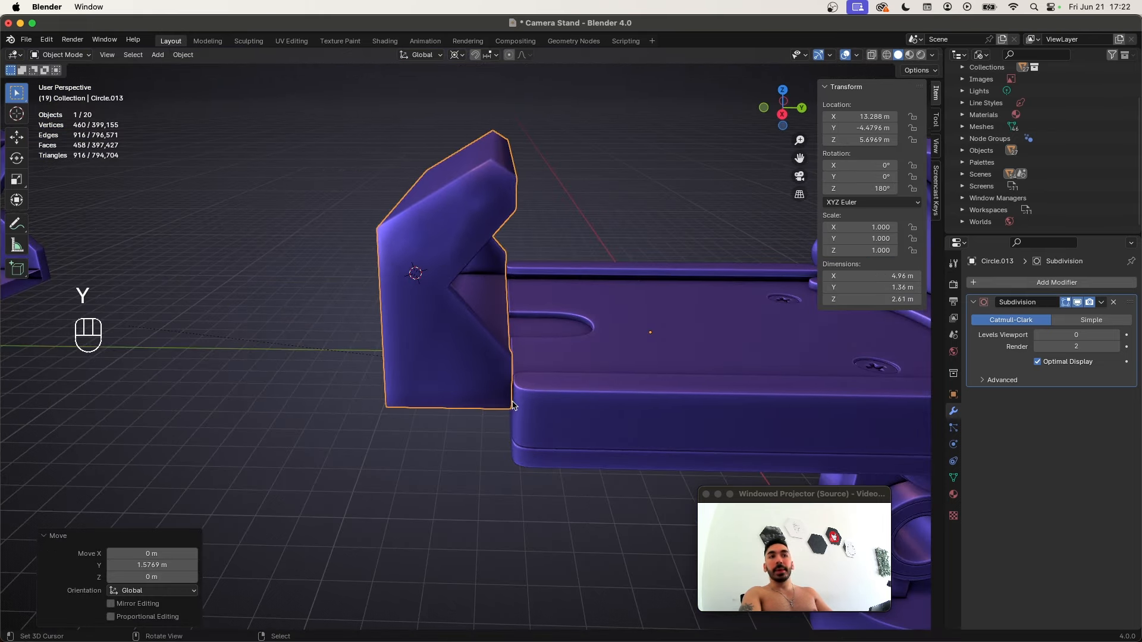
key(g)
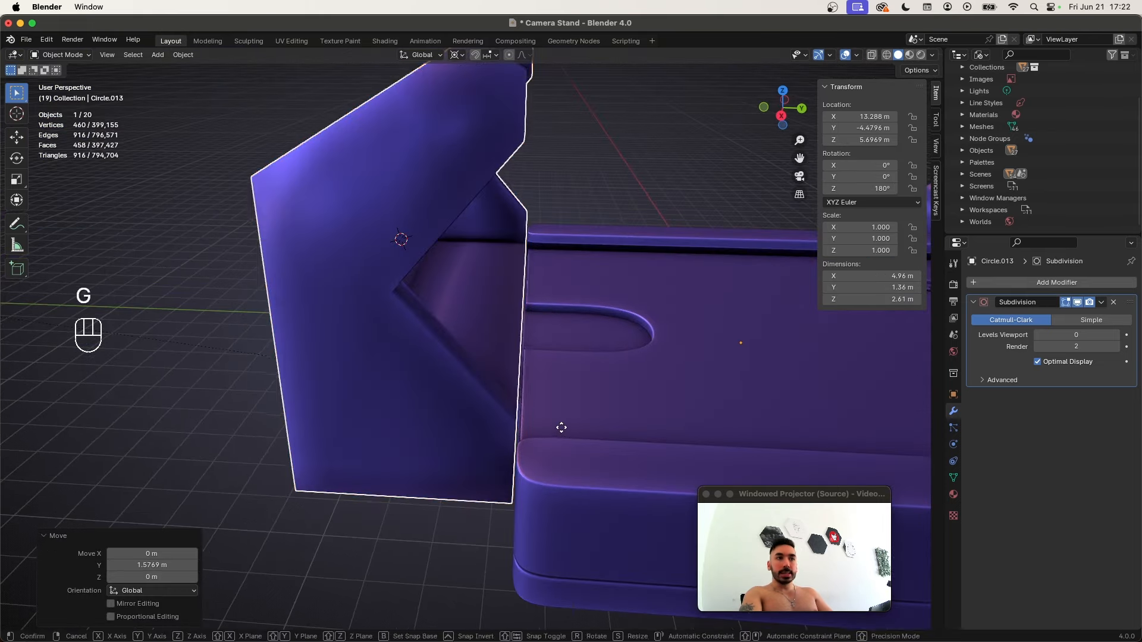
key(y)
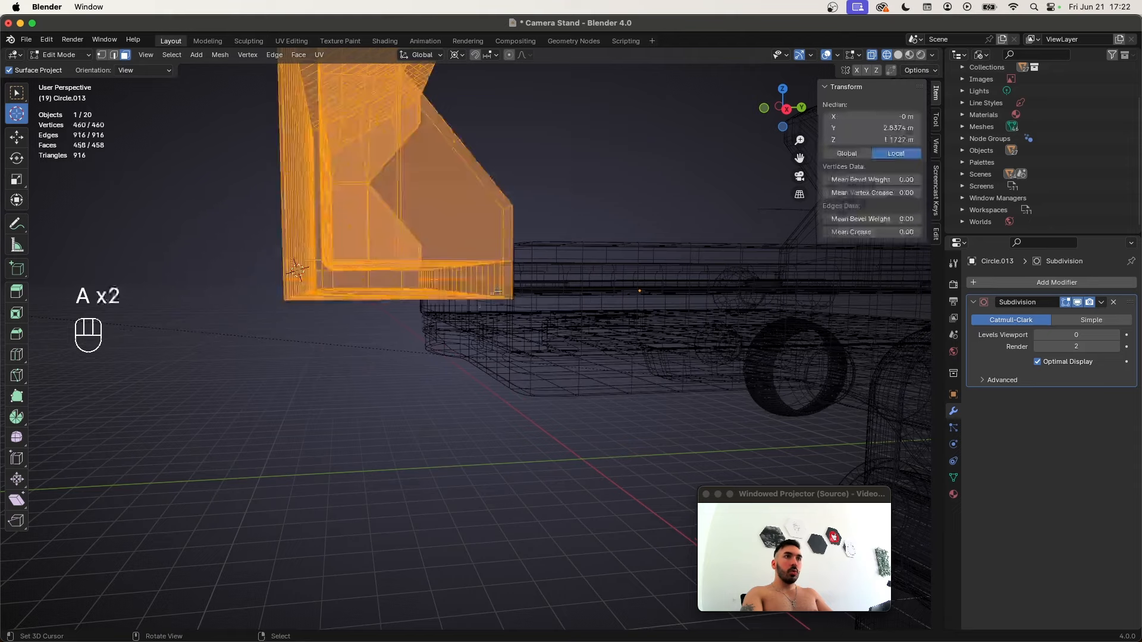
Add a horizontal loop cut through the thickness of the bracket's base
key(super+r)
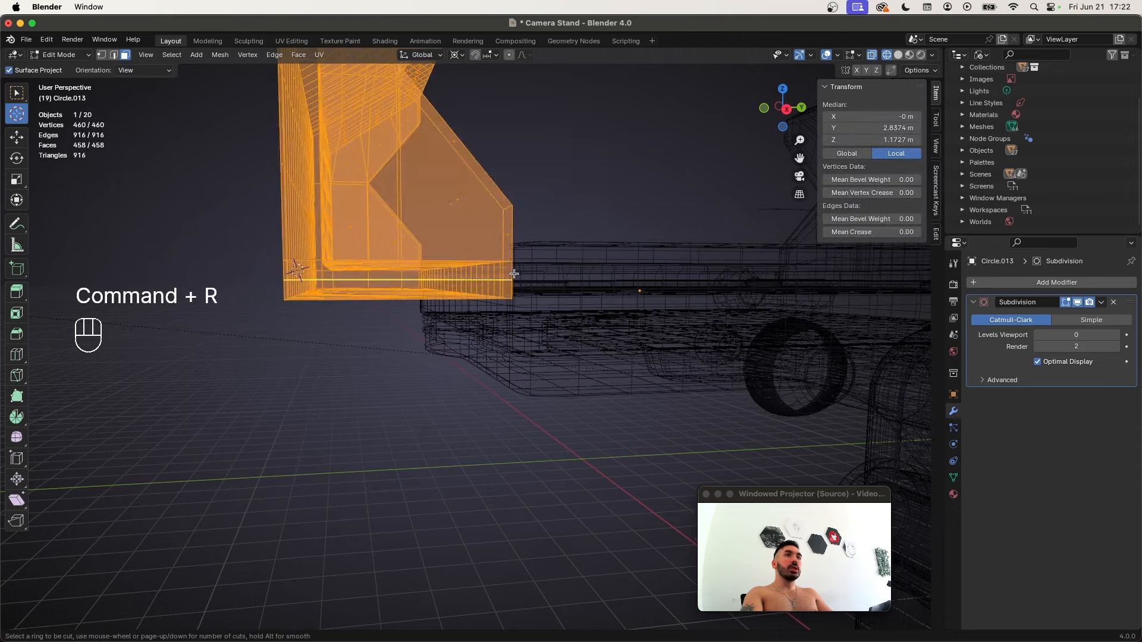
click(513, 273)
click(512, 282)
Select the upper strip of faces along the bracket base's front and extrude it across the plate toward the opposite bracket
mouse_move(513, 282)
middle_down()
mouse_move(454, 290)
mouse_move(273, 384)
middle_up()
key(z)
key(3)
key(z)
key(z)
right_click(261, 393)
mouse_move(390, 301)
middle_down()
mouse_move(341, 346)
mouse_move(264, 329)
middle_up()
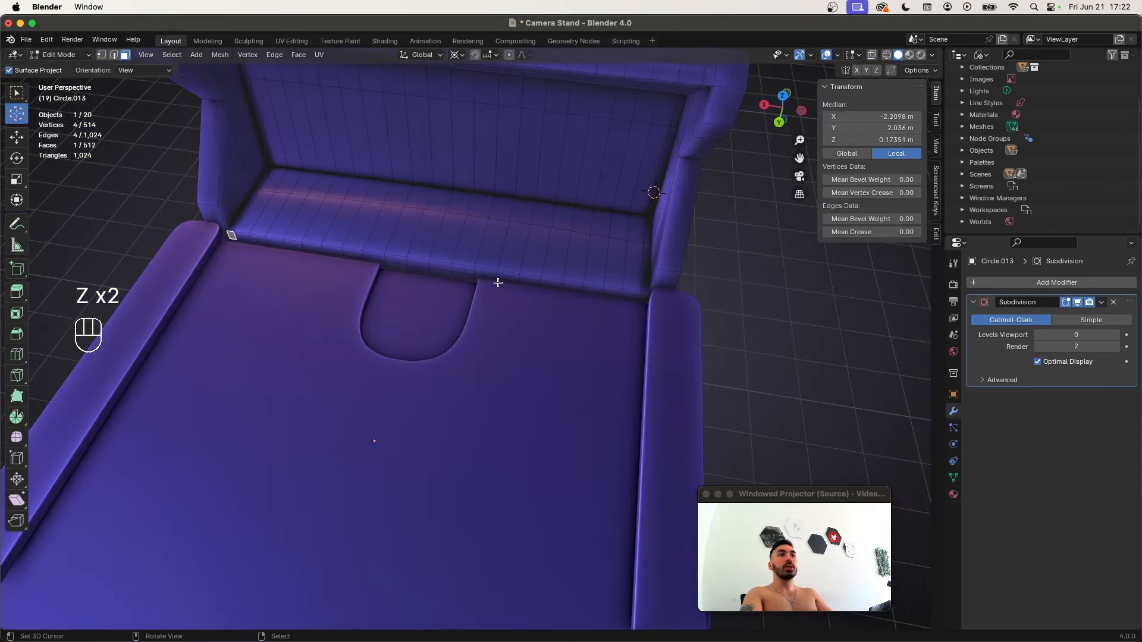
shift+super+right_click(640, 296)
middle_drag(529, 315, 648, 297)
key(e)
click(678, 365)
middle_drag(678, 364, 791, 351)
Edit both brackets together and select the upper edge path along the curved lip from one rounded end to the other
key(Tab)
shift+right_click(440, 315)
key(Tab)
key(2)
middle_drag(369, 357, 342, 379)
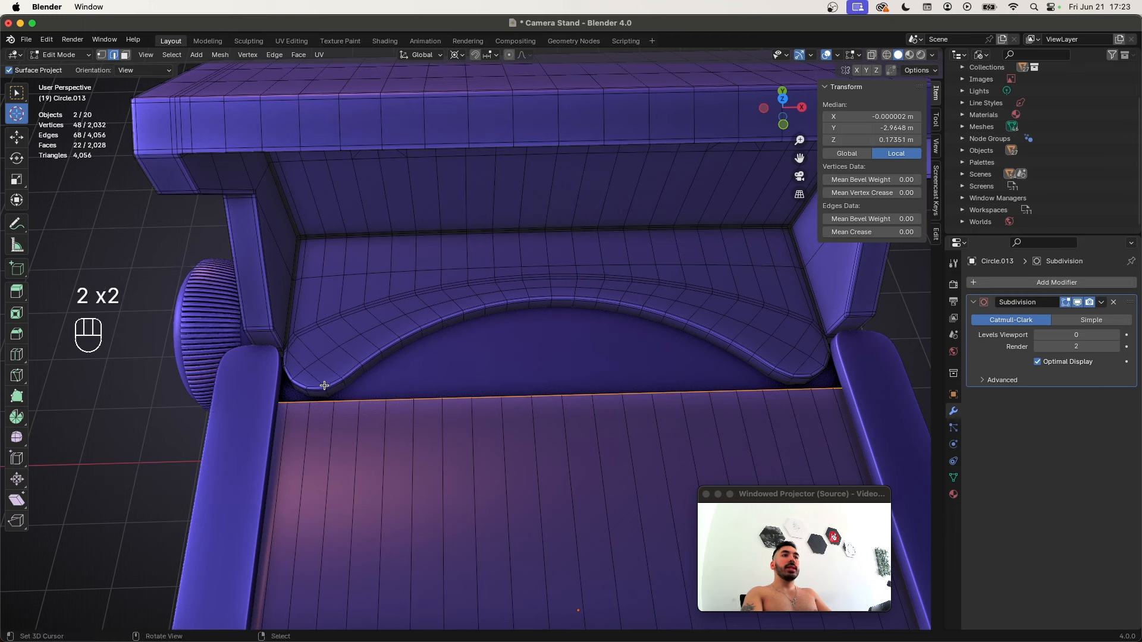
click(317, 388)
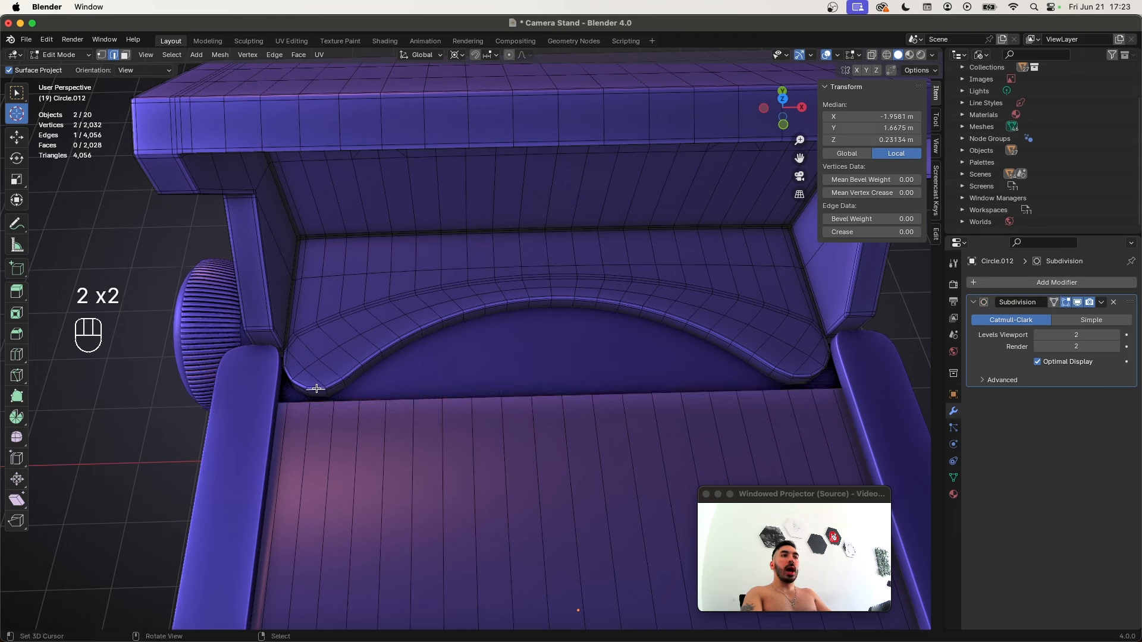
shift+super+click(804, 377)
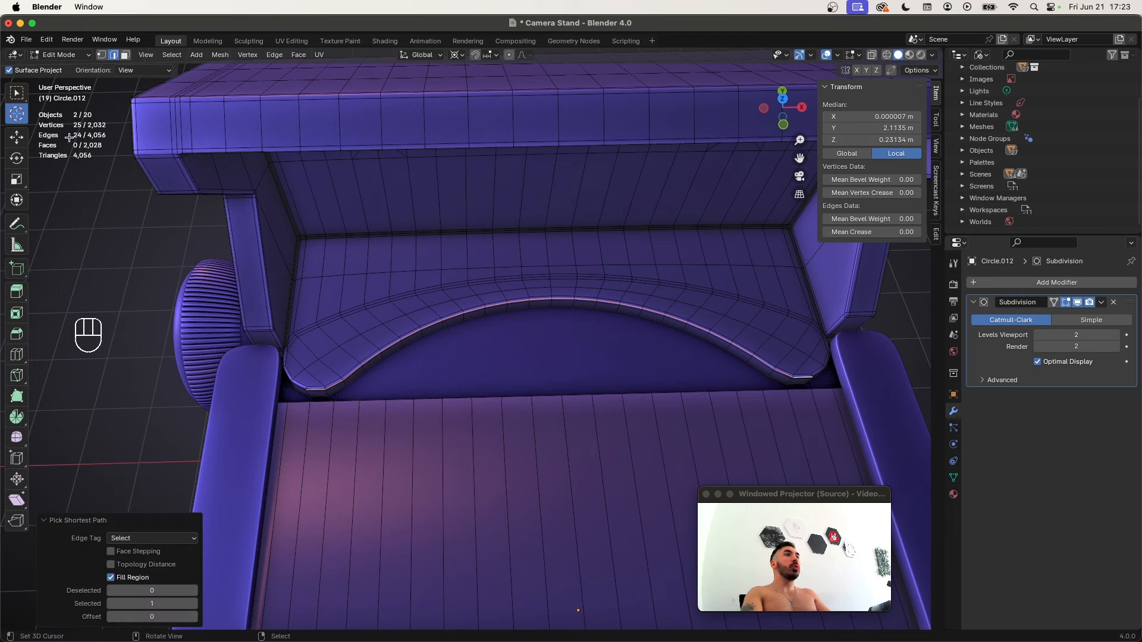
Select the matching edge path along the extruded panel's straight front and compare its edge count with the curved lip's
click(838, 55)
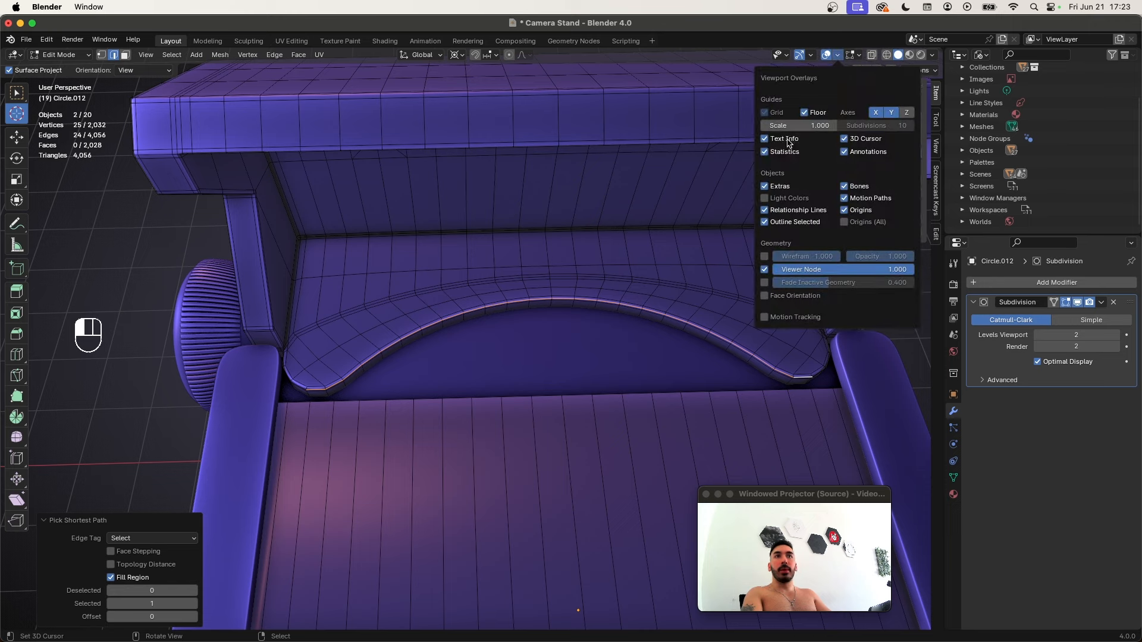
middle_drag(408, 285, 360, 377)
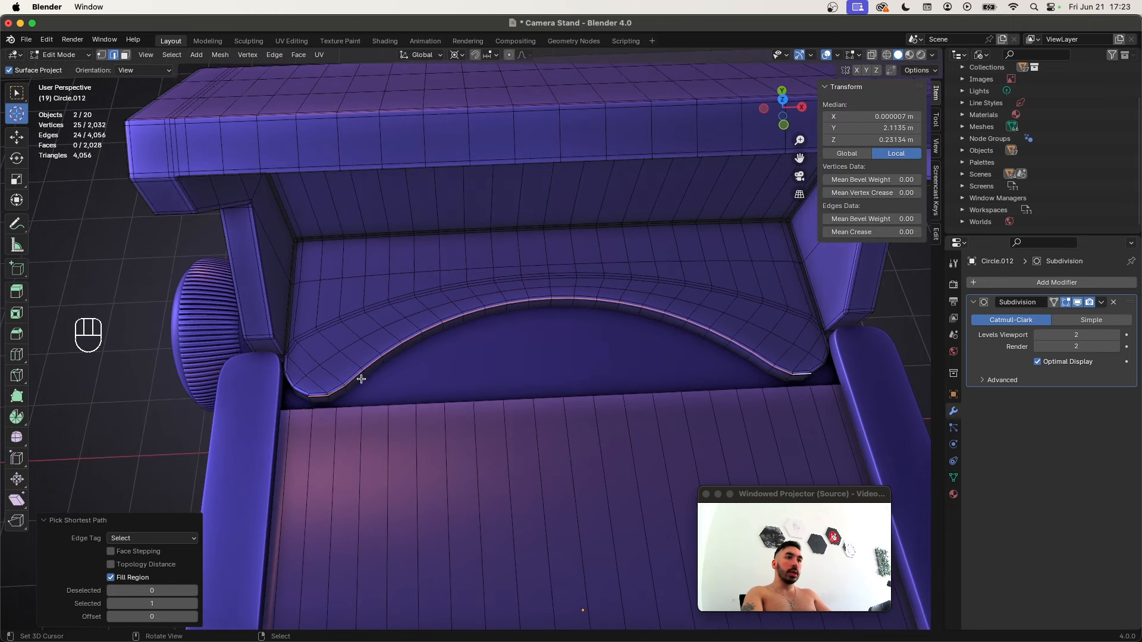
scroll(359, 378, down, 1)
right_click(352, 397)
shift+super+click(740, 379)
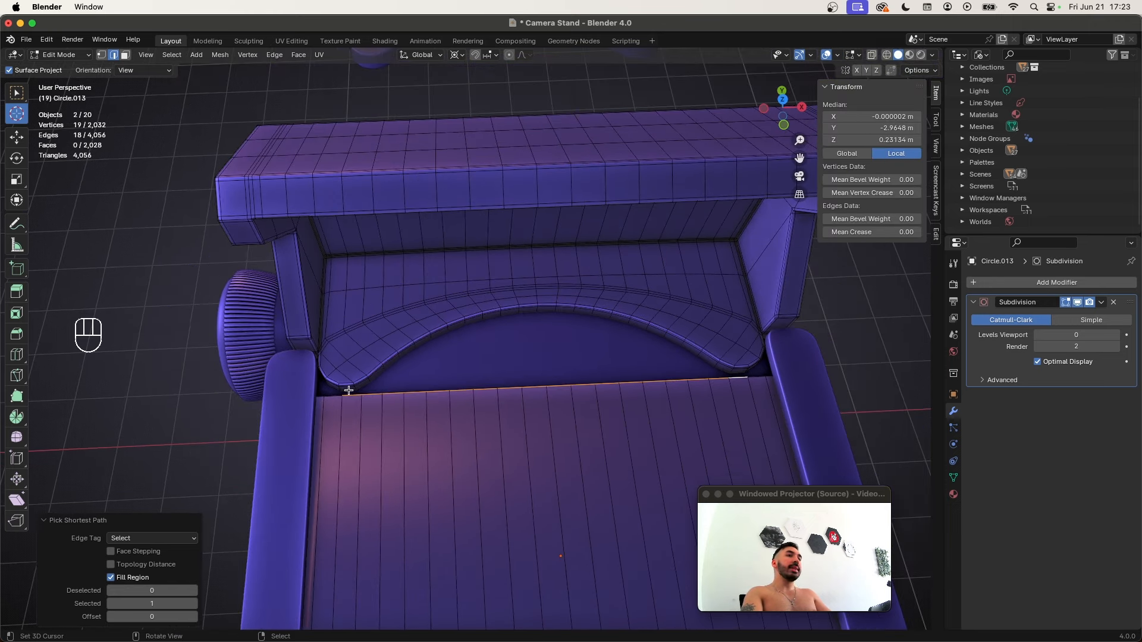
Duplicate the strip of front faces along the curved lip in place and separate it into its own object
key(z)
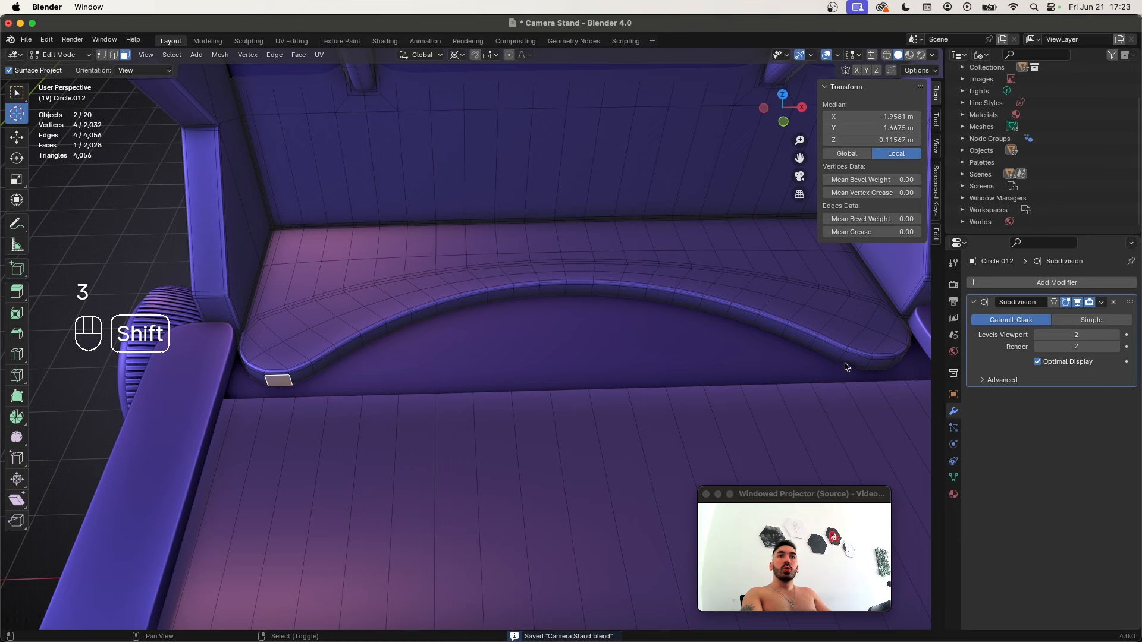
shift+super+click(844, 364)
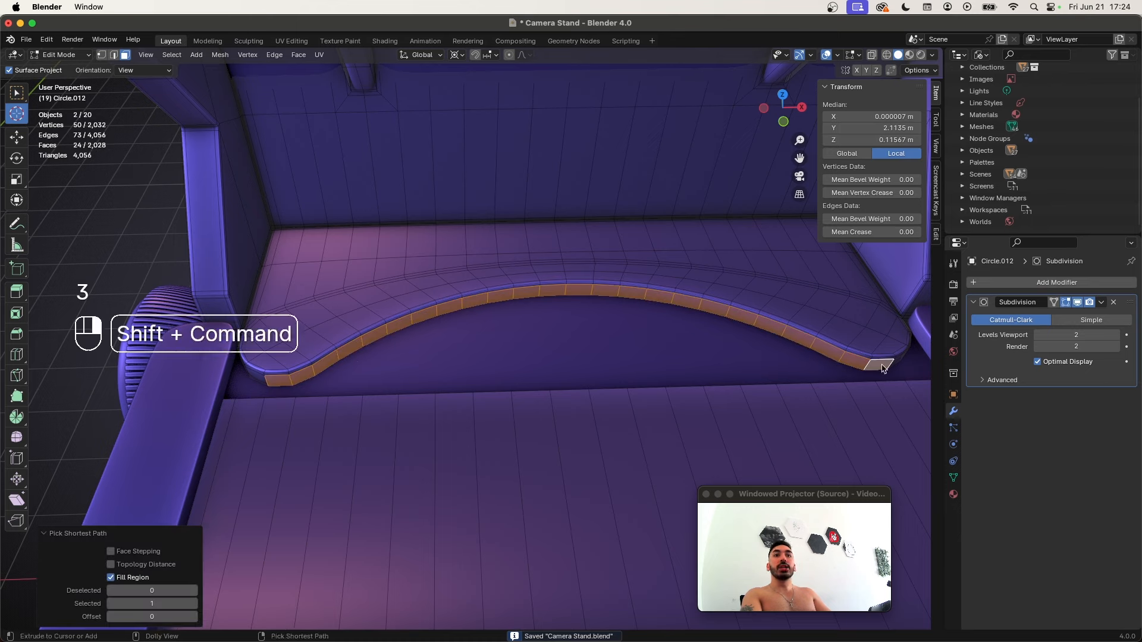
middle_drag(879, 365, 483, 398)
key(shift+d)
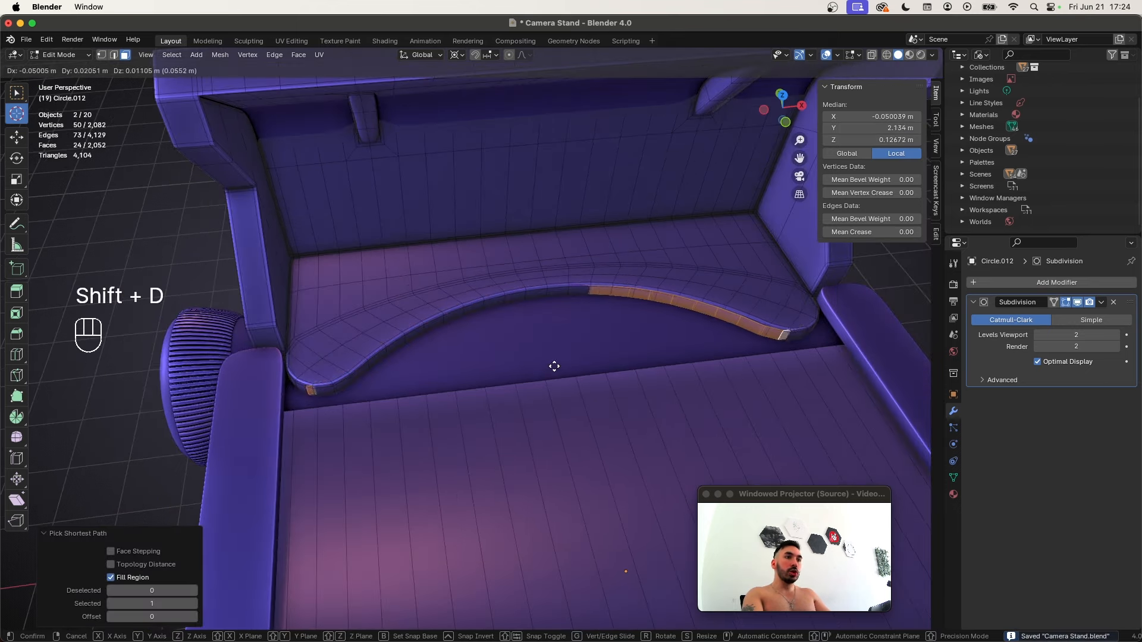
right_click(561, 367)
key(p)
click(531, 351)
key(Tab)
click(403, 349)
click(402, 349)
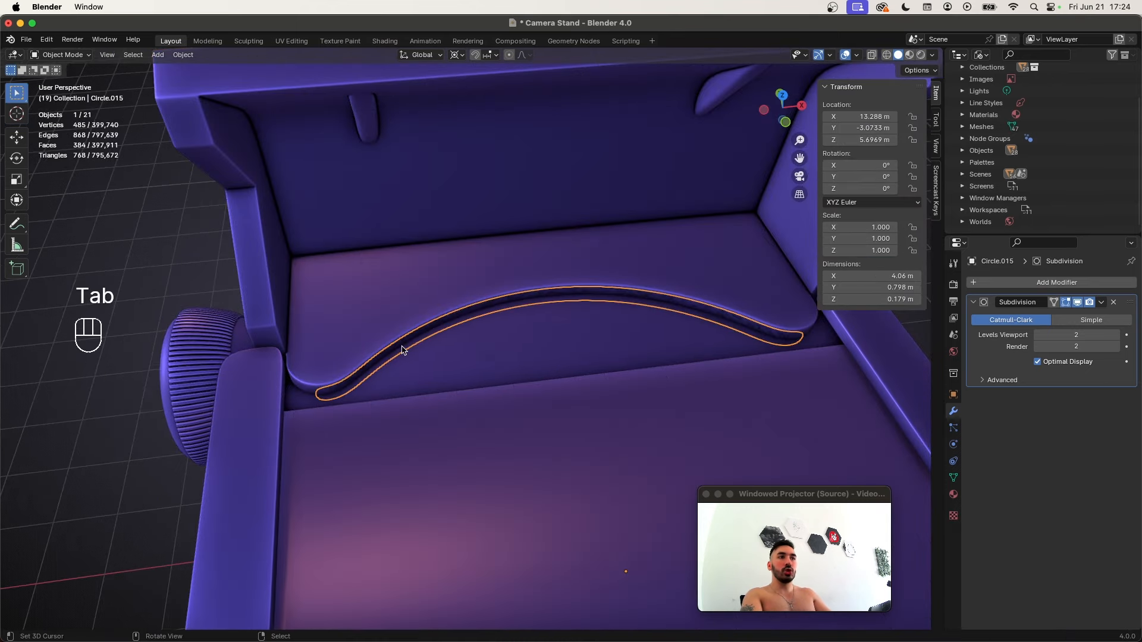
Extrude the lip strip's faces in place and offset them outward along their normals, away from the curved lip
key(Tab)
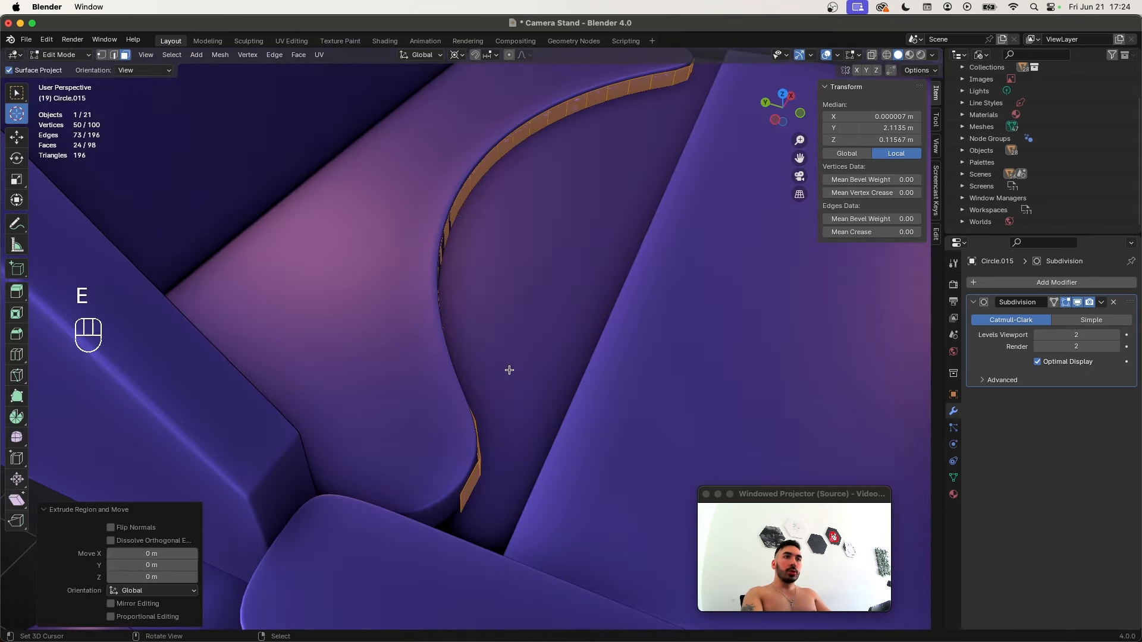
key(alt+s)
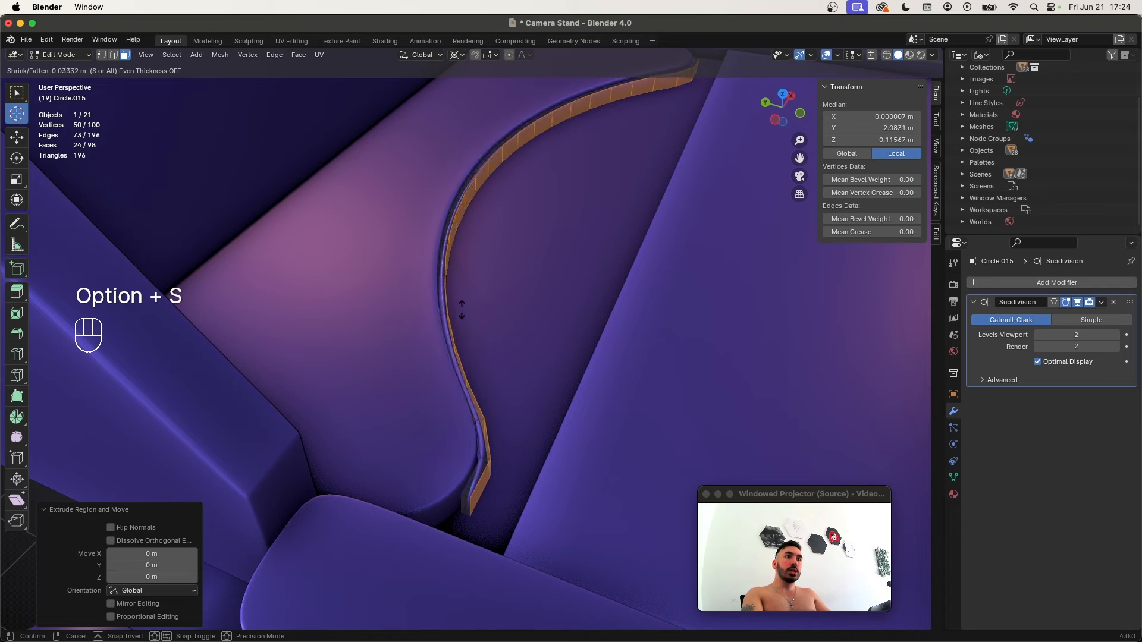
click(387, 261)
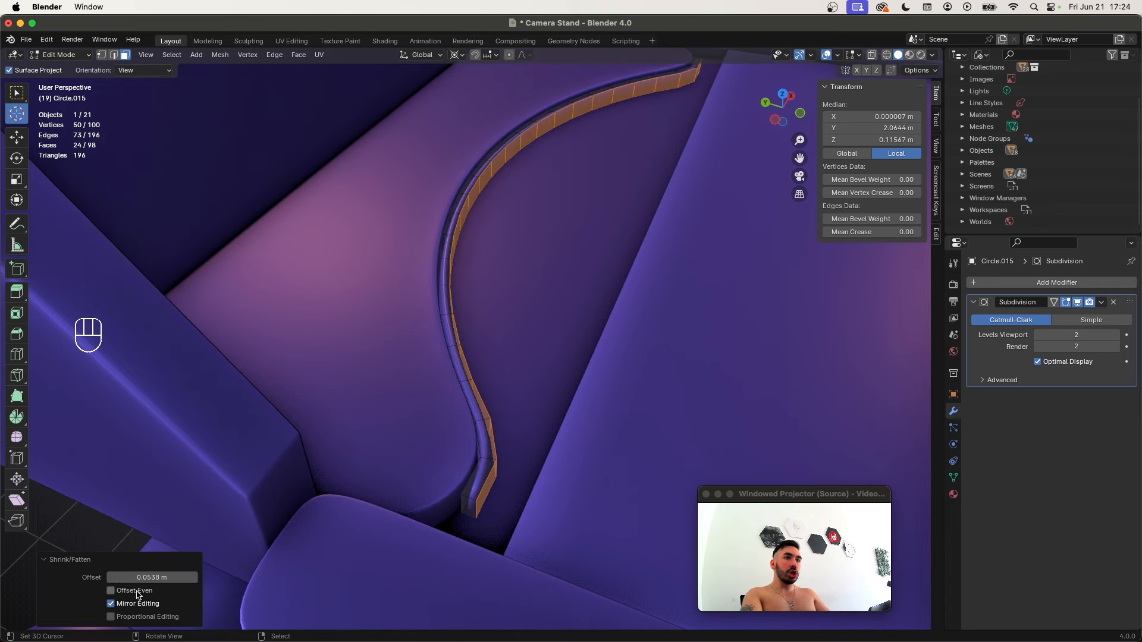
middle_drag(540, 371, 487, 350)
Delete everything in the strip object except the offset outer row of faces
key(1)
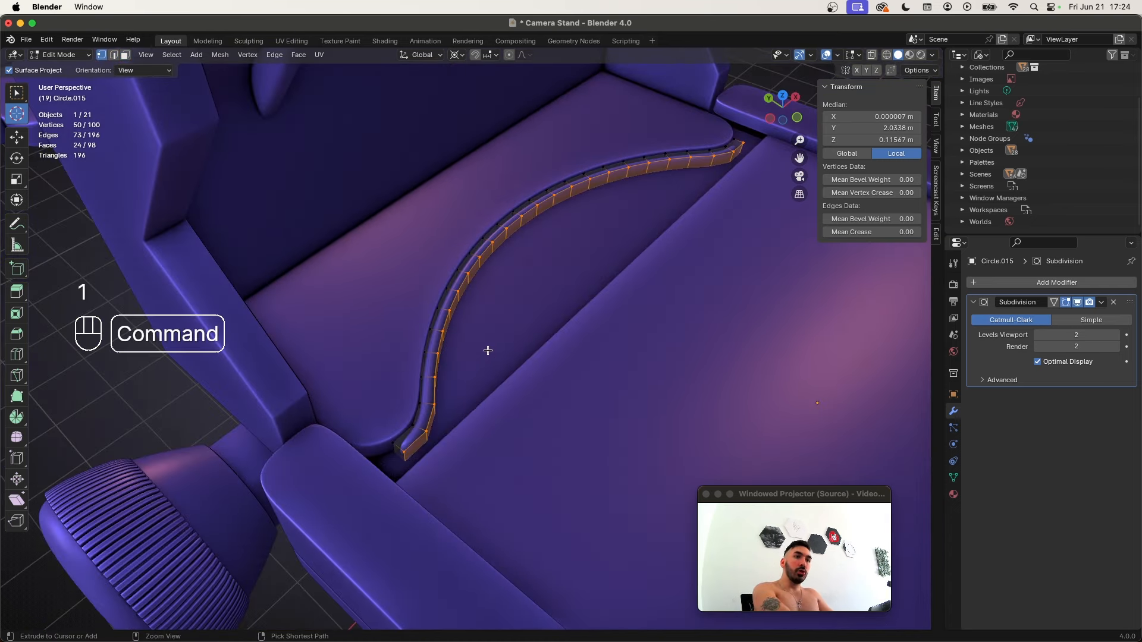
key(x)
click(461, 328)
key(Tab)
Join the offset curved strip with the opposite bracket that carries the extruded panel
middle_drag(463, 356, 482, 381)
key(Tab)
scroll(423, 351, down, 2)
key(Tab)
shift+click(489, 365)
key(super+j)
Delete the narrow strip of faces along the panel's straight front, facing the curved lip
key(Tab)
key(1)
key(a)
middle_drag(380, 348, 453, 363)
scroll(453, 362, up, 2)
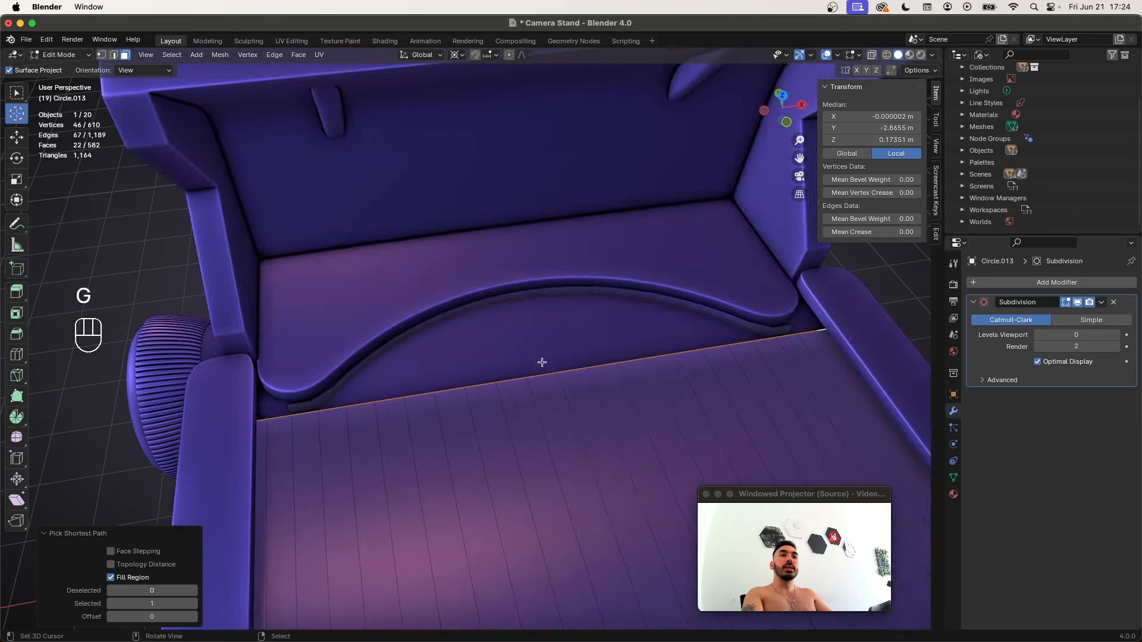
key(x)
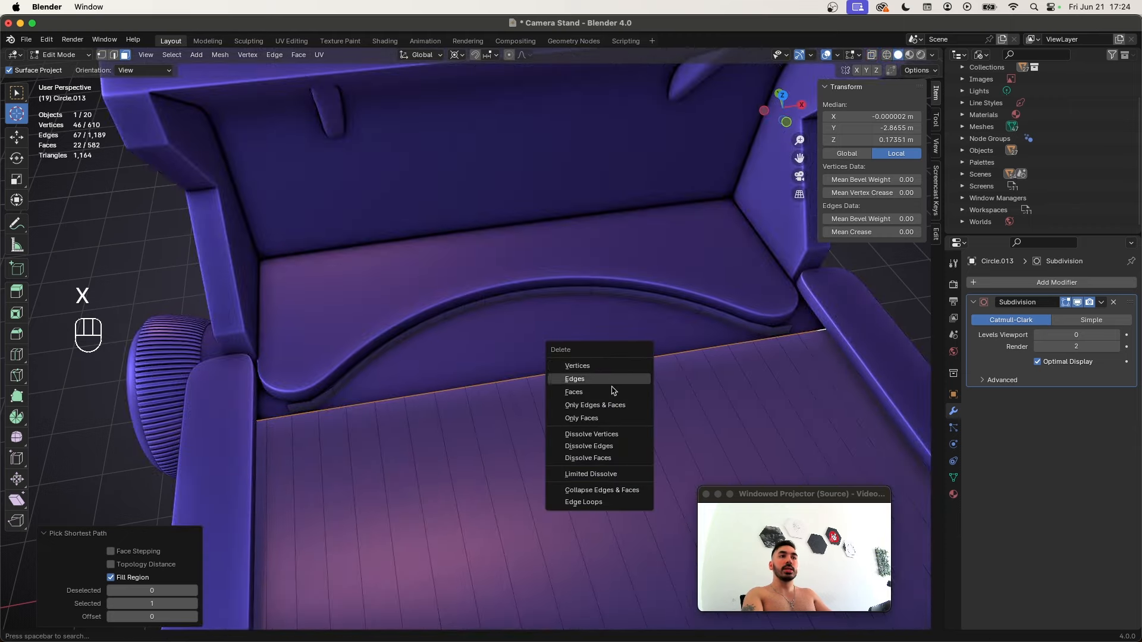
click(571, 389)
Try to fill the gap between the panel's front edge and the curved strip one face at a time
key(2)
click(427, 324)
key(f)
key(f)
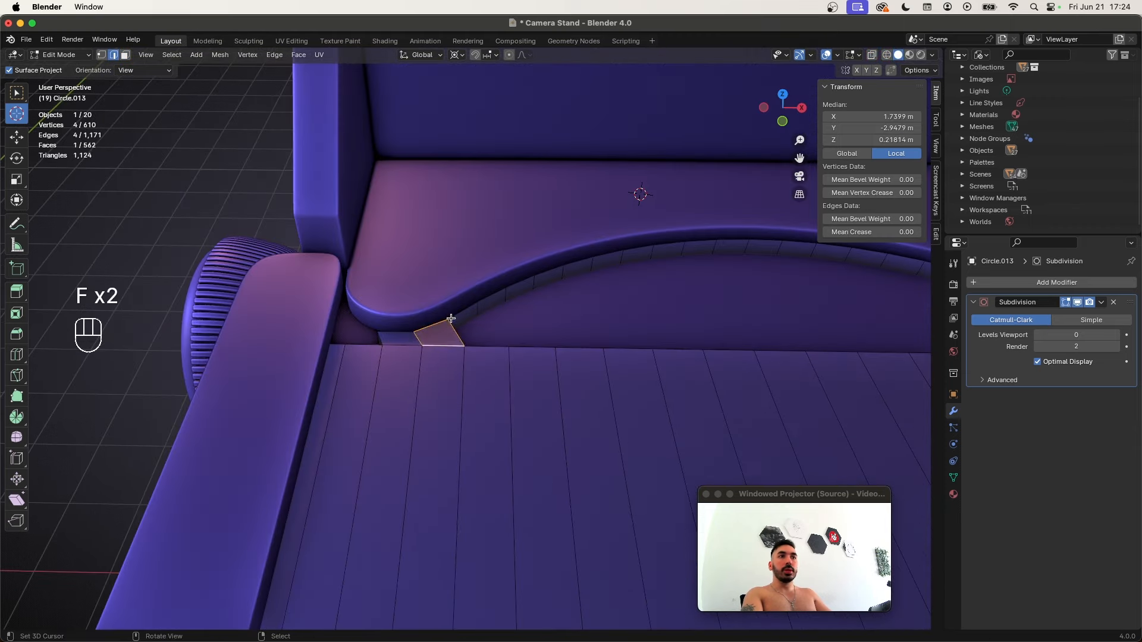
key(f)
key(f)
shift+right_click(585, 350)
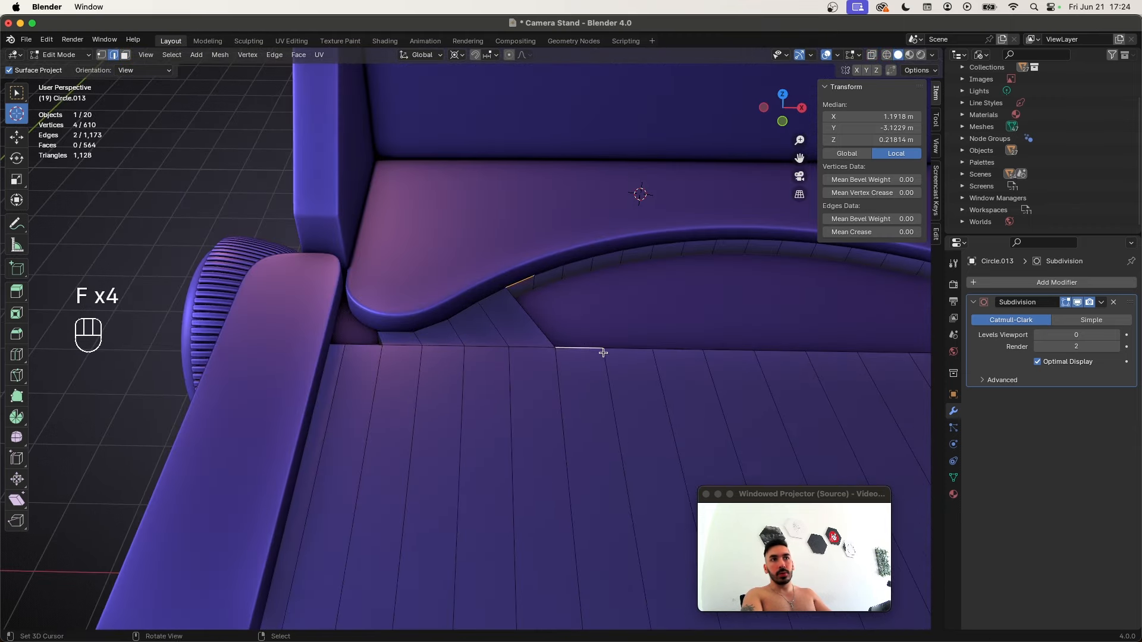
key(f)
right_click(623, 350)
shift+right_click(544, 270)
key(f)
right_click(576, 264)
shift+right_click(676, 352)
key(f)
Select the panel's inner lengthwise edges, extend them to full edge loops around the bracket, and dissolve those edges
key(b)
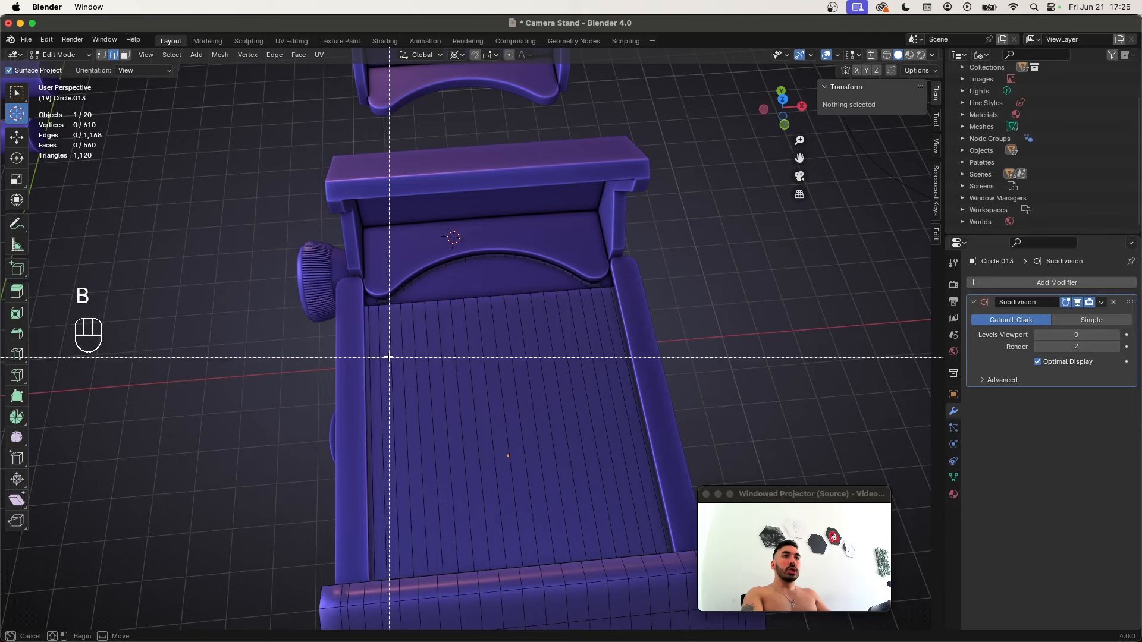
drag(388, 359, 609, 372)
scroll(594, 364, up, 3)
click(176, 56)
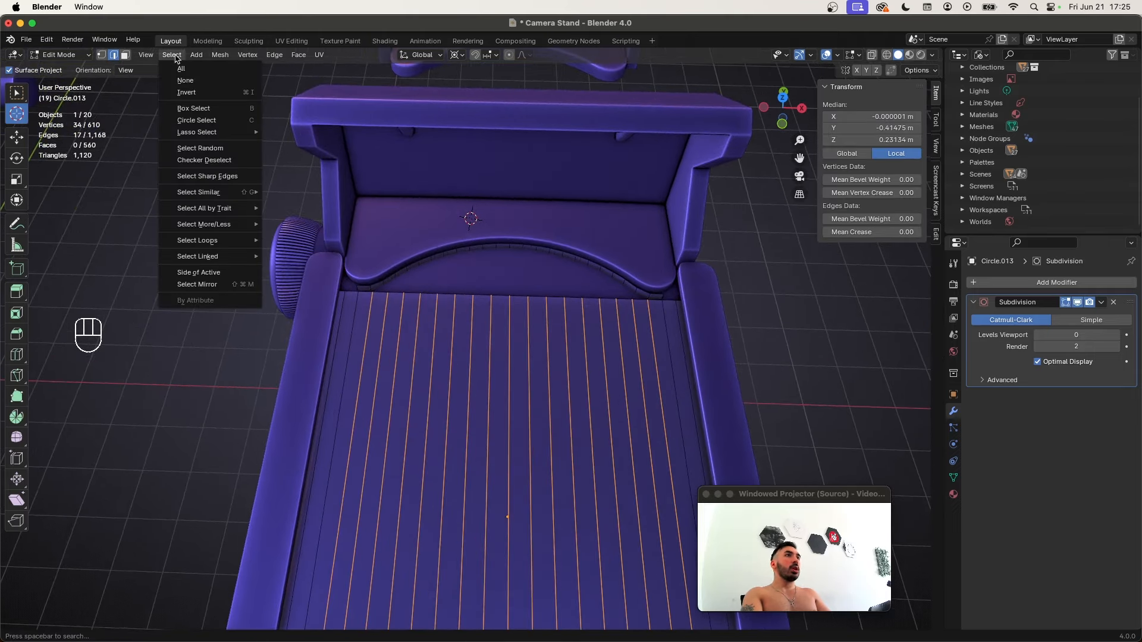
mouse_move(238, 249)
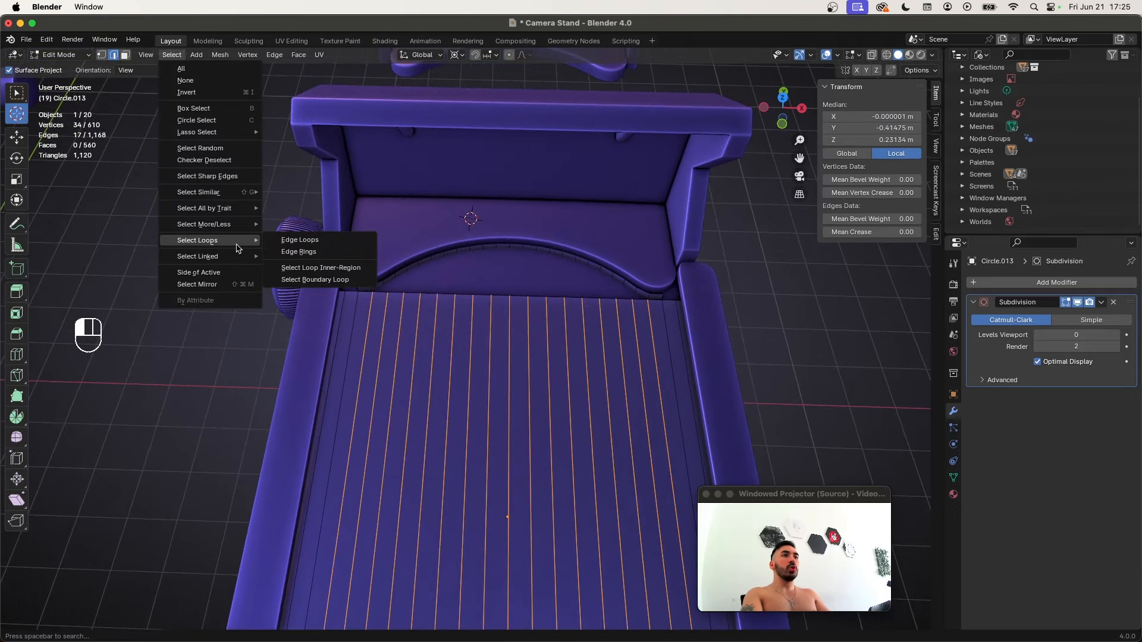
click(301, 244)
scroll(416, 333, down, 5)
key(z)
mouse_move(410, 357)
middle_down()
mouse_move(417, 275)
mouse_move(439, 250)
mouse_move(481, 269)
mouse_move(522, 333)
mouse_move(569, 375)
mouse_move(561, 341)
mouse_move(609, 337)
mouse_move(565, 254)
middle_up()
scroll(439, 249, up, 4)
scroll(560, 341, up, 4)
key(z)
key(z)
key(z)
scroll(568, 208, down, 4)
scroll(566, 254, up, 3)
key(x)
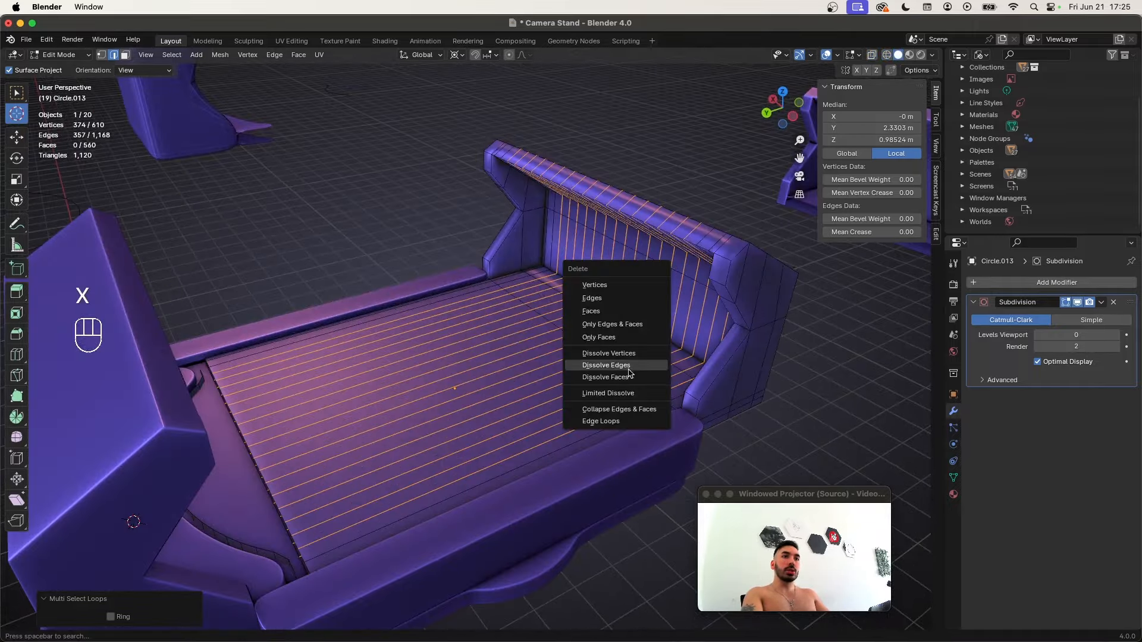
click(630, 367)
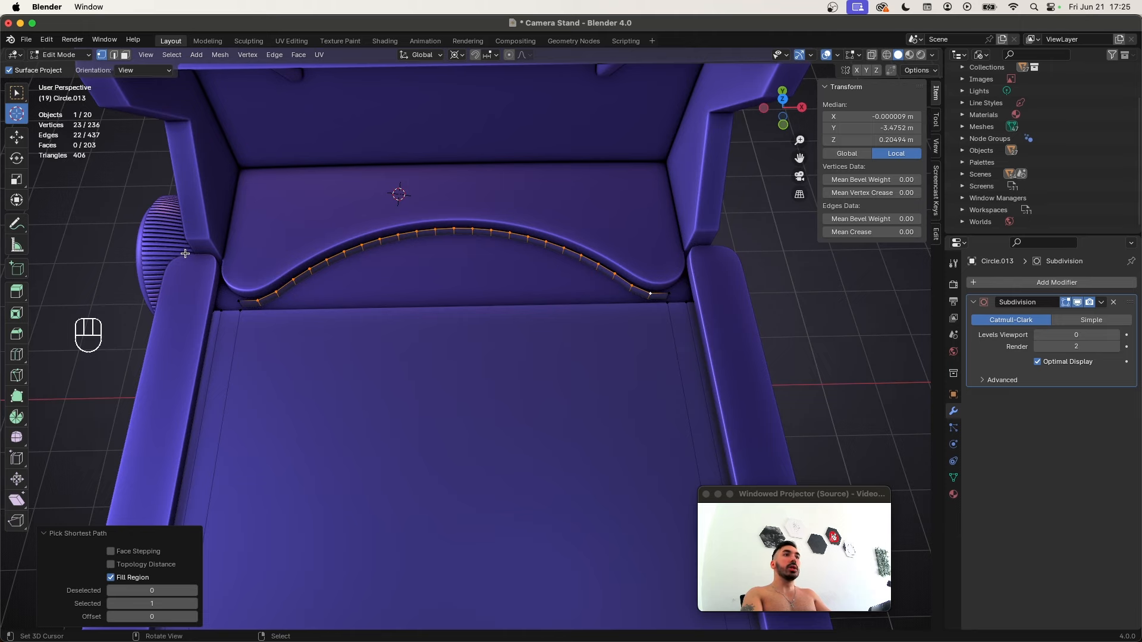
Add 23 evenly spaced, unslid loop cuts running lengthwise across the panel
click(240, 299)
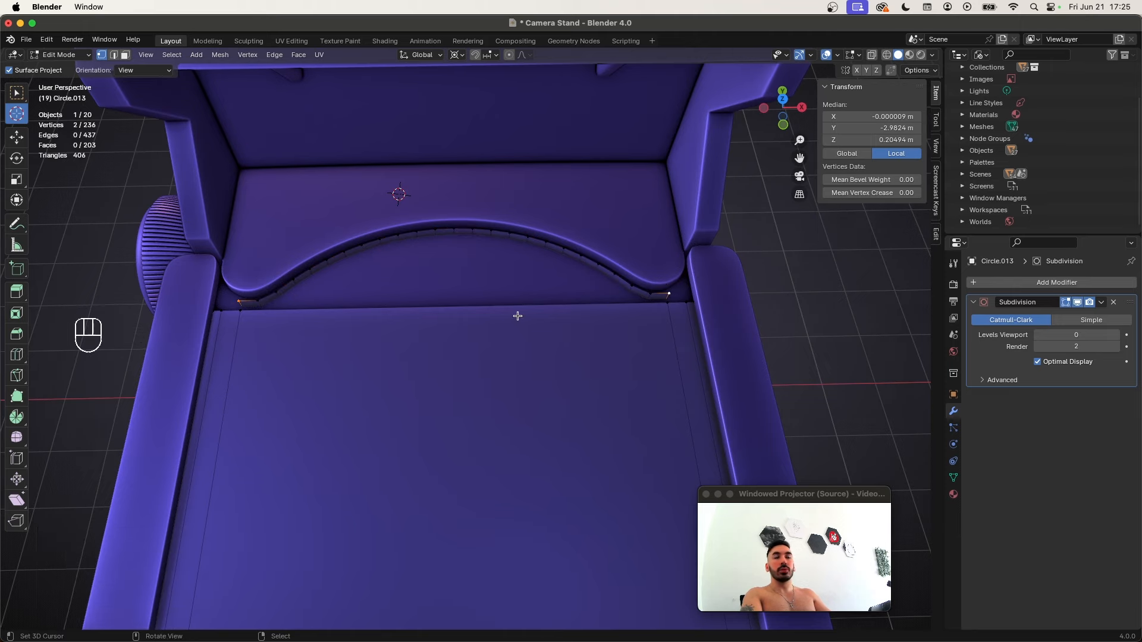
key(super+r)
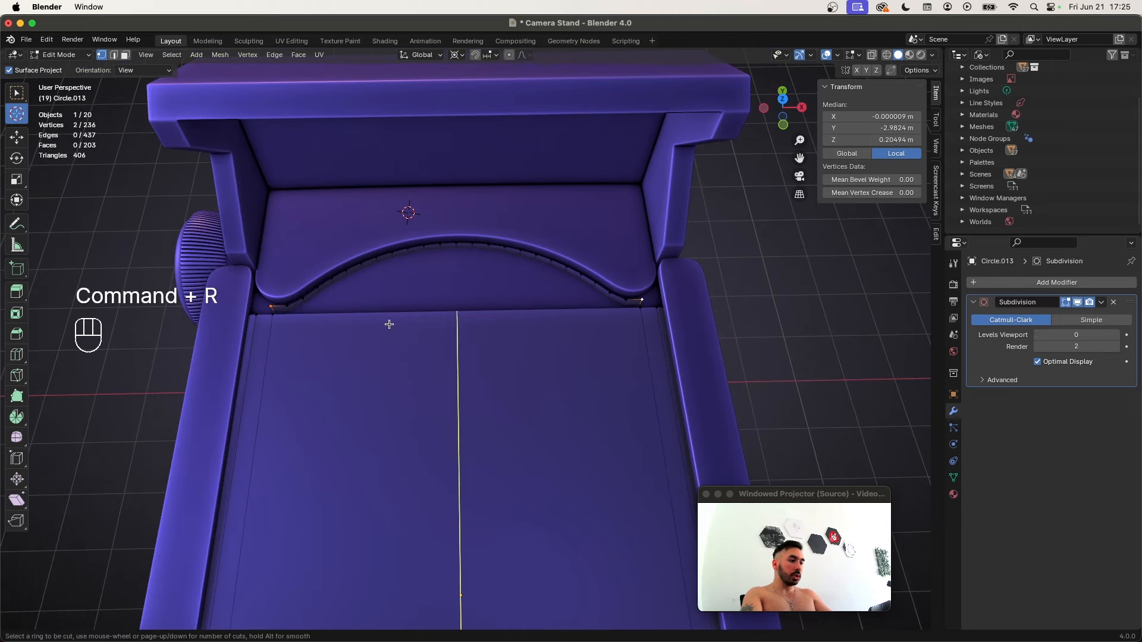
scroll(389, 324, up, 20)
click(389, 324)
right_click(389, 324)
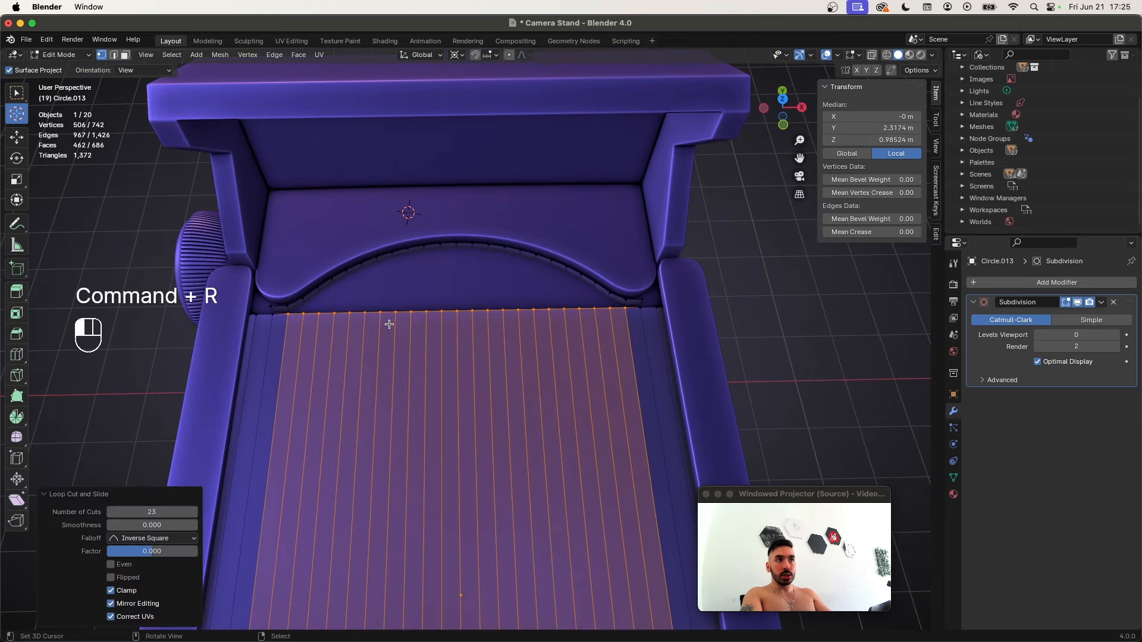
Select the panel's straight front edge path and the curved strip's upper edge, then bridge the two edge loops
scroll(389, 324, up, 2)
key(2)
click(293, 305)
shift+super+click(826, 293)
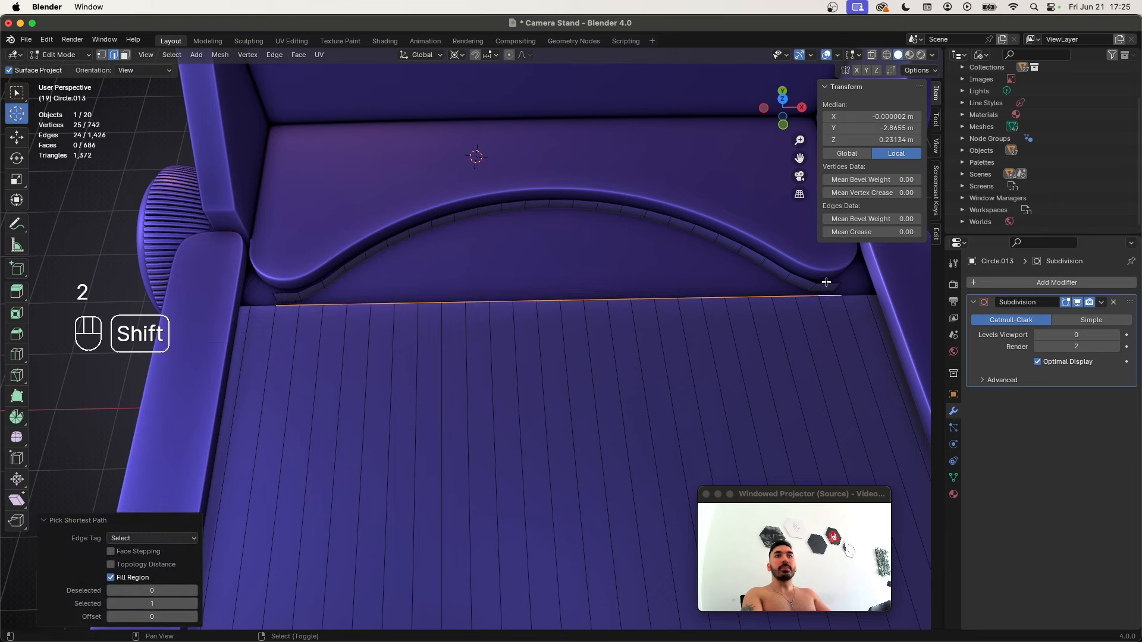
alt+shift+right_click(826, 282)
alt+shift+right_click(826, 282)
key(w)
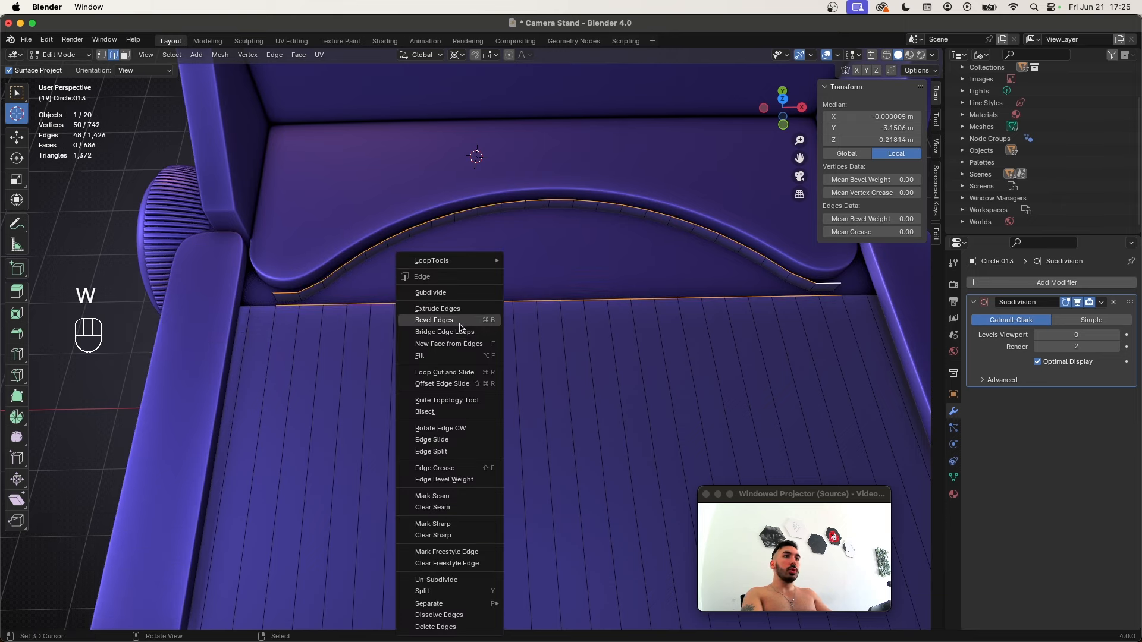
click(460, 330)
Recalculate the normals of the entire panel-and-bracket mesh
key(z)
scroll(522, 349, down, 2)
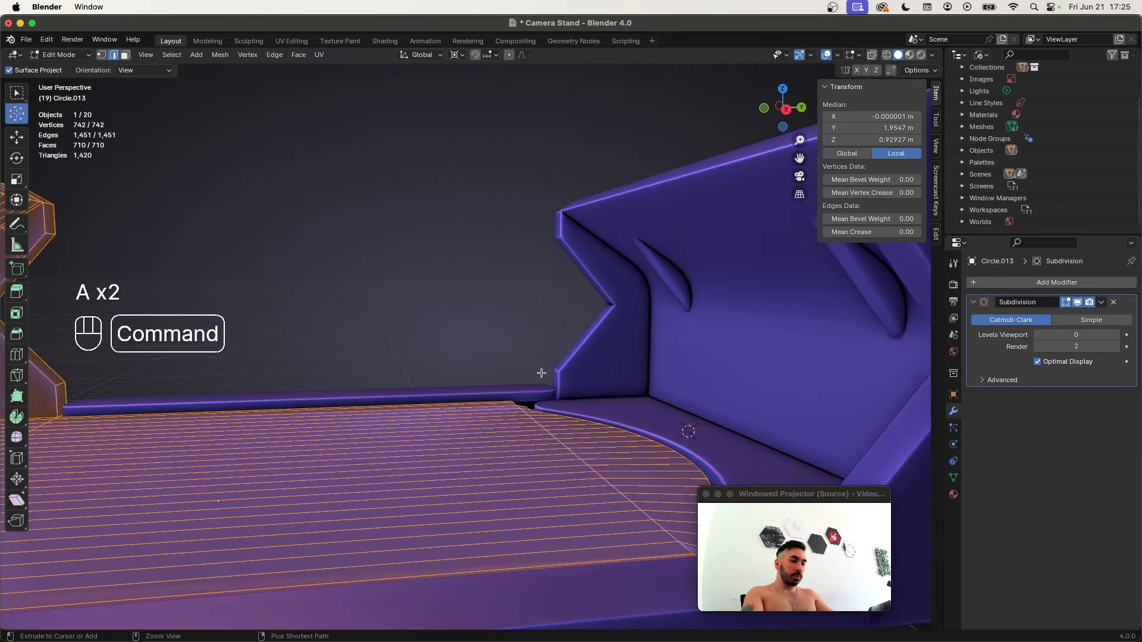
key(super+n)
key(Tab)
Extrude the panel's front edge at the corner beside the curved strip and flatten the extrusion along Y
shift+middle_drag(618, 416, 625, 465)
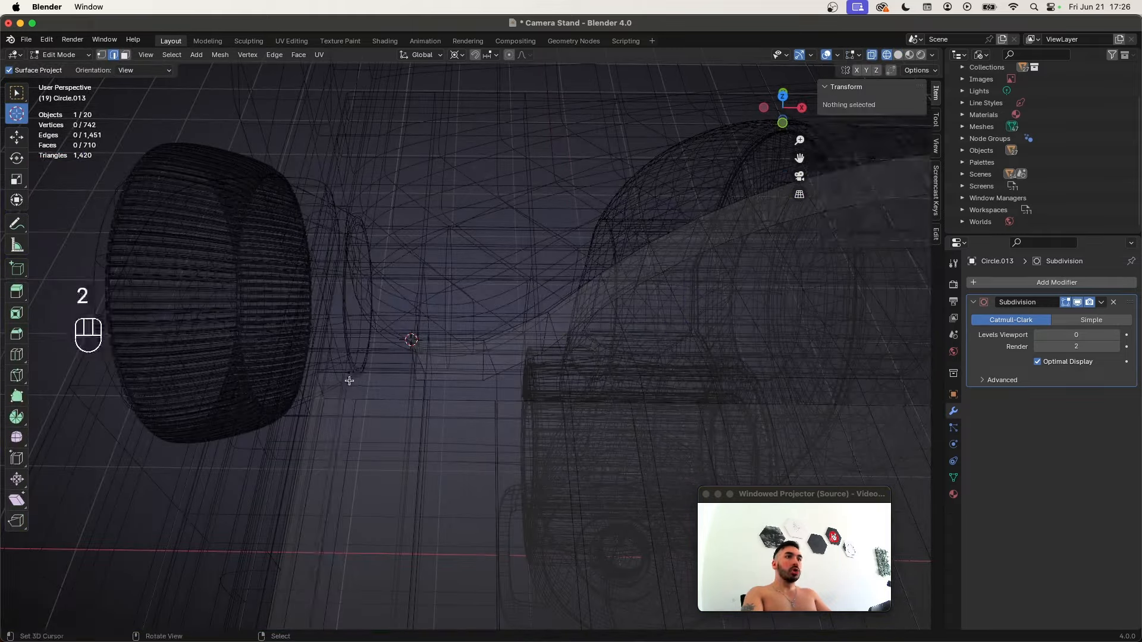
click(386, 399)
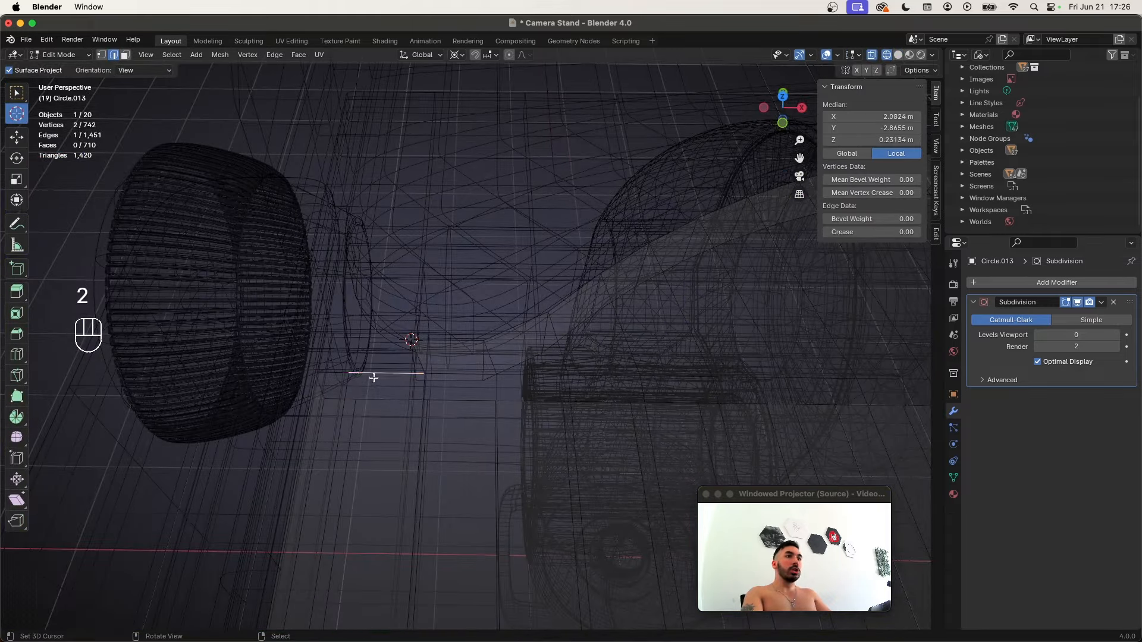
key(e)
key(x)
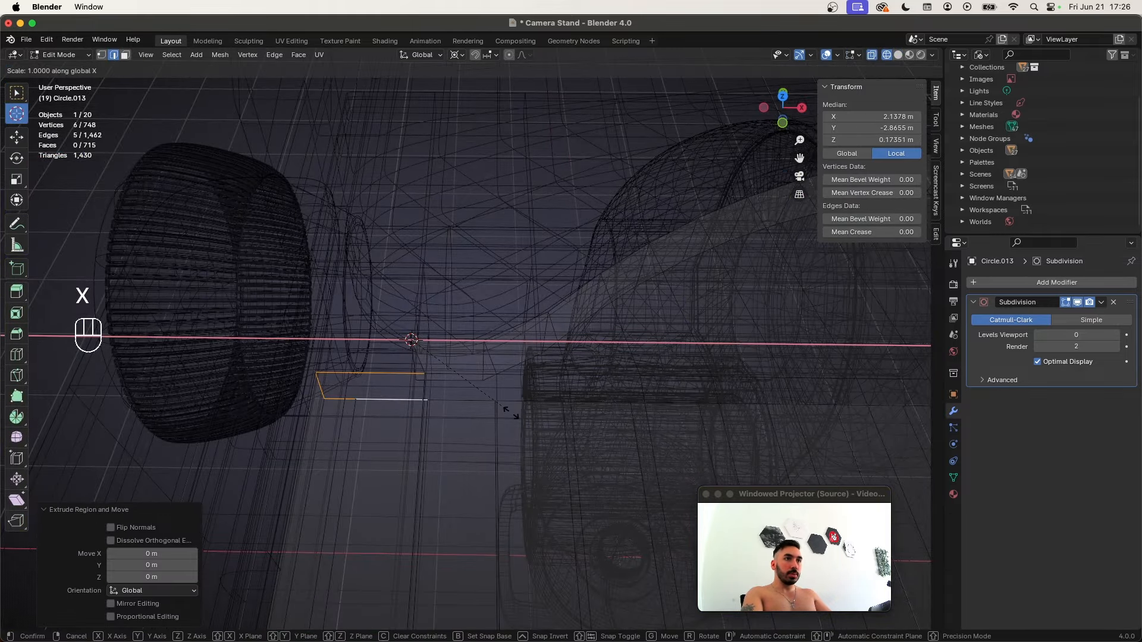
key(y)
key(0)
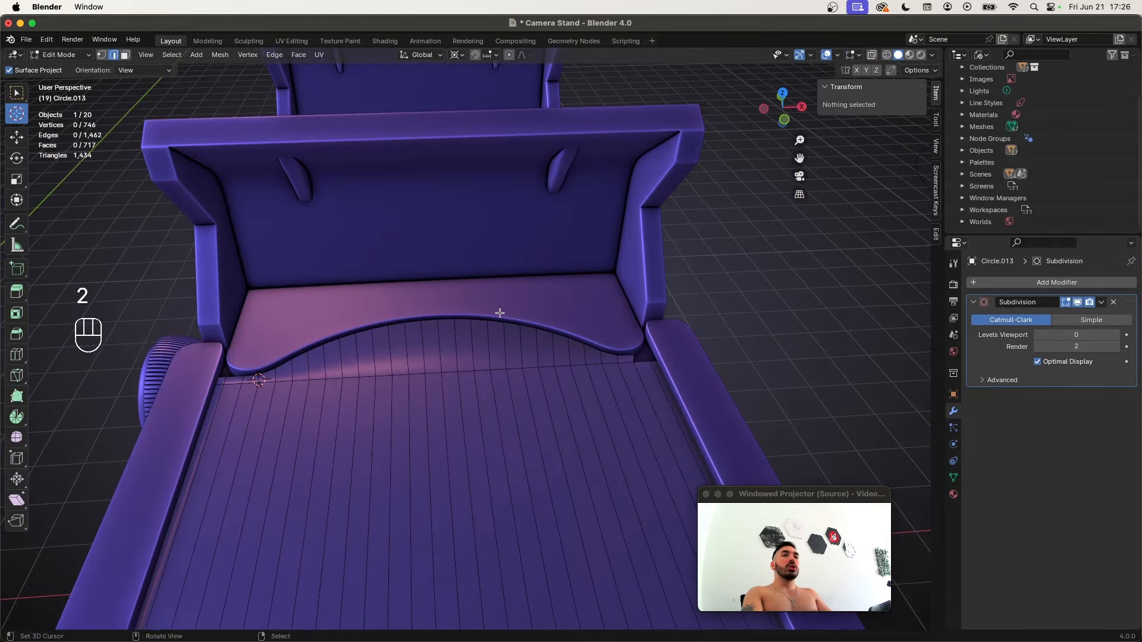
Mark the centre edge loop running along the panel and bracket as a seam
alt+click(440, 336)
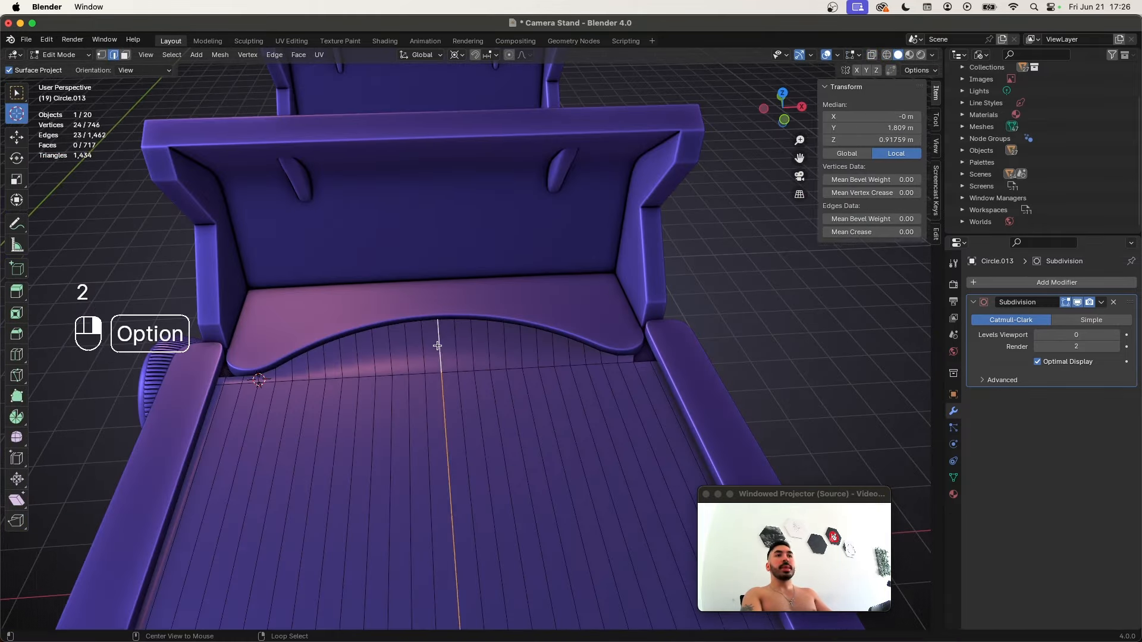
middle_drag(440, 336, 486, 342)
key(super+e)
click(488, 343)
Select the half of the mesh bounded by the seam that has the unfinished corner and delete its faces
key(a)
key(a)
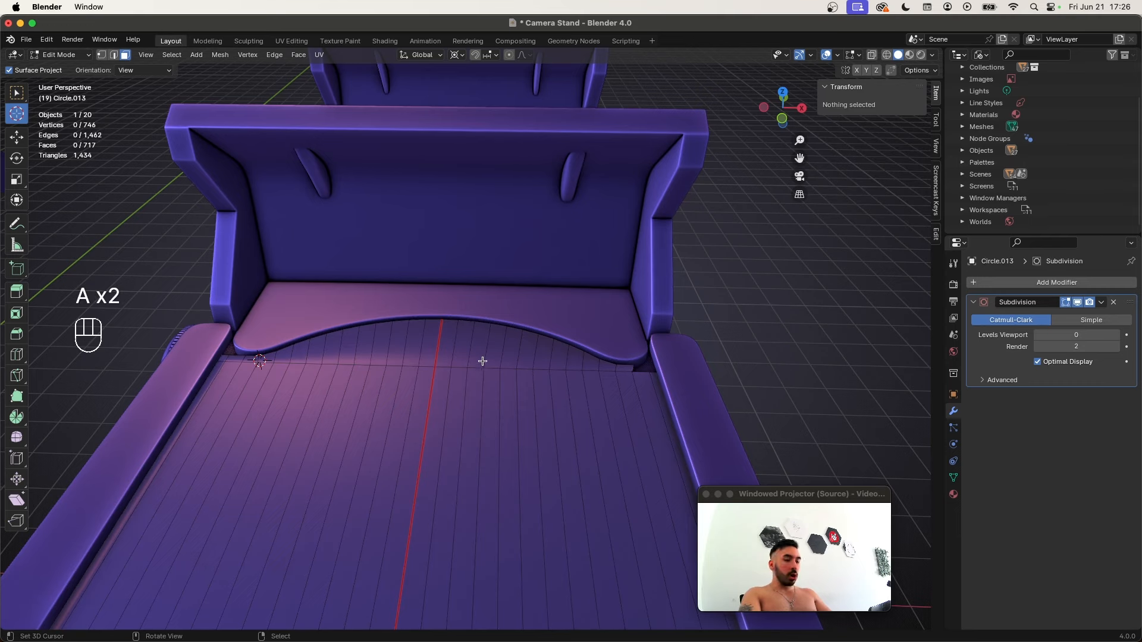
key(l)
scroll(500, 360, down, 4)
key(x)
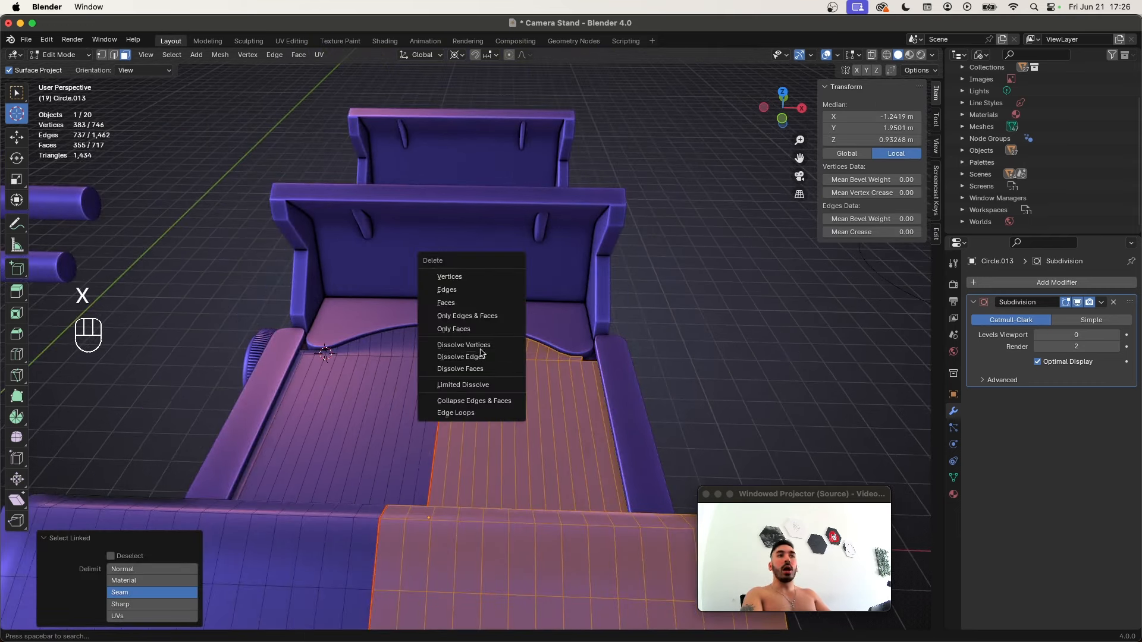
click(494, 299)
Snap the 3D cursor to the centre line, then duplicate the remaining half and mirror it with an X scale of -1
key(1)
key(shift+s)
click(531, 369)
key(a)
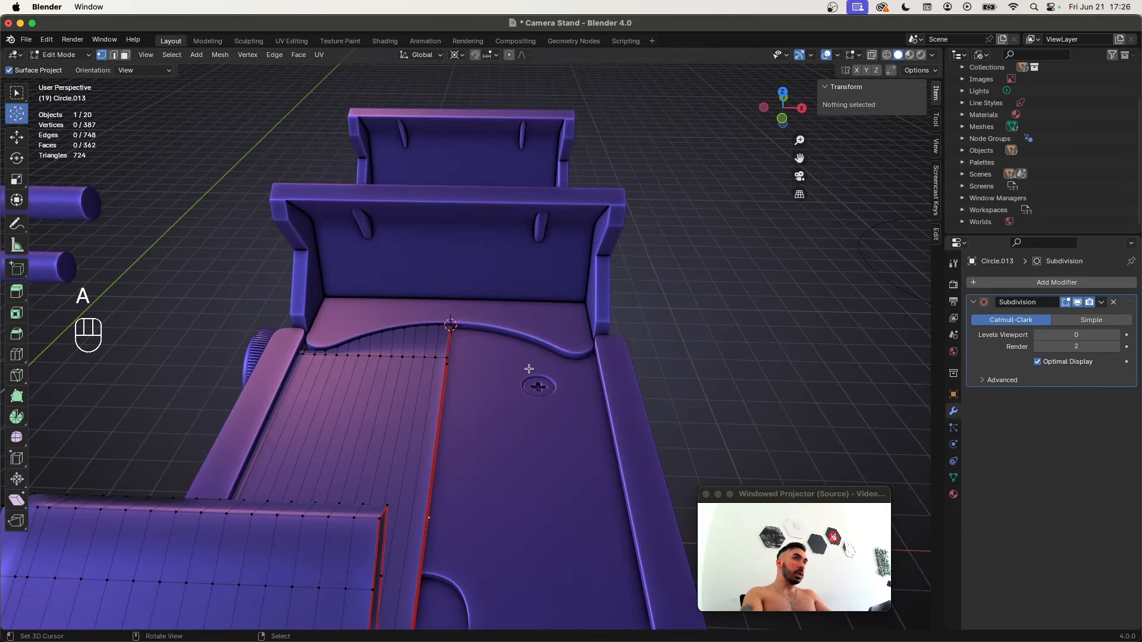
key(shift+d)
right_click(538, 374)
text(sx-1)
key(Return)
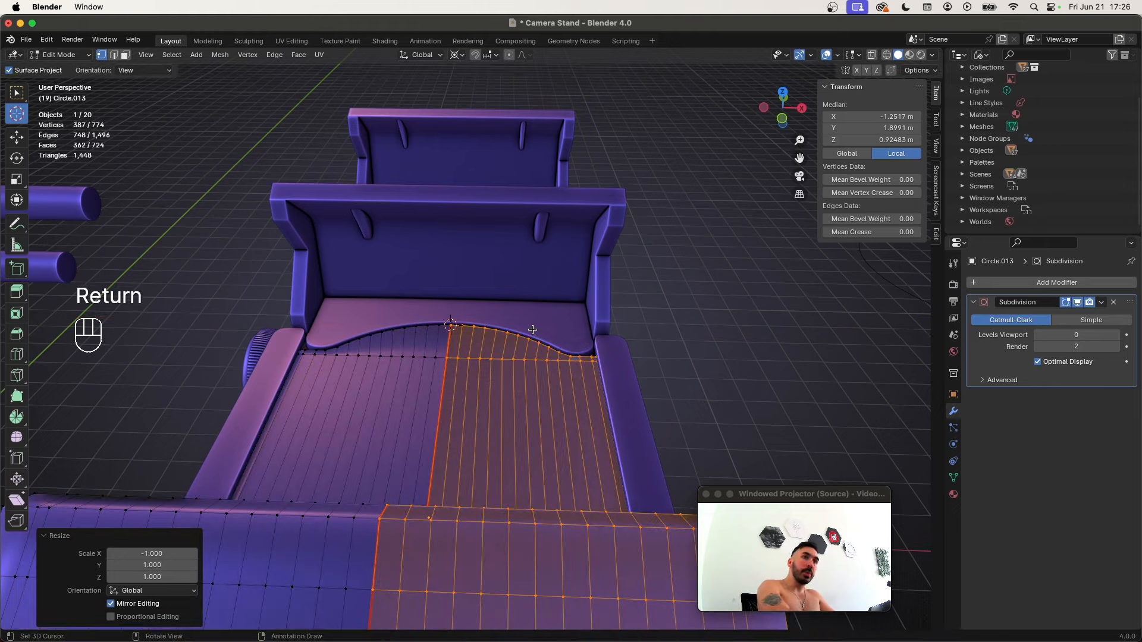
Recalculate the mirrored half's normals and merge the overlapping vertices of the whole mesh by distance
key(super+n)
key(shift+w)
key(a)
key(a)
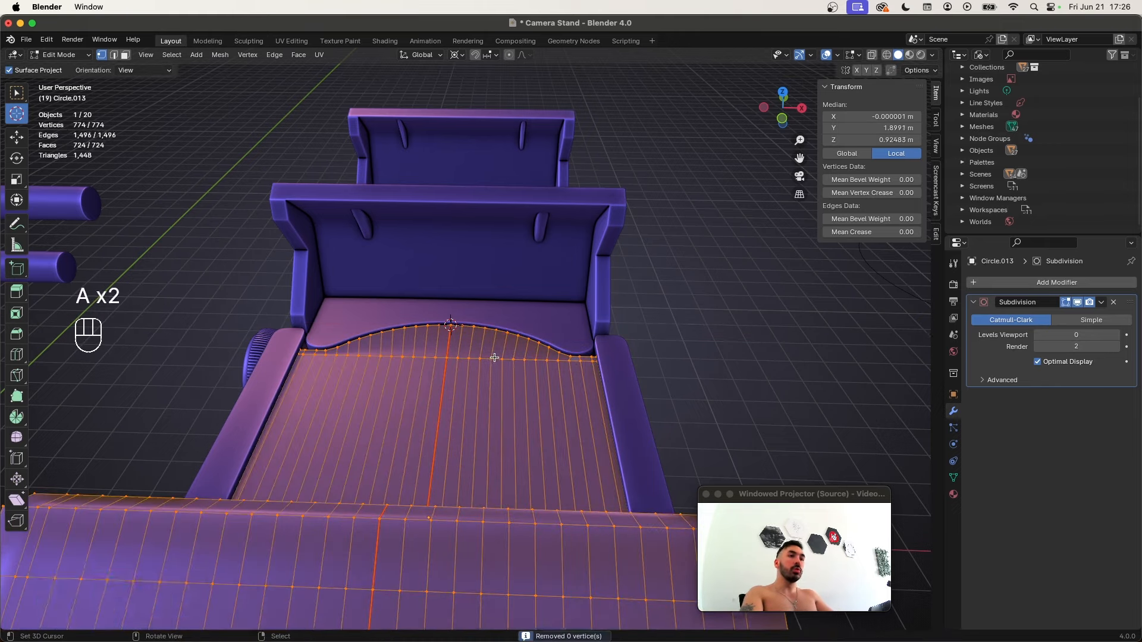
key(shift+w)
Select all edges with face angles equal to a bracket outline edge, using a 0.01 threshold, and save the file
middle_drag(494, 357, 608, 372)
right_click(831, 403)
key(shift+g)
click(833, 401)
shift+middle_drag(833, 402, 532, 423)
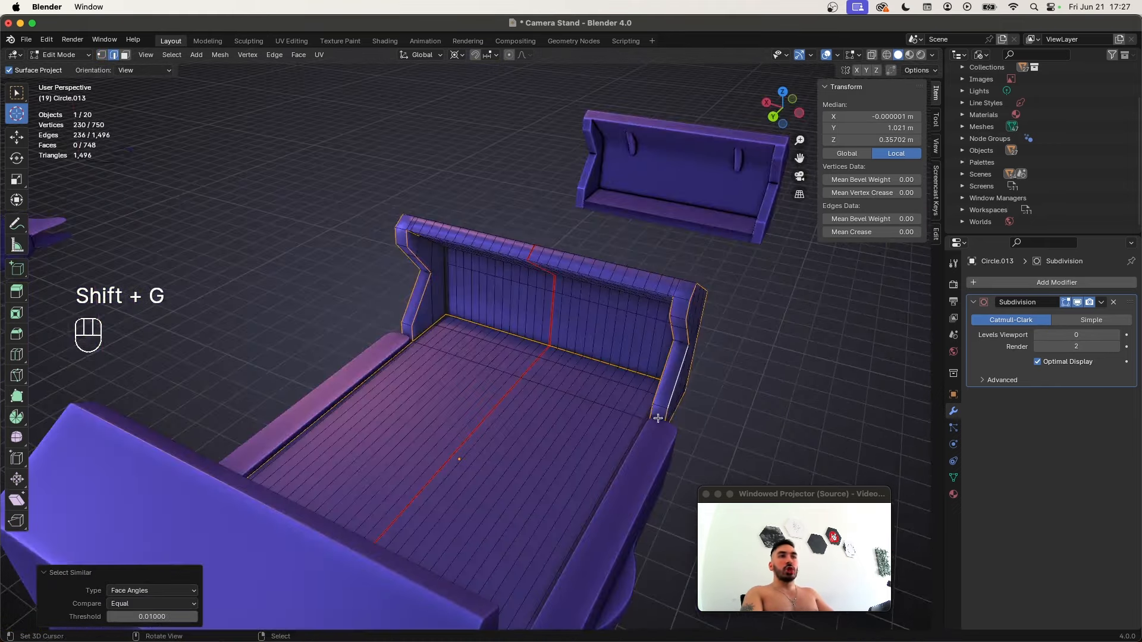
key(super+s)
Add the missing outline and cross edges along the lower front of the bracket's side arm to the selection
key(z)
key(z)
middle_drag(509, 377, 431, 361)
key(super+z)
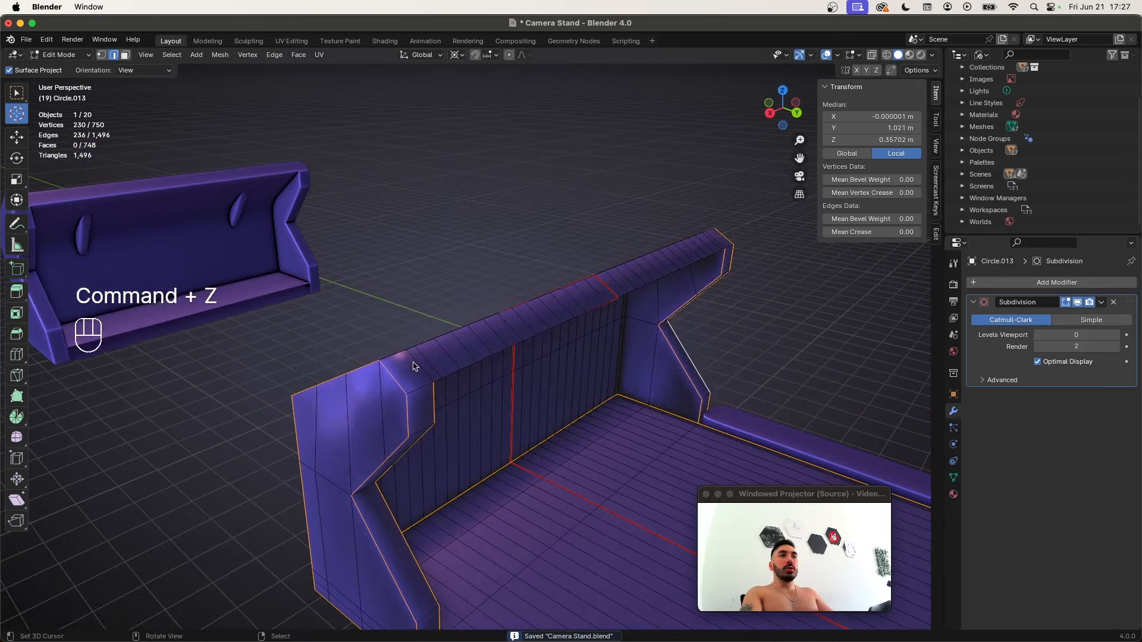
middle_drag(625, 345, 494, 357)
shift+super+right_click(212, 242)
middle_drag(600, 382, 589, 362)
shift+right_click(587, 398)
alt+shift+right_click(587, 400)
shift+right_click(583, 514)
middle_drag(383, 447, 503, 447)
shift+right_click(454, 553)
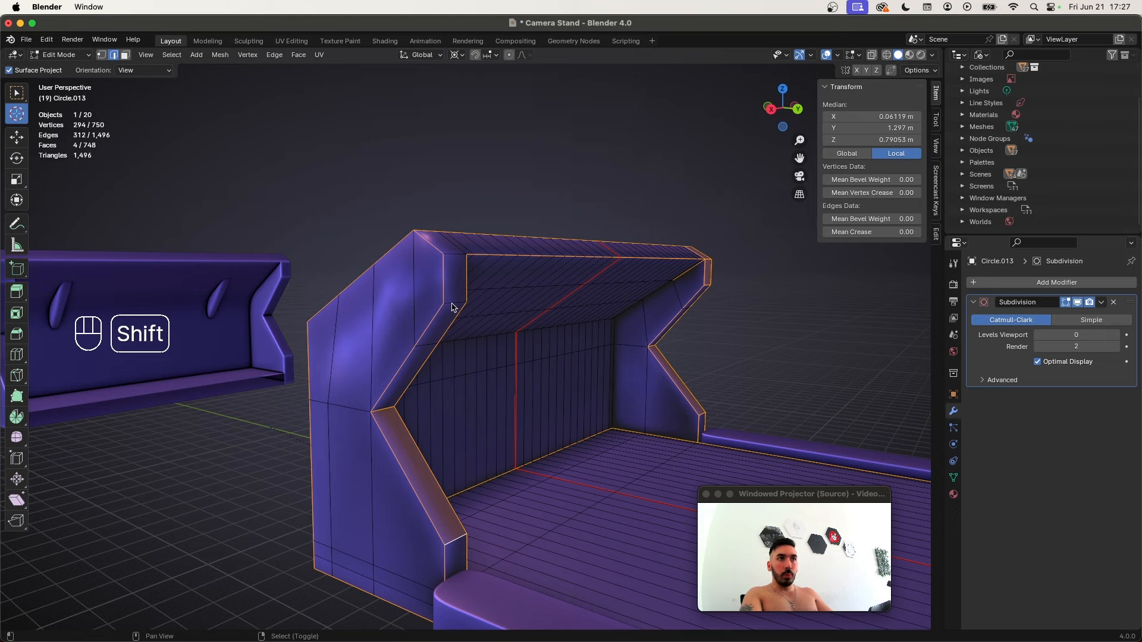
Add the upper cross edges of both side arms and the edge loop along the bracket's top front to the selection
shift+right_click(452, 307)
middle_drag(452, 307, 409, 291)
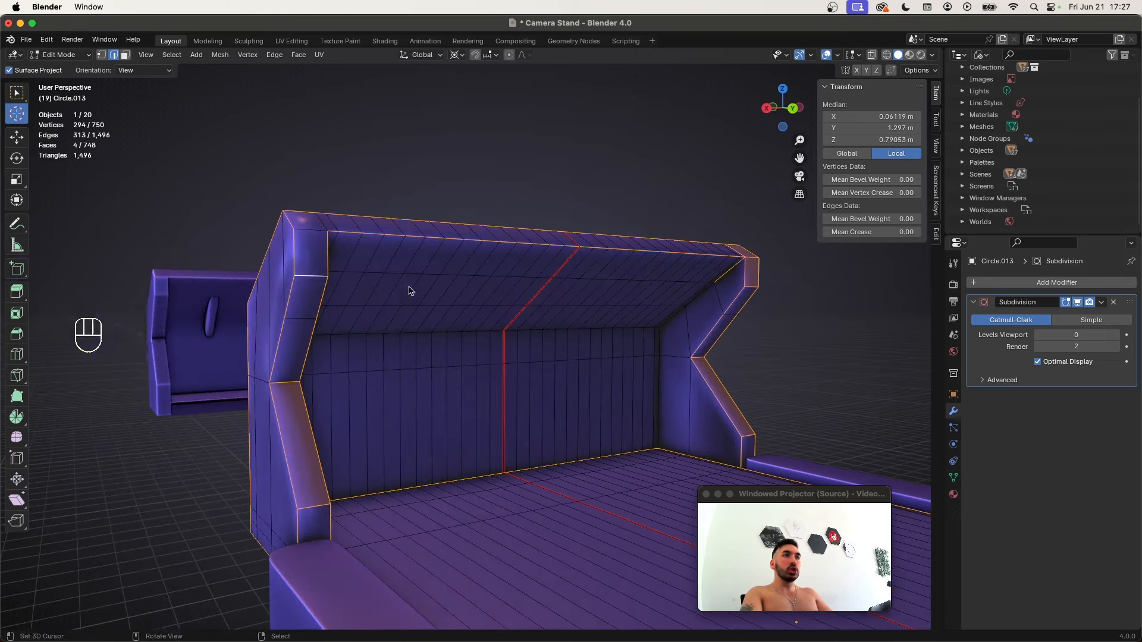
alt+shift+right_click(320, 224)
middle_drag(320, 224, 520, 348)
shift+right_click(397, 338)
middle_drag(378, 366, 400, 362)
middle_drag(747, 372, 573, 359)
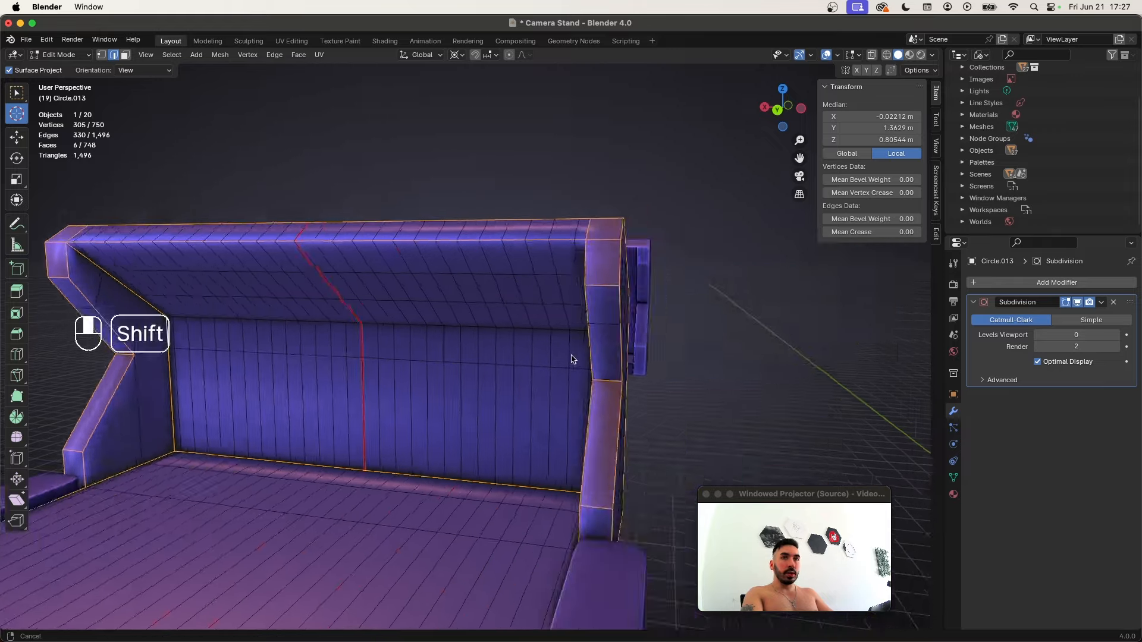
shift+right_click(573, 359)
Bevel the selected outline edges of the bracket-and-panel piece and save the file
key(Tab)
key(g)
key(1)
click(431, 446)
key(Tab)
middle_drag(474, 495, 535, 283)
alt+shift+right_click(545, 272)
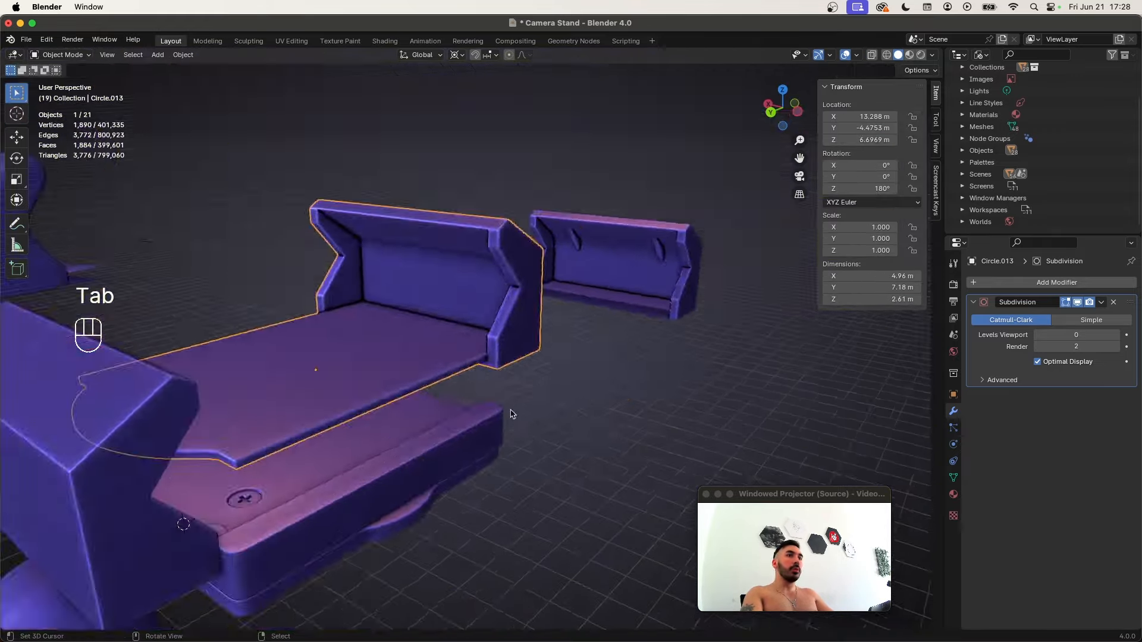
key(ctrl+z)
ctrl+middle_drag(474, 440, 474, 356)
key(Tab)
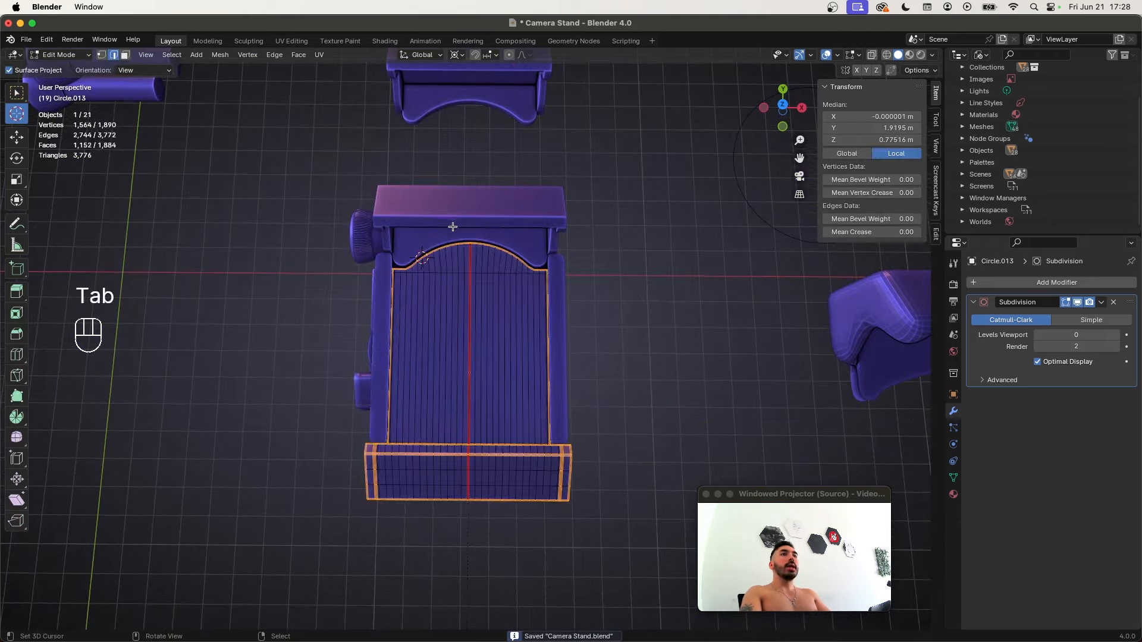
Cut an edge loop across the panel near the bracket and bevel it into a wide band of evenly spaced edge loops
key(alt+a)
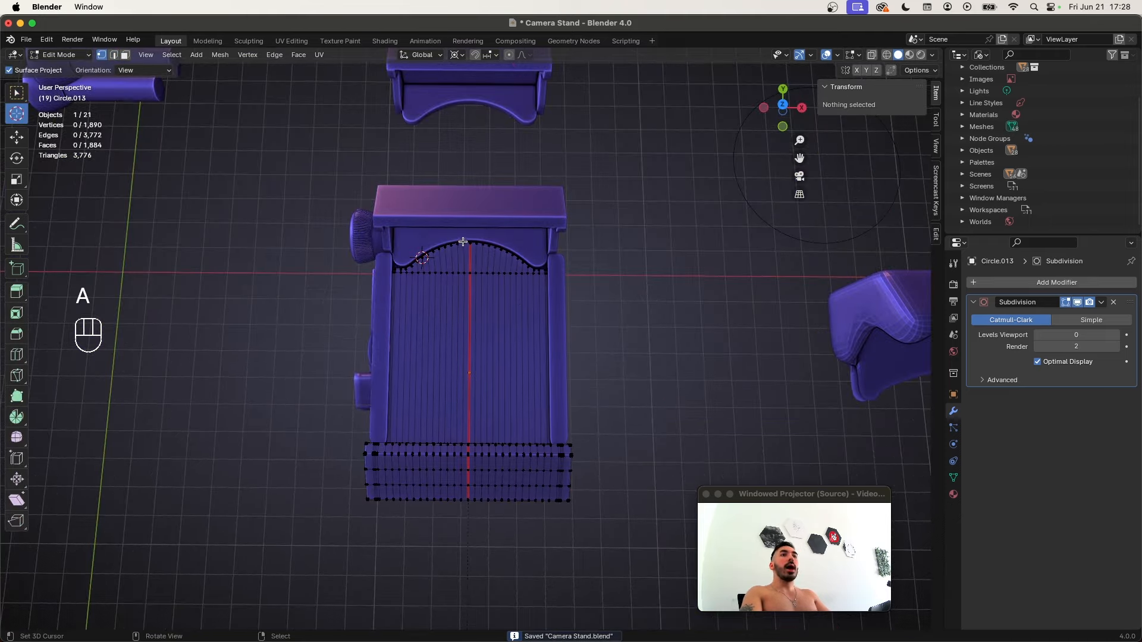
key(b)
drag(456, 280, 491, 235)
scroll(474, 393, up, 1)
mouse_move(474, 392)
middle_down()
mouse_move(473, 431)
mouse_move(476, 381)
middle_up()
key(3)
key(super+r)
key(super+r)
click(480, 391)
click(484, 446)
scroll(484, 446, up, 3)
key(super+b)
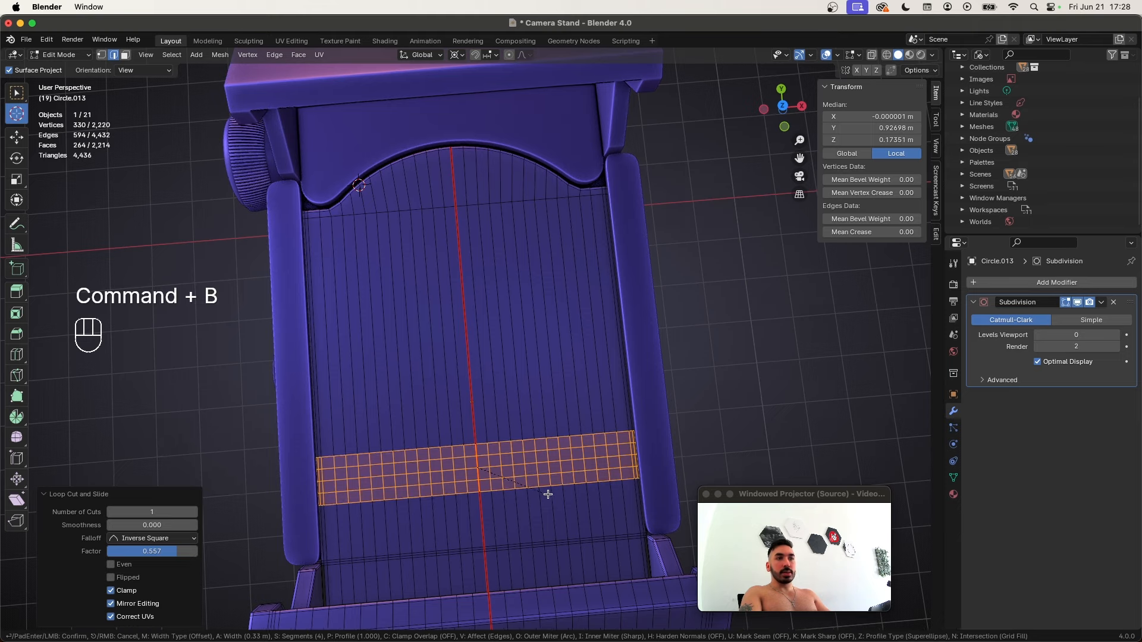
Select the central square of faces through both sides of the panel's cross band and inset them by about 0.069 m
key(b)
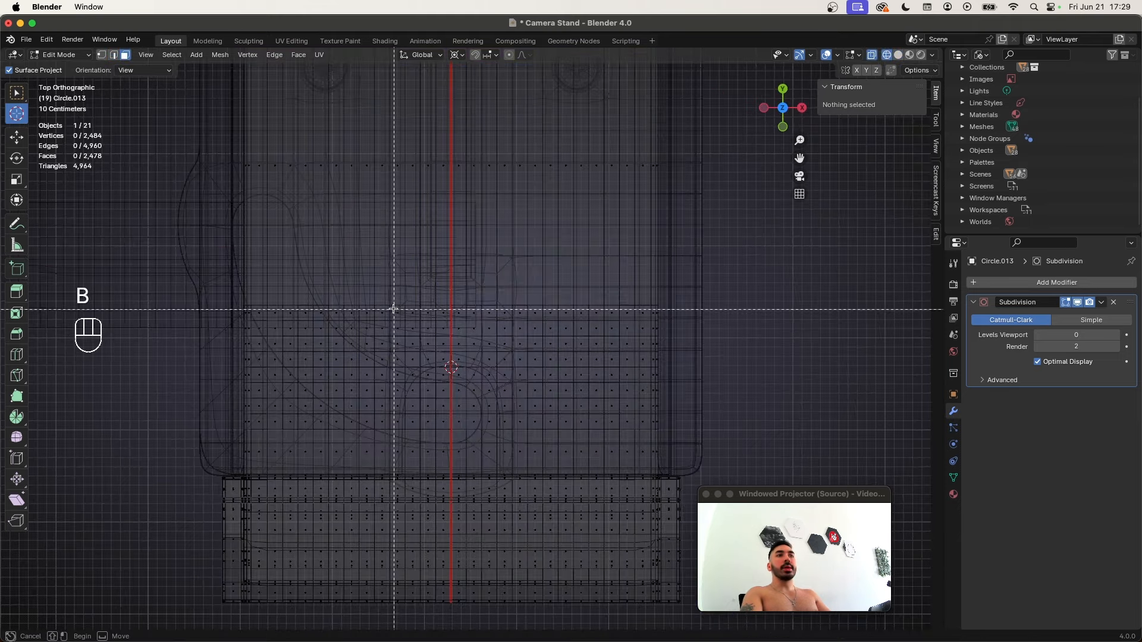
drag(392, 309, 515, 427)
key(shift+z)
scroll(625, 447, up, 3)
key(i)
click(568, 310)
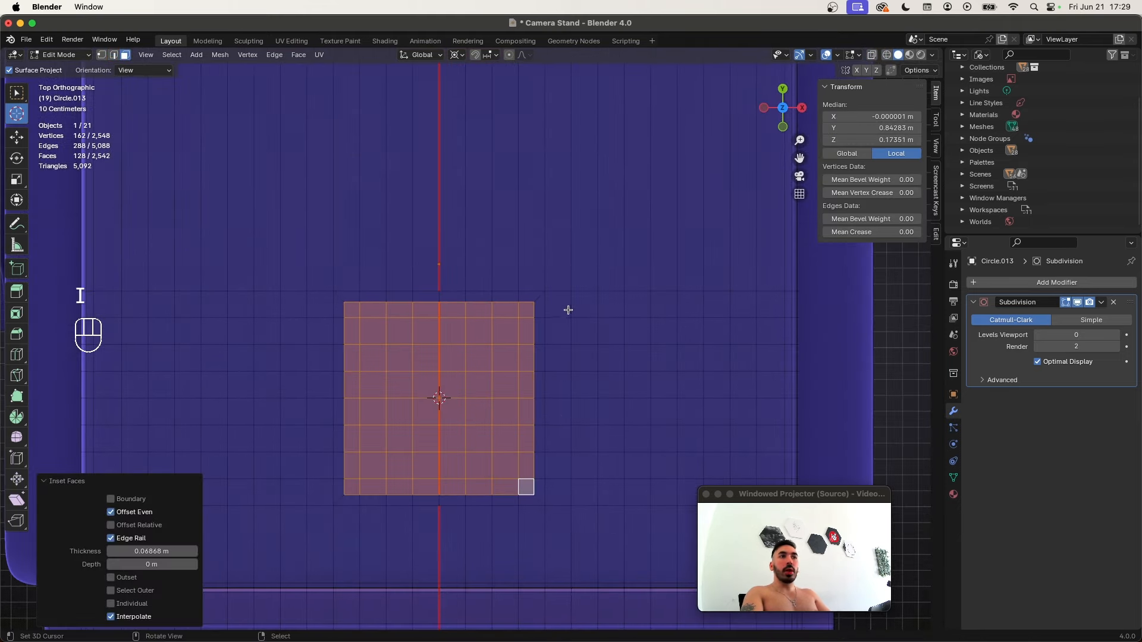
Shape the inset faces into a regular, flattened circle using the Best fit method
key(w)
click(623, 316)
key(s)
right_click(562, 390)
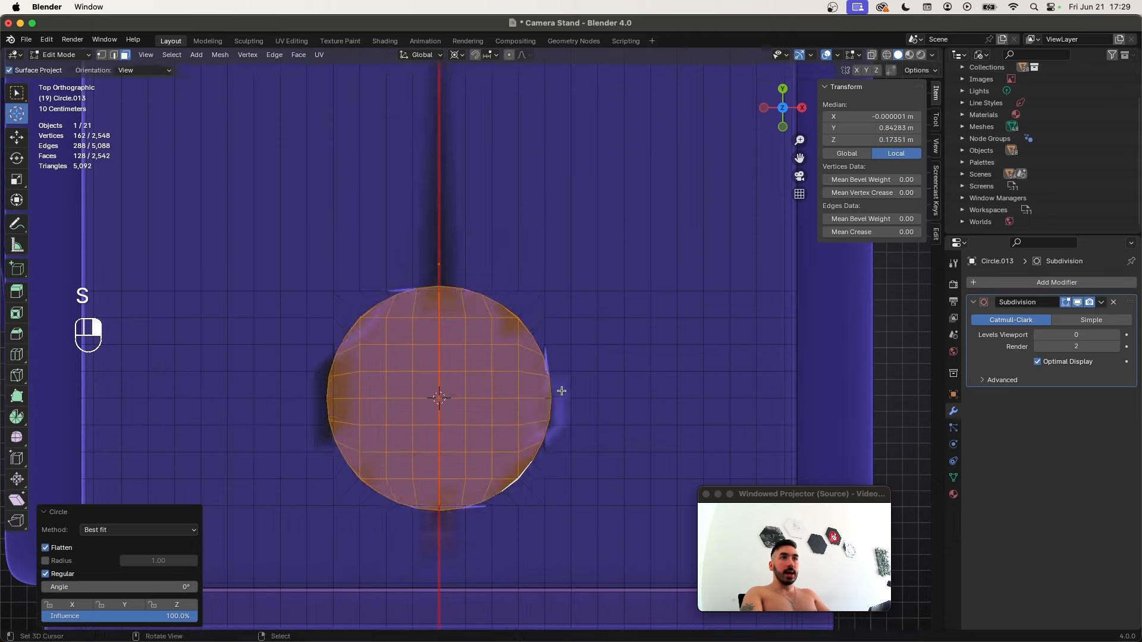
Select the central strip of faces through both panel sides, from the circle's middle to the curved front edge
key(shift+z)
key(a)
key(a)
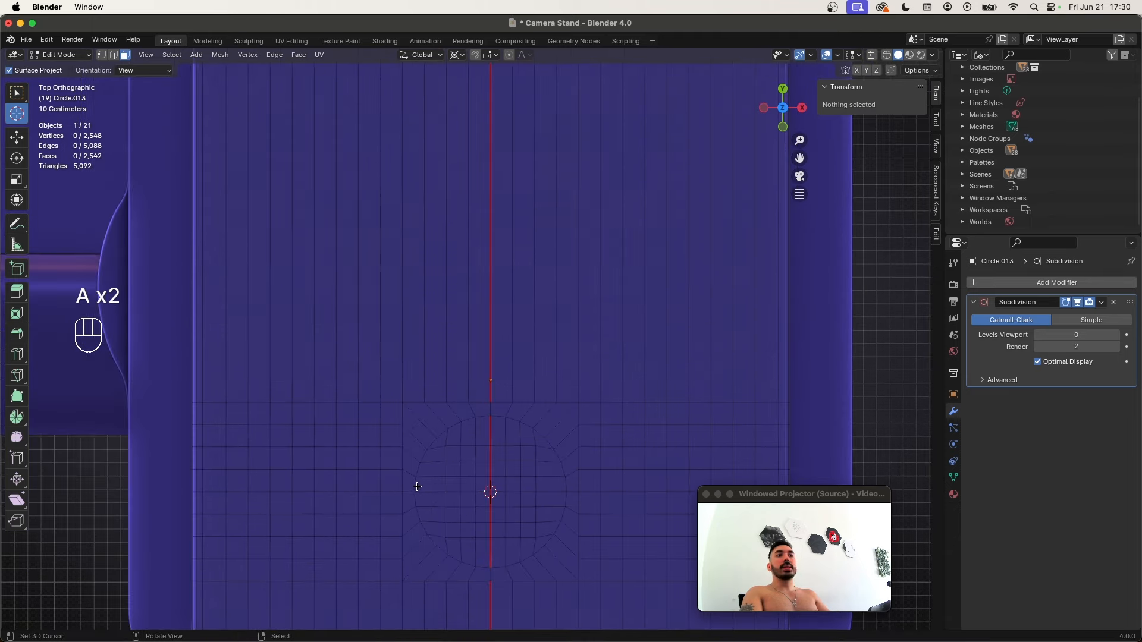
key(shift+z)
key(b)
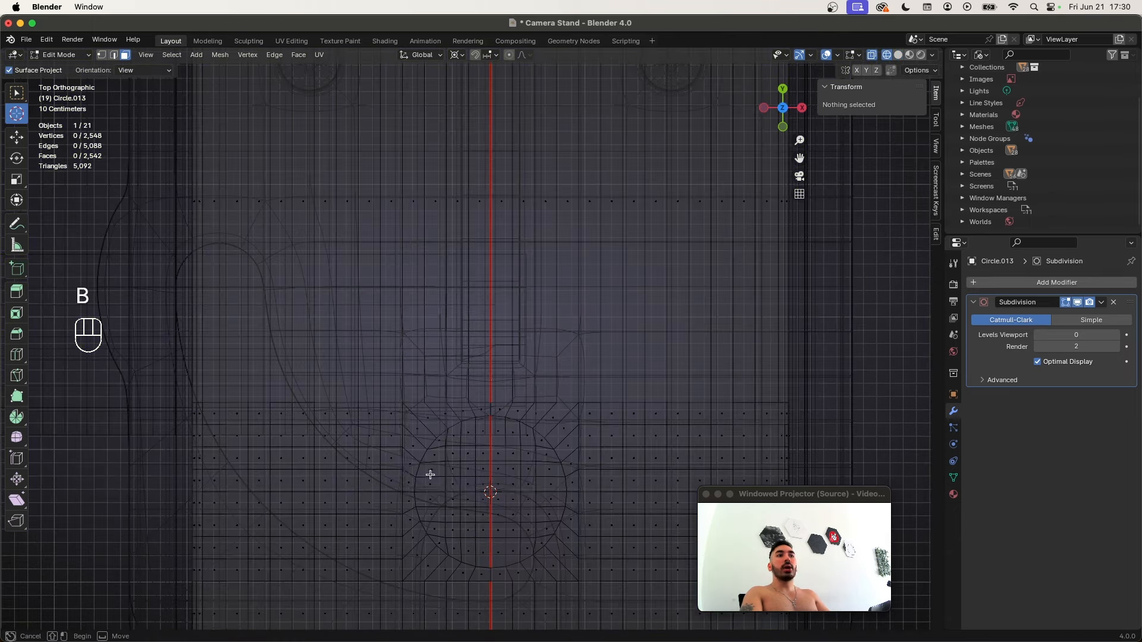
mouse_move(403, 492)
mouse_down()
mouse_move(570, 377)
mouse_move(574, 366)
mouse_move(522, 346)
mouse_up()
scroll(503, 402, down, 3)
key(shift+z)
key(shift+z)
key(b)
shift+middle_drag(522, 347, 517, 380)
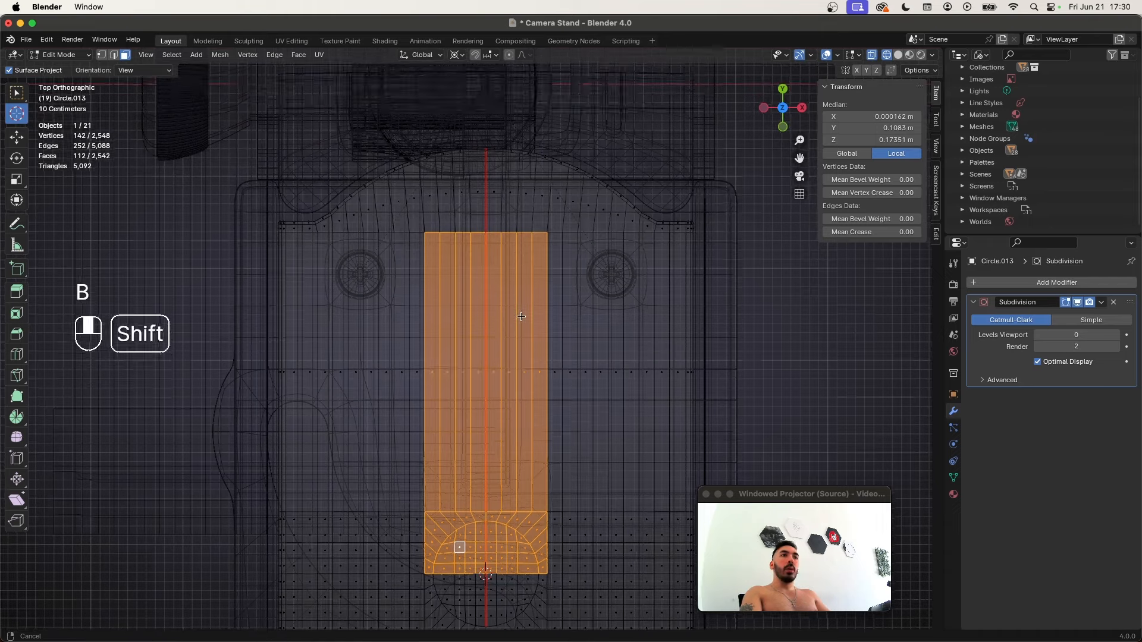
scroll(408, 158, up, 2)
key(b)
drag(408, 158, 563, 294)
scroll(426, 251, down, 4)
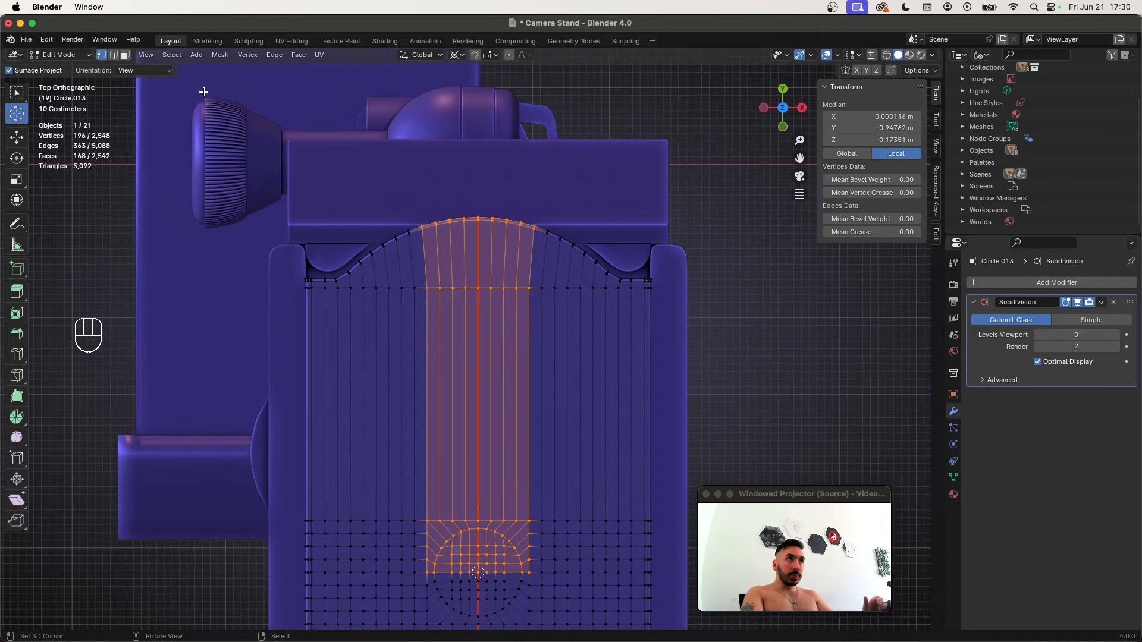
Reduce the strip selection to its boundary loop and mark those edges as seams
click(172, 55)
mouse_move(224, 240)
click(342, 283)
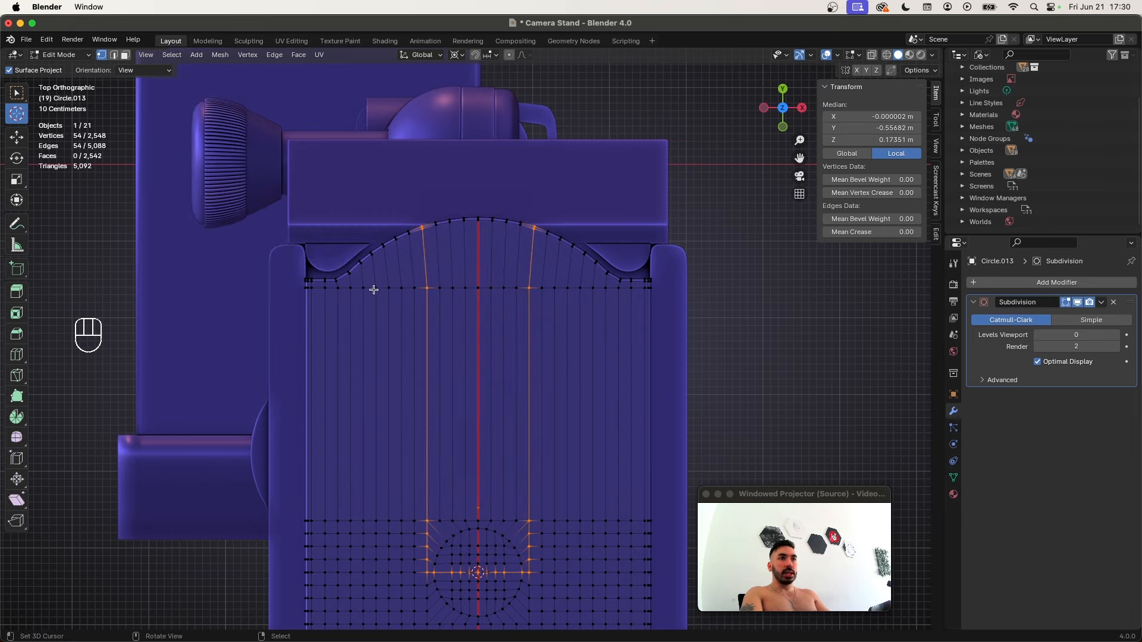
key(super+e)
click(501, 358)
key(3)
shift+middle_drag(452, 280, 462, 363)
scroll(462, 370, up, 3)
key(1)
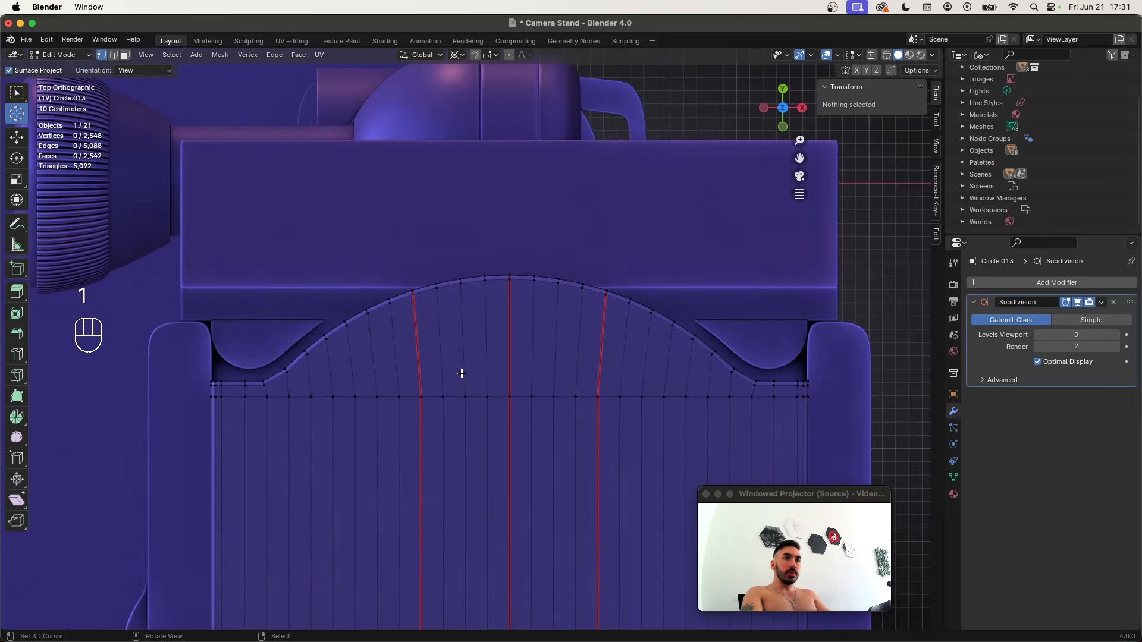
Select the linked faces of the central strip delimited by seams, and clear the selection
scroll(461, 374, down, 4)
key(3)
key(a)
key(a)
key(a)
key(l)
scroll(458, 384, up, 4)
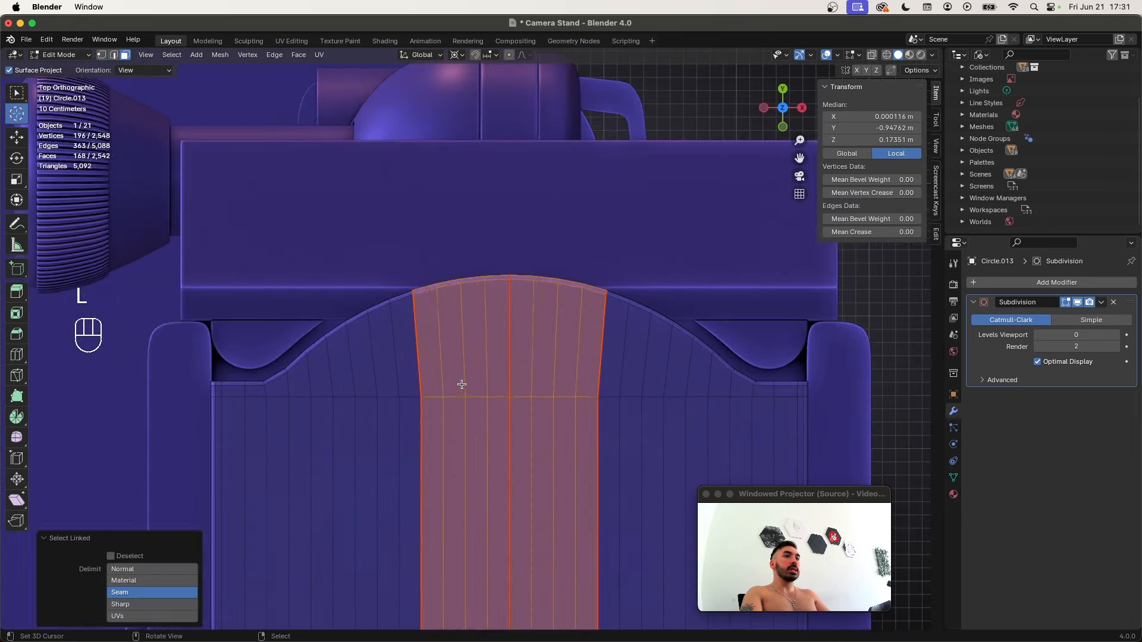
key(a)
Try to knife-cut straight lines from both seam corners on the panel's cross edge to the curved front edge
scroll(439, 401, up, 1)
key(k)
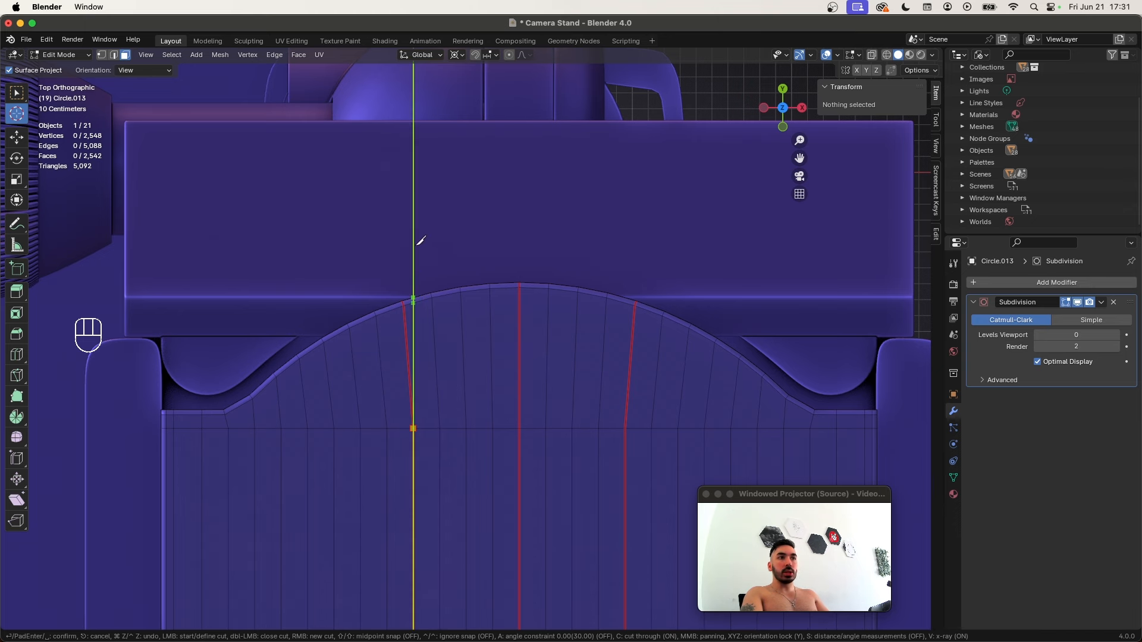
key(Return)
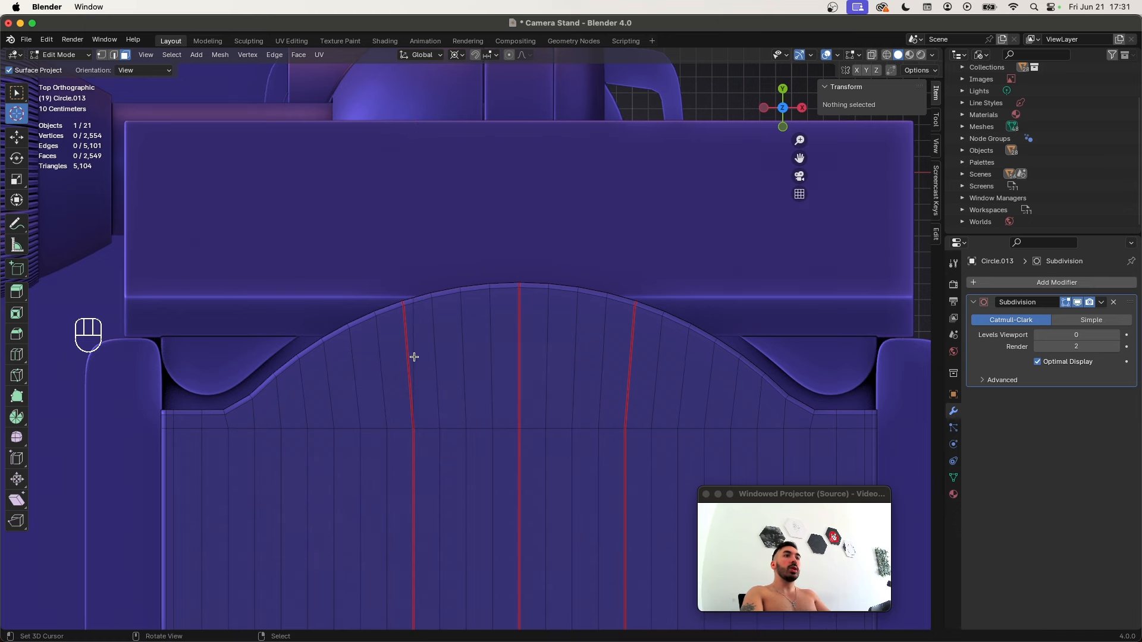
shift+middle_drag(468, 368, 438, 371)
key(k)
click(594, 431)
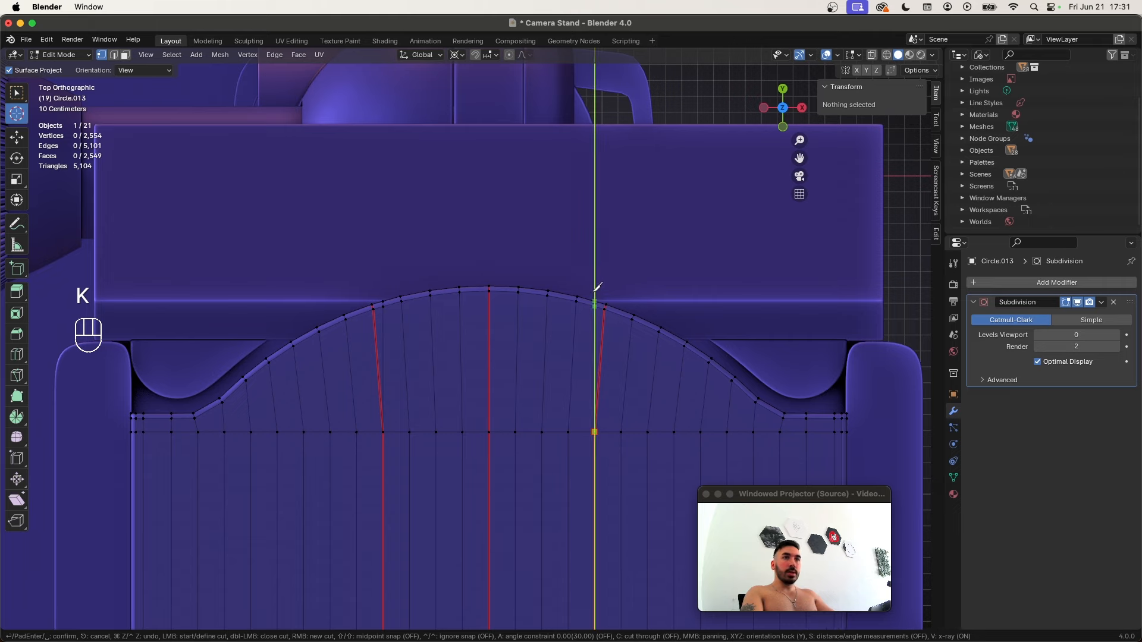
Align the lengthwise edges just inside the left seam, on both panel sides, with the circle's outer edge by scaling them to 0 along X
shift+middle_drag(506, 458, 509, 370)
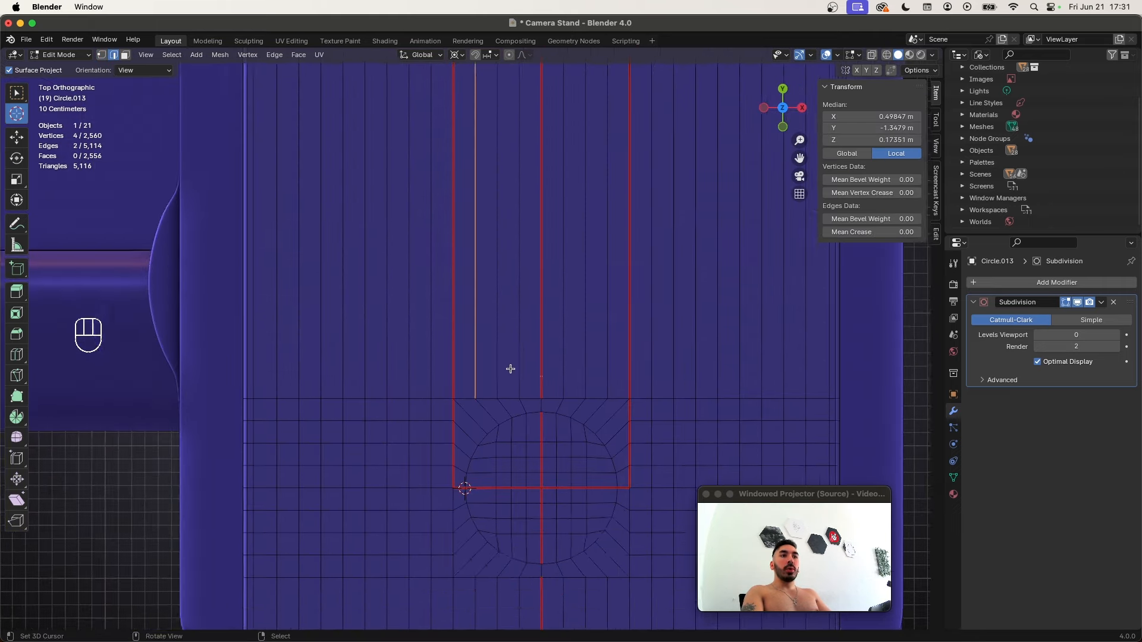
scroll(479, 381, up, 1)
key(z)
key(a)
key(a)
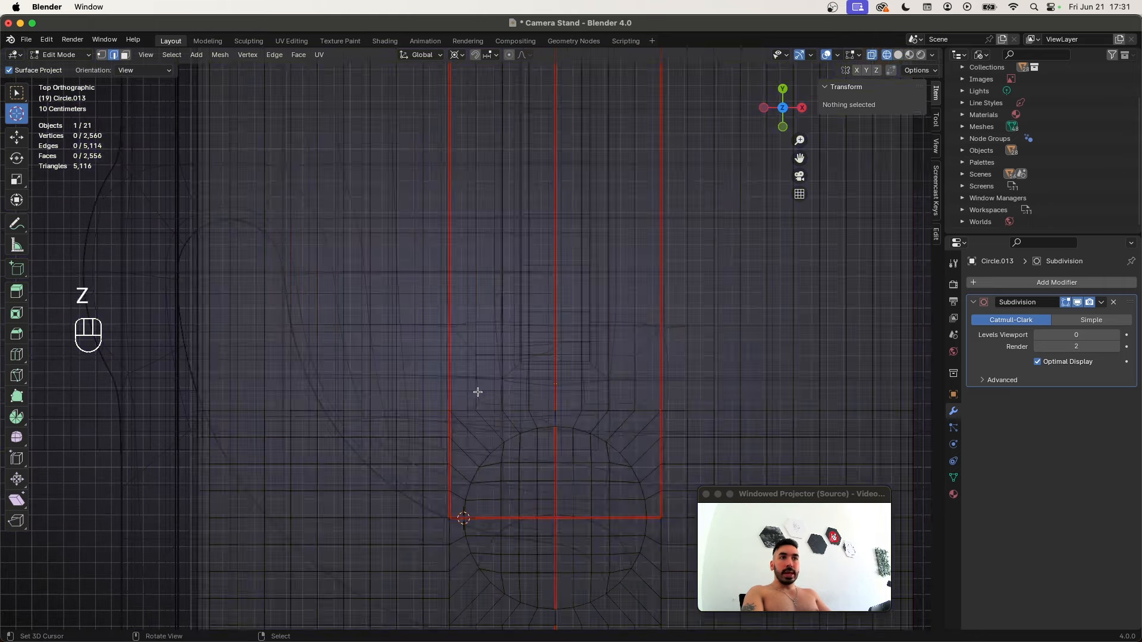
key(a)
key(a)
key(b)
drag(469, 365, 484, 379)
key(z)
scroll(509, 464, down, 1)
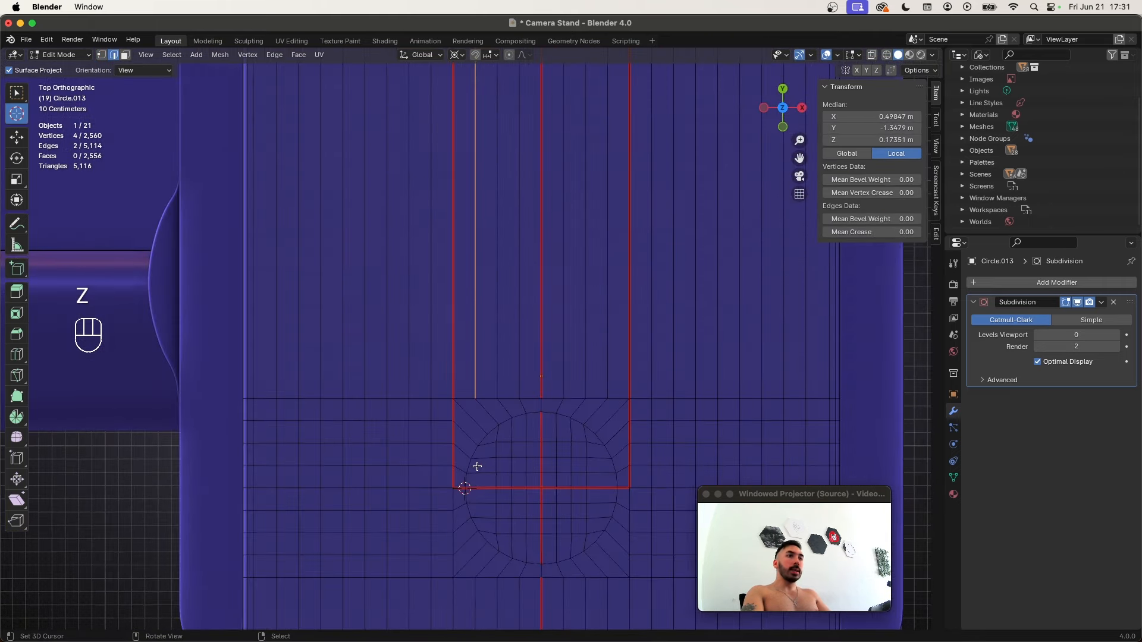
key(s)
key(x)
key(0)
click(524, 439)
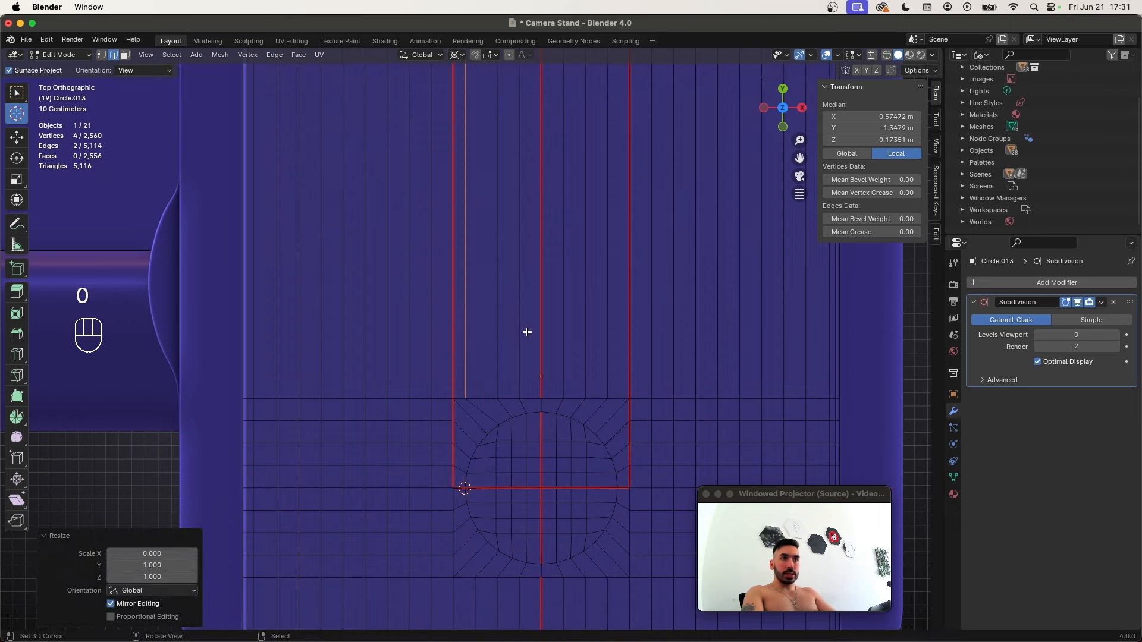
Try to knife-cut a straight continuation of the aligned edge to the curved front and select it with the lengthwise edge
shift+middle_drag(527, 331, 541, 524)
scroll(479, 408, up, 2)
key(1)
key(a)
key(a)
key(a)
key(k)
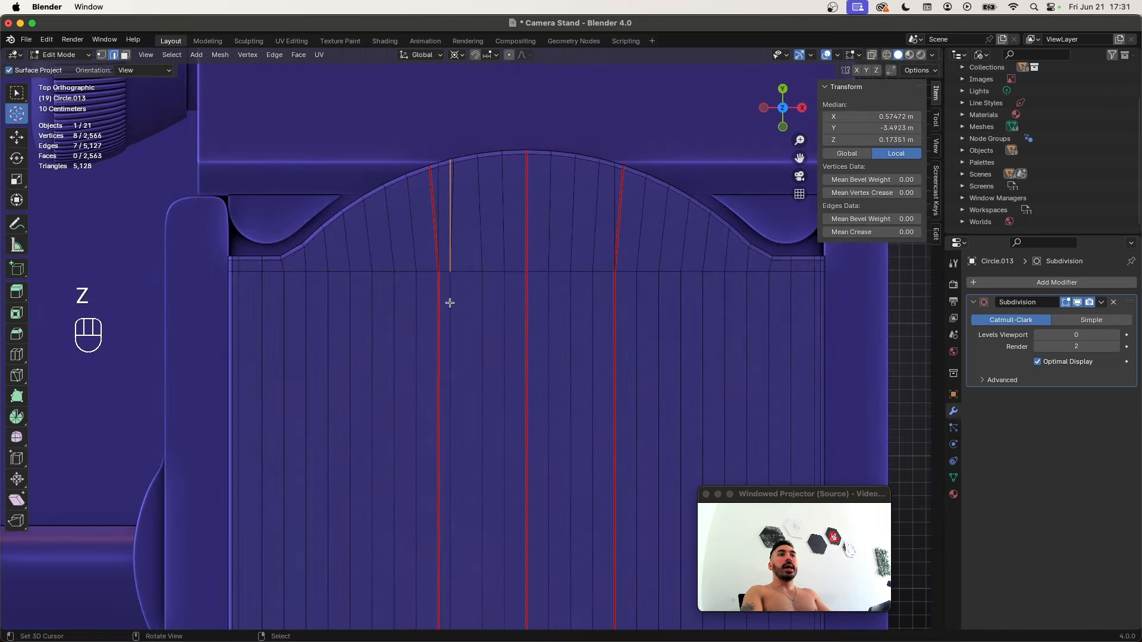
shift+right_click(451, 303)
scroll(461, 309, down, 2)
shift+middle_drag(473, 397, 454, 251)
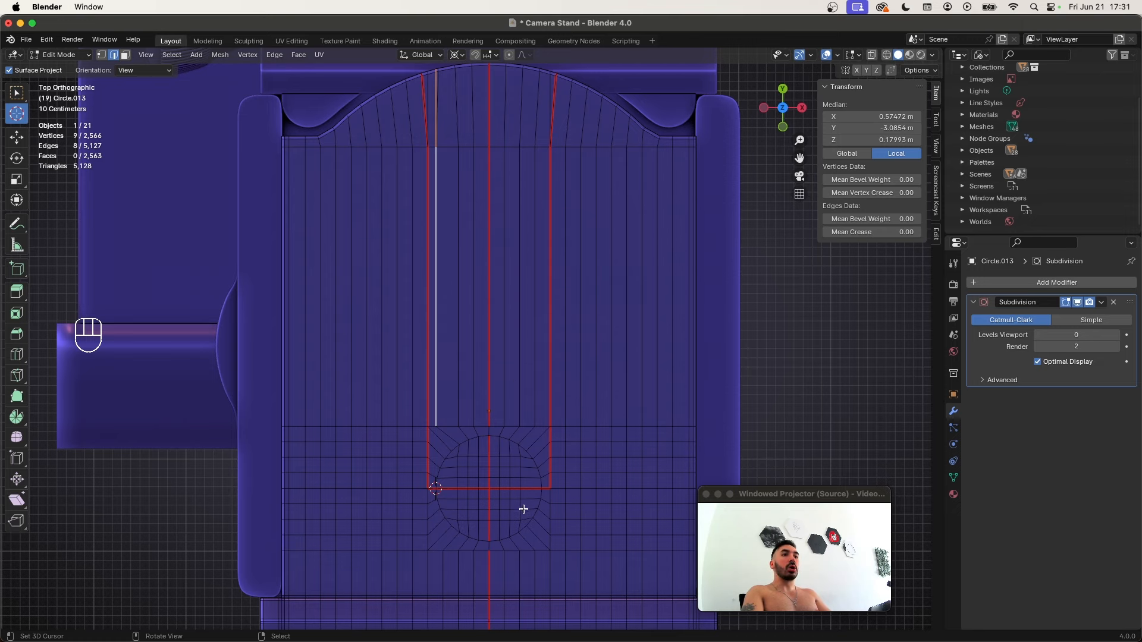
scroll(448, 181, down, 1)
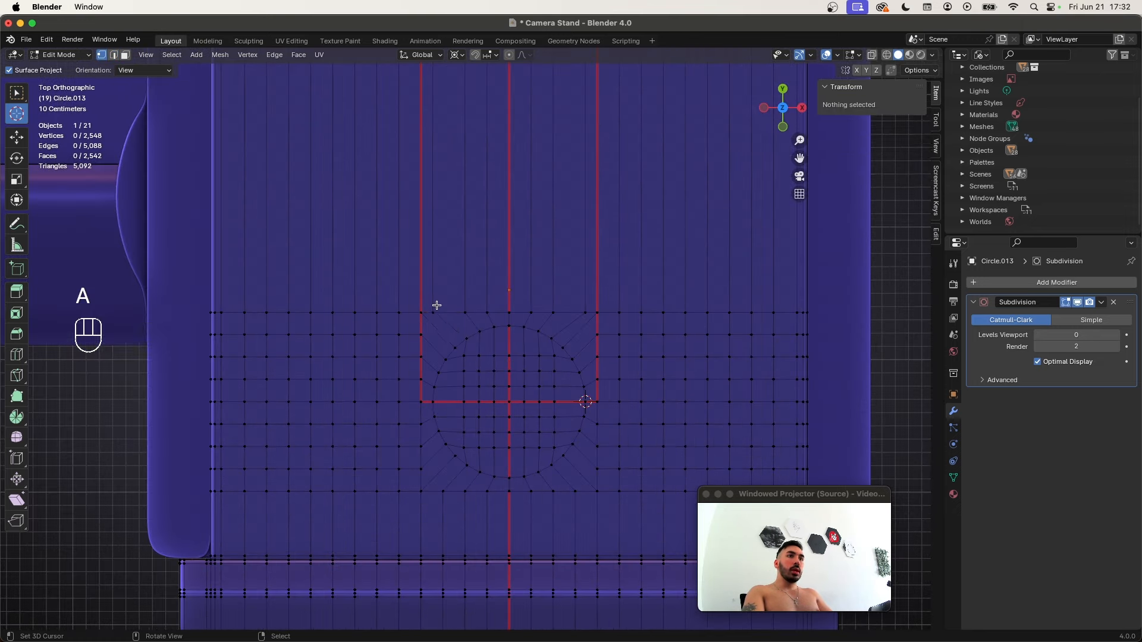
Connect the end vertex of each aligned strip edge to the circle's outermost vertex on the same side
right_click(436, 306)
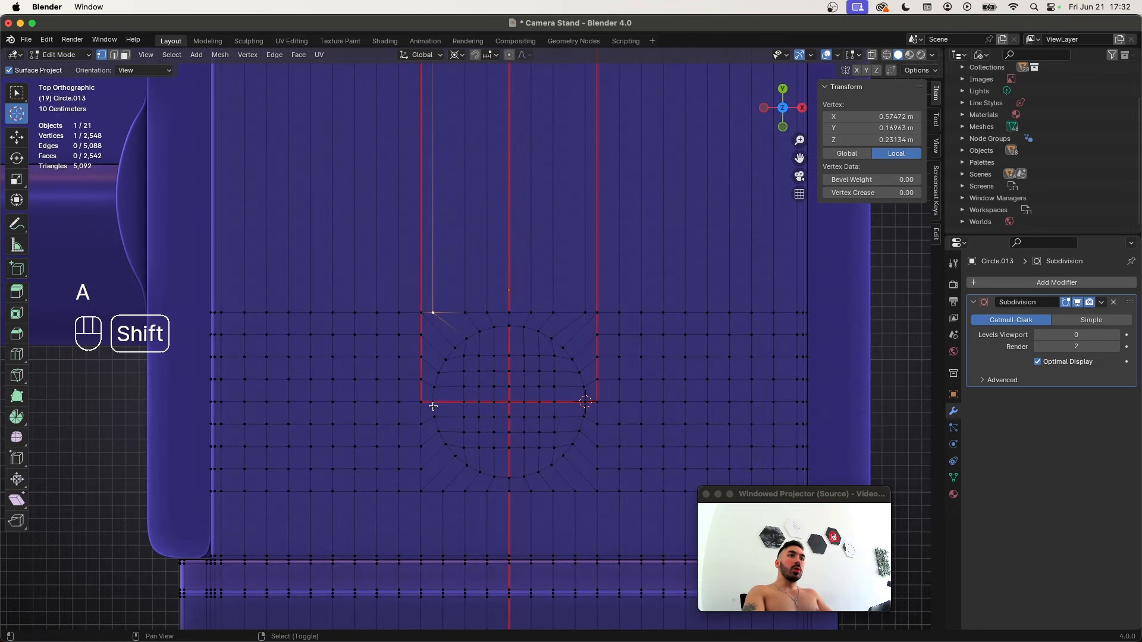
shift+right_click(434, 405)
scroll(434, 405, up, 1)
key(j)
right_click(598, 306)
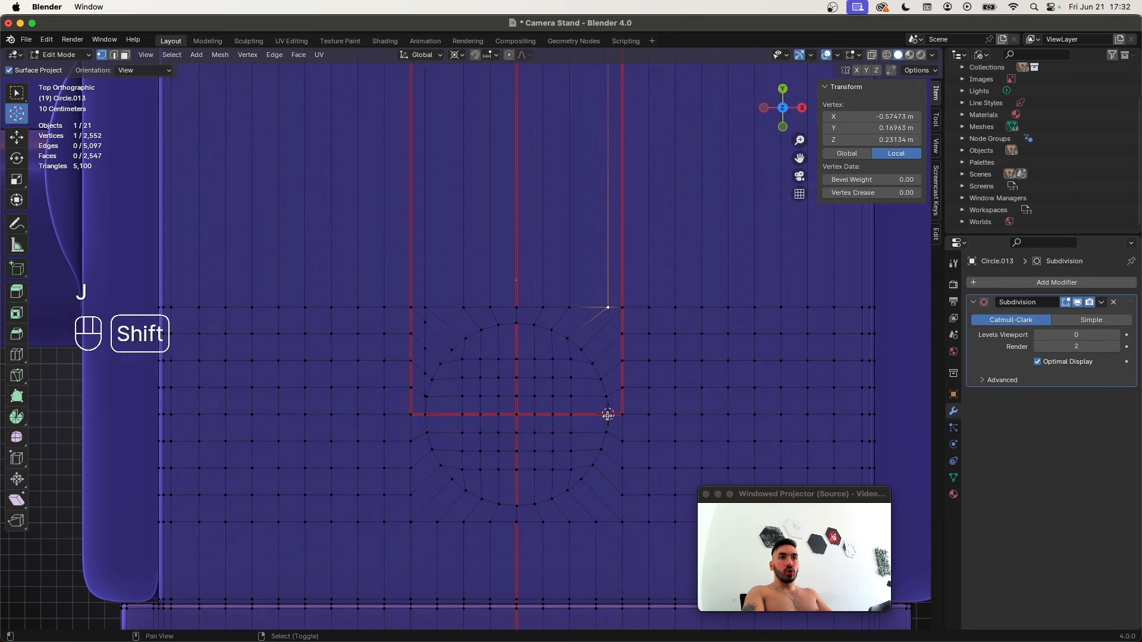
key(j)
Delete the top faces between the aligned strip edges, down to the circle's middle
key(3)
key(b)
drag(433, 296, 605, 408)
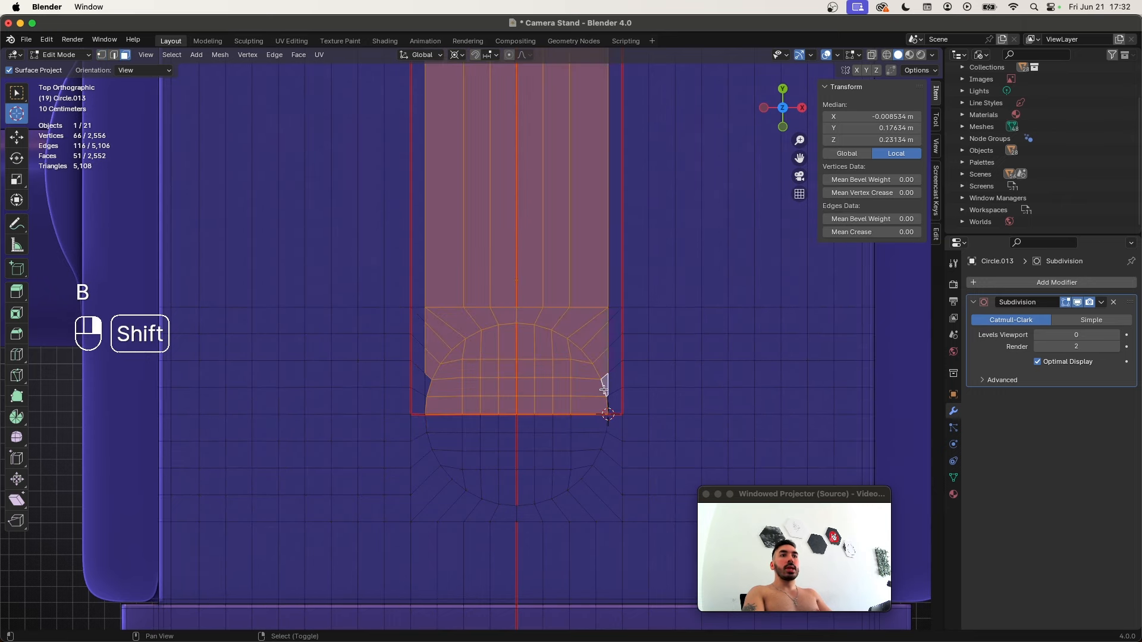
shift+right_click(427, 380)
key(x)
click(497, 377)
Delete the half circle of top faces at the slot's rounded end
key(1)
key(x)
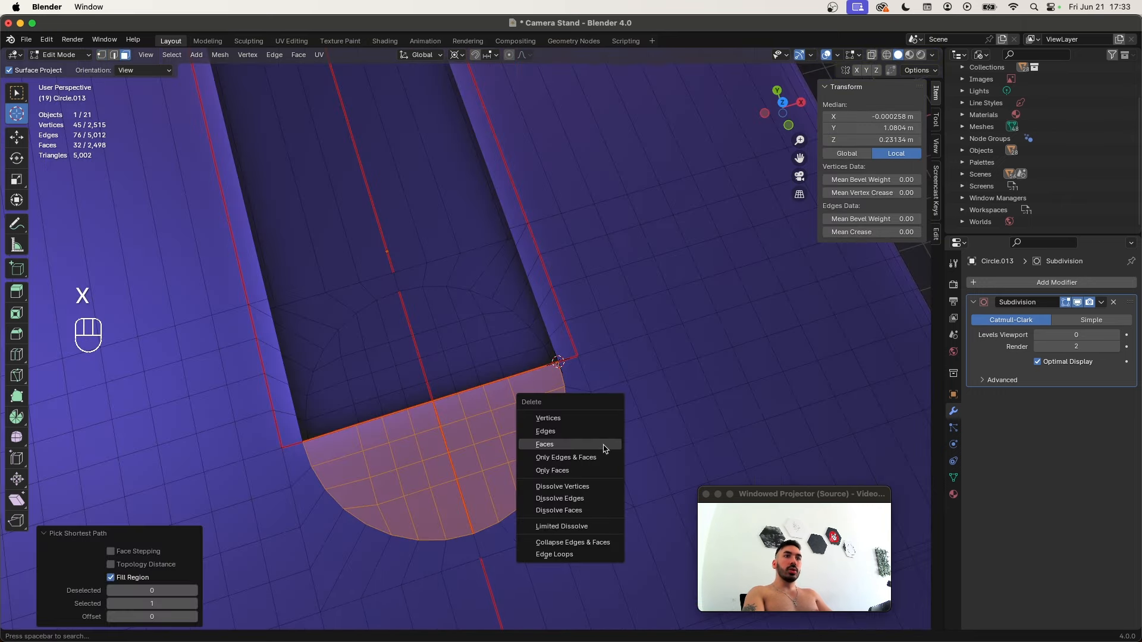
click(604, 448)
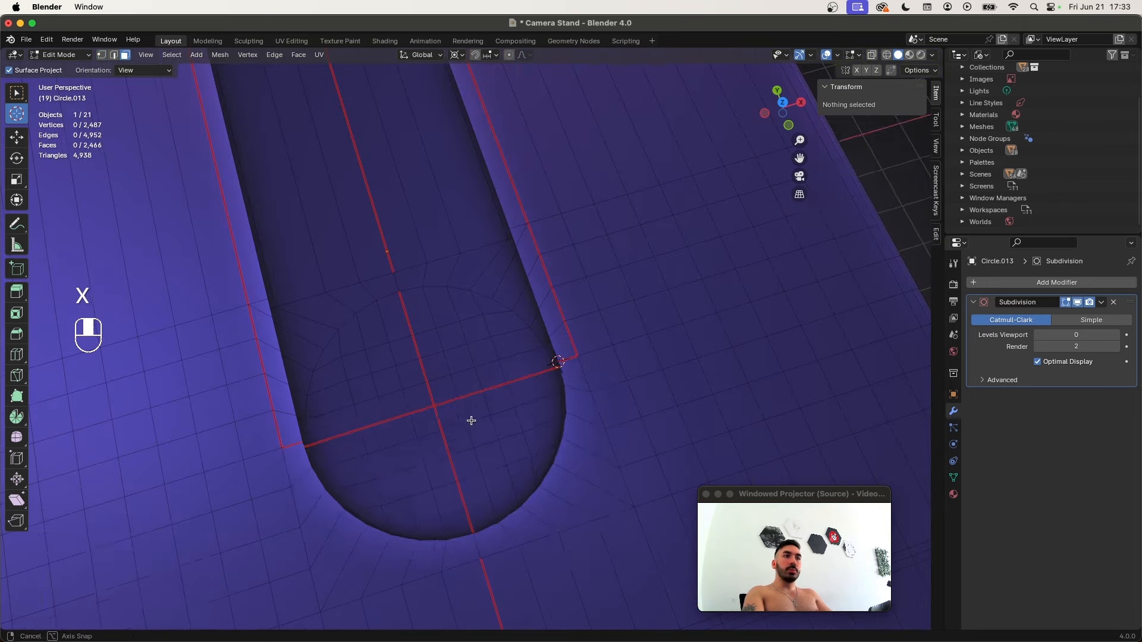
Delete the matching faces on the panel's underside so the rounded slot passes through the panel
scroll(573, 385, down, 4)
middle_drag(471, 420, 684, 369)
key(3)
right_click(394, 466)
shift+super+right_click(486, 481)
key(x)
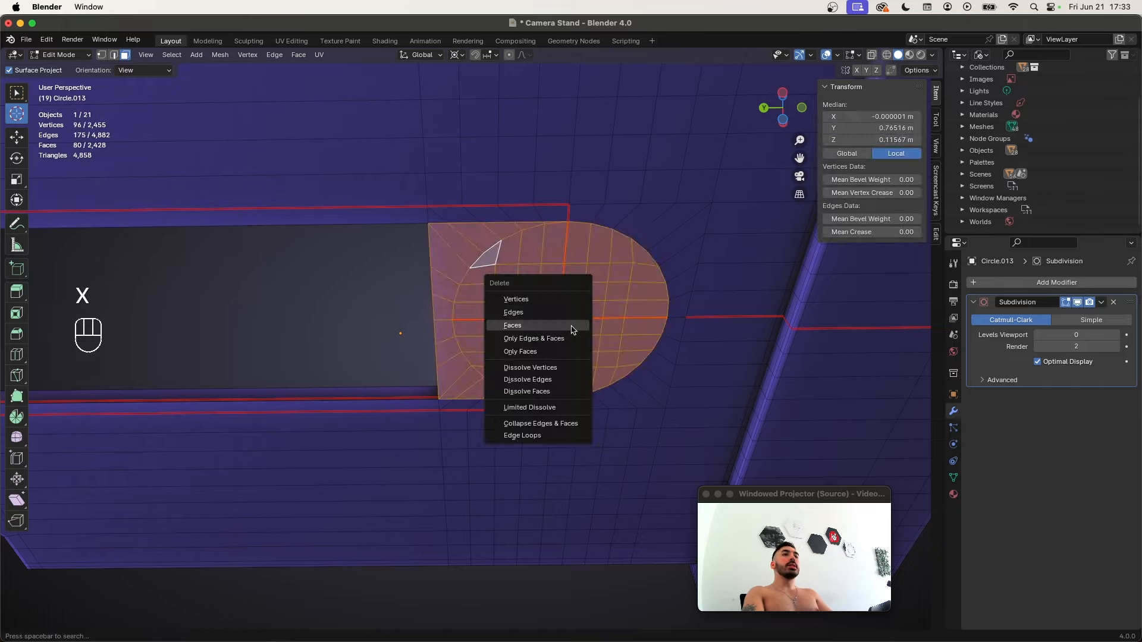
click(573, 327)
middle_drag(573, 327, 519, 316)
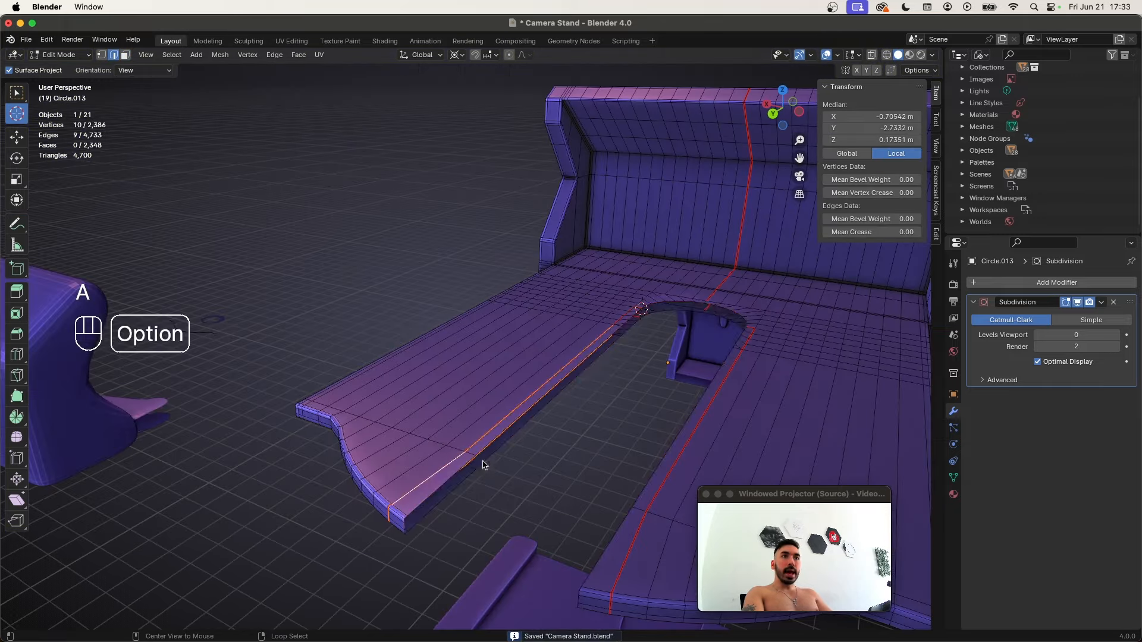
Select the slot's boundary edge loop and deselect its edges at both front ends
alt+right_click(483, 464)
shift+middle_drag(474, 464, 469, 404)
scroll(470, 410, up, 2)
key(z)
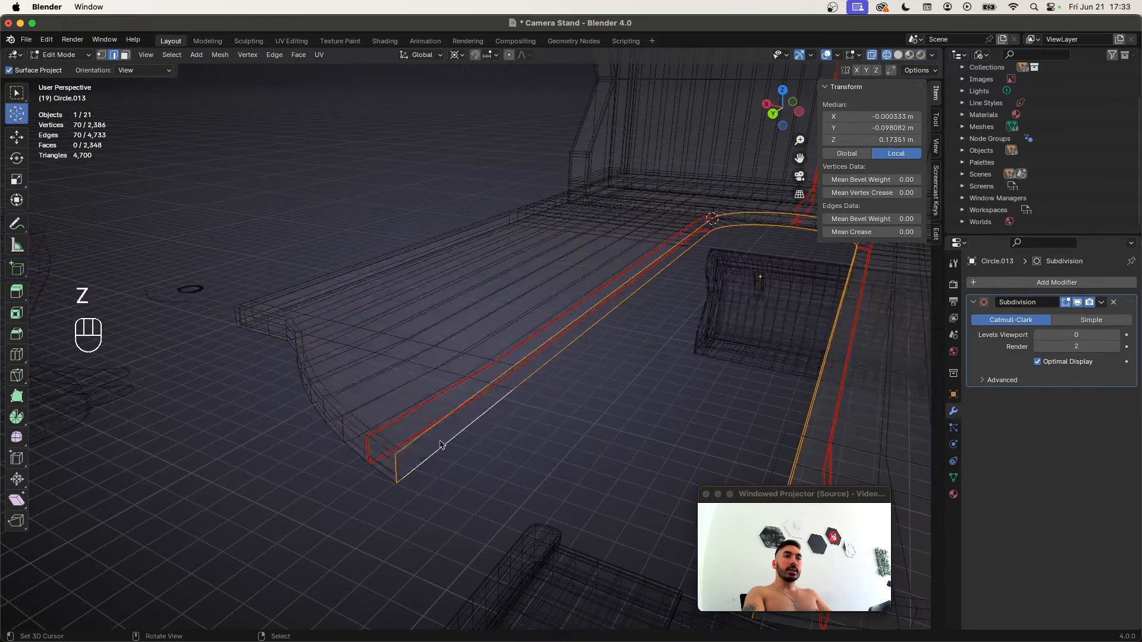
key(c)
middle_click(387, 469)
right_click(387, 471)
middle_drag(441, 480, 573, 462)
key(c)
middle_click(730, 462)
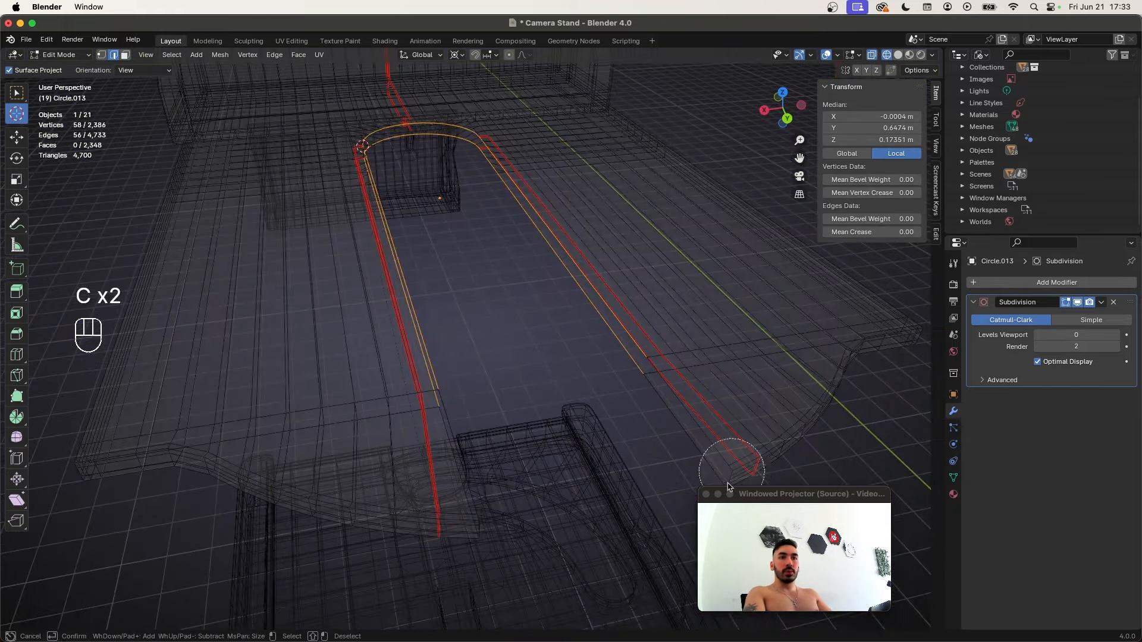
right_click(731, 464)
Bridge the slot's upper and lower edges with wall faces and fill the open wall section at both front ends
key(w)
click(471, 333)
middle_drag(471, 333, 548, 344)
key(f)
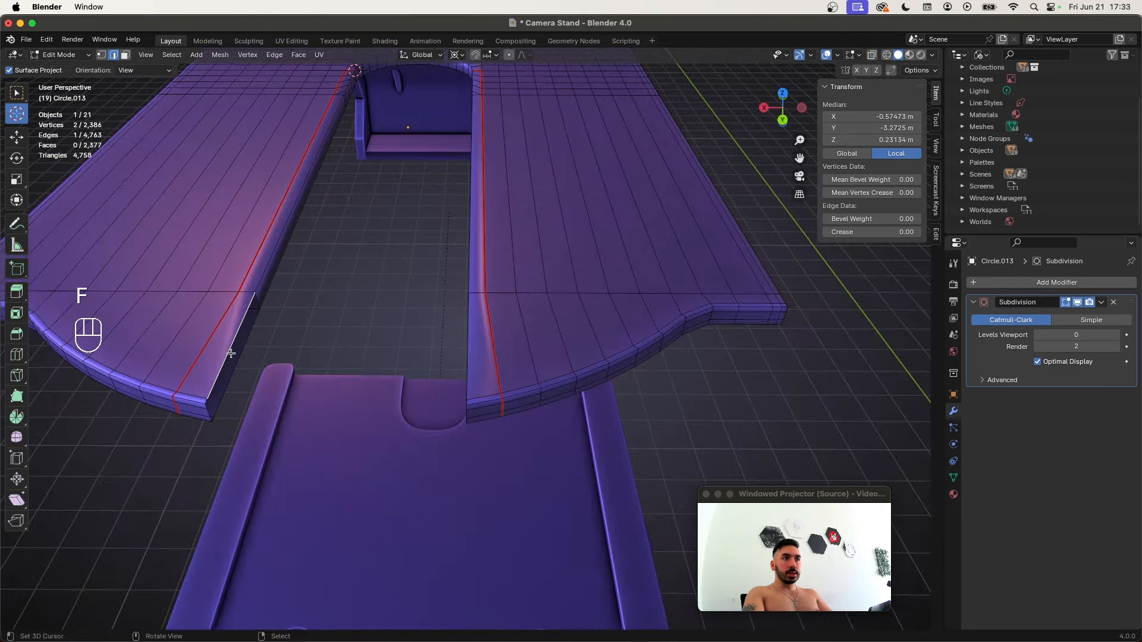
key(f)
Cut an edge loop along the slot's inner wall and bevel it into two parallel loops
shift+middle_drag(231, 353, 373, 341)
key(super+r)
double_click(387, 333)
key(super+b)
click(352, 339)
Fill the middle, upper and lower wall gaps with faces at one front corner of the slot
key(f)
alt+right_click(352, 324)
right_click(355, 333)
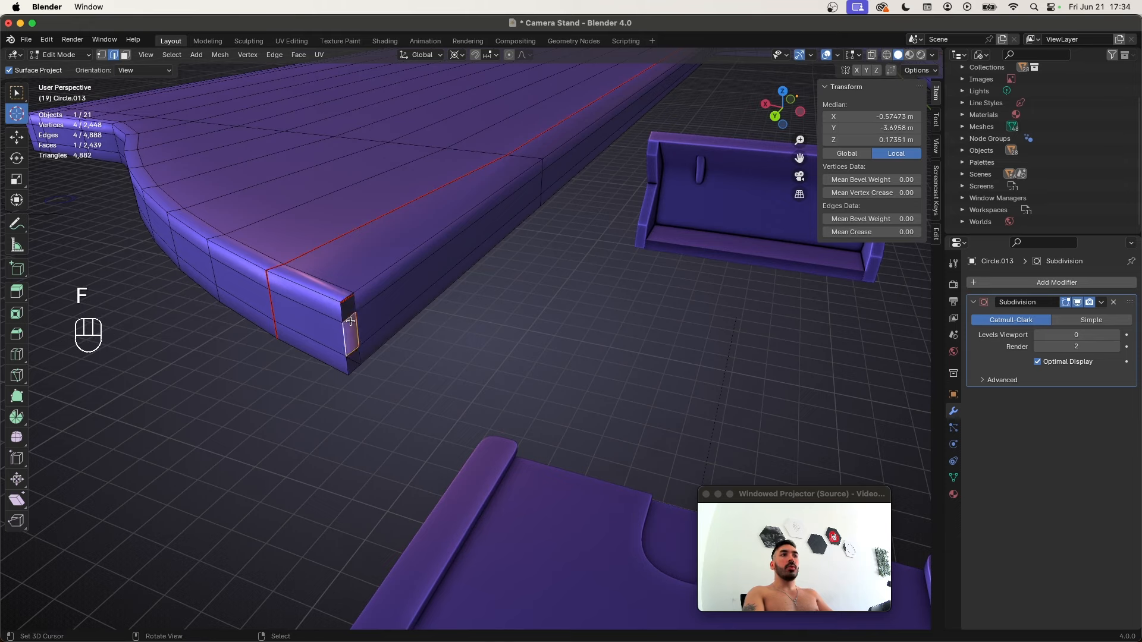
alt+right_click(355, 318)
key(f)
alt+right_click(353, 358)
key(f)
Fill the three matching wall gaps with faces at the slot's opposite front corner
shift+middle_drag(476, 336, 701, 327)
right_click(594, 355)
shift+right_click(612, 360)
key(f)
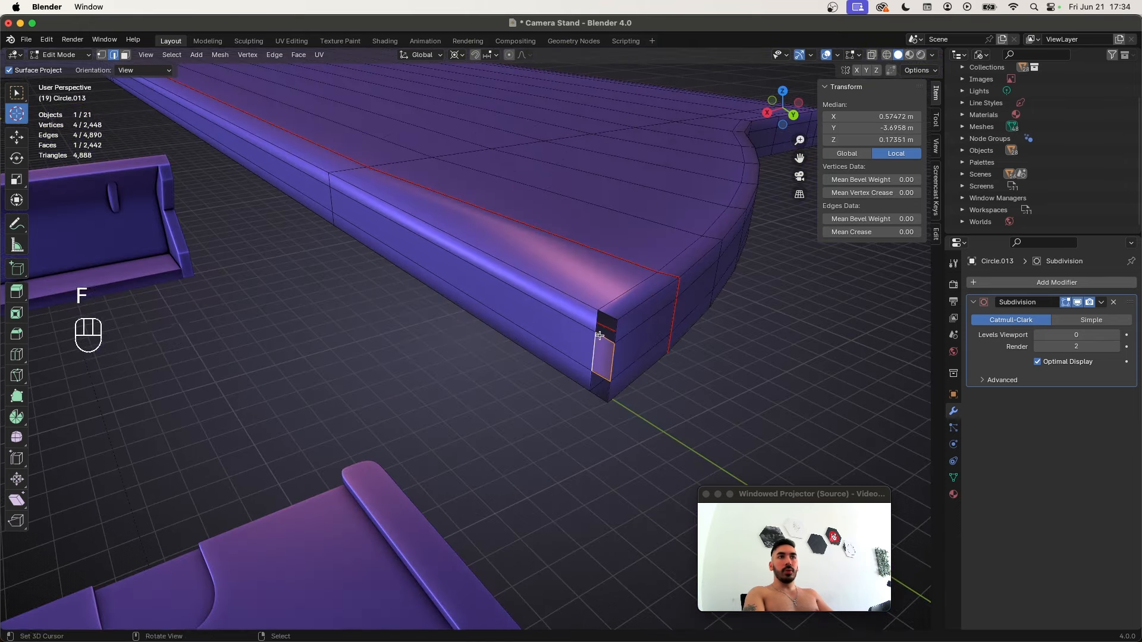
alt+right_click(603, 333)
key(f)
alt+right_click(602, 381)
key(f)
Try to cut an edge loop around the upper part of the slot's wall
scroll(602, 380, down, 3)
middle_drag(563, 375, 496, 366)
key(super+r)
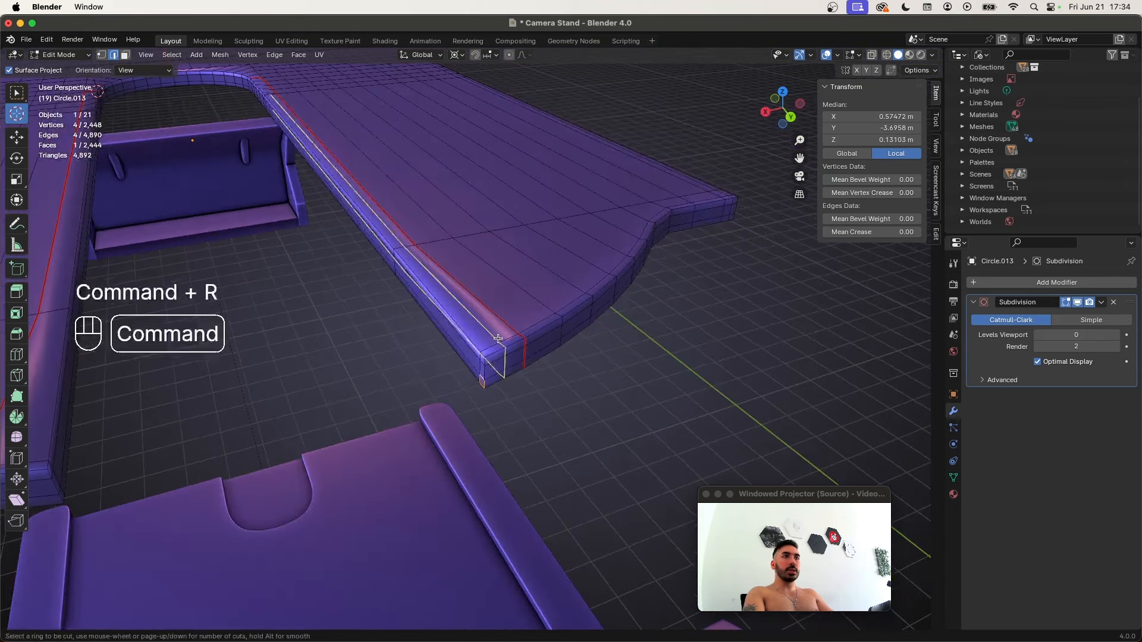
key(super+r)
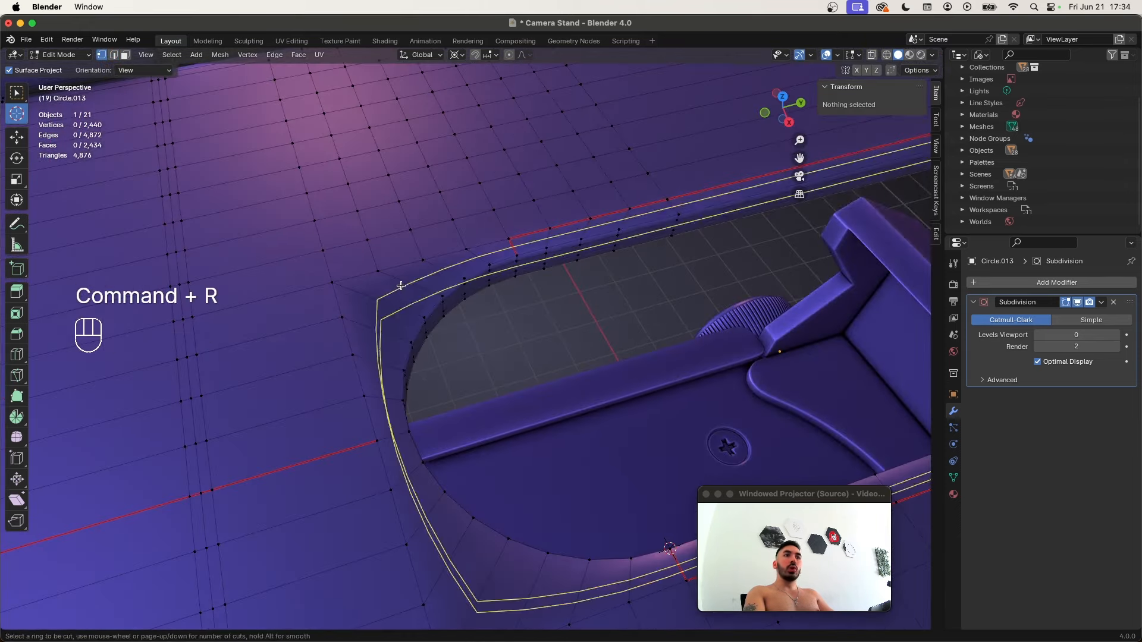
click(401, 286)
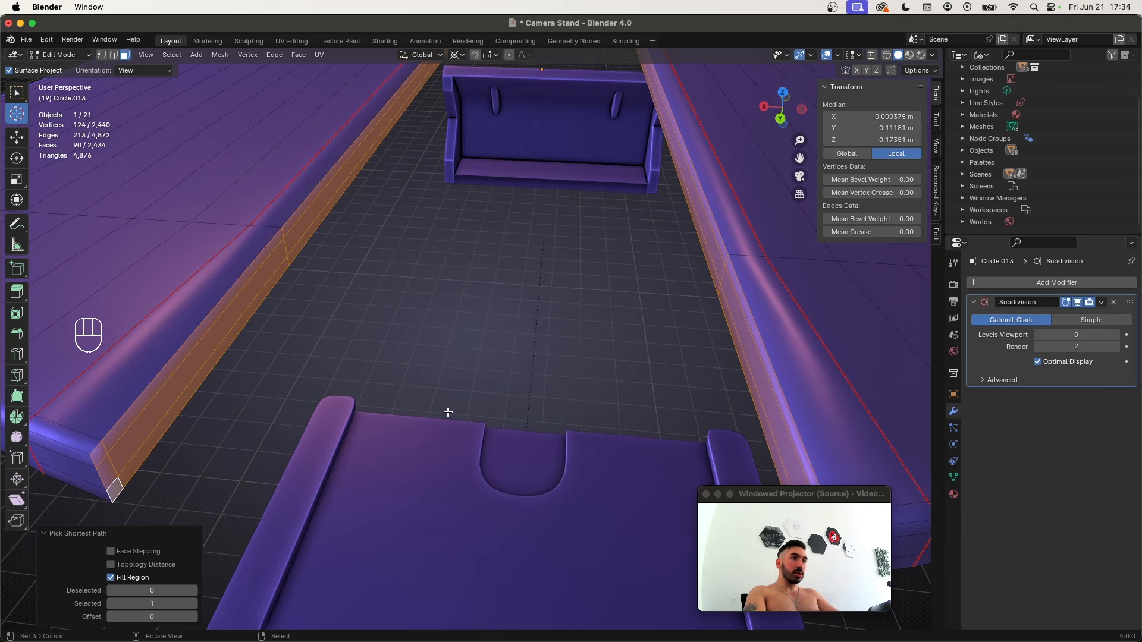
Inset the slot's wall faces outward by about 0.03 m with Outset and Edge Rail enabled, leave Edit Mode and save the file
key(i)
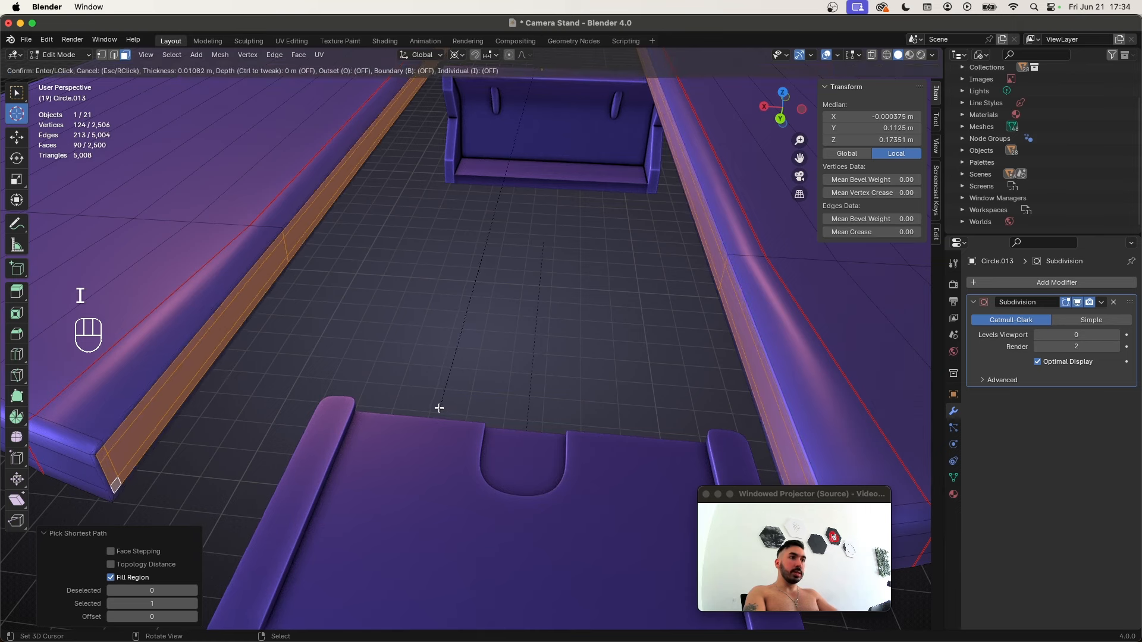
key(o)
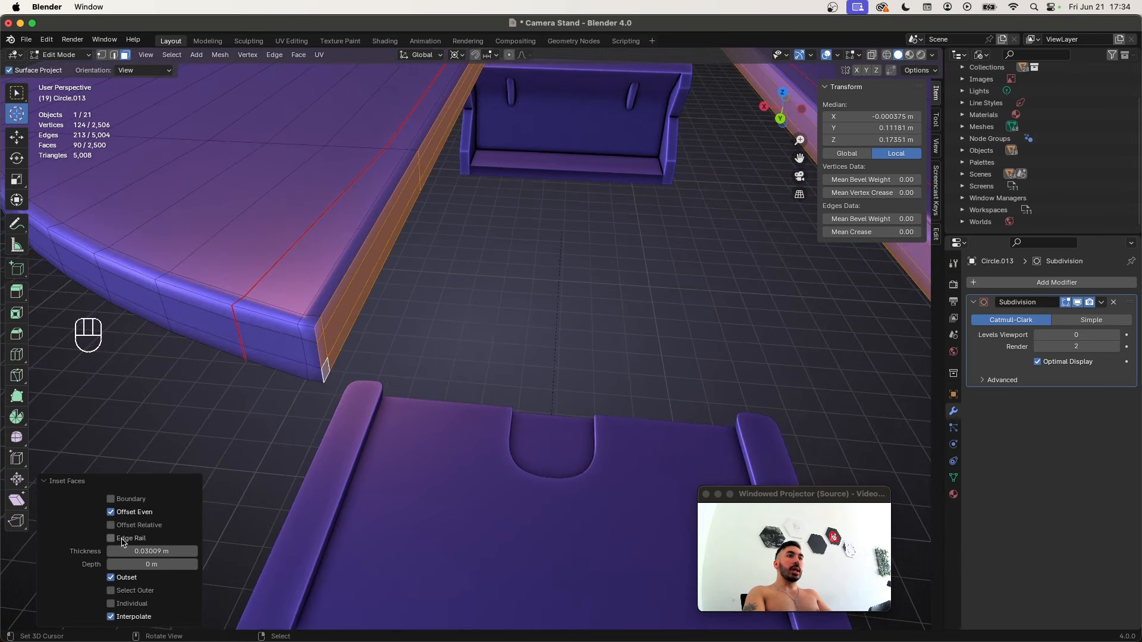
click(123, 541)
scroll(373, 285, down, 2)
key(3)
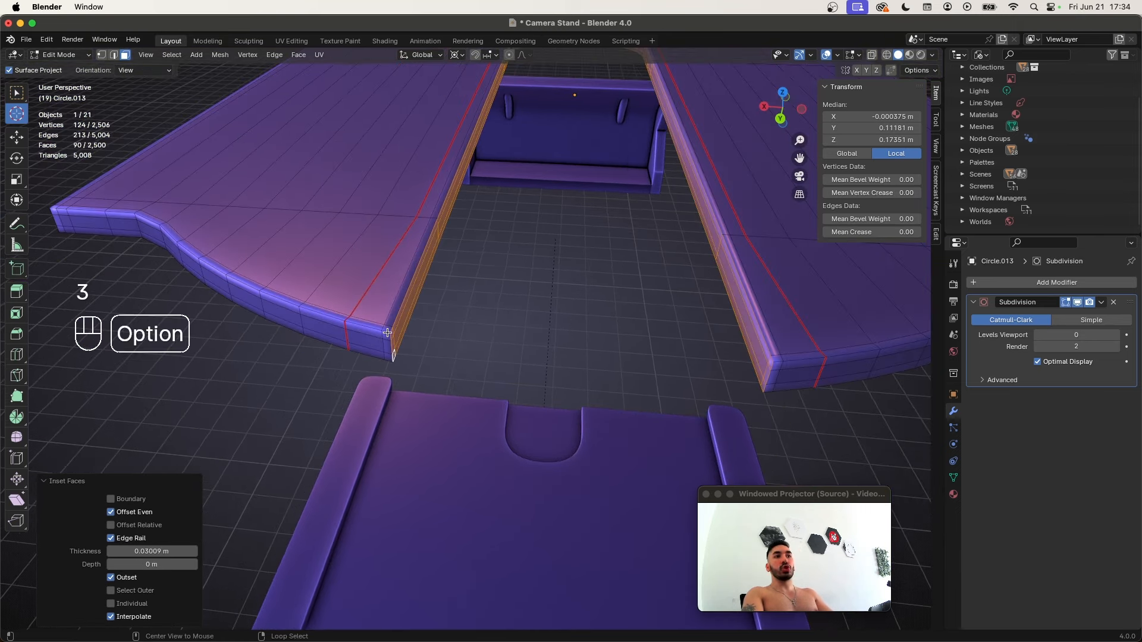
key(Tab)
key(super+s)
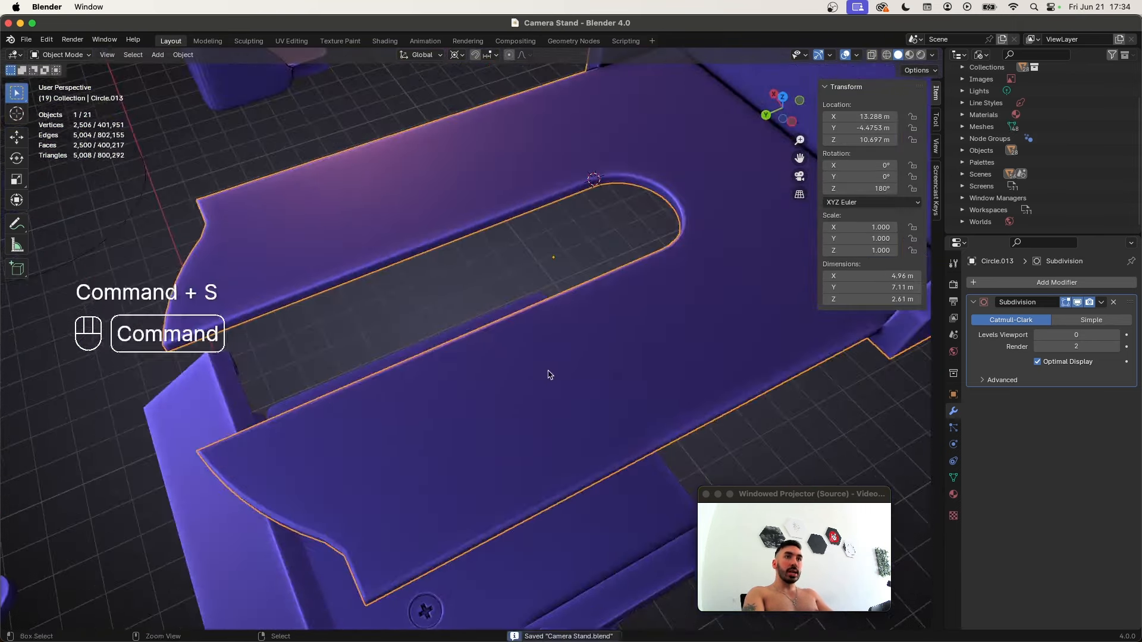
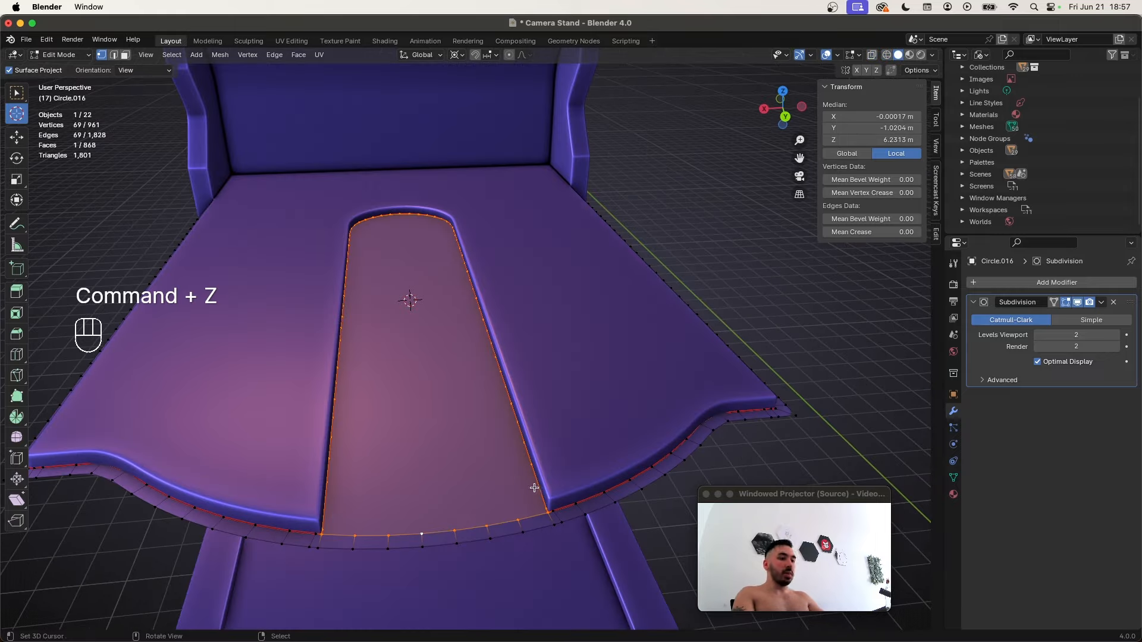
Inset the plate's slot-shaped face by about 0.34 m and slide the inner outline's two front corner vertices
key(i)
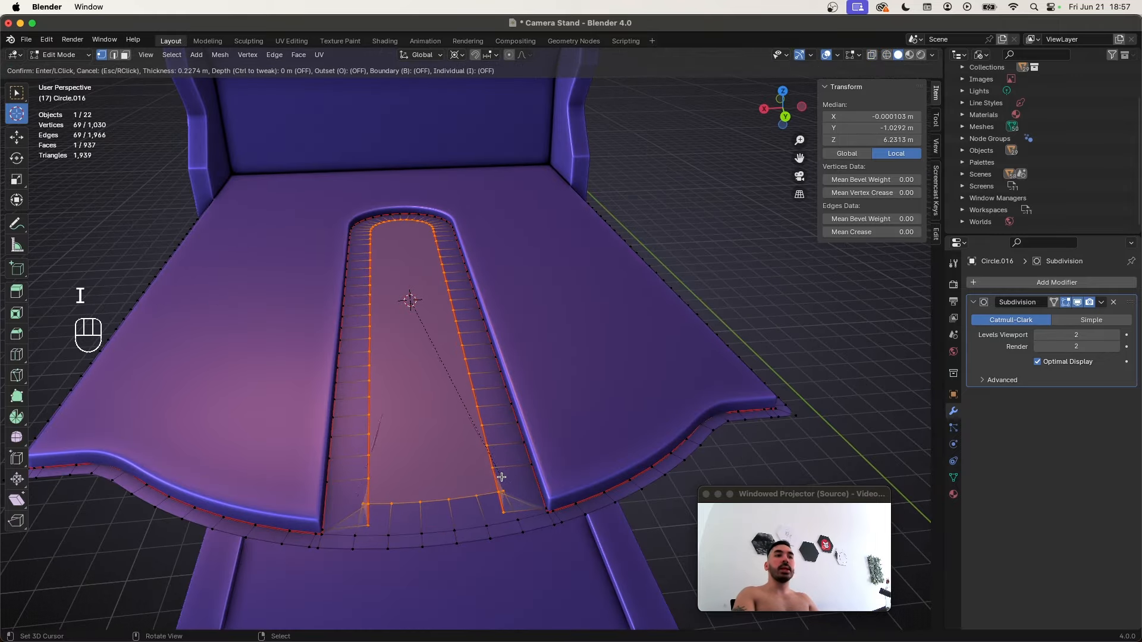
click(487, 468)
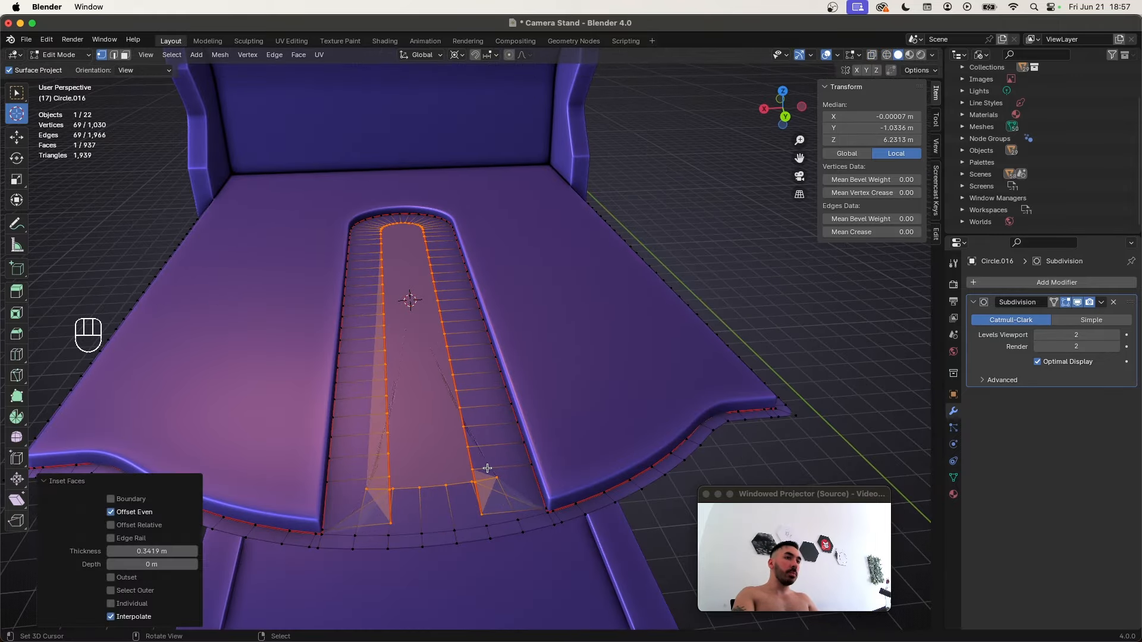
middle_drag(388, 487, 385, 453)
click(358, 492)
shift+click(474, 485)
key(g)
key(g)
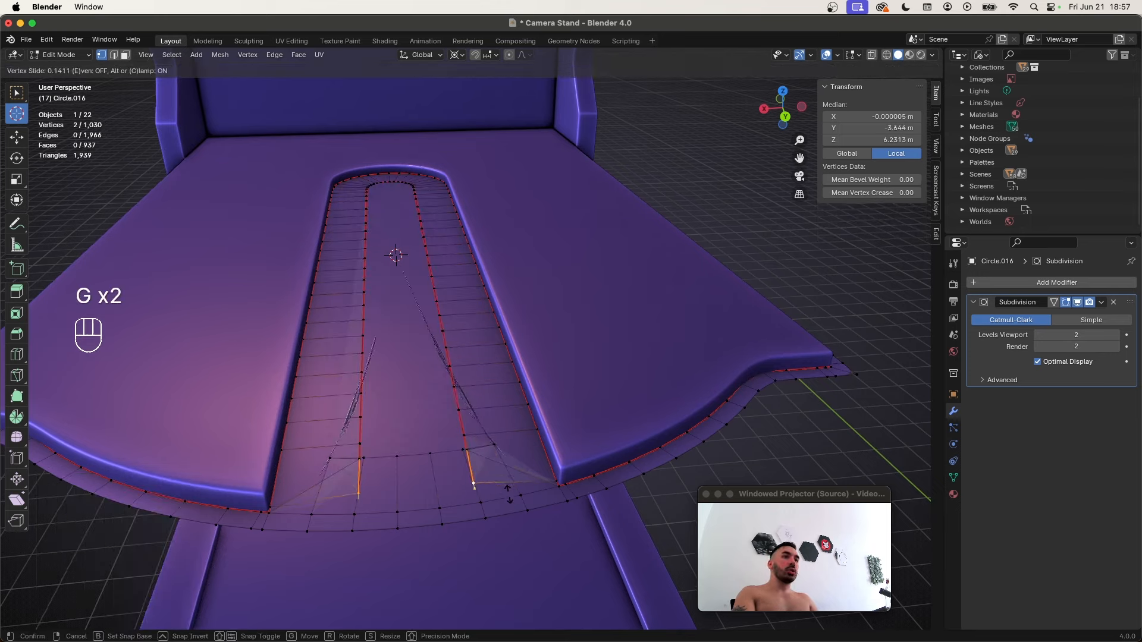
click(505, 483)
Snap the 3D cursor to the two corner vertices and reposition the inner outline's front edge along the Y axis
key(shift+s)
click(523, 503)
alt+click(381, 461)
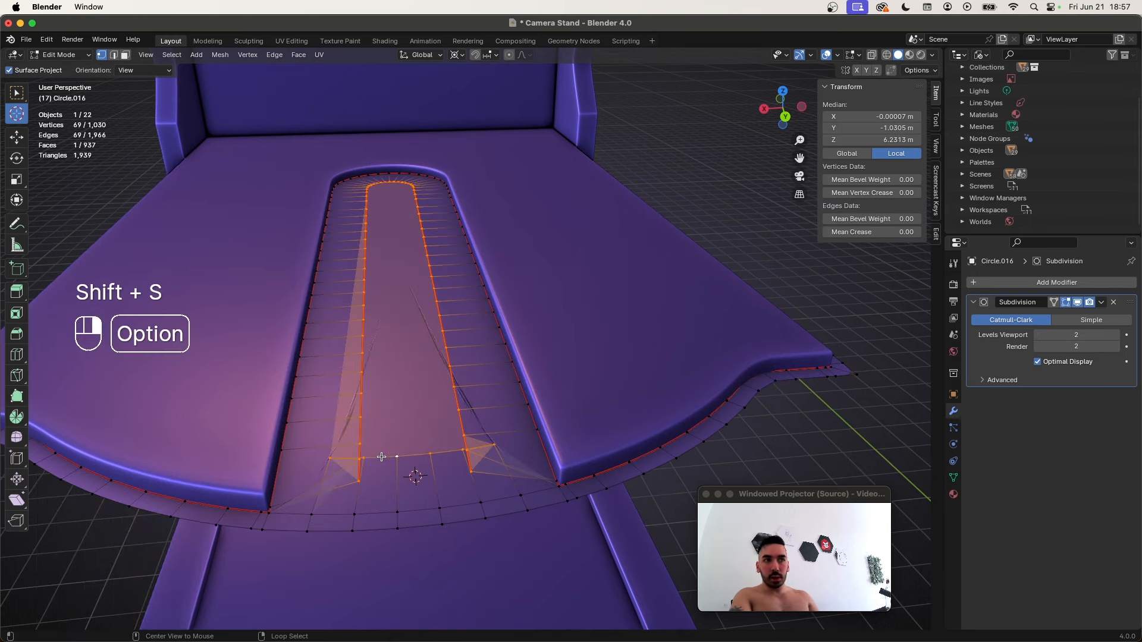
click(331, 457)
shift+super+click(500, 469)
key(g)
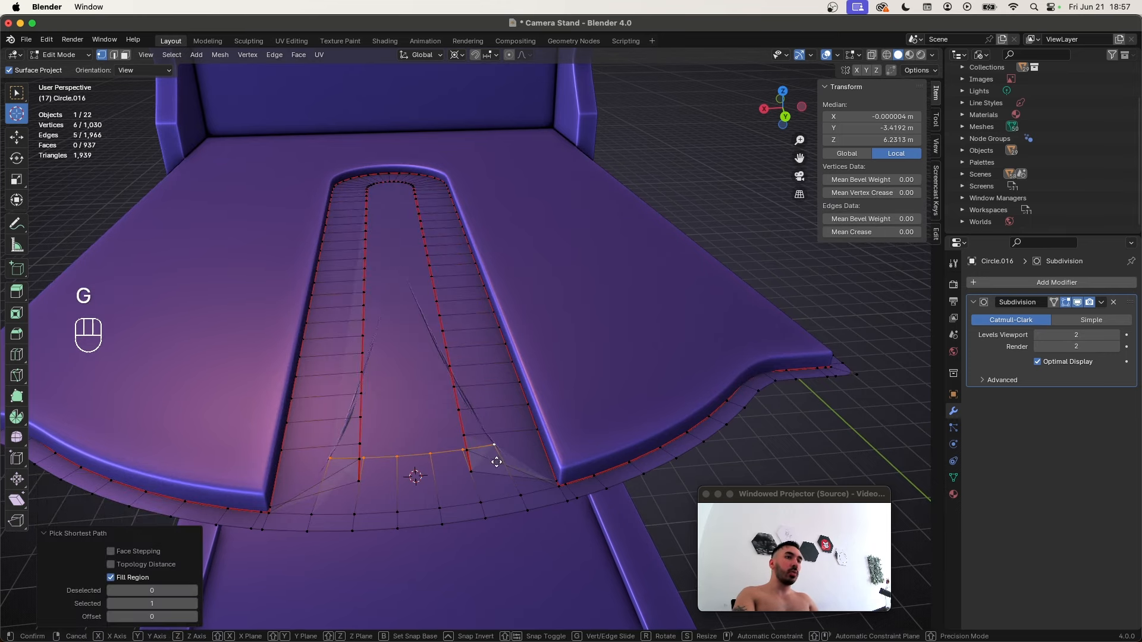
key(y)
click(501, 489)
middle_drag(528, 502, 492, 416)
key(g)
key(y)
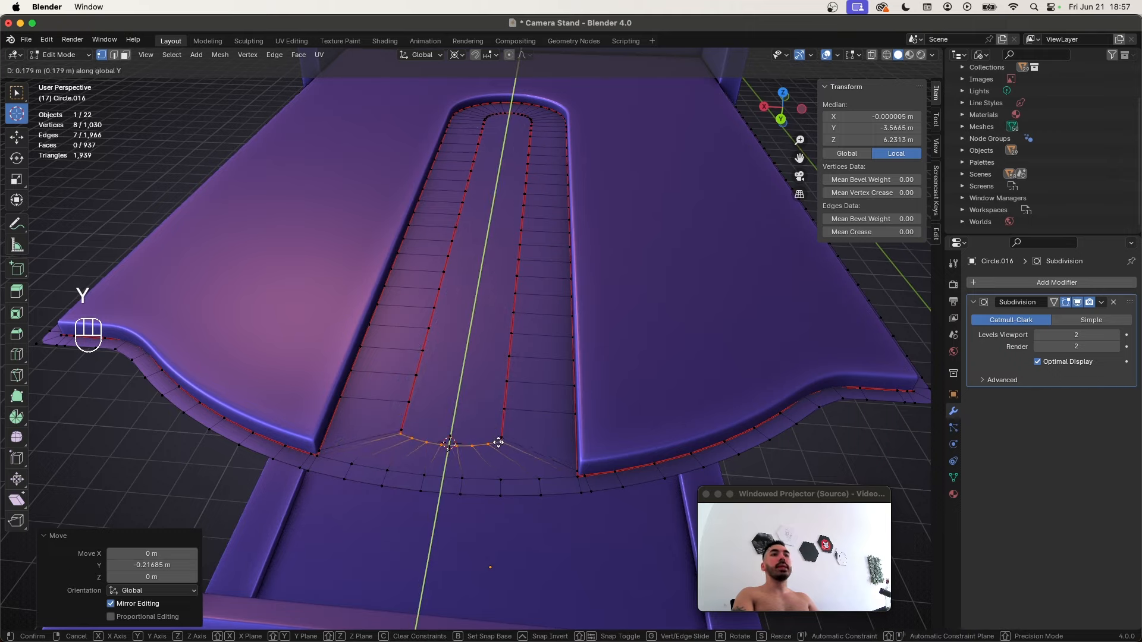
click(500, 445)
Delete the inner face to open a narrow slot through the plate, leave Edit Mode and save the file
key(x)
click(615, 427)
key(Tab)
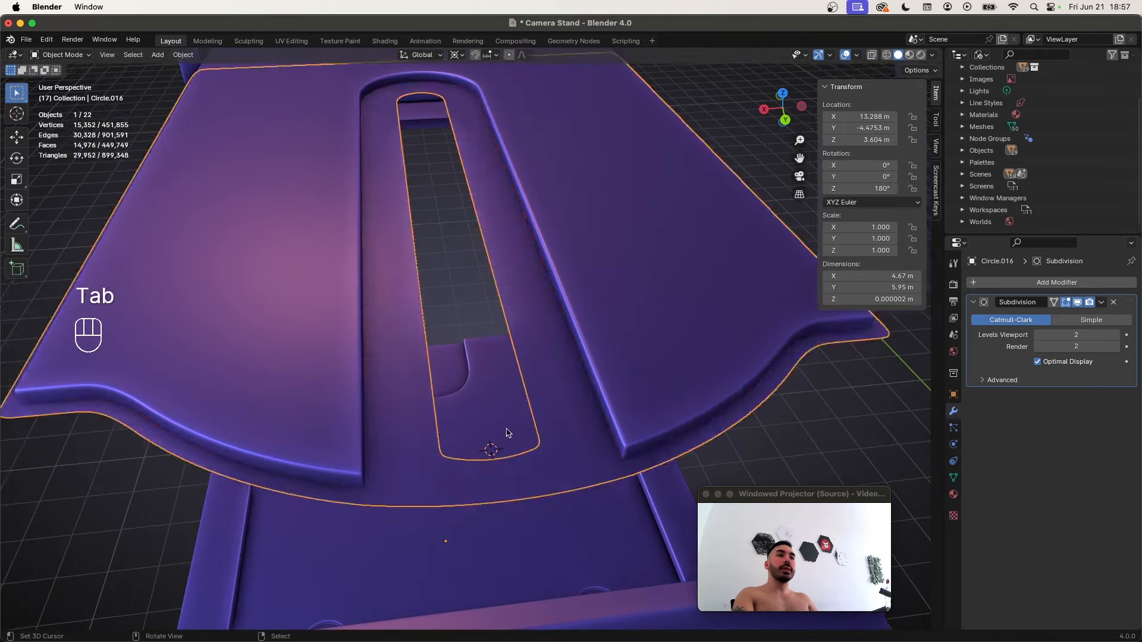
middle_drag(507, 434, 414, 434)
scroll(414, 434, down, 5)
key(super+s)
Extrude all of the thin plate's faces downward by about 0.043 m
key(a)
middle_drag(630, 303, 566, 247)
right_click(553, 315)
key(Tab)
key(a)
key(super+s)
key(z)
key(z)
key(e)
click(576, 326)
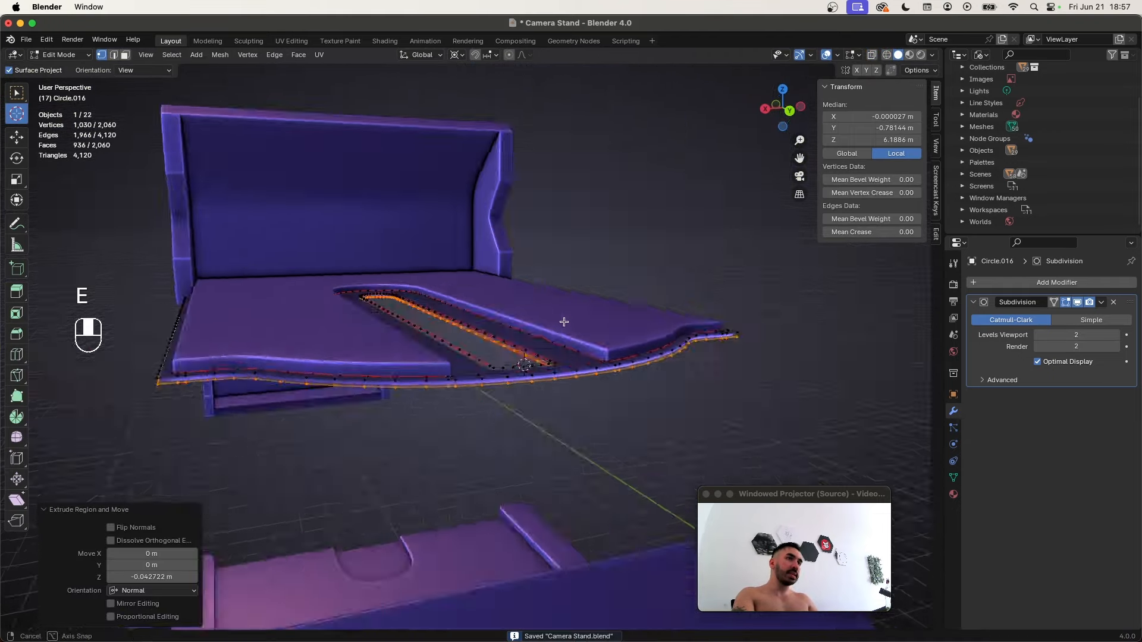
Select the plate's outline and slot edges by similar face angles and bevel them
key(2)
alt+click(595, 369)
key(shift+g)
click(606, 412)
mouse_move(607, 439)
middle_down()
mouse_move(595, 428)
mouse_move(589, 443)
middle_up()
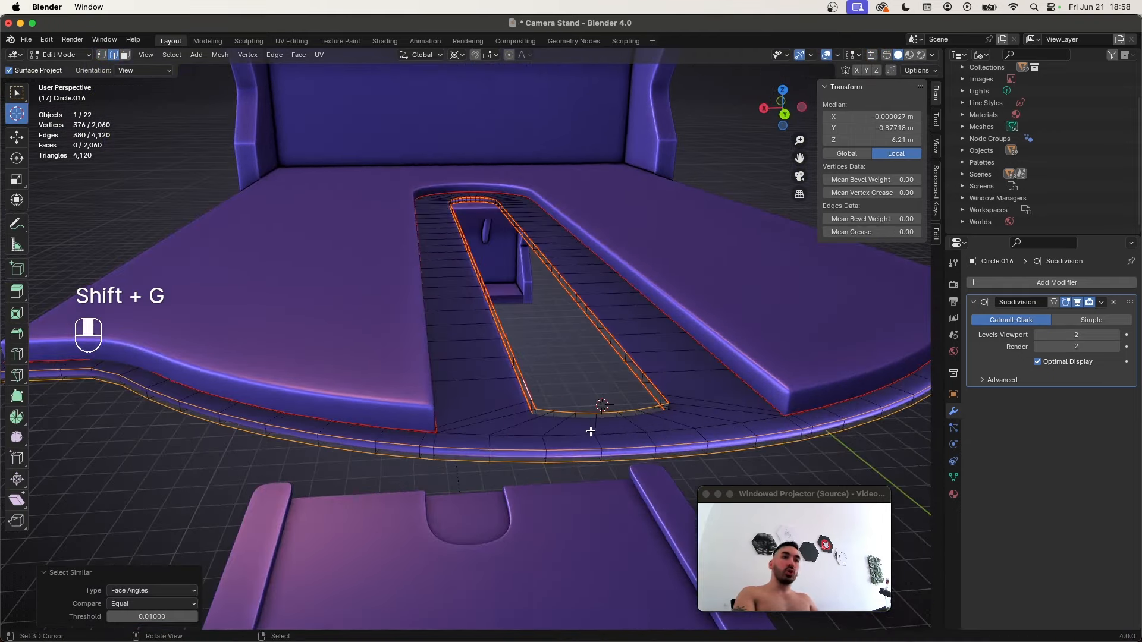
key(super+b)
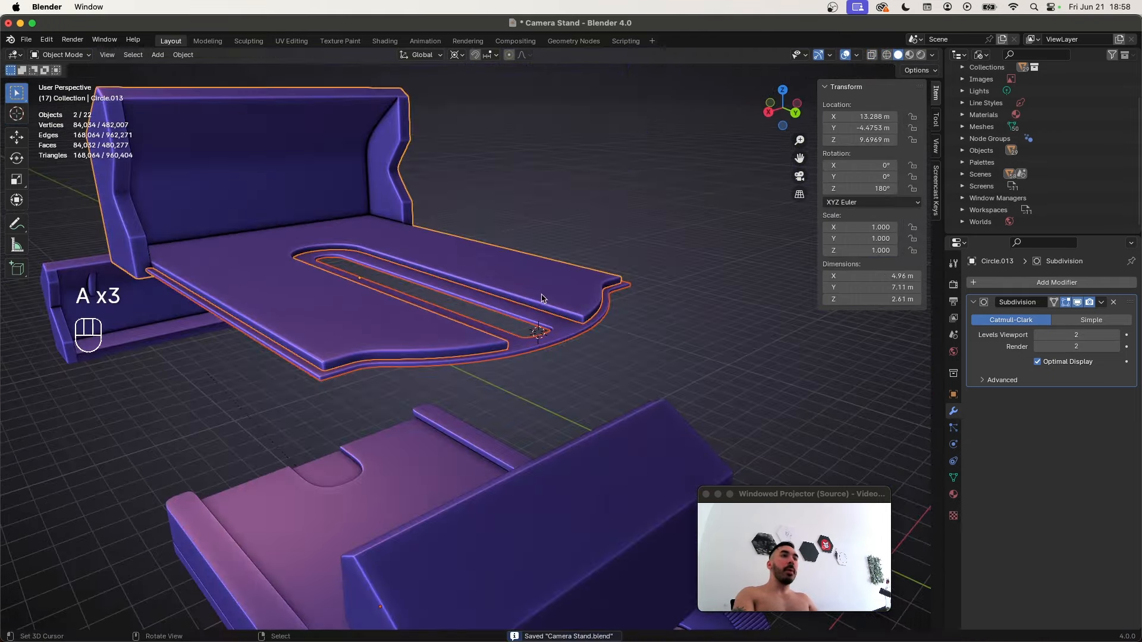
Open the bracket-and-panel piece and the slotted plate together in Edit Mode
middle_drag(541, 298, 481, 431)
scroll(480, 430, up, 3)
click(481, 431)
key(ctrl+3)
key(Tab)
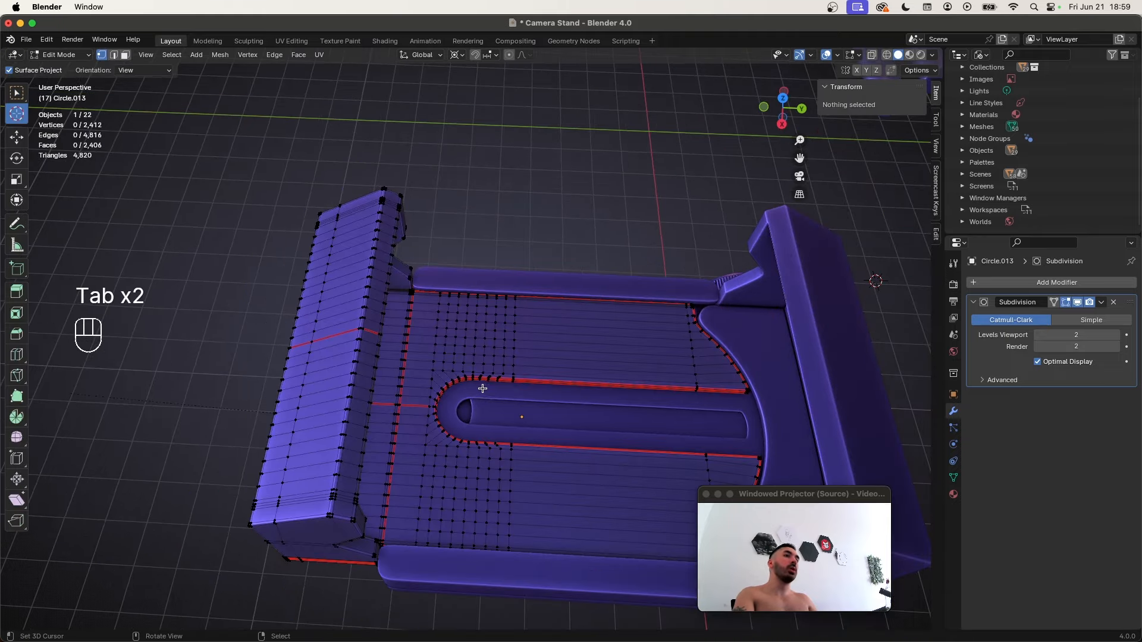
key(Tab)
key(Tab)
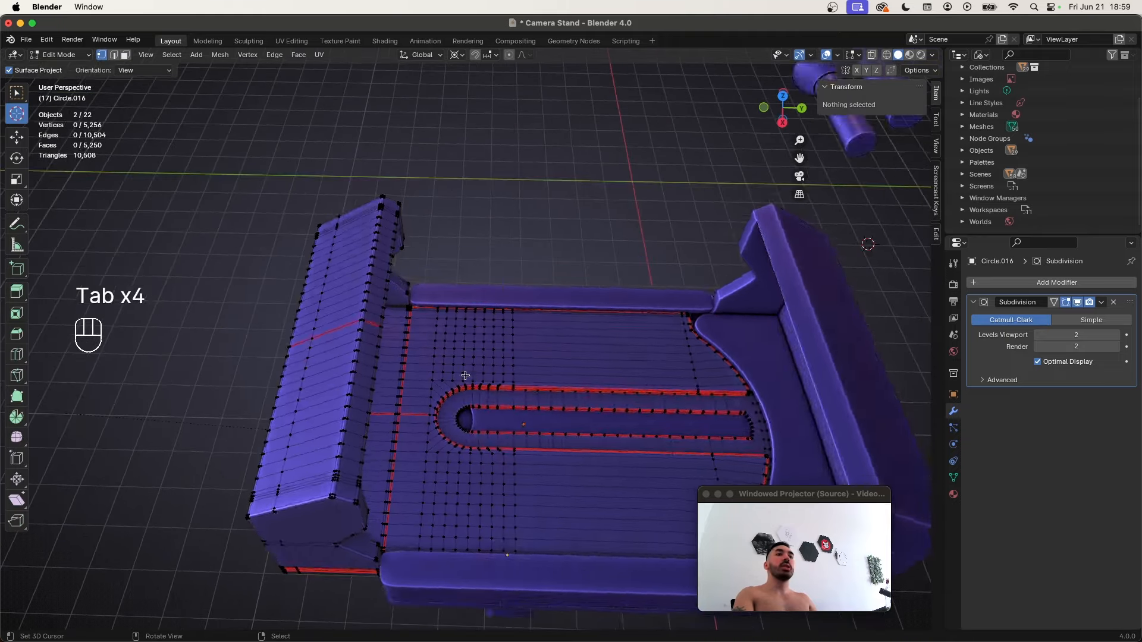
Box-select the geometry around the rounded slot ends of both parts from the top in wireframe
key(shift+z)
key(a)
key(a)
key(a)
key(a)
key(b)
drag(418, 309, 570, 535)
middle_drag(571, 535, 535, 524)
key(b)
drag(416, 432, 480, 630)
key(b)
drag(606, 193, 467, 226)
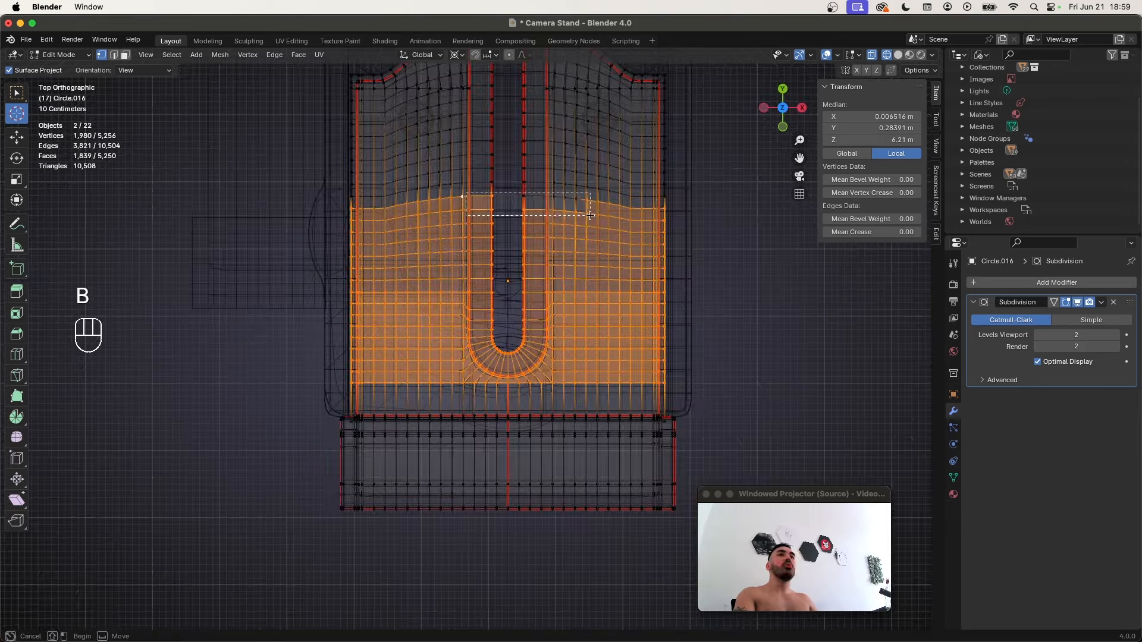
Move the selected slot-end geometry of both parts along the Y axis and save the file
scroll(587, 401, down, 1)
mouse_move(581, 349)
shift+middle_down()
mouse_move(587, 401)
mouse_move(629, 466)
shift+middle_up()
key(z)
key(g)
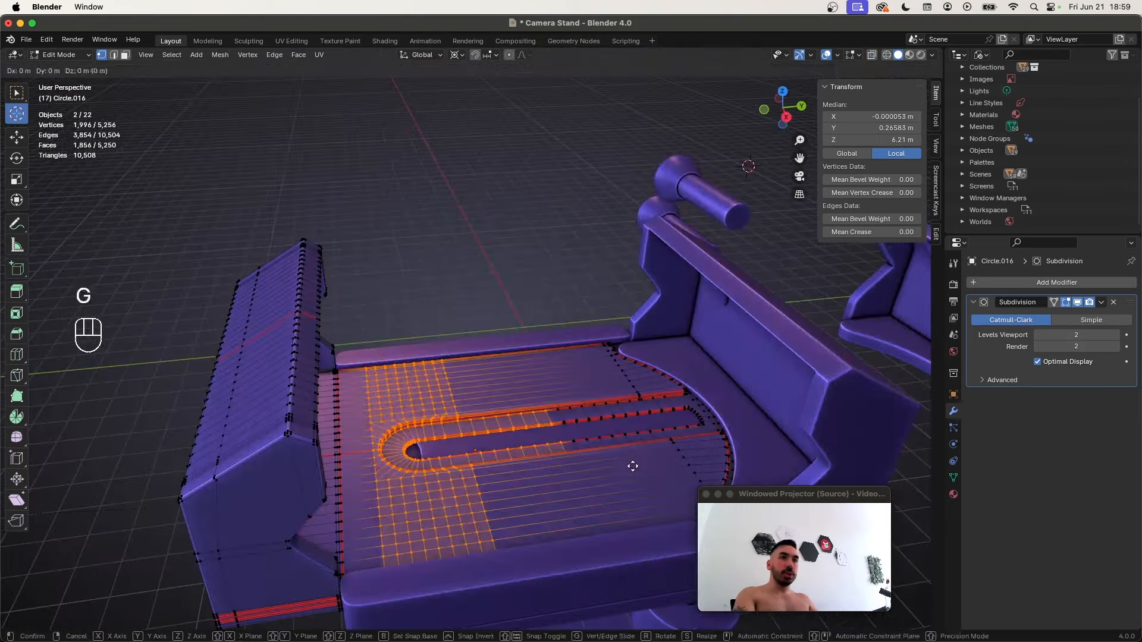
key(y)
click(615, 466)
key(super+s)
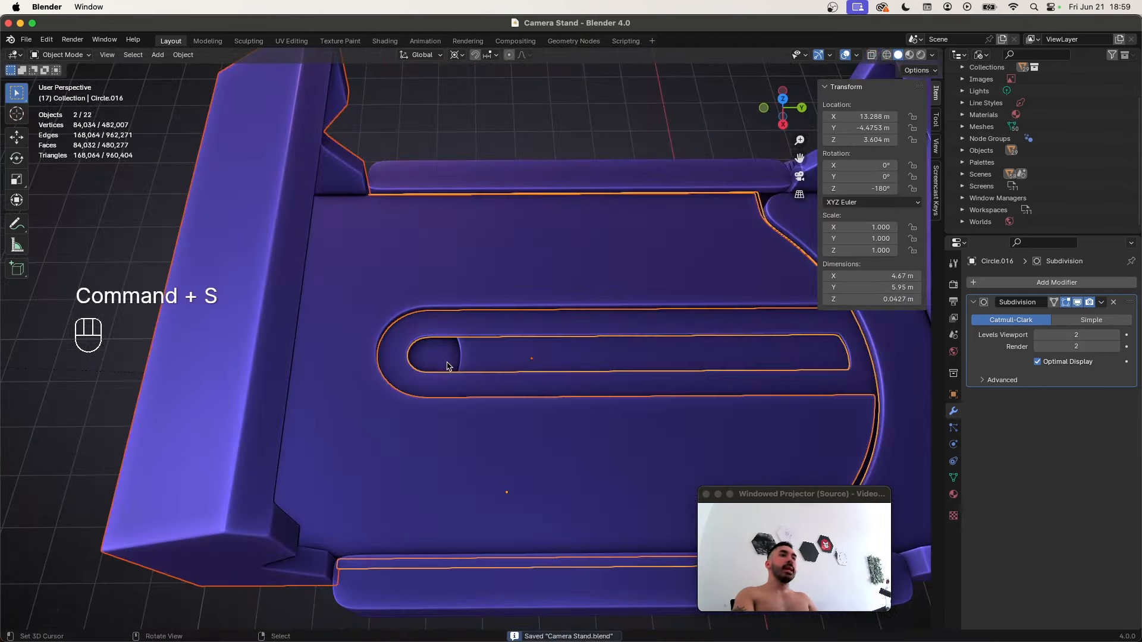
Edit the base beneath the panel and box-select its upper and lower faces around the slot's rounded end from the top
key(Tab)
key(Tab)
key(Tab)
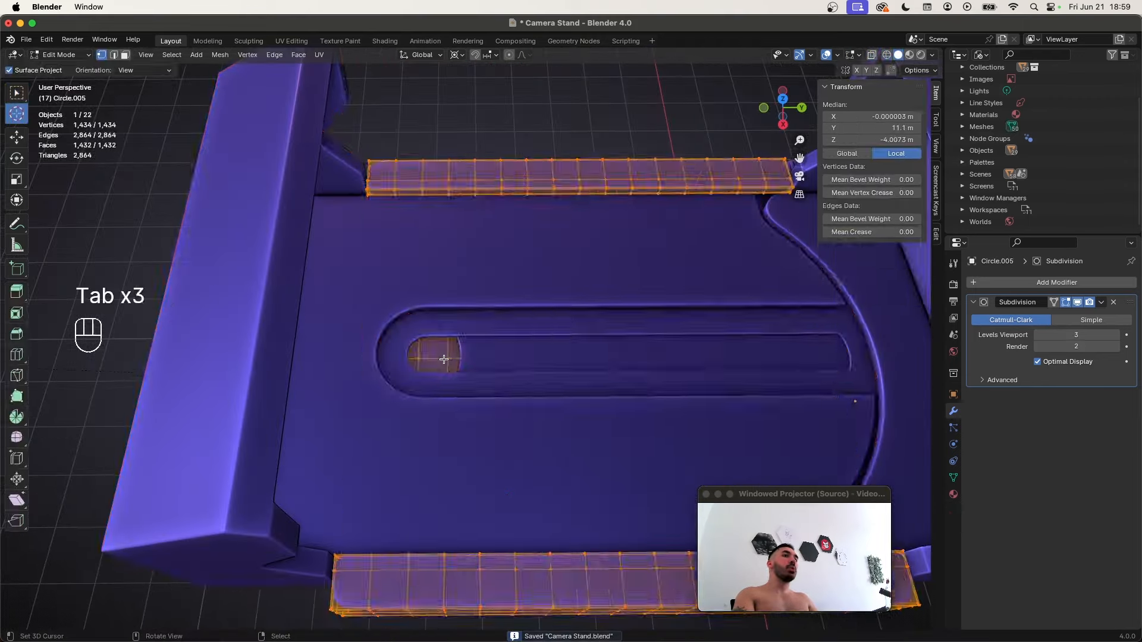
key(z)
middle_drag(444, 359, 437, 369)
key(z)
key(3)
click(447, 358)
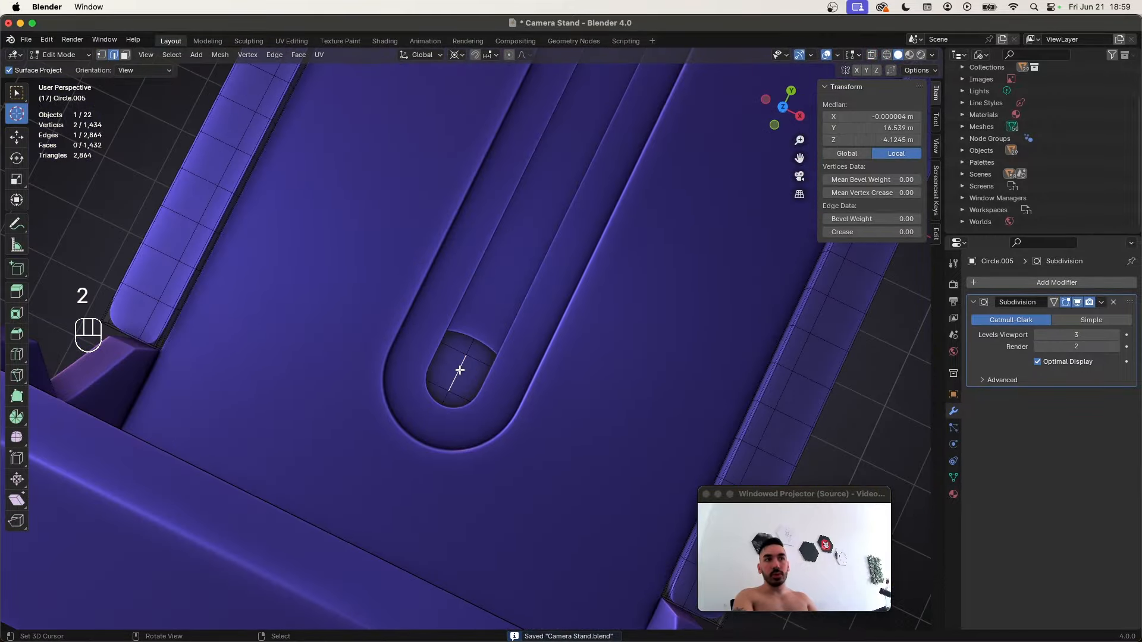
key(KP_7)
key(z)
key(3)
key(b)
drag(420, 349, 538, 440)
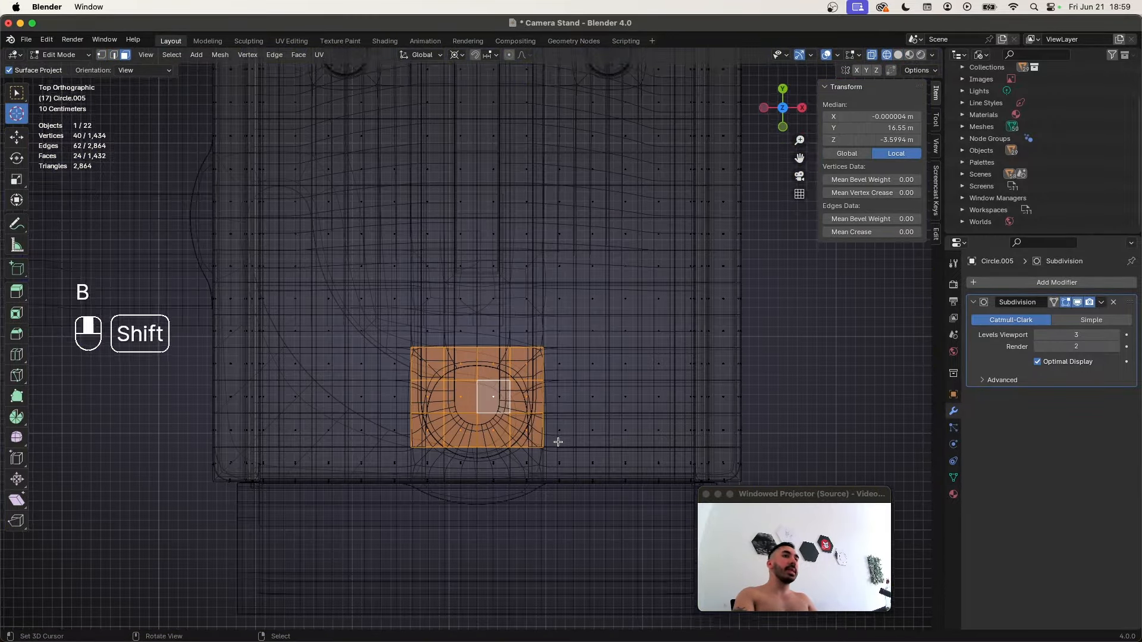
Inset the selected base faces by 0.728 m and shape them into circles with LoopTools
scroll(555, 438, up, 3)
key(z)
key(i)
click(544, 450)
key(z)
key(w)
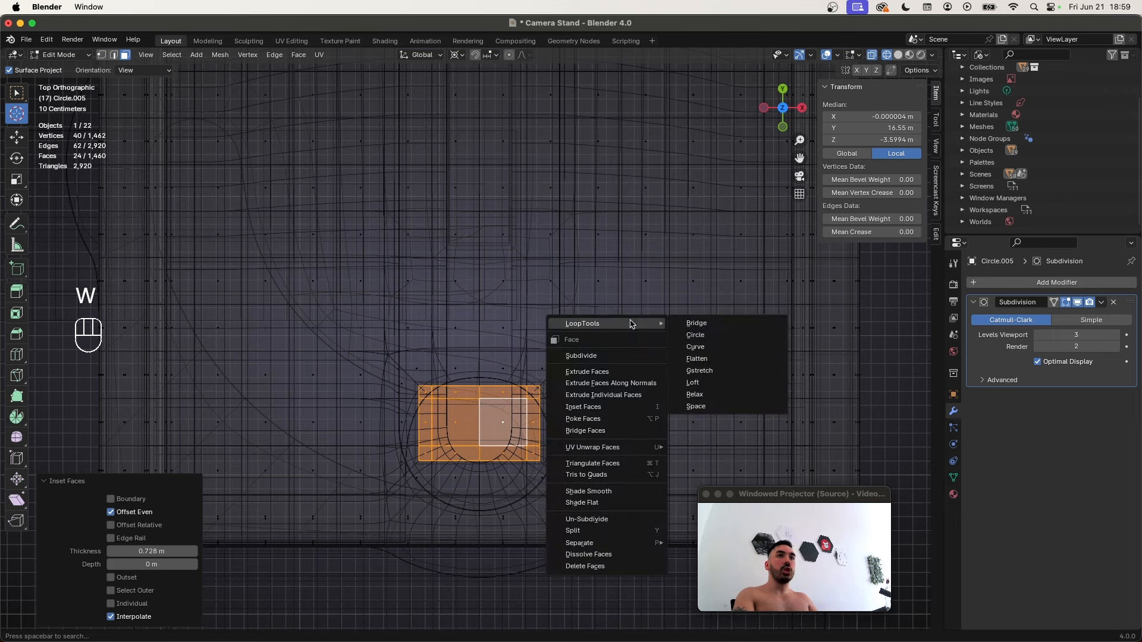
click(728, 332)
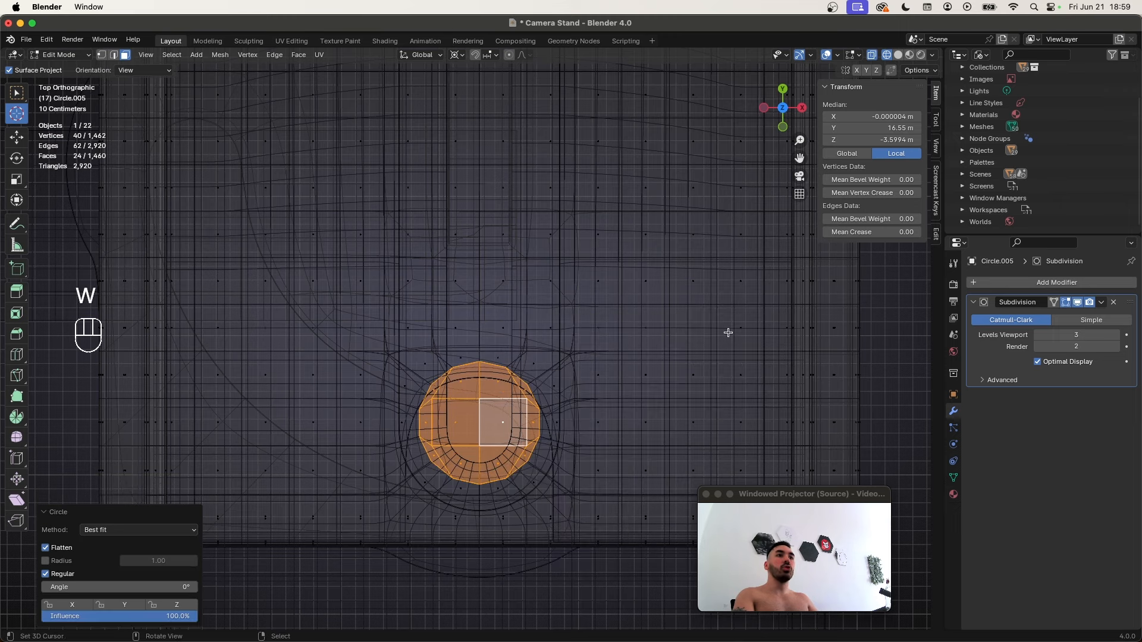
Change the transform pivot point, scale the circular faces to 0.535 and move them along Y into the slot's rounded end
click(456, 55)
click(476, 113)
key(shift+z)
key(s)
click(545, 450)
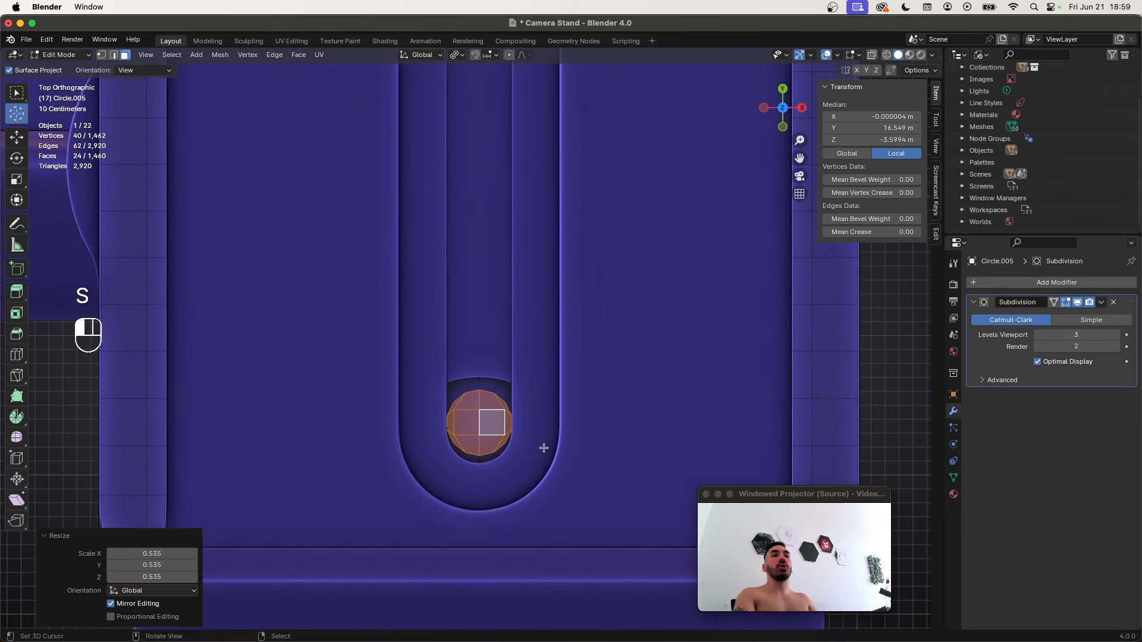
key(g)
key(y)
click(497, 453)
Bridge the upper and lower circular faces with LoopTools to cut a round hole through the base
key(z)
mouse_move(497, 454)
middle_down()
mouse_move(509, 374)
mouse_move(497, 383)
mouse_move(497, 450)
mouse_move(499, 433)
mouse_move(470, 440)
mouse_move(314, 389)
middle_up()
key(w)
key(z)
key(z)
key(w)
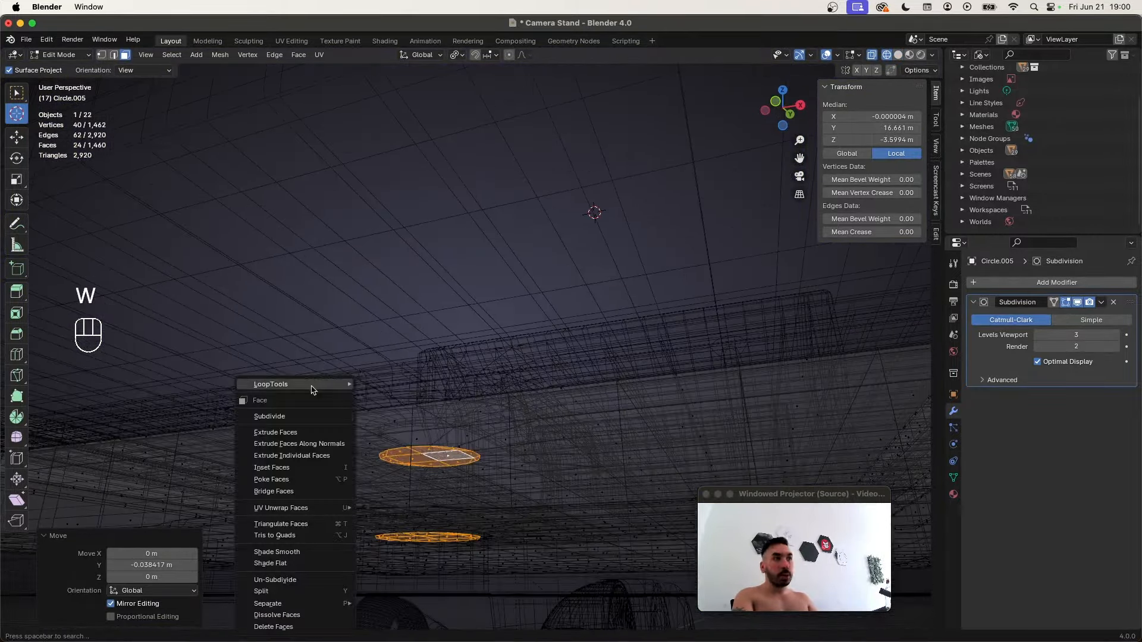
mouse_move(314, 390)
click(400, 385)
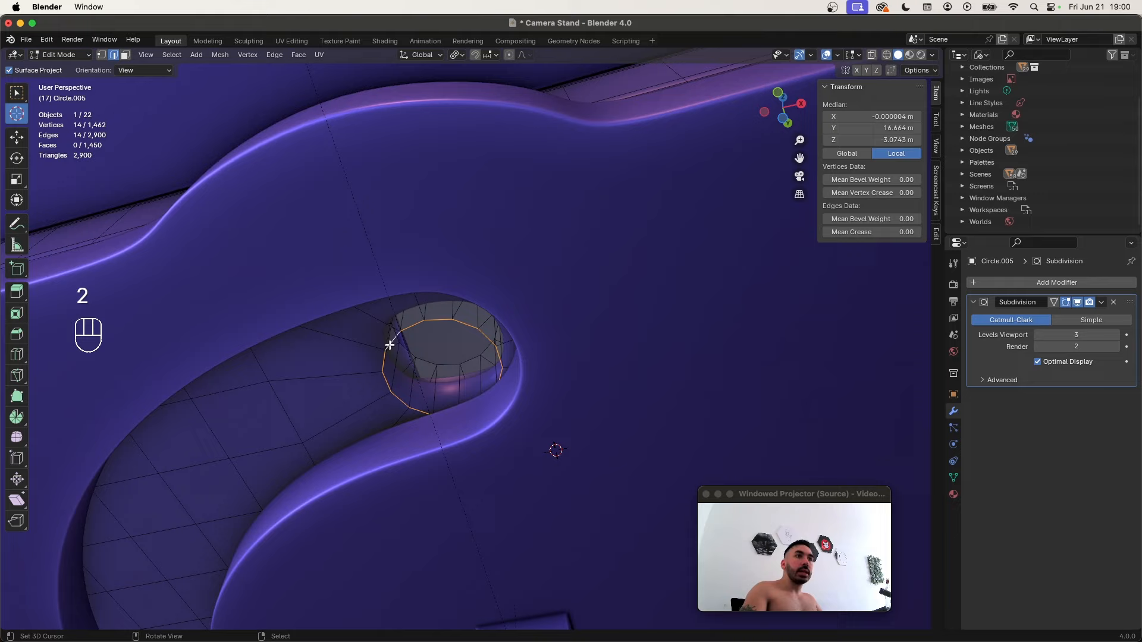
Bevel the hole's upper and lower rim loops with a width of 0.0795 m and 2 segments
alt+shift+click(426, 356)
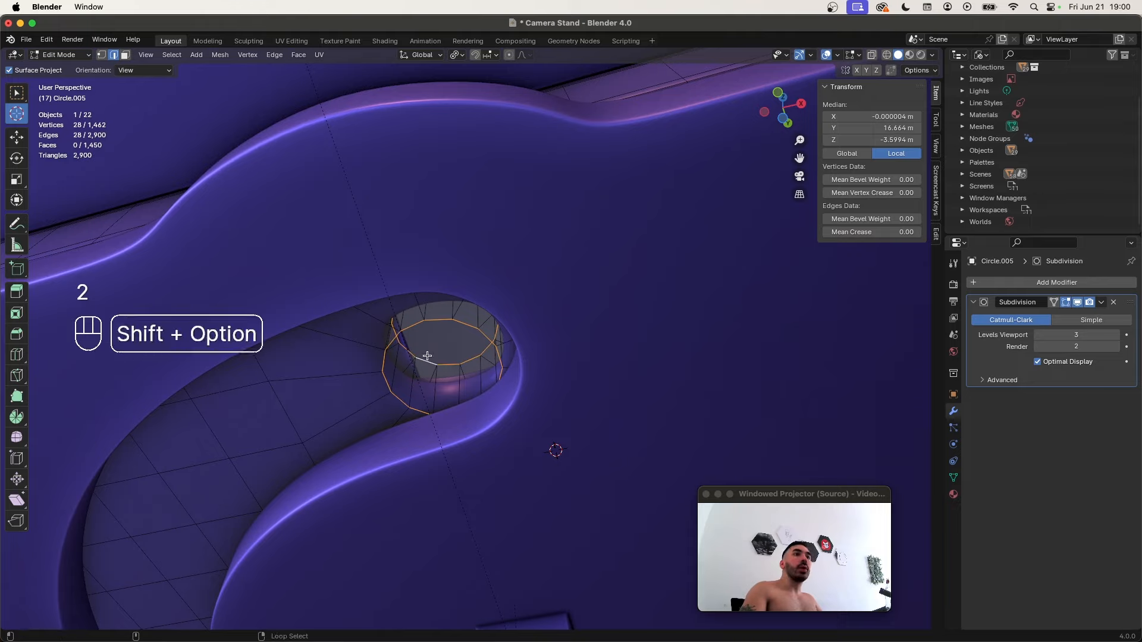
key(super+b)
click(526, 430)
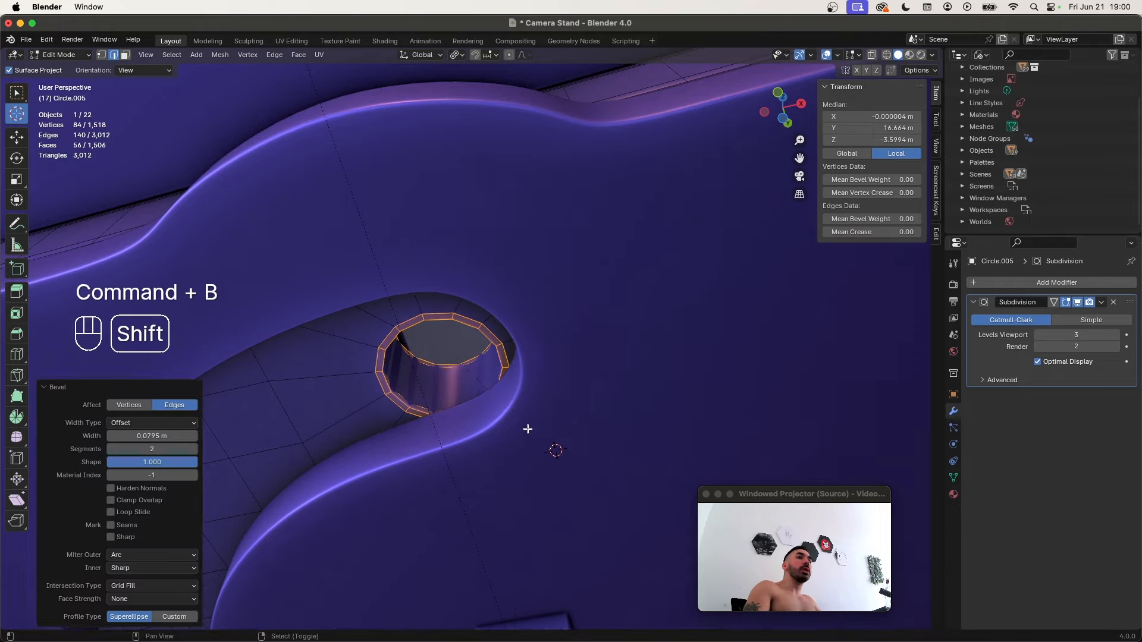
Finish editing the base's bevelled hole and save the file
scroll(526, 429, down, 5)
middle_drag(455, 547, 458, 523)
key(Tab)
key(super+s)
Duplicate the knob with its shaft and set the copy's origin to the 3D cursor at the shaft end
scroll(462, 416, down, 10)
middle_drag(462, 416, 339, 383)
right_click(561, 450)
middle_drag(560, 449, 380, 437)
key(shift+d)
key(Tab)
key(shift+super+c)
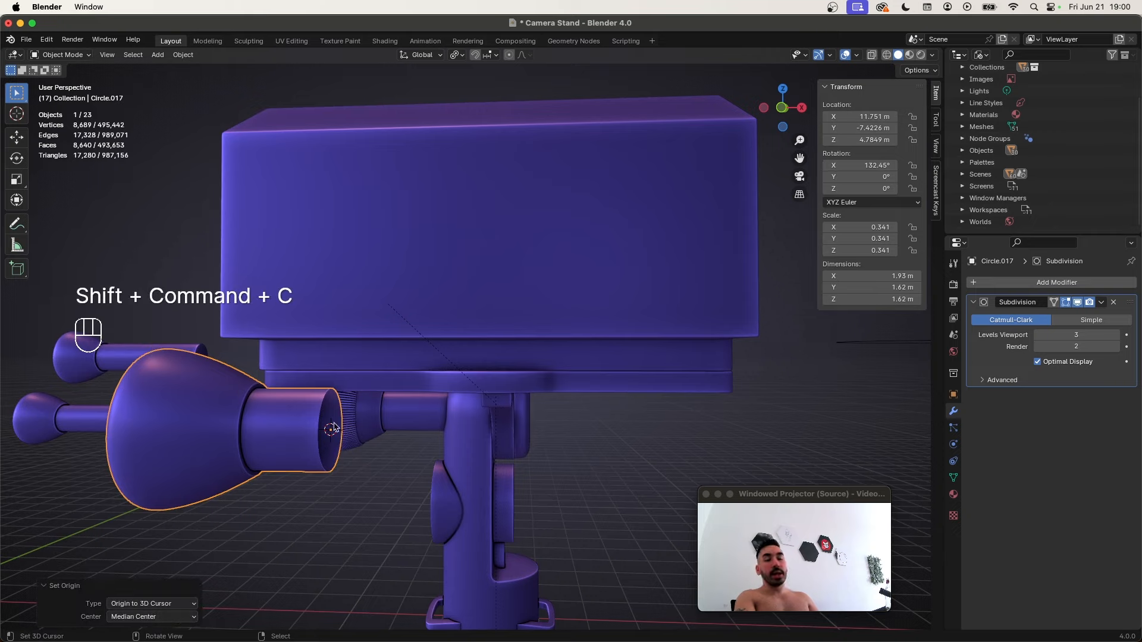
Rotate the duplicated knob's whole mesh by -90° about Y so its shaft points upward
scroll(317, 431, down, 5)
middle_drag(313, 429, 399, 425)
key(Tab)
key(a)
key(r)
key(Return)
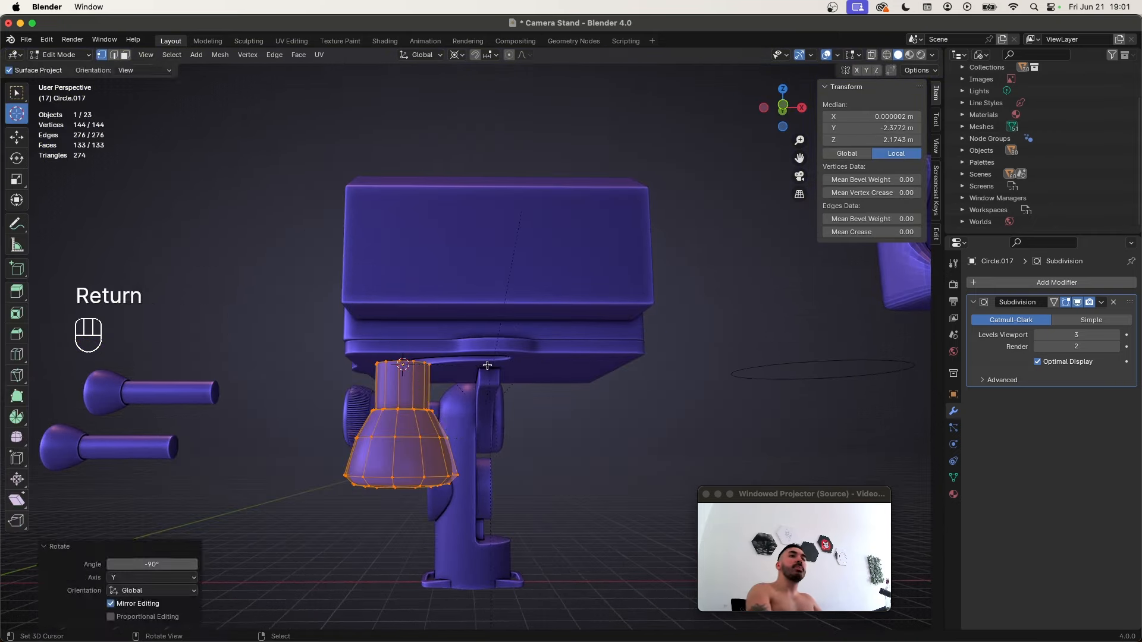
Snap the 3D cursor to the centre of the round hole's rim in the base
key(Tab)
middle_drag(486, 370, 458, 406)
click(529, 339)
key(Tab)
key(1)
scroll(530, 339, up, 5)
key(shift+s)
click(585, 352)
scroll(548, 339, down, 3)
Snap the duplicated knob to the 3D cursor under the base's hole
key(Tab)
click(309, 357)
key(shift+s)
click(476, 301)
Narrow the knob's shaft faces to about 0.73 in X and Y, leaving Z locked
key(Tab)
key(alt+z)
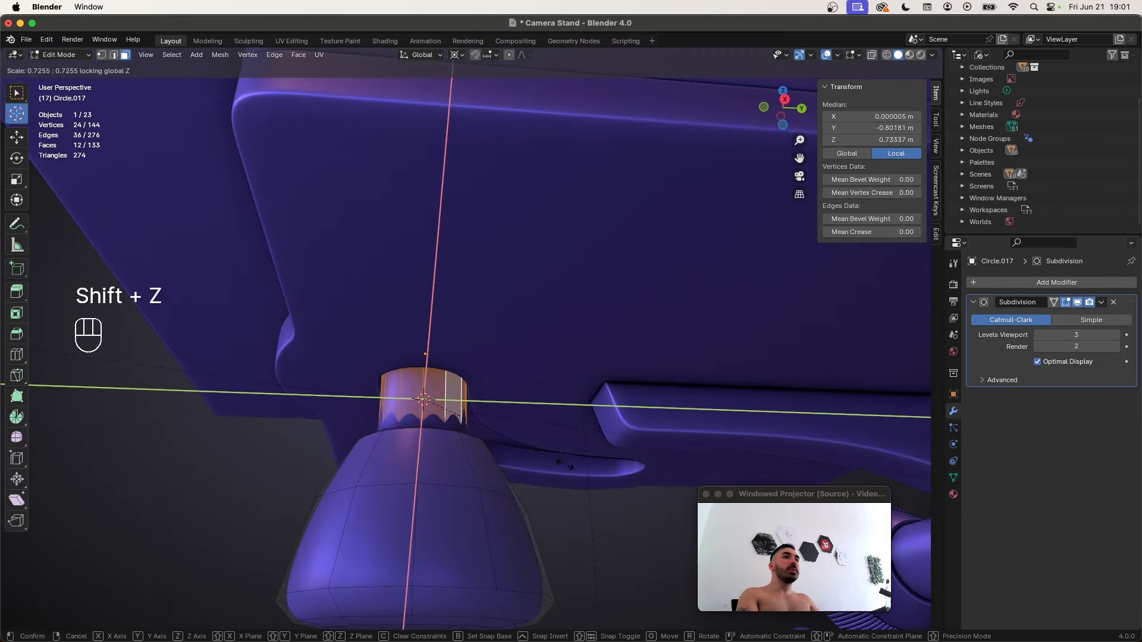
click(562, 463)
key(z)
key(1)
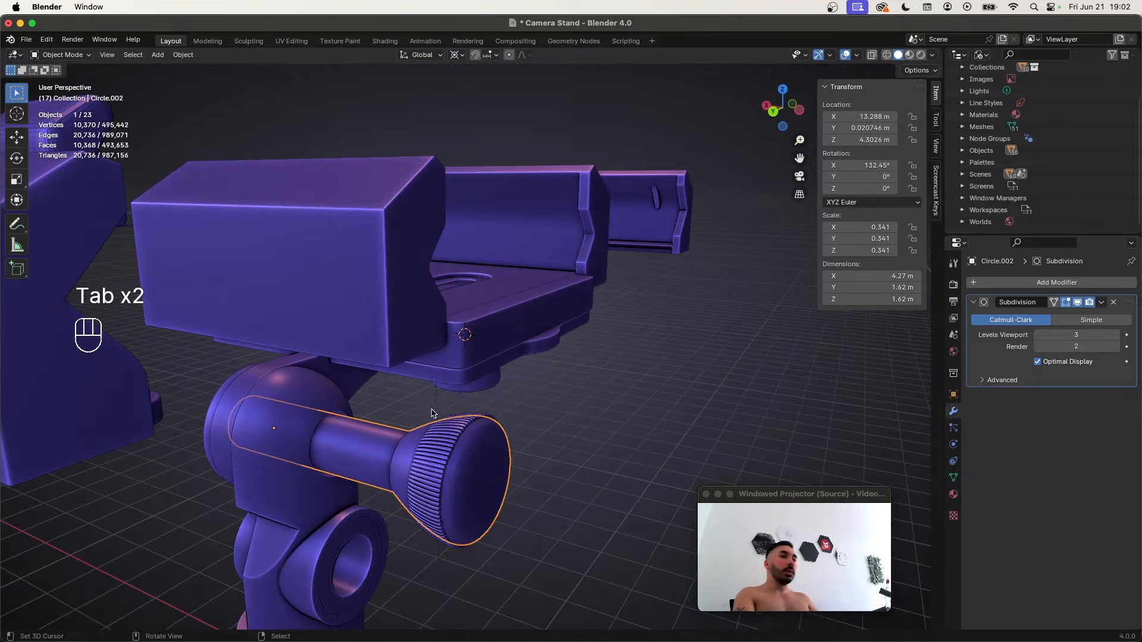
Save the file and parent the copied knurled ring to the new knob with Object (Keep Transform)
key(g)
click(449, 434)
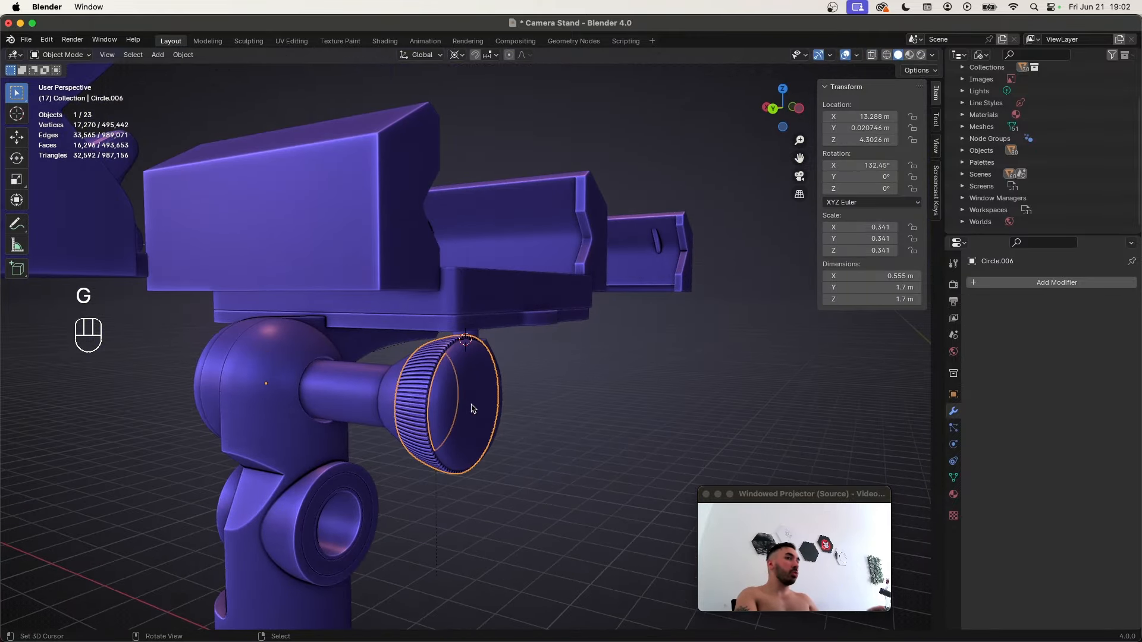
key(super+s)
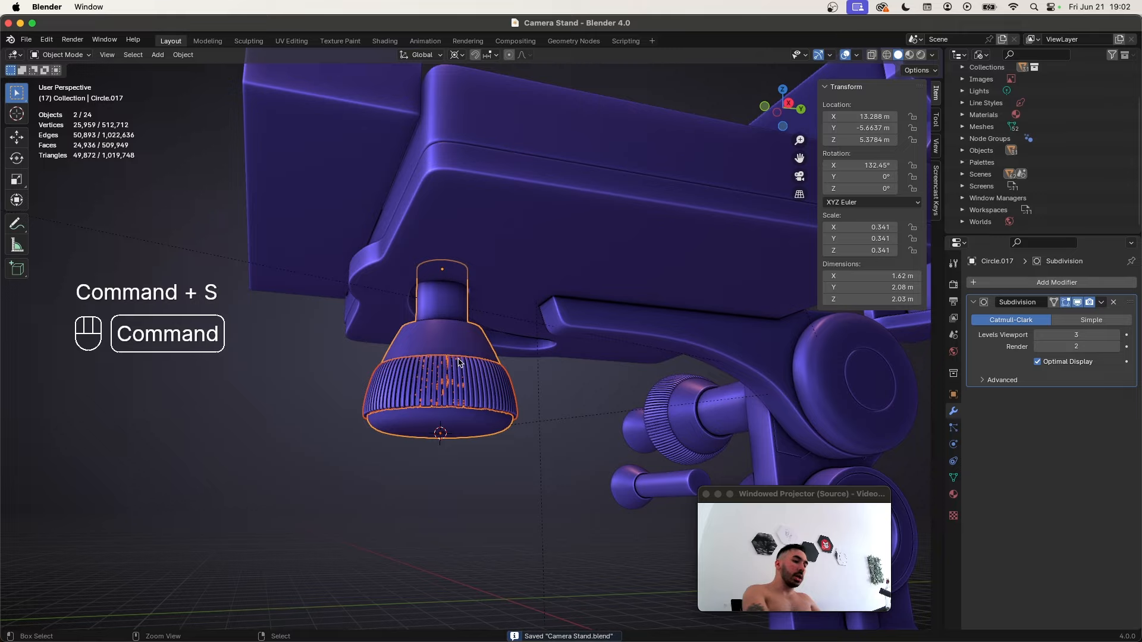
key(super+p)
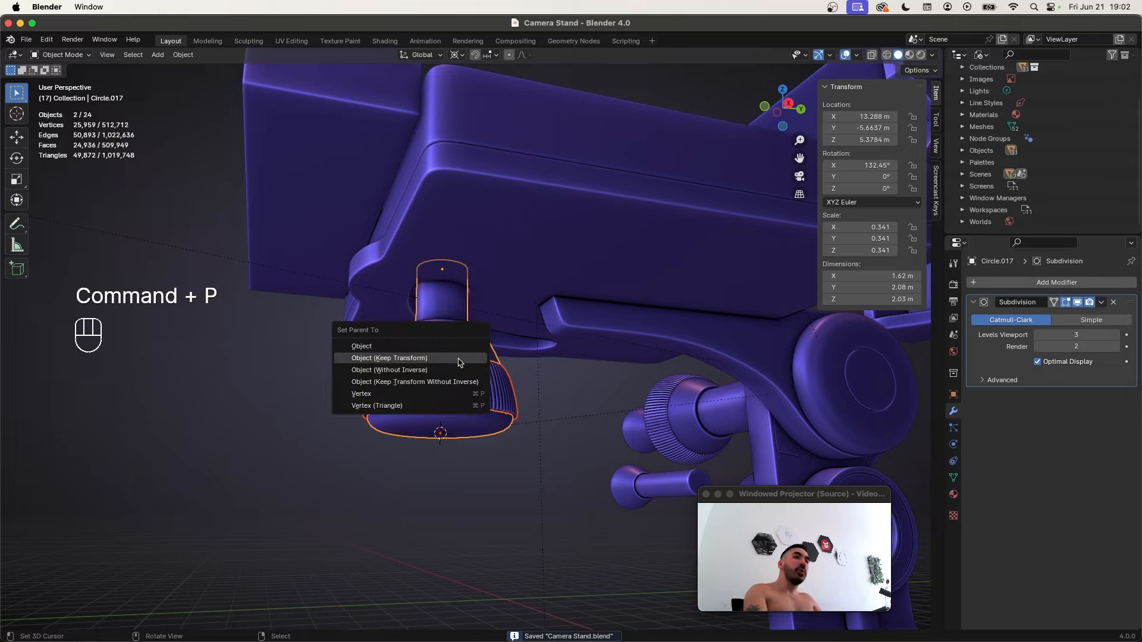
click(461, 361)
key(g)
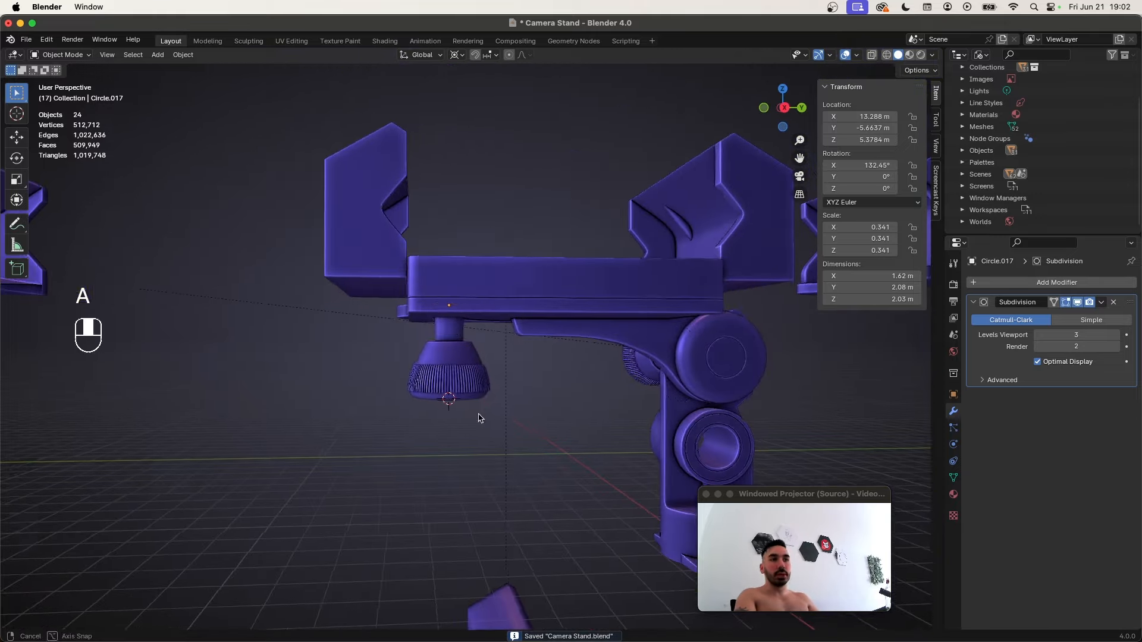
key(a)
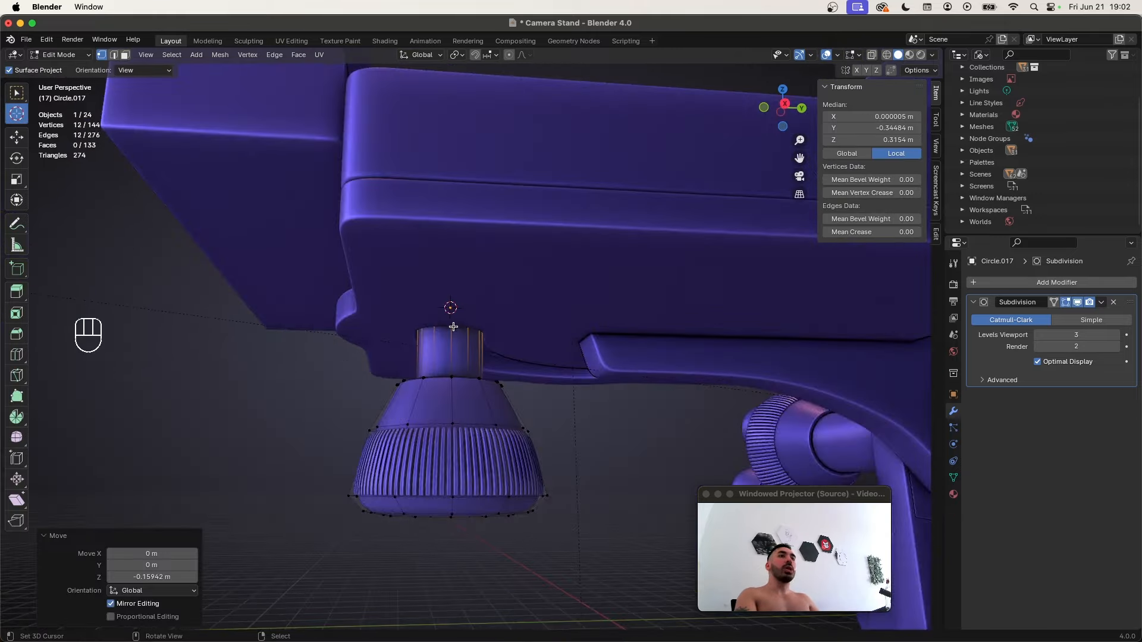
Duplicate the edge loop at the shaft's upper end and scale the copy to 3.498
key(z)
key(z)
middle_drag(453, 326, 522, 401)
key(z)
key(shift+d)
key(s)
click(497, 393)
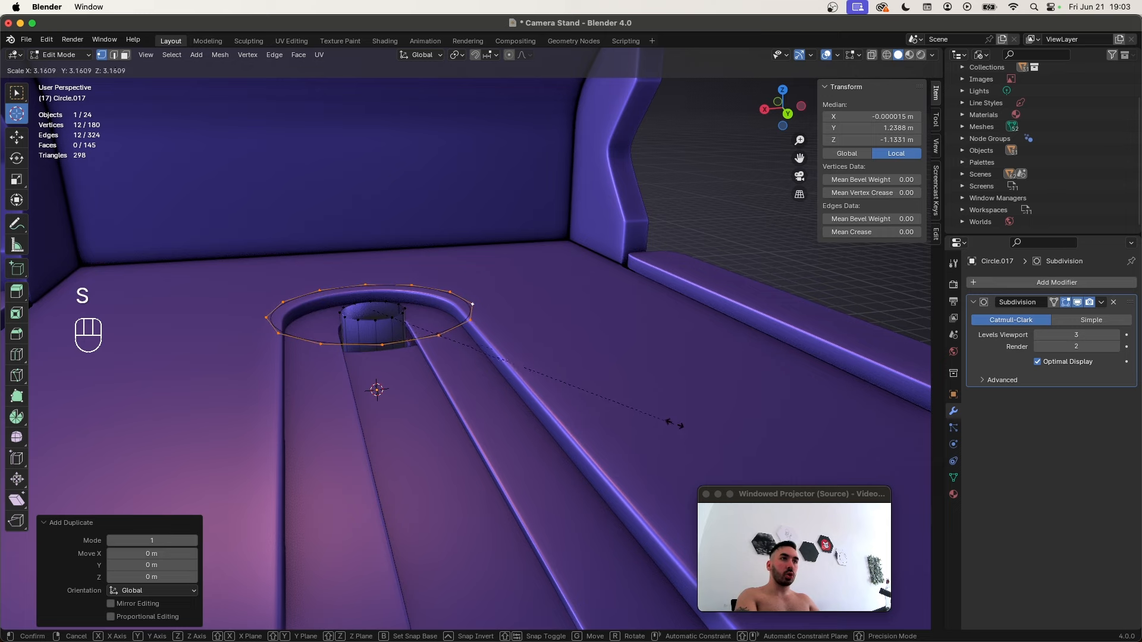
Extrude the enlarged loop along Z into a screw head wall and adjust its height along Z
key(e)
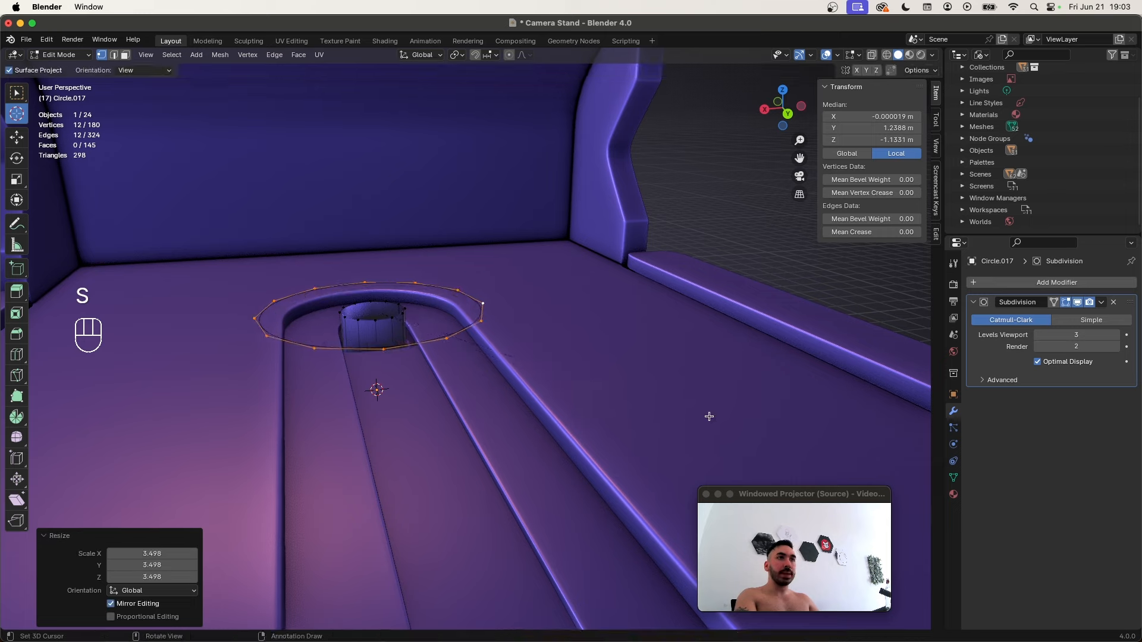
key(z)
click(477, 357)
scroll(492, 380, up, 1)
shift+middle_drag(477, 357, 539, 400)
key(e)
right_click(493, 381)
key(g)
key(z)
click(529, 408)
Scale the screw head's open loop, fill it with a face and inset that face
key(s)
click(494, 388)
key(f)
key(i)
click(497, 393)
key(Tab)
Try moving the knob along Y and rotating the base about Z to test how the parts move
scroll(478, 396, down, 4)
right_click(519, 437)
scroll(518, 423, down, 3)
key(g)
key(y)
right_click(489, 407)
scroll(465, 423, up, 3)
scroll(492, 450, down, 3)
right_click(677, 396)
key(g)
key(z)
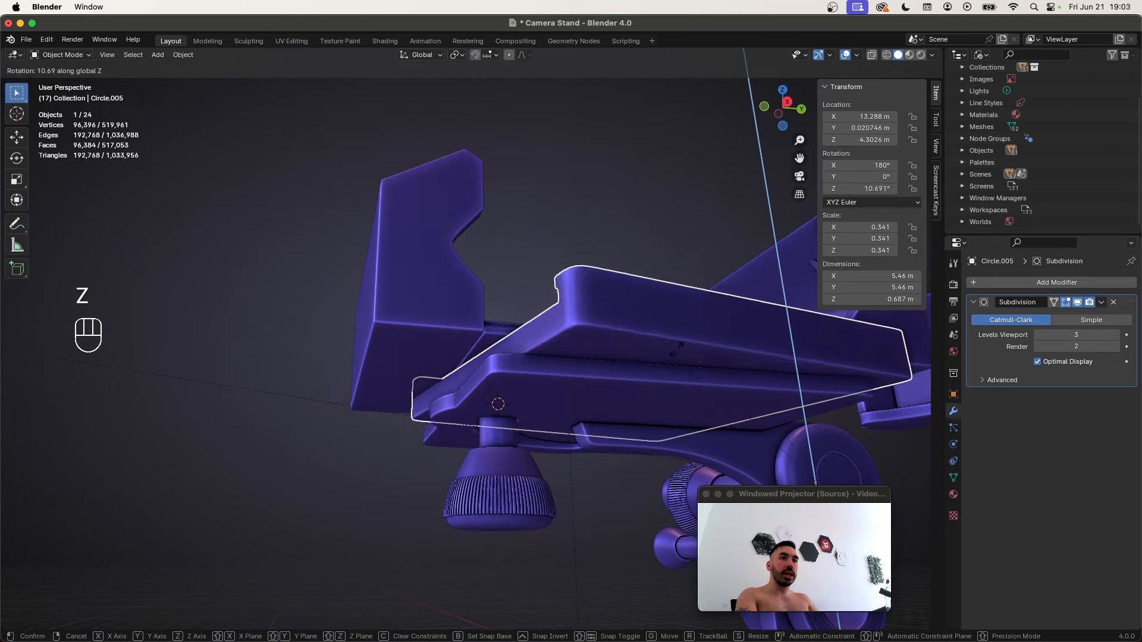
right_click(645, 357)
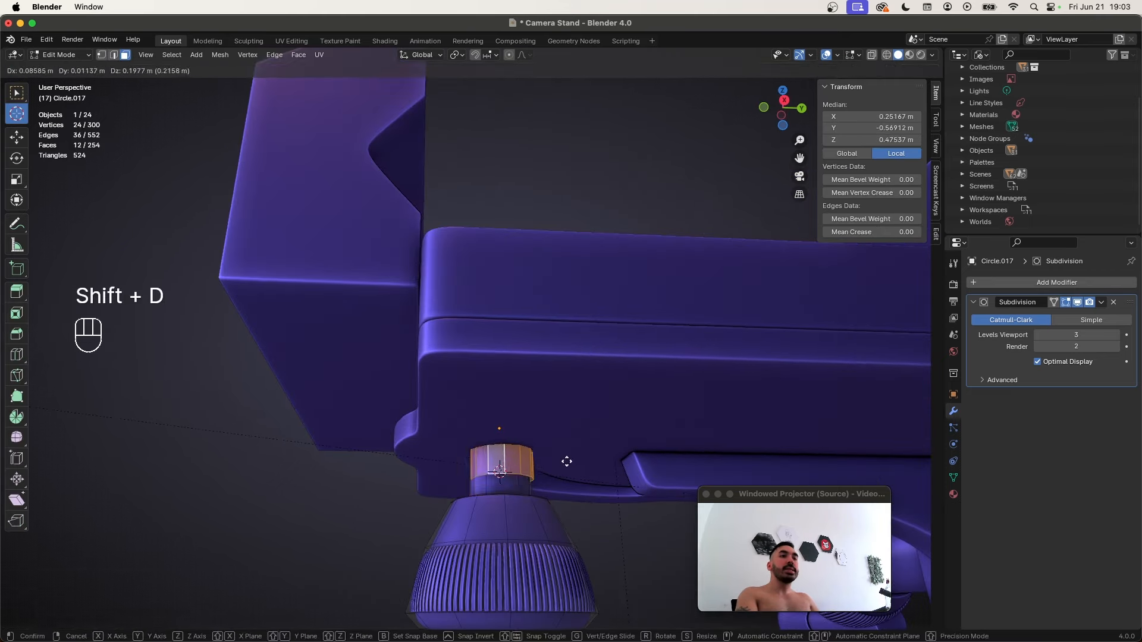
Duplicate the shaft's band of faces in place, flatten it along Z and widen it to 2.418 in X and Y
right_click(567, 461)
key(s)
key(z)
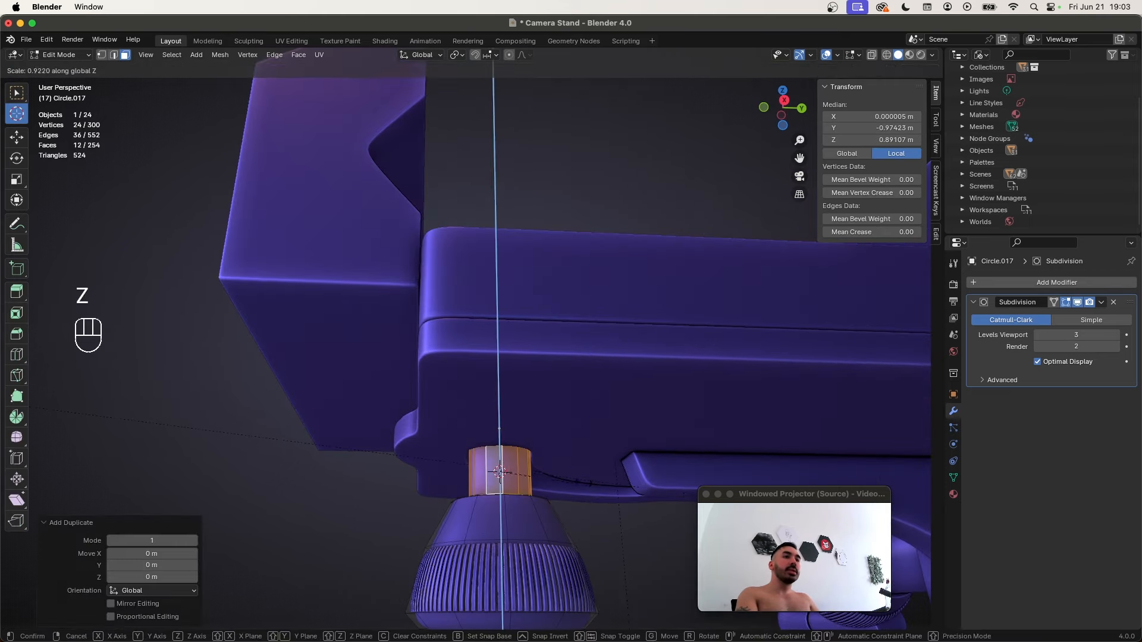
click(499, 471)
key(s)
key(shift+z)
click(568, 466)
middle_drag(566, 465, 560, 464)
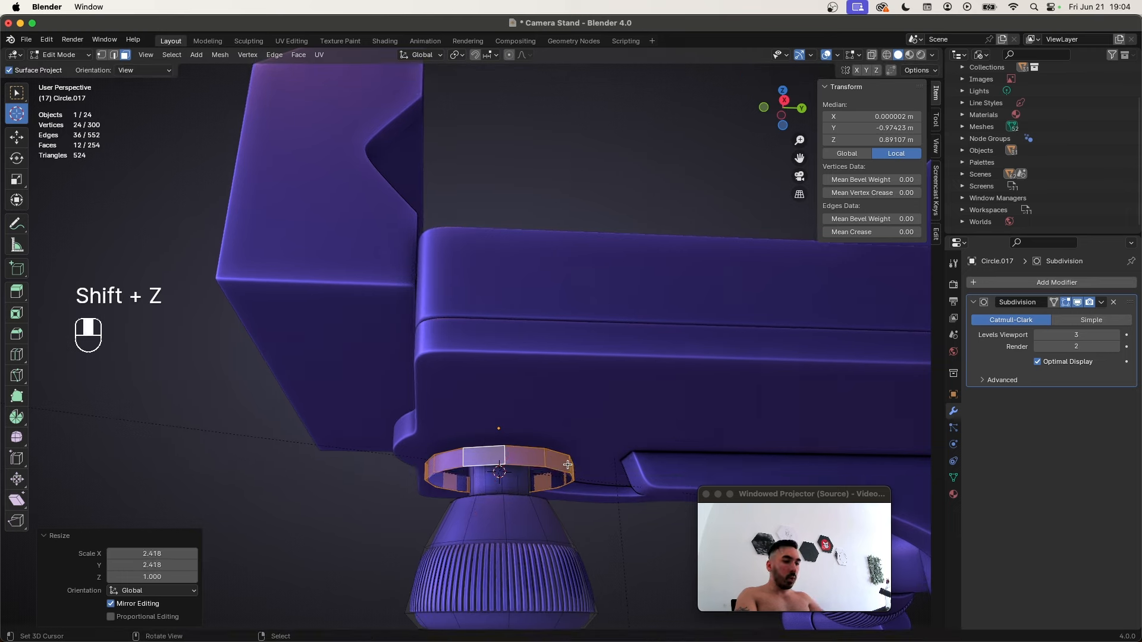
Separate the widened band into its own object and cap its upper and lower openings with faces
key(p)
key(Tab)
right_click(543, 459)
key(Tab)
key(1)
alt+right_click(542, 451)
key(f)
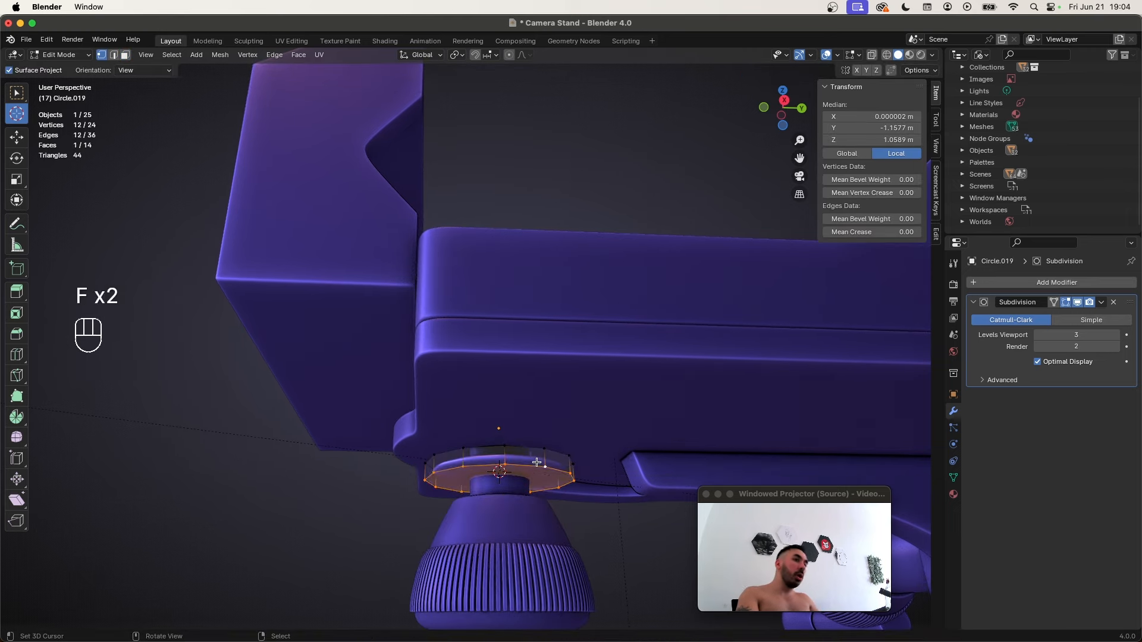
Bevel the disc's rims by 0.0877 m with 2 segments and raise the disc 0.0905 m along Z
key(super+b)
click(558, 483)
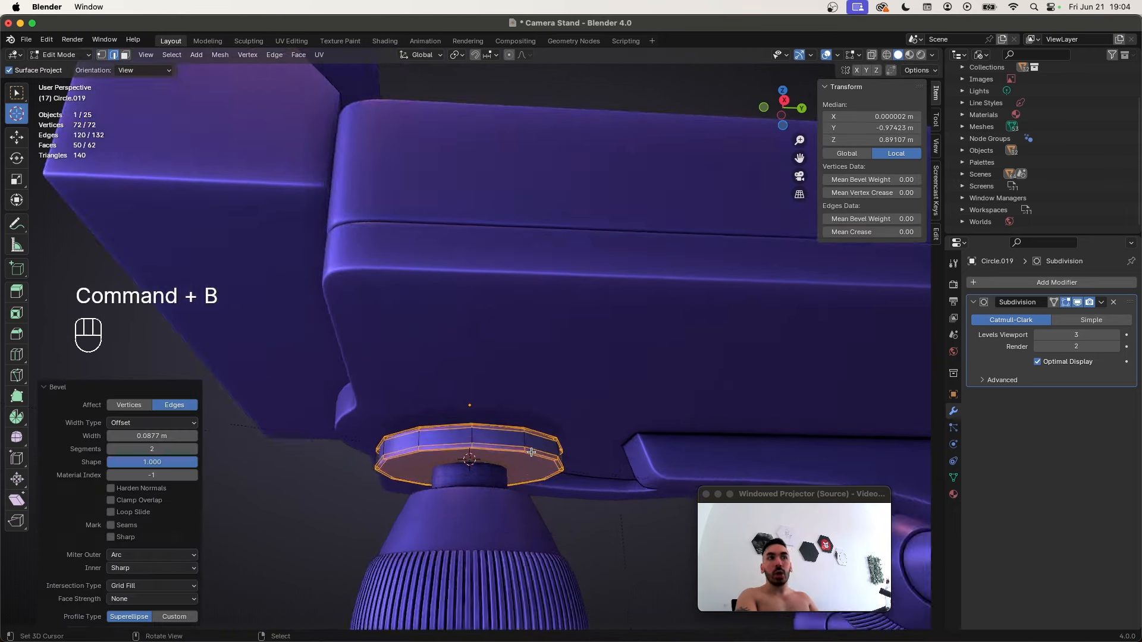
key(Tab)
scroll(481, 503, up, 2)
key(g)
key(z)
click(479, 503)
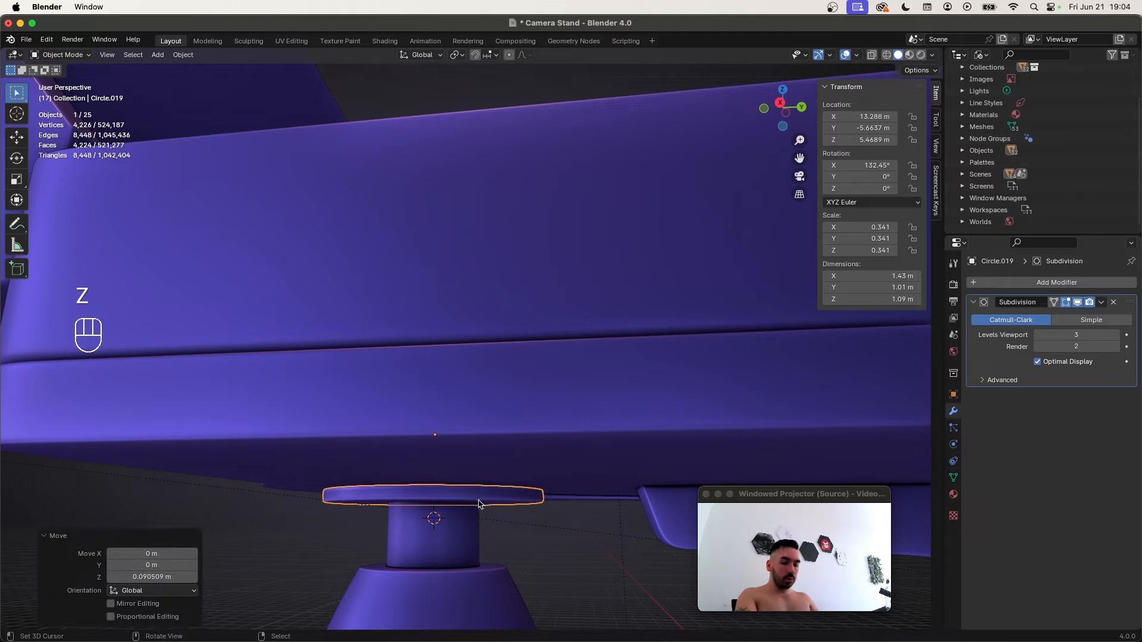
Adjust the height of the knob shaft's stepped edge loops along Z in wireframe view
right_click(469, 520)
key(Tab)
key(z)
mouse_move(476, 513)
middle_down()
mouse_move(520, 481)
mouse_move(512, 491)
mouse_move(493, 466)
middle_up()
key(z)
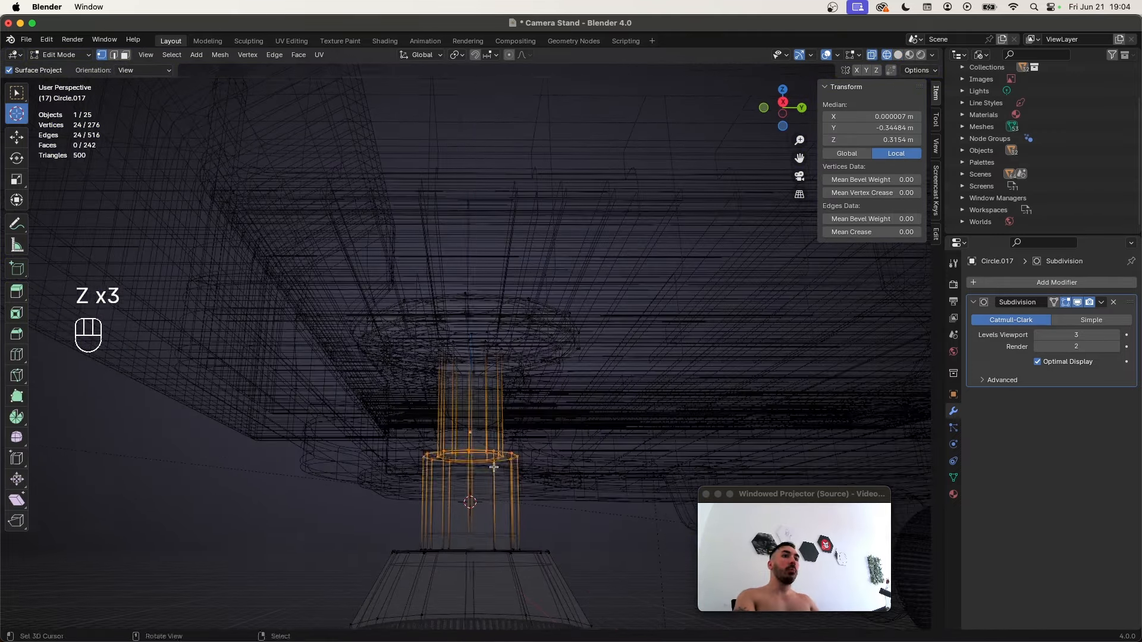
key(g)
key(z)
click(482, 510)
key(z)
middle_drag(482, 512, 469, 516)
key(g)
key(z)
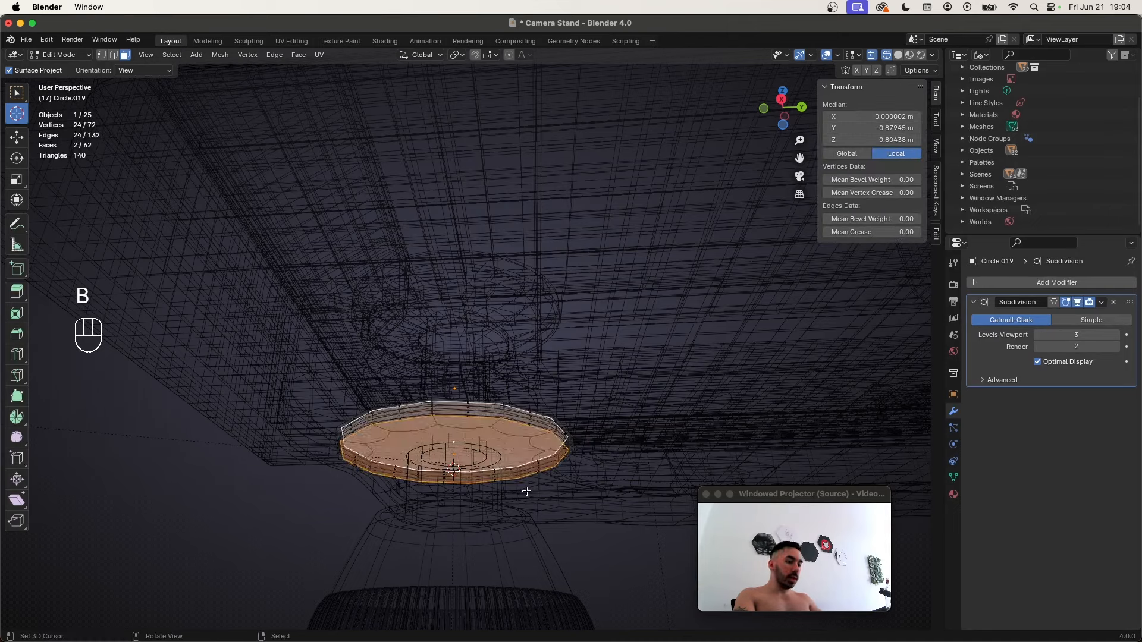
Inset the disc's upper and lower faces by 0.8265 m and bridge them with LoopTools to form a washer
key(i)
click(553, 393)
key(w)
mouse_move(588, 397)
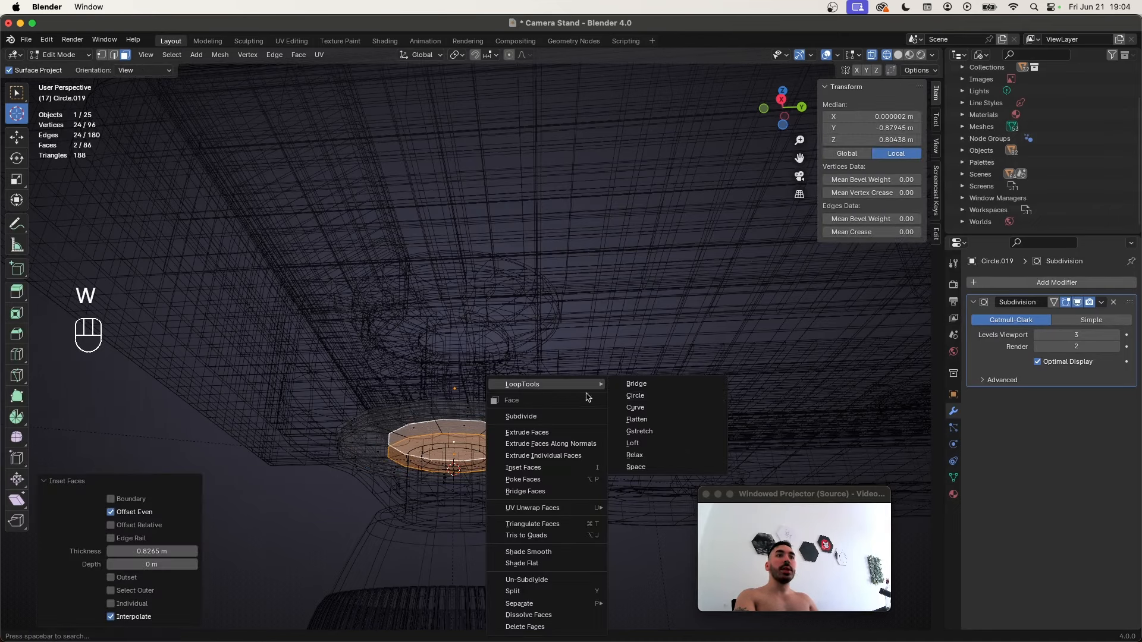
click(629, 390)
Shrink the washer's inner hole to about 0.72 in X and Y around the shaft
key(z)
key(z)
key(z)
key(s)
key(shift+z)
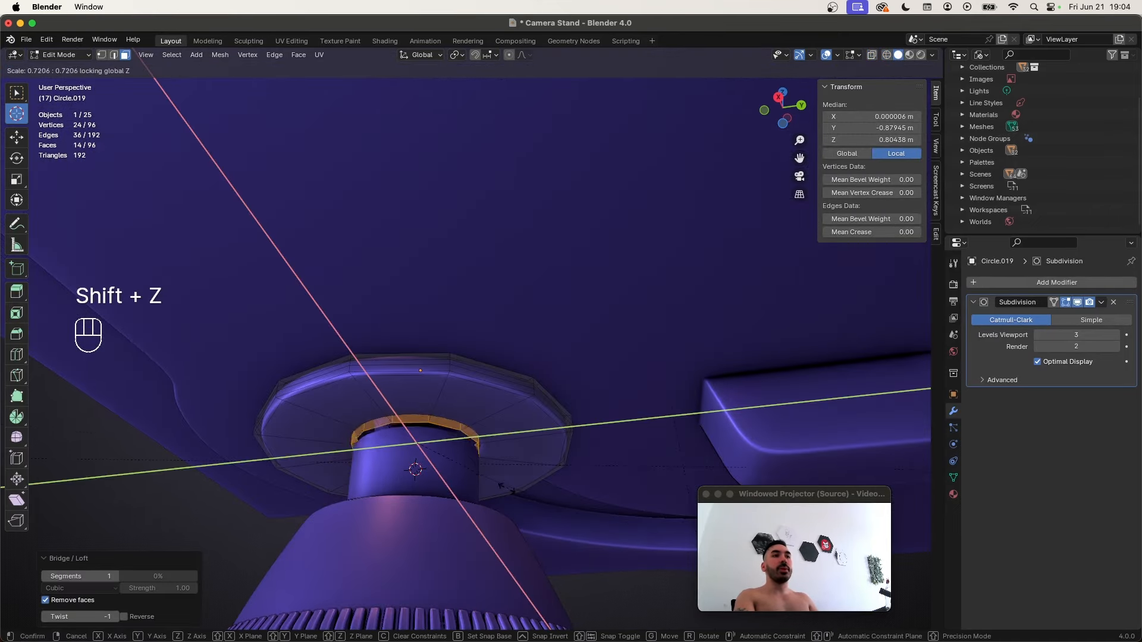
click(498, 487)
key(alt+z)
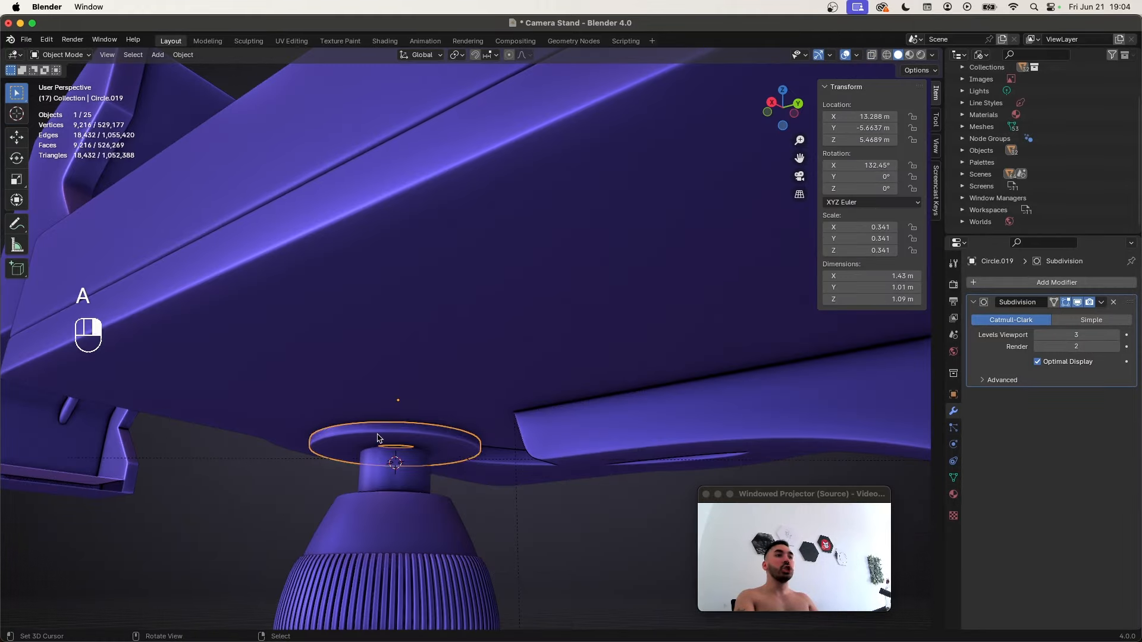
Save the file and parent the washer to the knob with Object (Keep Transform)
scroll(378, 438, down, 3)
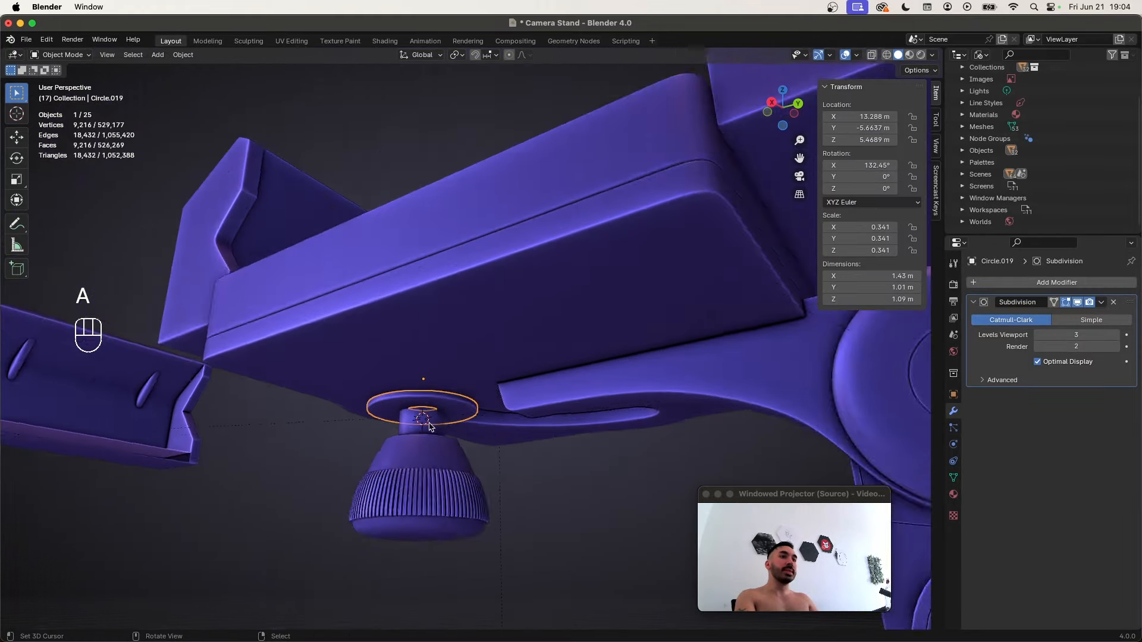
middle_drag(428, 416, 423, 438)
right_click(497, 341)
right_click(524, 401)
key(super+s)
key(super+z)
key(super+z)
key(super+z)
key(super+p)
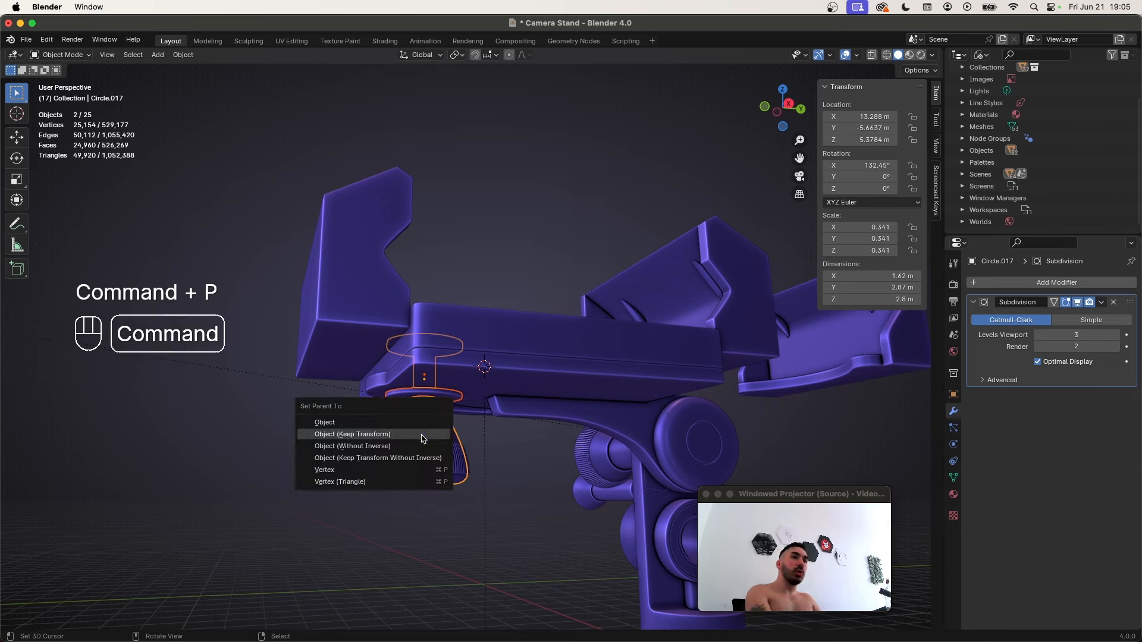
click(422, 439)
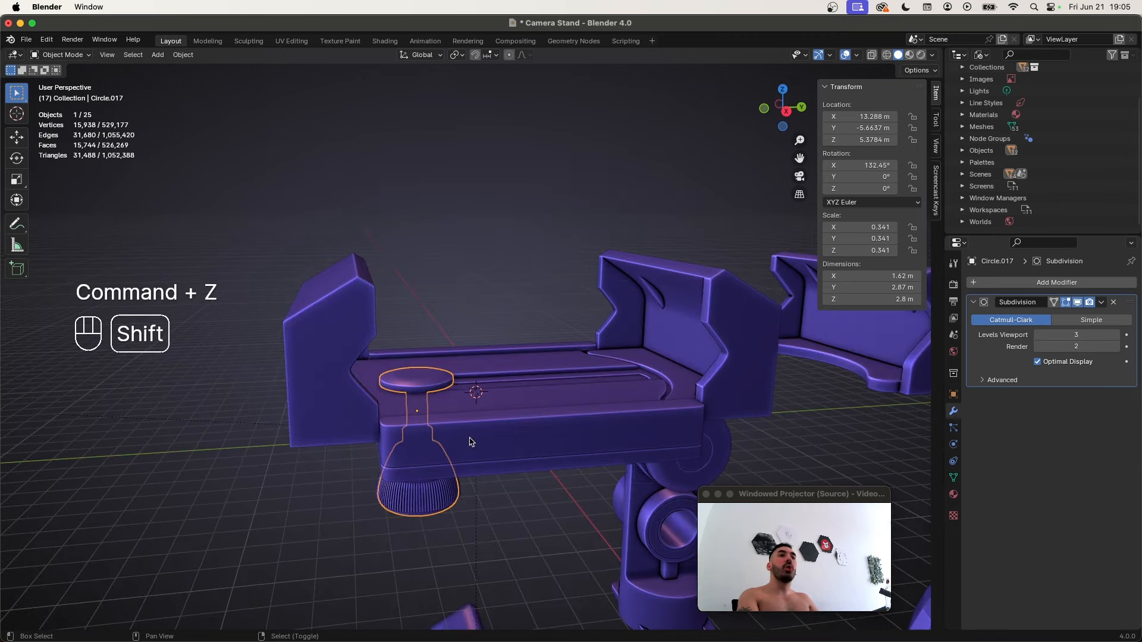
Parent the knob to the base plate
shift+click(470, 441)
middle_drag(469, 441, 366, 395)
key(super+p)
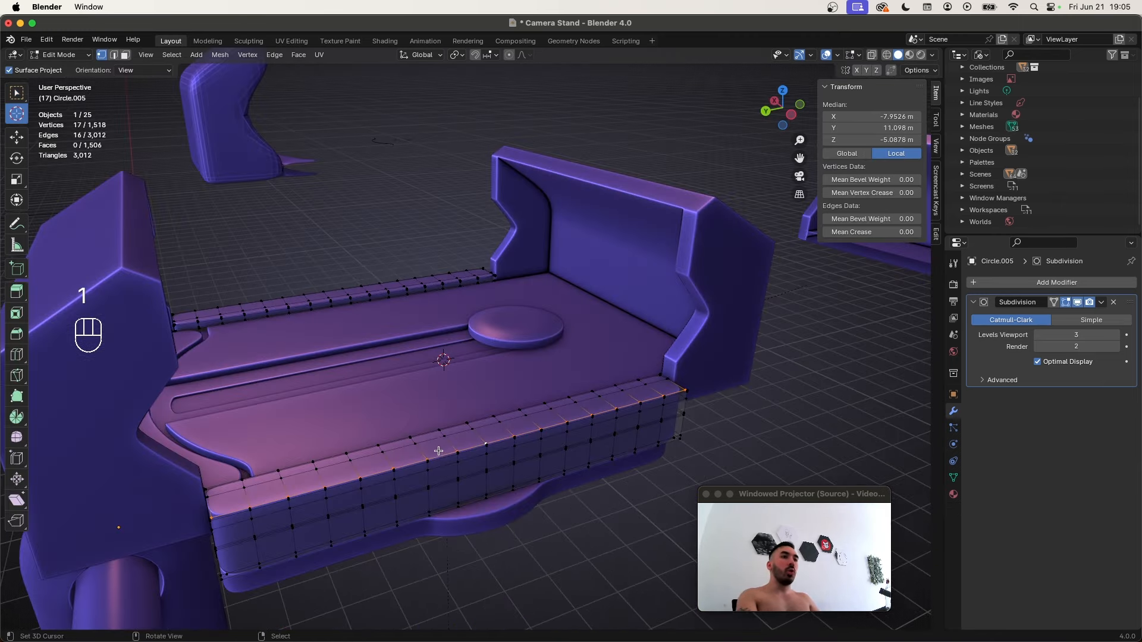
Select the upper edge loops of both side rails on the base and snap the 3D cursor to their centre
alt+click(285, 426)
middle_drag(285, 425, 486, 444)
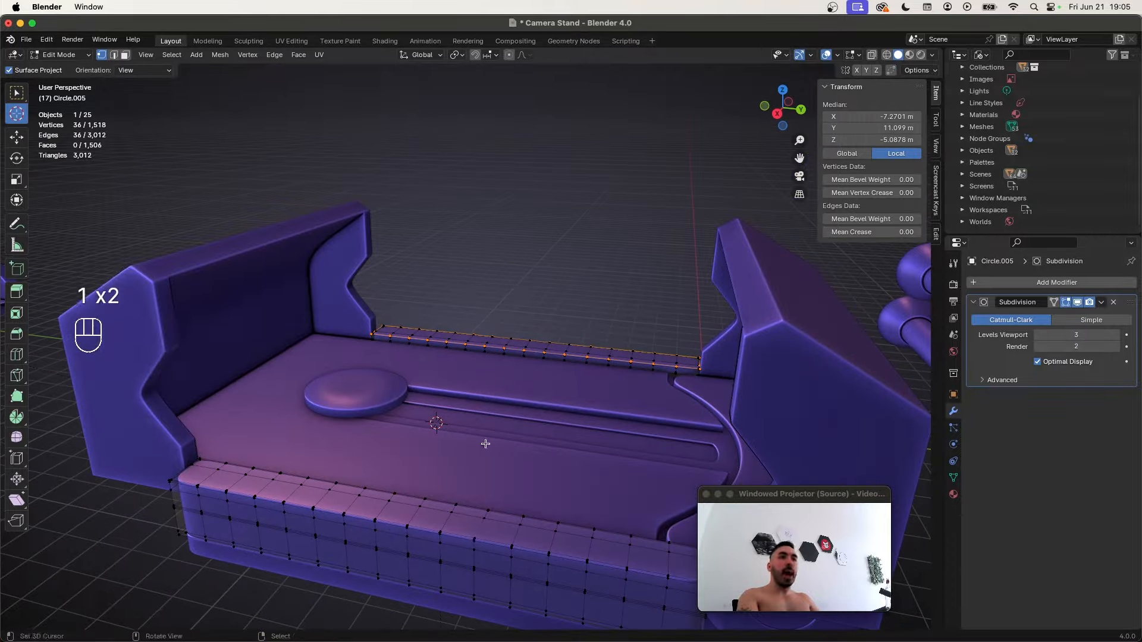
key(super+z)
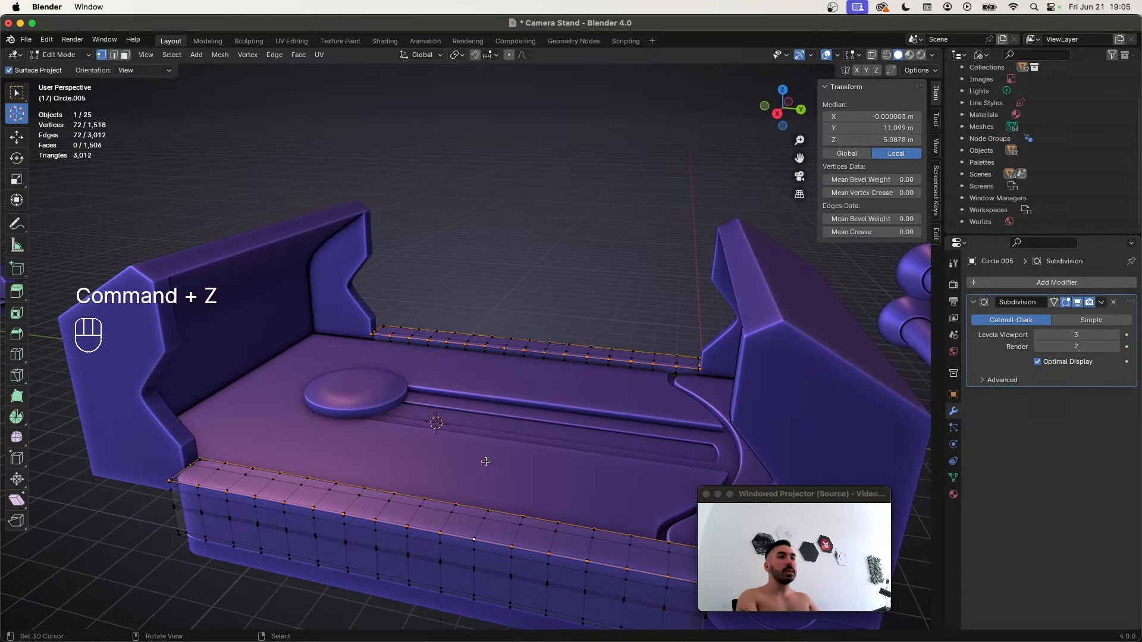
key(shift+s)
key(Tab)
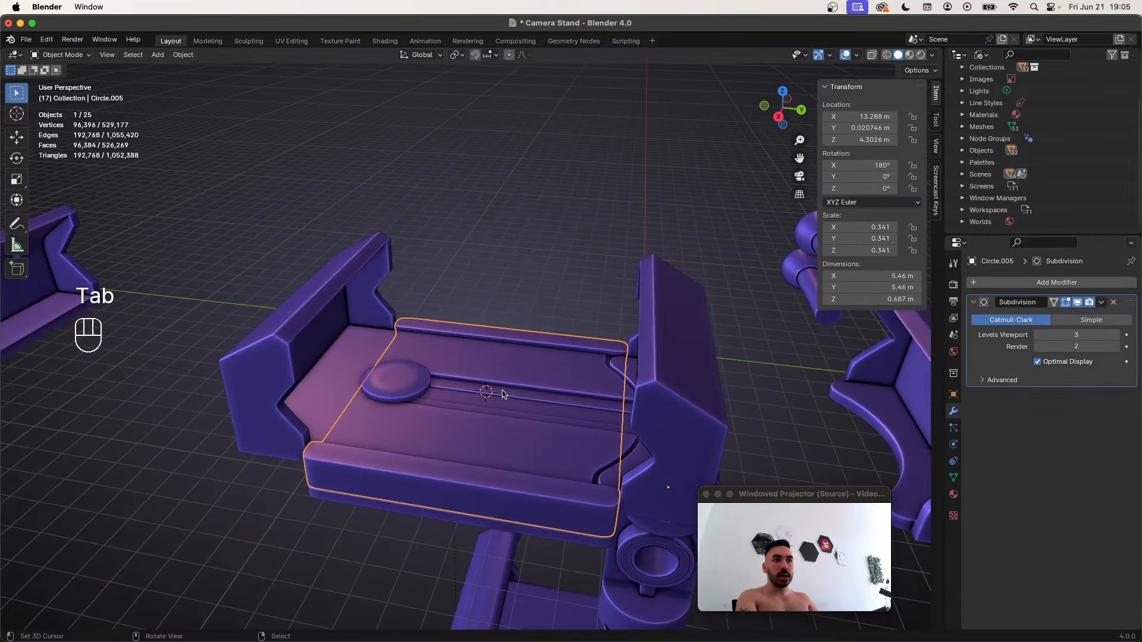
Set the base plate's origin to the 3D cursor
key(Tab)
key(z)
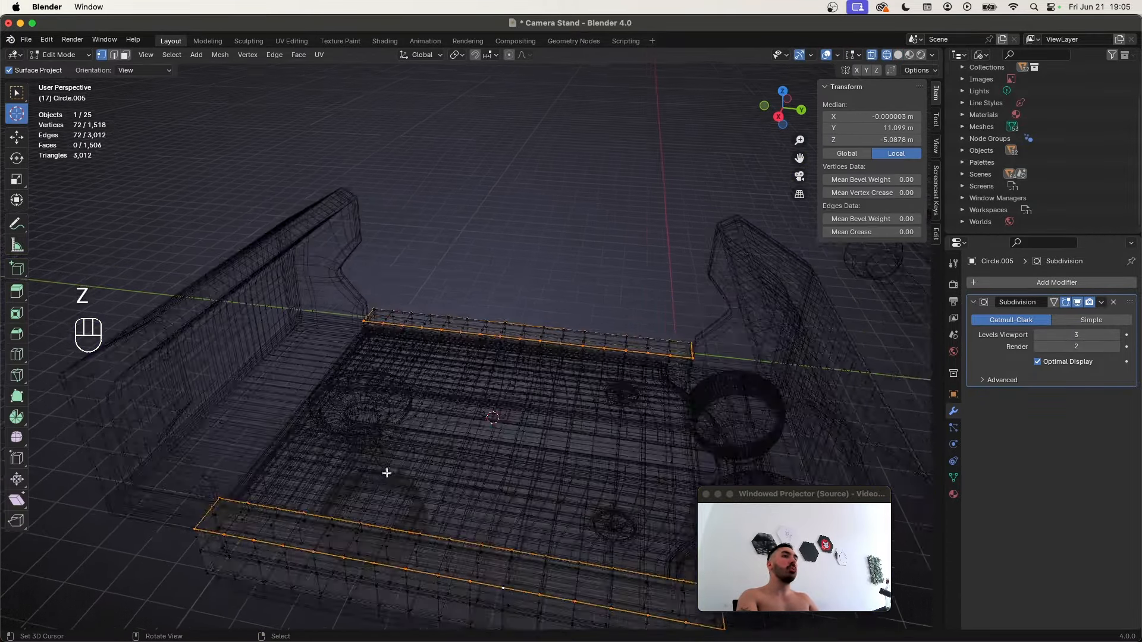
key(z)
key(Tab)
scroll(493, 424, down, 5)
key(shift+super+c)
middle_drag(529, 410, 525, 405)
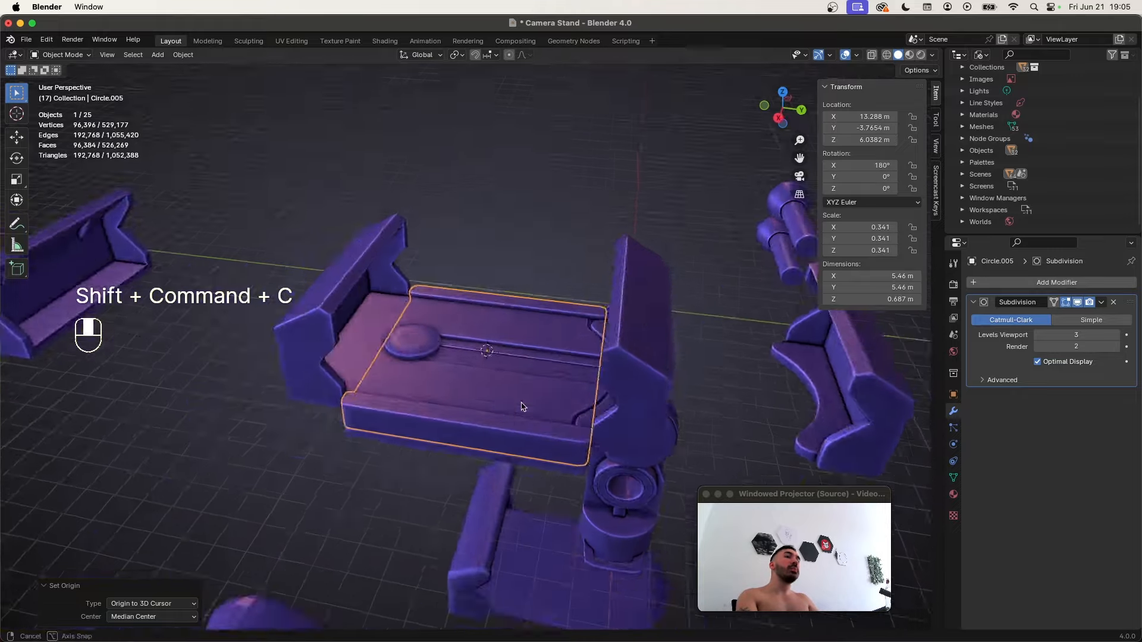
scroll(535, 417, up, 3)
key(r)
key(z)
right_click(585, 490)
key(r)
key(z)
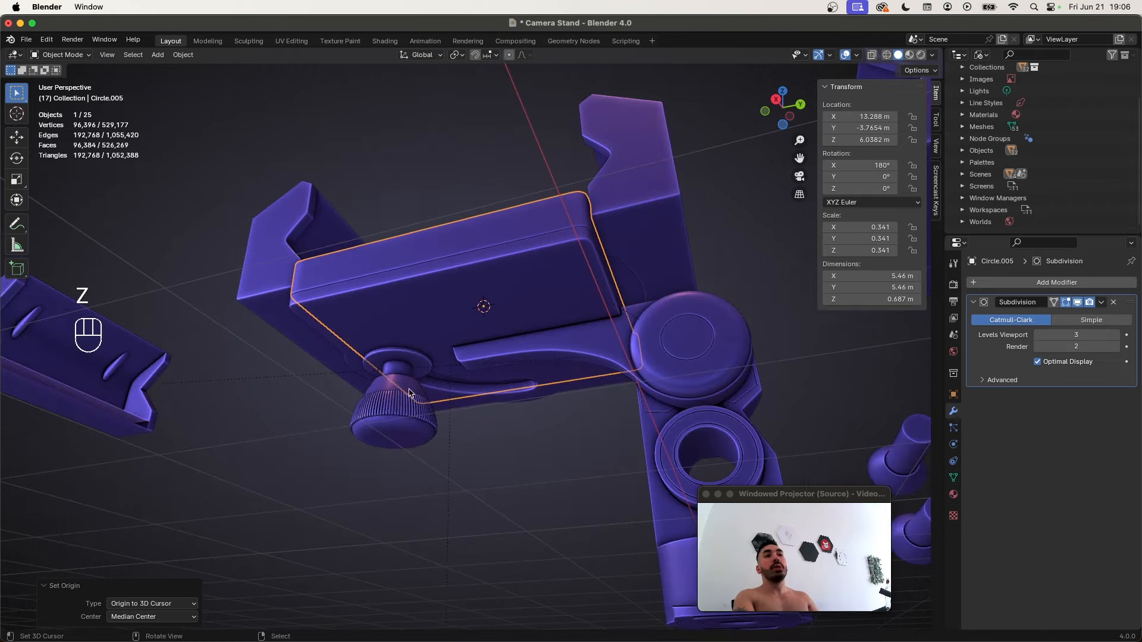
Rotate the base plate by -90.2° about Z together with its attached parts
key(r)
key(z)
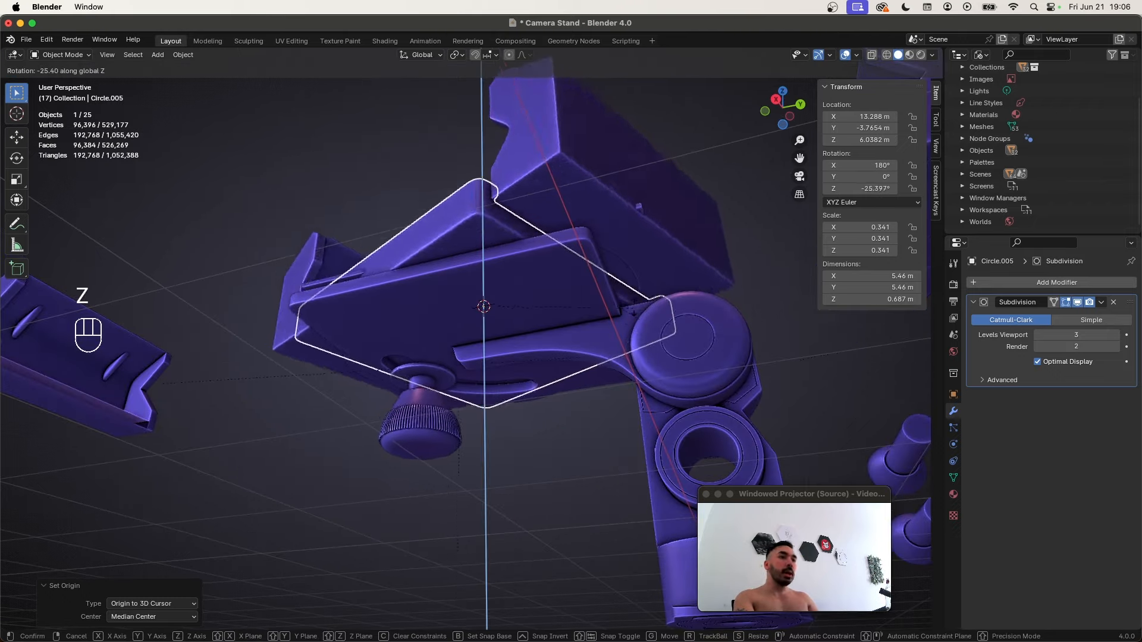
click(516, 245)
middle_drag(515, 256, 494, 443)
scroll(490, 390, down, 5)
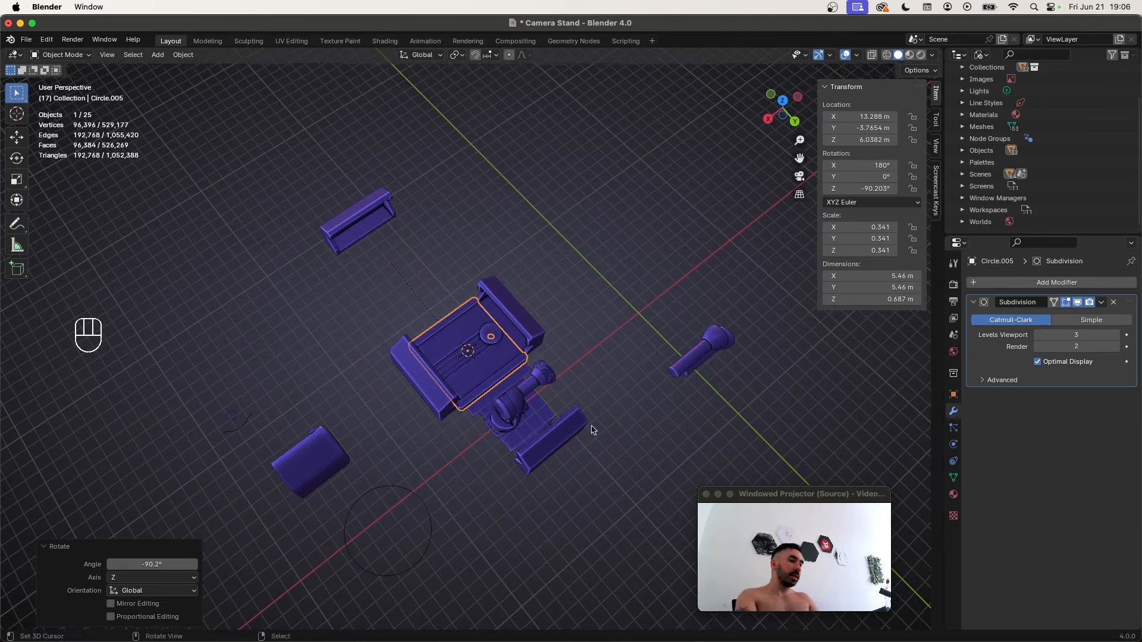
Try rotating the base plate with its attached parts about the Z axis, and undo the rotation
key(r)
key(z)
click(529, 255)
key(super+z)
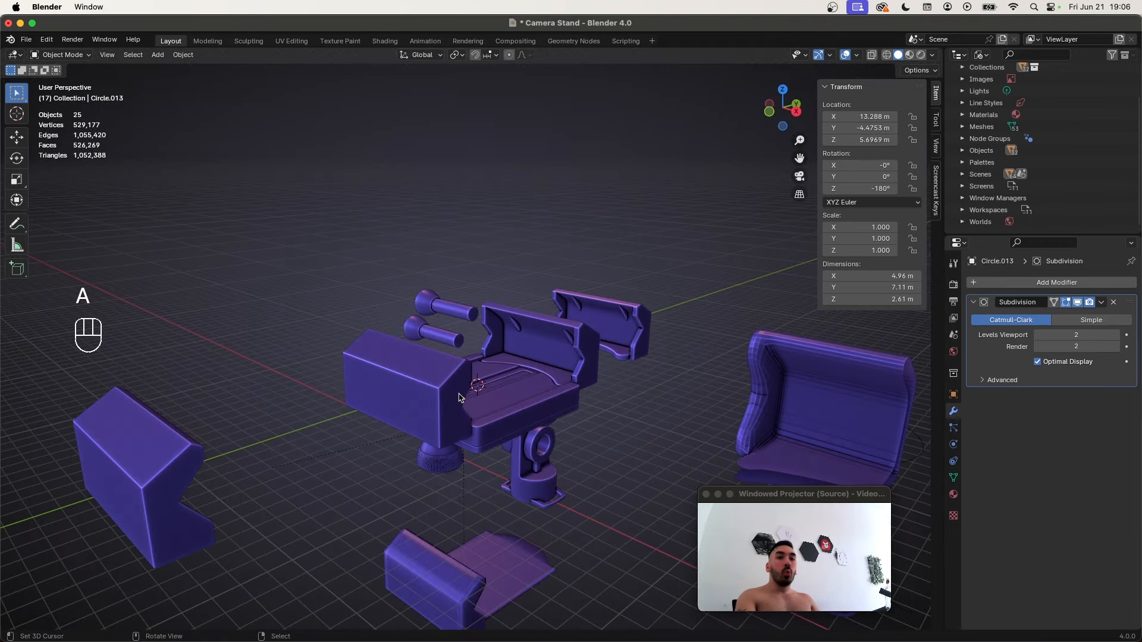
Rotate the hinged stand base by -90° about the global X axis so the holder stands upright
key(a)
middle_drag(412, 411, 374, 395)
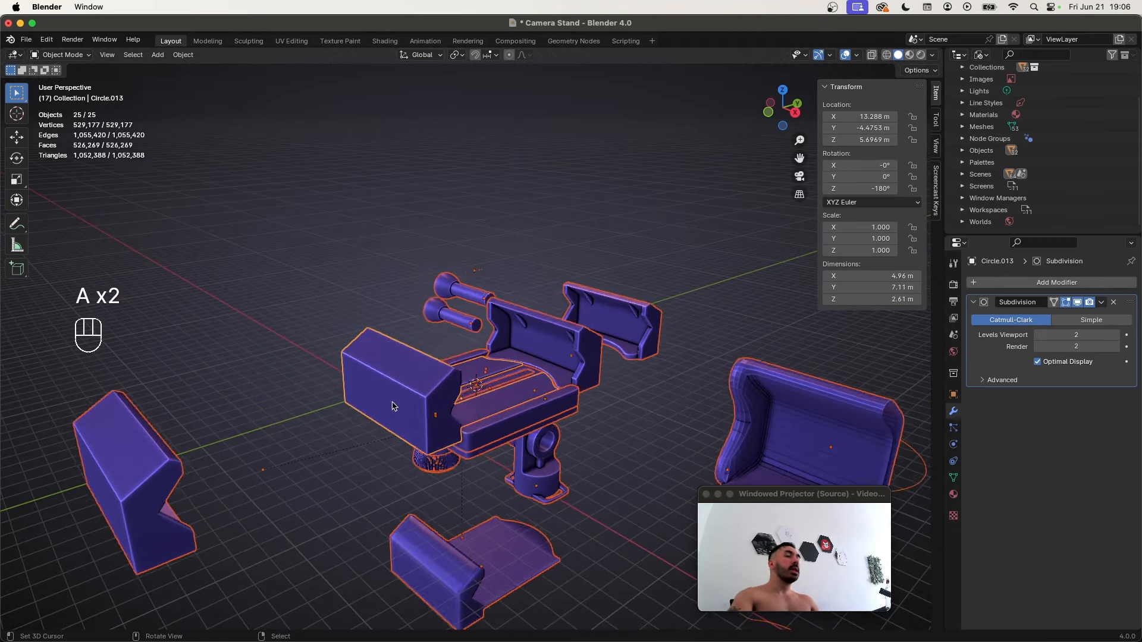
key(Tab)
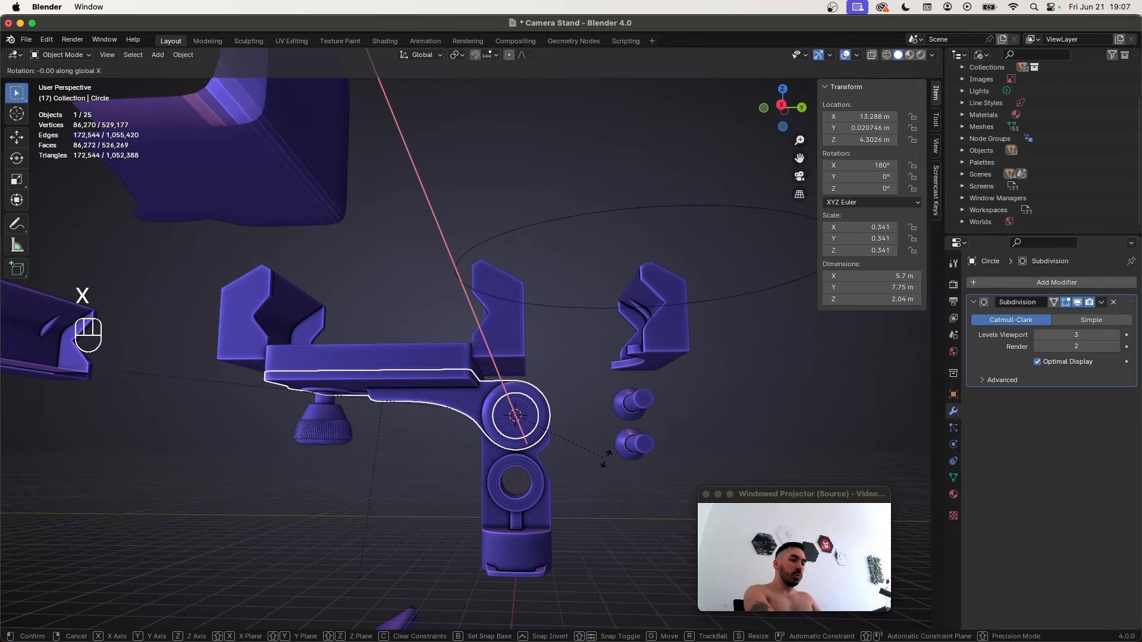
text(-90)
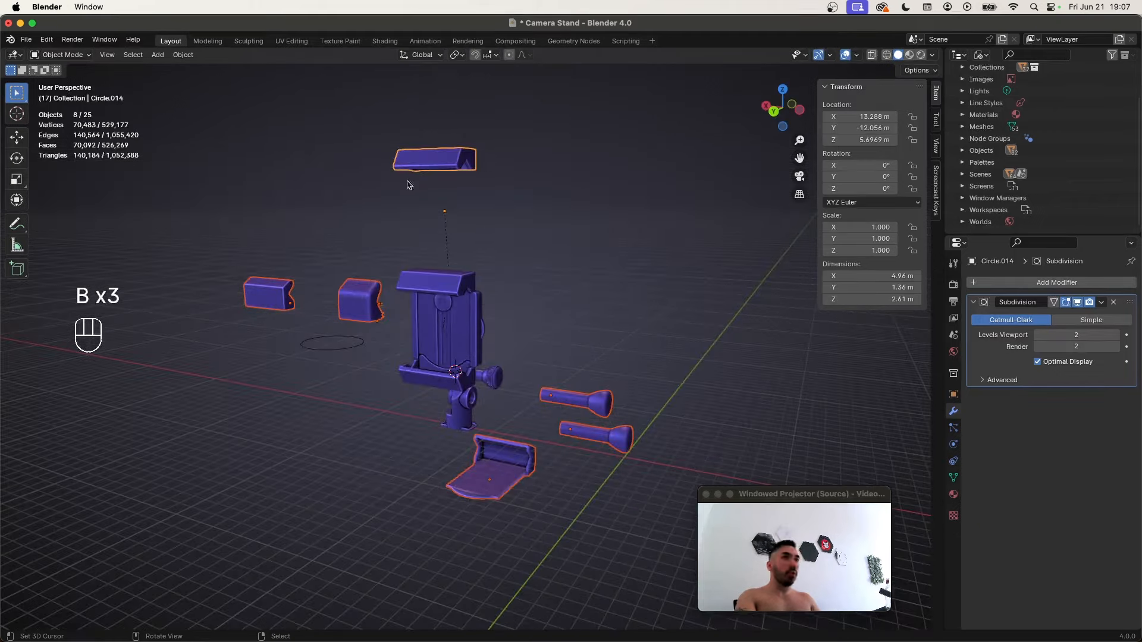
Hide the loose spare parts around the assembled stand
key(h)
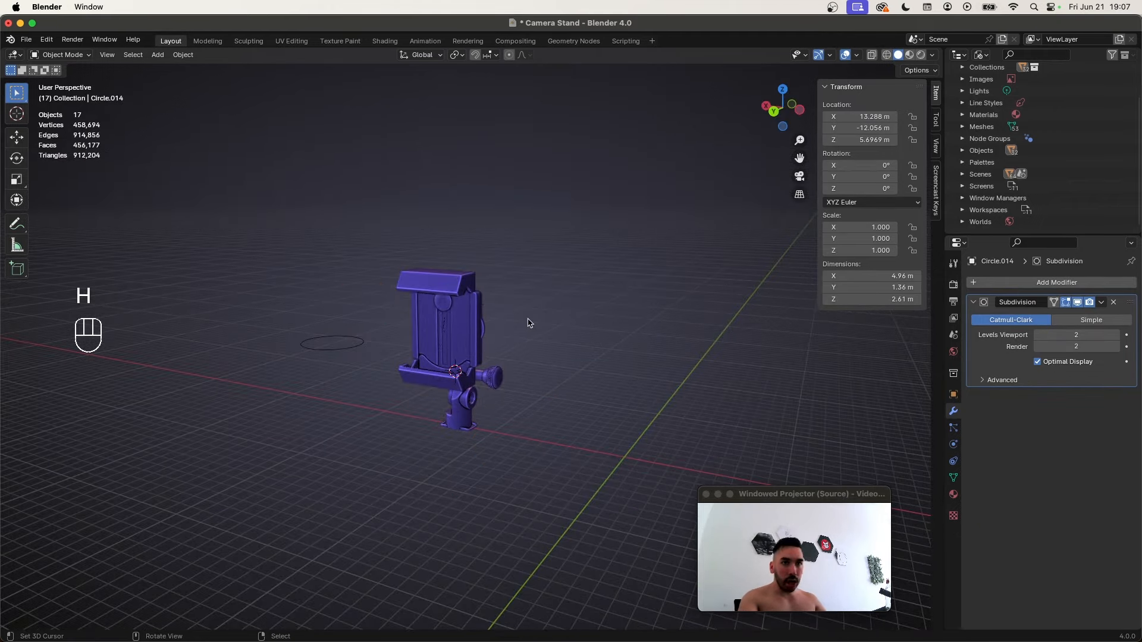
middle_drag(527, 321, 619, 372)
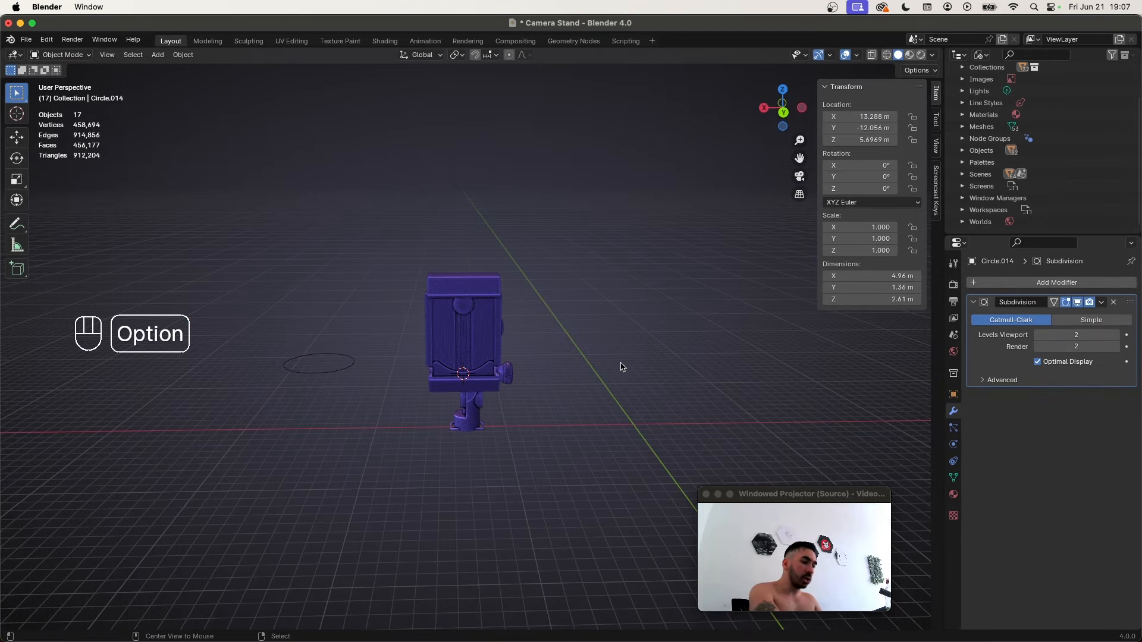
key(alt+h)
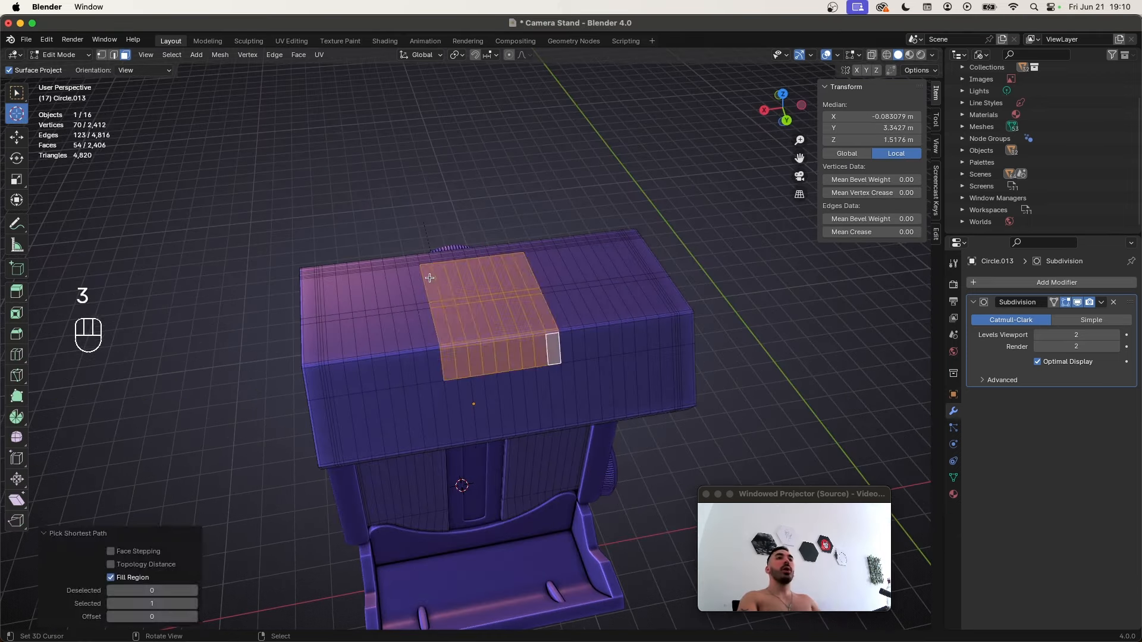
Snap the 3D cursor to the middle vertex on the front upper edge of the top holder block
click(439, 273)
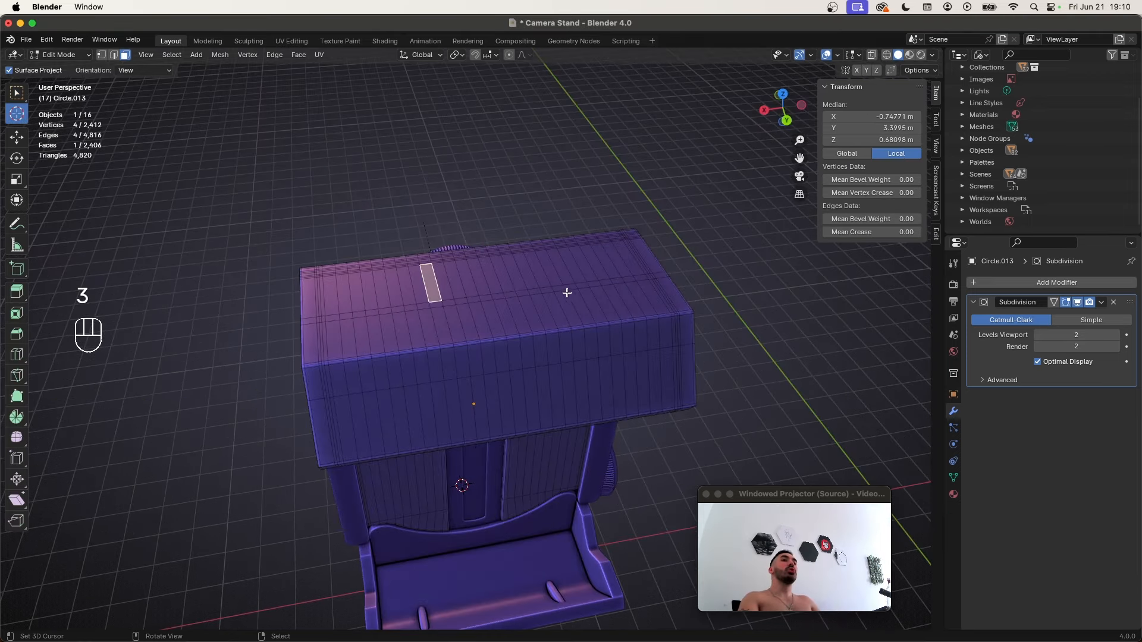
middle_drag(464, 291, 423, 334)
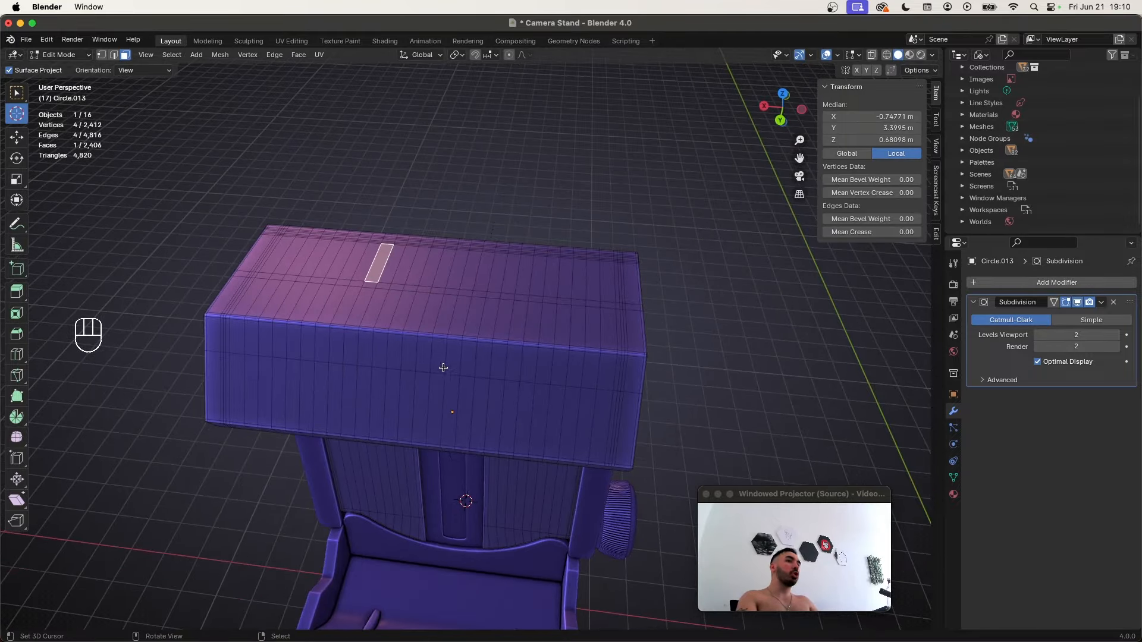
middle_drag(377, 353, 438, 339)
key(2)
alt+click(438, 339)
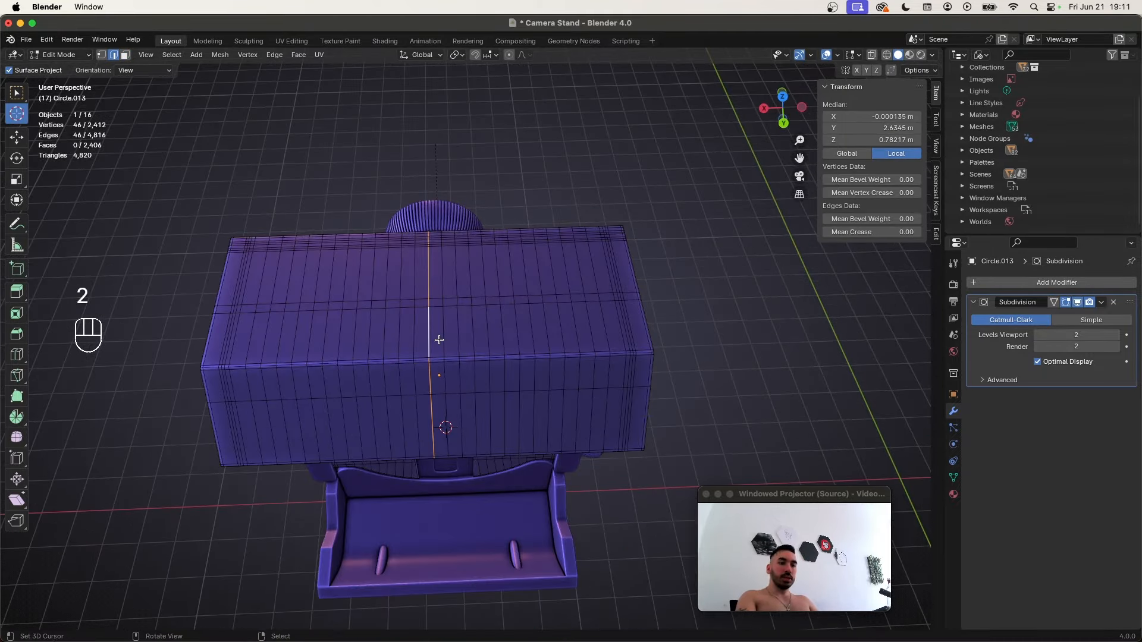
key(KP_7)
key(1)
shift+middle_drag(538, 264, 492, 321)
click(493, 303)
key(shift+s)
click(510, 357)
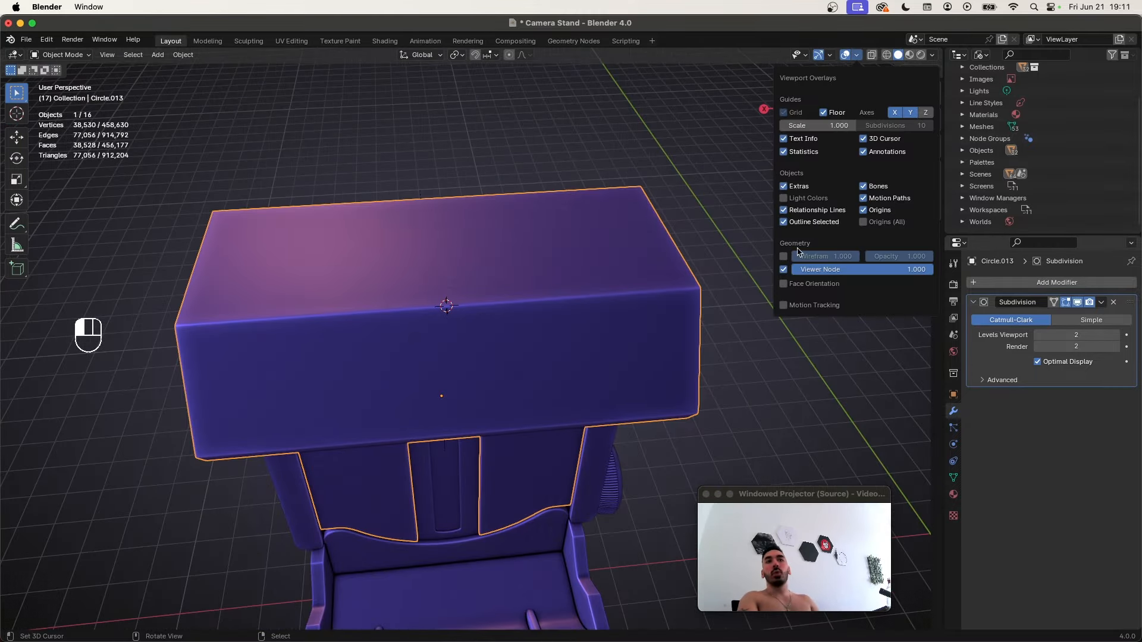
Turn on the wireframe overlay for the viewport geometry
click(784, 257)
middle_drag(452, 279, 448, 327)
key(Tab)
key(Tab)
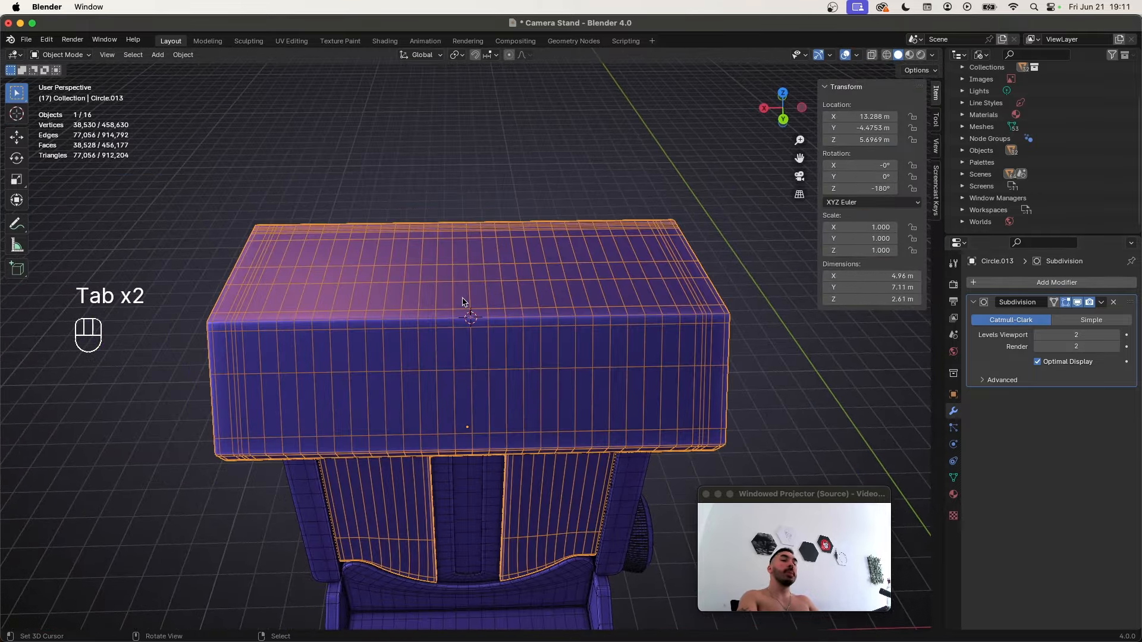
Add a cylinder of 0.5 m radius and 2 m depth at the 3D cursor and shift it to Y 2.88 m
key(shift+a)
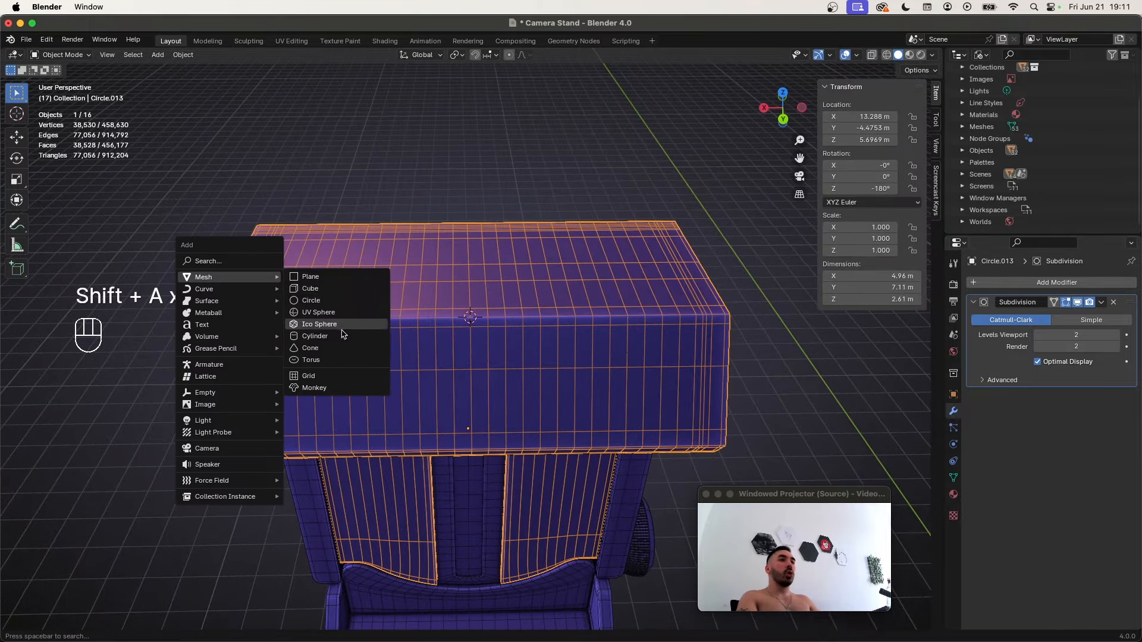
click(324, 336)
middle_drag(382, 332, 159, 493)
drag(159, 493, 124, 494)
drag(124, 494, 127, 494)
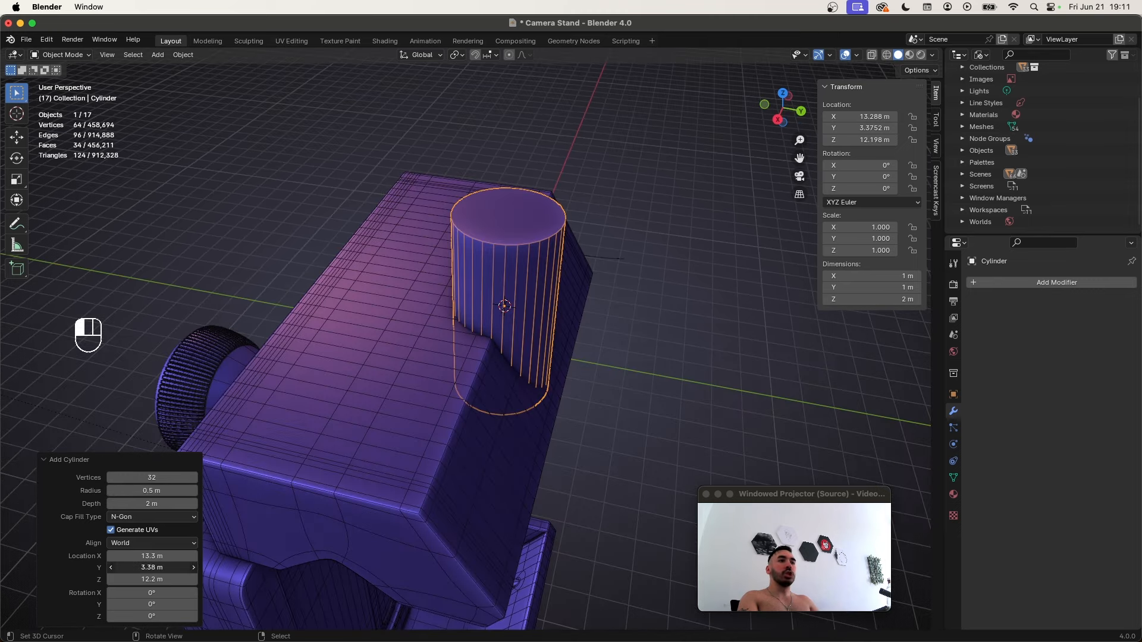
drag(150, 568, 119, 567)
middle_drag(369, 439, 441, 360)
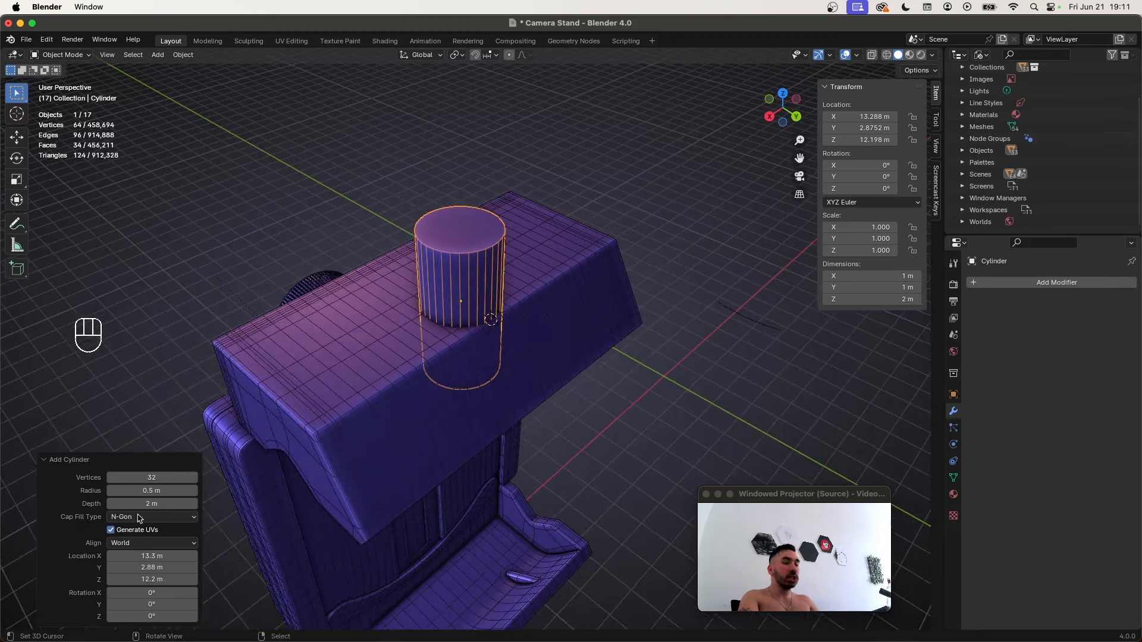
Try moving the cylinder, undo the move and delete the cylinder
middle_drag(390, 393, 412, 402)
key(g)
key(h)
click(461, 430)
key(super+z)
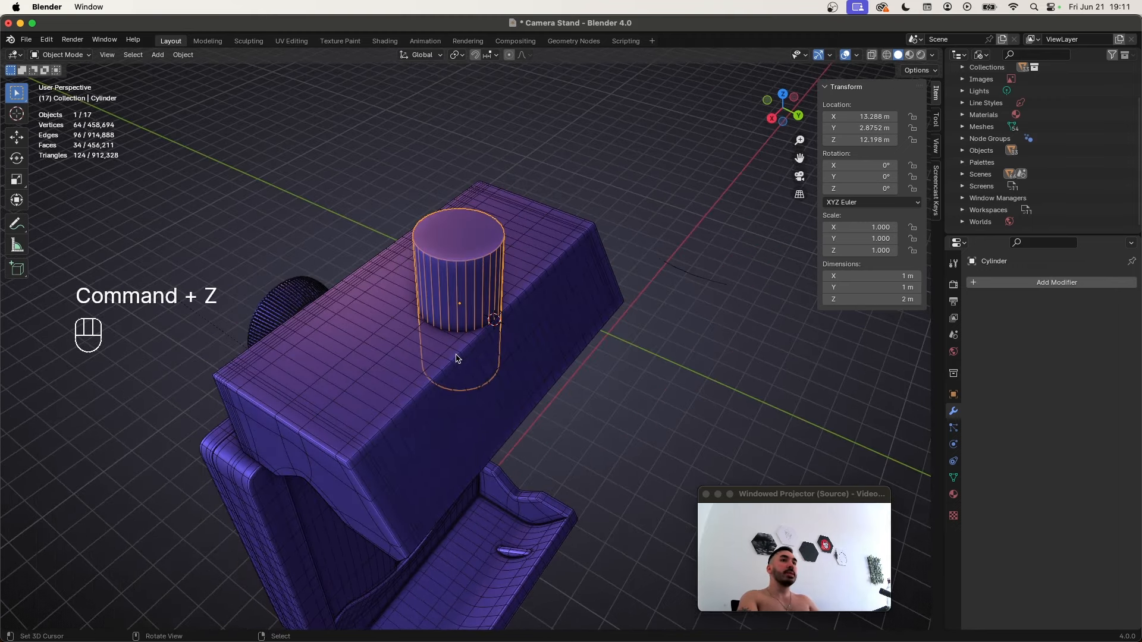
middle_drag(450, 343, 394, 313)
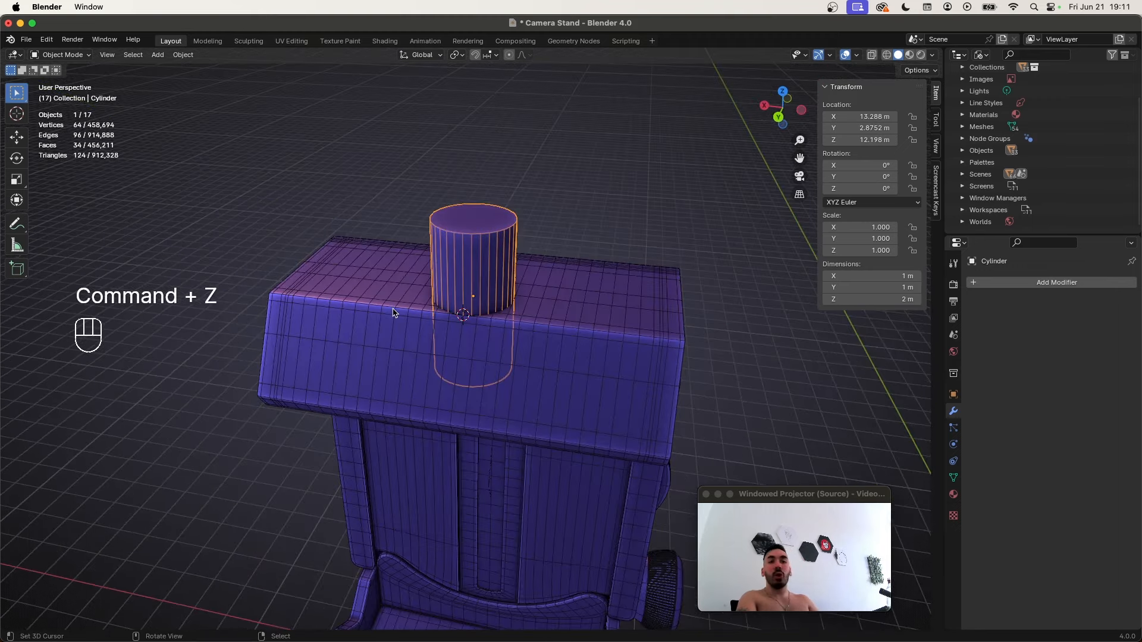
key(x)
click(467, 315)
Add a new 2 m deep cylinder at the 3D cursor, shift it to Y 2.72 m and widen its radius to about 1.06 m
mouse_move(464, 328)
middle_down()
mouse_move(450, 311)
mouse_move(525, 316)
mouse_move(393, 331)
mouse_move(471, 324)
mouse_move(455, 318)
mouse_move(456, 342)
middle_up()
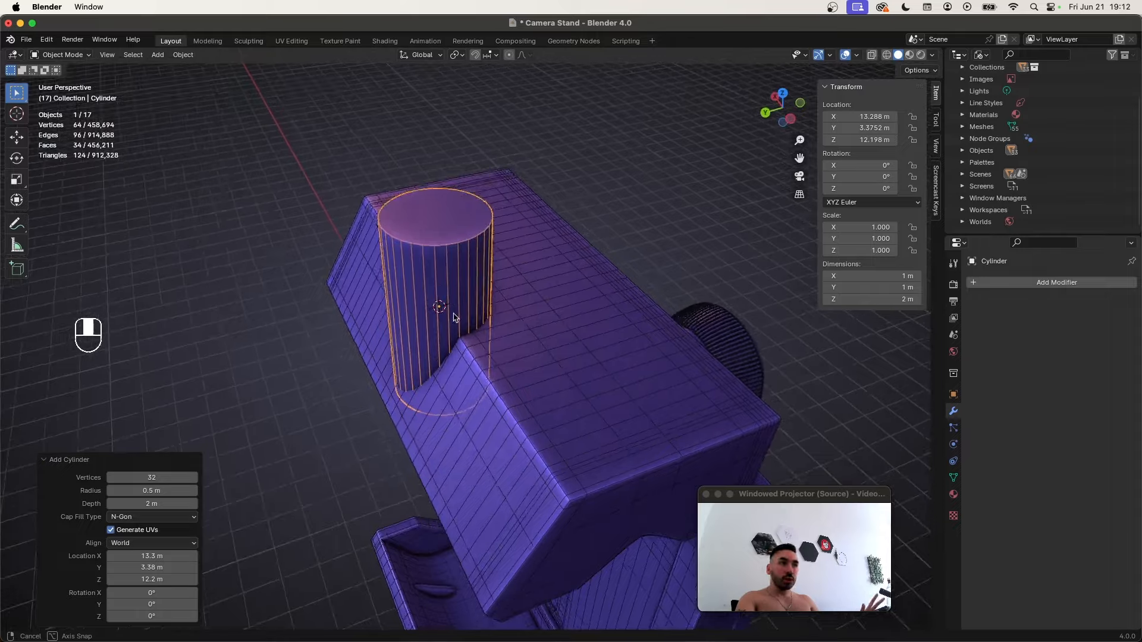
middle_drag(547, 340, 505, 309)
drag(146, 568, 127, 570)
drag(151, 490, 205, 494)
middle_drag(357, 357, 374, 339)
Set the cylinder's radius to 1 m and its vertex count to 36
click(160, 495)
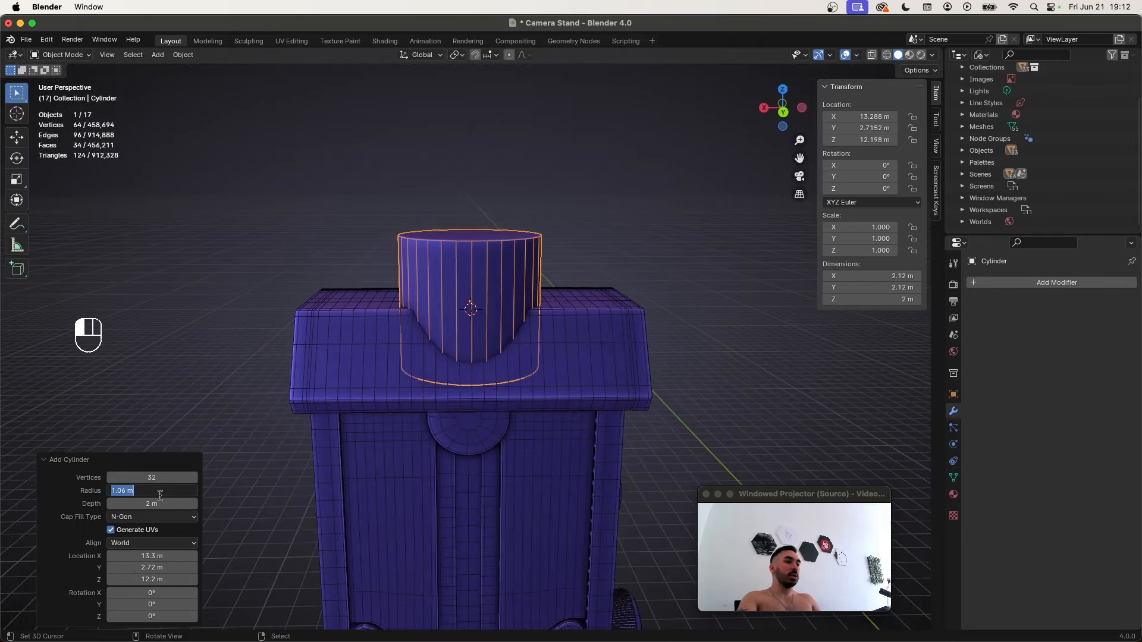
text(1)
key(Return)
middle_drag(395, 433, 452, 405)
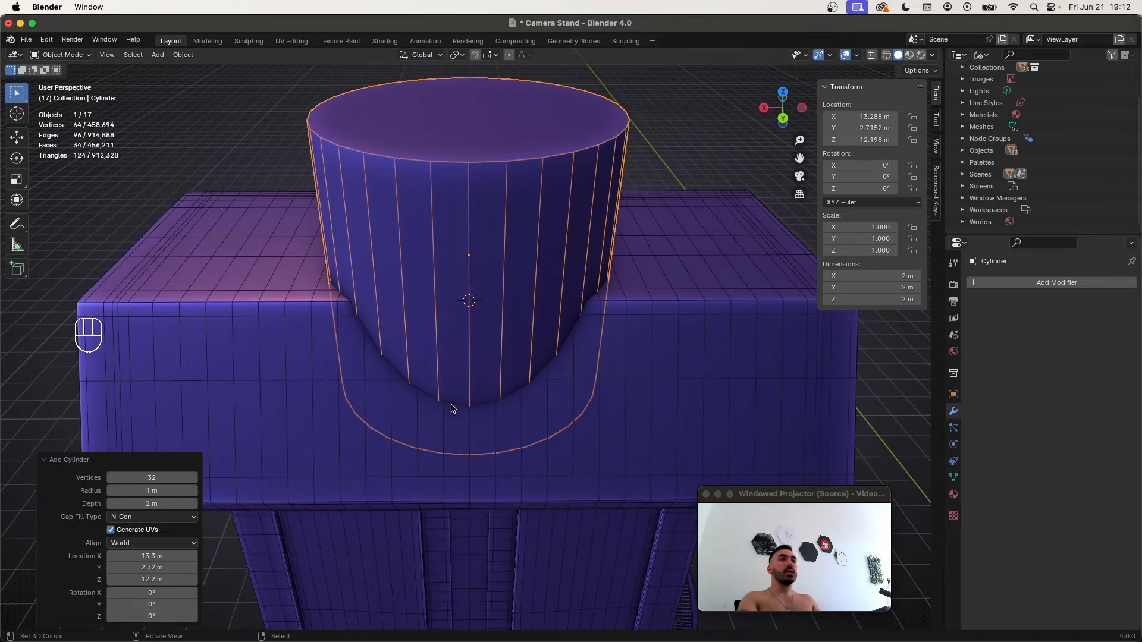
click(186, 481)
text(40)
key(Return)
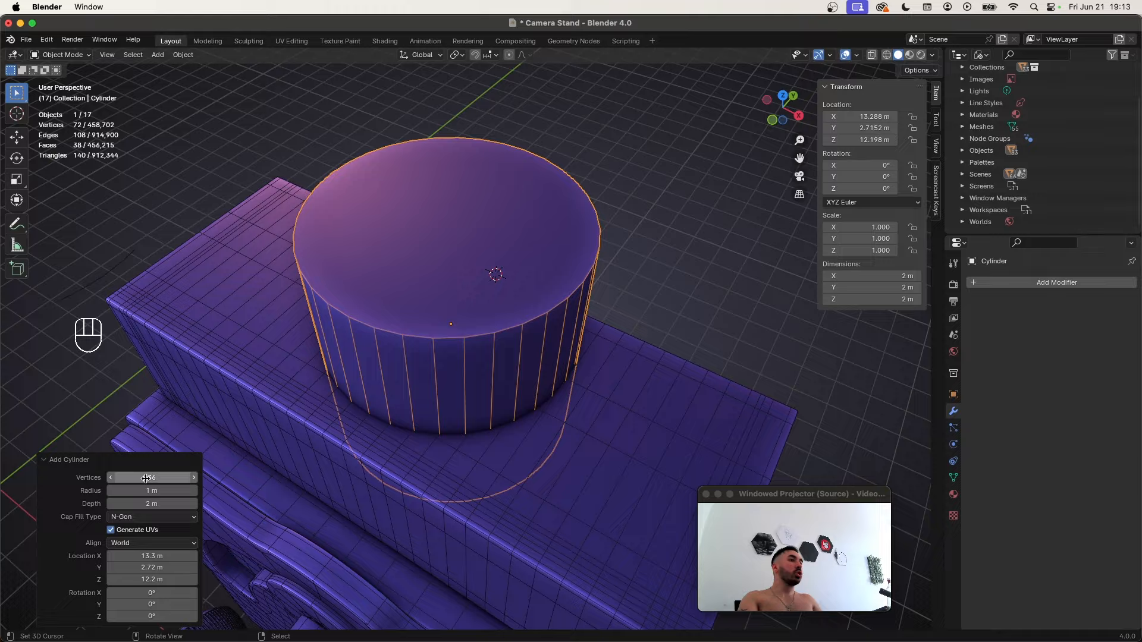
Duplicate the cylinder together with the top holder block and place the copies beside the stand
middle_drag(491, 429, 421, 394)
scroll(420, 395, down, 5)
shift+click(452, 336)
key(shift+d)
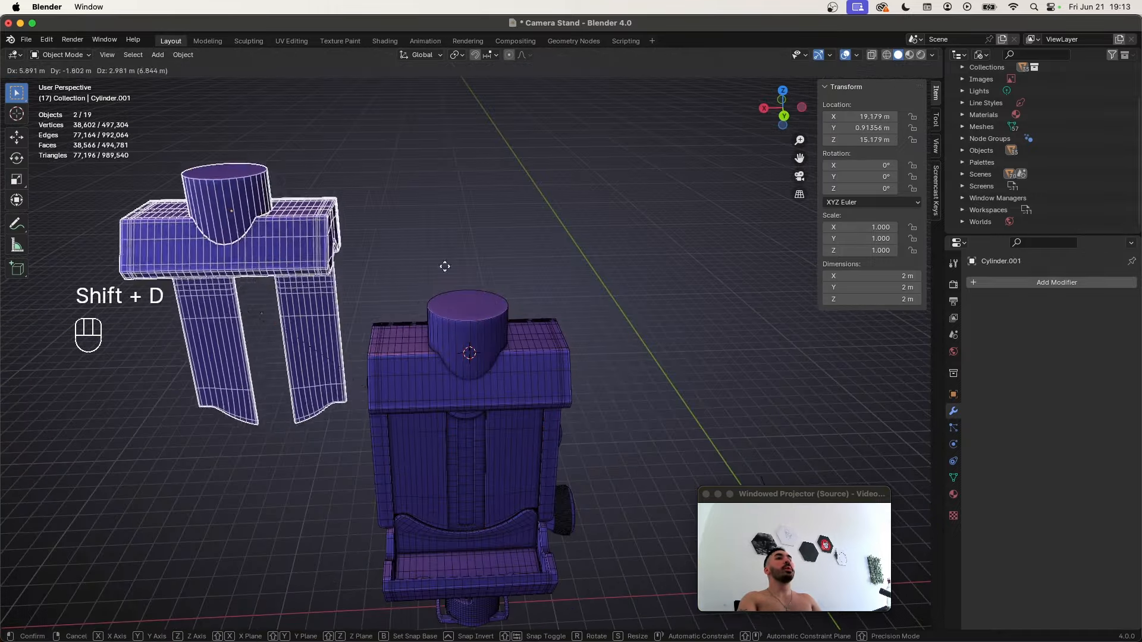
right_click(331, 204)
Replace the top holder block's Subdivision modifier with a Boolean Difference modifier that uses the cylinder as the cutting object
scroll(330, 204, up, 4)
click(625, 393)
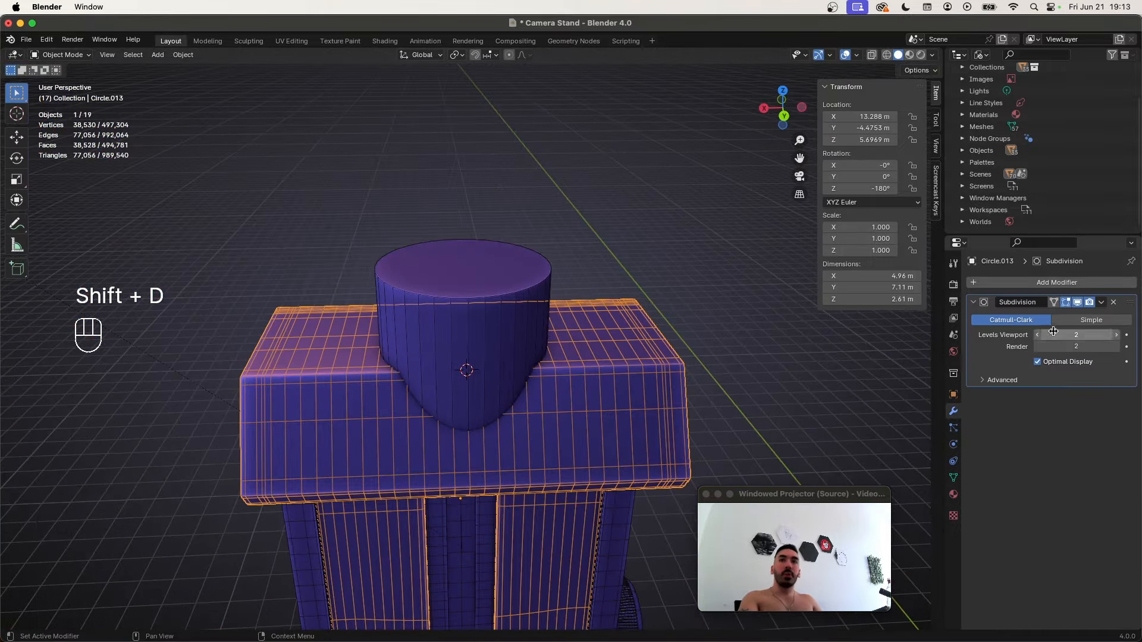
click(1114, 303)
click(1056, 283)
mouse_move(990, 329)
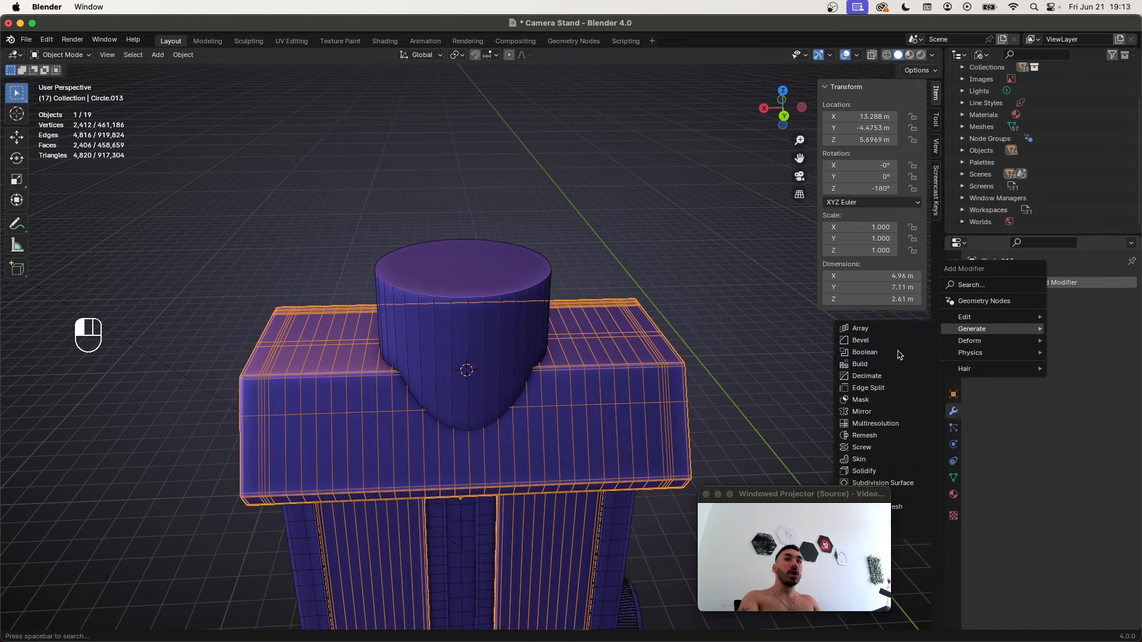
click(874, 357)
click(1113, 350)
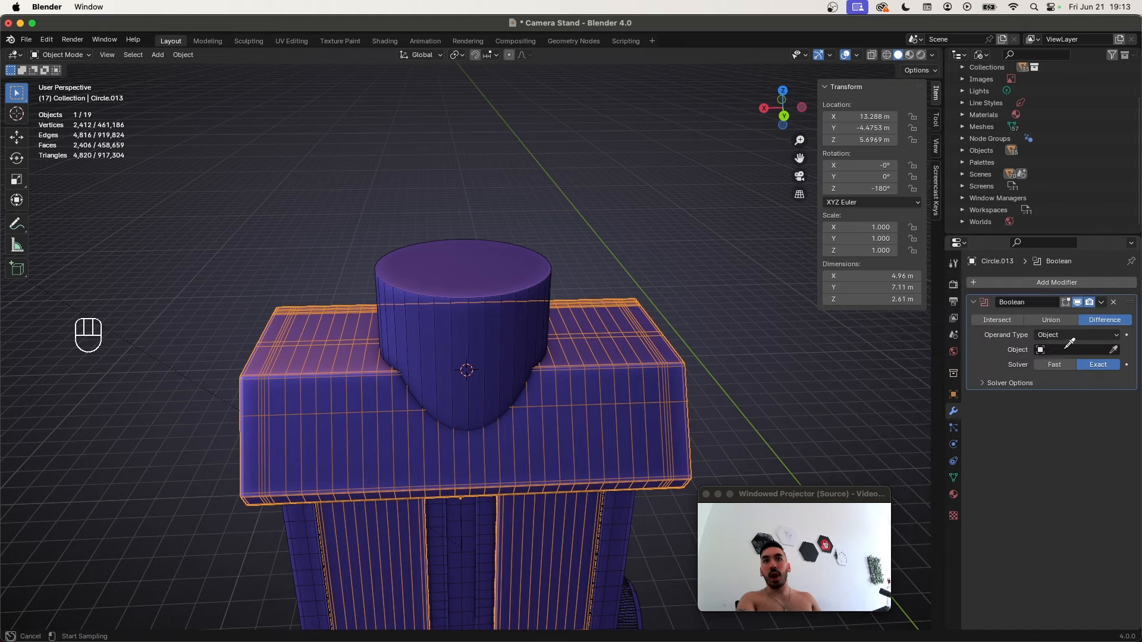
click(497, 304)
Select the lower end ring of the cutting cylinder in edit mode
middle_drag(497, 304, 618, 356)
mouse_move(467, 443)
middle_down()
mouse_move(420, 412)
mouse_move(455, 446)
middle_up()
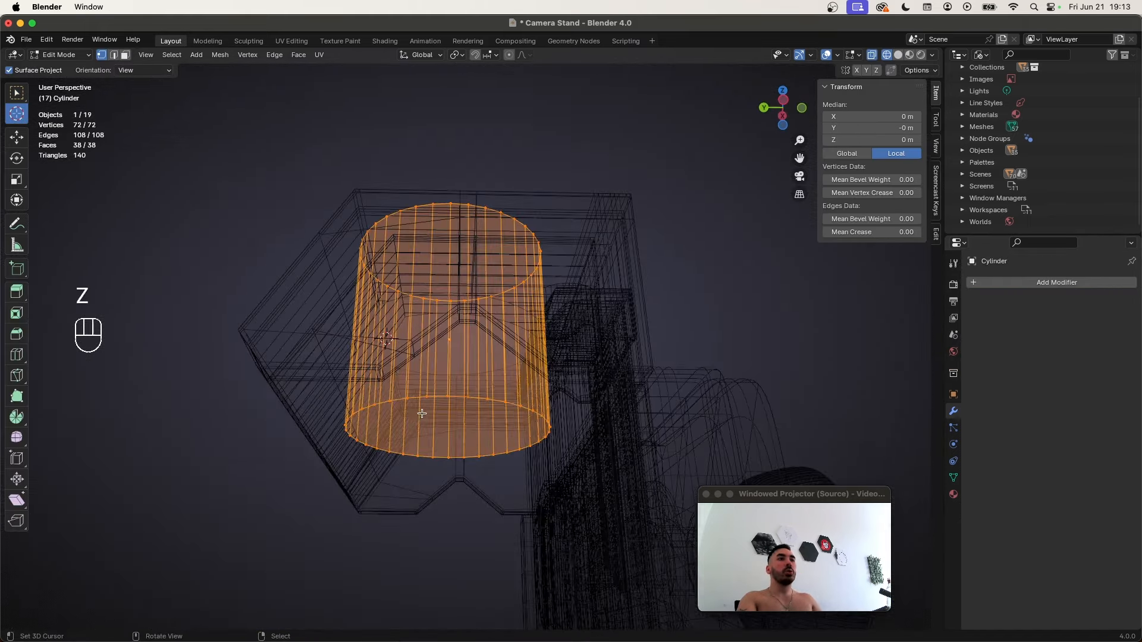
key(1)
alt+click(426, 434)
alt+click(451, 438)
key(3)
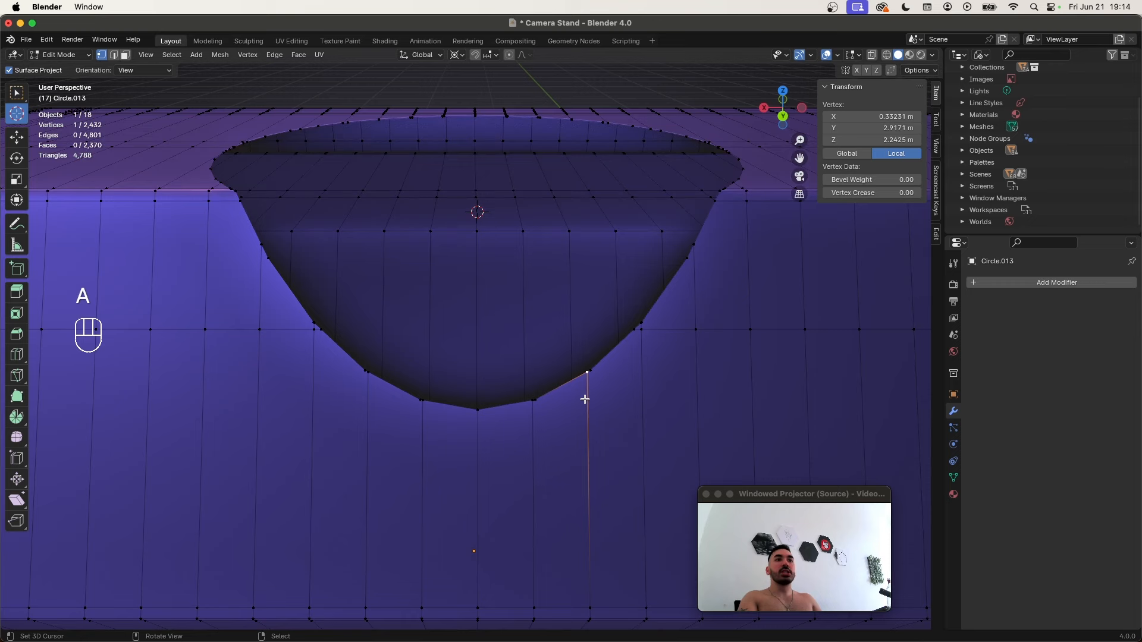
Slide the stray vertices on the front part of the hole's rim along their edges
key(g)
key(g)
click(574, 387)
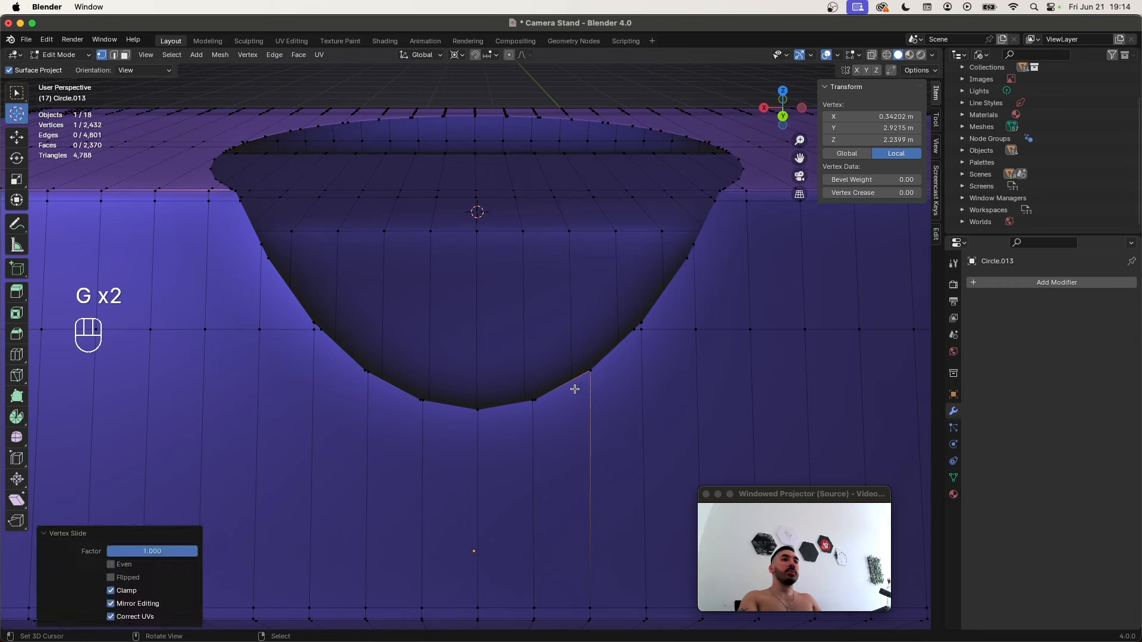
key(g)
key(g)
click(440, 410)
key(g)
Add two loop cuts lengthwise along the holder block's upper face, passing through the hole area
key(super+r)
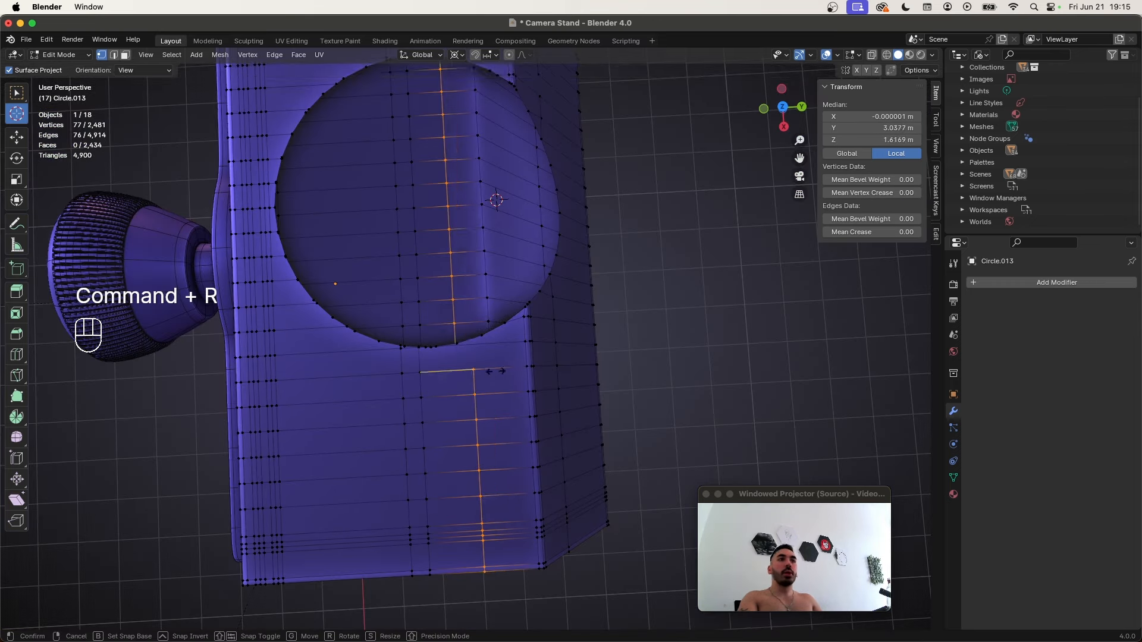
click(510, 370)
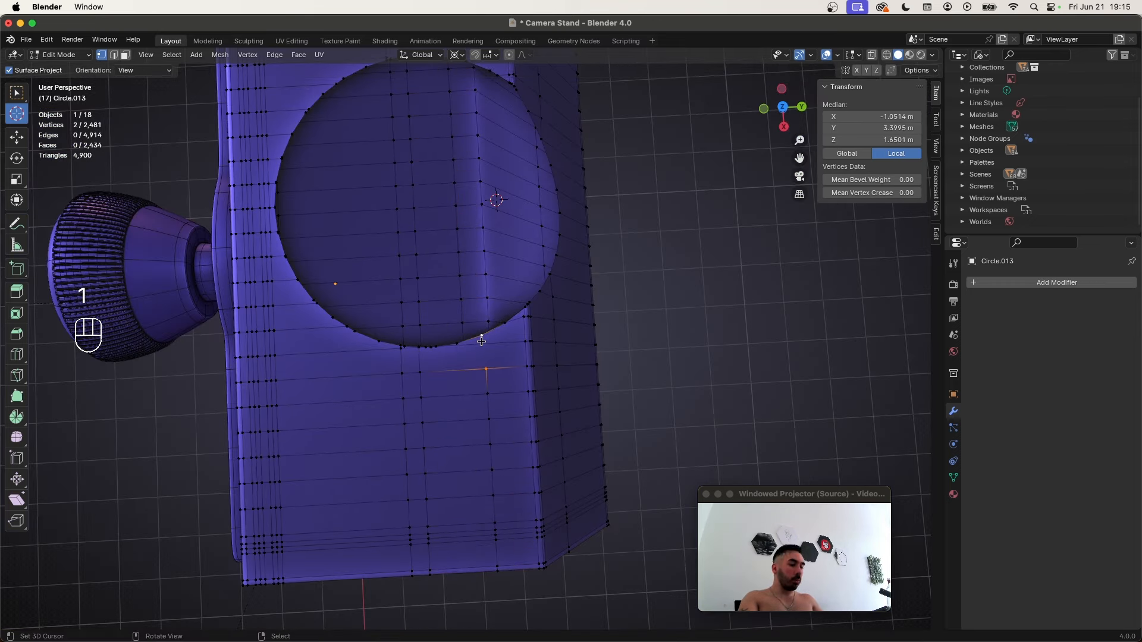
key(super+r)
click(463, 382)
Connect a vertex on the hole's rim to the adjacent vertex of the new edge loop
click(461, 362)
shift+click(458, 360)
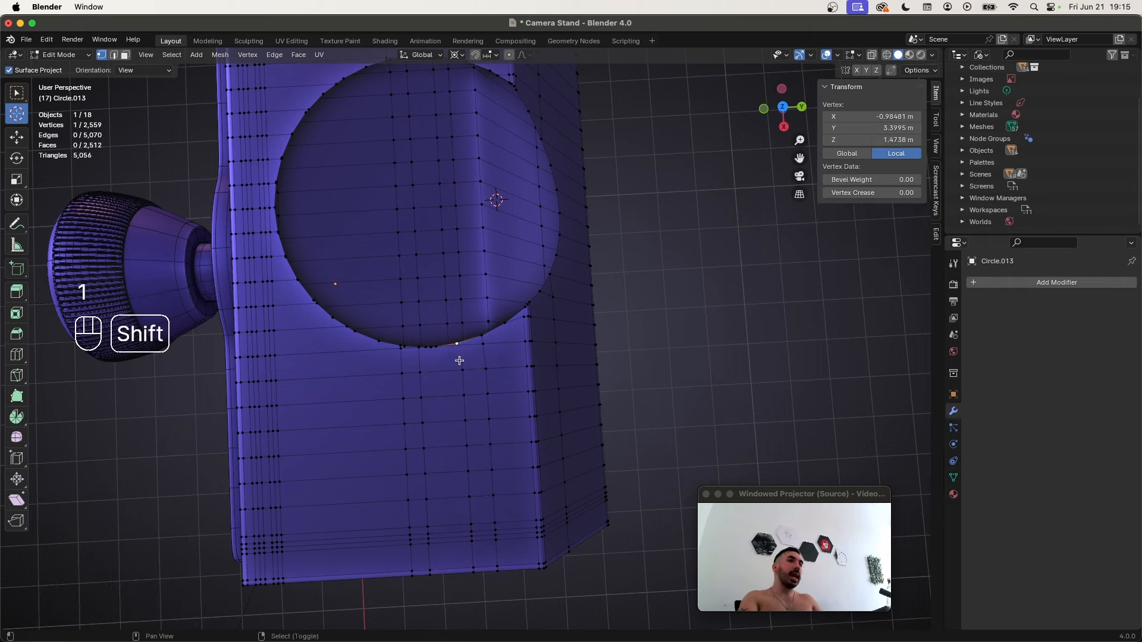
key(j)
Extrude the hole's rim loop in place and flatten it by scaling to 0 along Z
key(e)
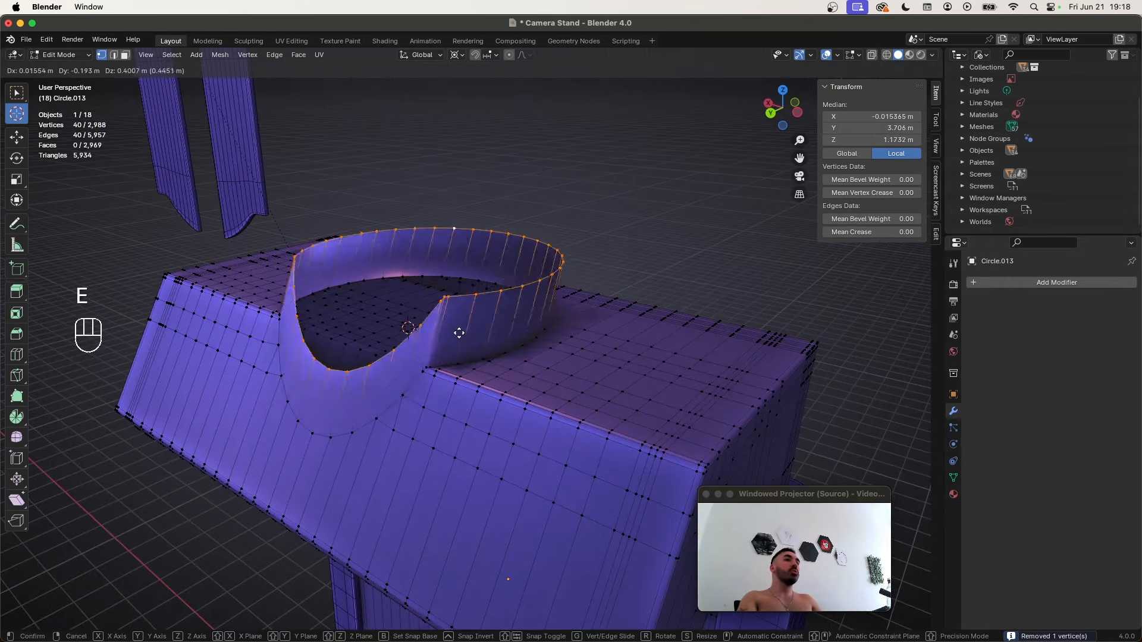
right_click(475, 369)
key(s)
key(z)
key(0)
key(Return)
Raise the flattened rim loop along Z above the holder block
key(g)
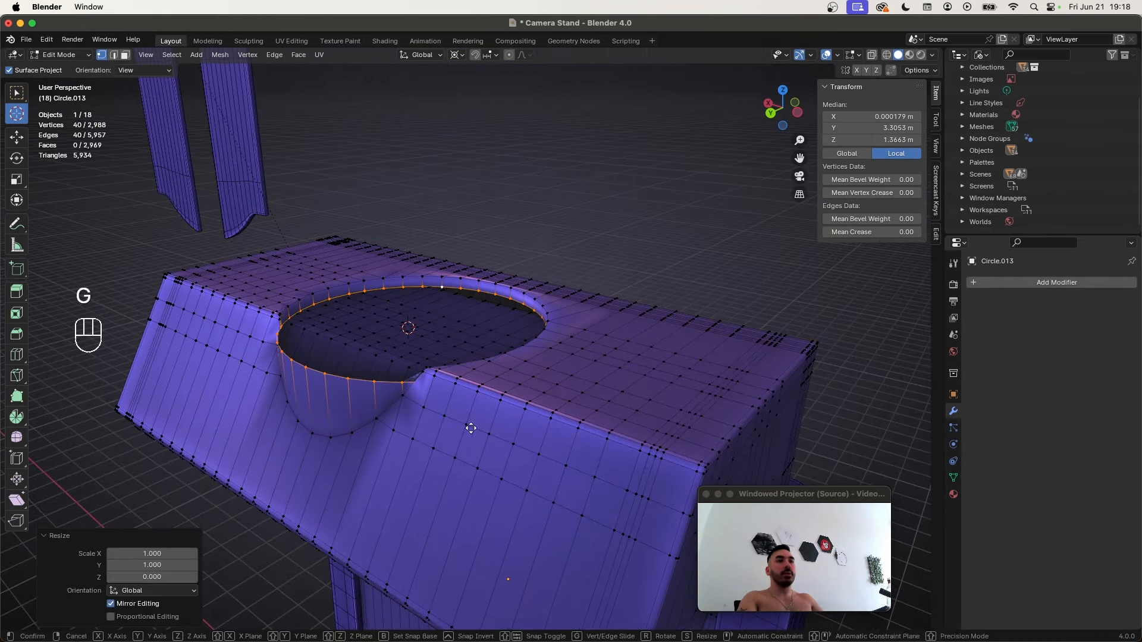
key(z)
key(shift+s)
key(super+z)
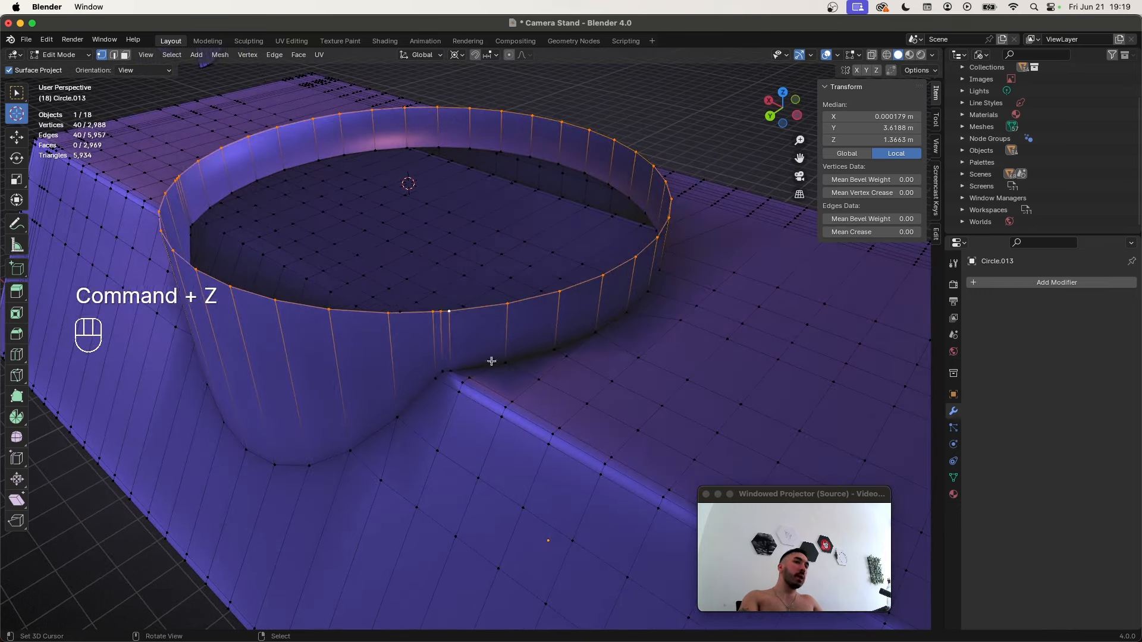
Delete the raised rim loop's vertices and select the short edges where the hole's rim meets the block's upper corner
key(x)
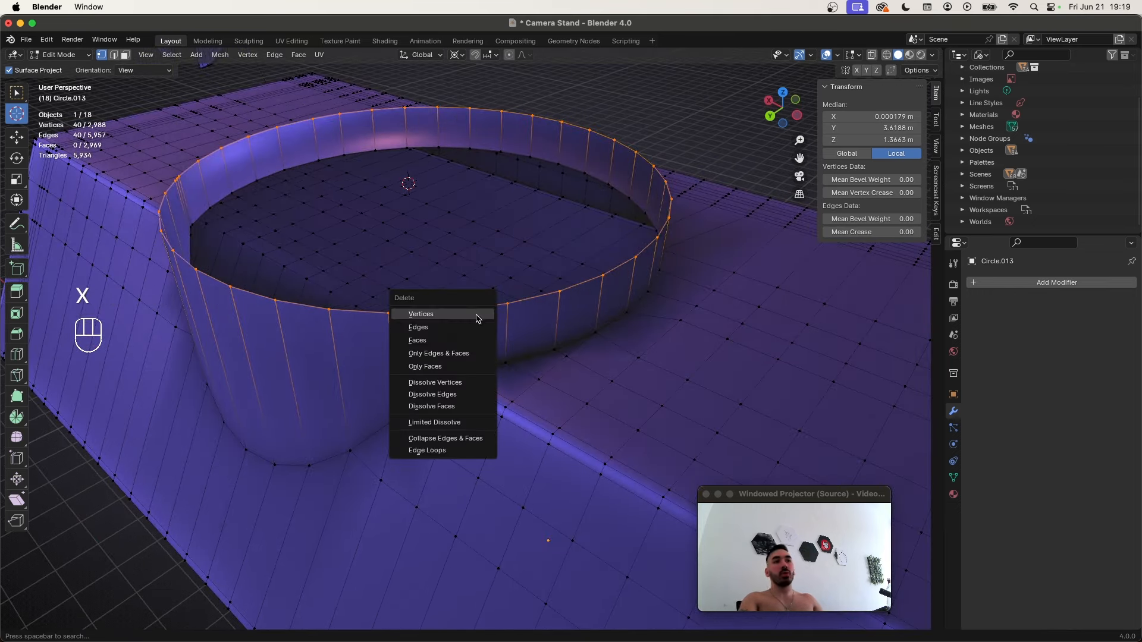
click(550, 266)
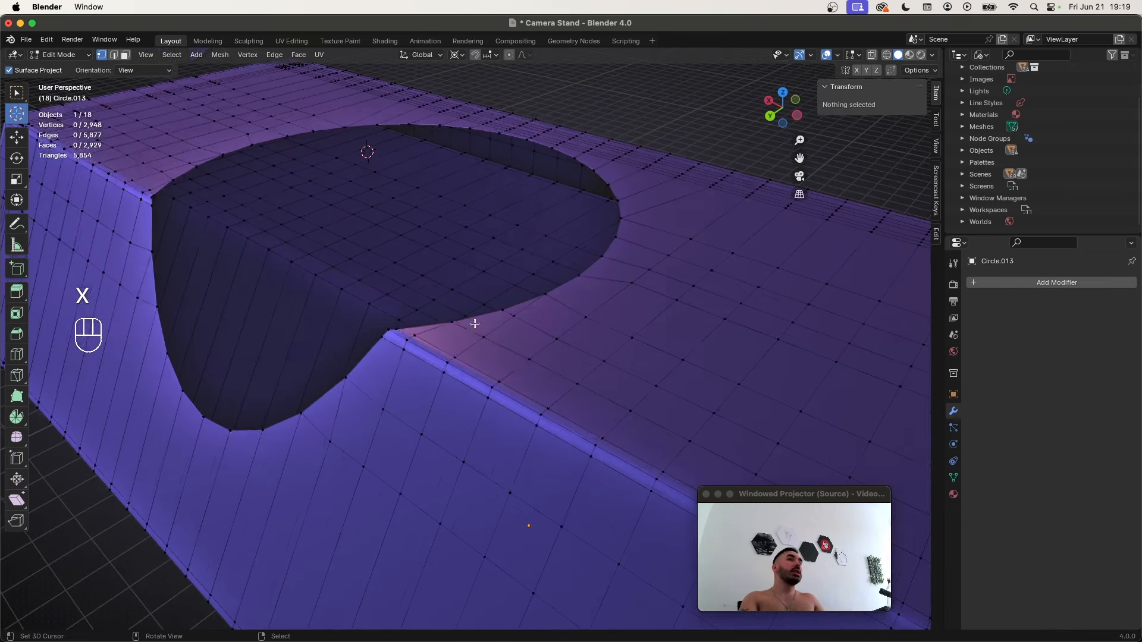
key(2)
shift+click(529, 395)
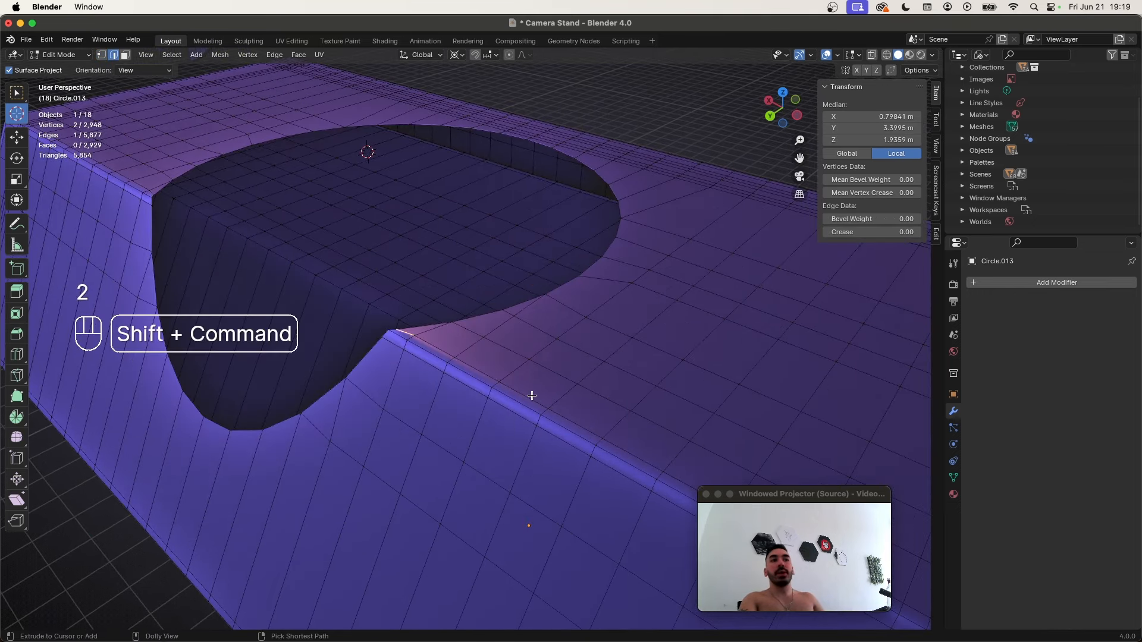
shift+click(512, 411)
ctrl+shift+click(406, 358)
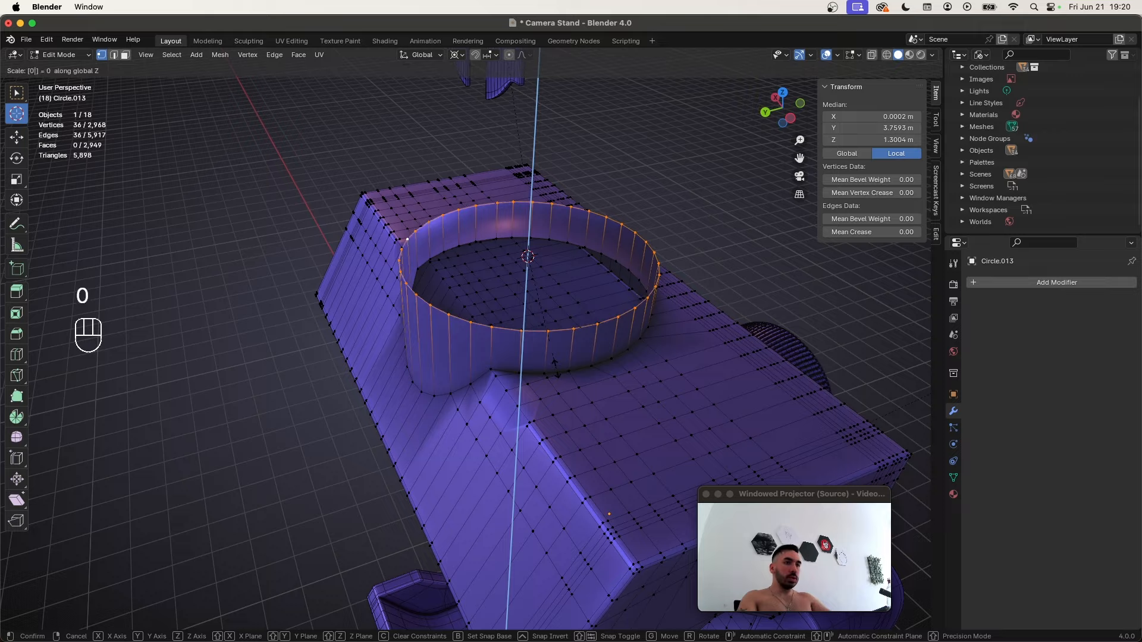
Select the edge loop where the raised ring meets the holder block
key(Tab)
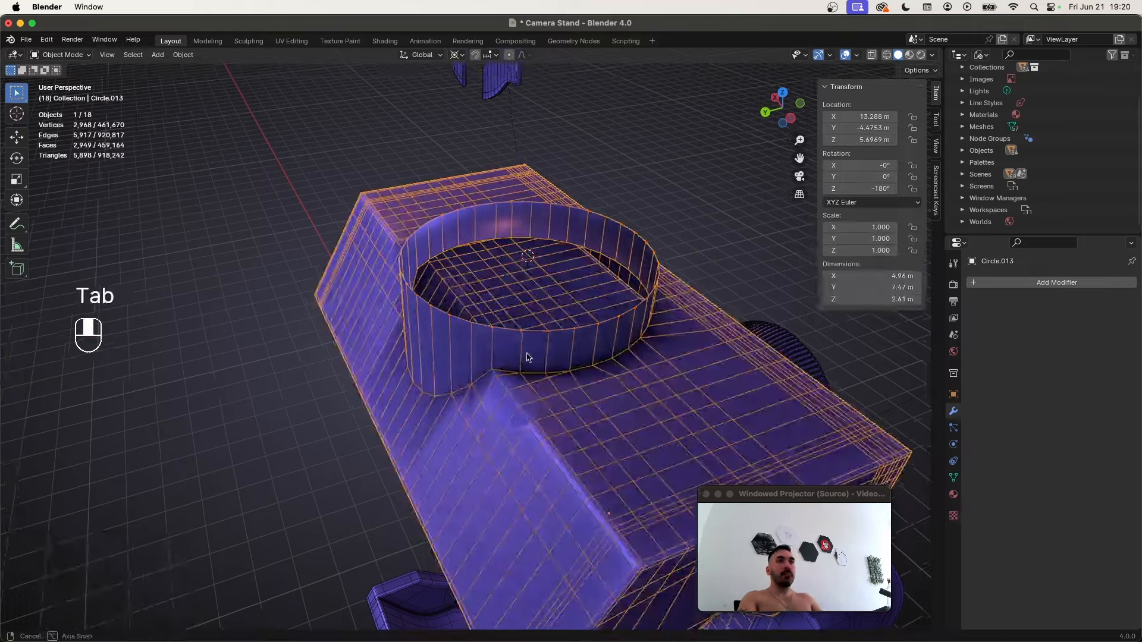
key(Tab)
key(2)
shift+middle_drag(571, 344, 526, 374)
middle_drag(400, 380, 458, 352)
scroll(406, 420, up, 3)
key(2)
key(super+z)
alt+shift+click(405, 420)
middle_drag(405, 420, 454, 410)
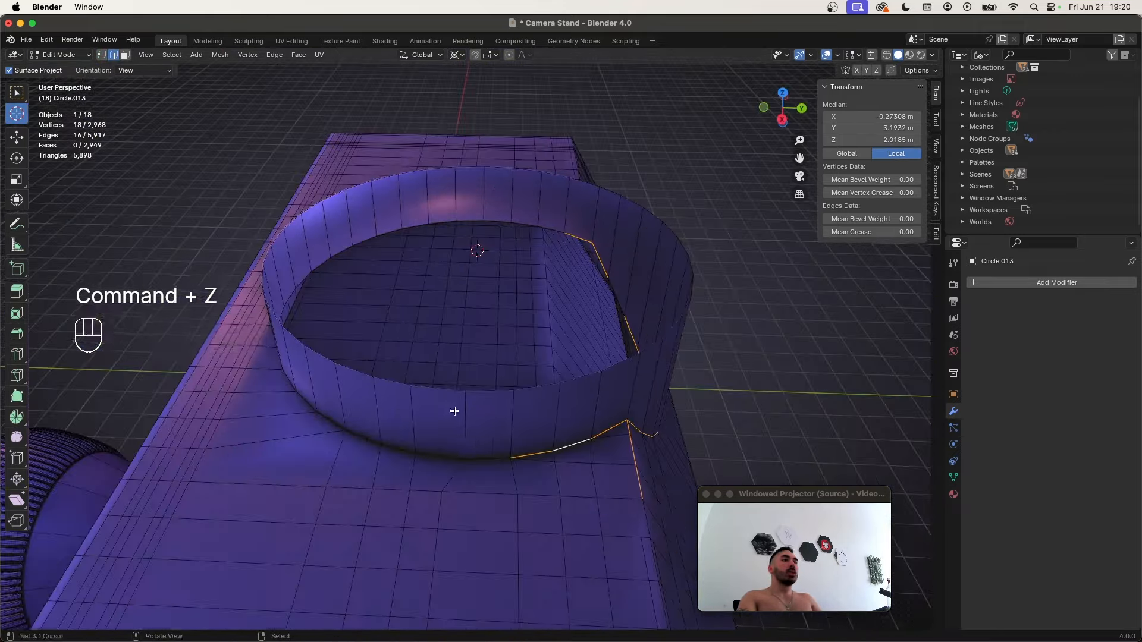
middle_drag(327, 414, 497, 414)
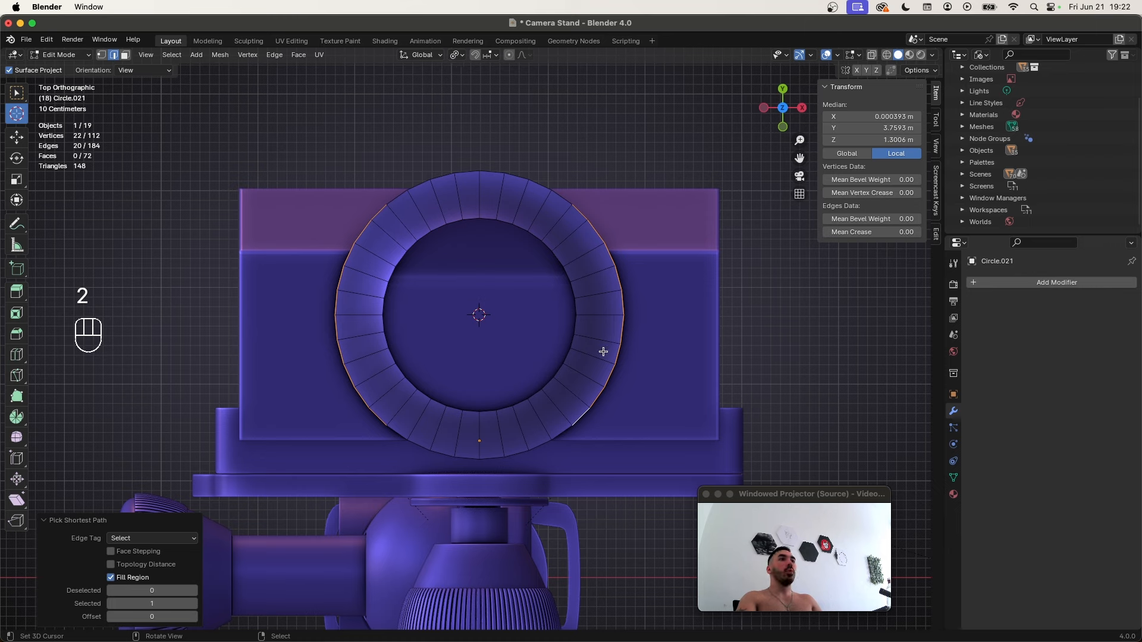
Straighten the ring's two outer side arcs by scaling them to 0 along X
key(s)
key(x)
key(0)
click(602, 352)
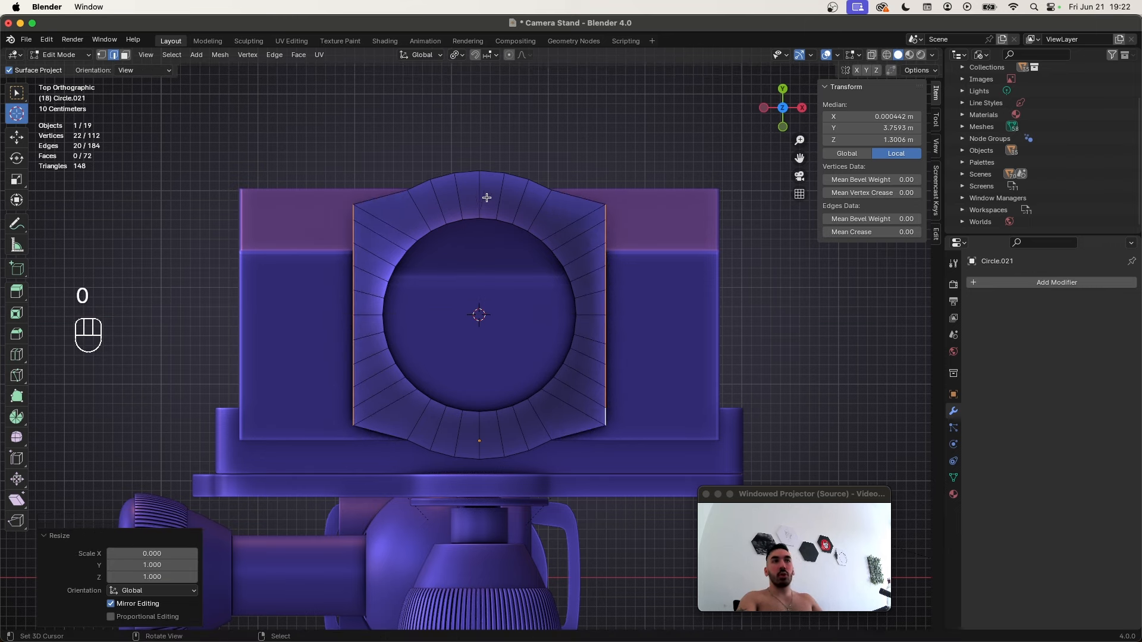
Select the ring's front and back outer arcs and straighten them by scaling to 0 along Y
shift+middle_drag(487, 198, 490, 225)
key(2)
right_click(386, 221)
ctrl+right_click(581, 223)
shift+right_click(548, 450)
key(super+z)
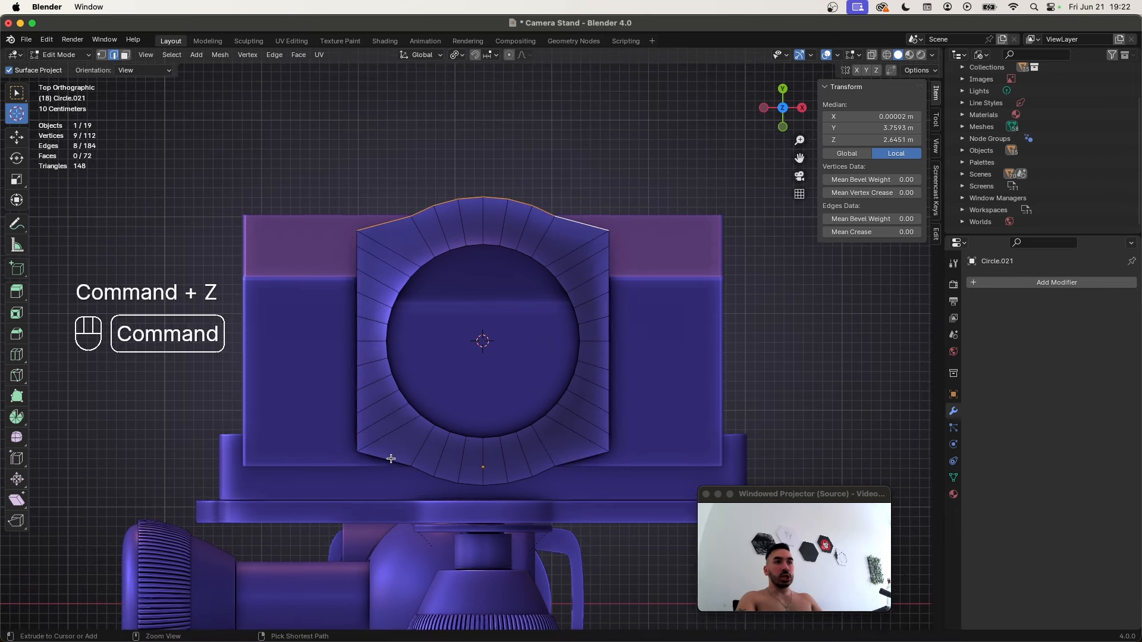
shift+right_click(389, 459)
shift+super+right_click(583, 460)
key(s)
key(y)
key(0)
click(588, 454)
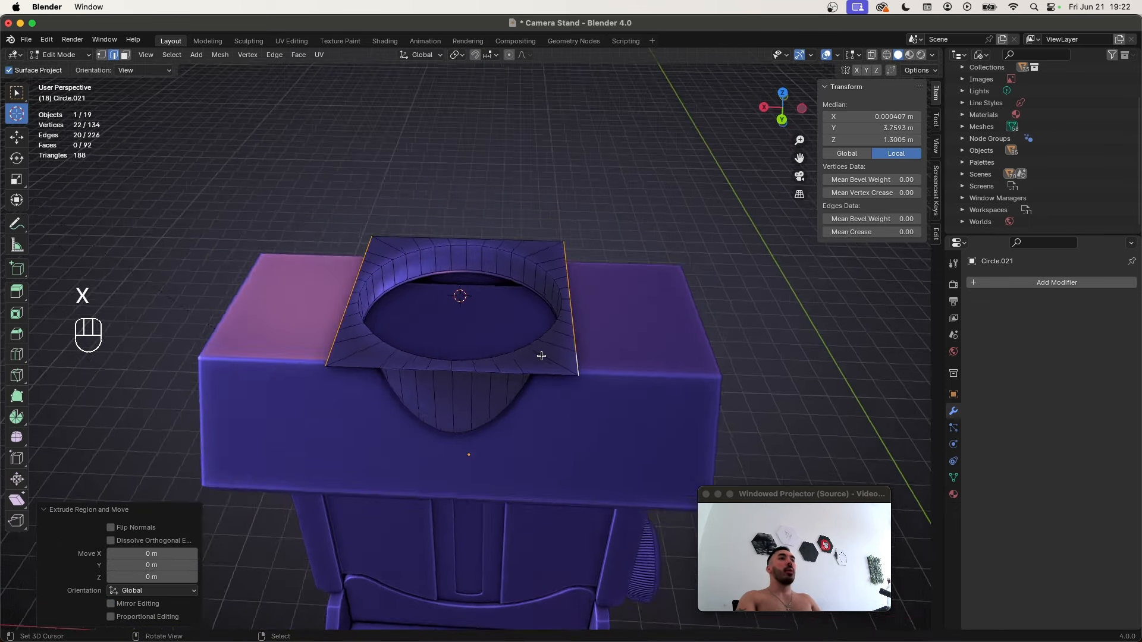
Scale the extruded side edges of the square plate along X and snap the 3D cursor to its raised outer loop
key(s)
key(x)
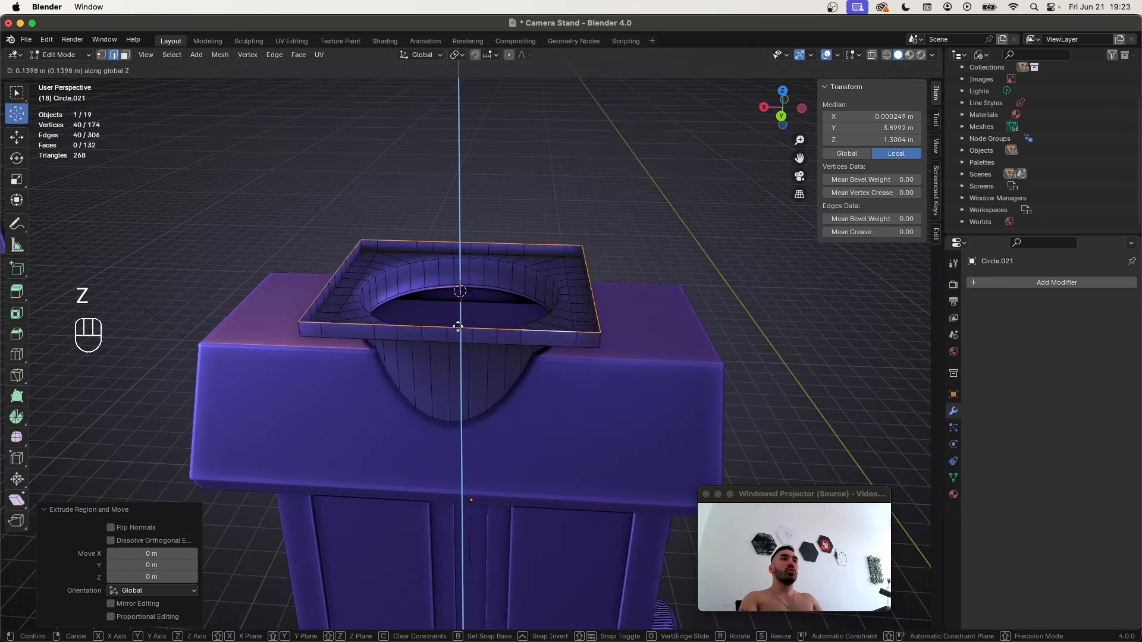
key(shift+s)
click(382, 326)
Select the hole's upper rim loop and set the transform pivot point to 3D Cursor
alt+click(455, 263)
alt+click(464, 261)
click(456, 55)
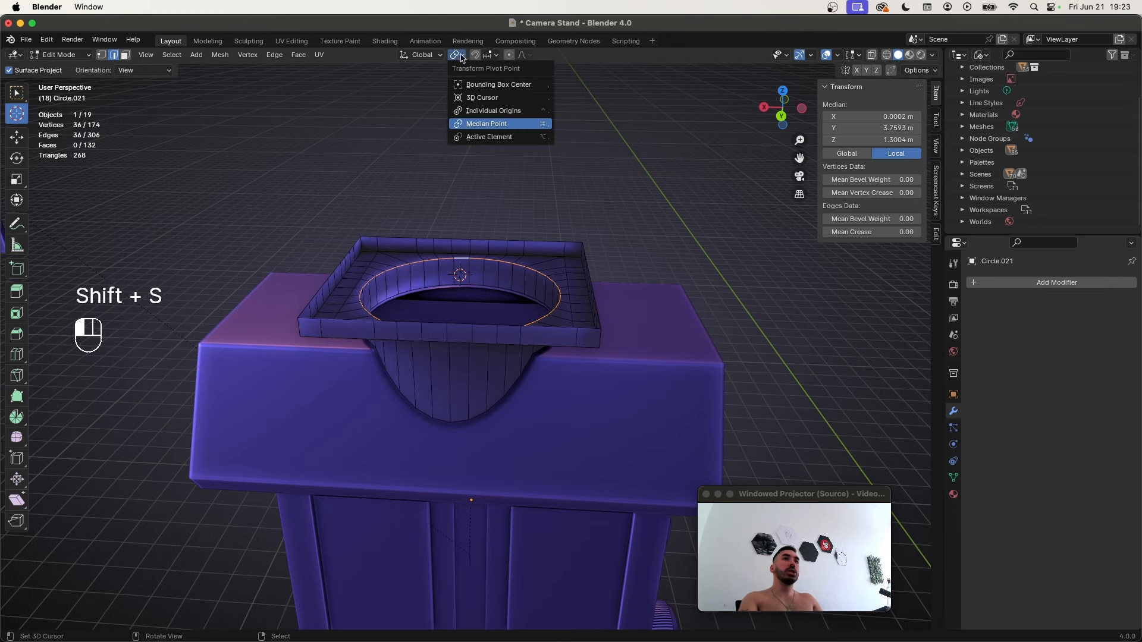
click(487, 87)
Try to duplicate the hole's rim loop in place and move the copy to cursor height by scaling to 0 along Z
key(1)
key(shift+d)
right_click(529, 245)
key(s)
key(z)
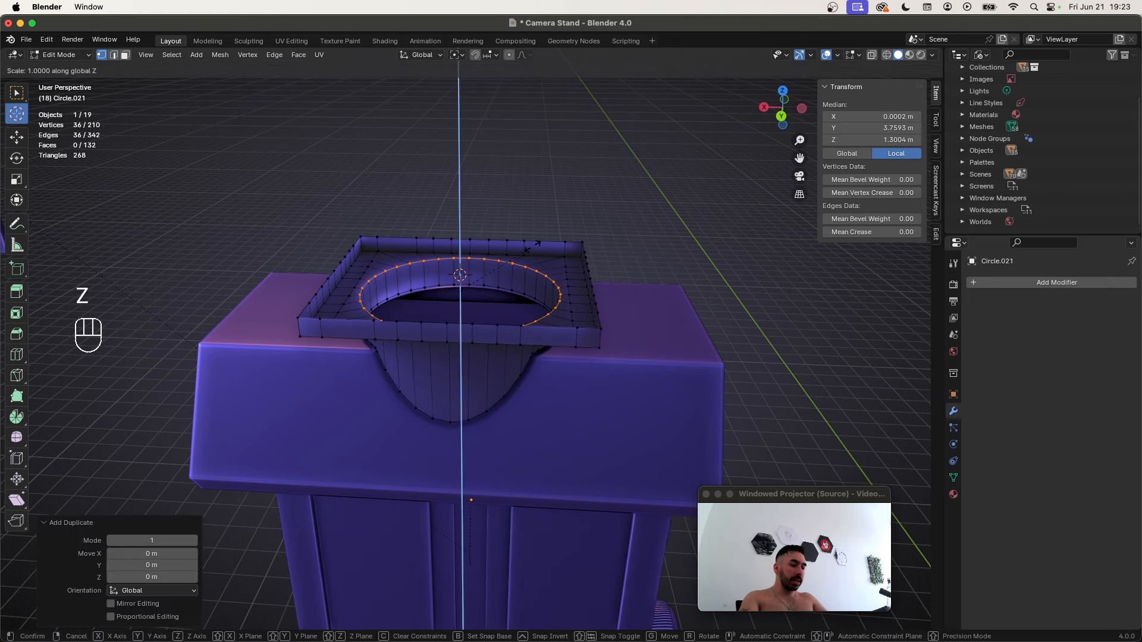
key(0)
click(531, 246)
Raise the plate's outer square loop along Z and snap the 3D cursor to it
alt+right_click(470, 242)
key(shift+s)
alt+right_click(500, 255)
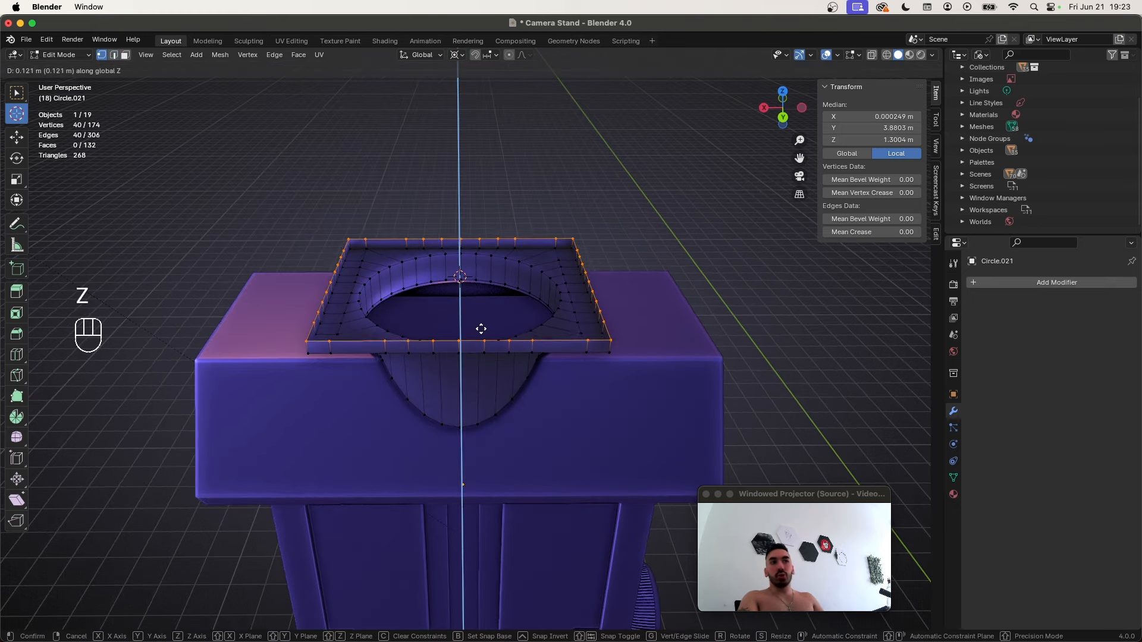
click(480, 321)
middle_drag(479, 321, 463, 311)
key(shift+s)
click(463, 311)
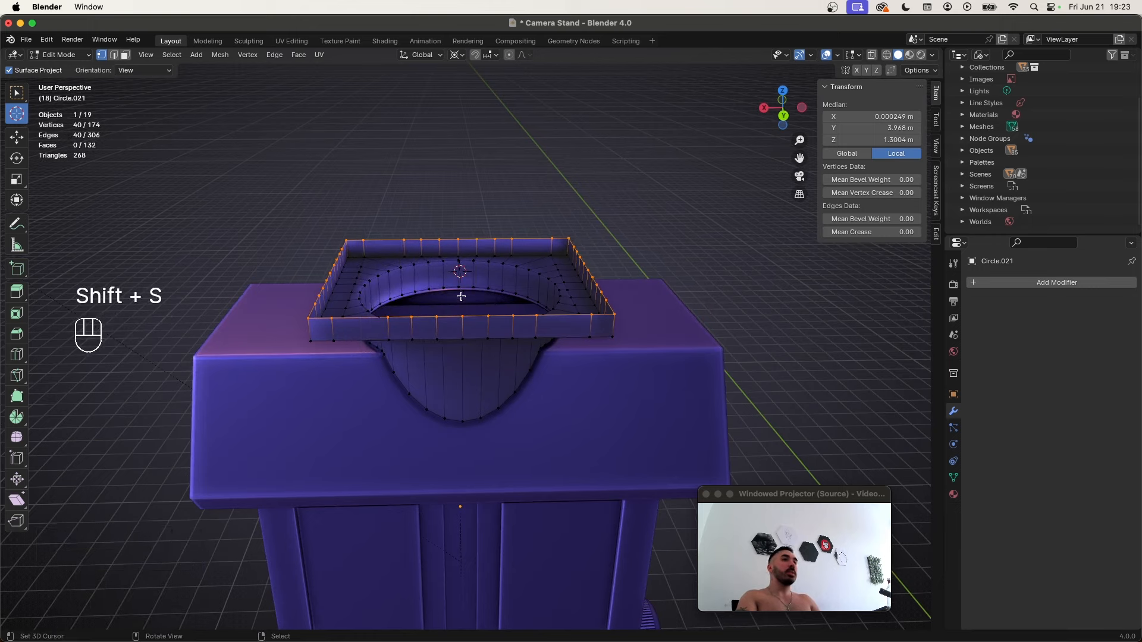
Duplicate the hole's rim loop and bring the copy level with the raised outer loop by scaling to 0 along Z
alt+right_click(486, 264)
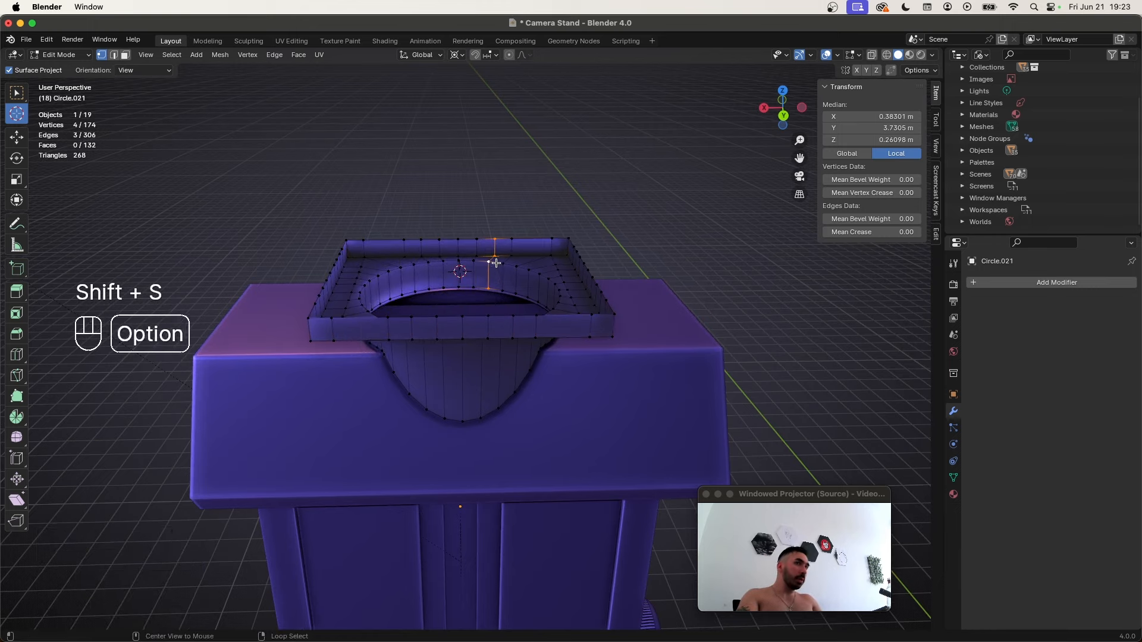
key(shift+d)
right_click(472, 258)
key(s)
key(z)
key(0)
click(471, 258)
Try to duplicate the plate's two side strips of faces and lift the copies to cursor height by scaling to 0 along Z
middle_drag(471, 258, 455, 304)
key(2)
key(3)
right_click(350, 233)
shift+super+right_click(334, 411)
shift+right_click(584, 413)
shift+super+right_click(581, 234)
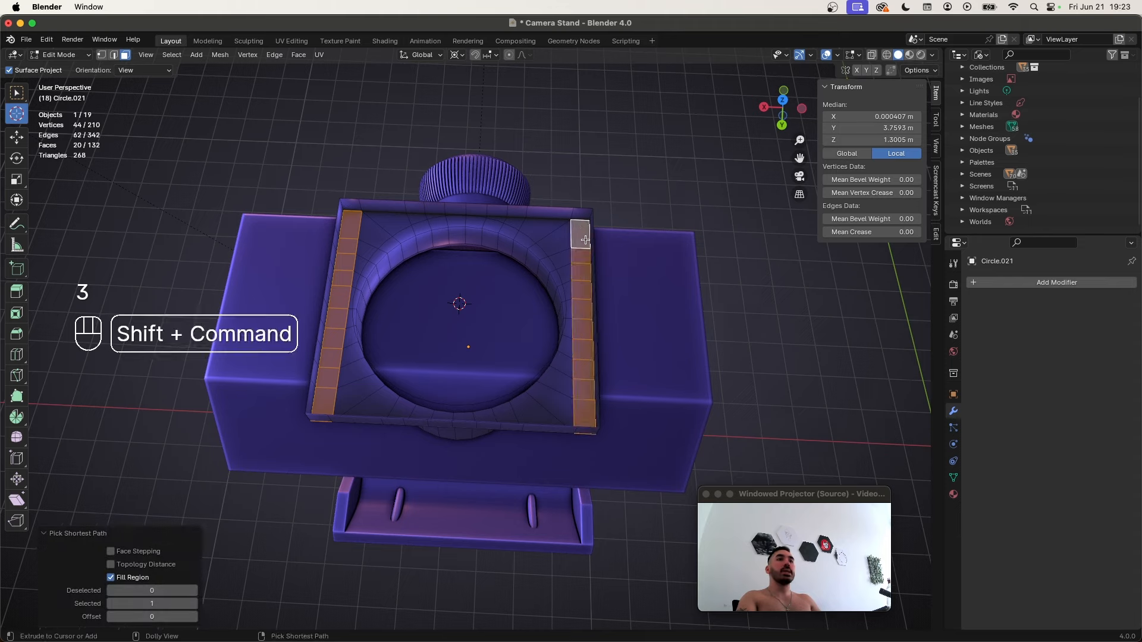
middle_drag(618, 309, 623, 278)
key(shift+d)
right_click(623, 262)
key(s)
key(z)
key(0)
click(571, 263)
middle_drag(491, 268, 427, 247)
key(a)
key(a)
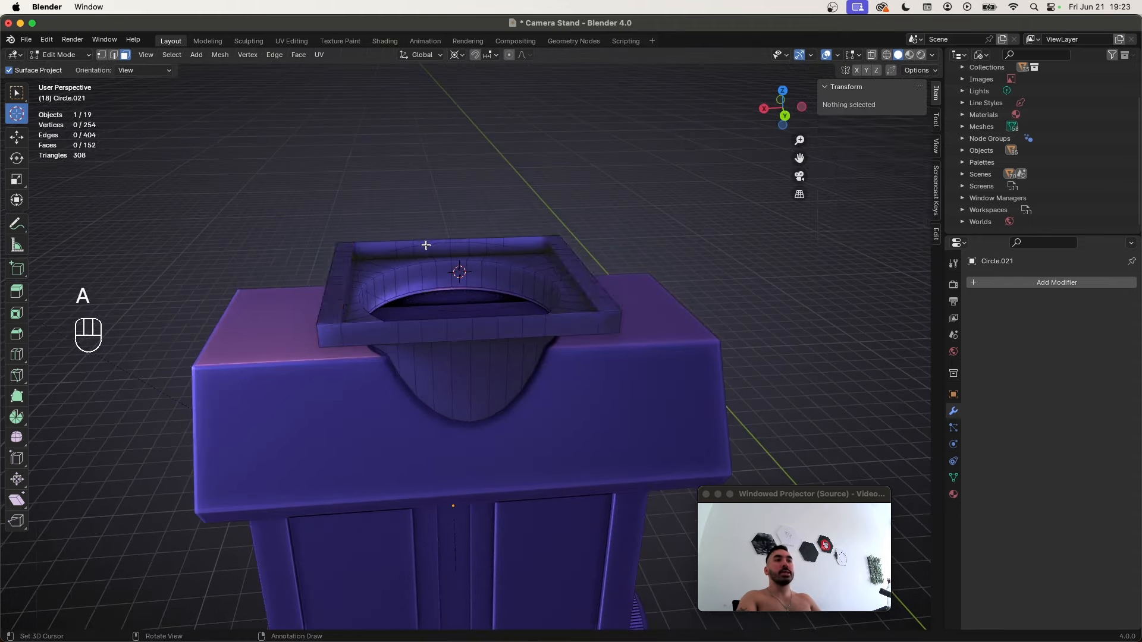
Duplicate all of the plate's flat faces around the hole and scale the copy to the 3D cursor's height
key(shift+w)
shift+super+right_click(590, 335)
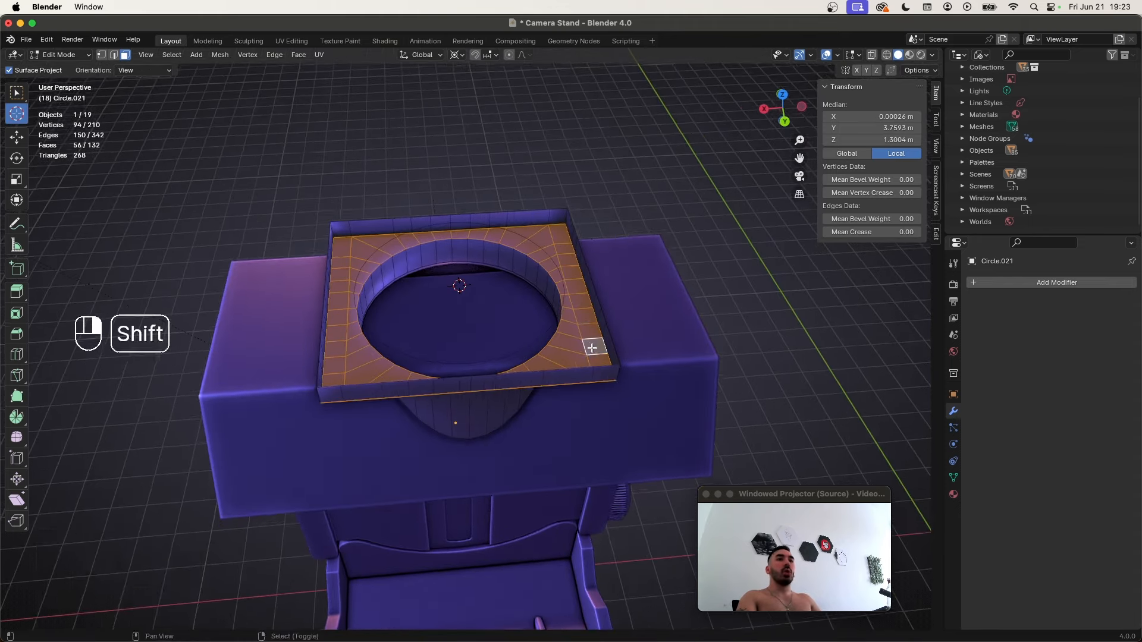
middle_drag(592, 347, 563, 280)
key(shift+d)
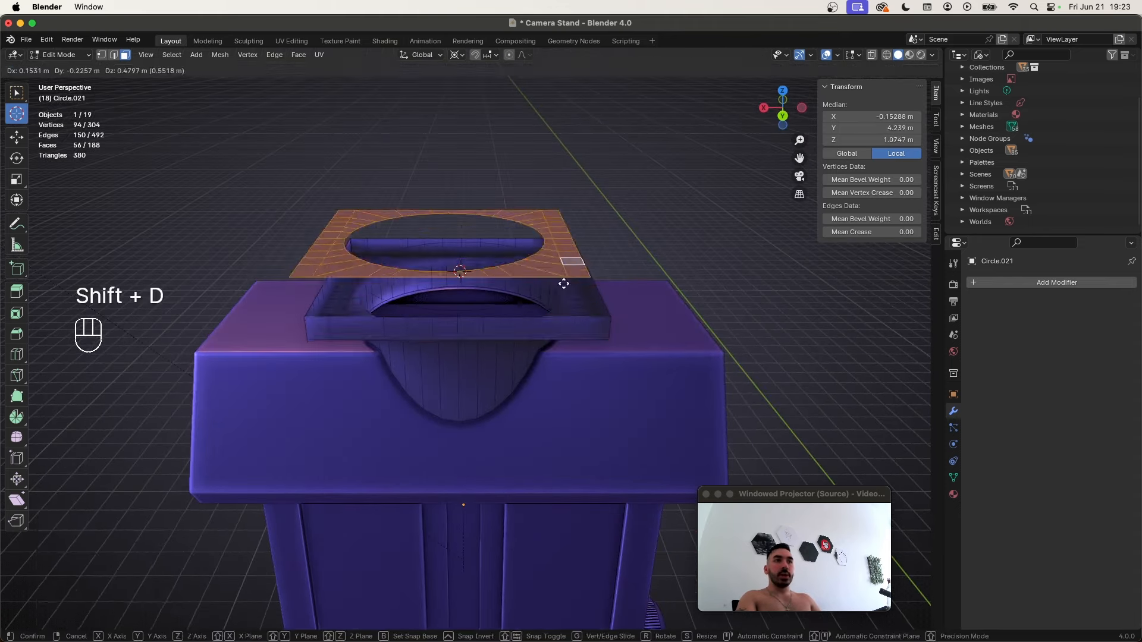
key(s)
key(Return)
Extrude the side geometry of the plate and scale it along X to shape the side rails
key(a)
key(a)
key(e)
key(s)
key(x)
click(649, 283)
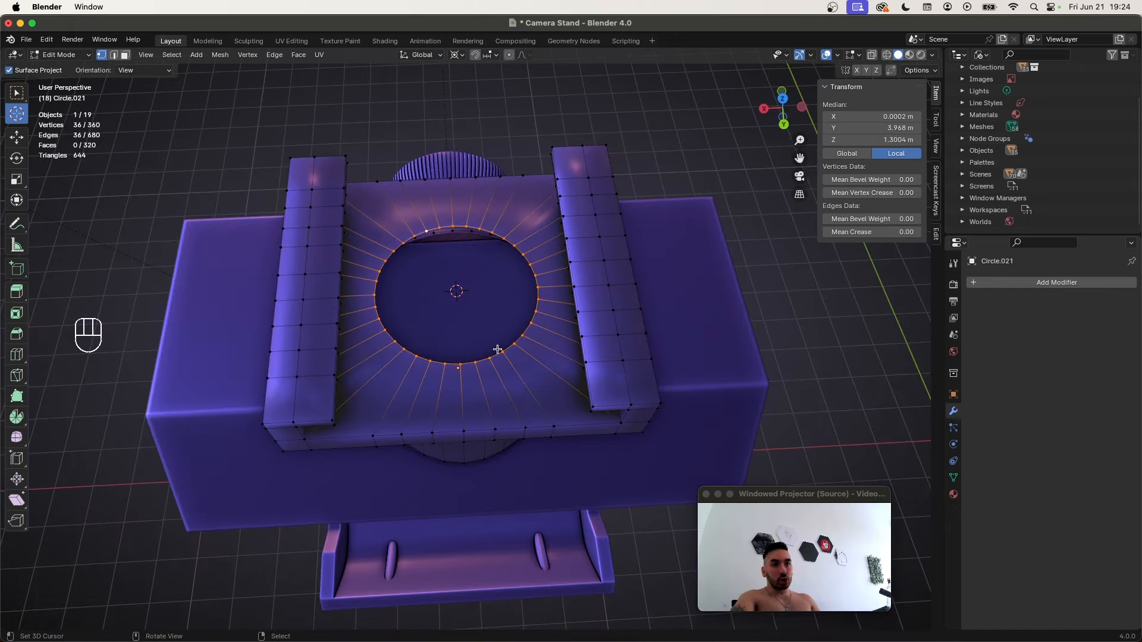
Extrude the raised plate's circular hole edge downward along Z to form the hole's wall
key(e)
right_click(499, 353)
key(g)
key(z)
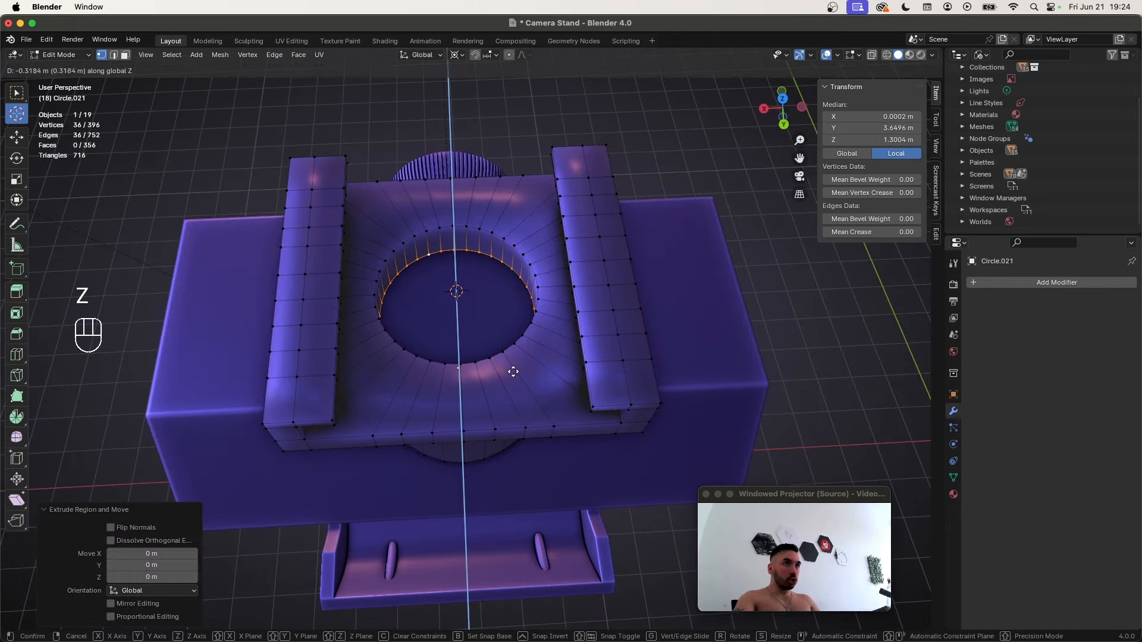
click(512, 374)
Bevel the hole's upper rim edge loop by about 0.025 m with 2 segments
shift+scroll(512, 375, up, 3)
key(2)
alt+right_click(463, 266)
scroll(464, 266, up, 3)
key(super+b)
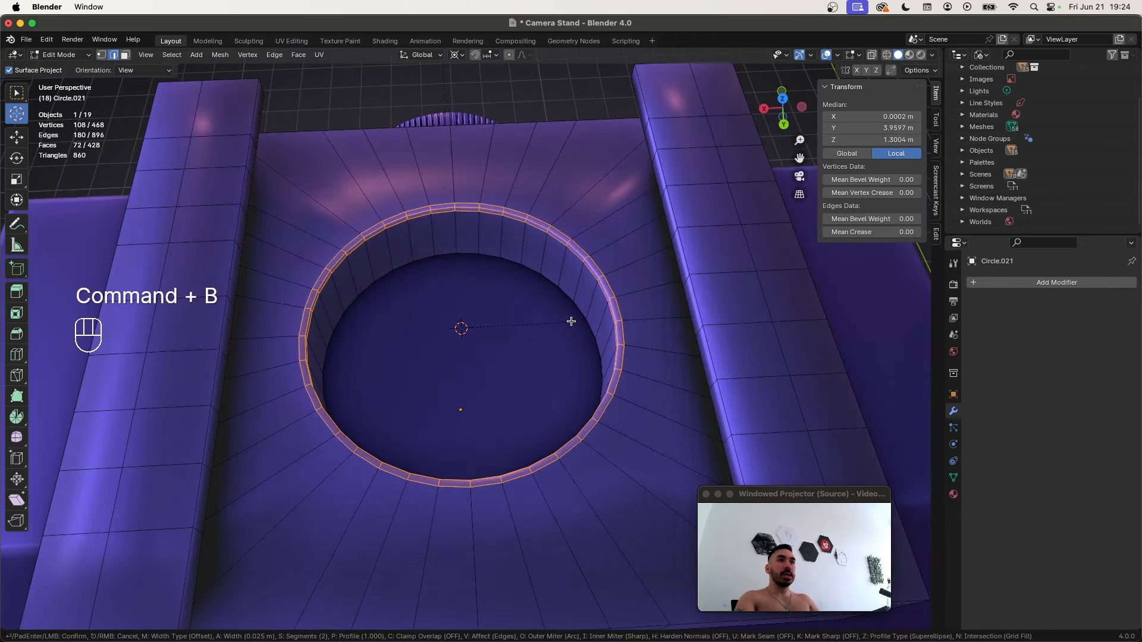
click(567, 319)
key(Tab)
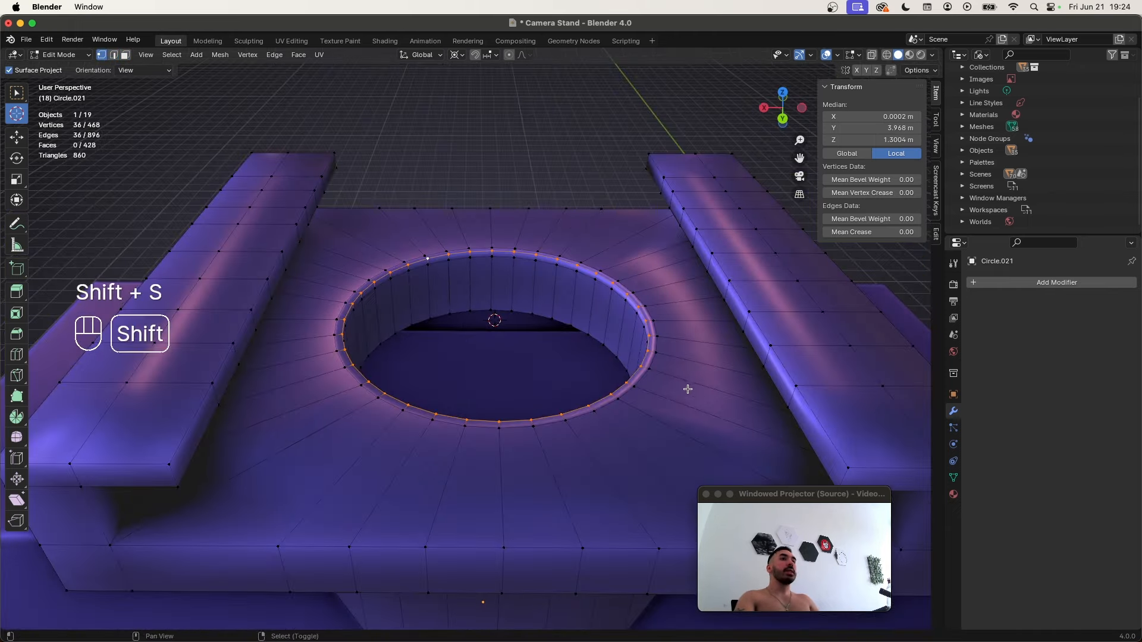
Duplicate the hole's rim loop, scale the copy slightly inward, and separate it into its own object for editing
key(shift+d)
right_click(687, 389)
key(s)
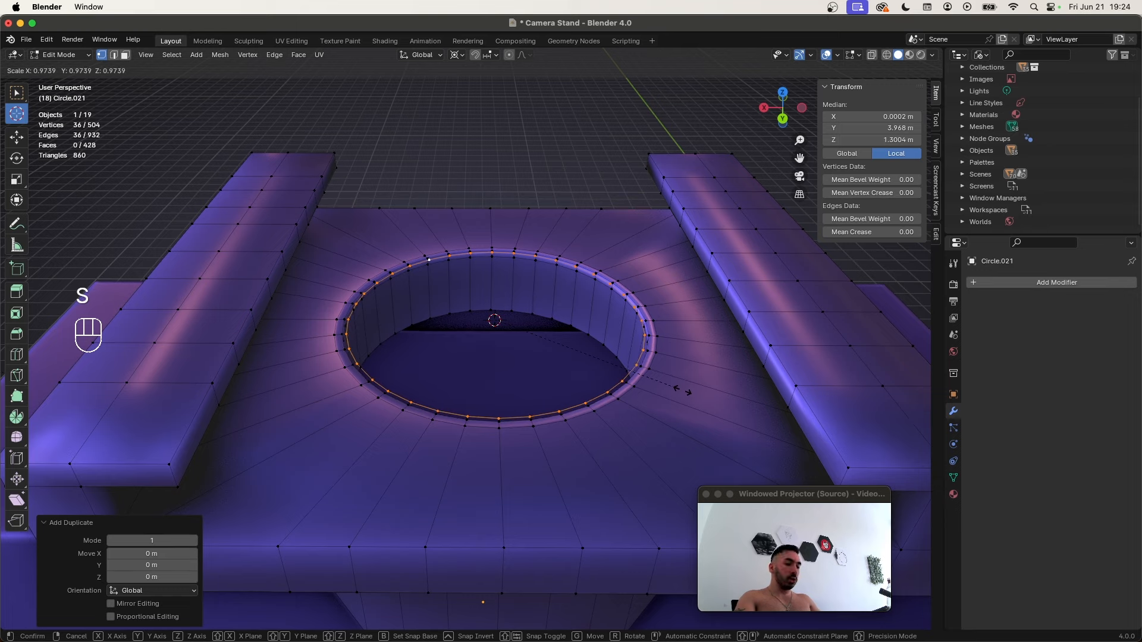
click(682, 391)
key(p)
click(684, 394)
key(Tab)
key(Tab)
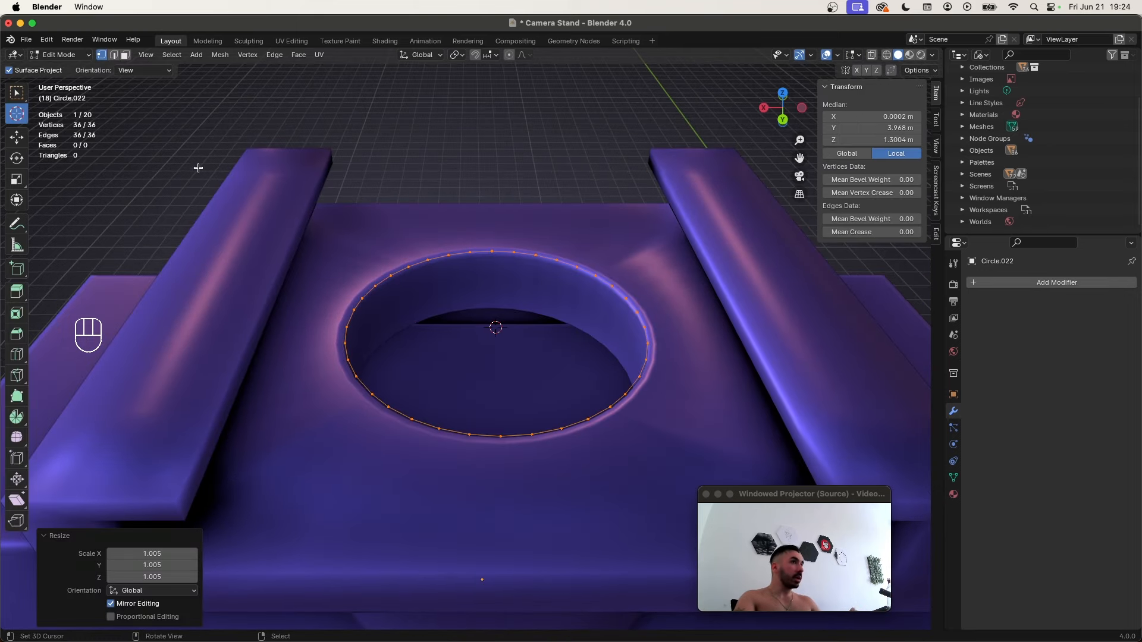
Add a 6-vertex circle at the 3D cursor and scale it down to fit inside the hole
scroll(492, 309, up, 3)
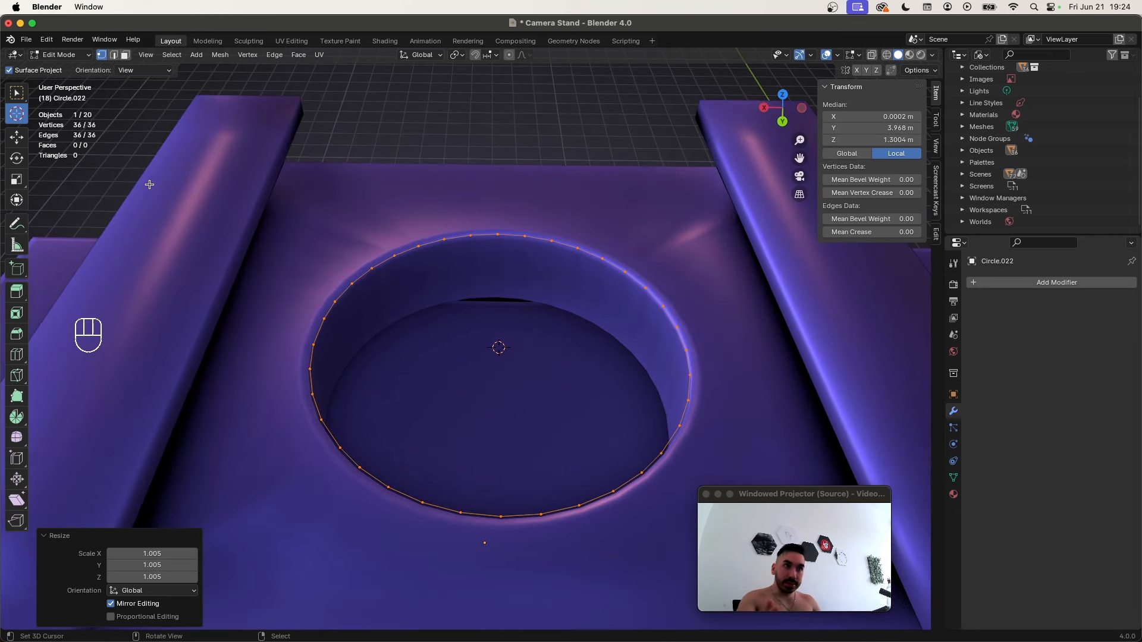
key(shift+a)
click(550, 346)
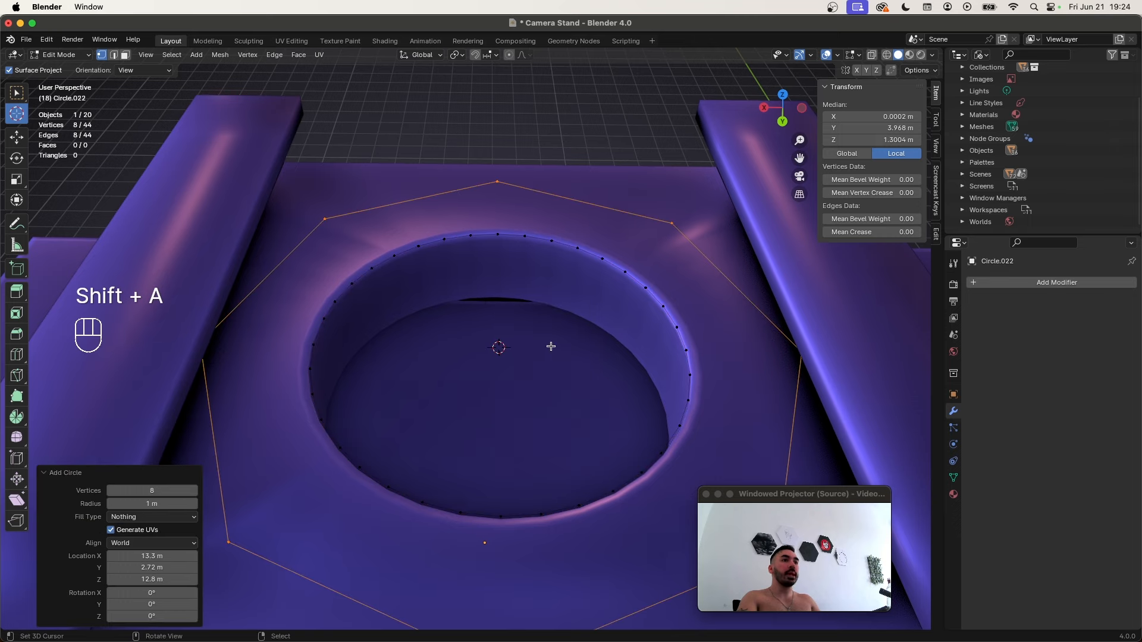
drag(195, 490, 168, 488)
scroll(288, 440, down, 3)
key(s)
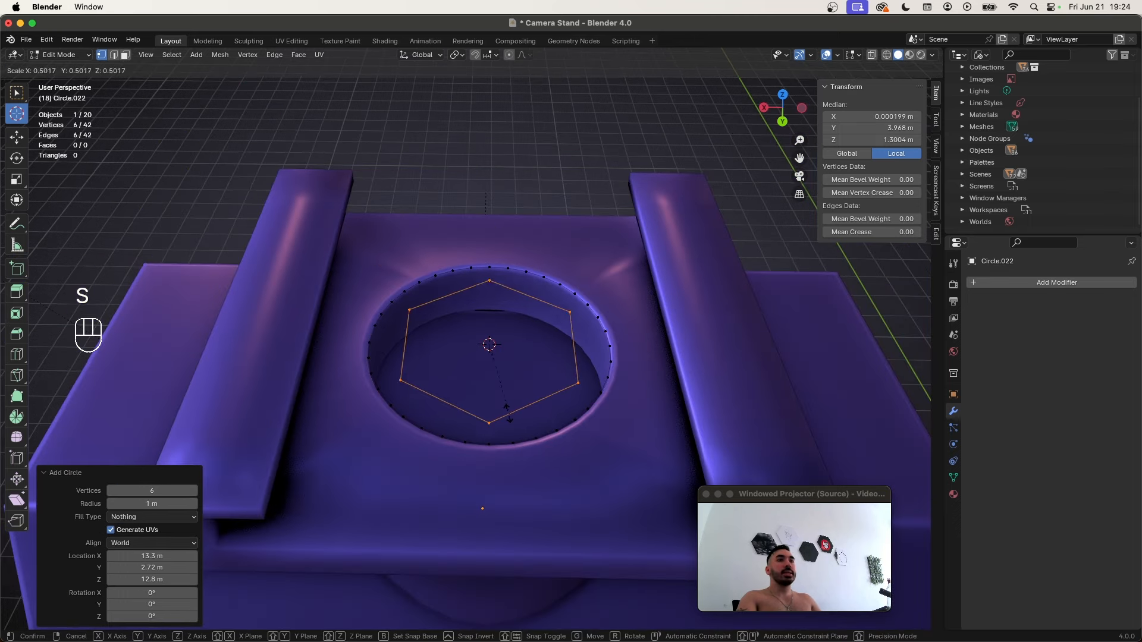
click(490, 392)
Select all of the hexagon's edges and subdivide them with 5 cuts
middle_drag(490, 392, 456, 320)
alt+click(457, 320)
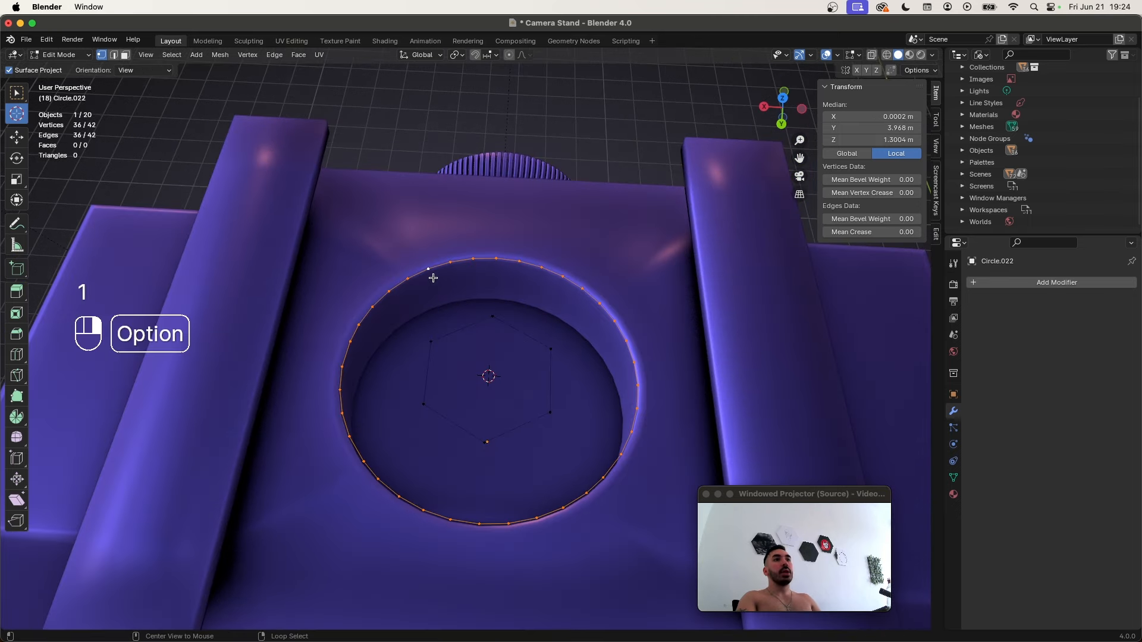
alt+click(453, 330)
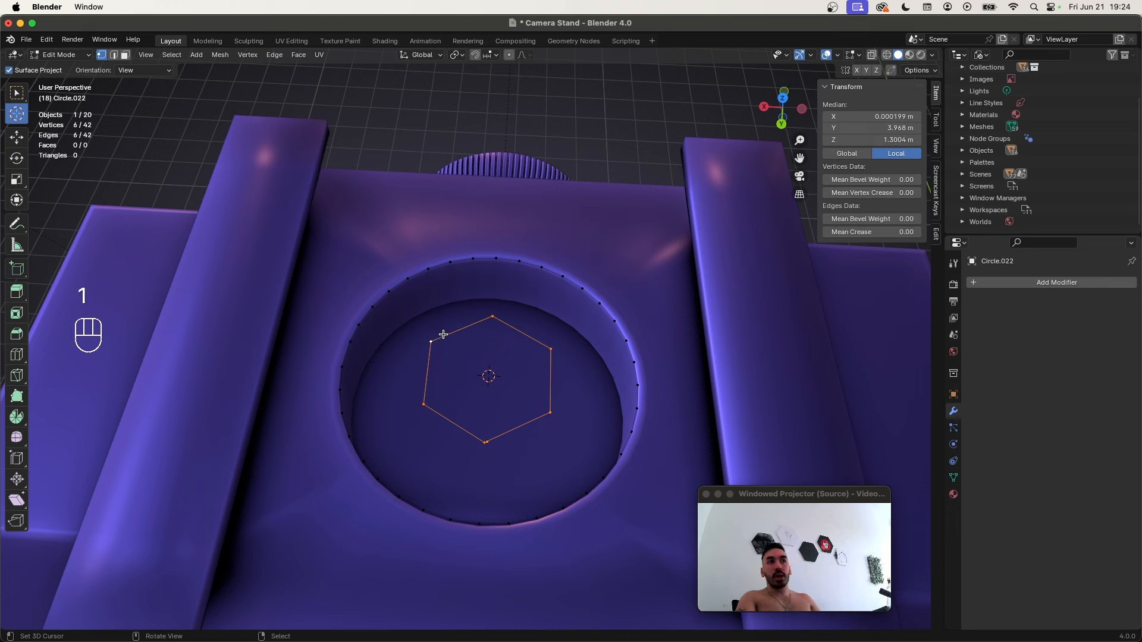
key(2)
click(423, 371)
key(a)
key(a)
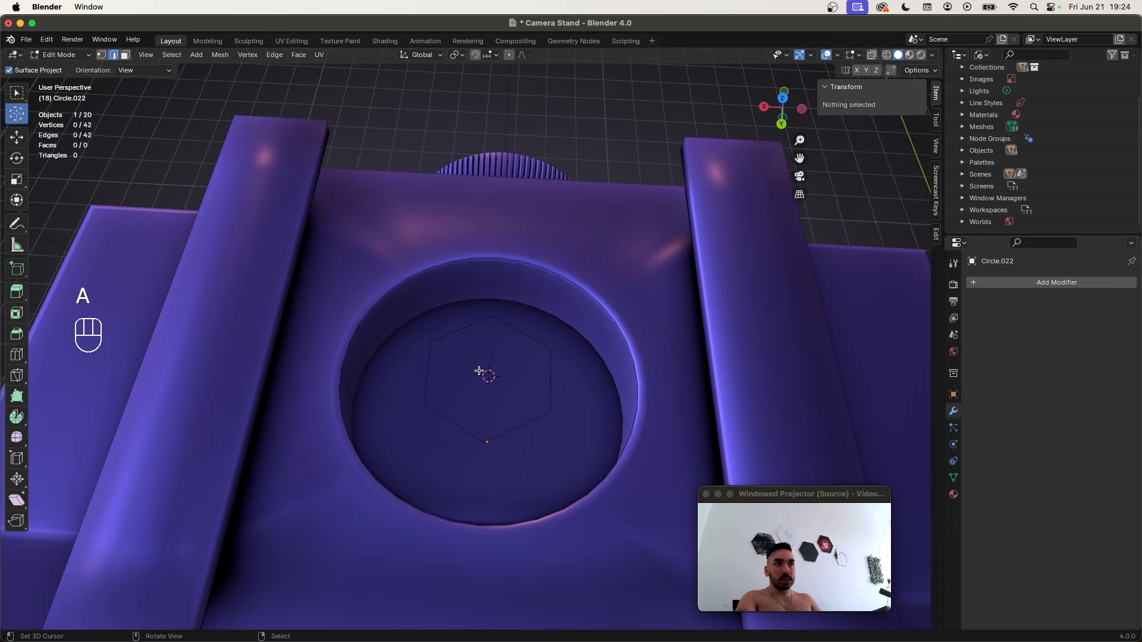
key(a)
key(w)
click(523, 310)
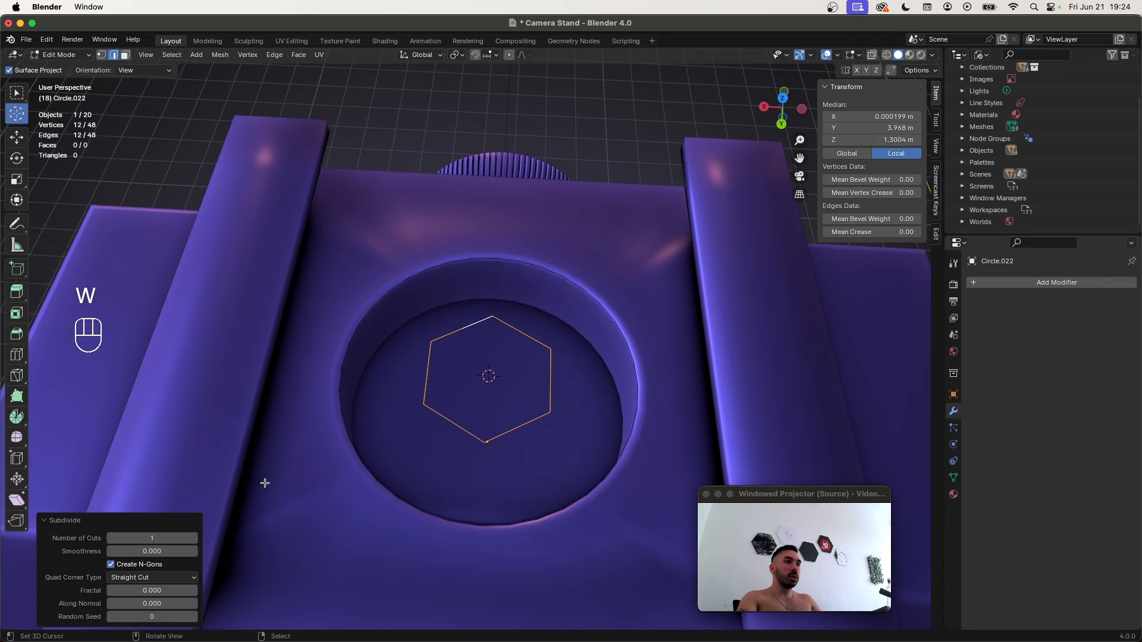
click(161, 535)
text(5)
key(Return)
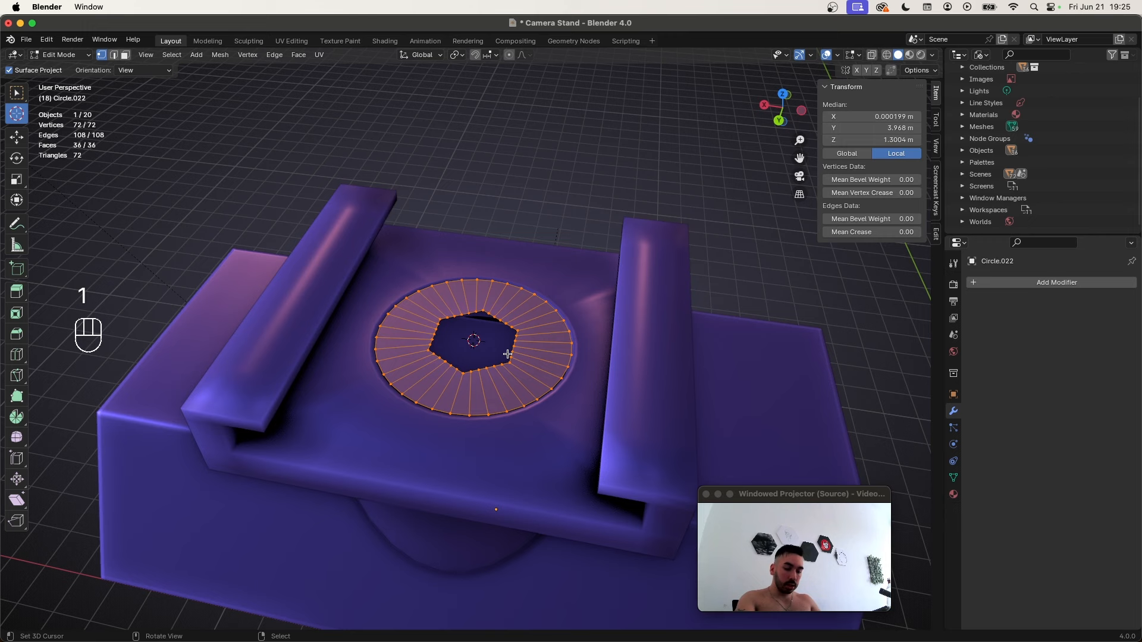
Extrude the disc's outer rim down about 0.16 m and the hexagonal opening's edge loop down about 0.14 m along Z
key(z)
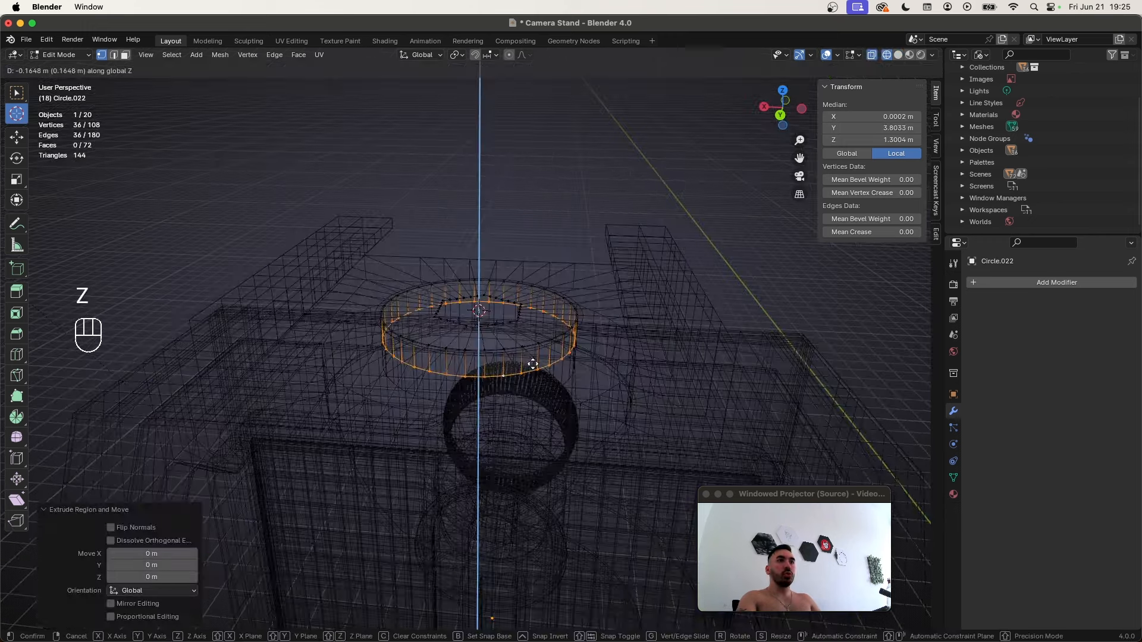
alt+click(466, 298)
key(e)
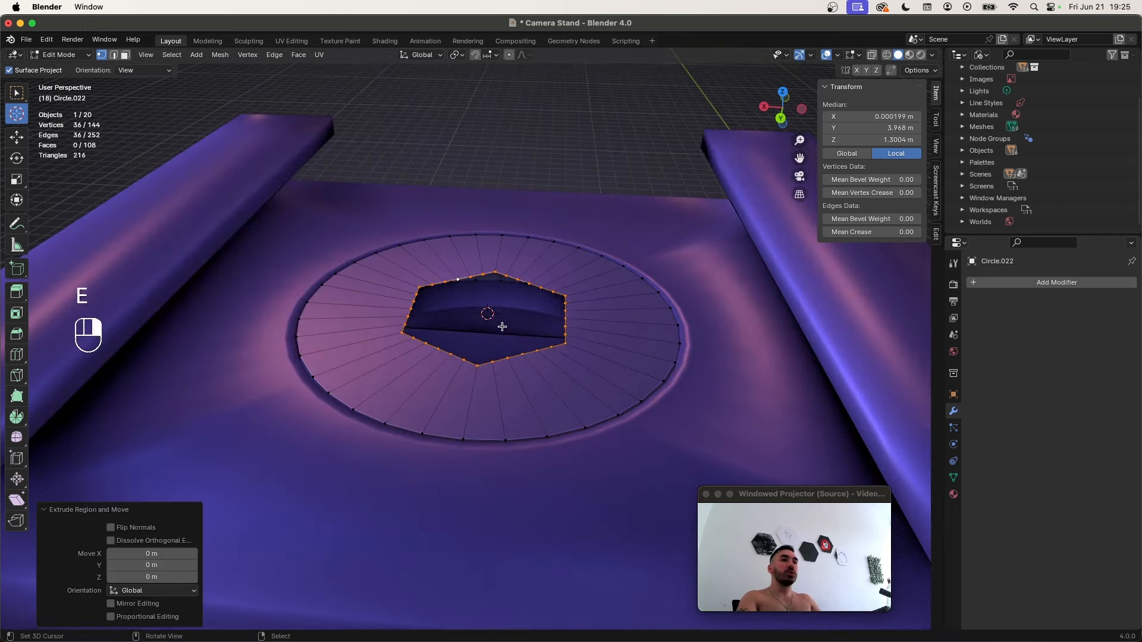
key(z)
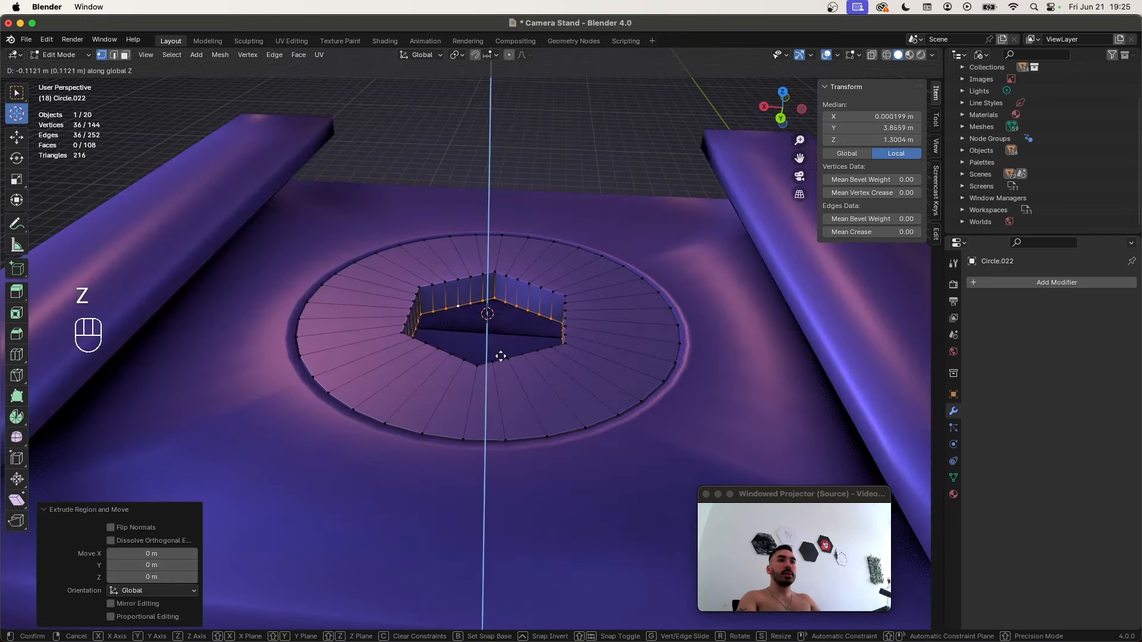
click(518, 377)
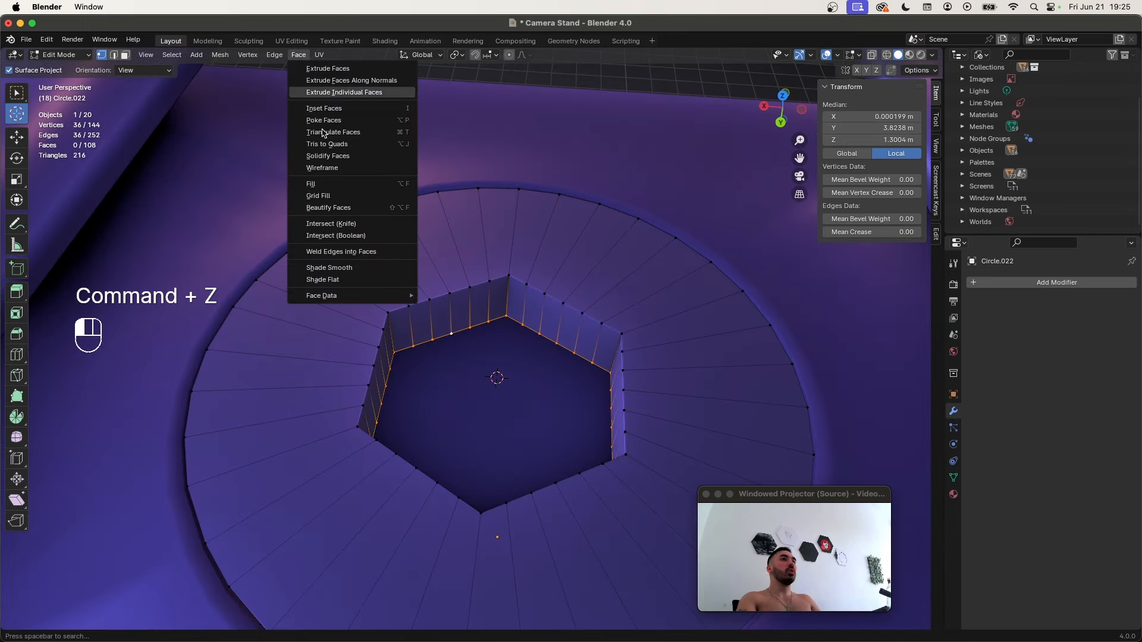
Grid-fill the bottom of the hexagonal socket with a span of 6 and raise the offset to align the grid with the corners
click(318, 196)
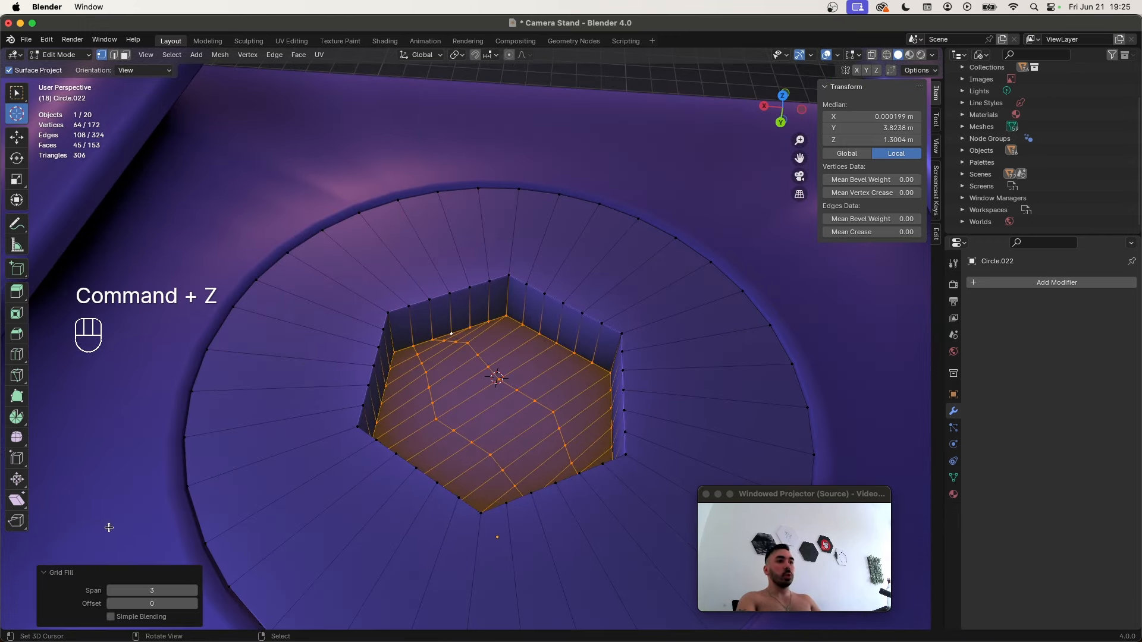
click(151, 590)
text(6)
key(Return)
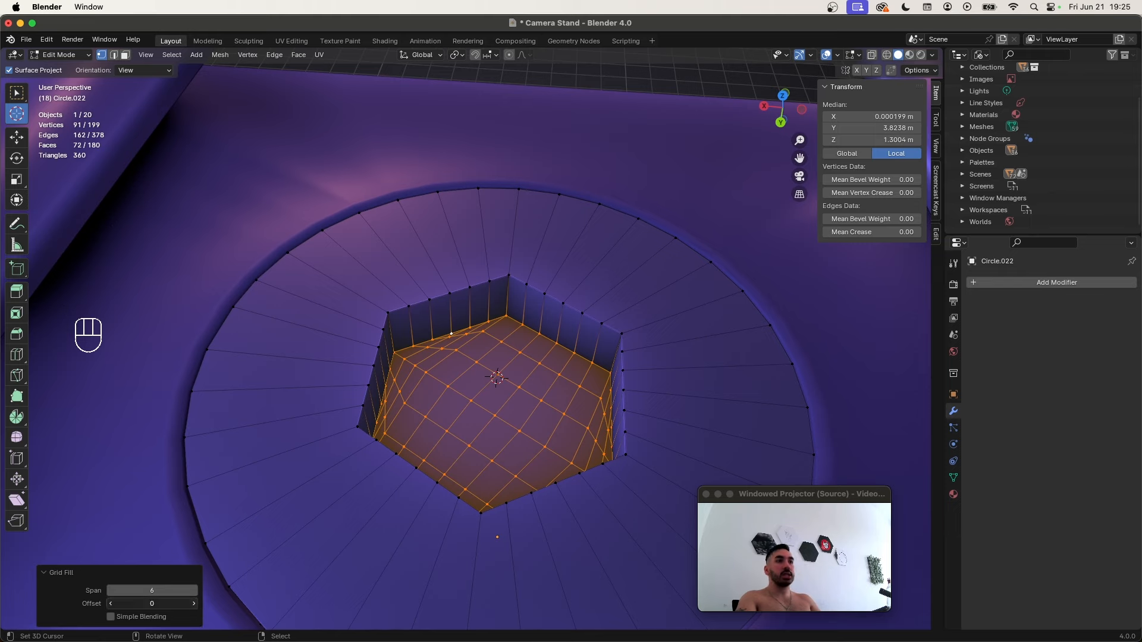
click(195, 604)
click(195, 603)
click(195, 604)
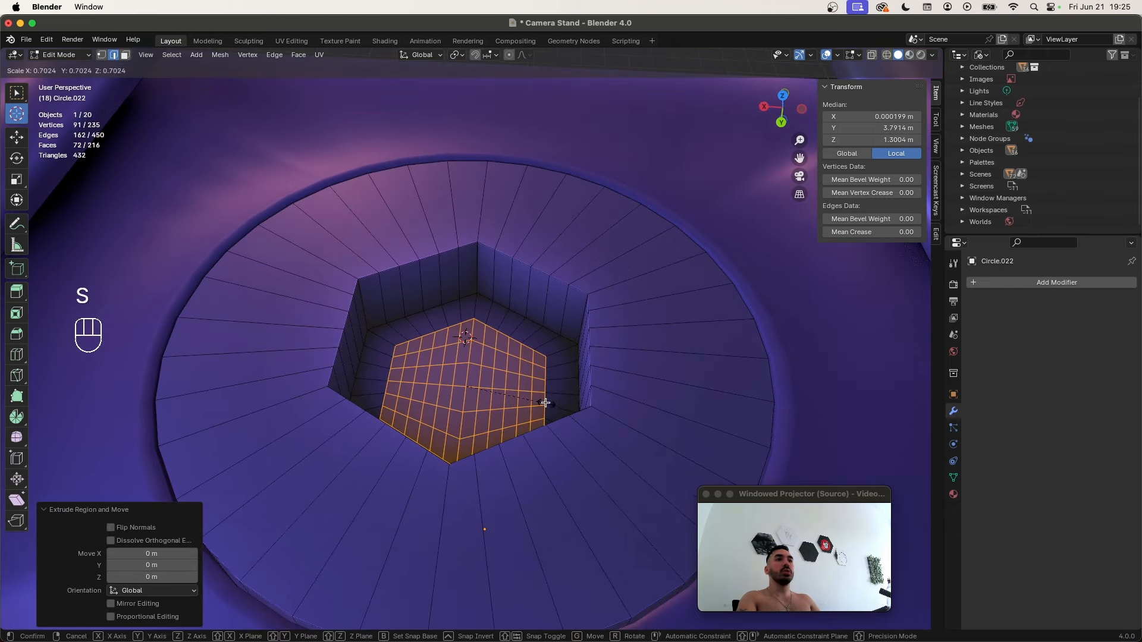
Scale the extruded hexagon floor inward to about 0.70 and move it along Z to form a tapered bottom
click(544, 404)
key(g)
key(z)
click(548, 423)
Bevel the hexagonal opening's upper edge loop and the disc's outer rim by about 0.031 m with 2 segments
key(2)
alt+click(418, 260)
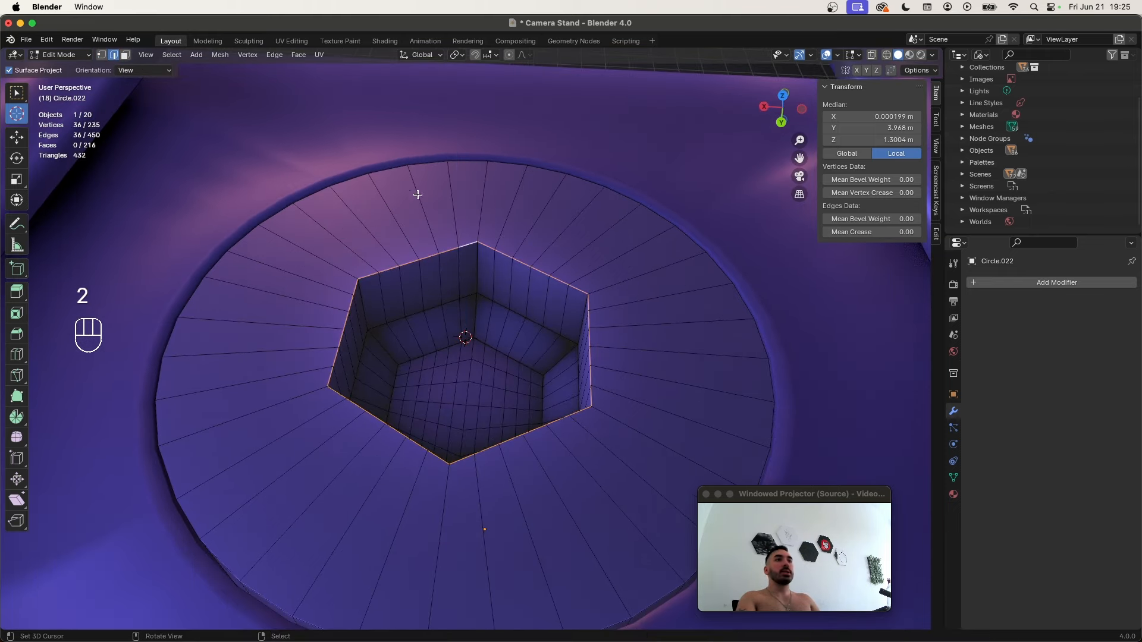
alt+shift+click(397, 167)
middle_drag(420, 288, 437, 271)
scroll(475, 345, down, 2)
key(super+b)
click(528, 399)
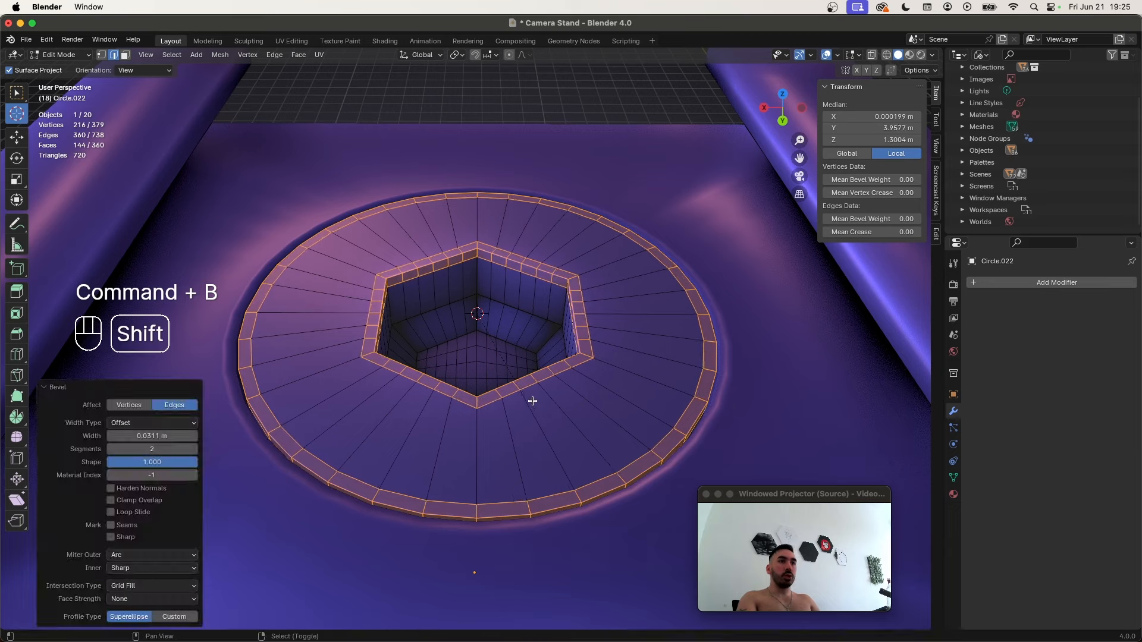
Apply smooth shading to the disc and add a subdivision modifier at viewport level 1
key(Tab)
click(183, 54)
click(252, 326)
scroll(456, 379, down, 4)
key(super+1)
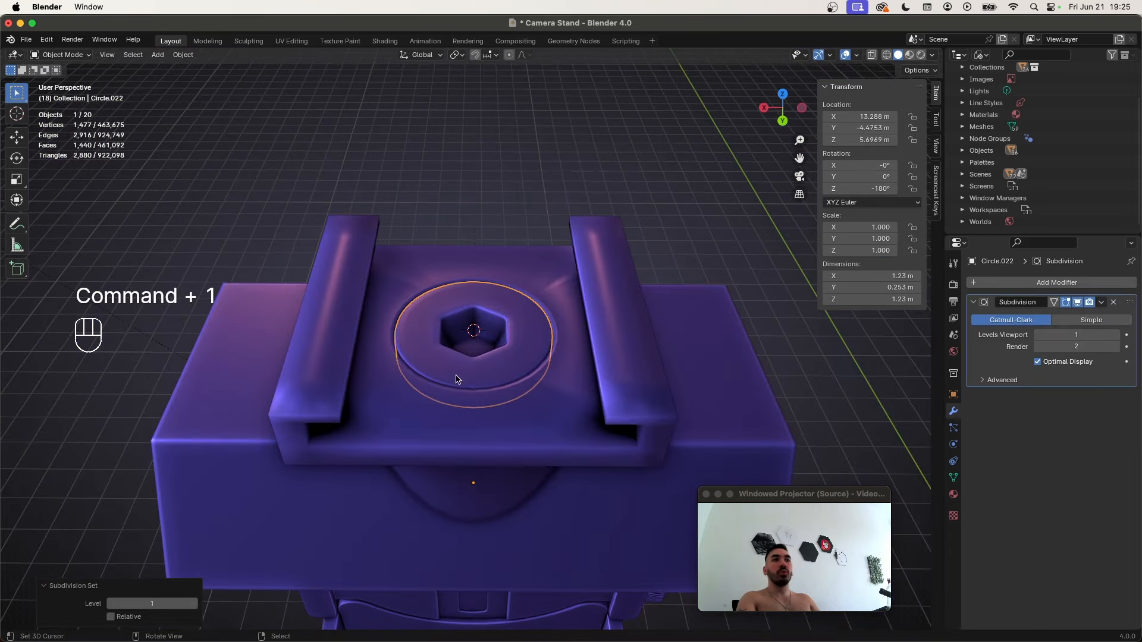
Reset the disc's subdivision to level 0, join it with the stand's upper body, and open the combined mesh for editing
middle_drag(486, 389, 496, 411)
scroll(496, 410, up, 3)
key(super+0)
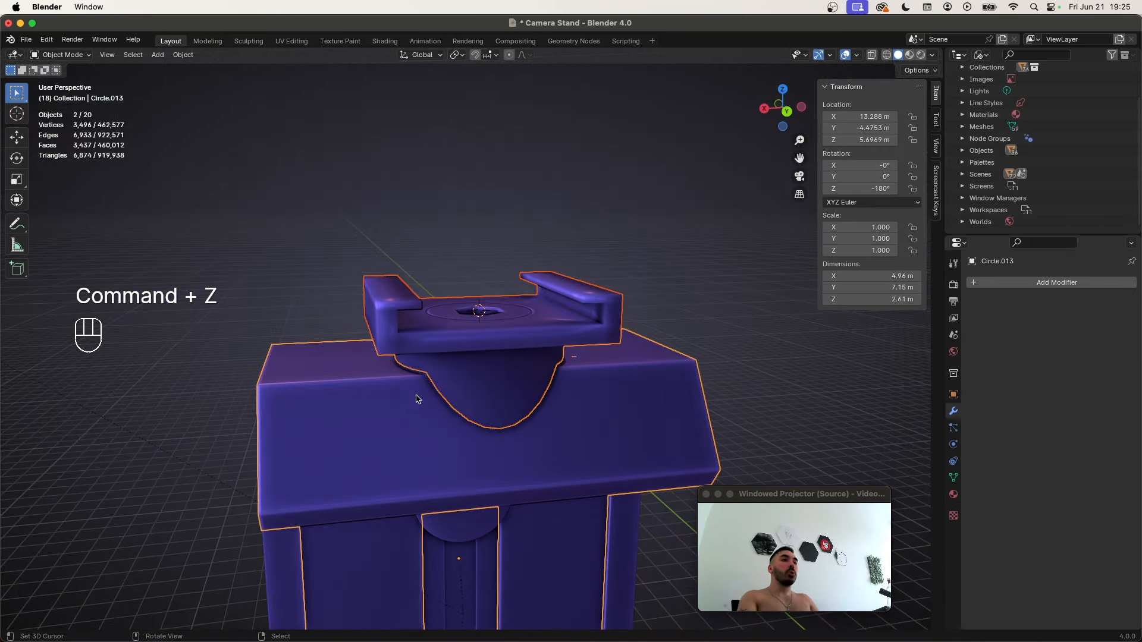
key(Tab)
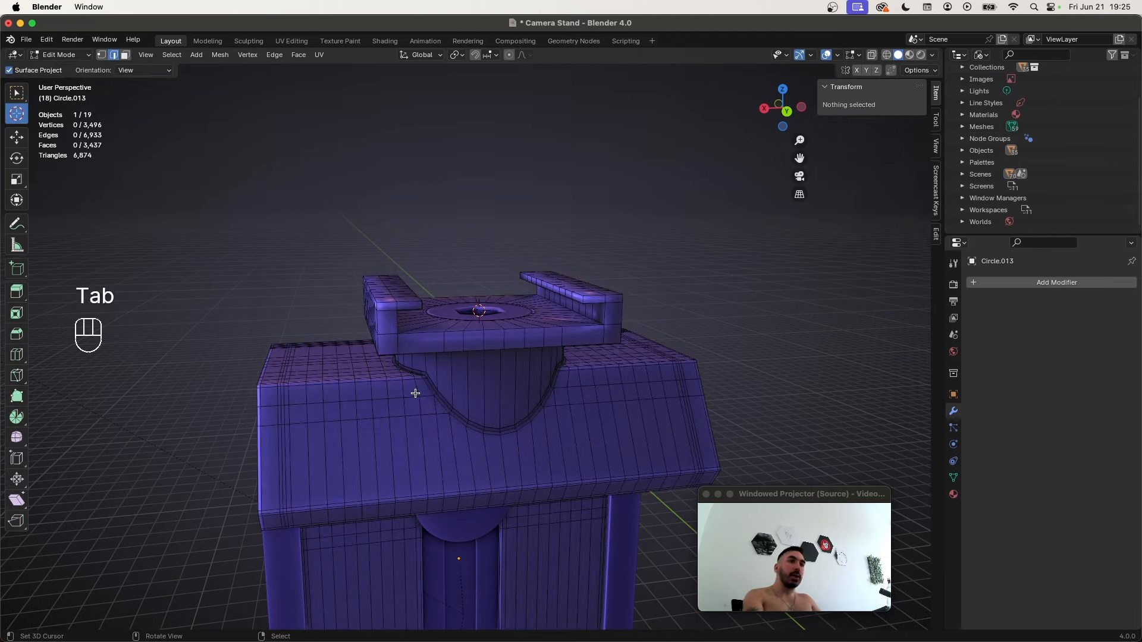
key(a)
key(a)
key(a)
key(shift+w)
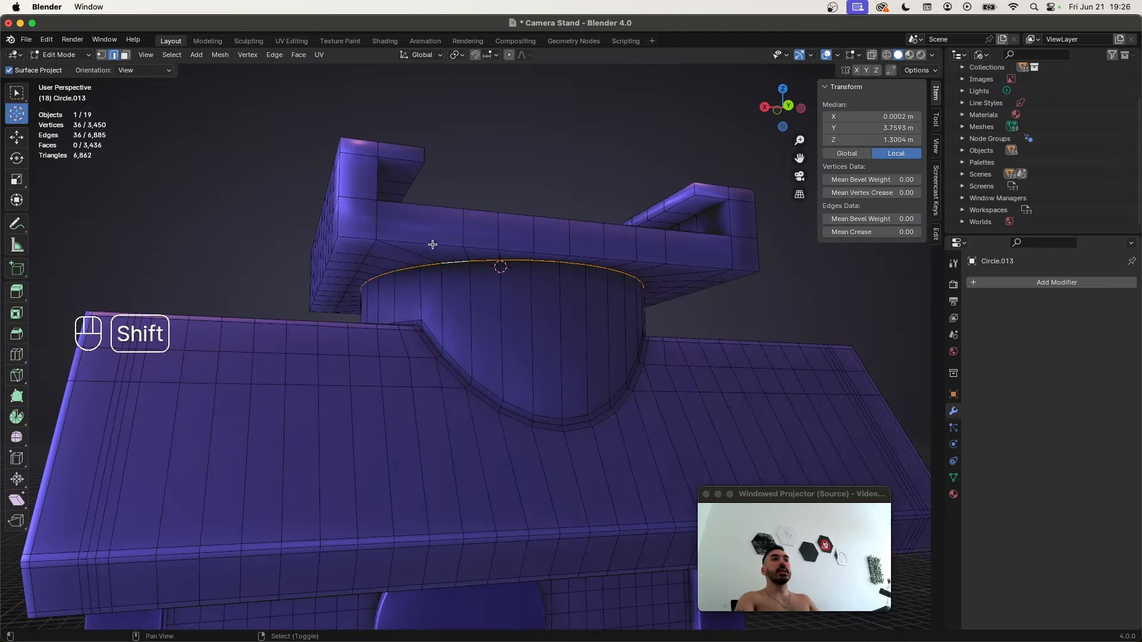
Select the edge loops that outline the railed plate, covering its lower border, vertical corners and both rails' inner and outer edges
alt+shift+click(428, 240)
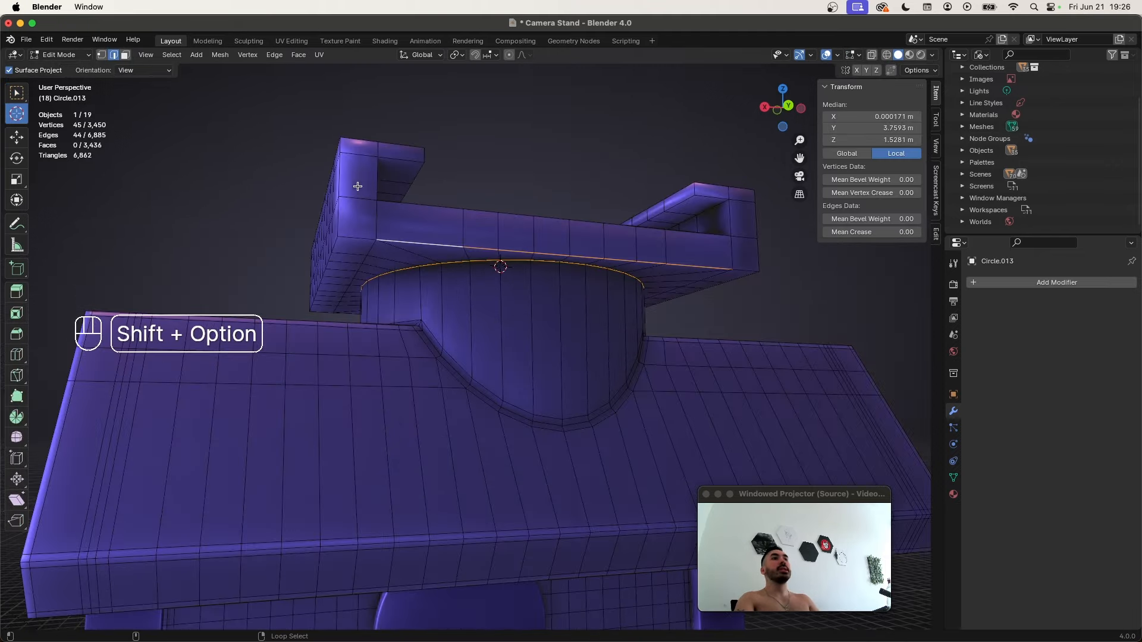
alt+shift+click(364, 141)
shift+click(360, 239)
middle_drag(361, 240, 491, 259)
alt+shift+click(438, 233)
alt+shift+click(499, 292)
middle_drag(638, 269, 254, 262)
alt+shift+click(553, 303)
alt+shift+click(612, 279)
alt+shift+click(668, 224)
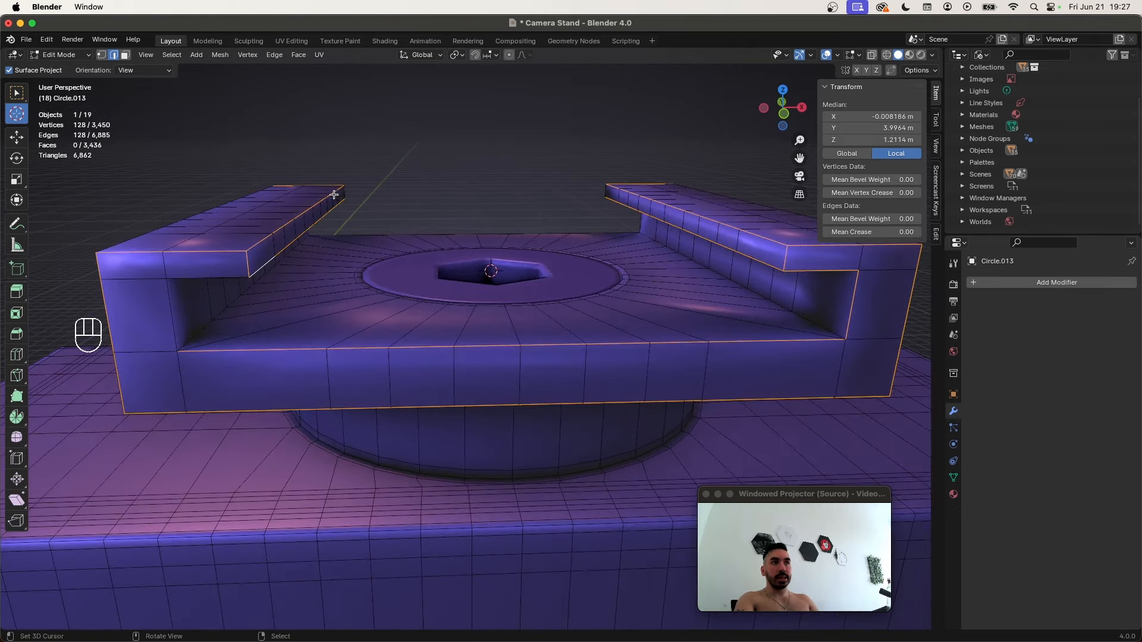
Save the file and add a level 2 subdivision modifier to the stand body
key(Tab)
key(super+s)
key(super+2)
middle_drag(452, 356, 461, 293)
key(Tab)
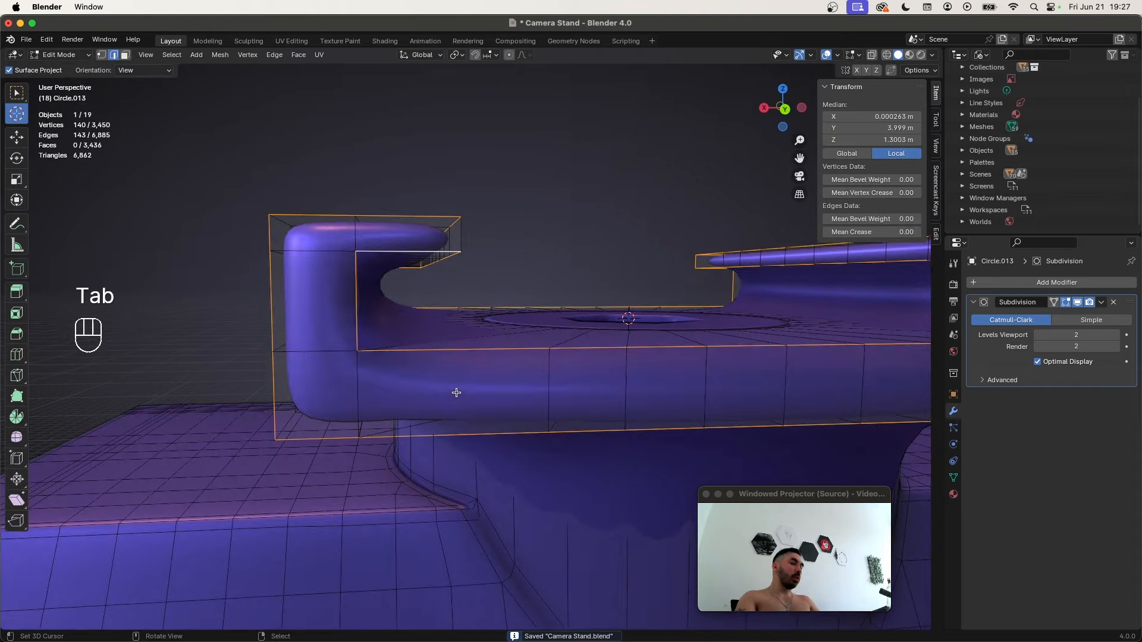
Bevel the selected outline edges of the railed plate by about 0.015 m with 2 segments
key(super+b)
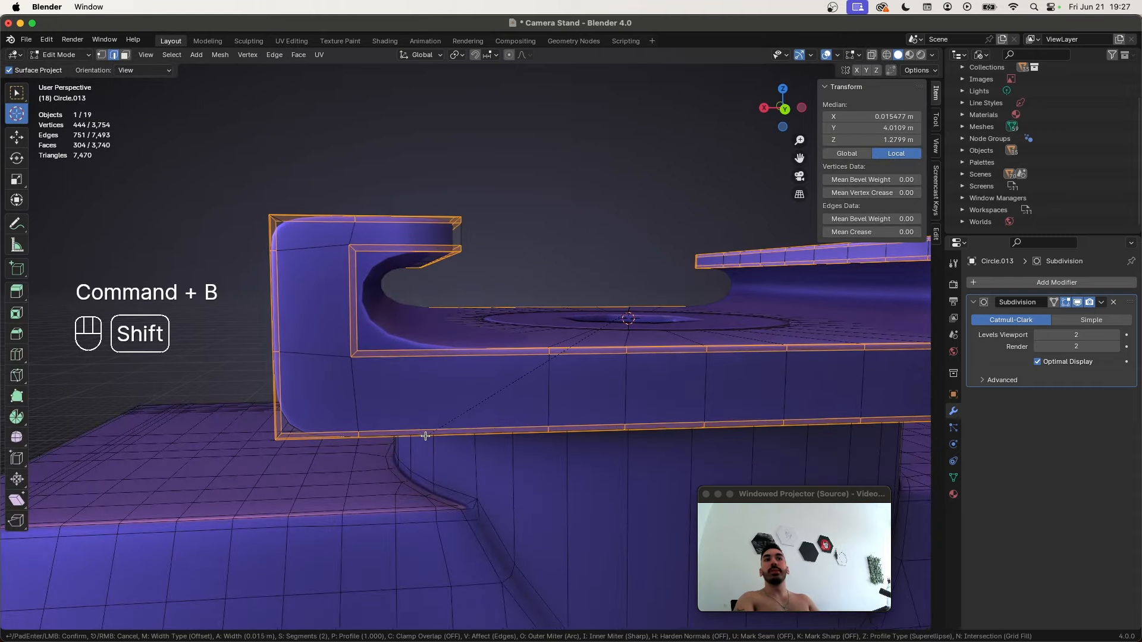
click(424, 452)
middle_drag(423, 451, 442, 405)
key(Tab)
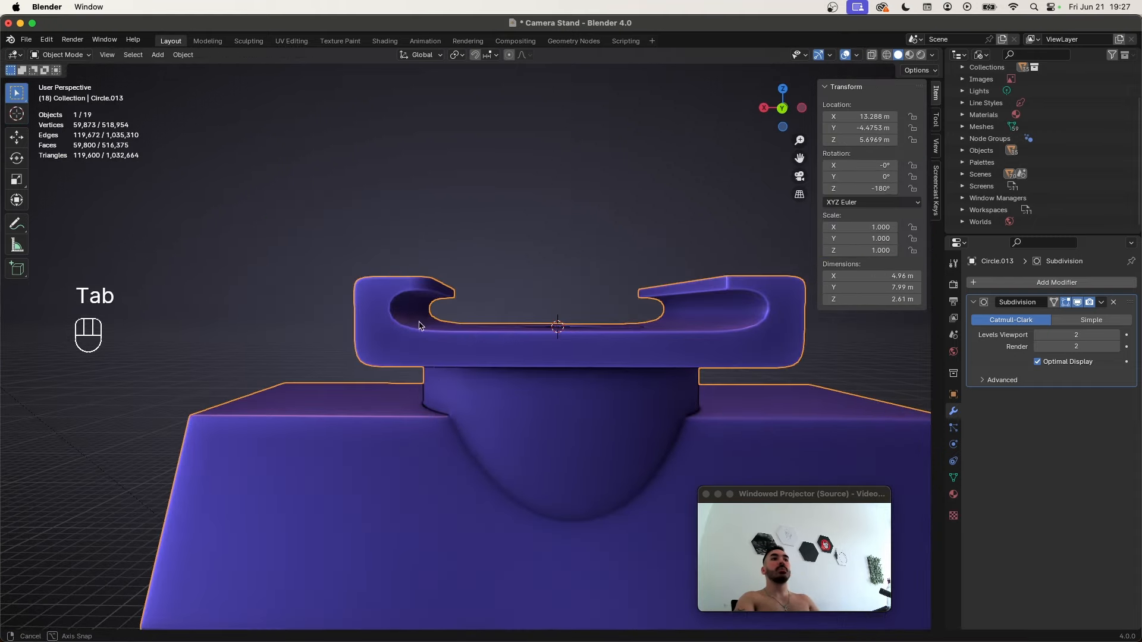
Select all faces of both side rails, including their lower corner blocks, through the see-through mesh
middle_drag(419, 325, 357, 249)
key(Tab)
key(alt+z)
key(a)
key(alt+a)
key(b)
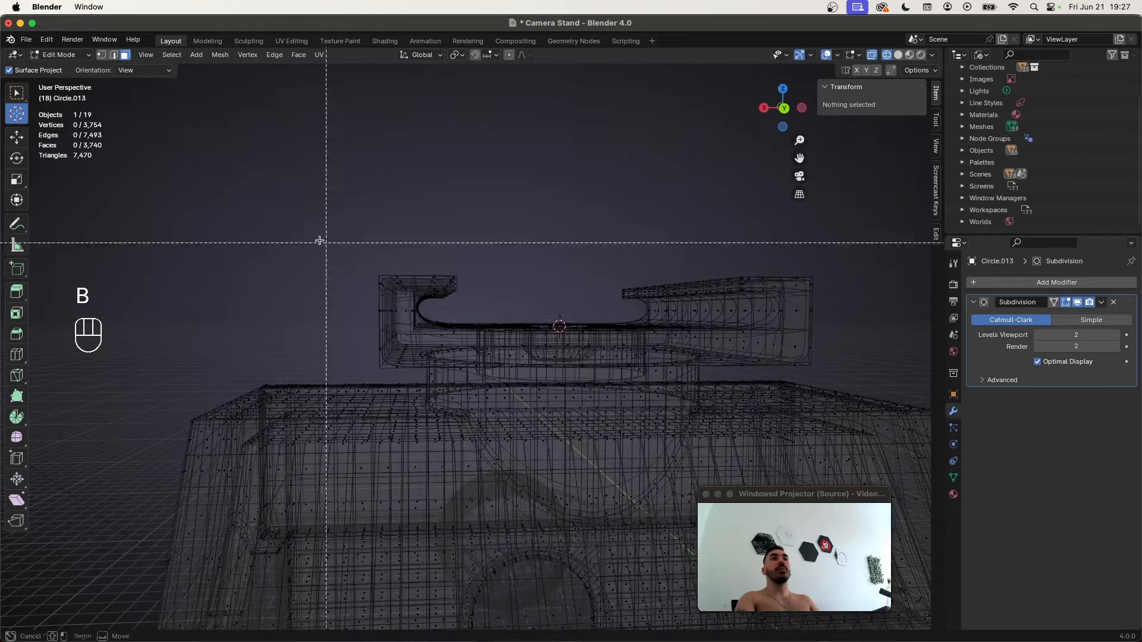
drag(320, 240, 463, 311)
shift+middle_drag(463, 311, 309, 311)
key(b)
drag(414, 263, 597, 322)
key(KP_1)
scroll(382, 330, up, 3)
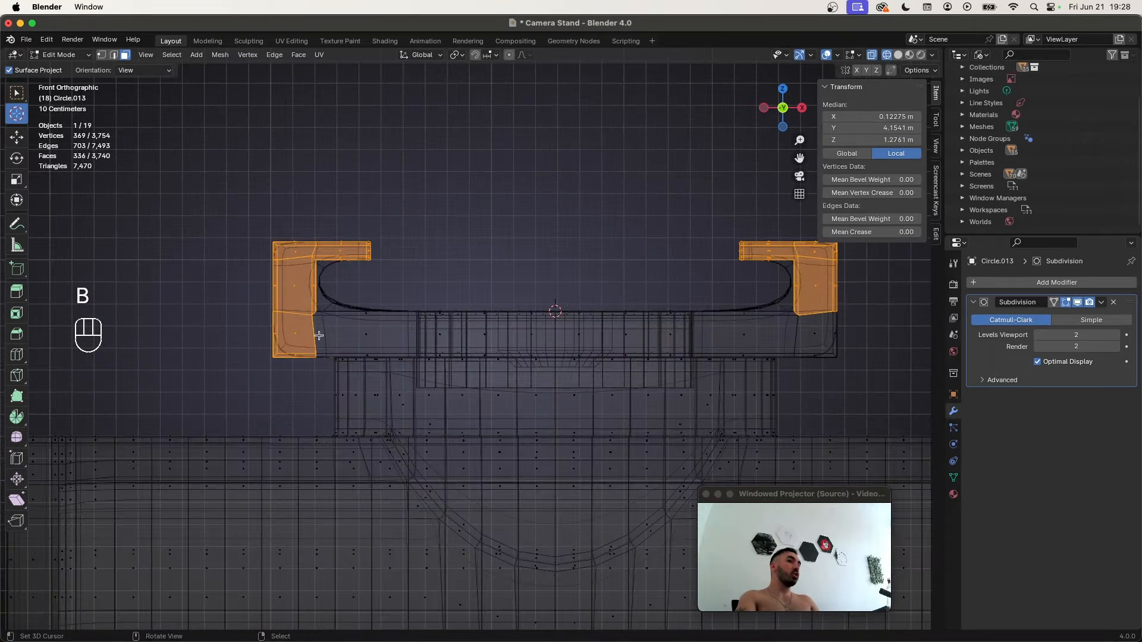
shift+middle_drag(533, 329, 466, 328)
key(b)
drag(724, 300, 814, 377)
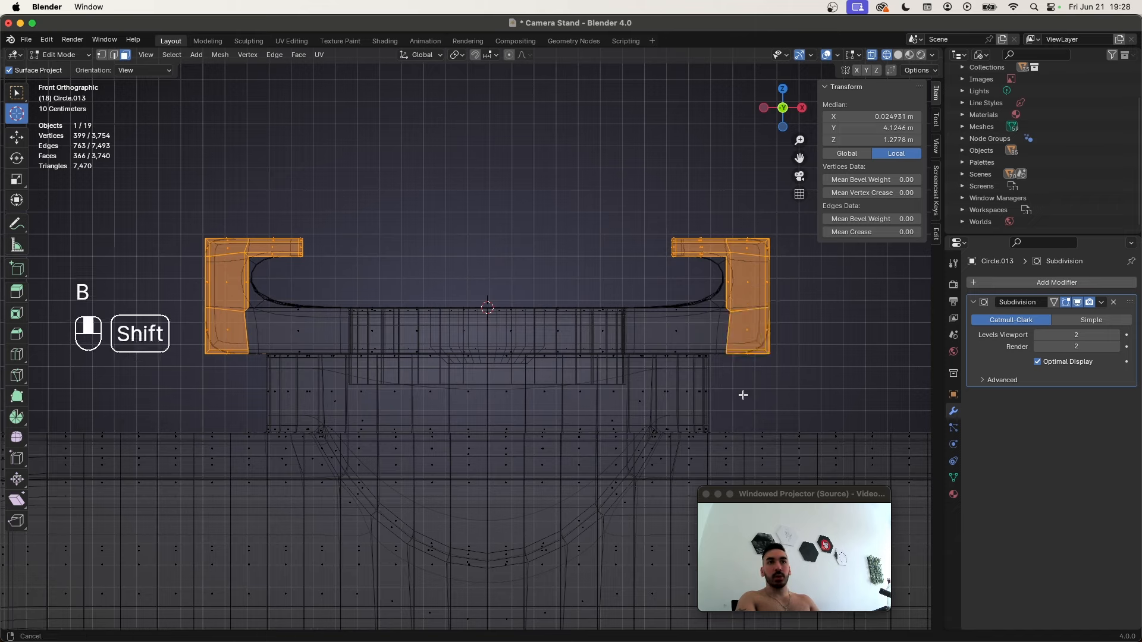
Inset the selected rail faces with Outset enabled and a thickness of about 0.13 m
key(shift+z)
key(i)
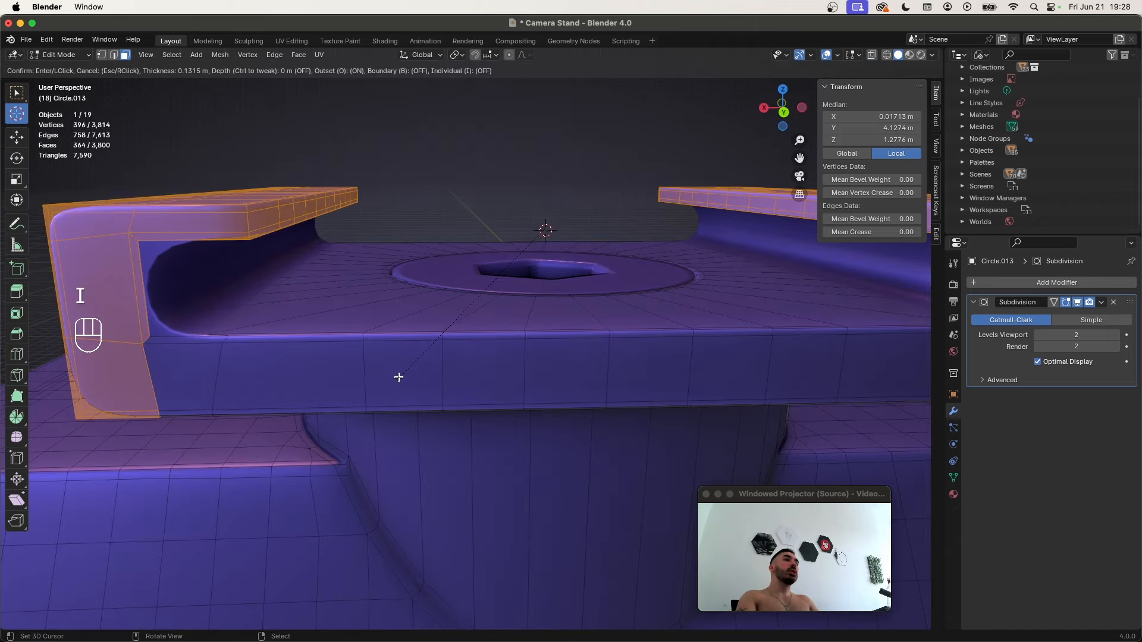
click(398, 377)
middle_drag(398, 377, 277, 436)
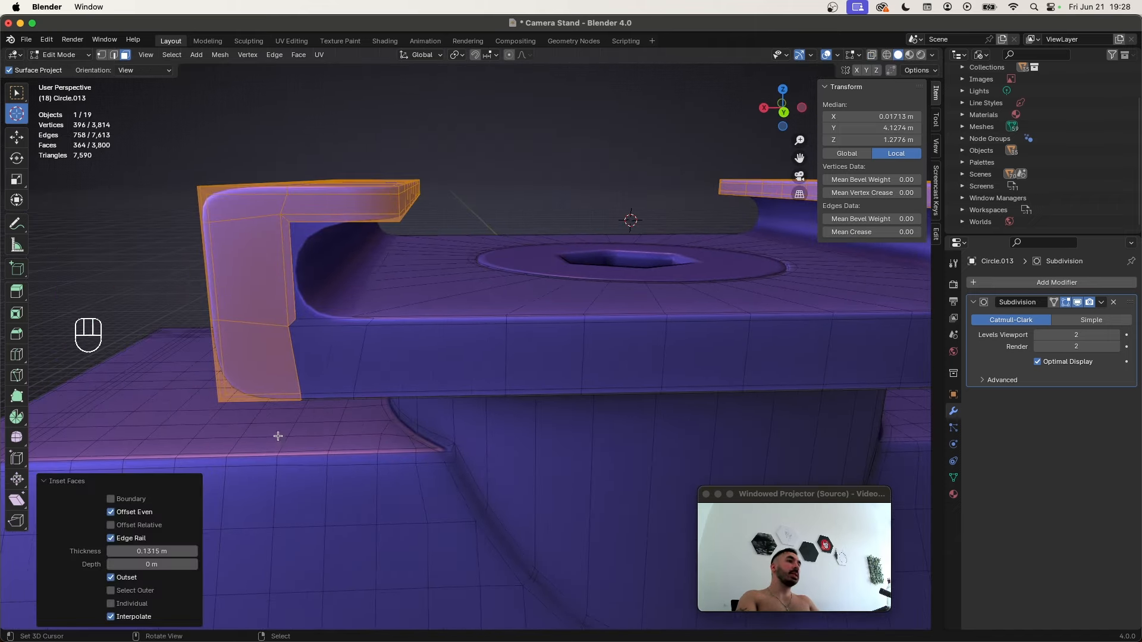
click(129, 577)
click(129, 578)
Select the new support edge loop beside one rail and edge-slide it toward that rail
key(shift+z)
key(1)
alt+click(367, 346)
mouse_move(368, 345)
middle_down()
mouse_move(361, 359)
mouse_move(386, 348)
middle_up()
key(shift+z)
alt+shift+click(369, 362)
middle_drag(772, 362, 586, 308)
key(g)
key(g)
key(g)
key(g)
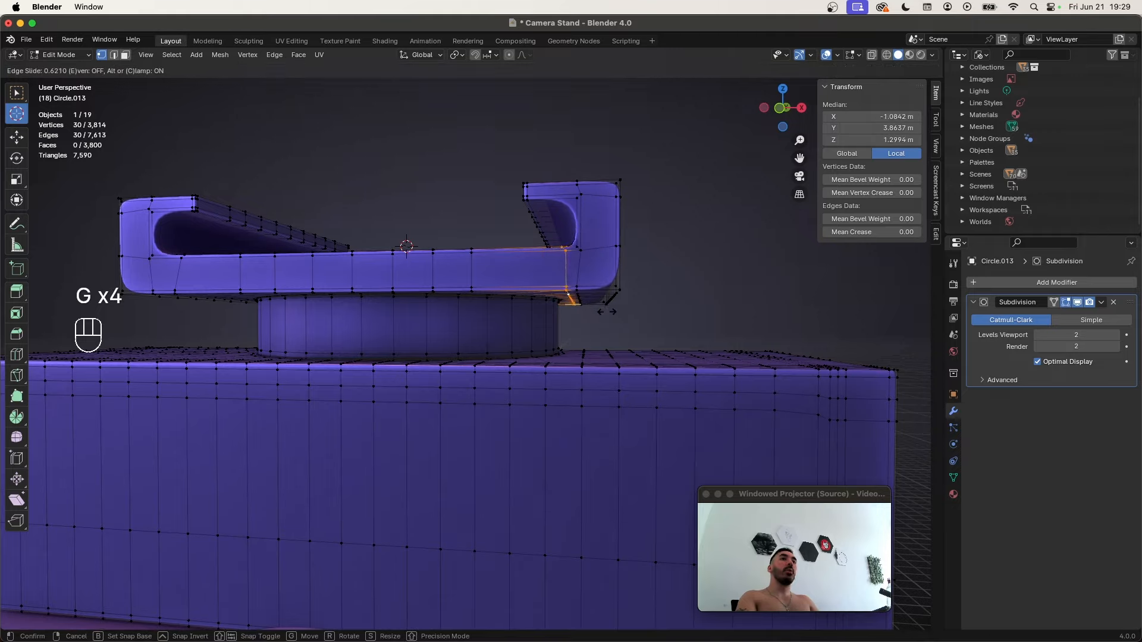
click(632, 314)
Add the matching support loop beside the other rail to the selection and scale both along the X axis
mouse_move(322, 301)
middle_down()
mouse_move(297, 364)
mouse_move(439, 395)
mouse_move(527, 389)
mouse_move(394, 314)
middle_up()
alt+shift+click(211, 318)
key(shift+s)
key(shift+z)
key(s)
key(x)
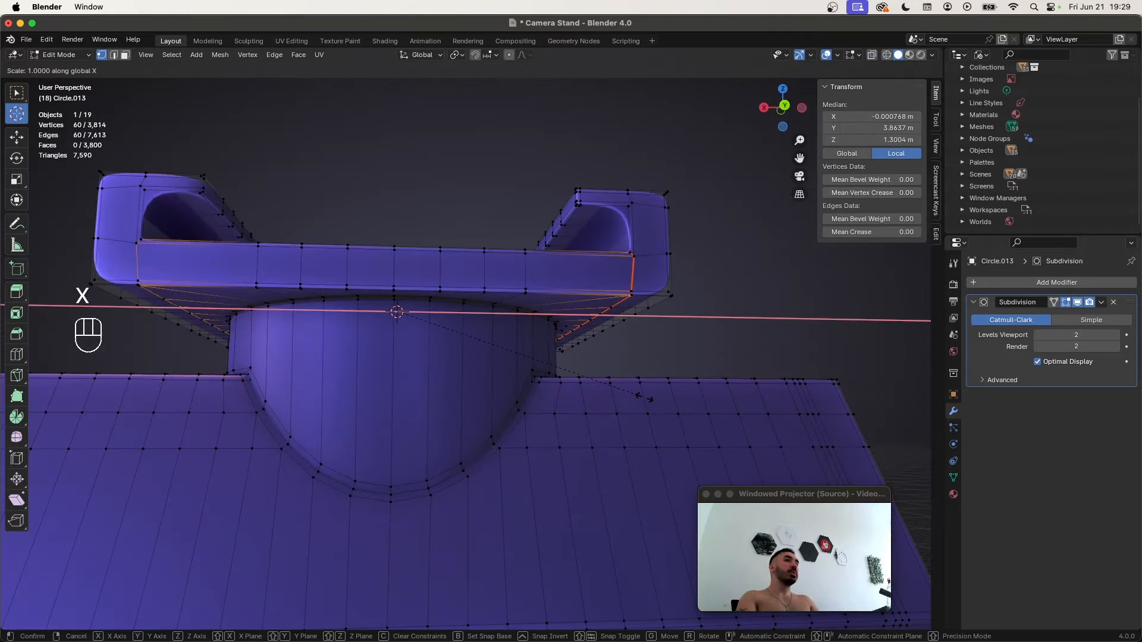
click(629, 393)
middle_drag(629, 393, 611, 391)
right_click(610, 391)
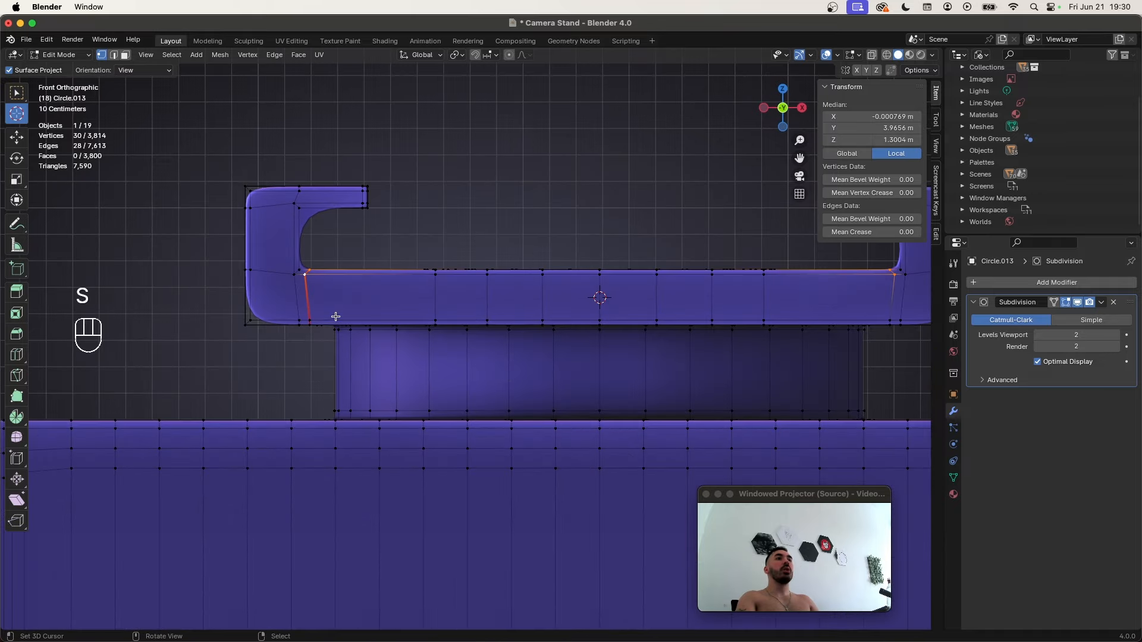
Scale the upper support vertices beside both rails inward along X to about 0.91, and again to about 0.95
key(s)
key(x)
click(356, 316)
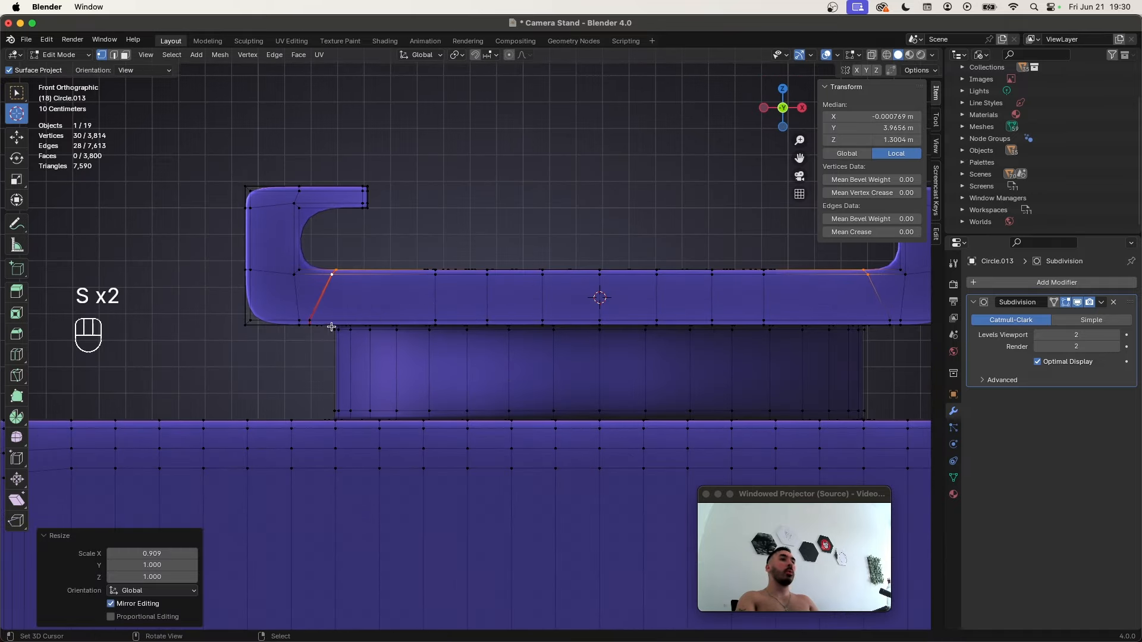
shift+middle_drag(405, 322, 441, 351)
scroll(441, 351, up, 1)
key(s)
key(x)
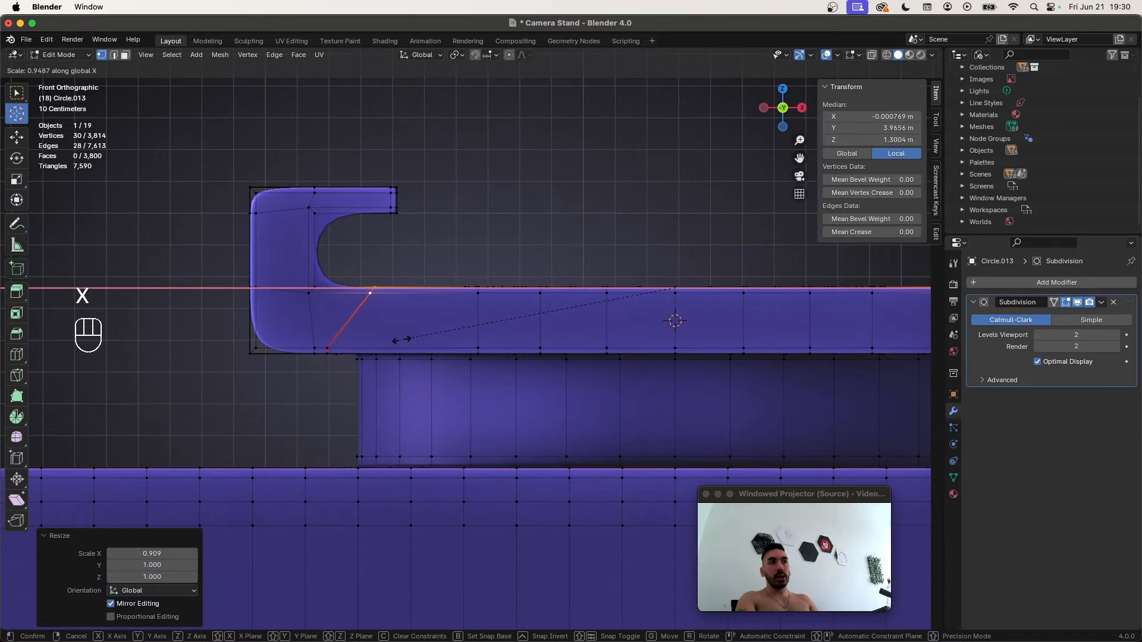
click(403, 340)
key(Tab)
key(Tab)
scroll(382, 277, down, 1)
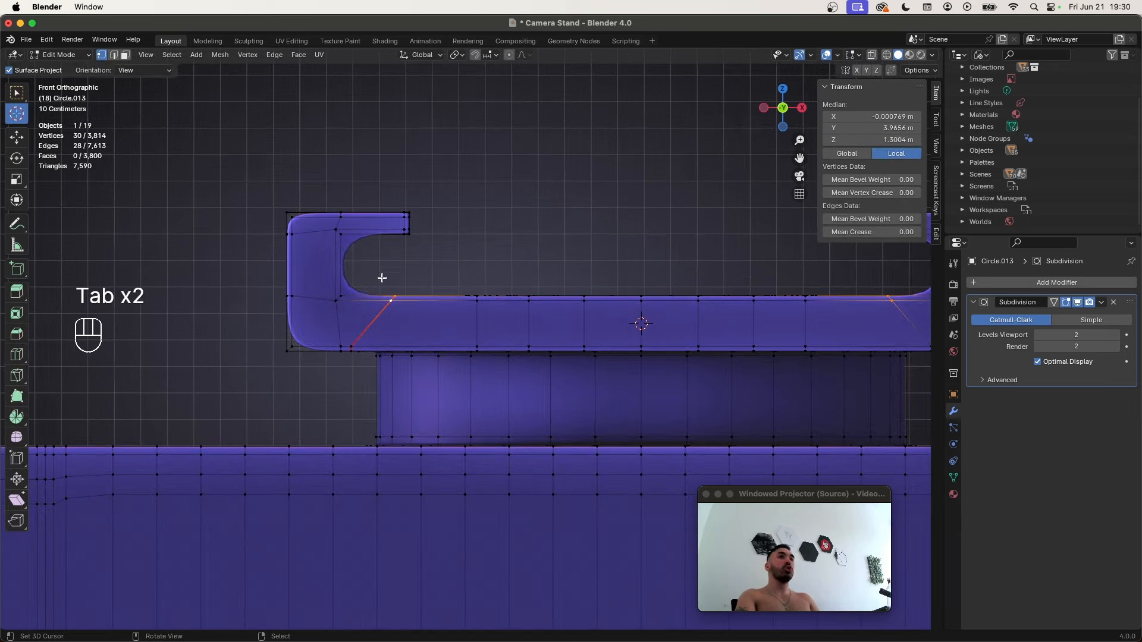
scroll(359, 257, down, 2)
key(Tab)
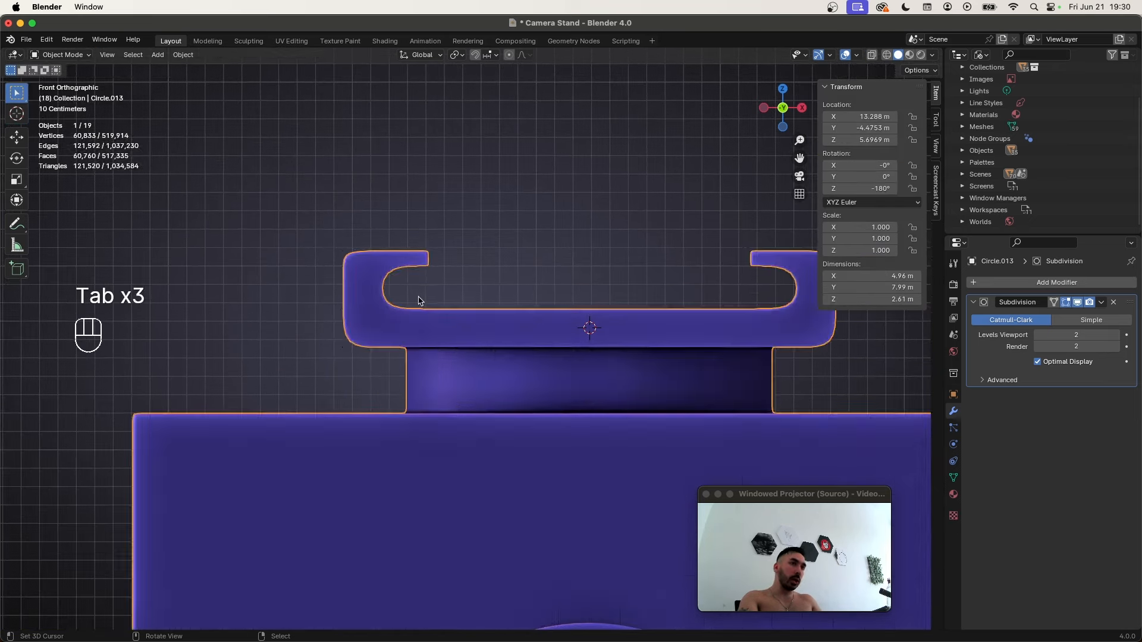
Select an edge on the plate's top between the disc and the plate's end, and snap the 3D cursor to it
middle_drag(358, 258, 447, 391)
scroll(442, 396, up, 2)
key(Tab)
key(2)
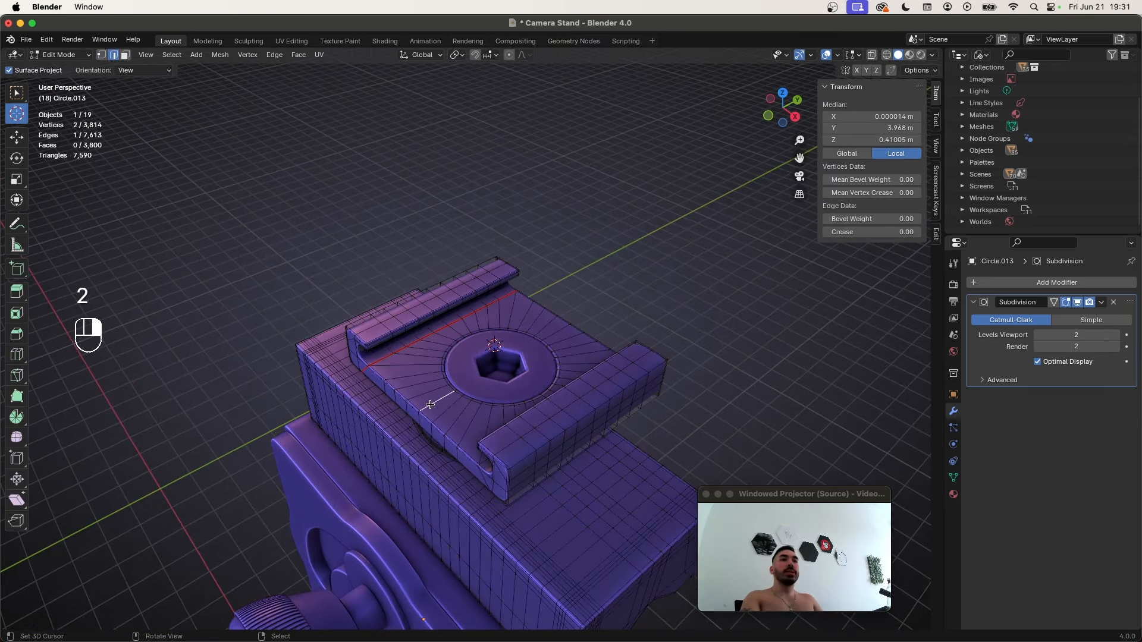
key(shift+s)
click(497, 408)
Add a mesh circle at the 3D cursor on the plate and open it for editing
key(Tab)
scroll(516, 392, up, 2)
key(shift+a)
mouse_move(519, 393)
click(565, 410)
key(Tab)
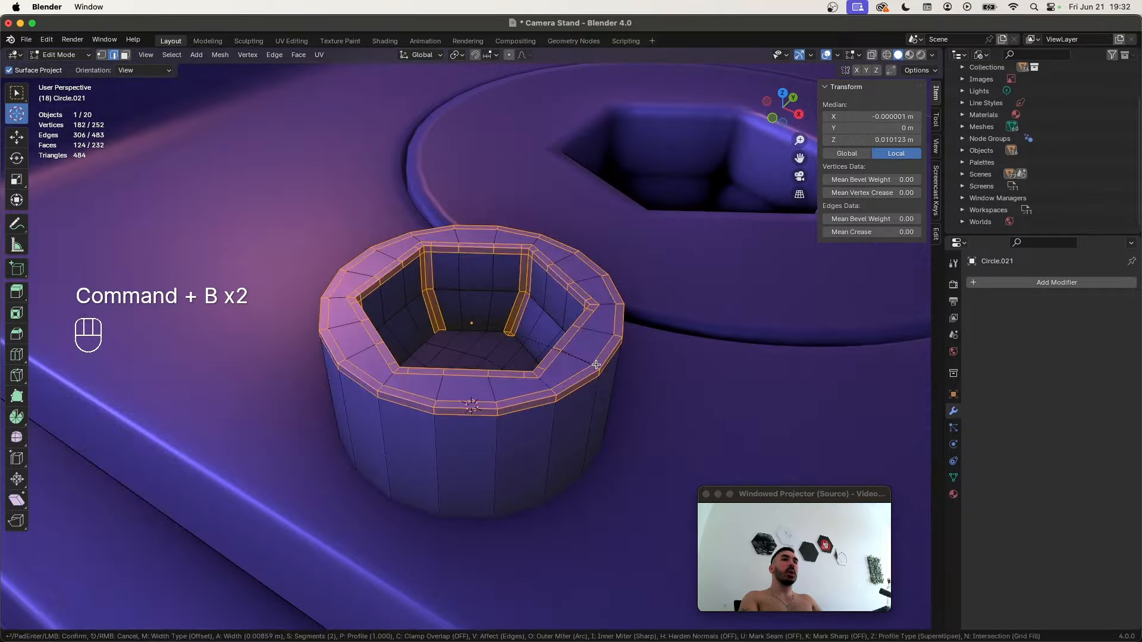
Bevel the small bolt's outer rim and hexagonal socket edges by about 0.0086 m with 2 segments
click(595, 363)
middle_drag(583, 365, 486, 380)
scroll(485, 380, up, 2)
key(Tab)
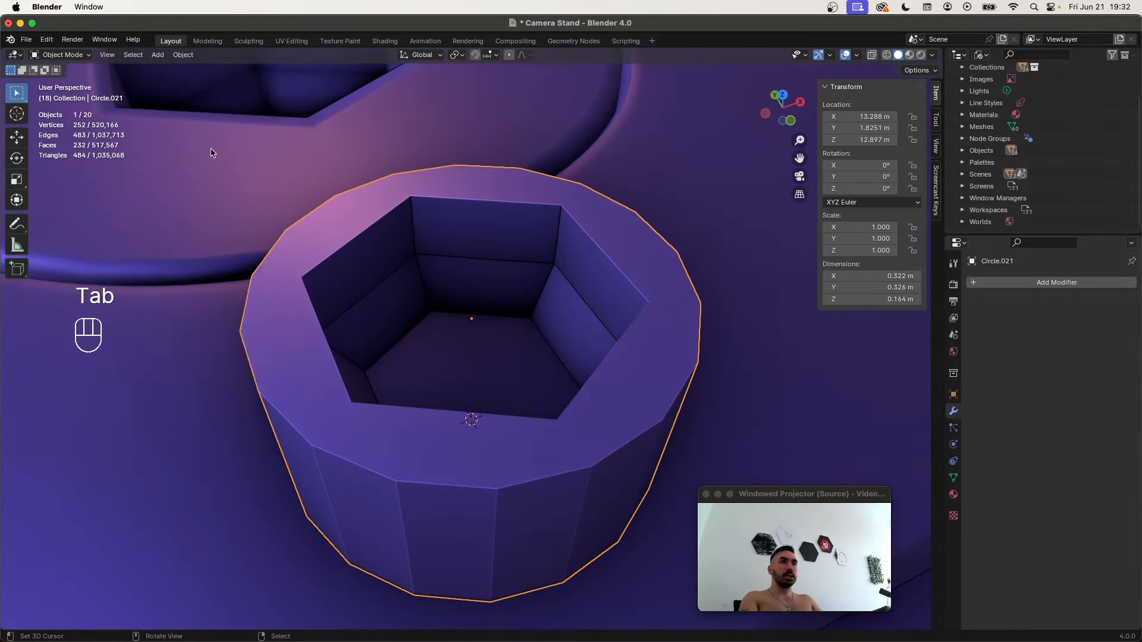
Apply smooth shading to the small bolt
click(183, 55)
click(244, 314)
scroll(416, 401, down, 3)
middle_drag(418, 400, 427, 416)
middle_drag(425, 415, 434, 418)
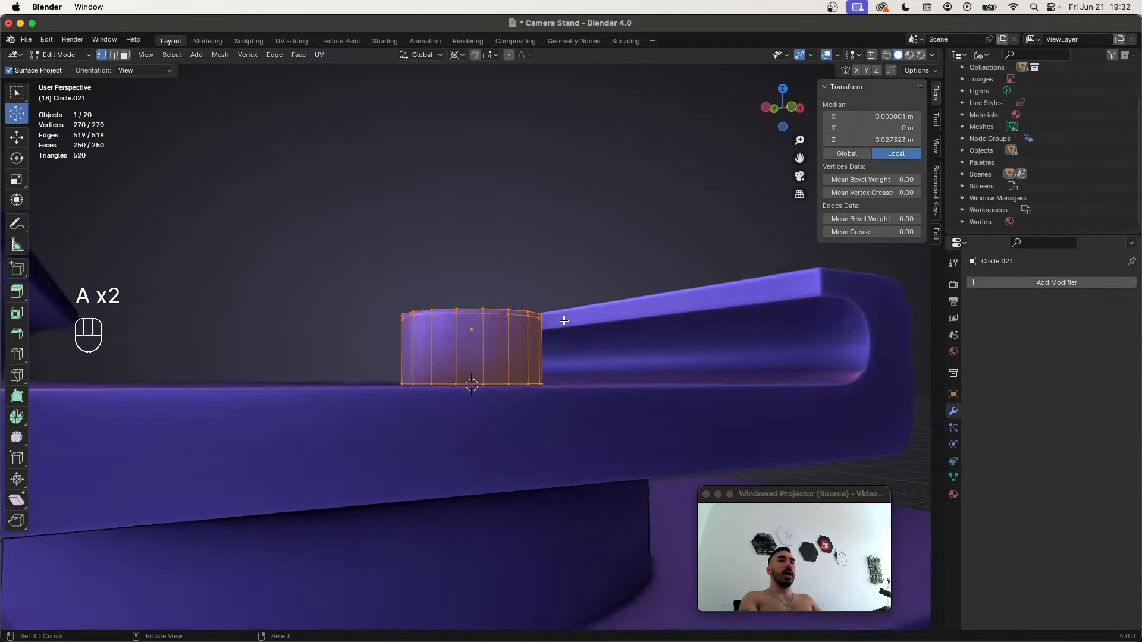
Scale the bolt's whole mesh down to about 0.23 m across
middle_drag(565, 318, 594, 427)
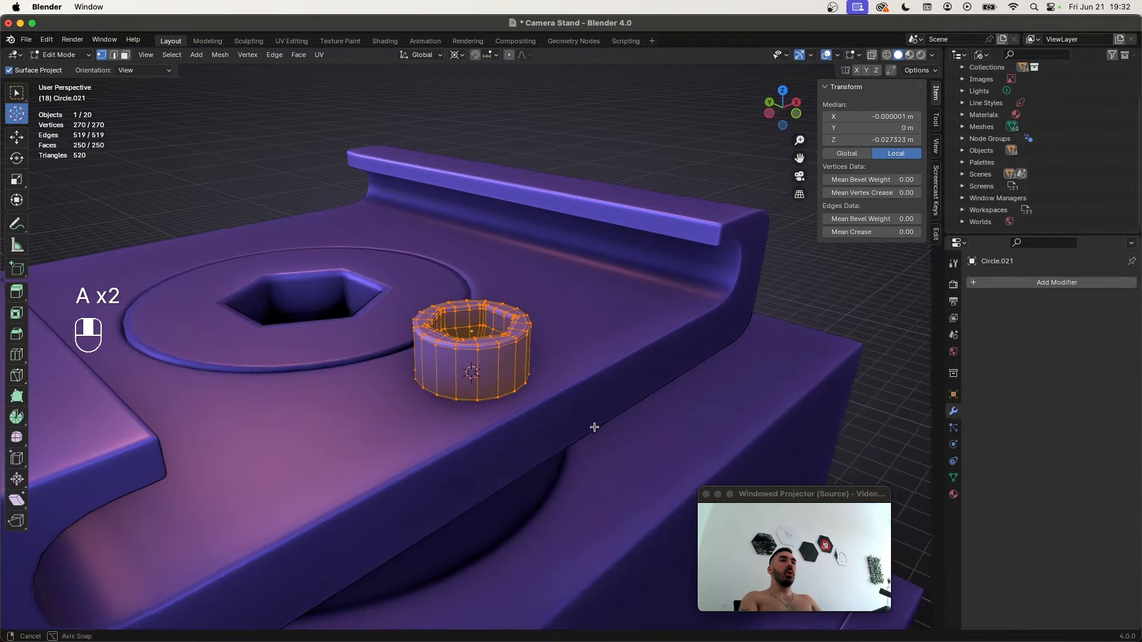
key(s)
click(566, 414)
key(z)
key(a)
middle_drag(528, 407, 428, 327)
key(a)
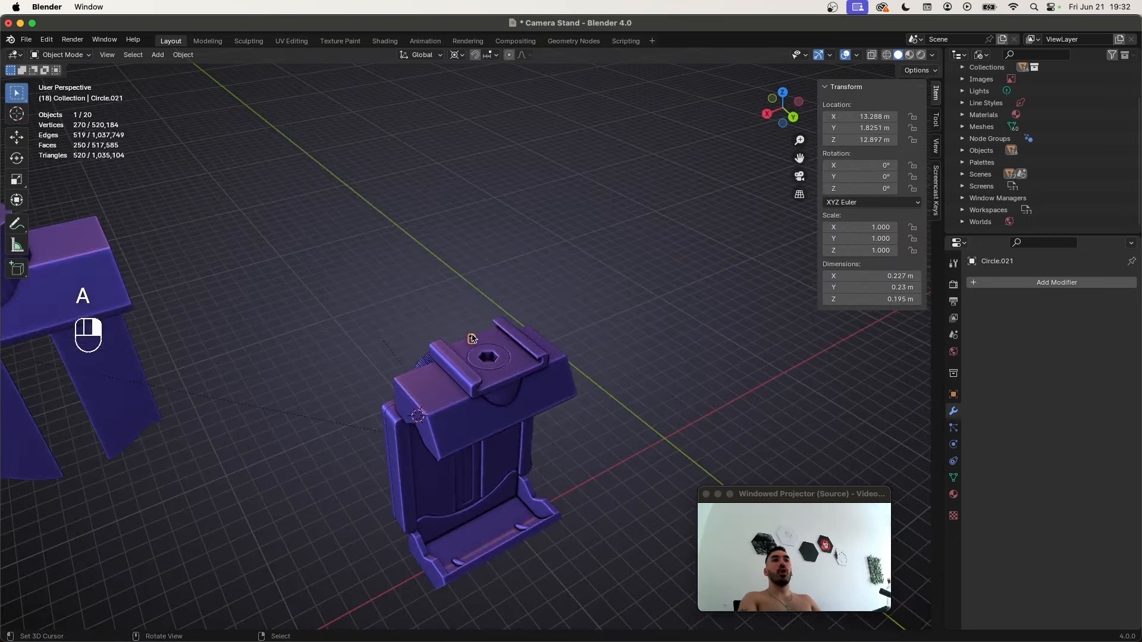
Parent the bolt to the stand's upper body with Object (Keep Transform), and test moving the parts
scroll(470, 332, up, 3)
shift+middle_drag(469, 332, 524, 335)
key(super+p)
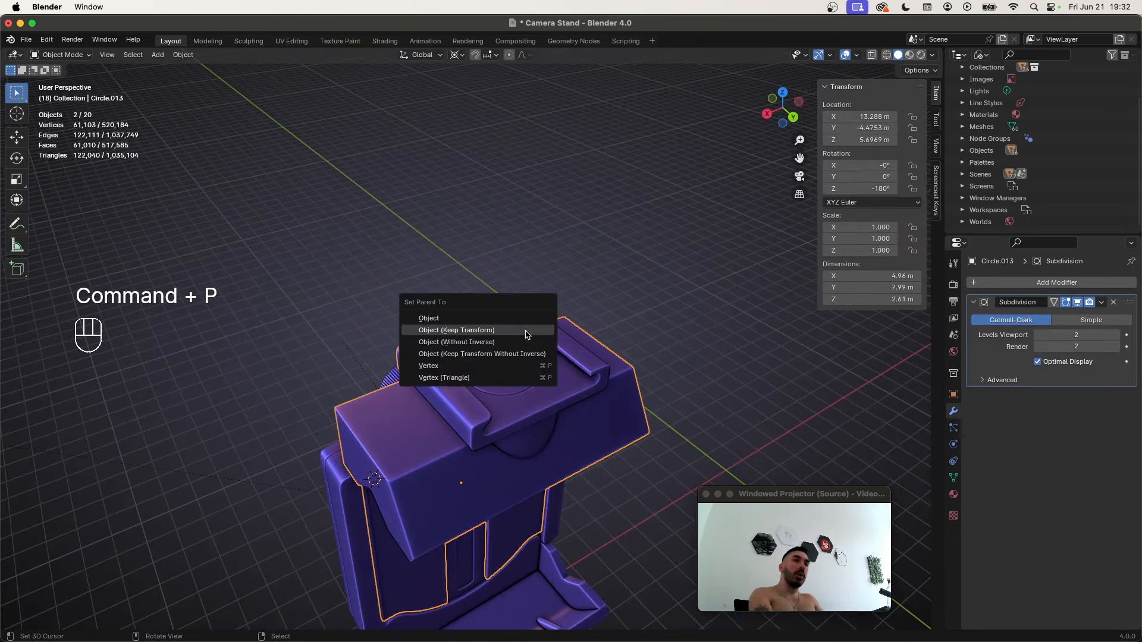
key(g)
key(g)
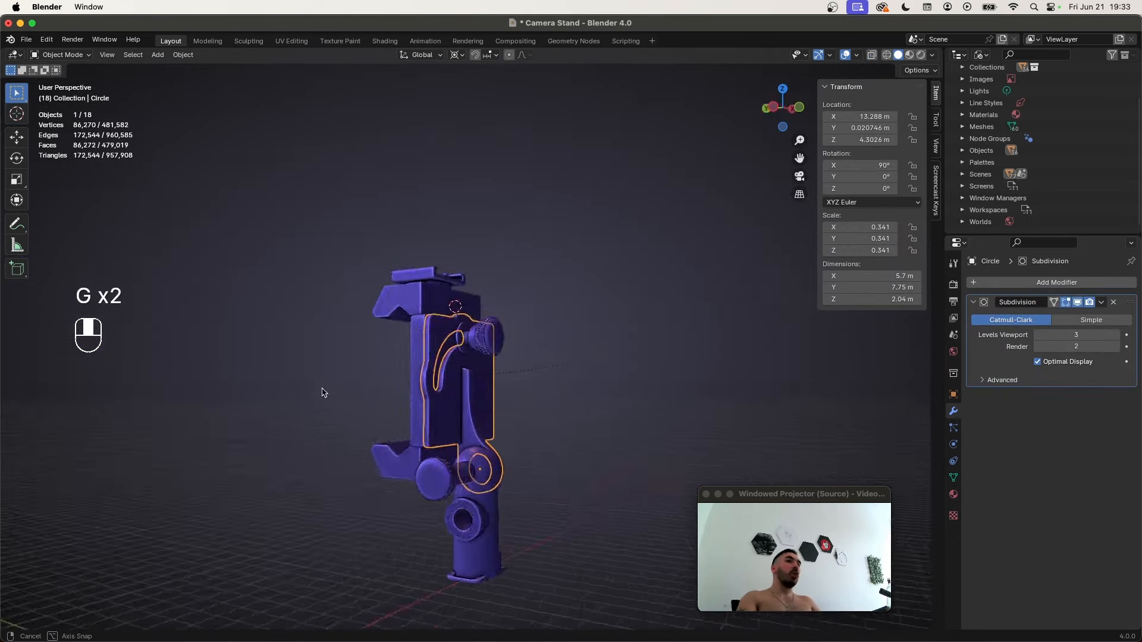
scroll(437, 459, up, 2)
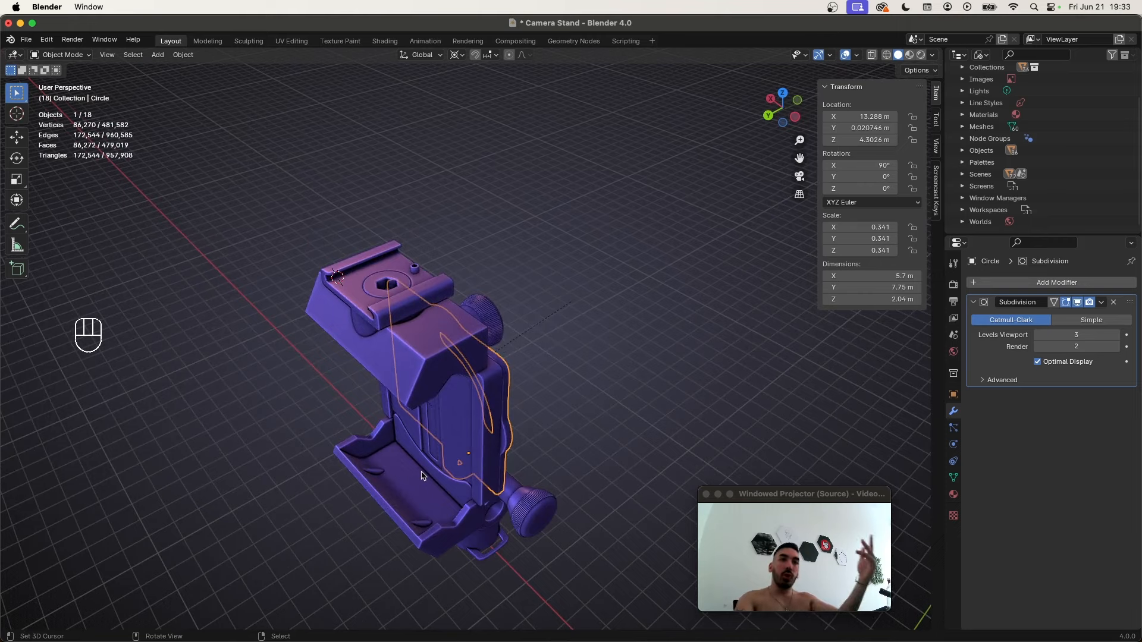
middle_drag(422, 475, 652, 475)
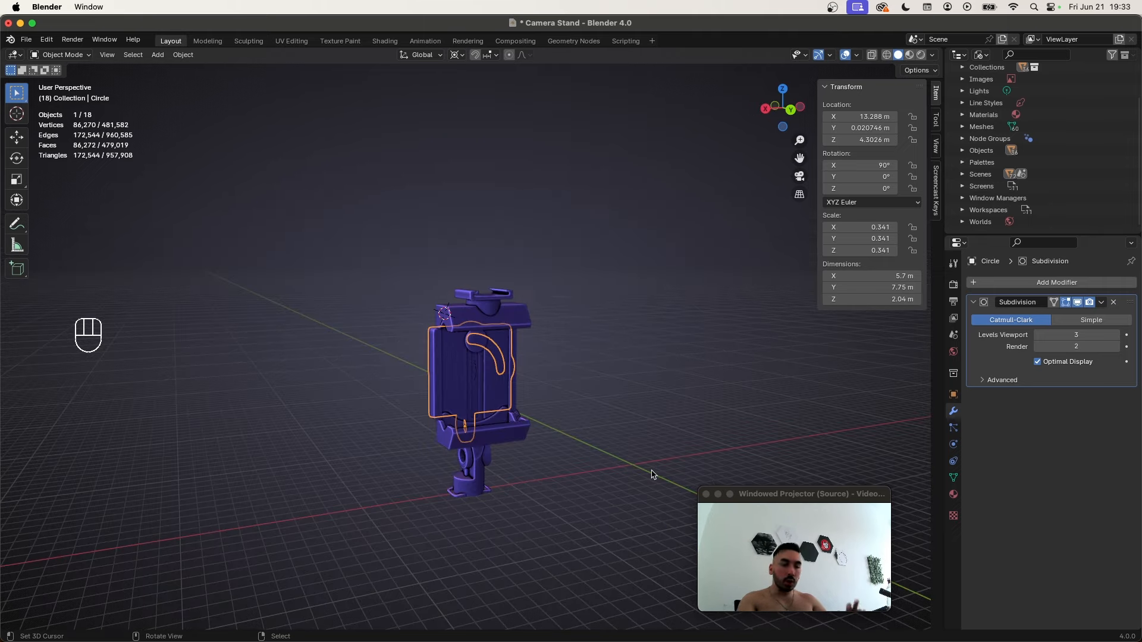